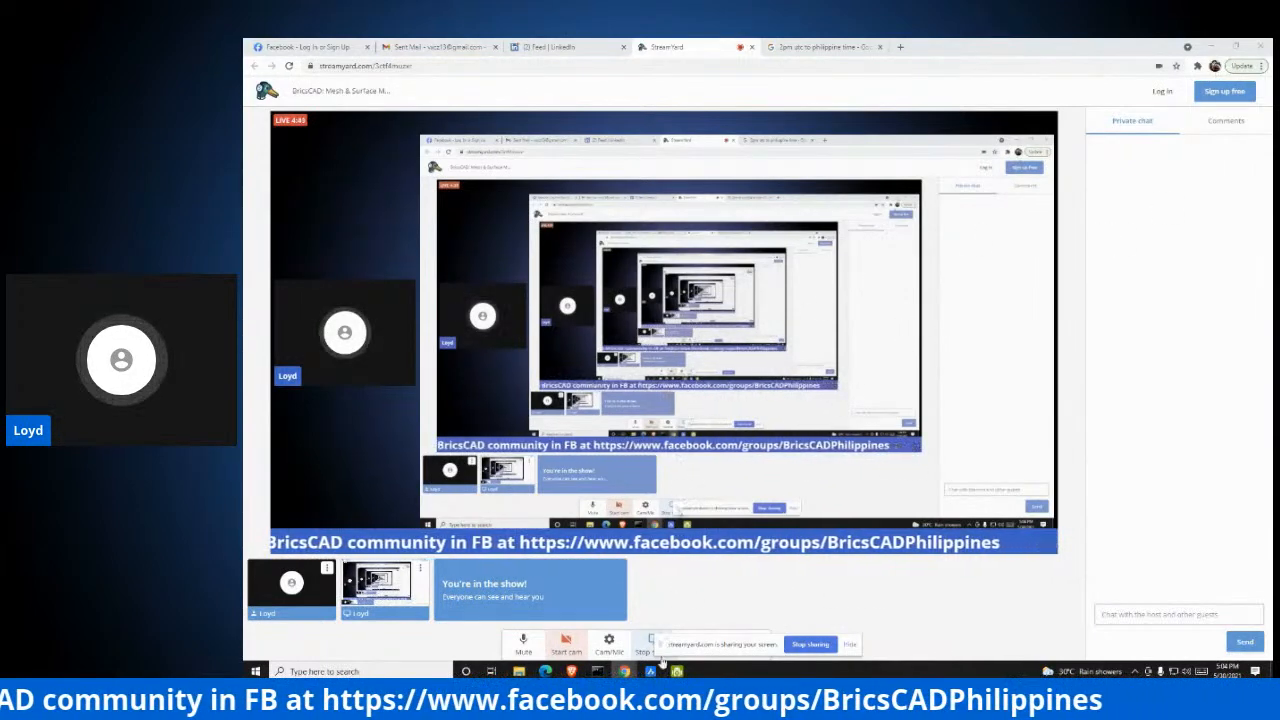
Switch to the empty Drawing4 drawing in BricsCAD
{"action": "mouse_move", "coordinate": [650, 671]}
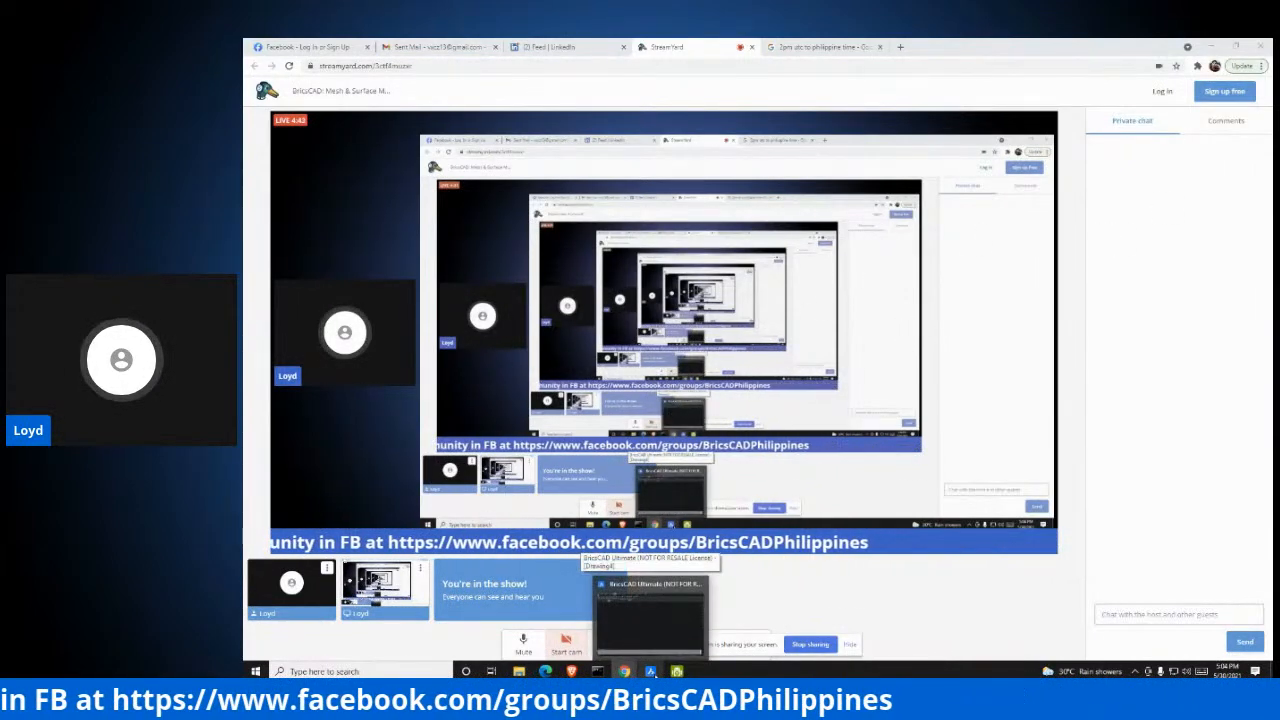
{"action": "left_click", "coordinate": [650, 615]}
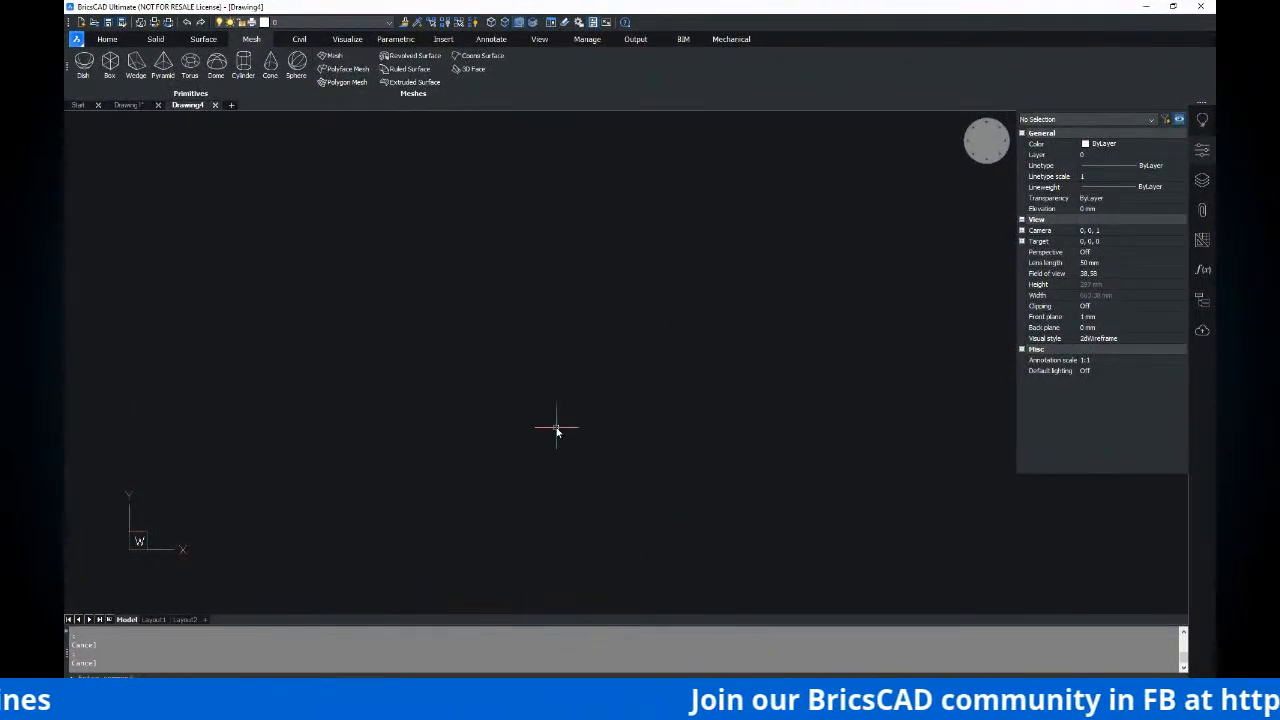
{"action": "middle_click_drag", "start_coordinate": [566, 407], "coordinate": [355, 381]}
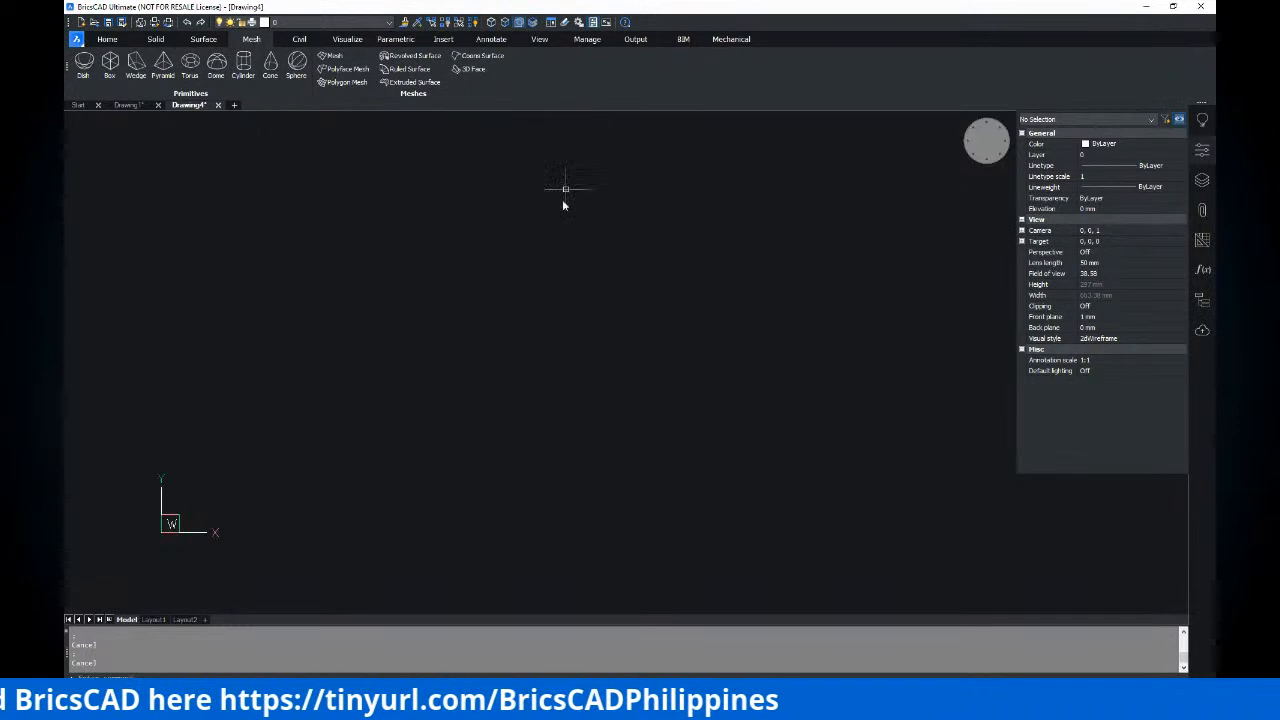
{"action": "middle_click_drag", "start_coordinate": [542, 310], "coordinate": [527, 314]}
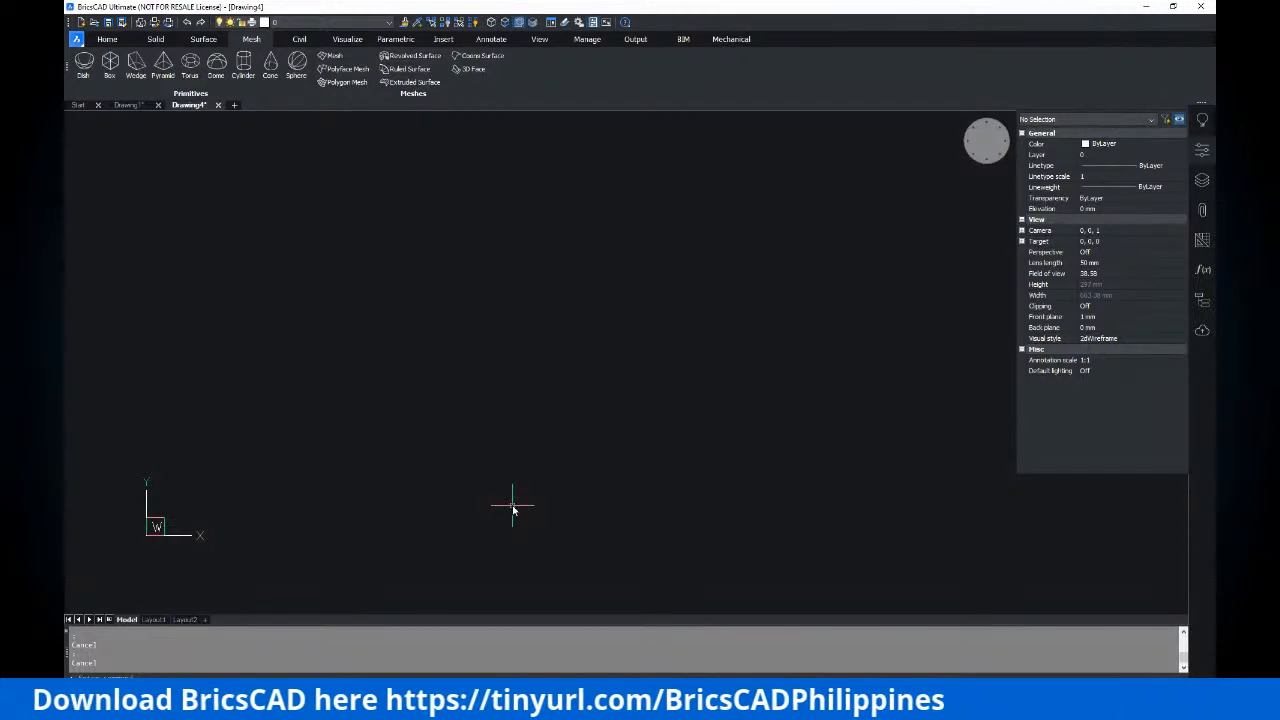
Get back to the desktop, close the running DroidCam Client and confirm the closing message
{"action": "left_click", "coordinate": [1146, 6]}
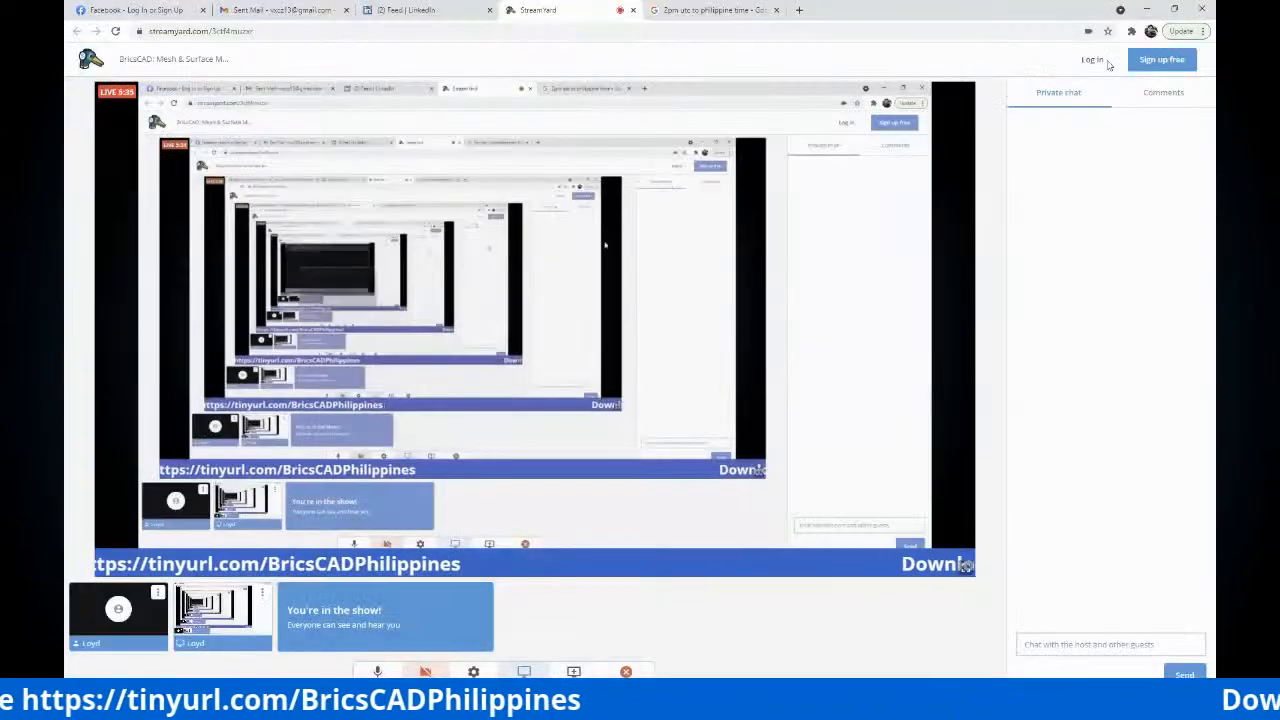
{"action": "left_click", "coordinate": [1146, 9]}
{"action": "left_click", "coordinate": [1049, 92]}
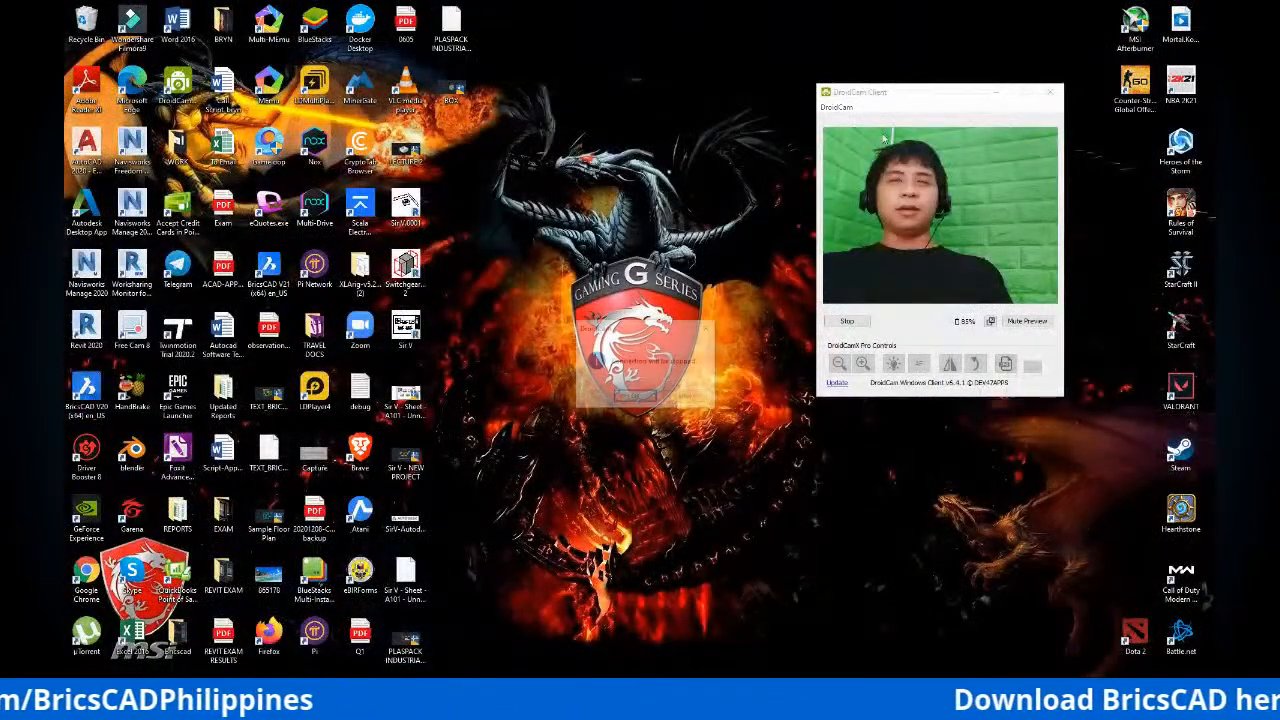
{"action": "left_click", "coordinate": [640, 397]}
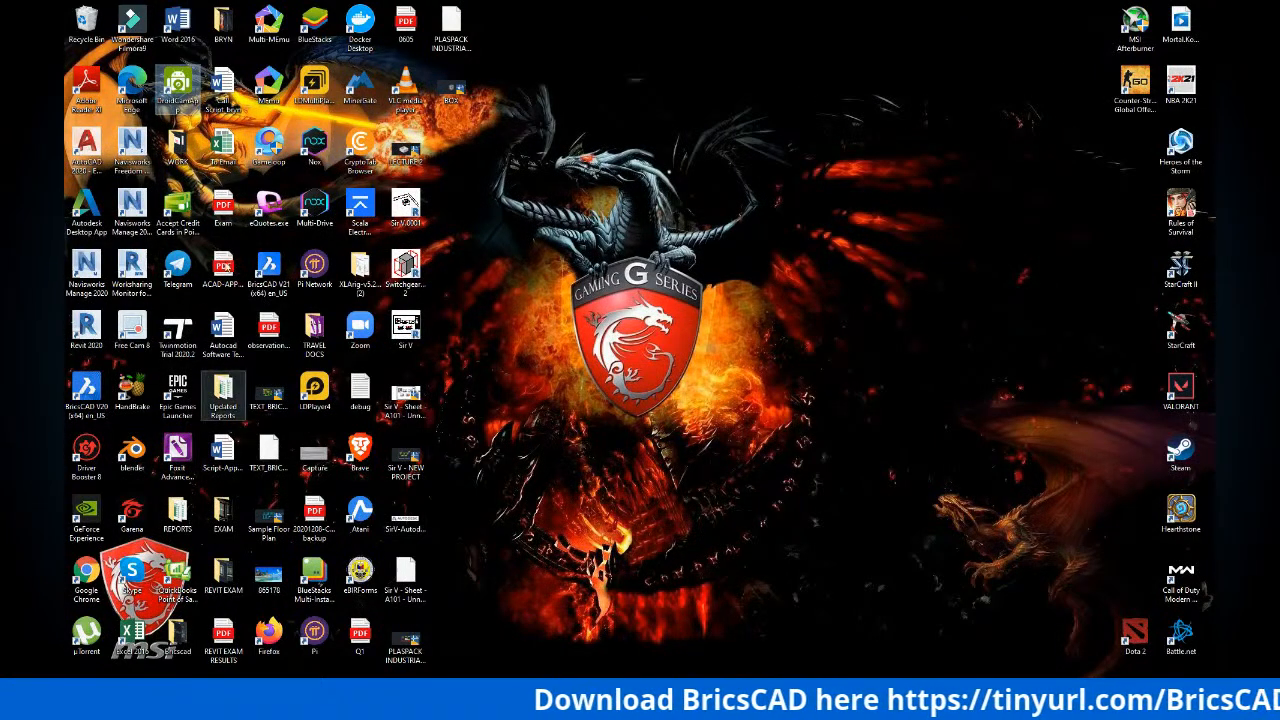
Relaunch DroidCam from the desktop and start its camera feed
{"action": "double_click", "coordinate": [190, 92]}
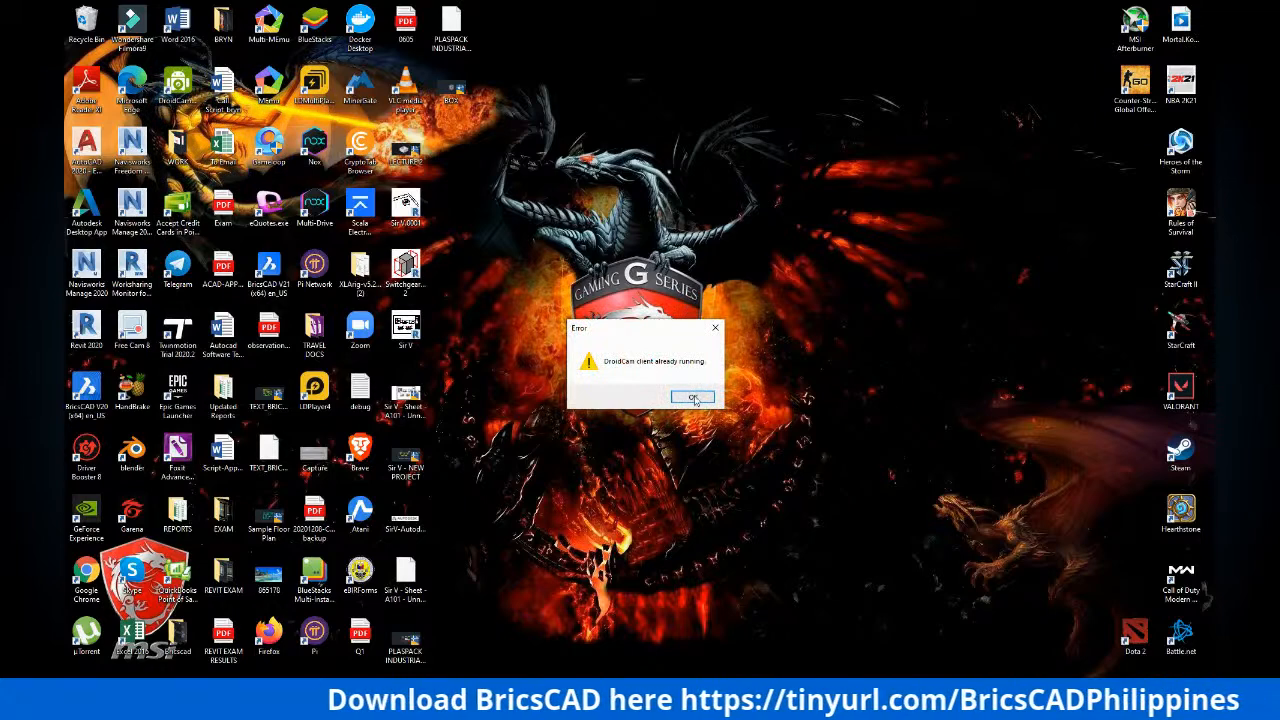
{"action": "left_click", "coordinate": [692, 397]}
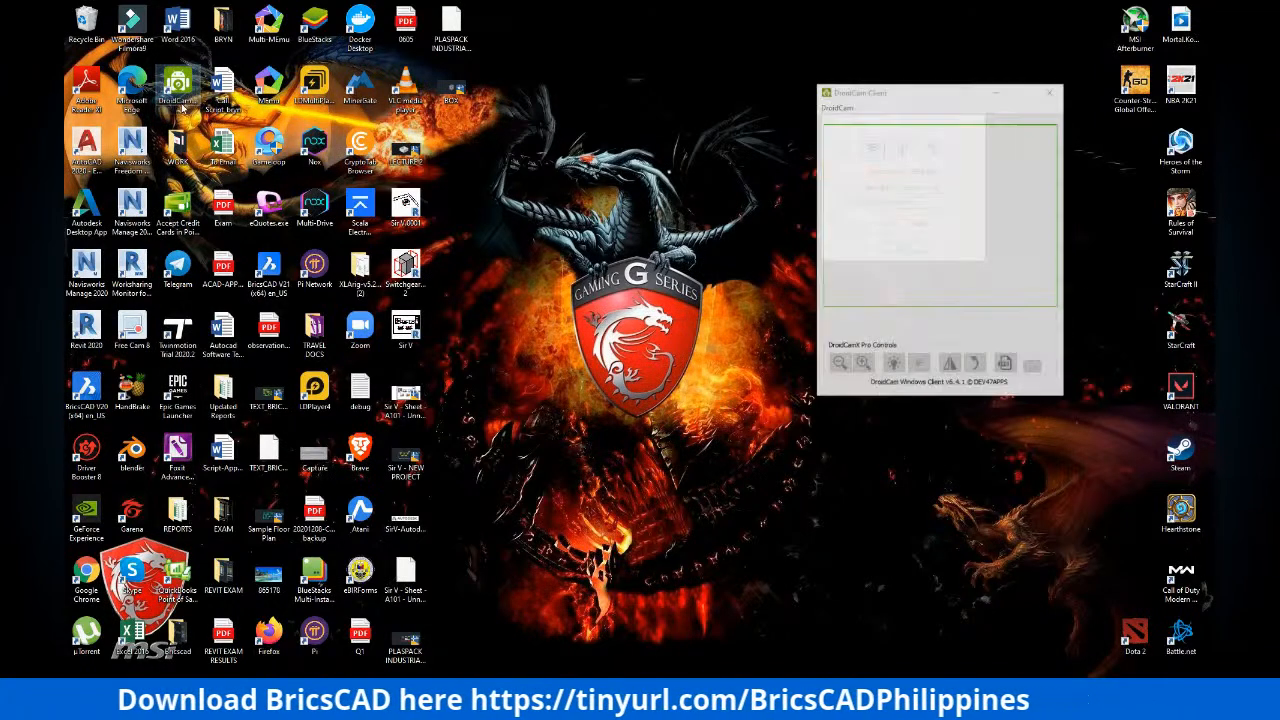
{"action": "left_click", "coordinate": [903, 248]}
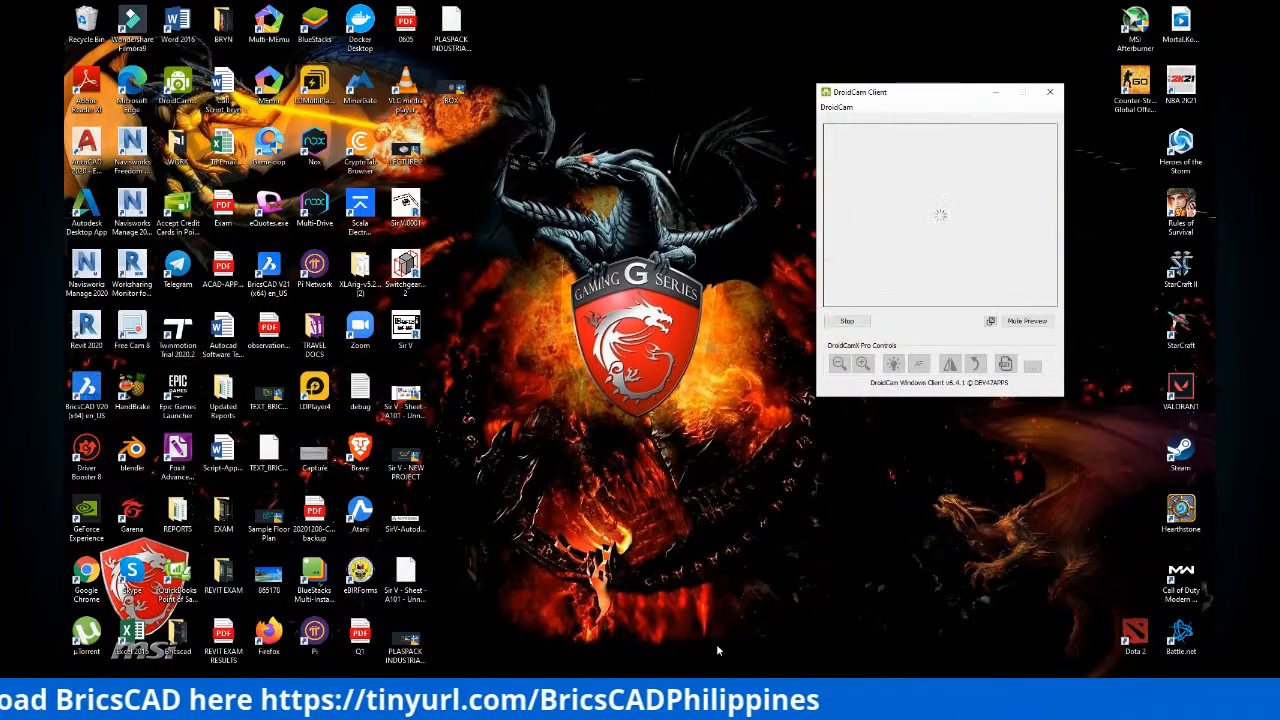
Return to the StreamYard studio and check the viewer comments and the private chat
{"action": "mouse_move", "coordinate": [485, 706]}
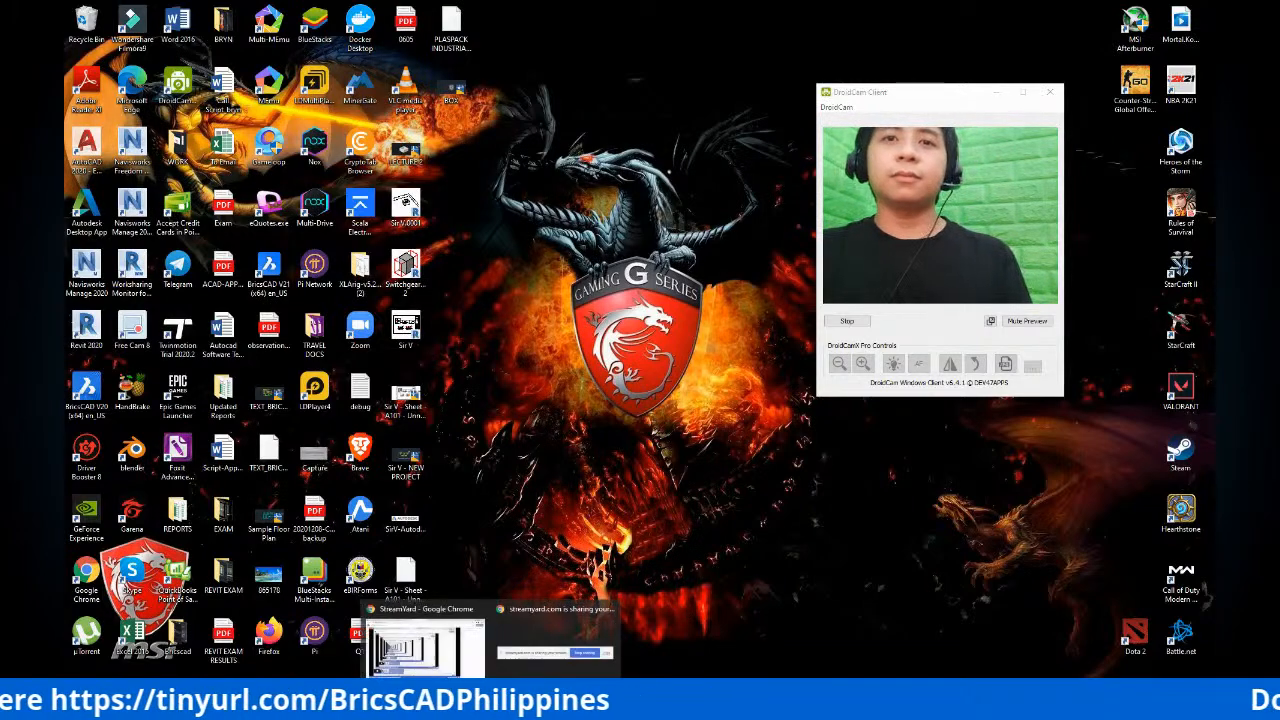
{"action": "left_click", "coordinate": [462, 647]}
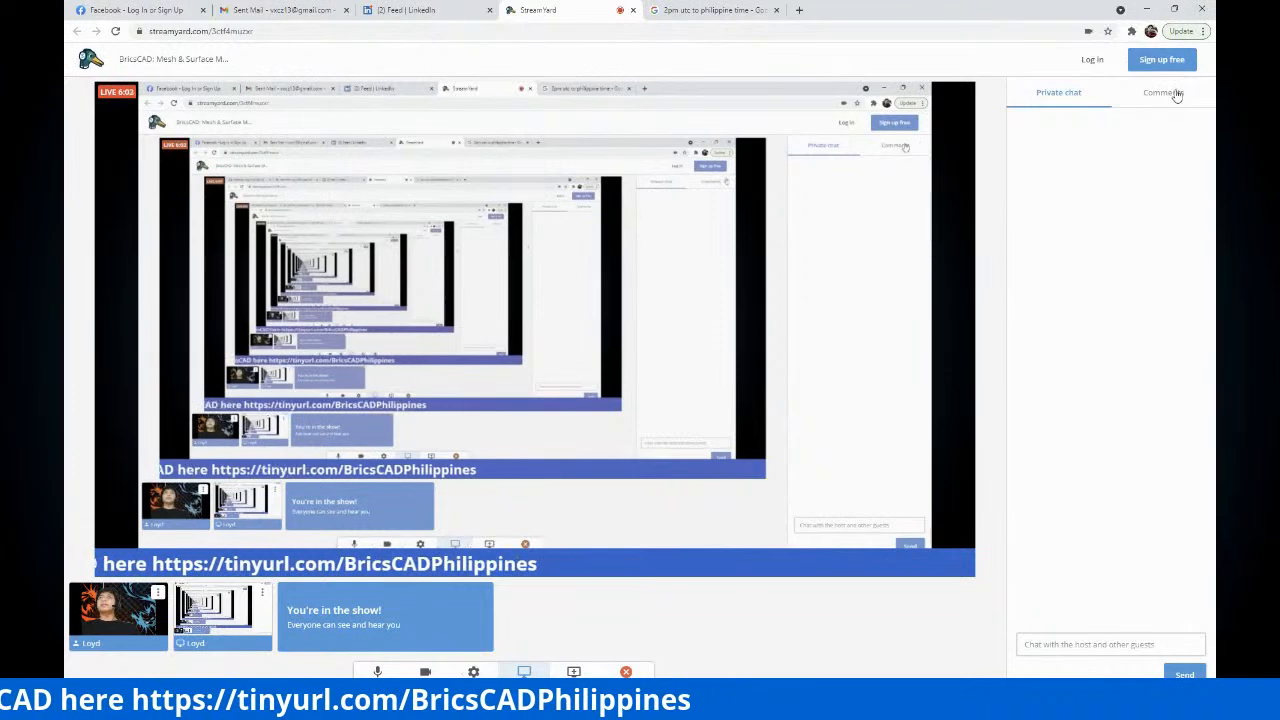
{"action": "left_click", "coordinate": [1120, 103]}
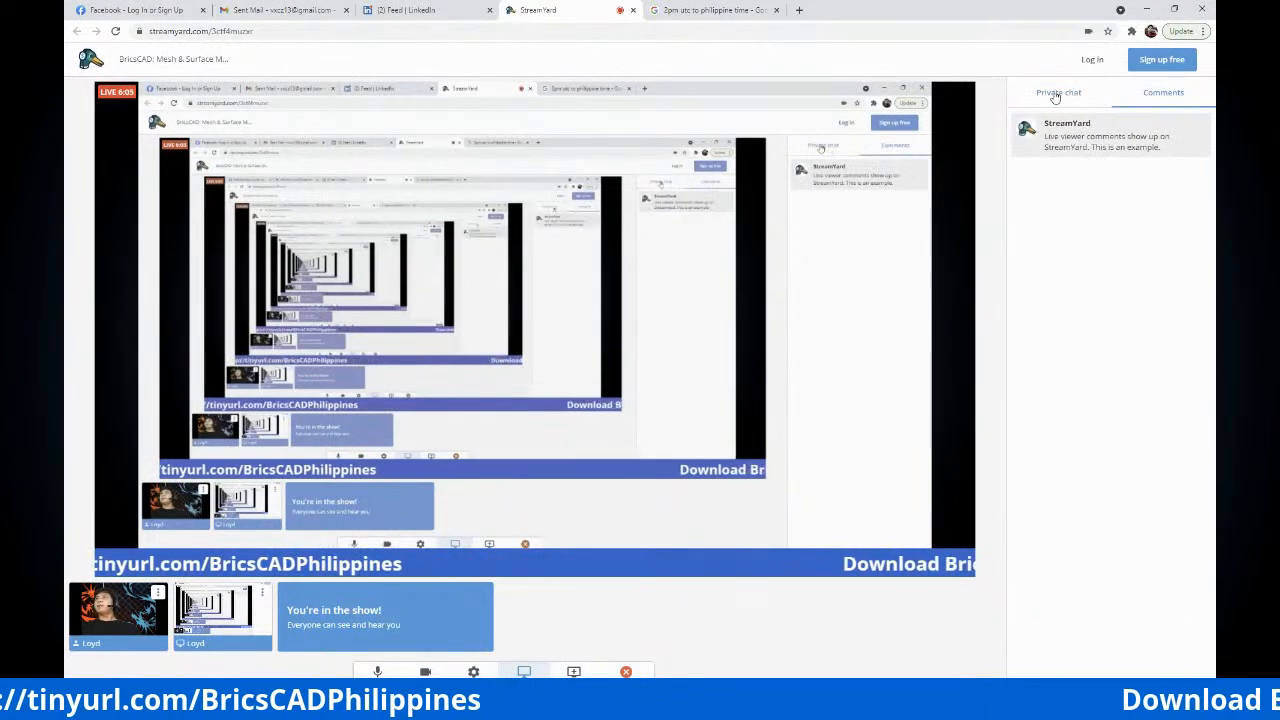
{"action": "left_click", "coordinate": [1056, 97]}
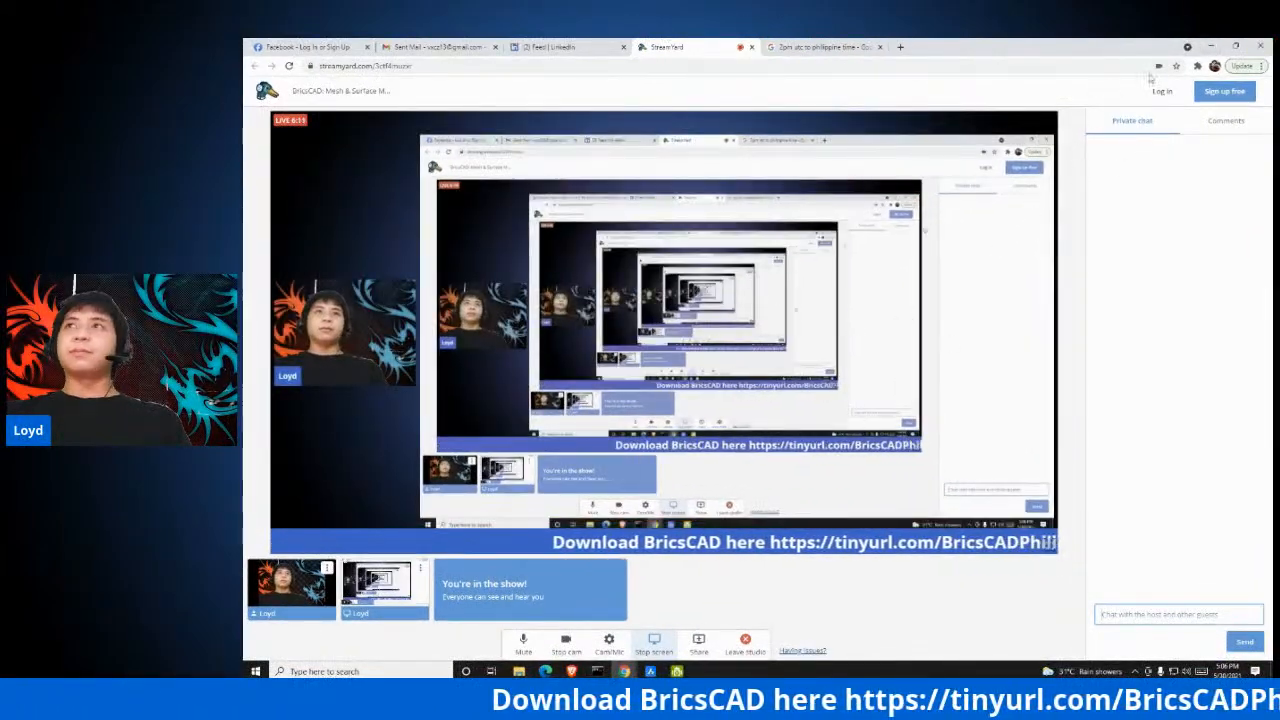
Switch from the StreamYard studio to the Drawing4 drawing in BricsCAD
{"action": "left_click", "coordinate": [1212, 46]}
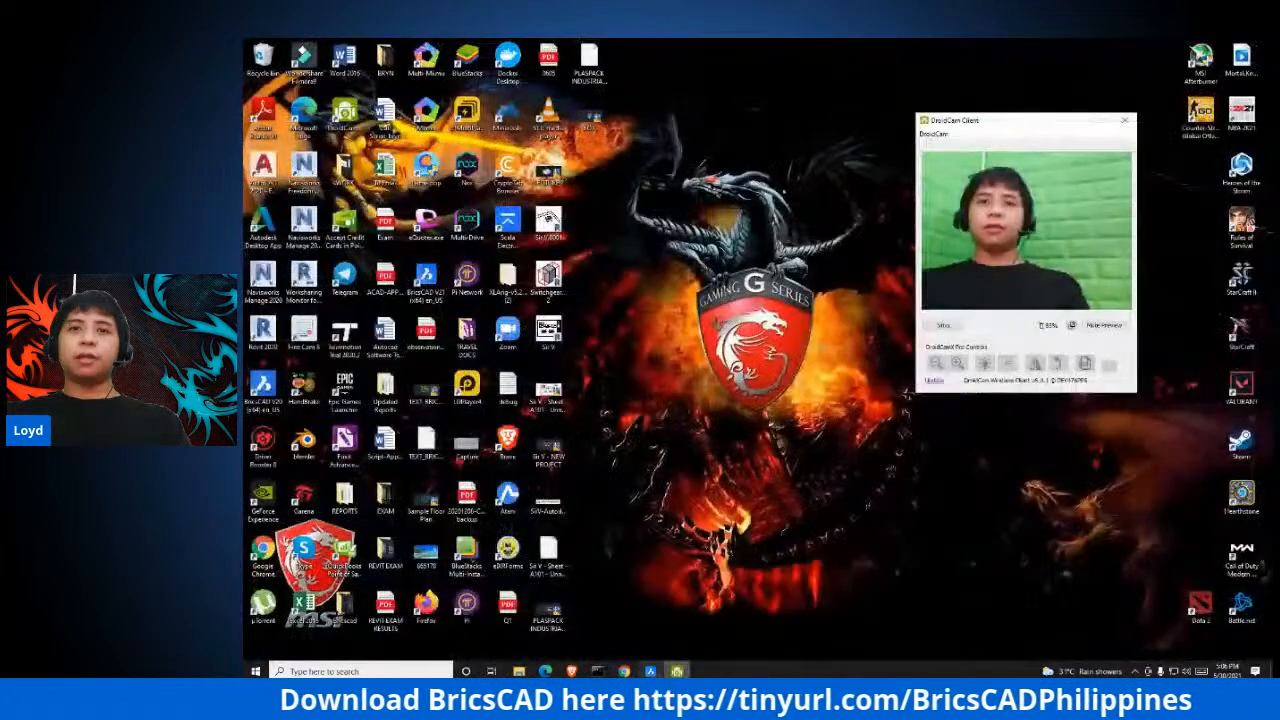
{"action": "left_click", "coordinate": [650, 671]}
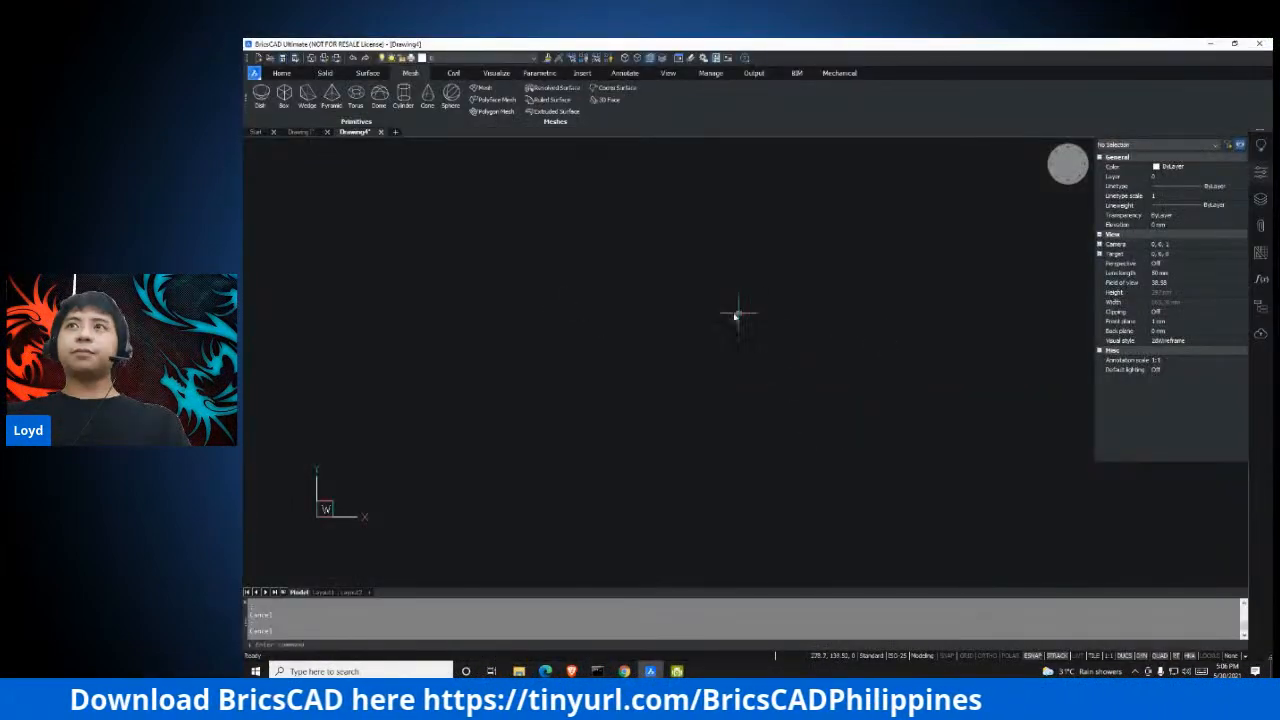
{"action": "scroll", "coordinate": [603, 329], "scroll_direction": "down", "scroll_amount": 2}
{"action": "scroll", "coordinate": [645, 345], "scroll_direction": "down", "scroll_amount": 2}
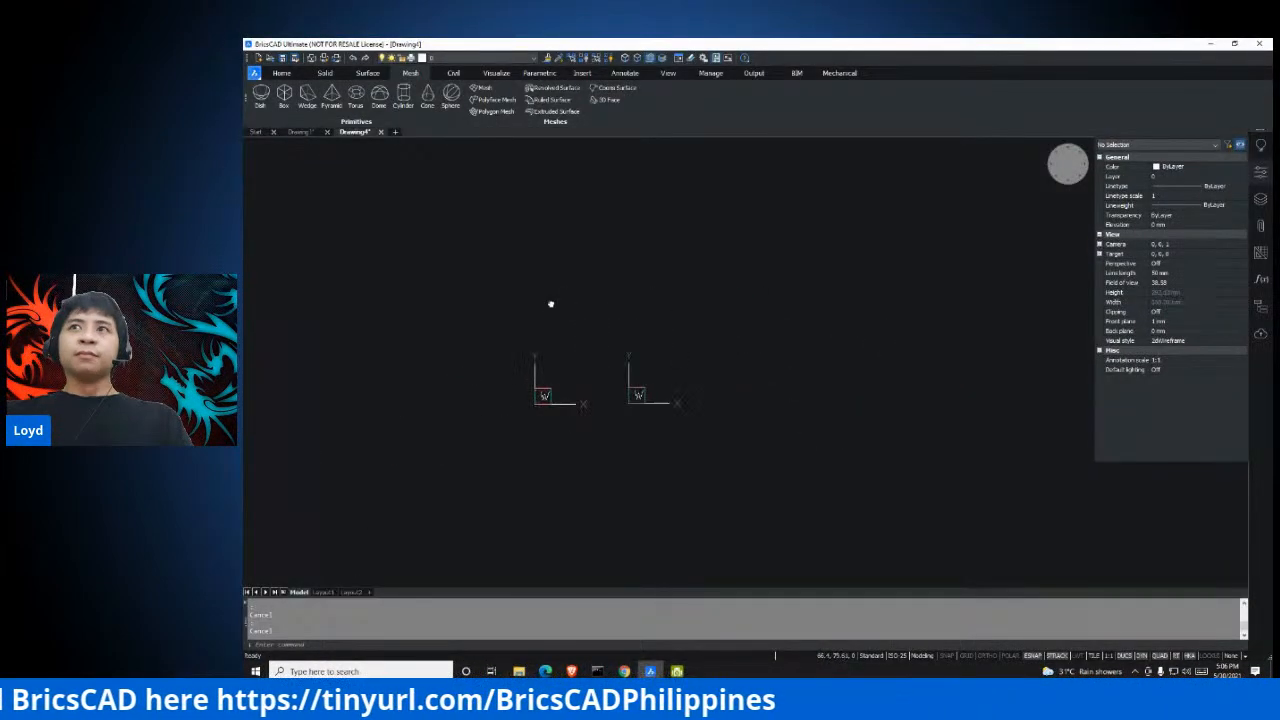
{"action": "middle_click_drag", "start_coordinate": [606, 378], "coordinate": [552, 366]}
{"action": "scroll", "coordinate": [550, 402], "scroll_direction": "up", "scroll_amount": 4}
{"action": "scroll", "coordinate": [501, 360], "scroll_direction": "up", "scroll_amount": 6}
{"action": "scroll", "coordinate": [503, 372], "scroll_direction": "down", "scroll_amount": 1}
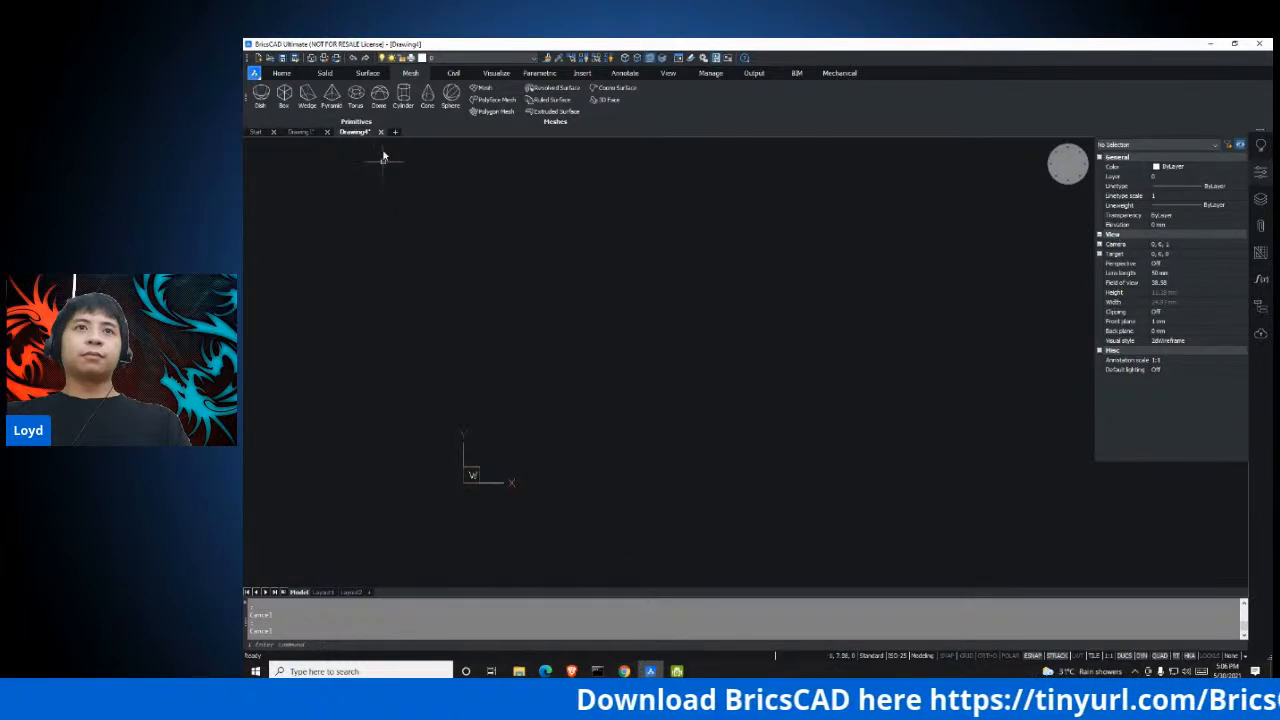
{"action": "middle_click_drag", "start_coordinate": [494, 283], "coordinate": [424, 352]}
{"action": "middle_click_drag", "start_coordinate": [564, 318], "coordinate": [564, 329]}
{"action": "key", "text": "Escape"}
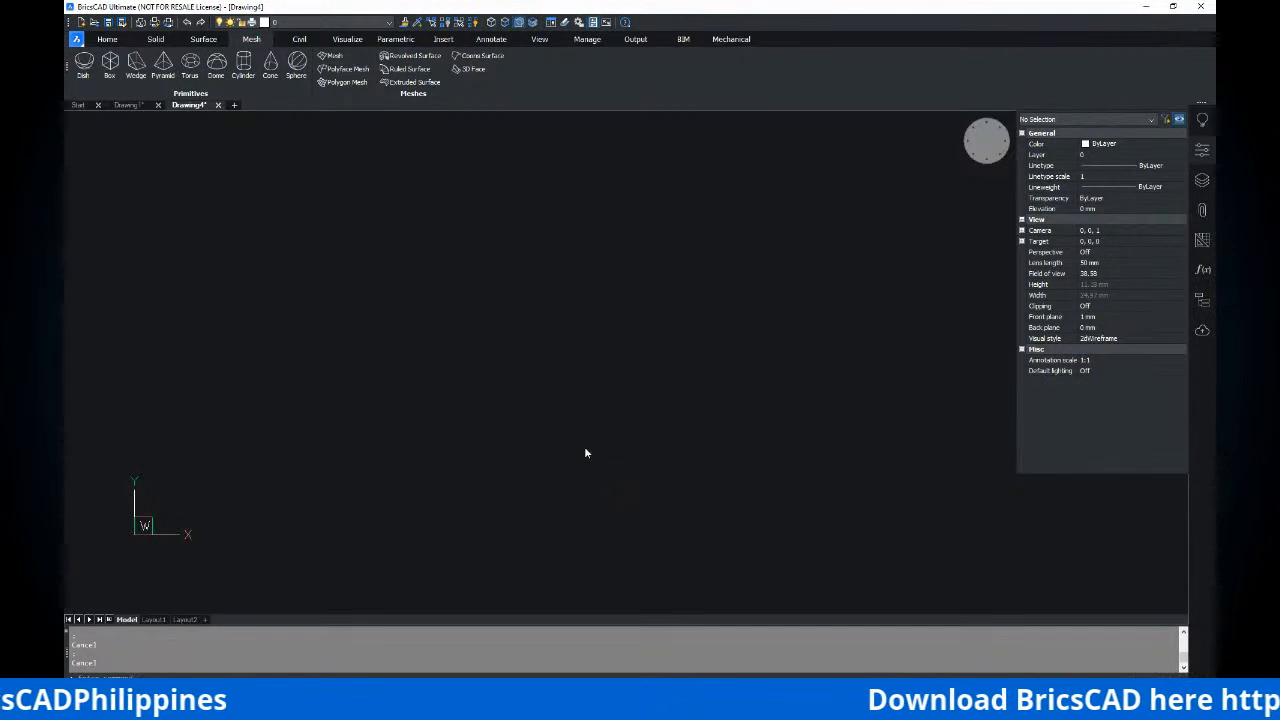
{"action": "scroll", "coordinate": [556, 458], "scroll_direction": "down", "scroll_amount": 2}
{"action": "scroll", "coordinate": [520, 432], "scroll_direction": "up", "scroll_amount": 2}
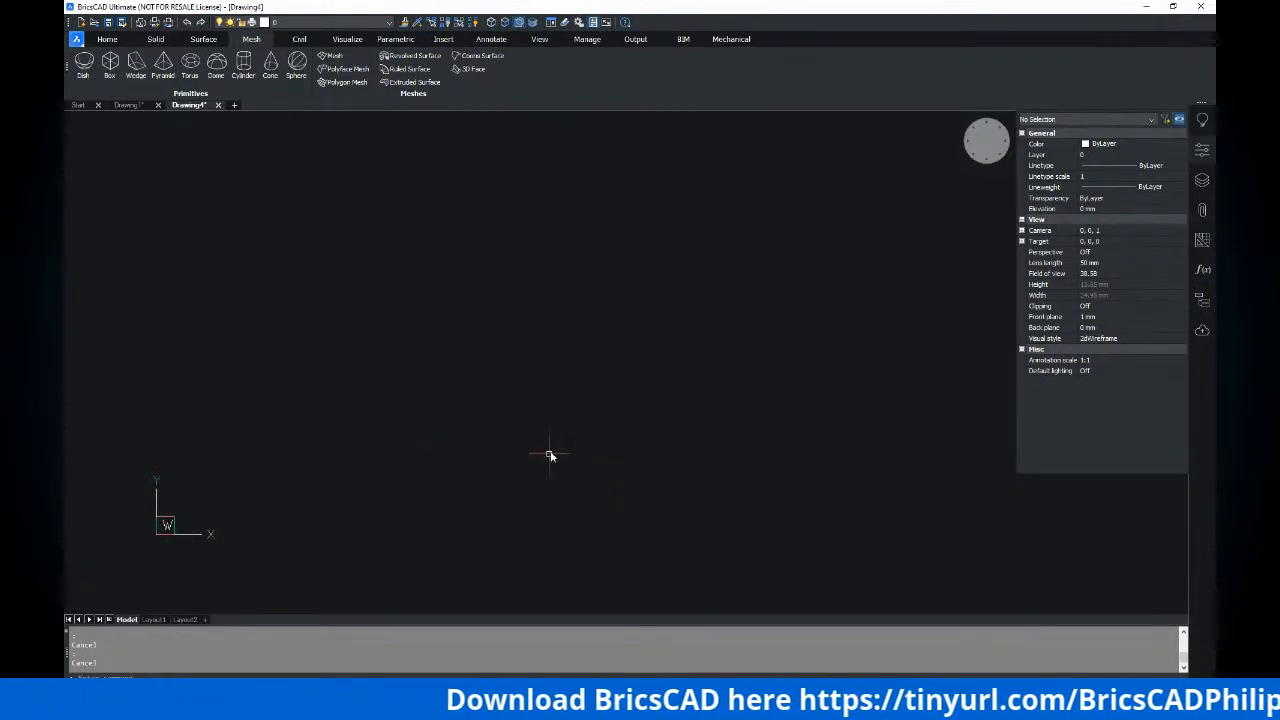
Turn on the grid display in the model space of Drawing4
{"action": "key", "text": "F7"}
{"action": "scroll", "coordinate": [594, 443], "scroll_direction": "down", "scroll_amount": 5}
{"action": "middle_click_drag", "start_coordinate": [581, 487], "coordinate": [572, 490]}
{"action": "mouse_move", "coordinate": [633, 485]}
{"action": "middle_mouse_down"}
{"action": "mouse_move", "coordinate": [370, 439]}
{"action": "mouse_move", "coordinate": [435, 400]}
{"action": "middle_mouse_up"}
{"action": "middle_click_drag", "start_coordinate": [520, 411], "coordinate": [614, 421]}
{"action": "scroll", "coordinate": [432, 399], "scroll_direction": "up", "scroll_amount": 1}
{"action": "scroll", "coordinate": [434, 396], "scroll_direction": "up", "scroll_amount": 1}
{"action": "middle_click_drag", "start_coordinate": [438, 416], "coordinate": [417, 394]}
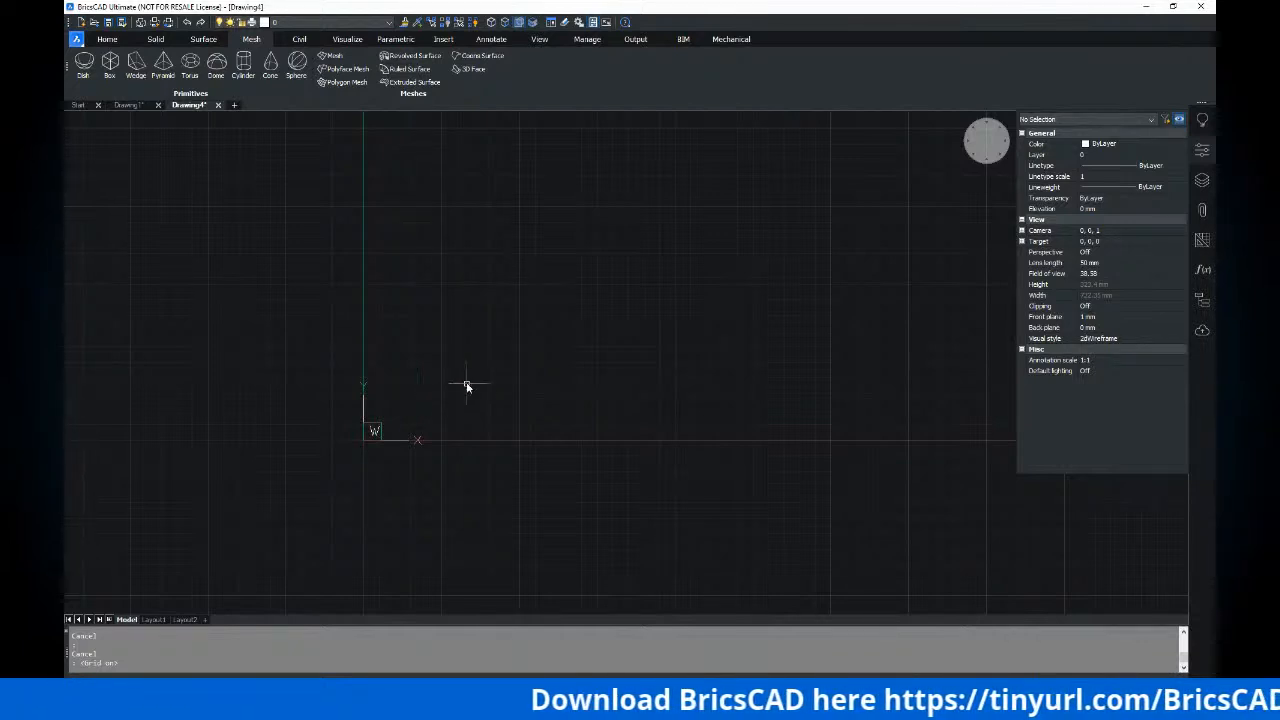
{"action": "middle_click_drag", "start_coordinate": [452, 426], "coordinate": [443, 437]}
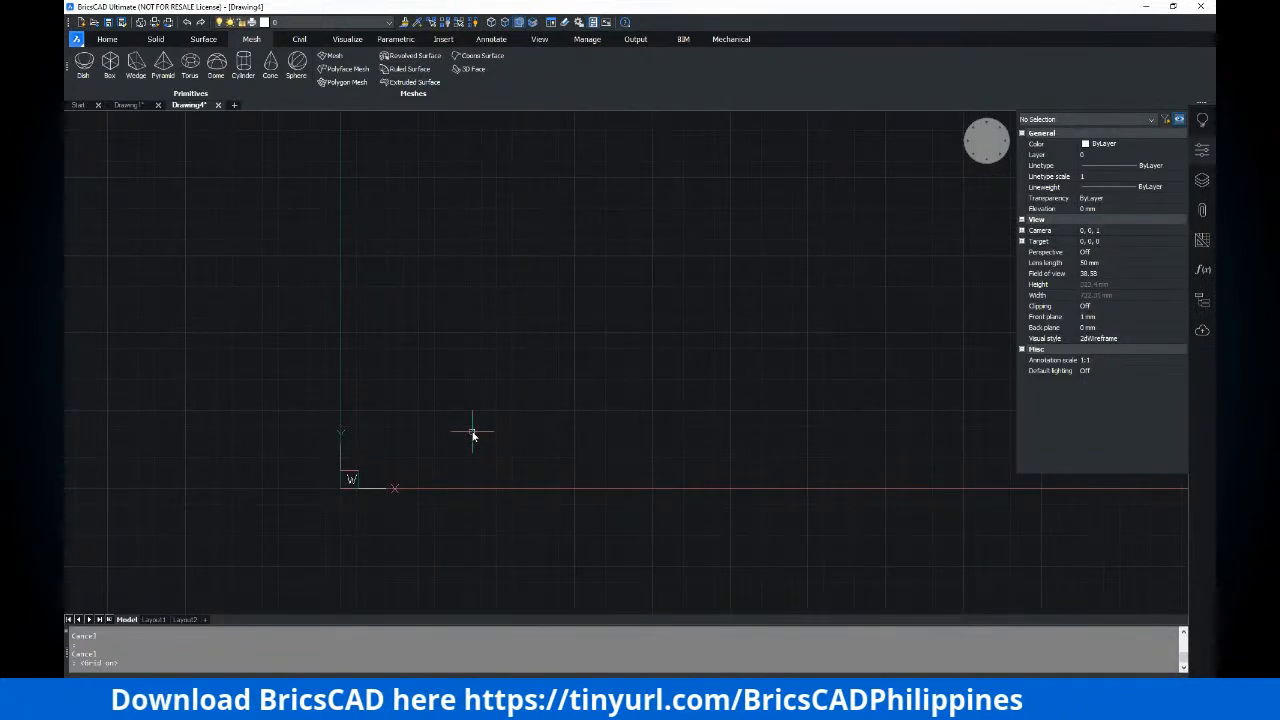
Set the model view to the southeast isometric (SE) and hide the Properties panel to enlarge the drawing area
{"action": "type", "text": "v"}
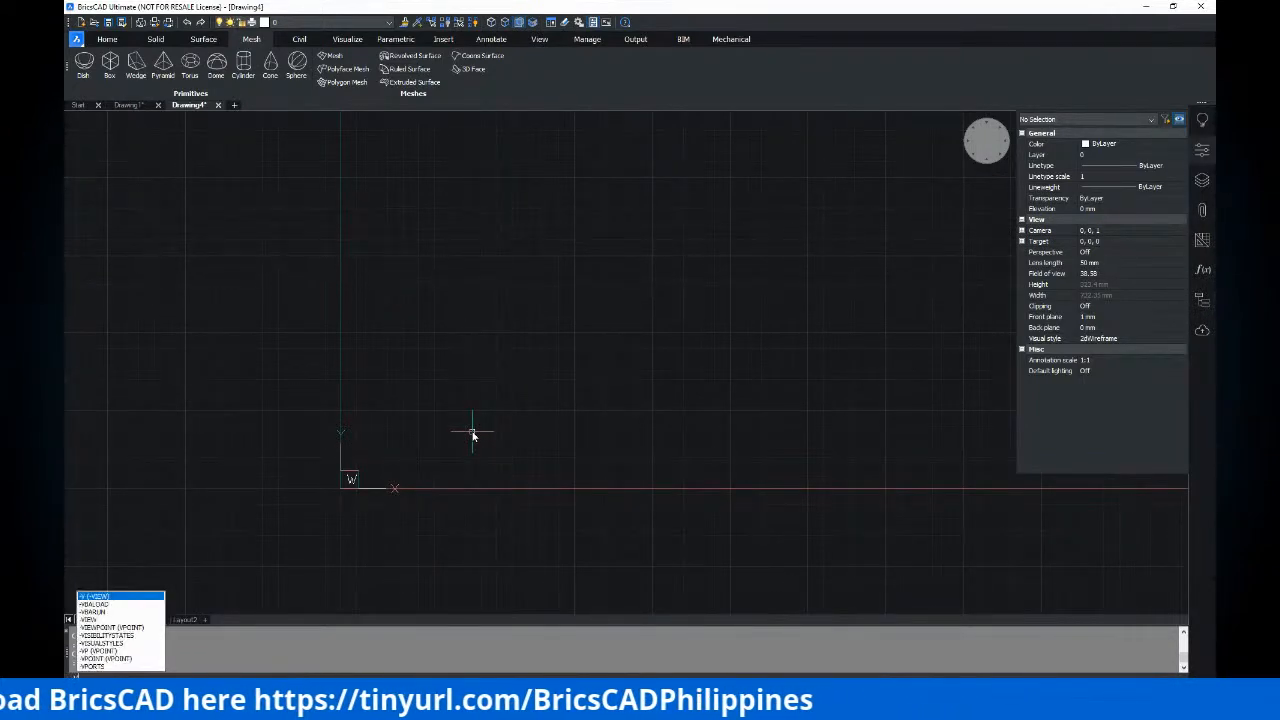
{"action": "key", "text": "Return"}
{"action": "type", "text": "SE"}
{"action": "key", "text": "Return"}
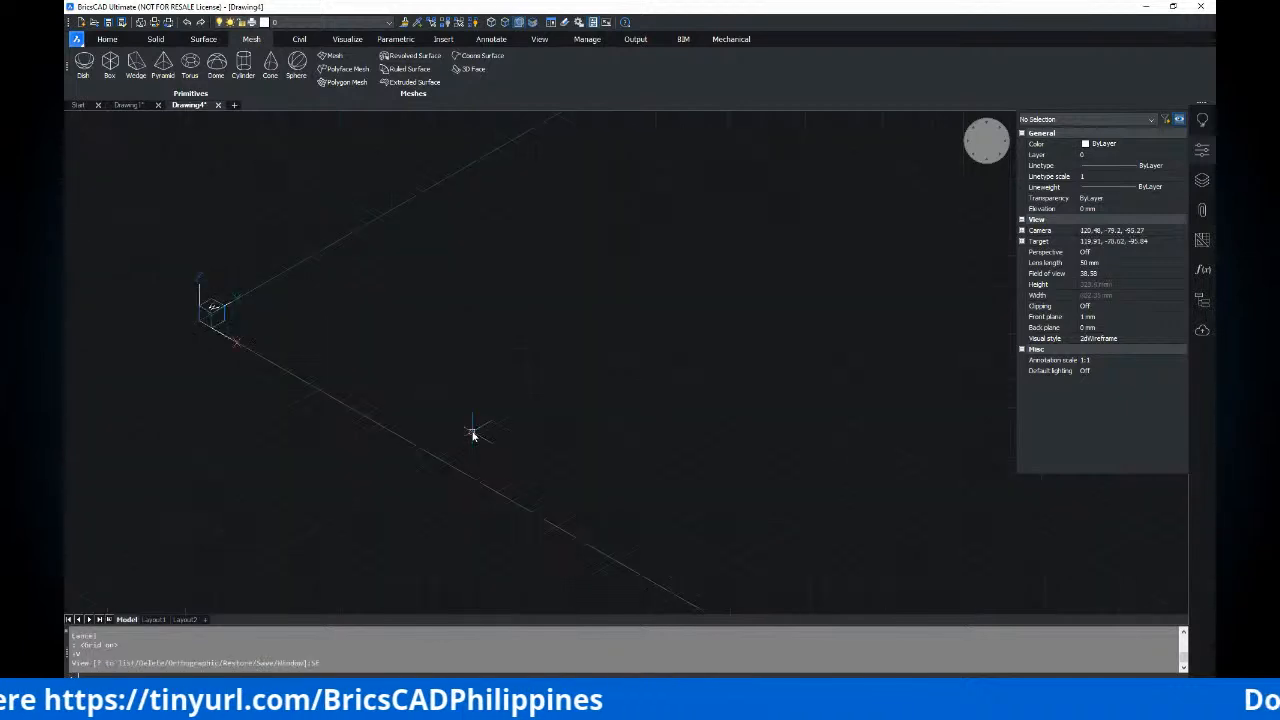
{"action": "middle_click_drag", "start_coordinate": [398, 385], "coordinate": [630, 416]}
{"action": "mouse_move", "coordinate": [497, 299]}
{"action": "middle_mouse_down"}
{"action": "mouse_move", "coordinate": [489, 354]}
{"action": "mouse_move", "coordinate": [414, 337]}
{"action": "mouse_move", "coordinate": [414, 357]}
{"action": "mouse_move", "coordinate": [477, 334]}
{"action": "mouse_move", "coordinate": [479, 388]}
{"action": "mouse_move", "coordinate": [520, 357]}
{"action": "mouse_move", "coordinate": [446, 329]}
{"action": "mouse_move", "coordinate": [458, 338]}
{"action": "middle_mouse_up"}
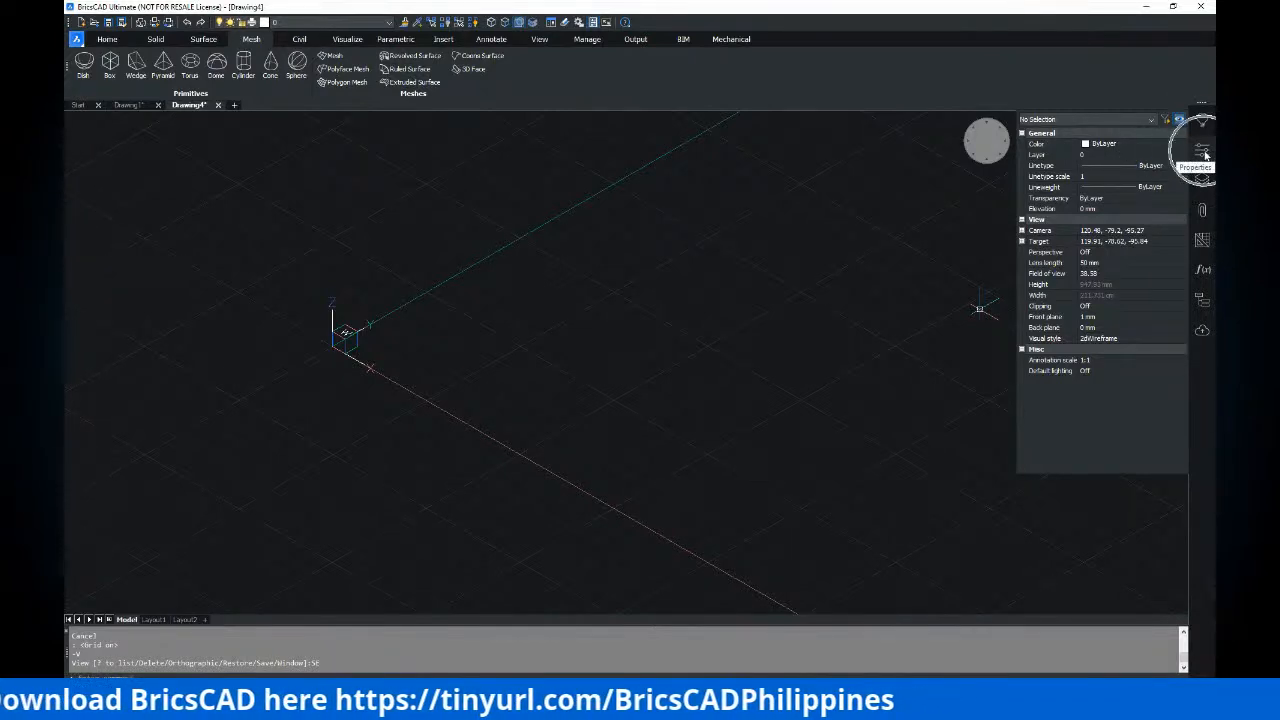
{"action": "left_click", "coordinate": [1203, 152]}
{"action": "scroll", "coordinate": [589, 283], "scroll_direction": "down", "scroll_amount": 2}
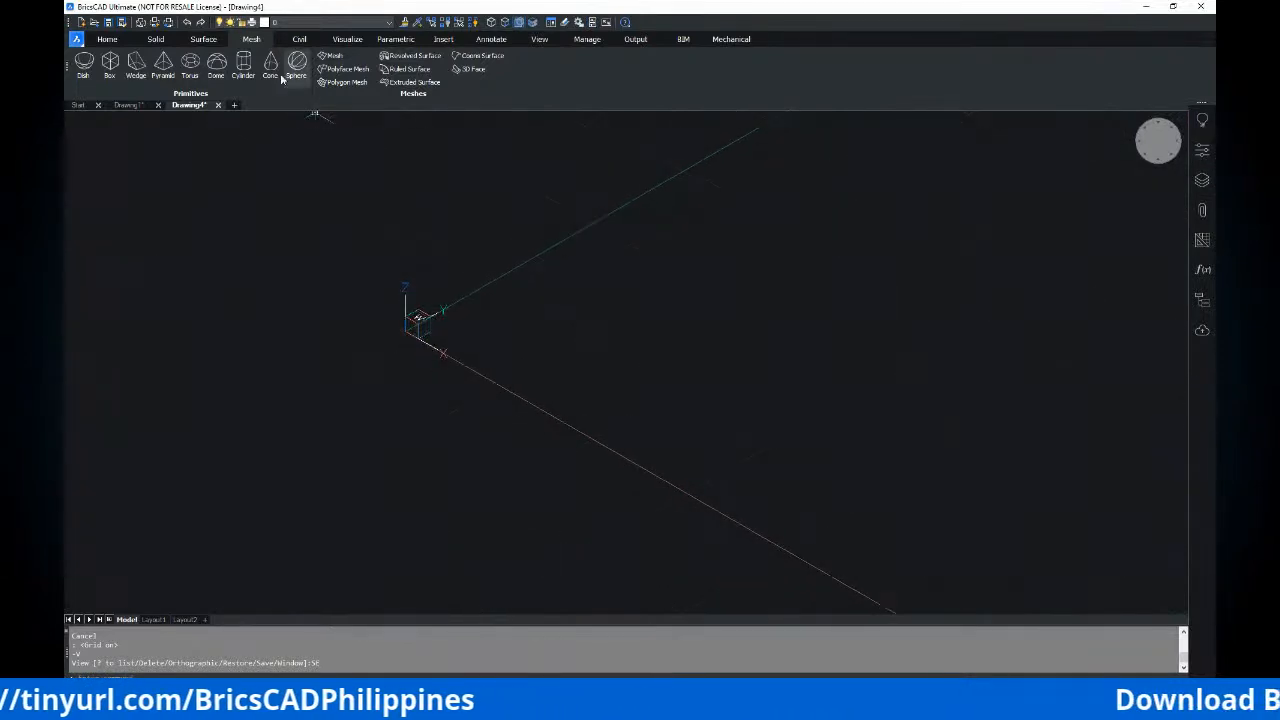
Review the available surface modeling tools such as Loft and Sweep, and compare them with the solid modeling tools
{"action": "left_click", "coordinate": [204, 40]}
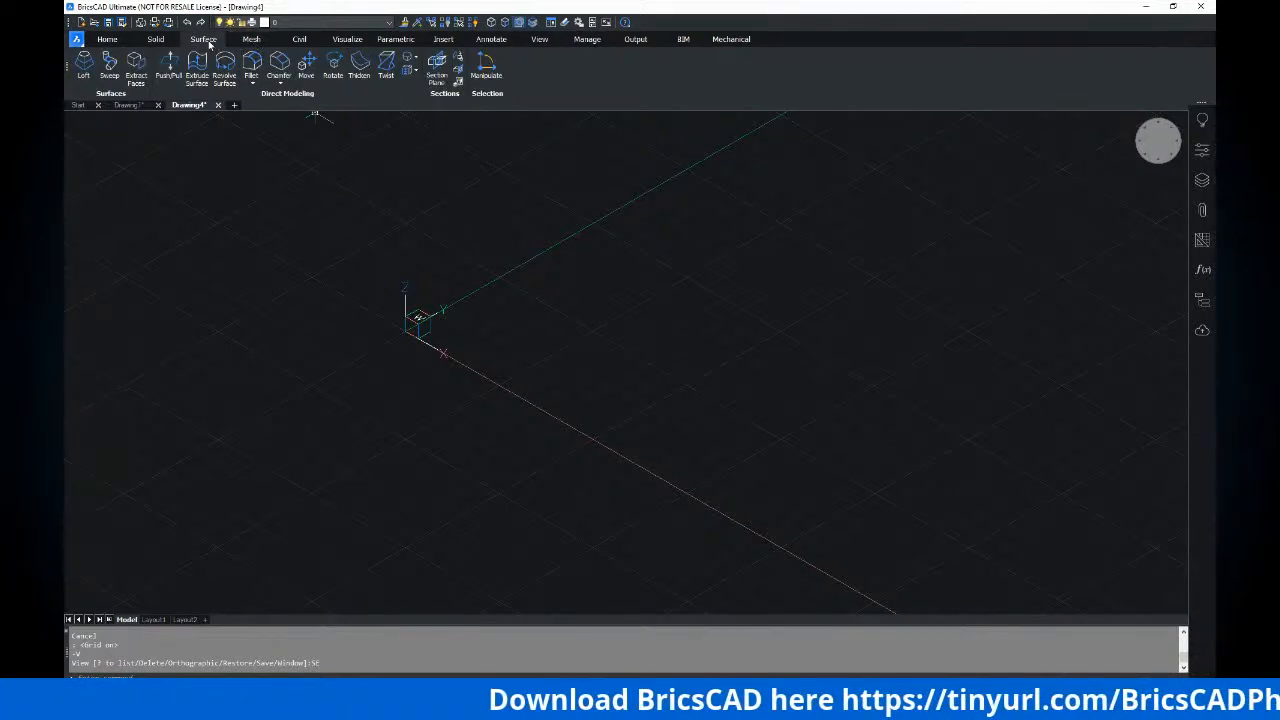
{"action": "left_click", "coordinate": [208, 42]}
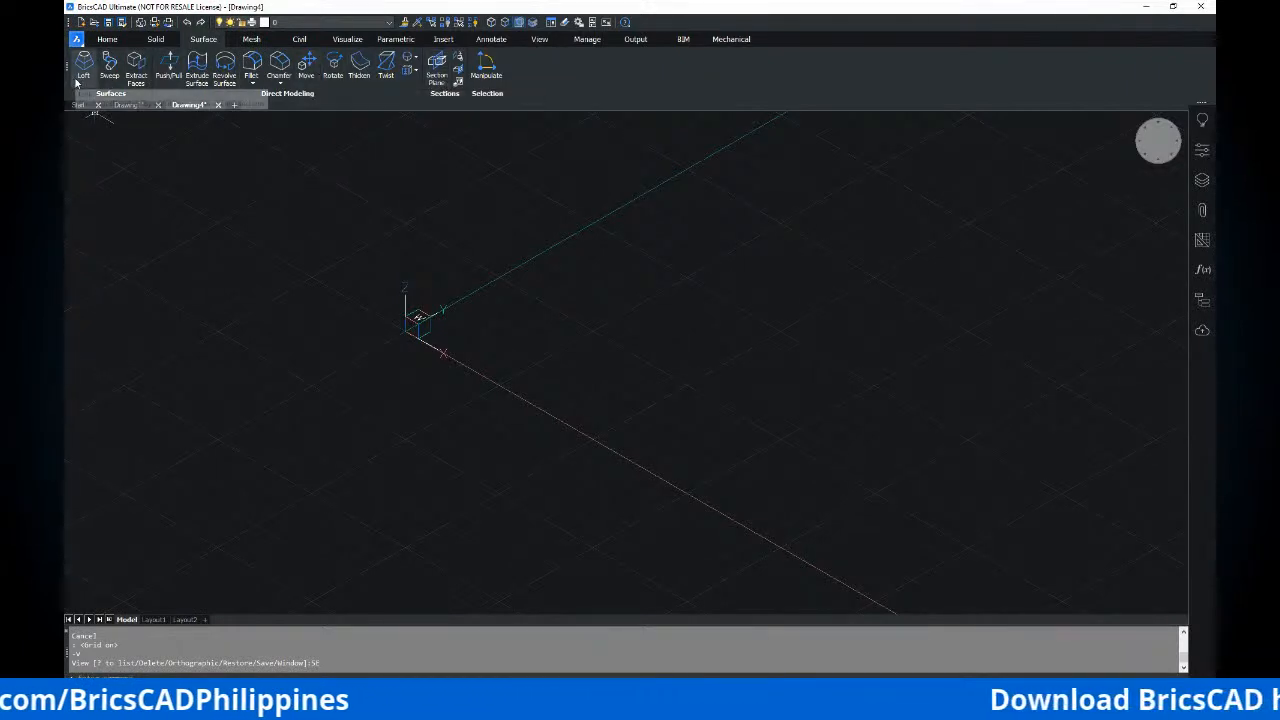
{"action": "key", "text": "ctrl"}
{"action": "left_click", "coordinate": [156, 39]}
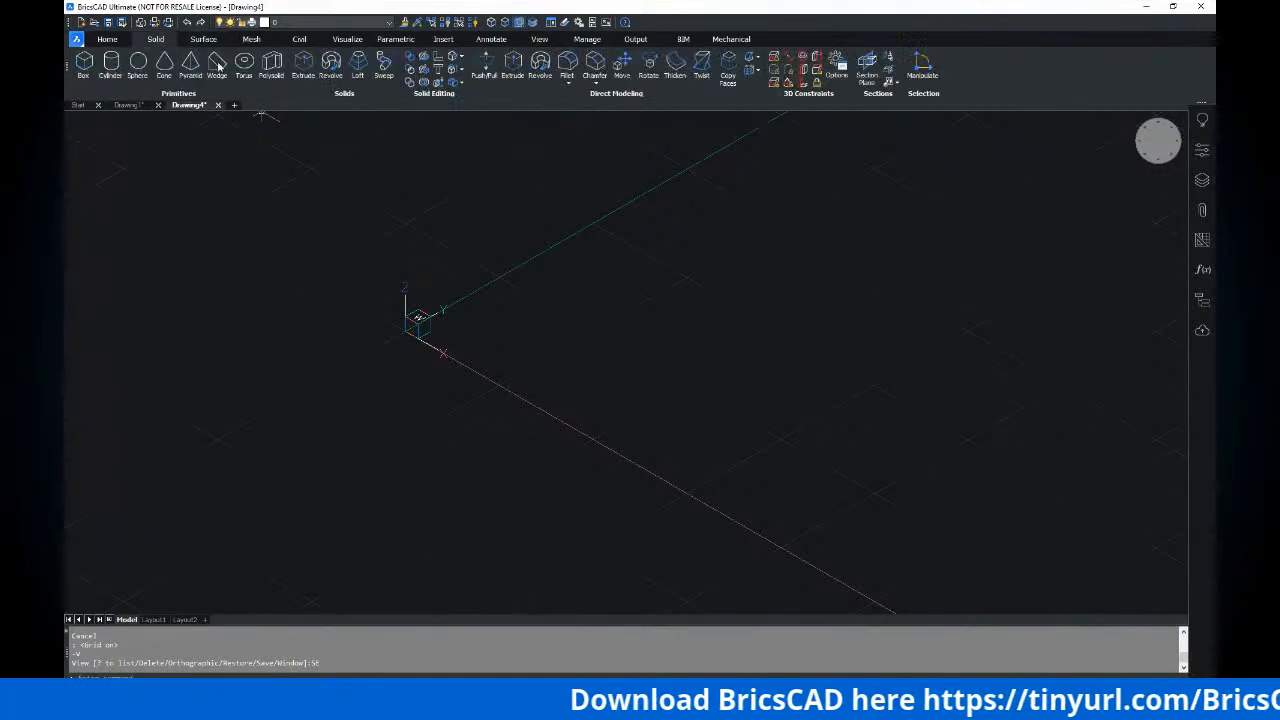
{"action": "left_click", "coordinate": [203, 39]}
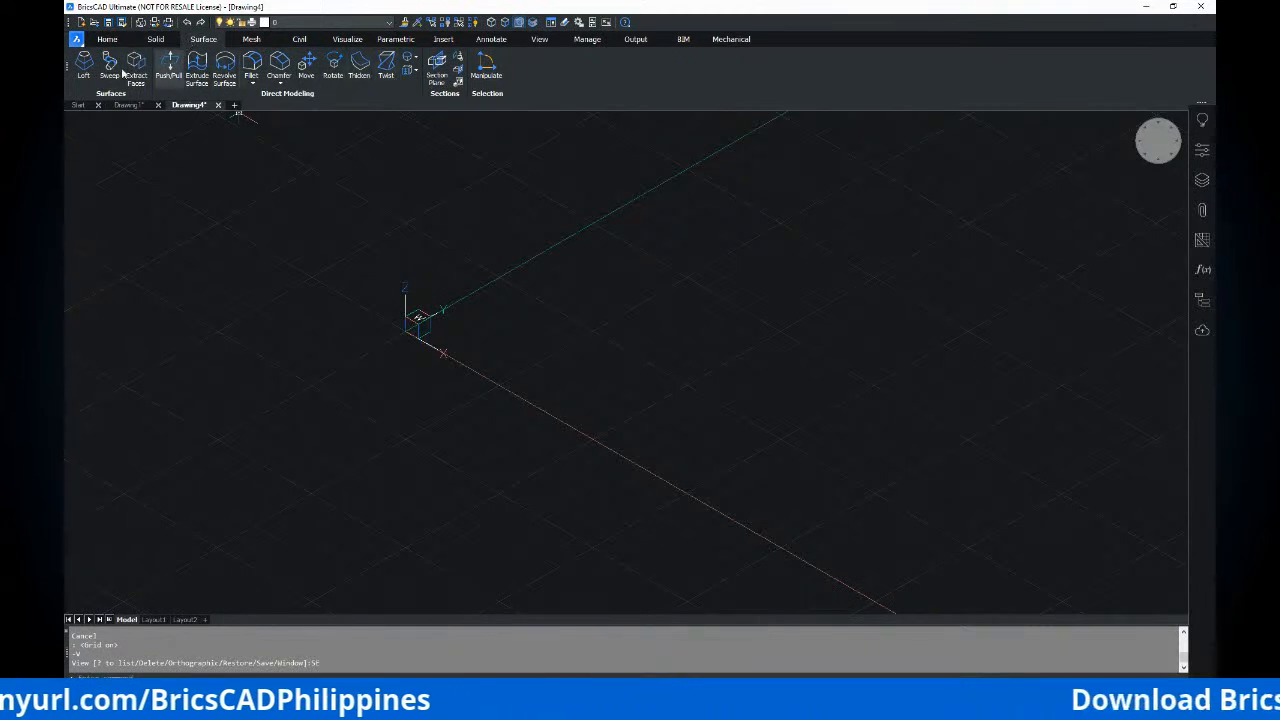
{"action": "mouse_move", "coordinate": [543, 264]}
{"action": "middle_mouse_down"}
{"action": "mouse_move", "coordinate": [520, 274]}
{"action": "mouse_move", "coordinate": [511, 308]}
{"action": "middle_mouse_up"}
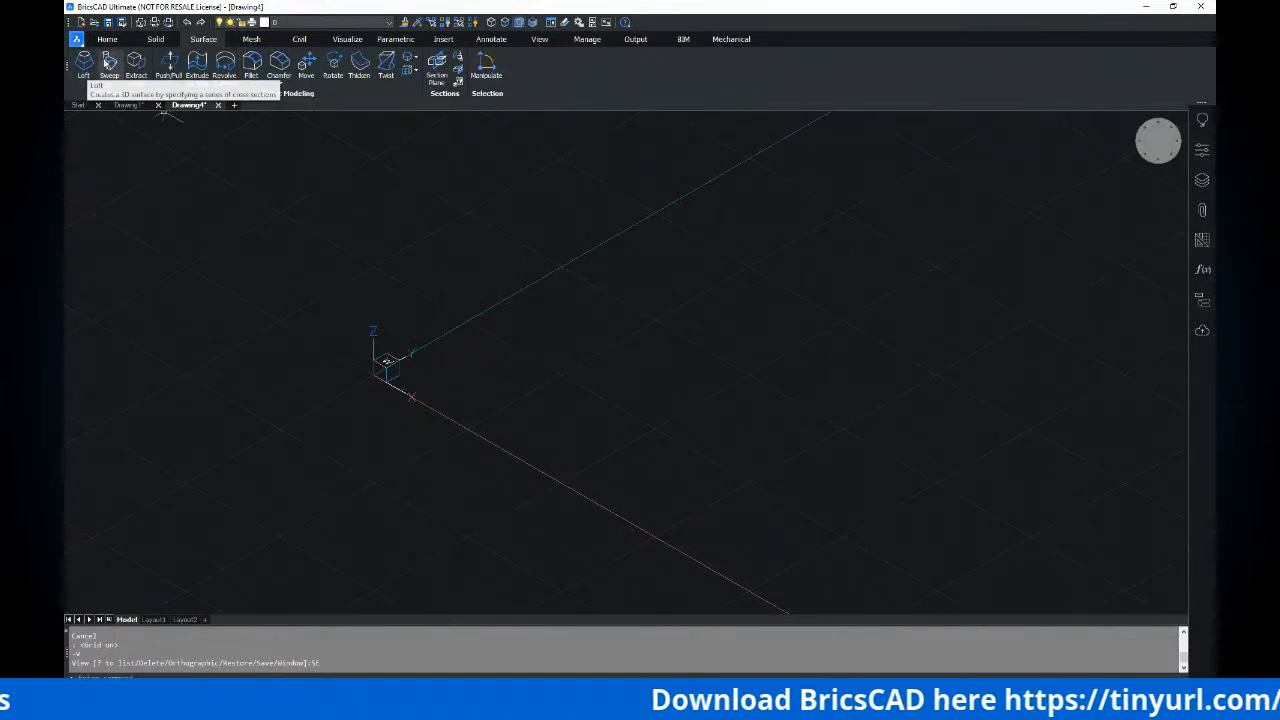
{"action": "middle_click_drag", "start_coordinate": [530, 288], "coordinate": [447, 315]}
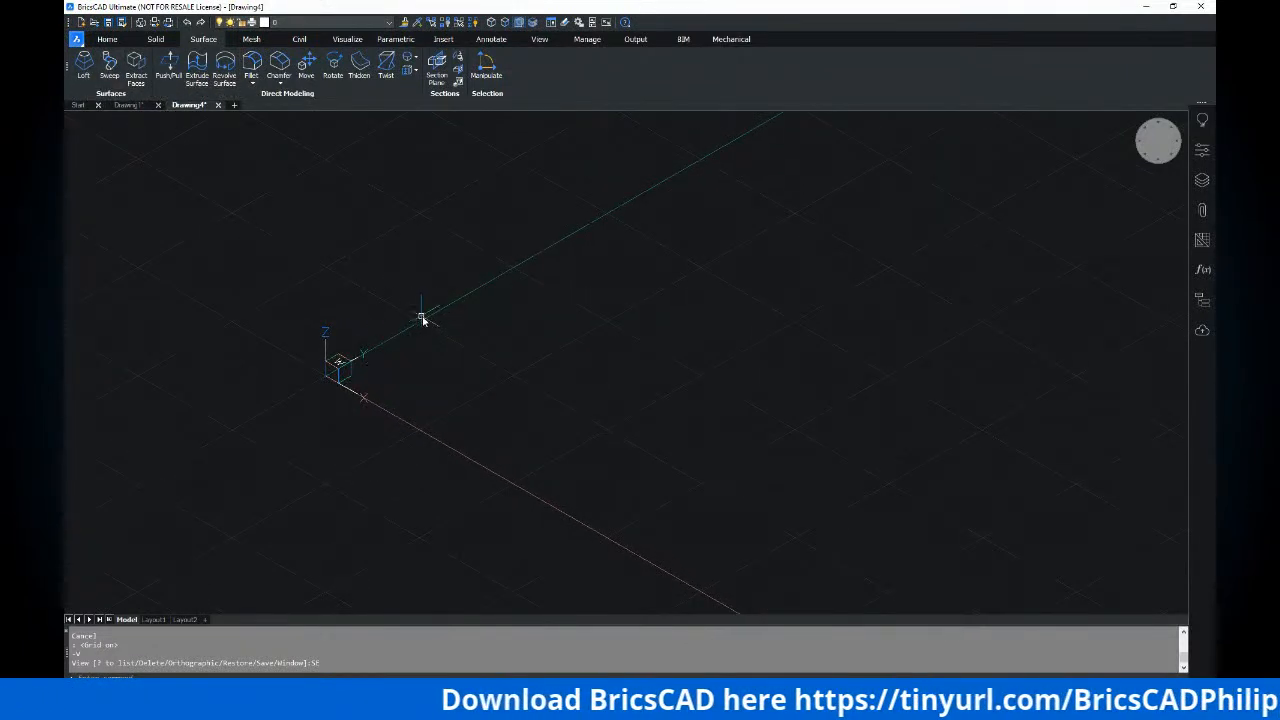
{"action": "middle_click_drag", "start_coordinate": [350, 362], "coordinate": [369, 363]}
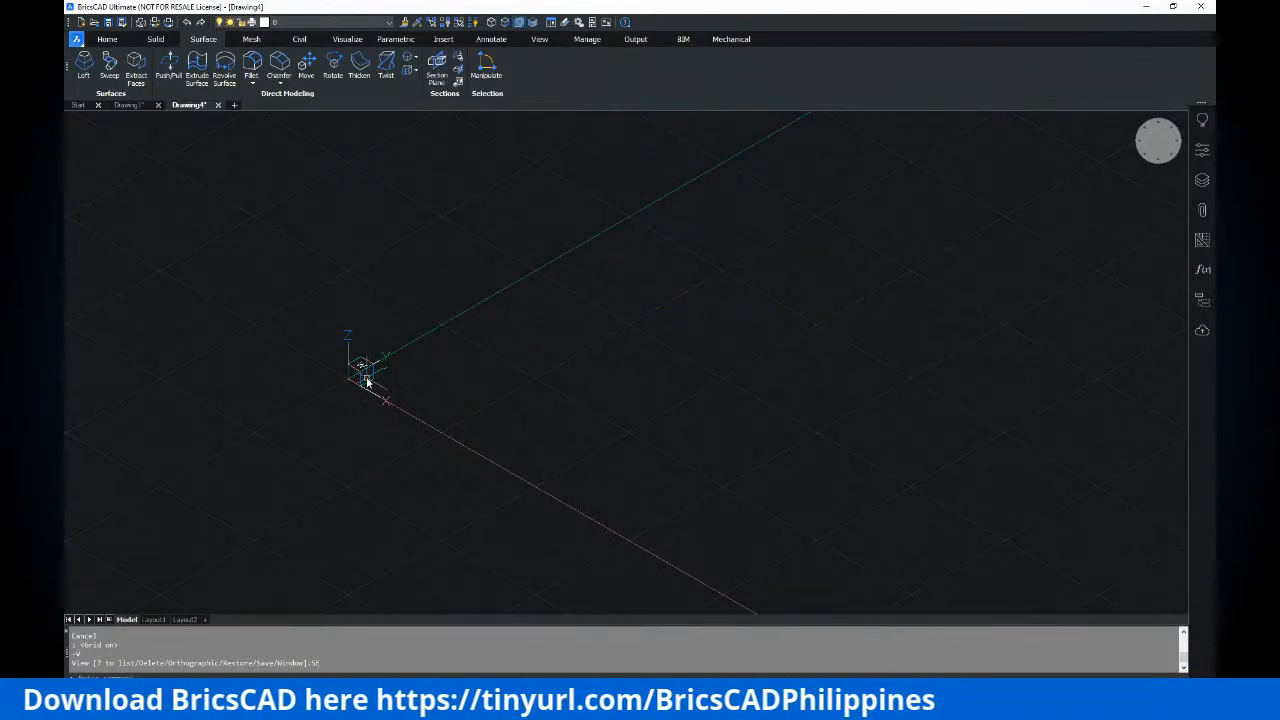
{"action": "mouse_move", "coordinate": [366, 380]}
{"action": "middle_mouse_down"}
{"action": "mouse_move", "coordinate": [366, 346]}
{"action": "mouse_move", "coordinate": [368, 371]}
{"action": "mouse_move", "coordinate": [397, 385]}
{"action": "middle_mouse_up"}
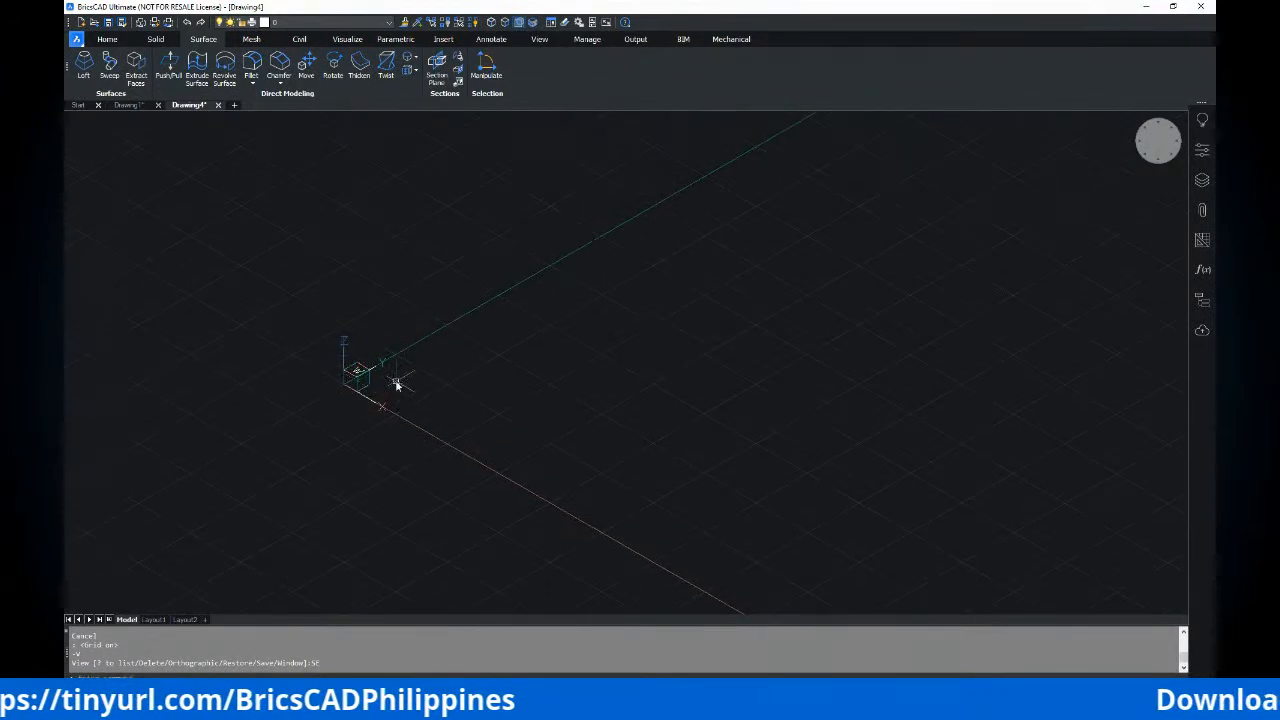
{"action": "middle_click_drag", "start_coordinate": [500, 412], "coordinate": [461, 366]}
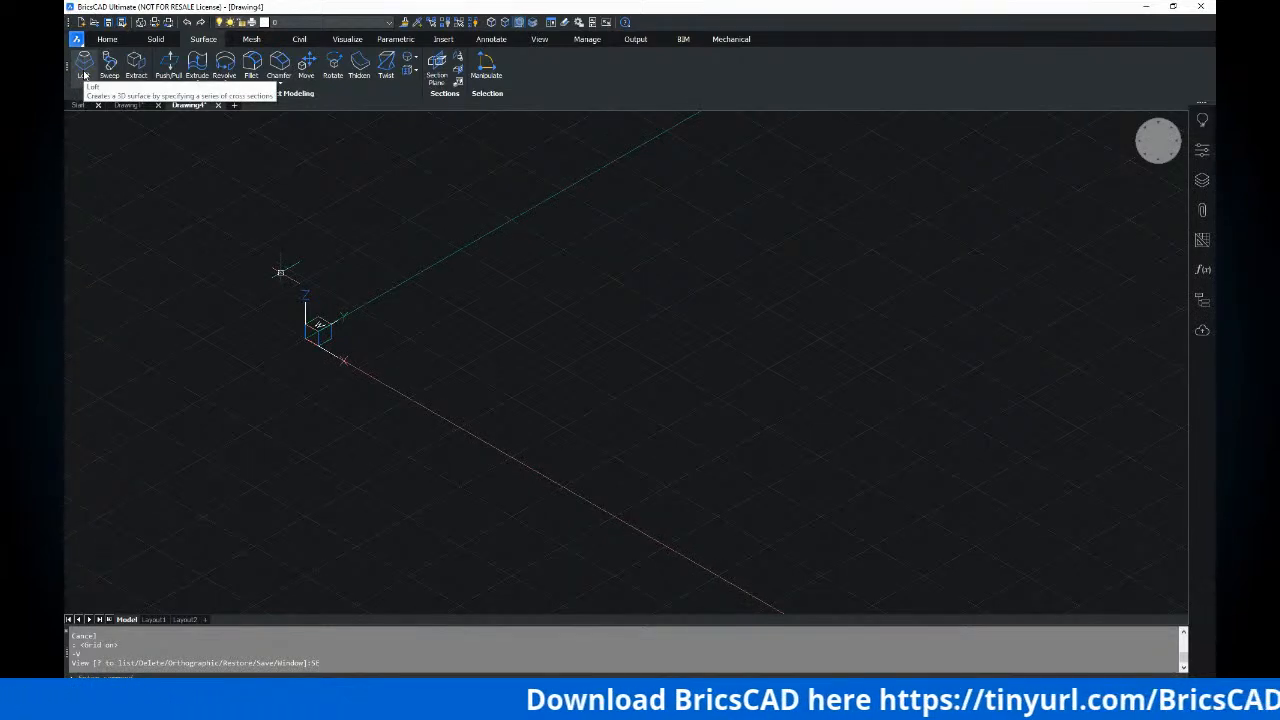
{"action": "mouse_move", "coordinate": [377, 274]}
{"action": "middle_mouse_down"}
{"action": "mouse_move", "coordinate": [394, 277]}
{"action": "mouse_move", "coordinate": [443, 346]}
{"action": "mouse_move", "coordinate": [446, 369]}
{"action": "mouse_move", "coordinate": [425, 383]}
{"action": "middle_mouse_up"}
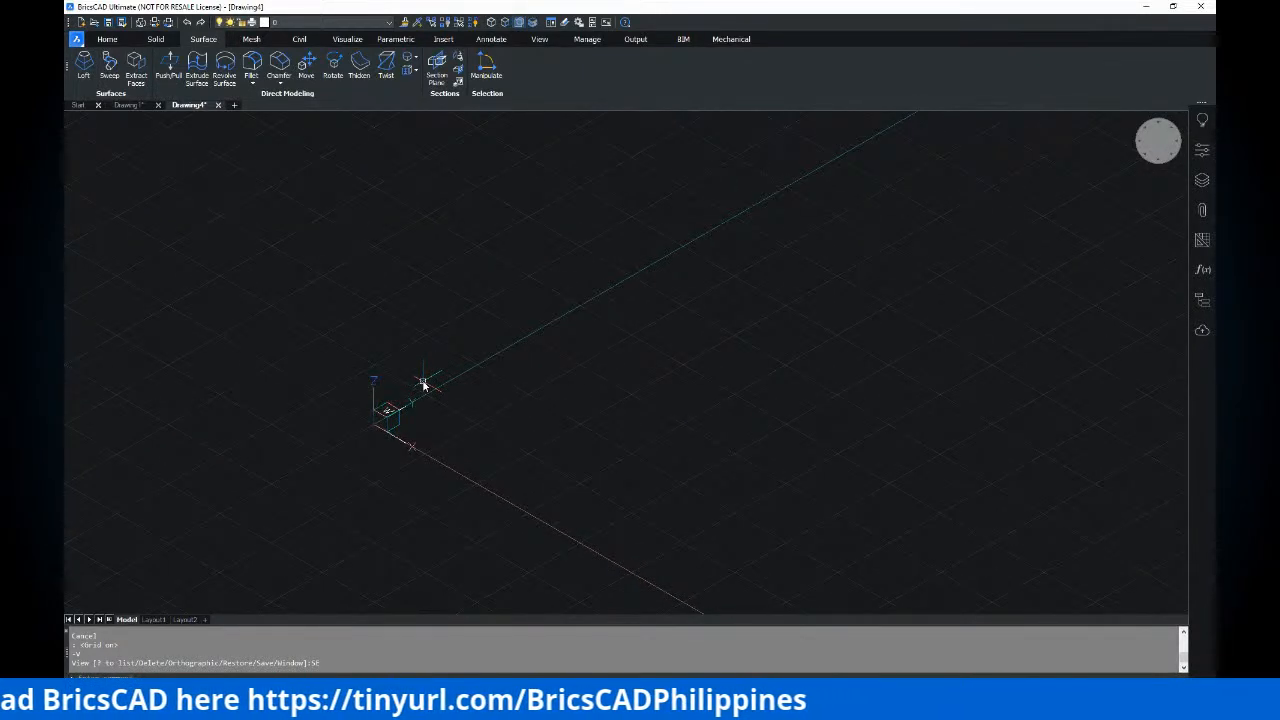
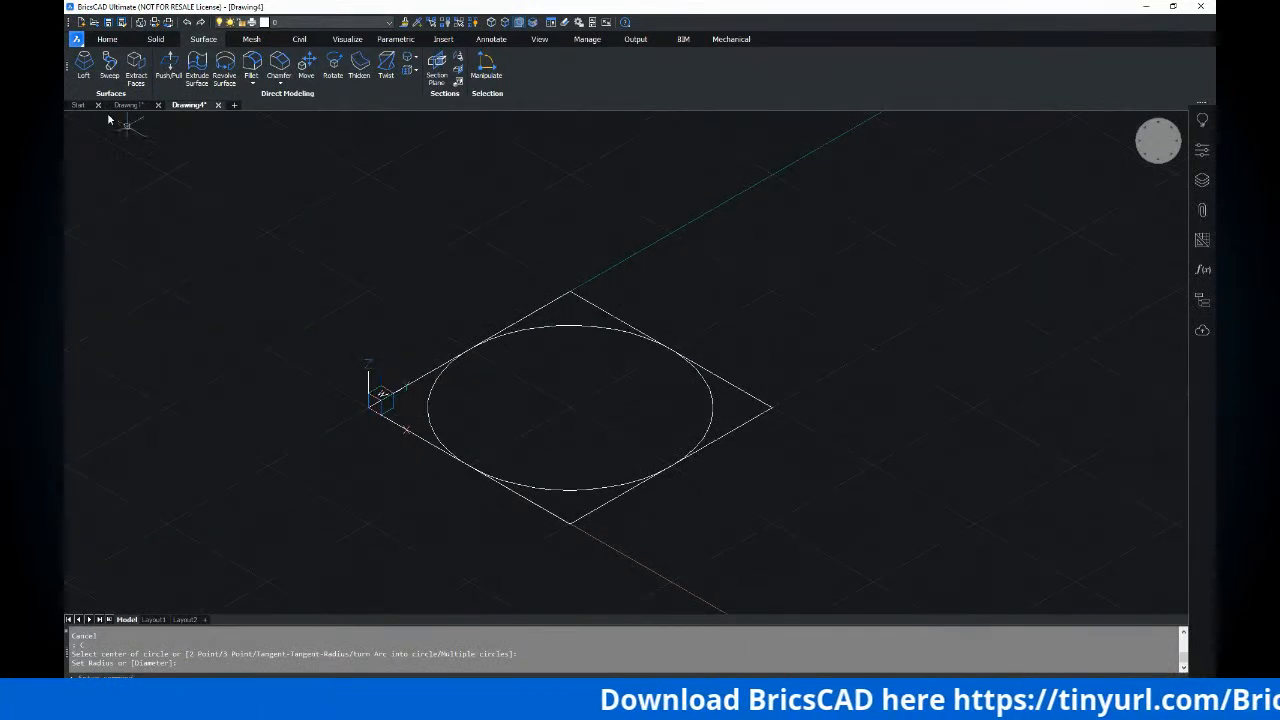
{"action": "middle_click_drag", "start_coordinate": [571, 371], "coordinate": [537, 359]}
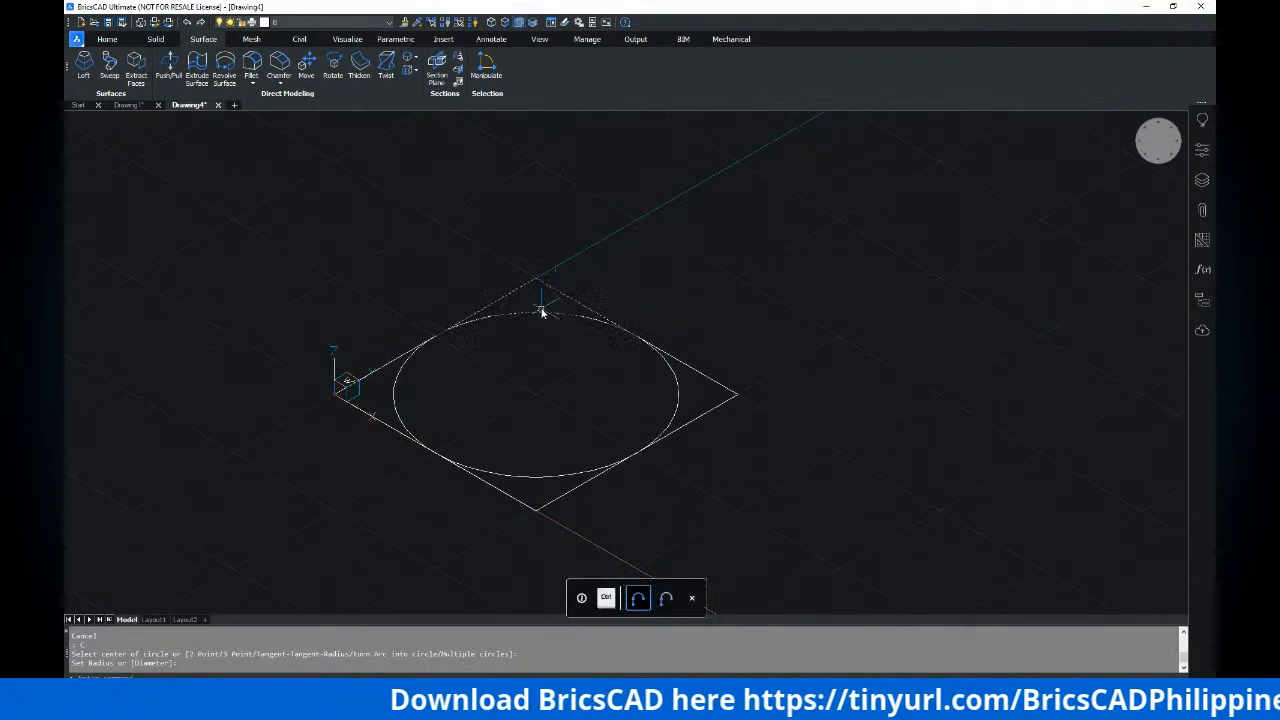
{"action": "key", "text": "Escape"}
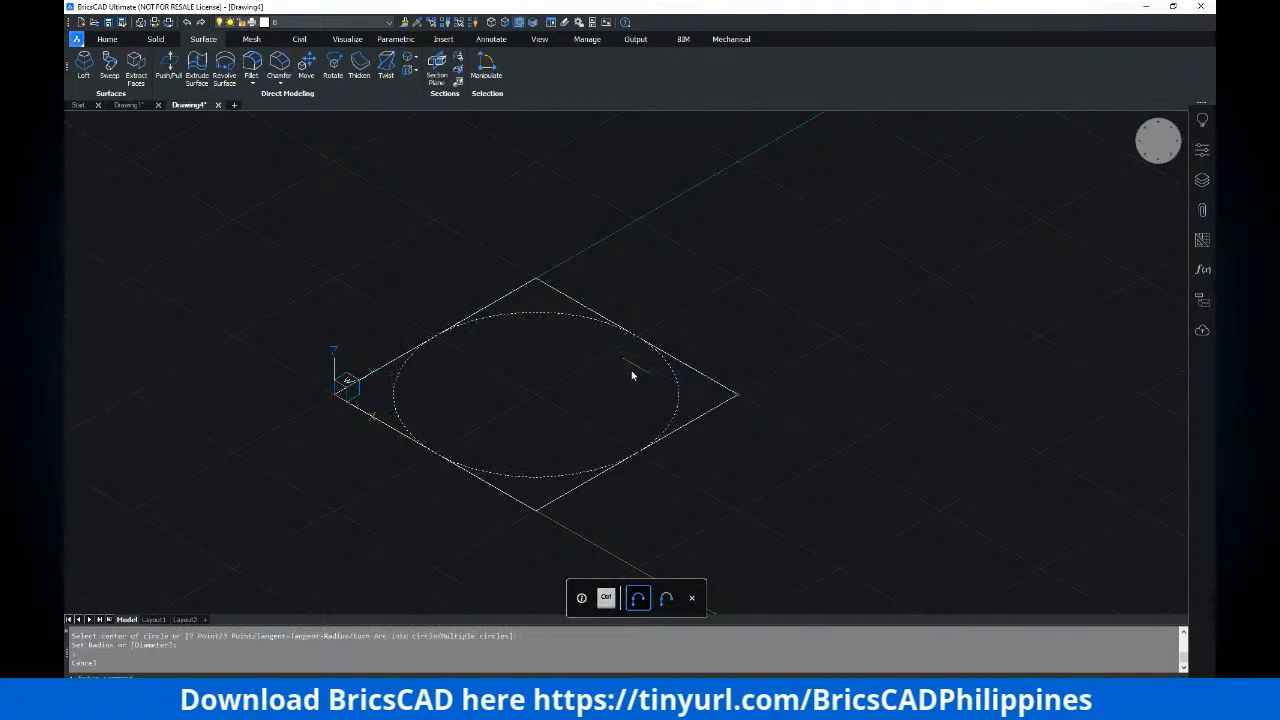
{"action": "middle_click_drag", "start_coordinate": [611, 400], "coordinate": [576, 413]}
{"action": "mouse_move", "coordinate": [643, 395]}
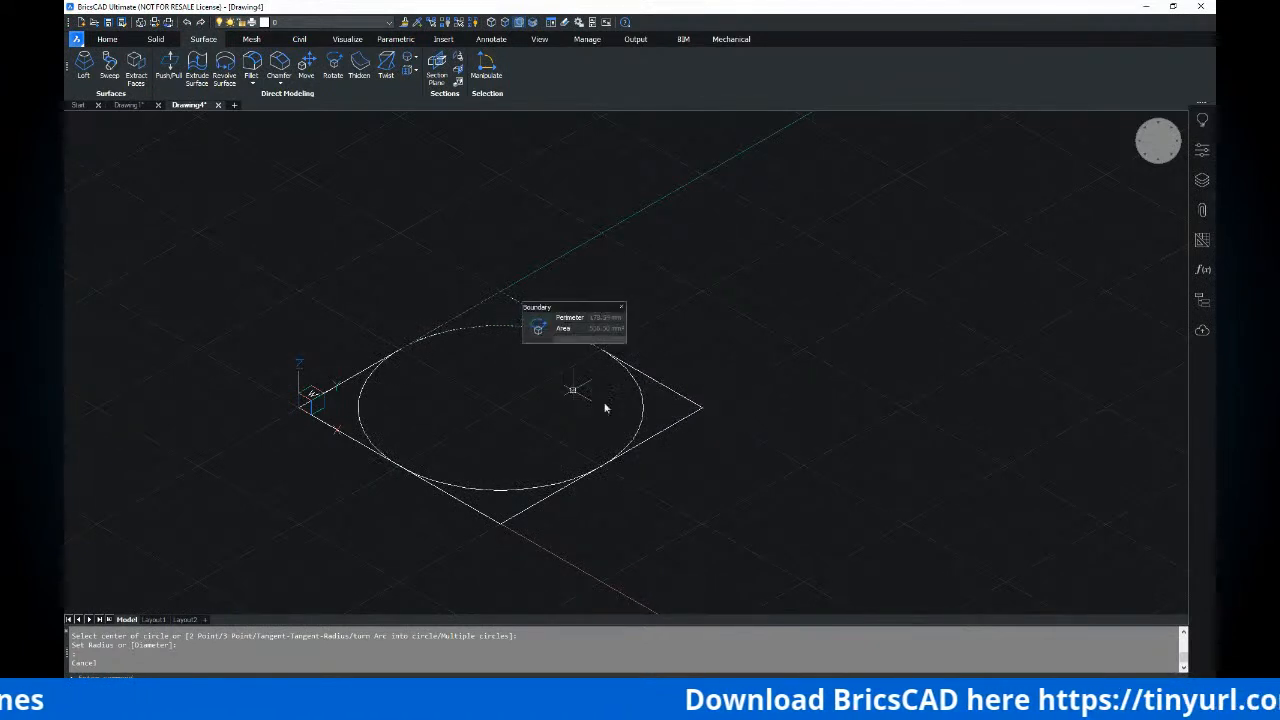
{"action": "key", "text": "Escape"}
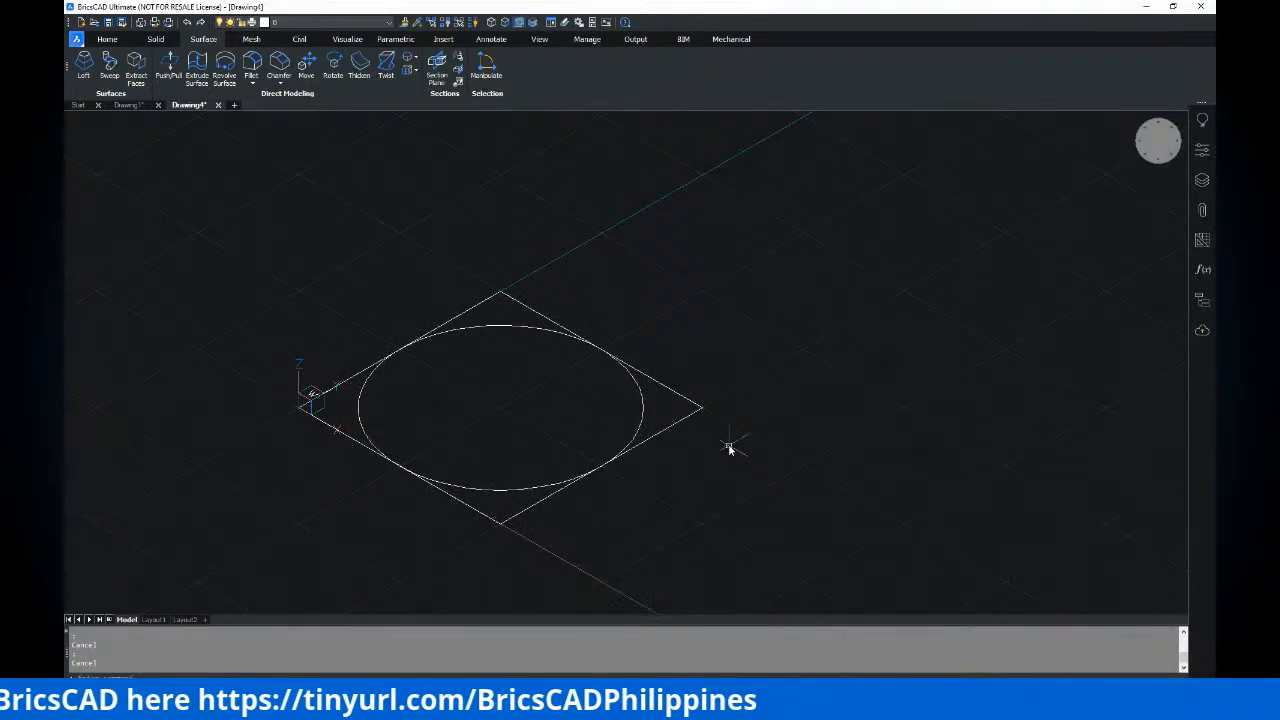
Move the circle straight up from the square with the displacement vector 0,0,100
{"action": "type", "text": "m"}
{"action": "key", "text": "Return"}
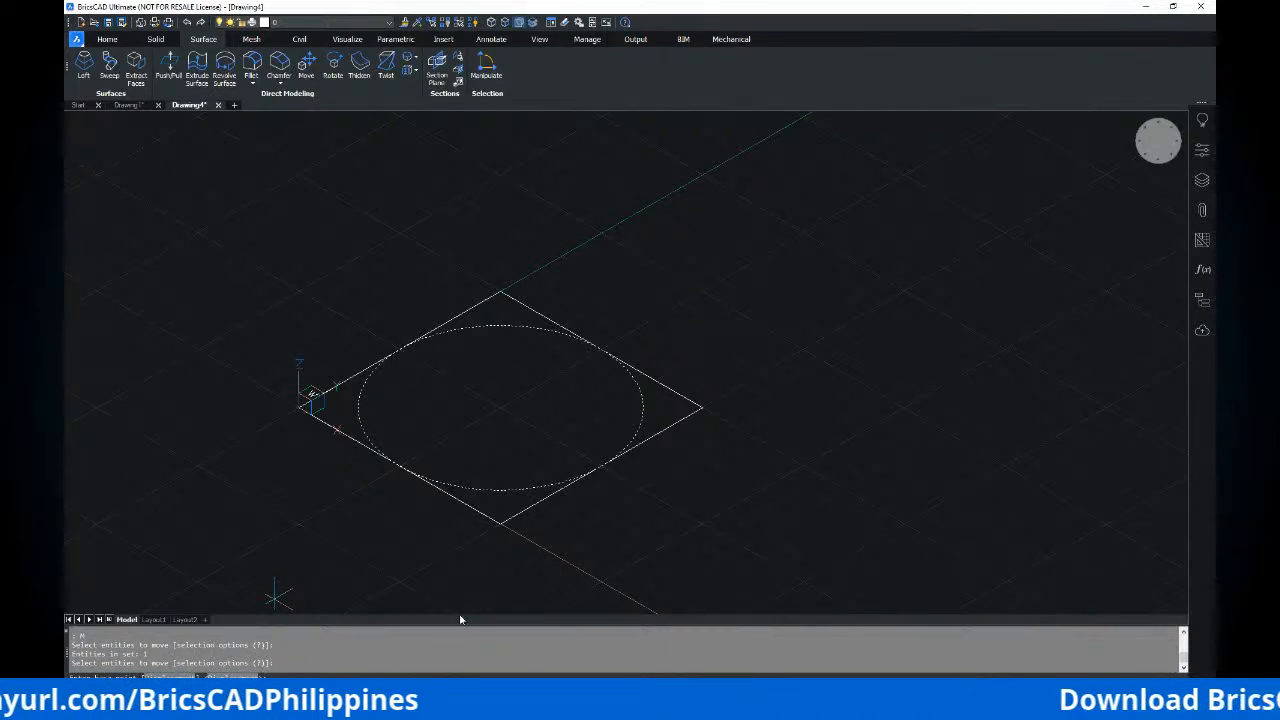
{"action": "key", "text": "Return"}
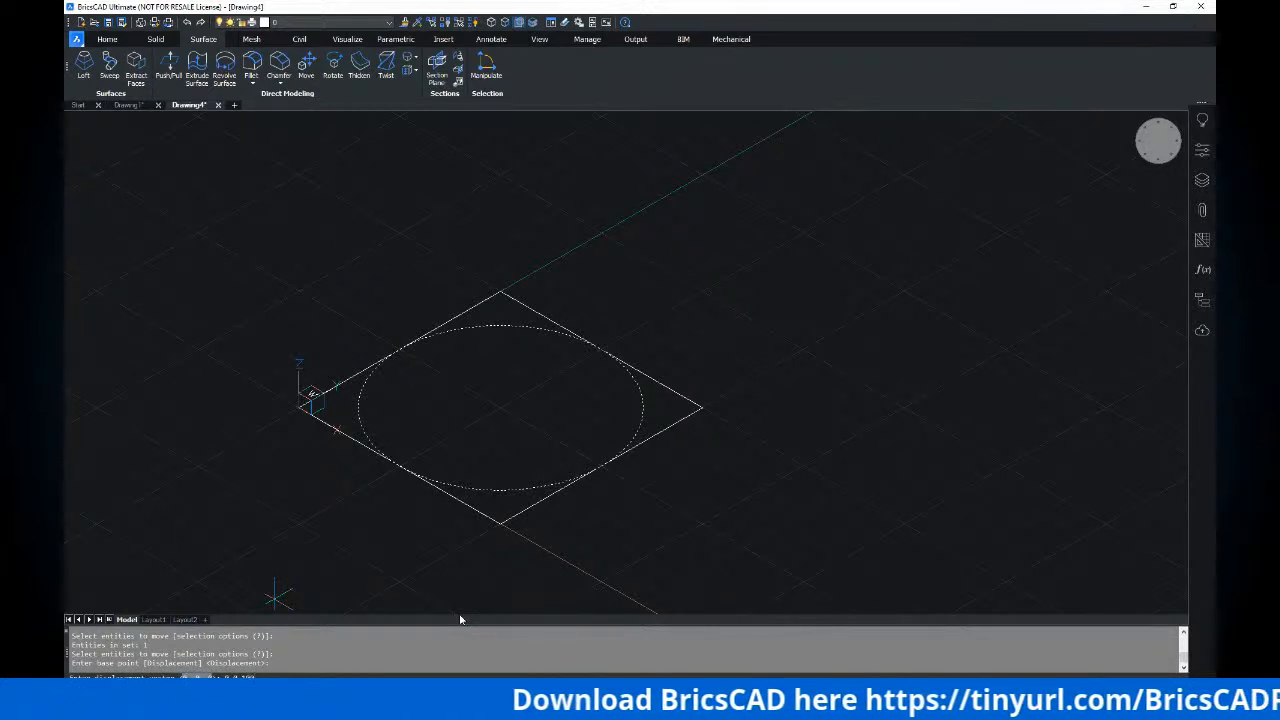
{"action": "key", "text": "Return"}
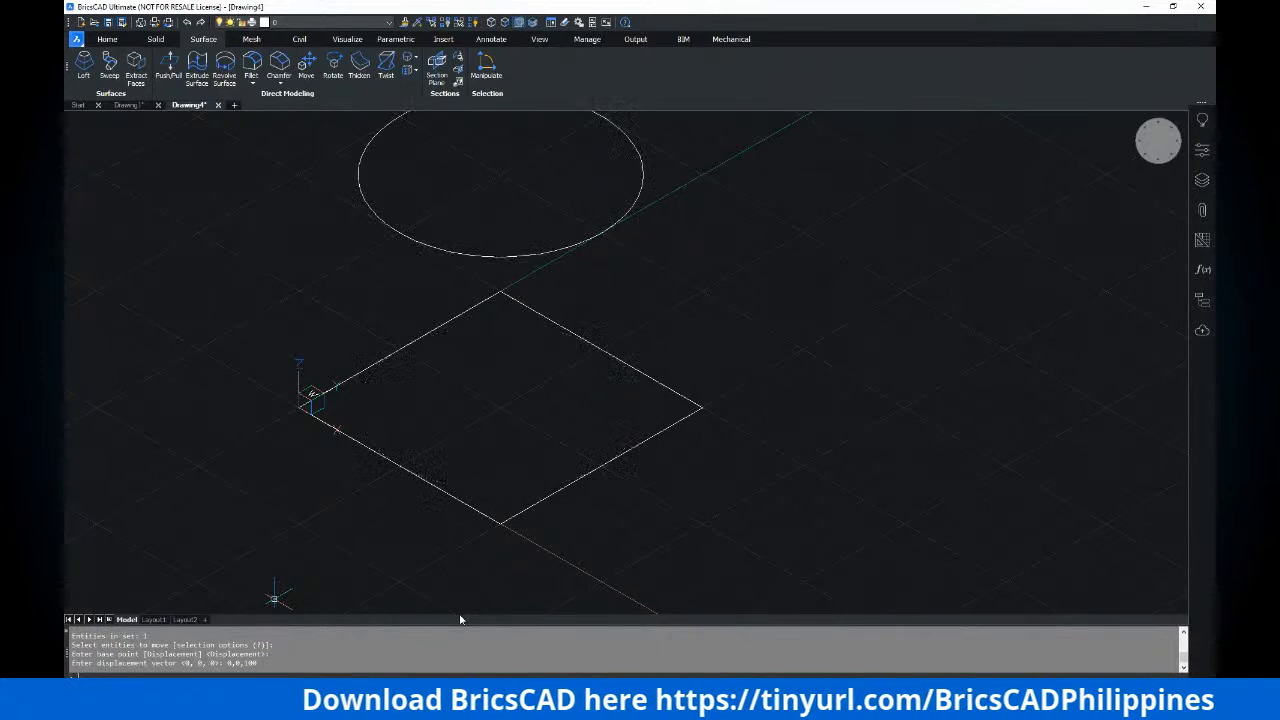
Examine the raised circle and its position above the square from different viewing angles
{"action": "scroll", "coordinate": [571, 494], "scroll_direction": "down", "scroll_amount": 3}
{"action": "scroll", "coordinate": [595, 415], "scroll_direction": "up", "scroll_amount": 2}
{"action": "left_click", "coordinate": [577, 362]}
{"action": "middle_click_drag", "start_coordinate": [563, 457], "coordinate": [680, 250], "text": "shift"}
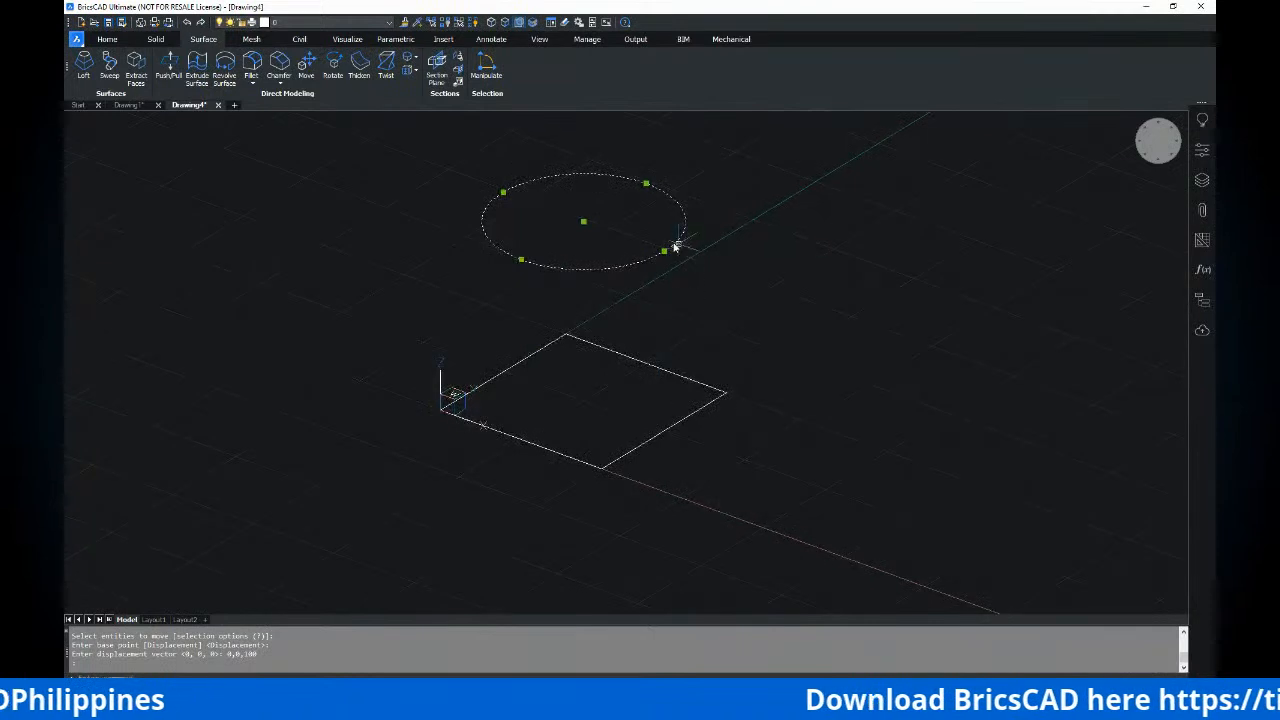
{"action": "middle_click_drag", "start_coordinate": [631, 297], "coordinate": [583, 403], "text": "shift"}
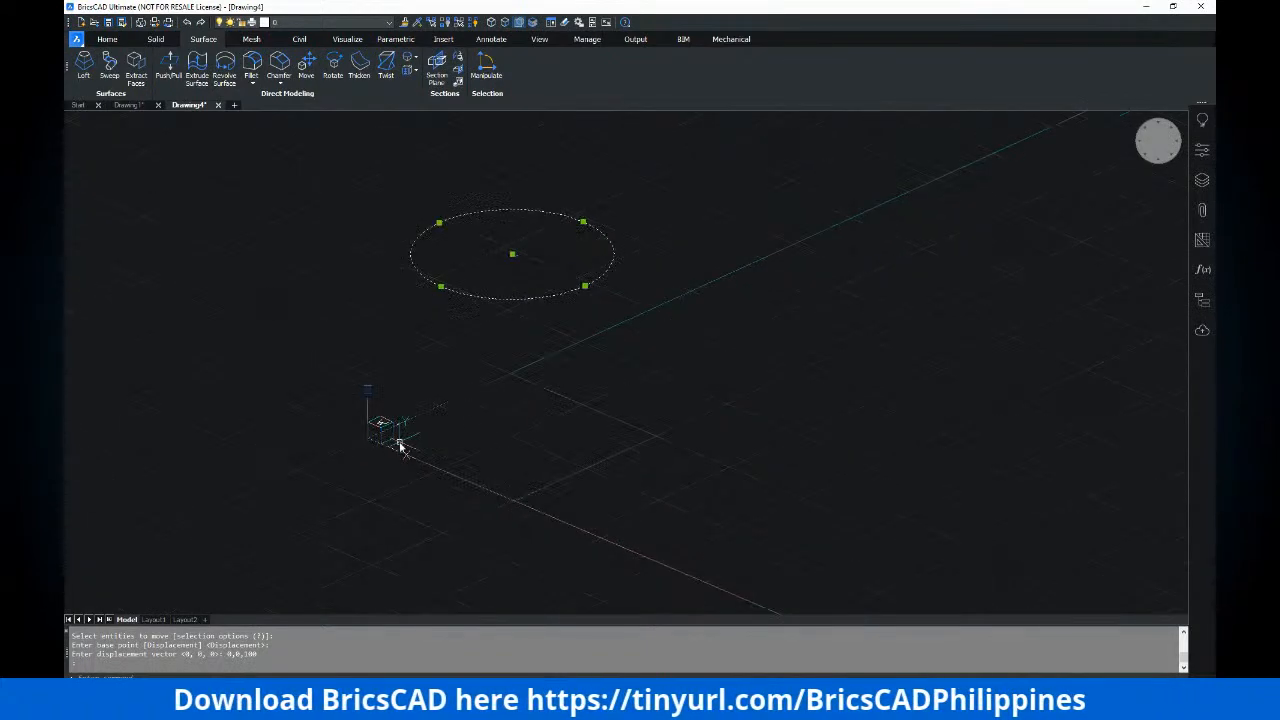
{"action": "key", "text": "Escape"}
{"action": "key", "text": "Escape"}
{"action": "middle_click_drag", "start_coordinate": [663, 371], "coordinate": [666, 349]}
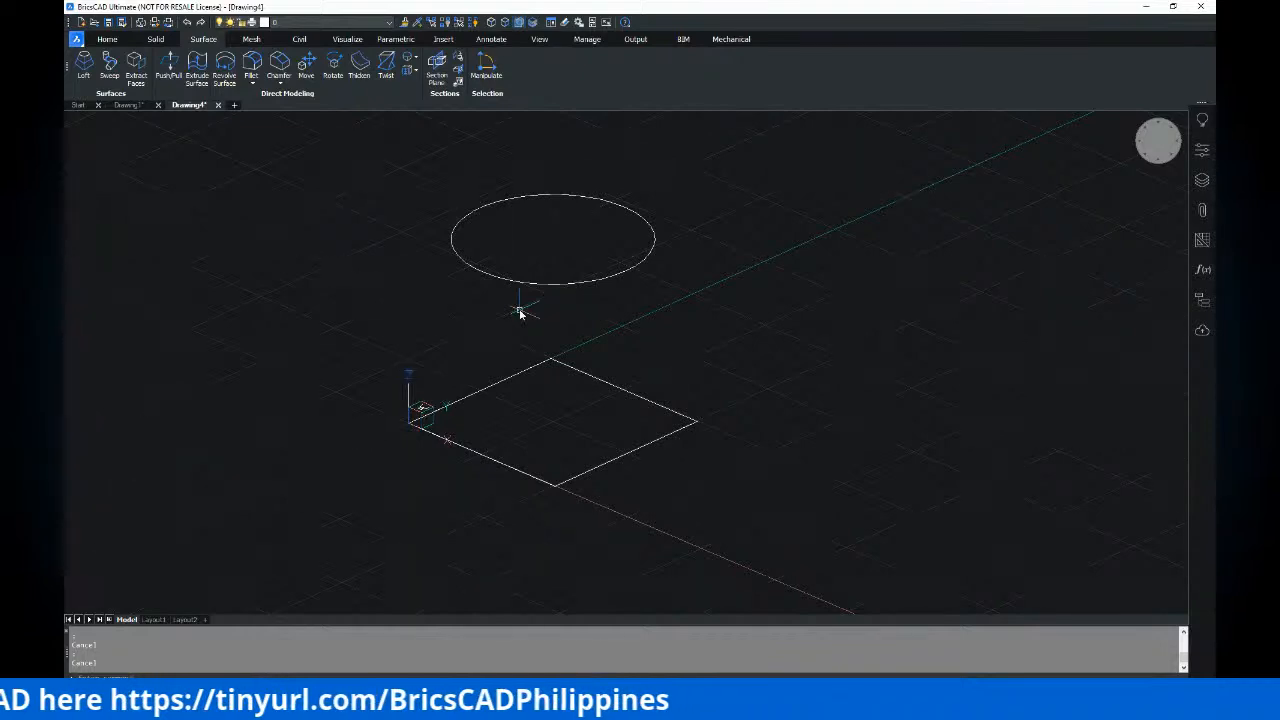
{"action": "left_click", "coordinate": [86, 70]}
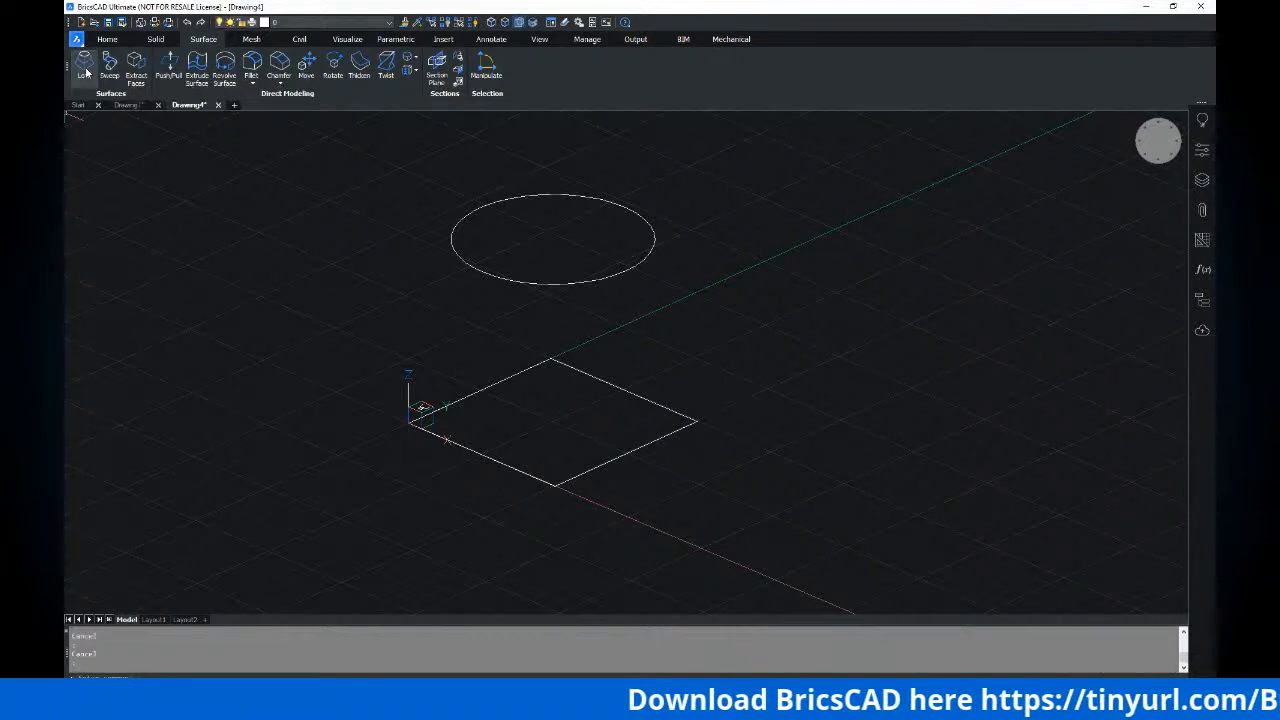
{"action": "left_click", "coordinate": [687, 425]}
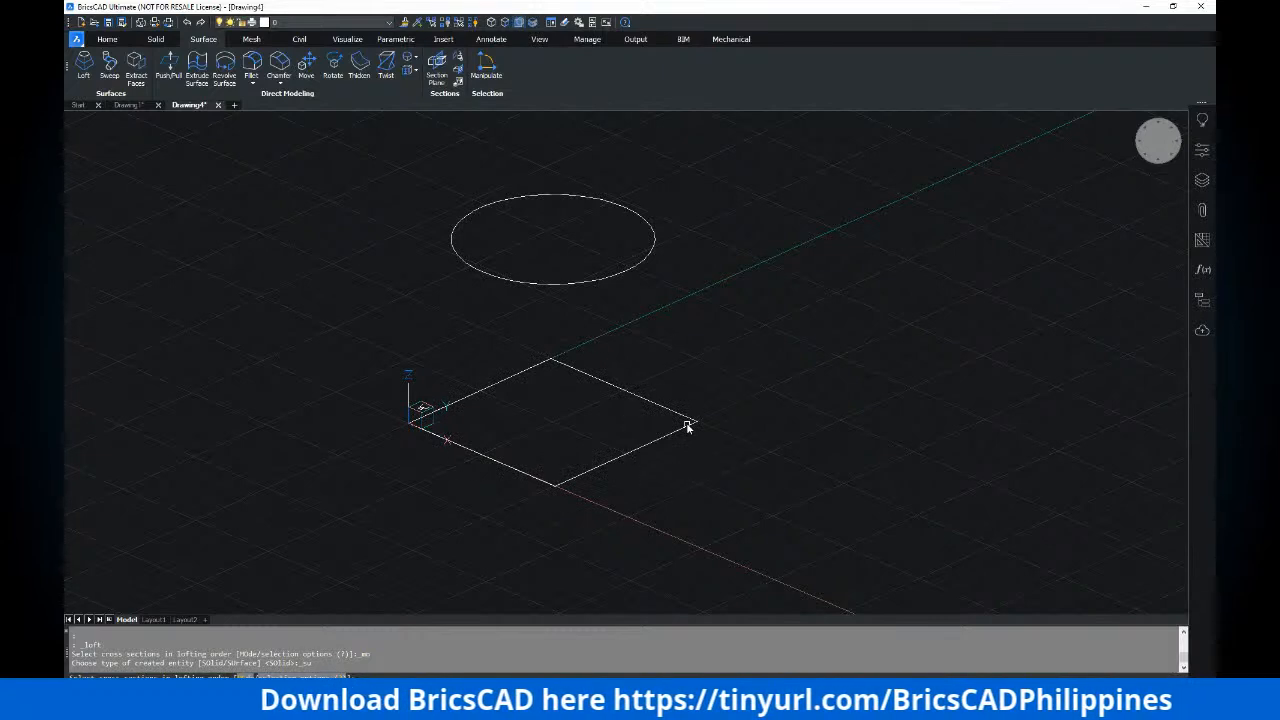
{"action": "left_click", "coordinate": [649, 258]}
{"action": "key", "text": "Return"}
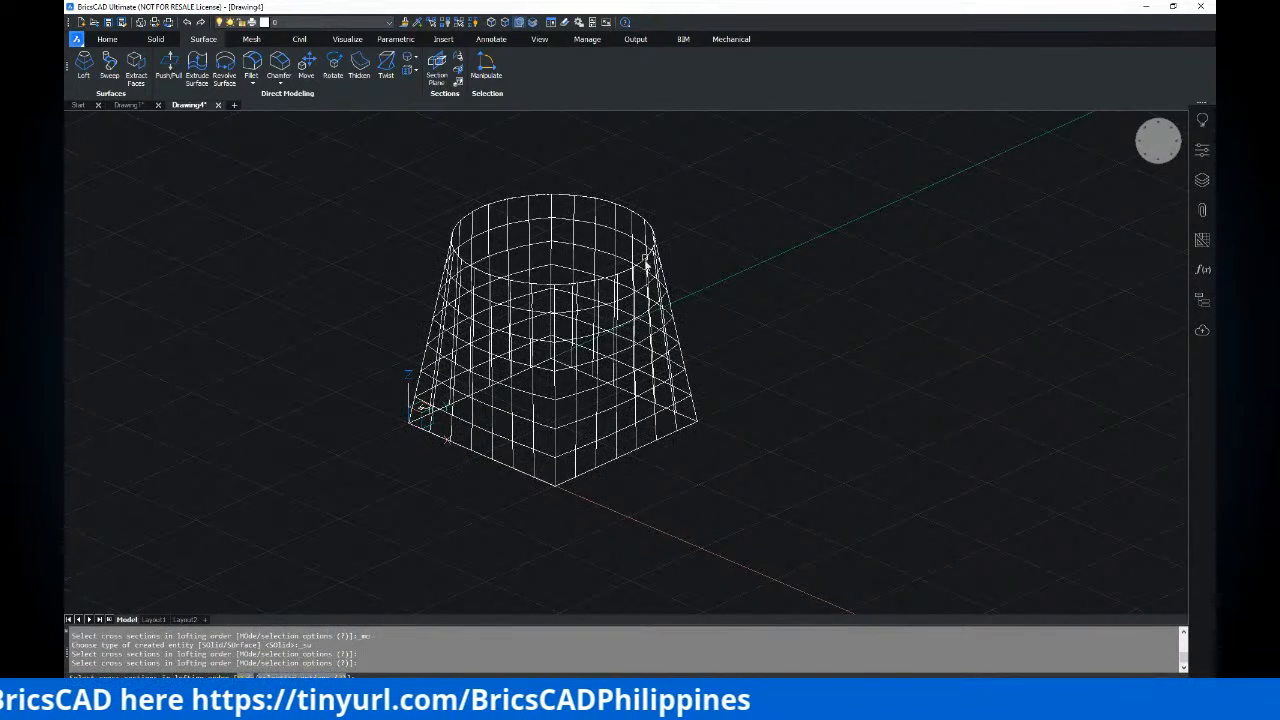
{"action": "middle_click_drag", "start_coordinate": [726, 343], "coordinate": [658, 341]}
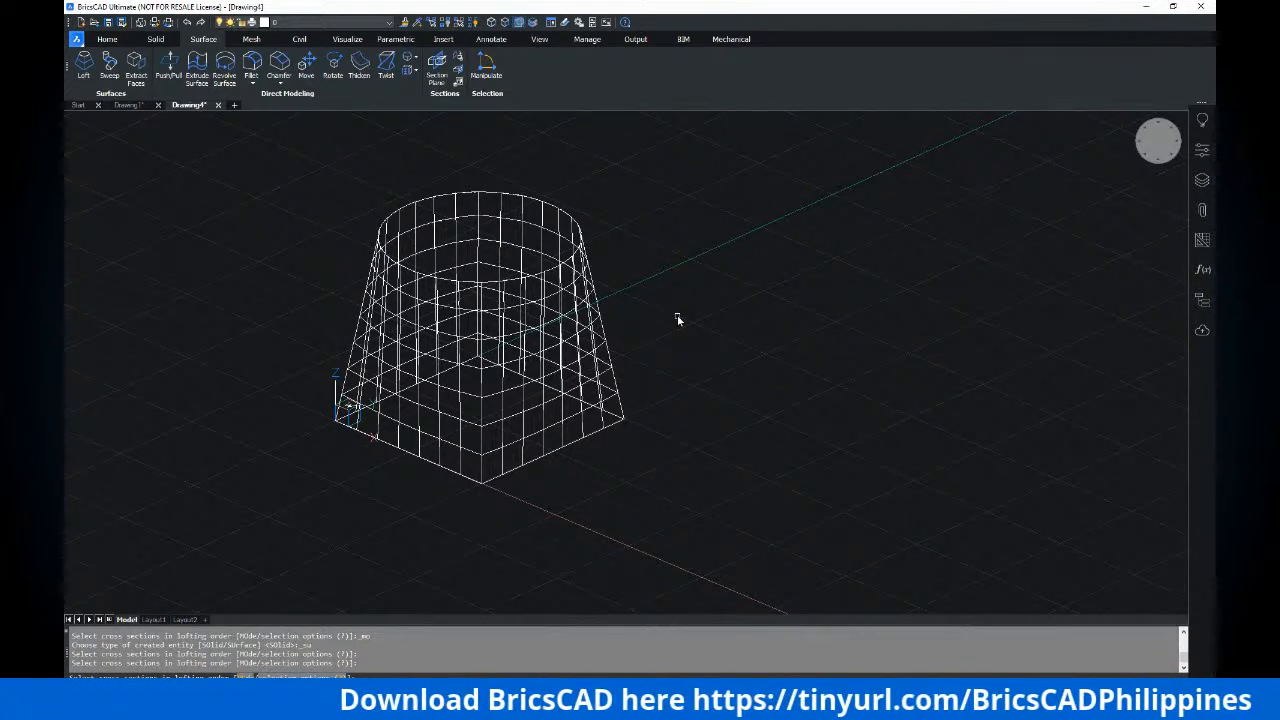
{"action": "key", "text": "Escape"}
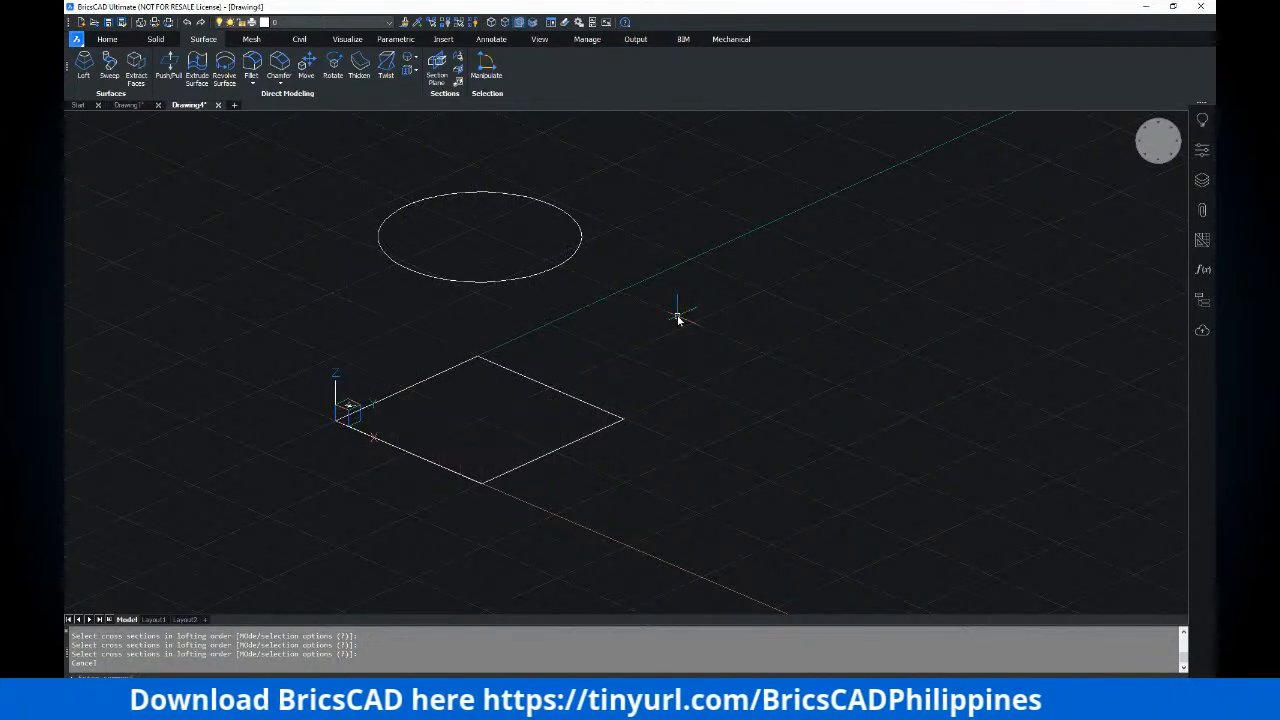
Try to loft a surface from the square to the circle and examine its wireframe preview from several angles
{"action": "middle_click_drag", "start_coordinate": [654, 343], "coordinate": [710, 347]}
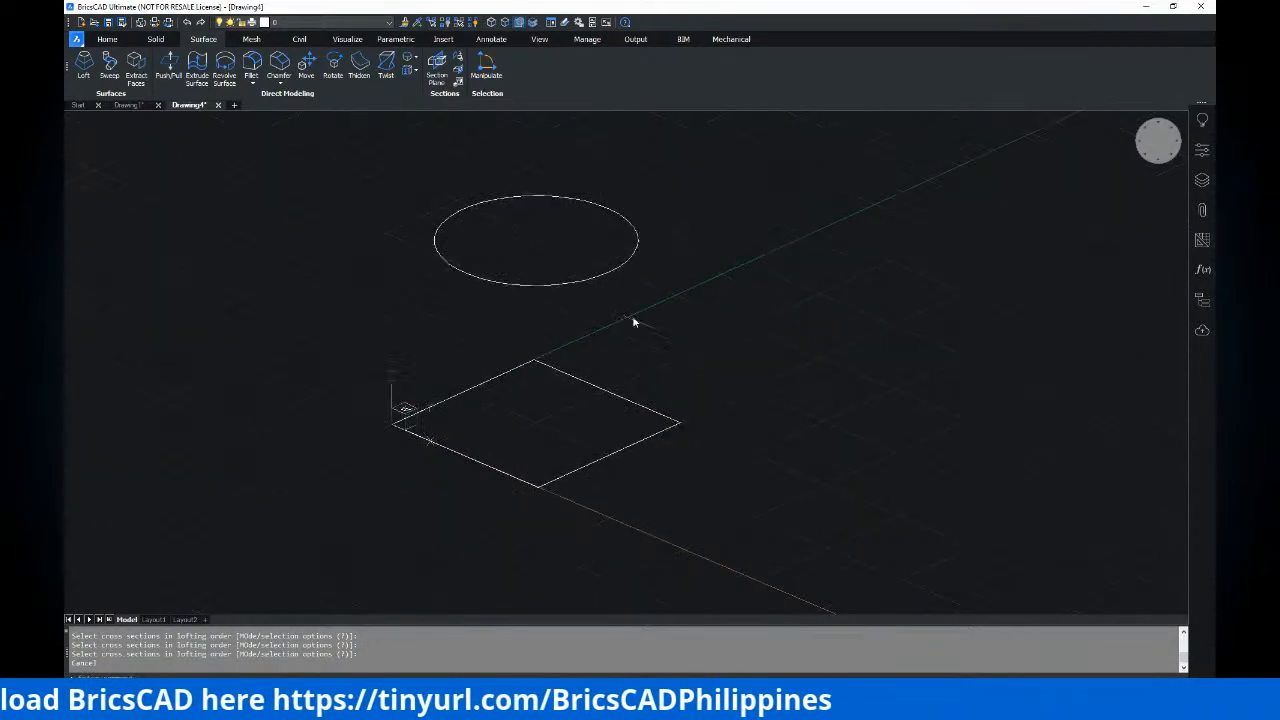
{"action": "middle_click_drag", "start_coordinate": [586, 300], "coordinate": [586, 306]}
{"action": "left_click", "coordinate": [84, 78]}
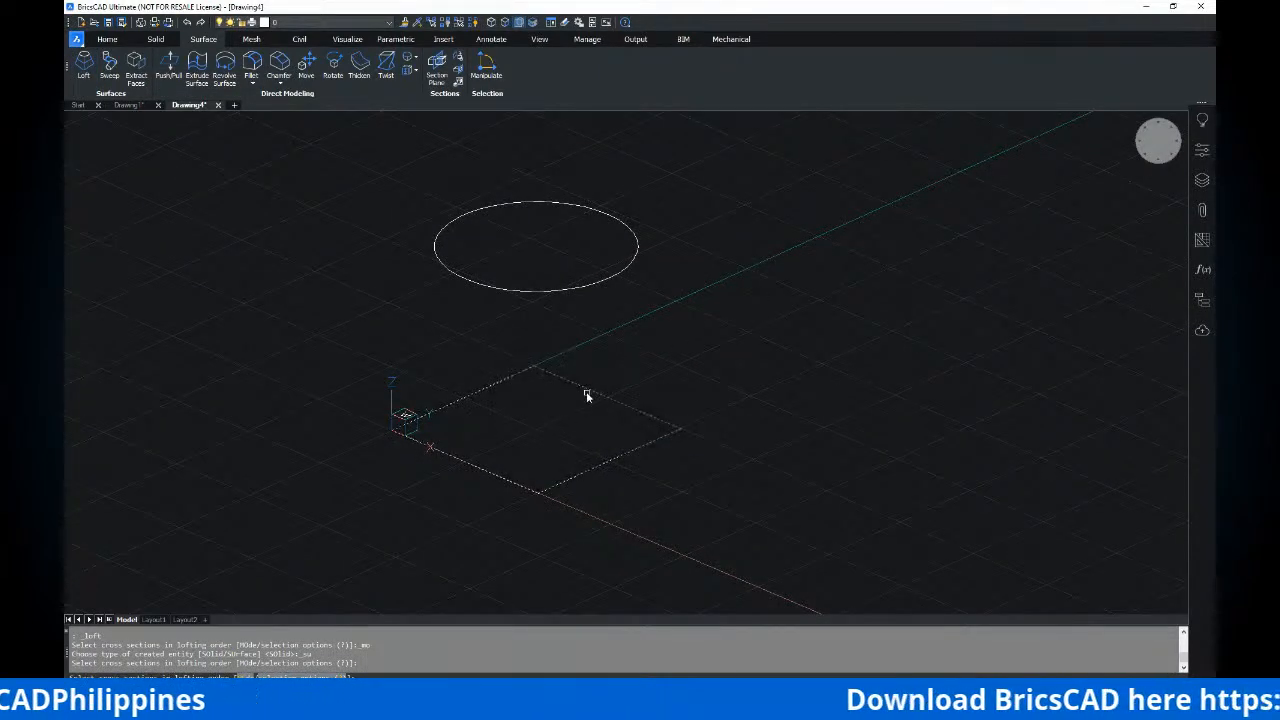
{"action": "left_click", "coordinate": [630, 273]}
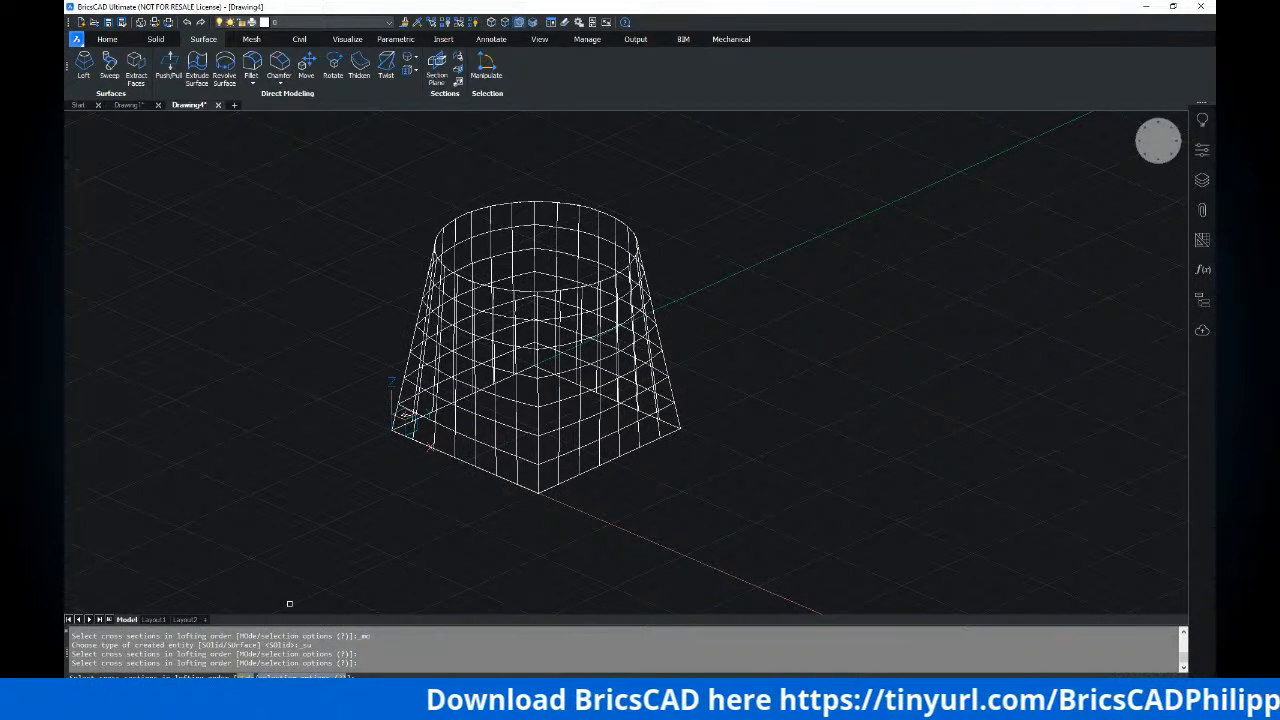
{"action": "middle_click_drag", "start_coordinate": [543, 332], "coordinate": [510, 330]}
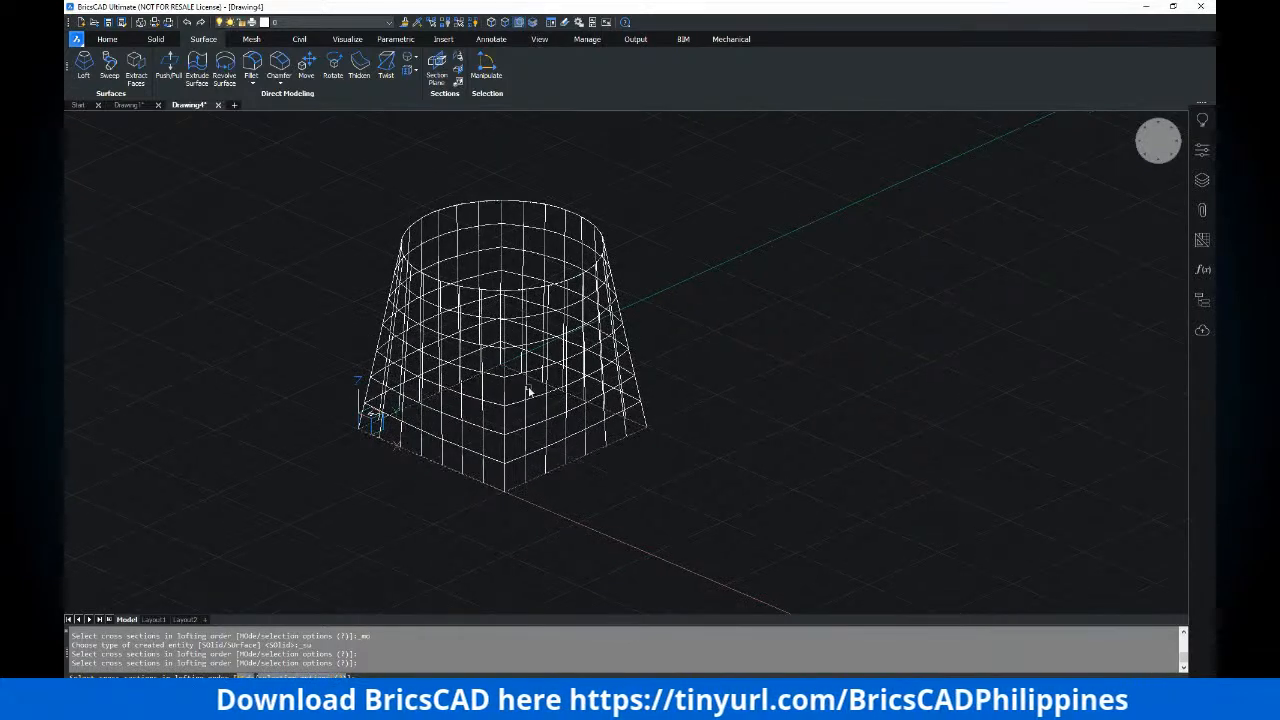
{"action": "key", "text": "Return"}
{"action": "middle_click_drag", "start_coordinate": [564, 348], "coordinate": [604, 323]}
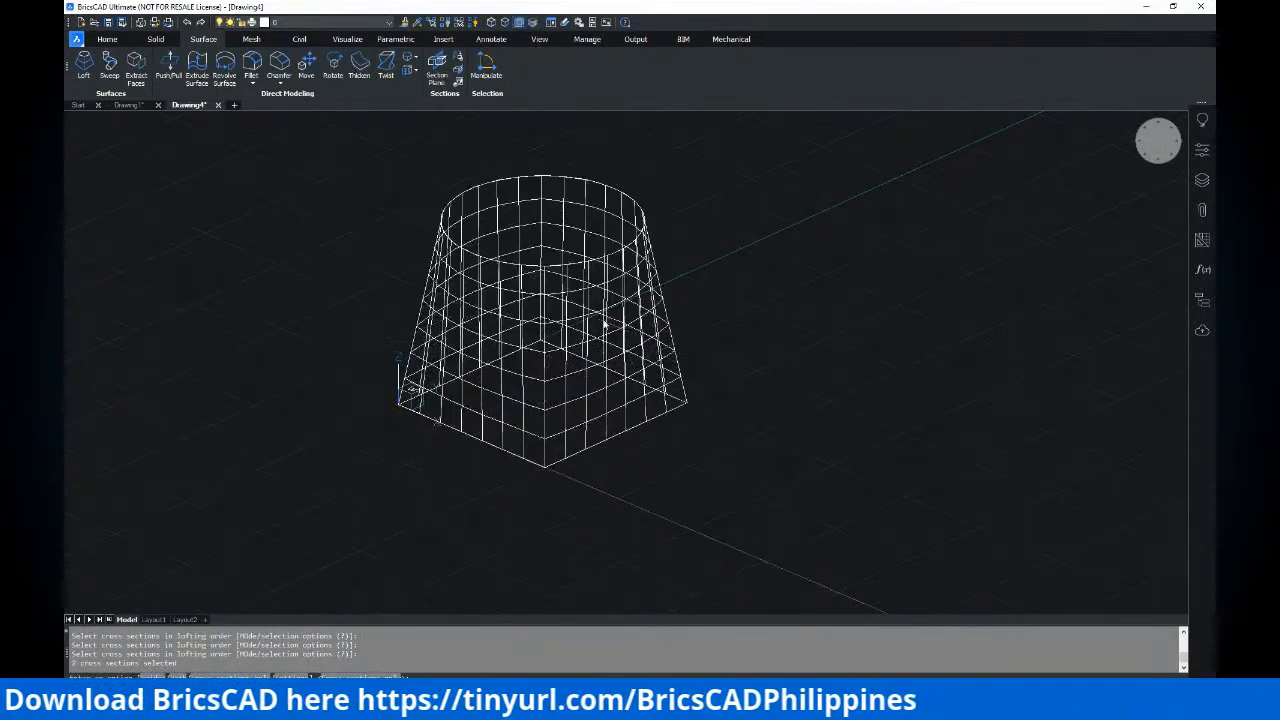
{"action": "middle_click_drag", "start_coordinate": [476, 318], "coordinate": [566, 373], "text": "shift"}
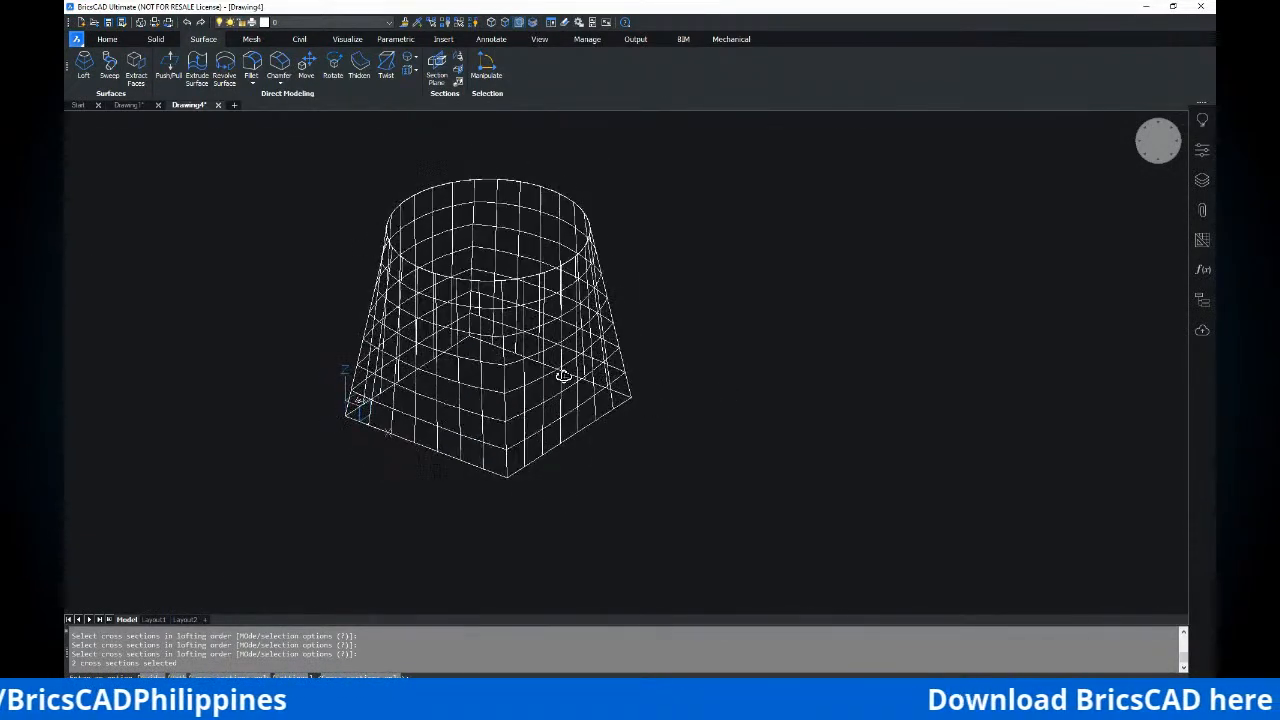
{"action": "middle_click_drag", "start_coordinate": [594, 422], "coordinate": [491, 269], "text": "shift"}
{"action": "middle_click_drag", "start_coordinate": [537, 354], "coordinate": [531, 380], "text": "shift"}
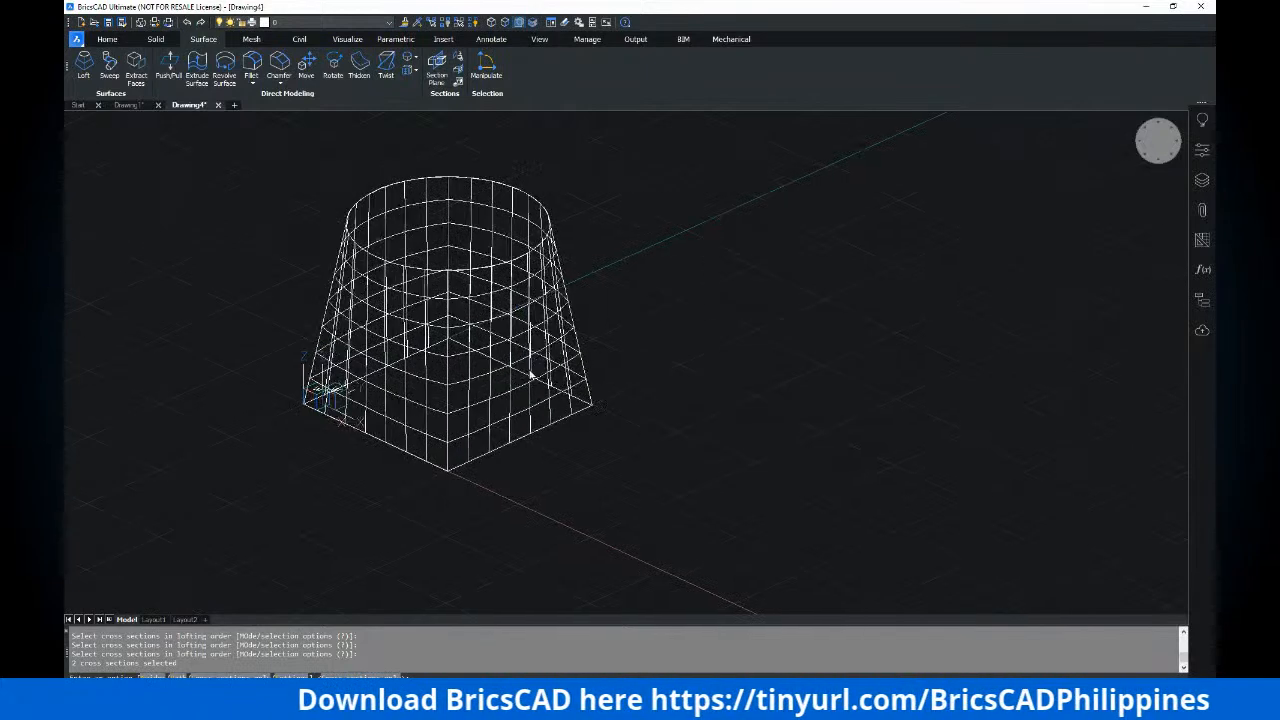
{"action": "middle_click_drag", "start_coordinate": [468, 258], "coordinate": [463, 259], "text": "shift"}
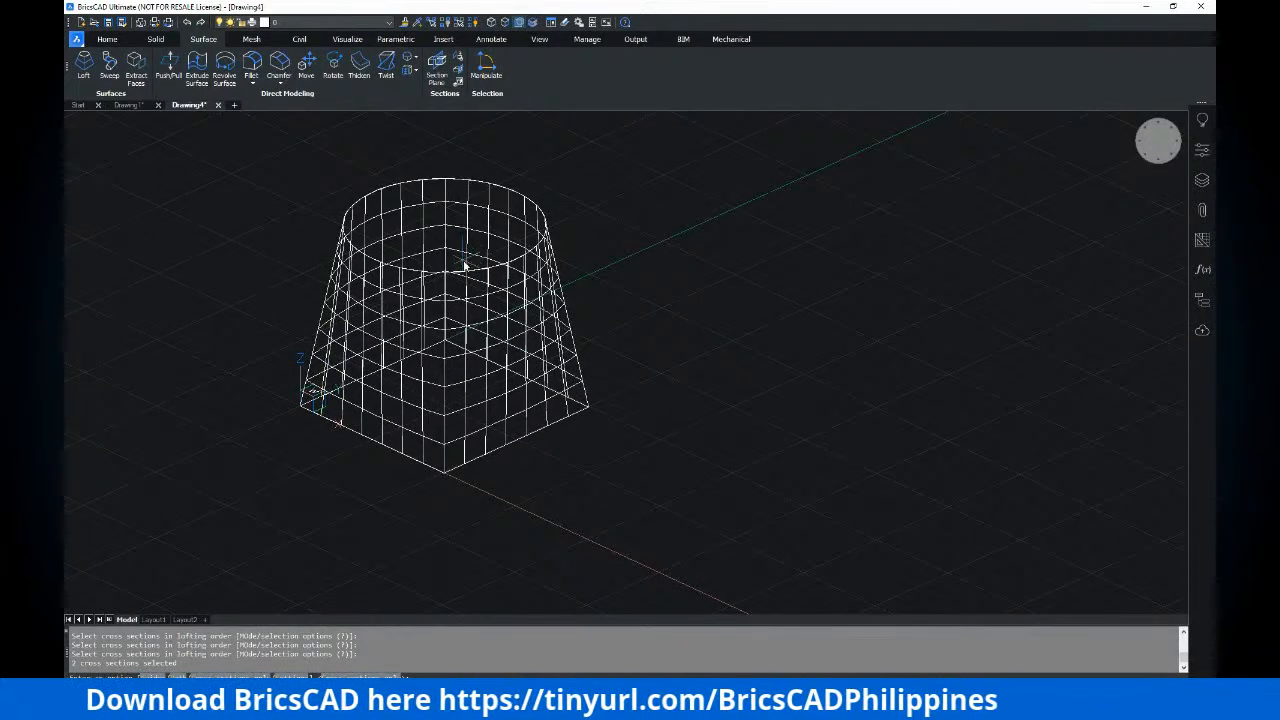
Set the visual style to Modeling, cancel the pending loft, and hide the Properties panel
{"action": "left_click", "coordinate": [1201, 150]}
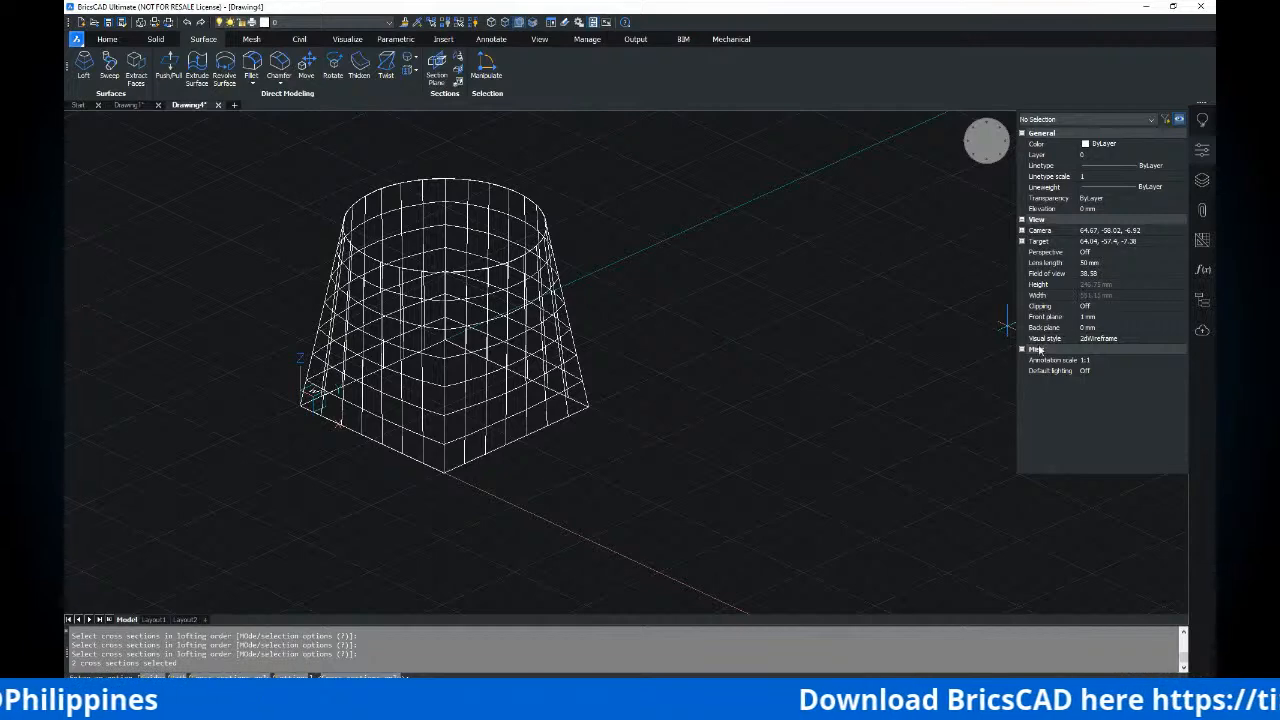
{"action": "left_click", "coordinate": [1116, 340]}
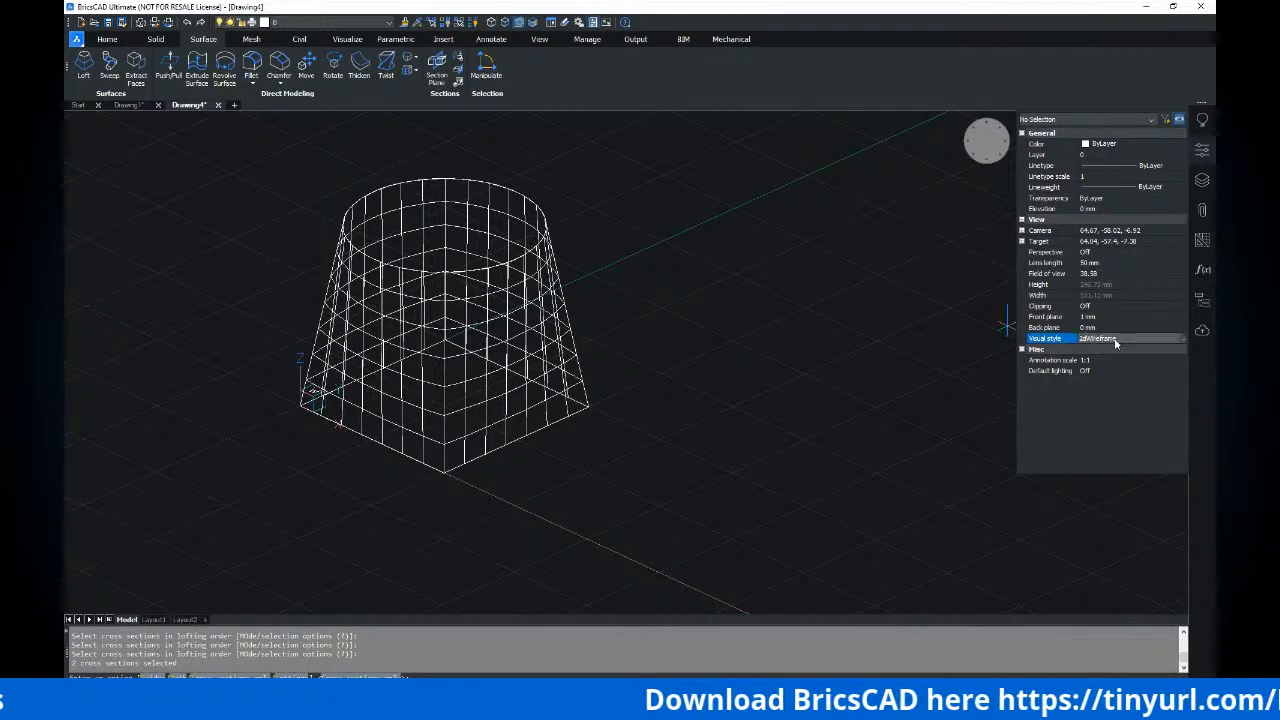
{"action": "left_click", "coordinate": [1180, 343]}
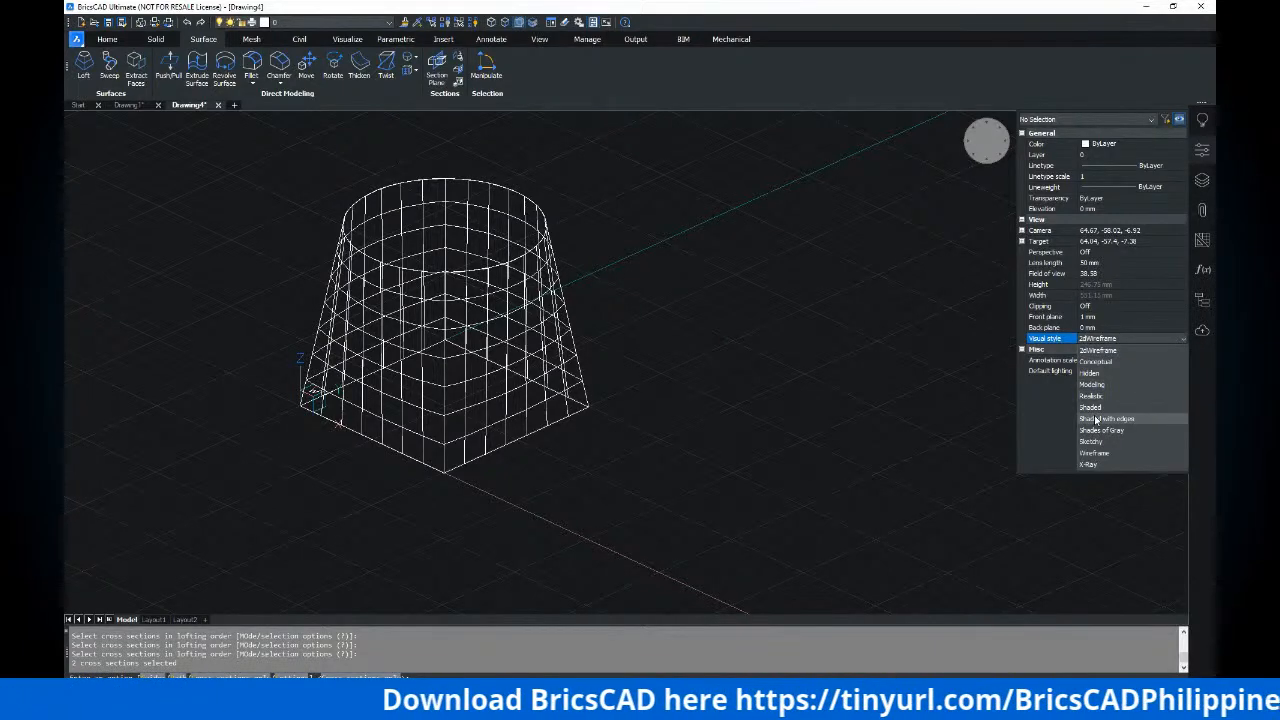
{"action": "left_click", "coordinate": [1092, 384]}
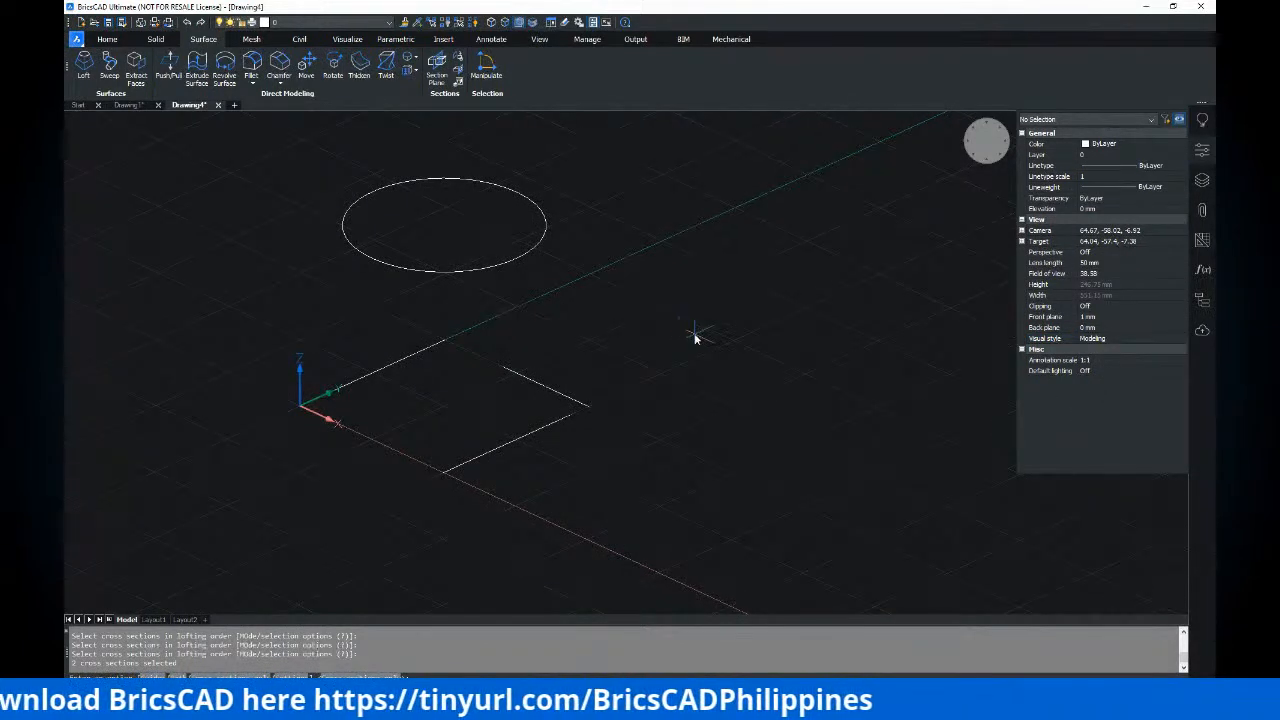
{"action": "scroll", "coordinate": [735, 347], "scroll_direction": "down", "scroll_amount": 4}
{"action": "scroll", "coordinate": [712, 352], "scroll_direction": "up", "scroll_amount": 3}
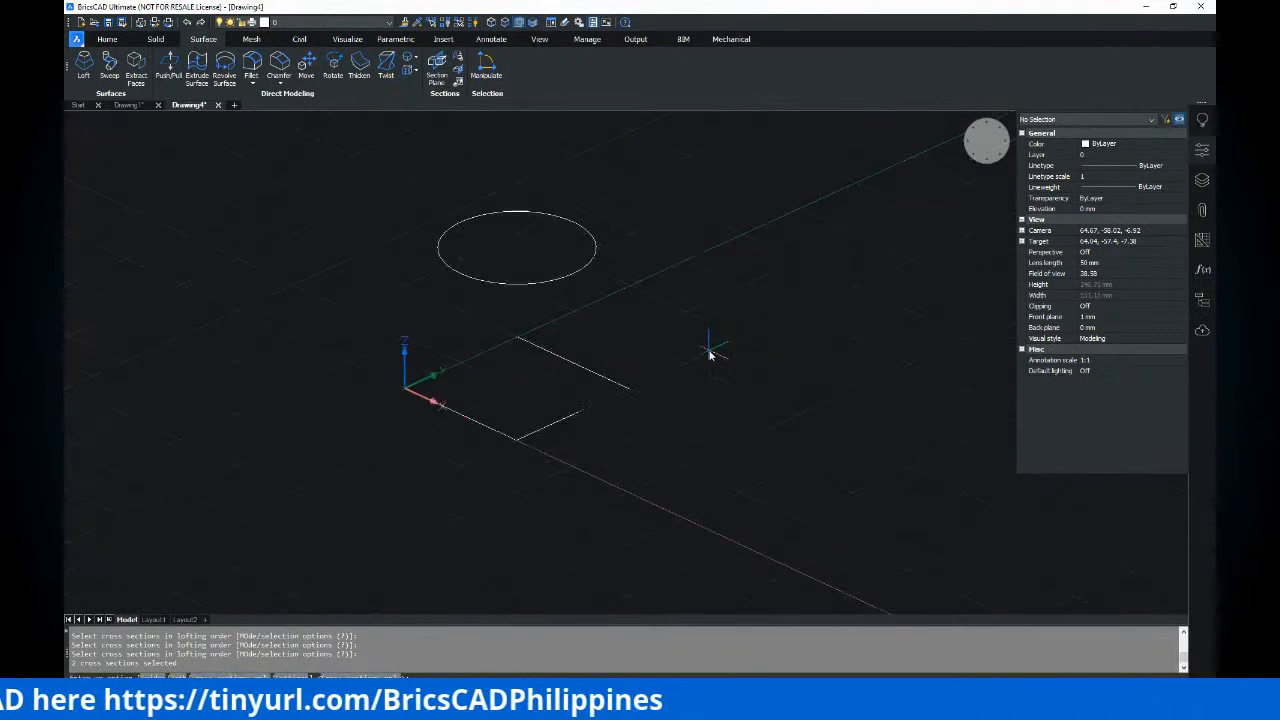
{"action": "key", "text": "Escape"}
{"action": "key", "text": "Escape"}
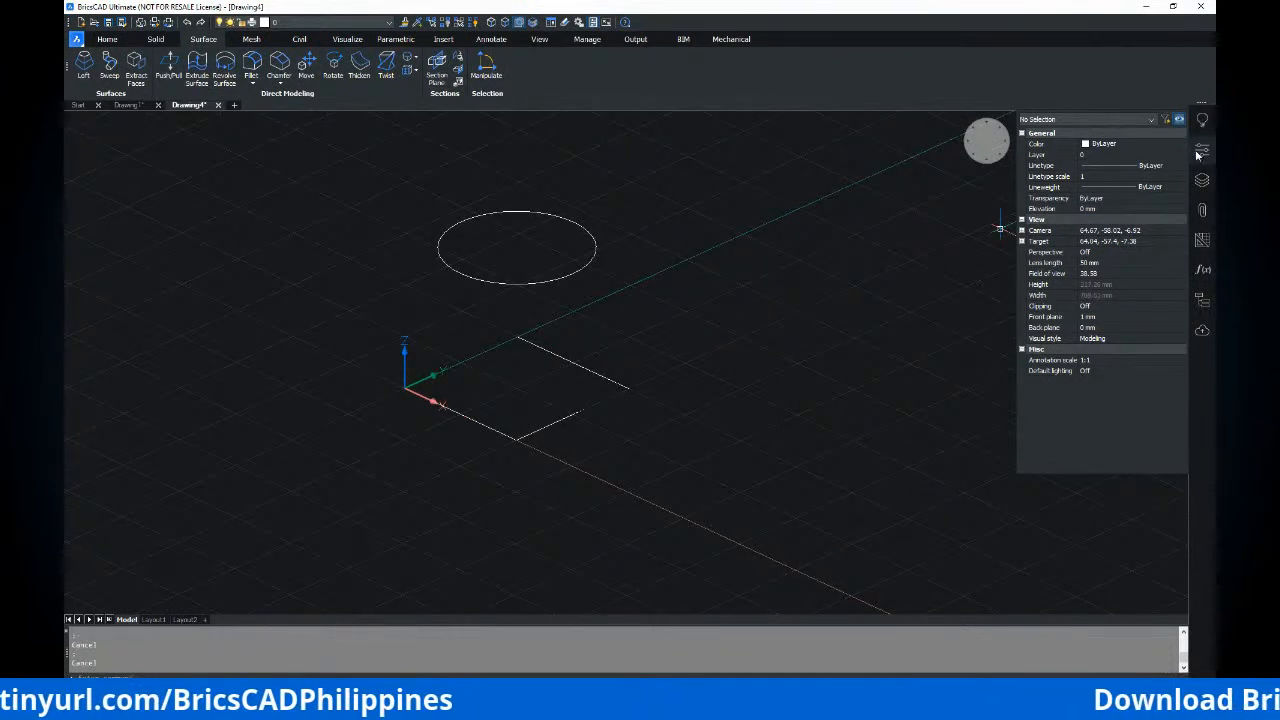
{"action": "left_click", "coordinate": [1200, 151]}
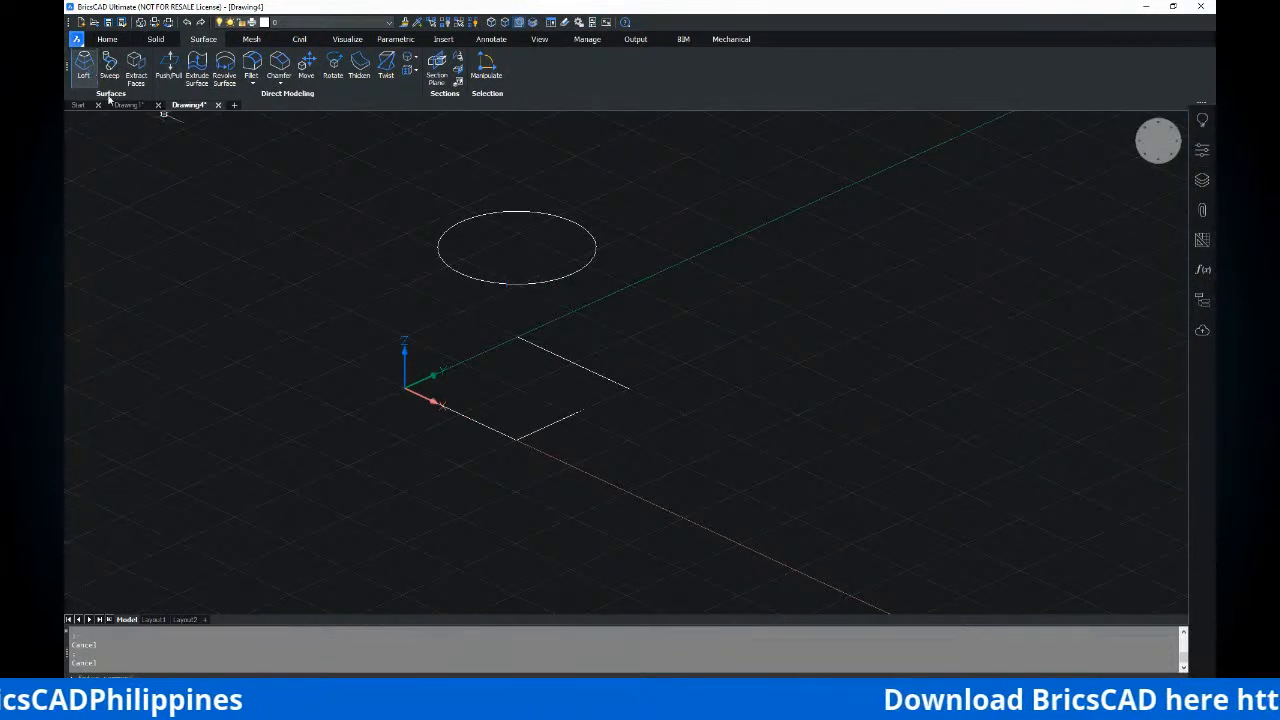
Loft a surface using the square at the origin and the circle above it as cross sections, in that order
{"action": "left_click", "coordinate": [83, 65]}
{"action": "left_click", "coordinate": [571, 416]}
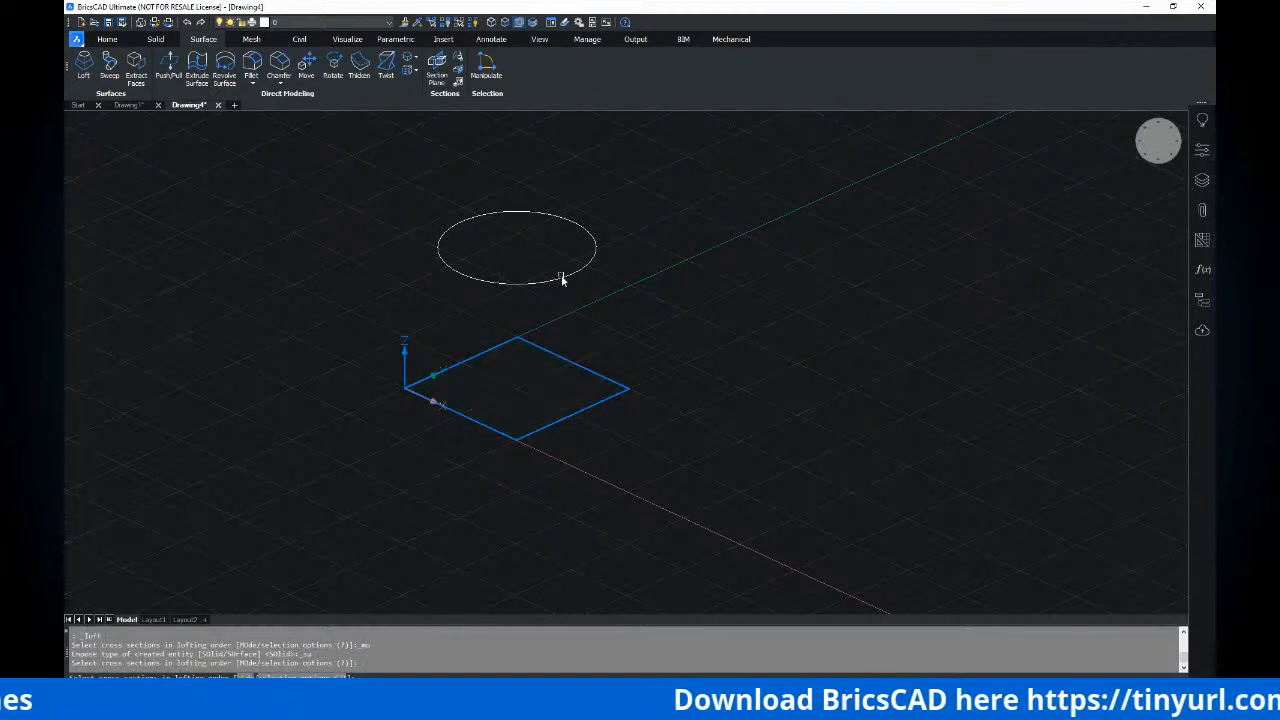
{"action": "left_click", "coordinate": [561, 279]}
{"action": "key", "text": "Return"}
{"action": "key", "text": "Escape"}
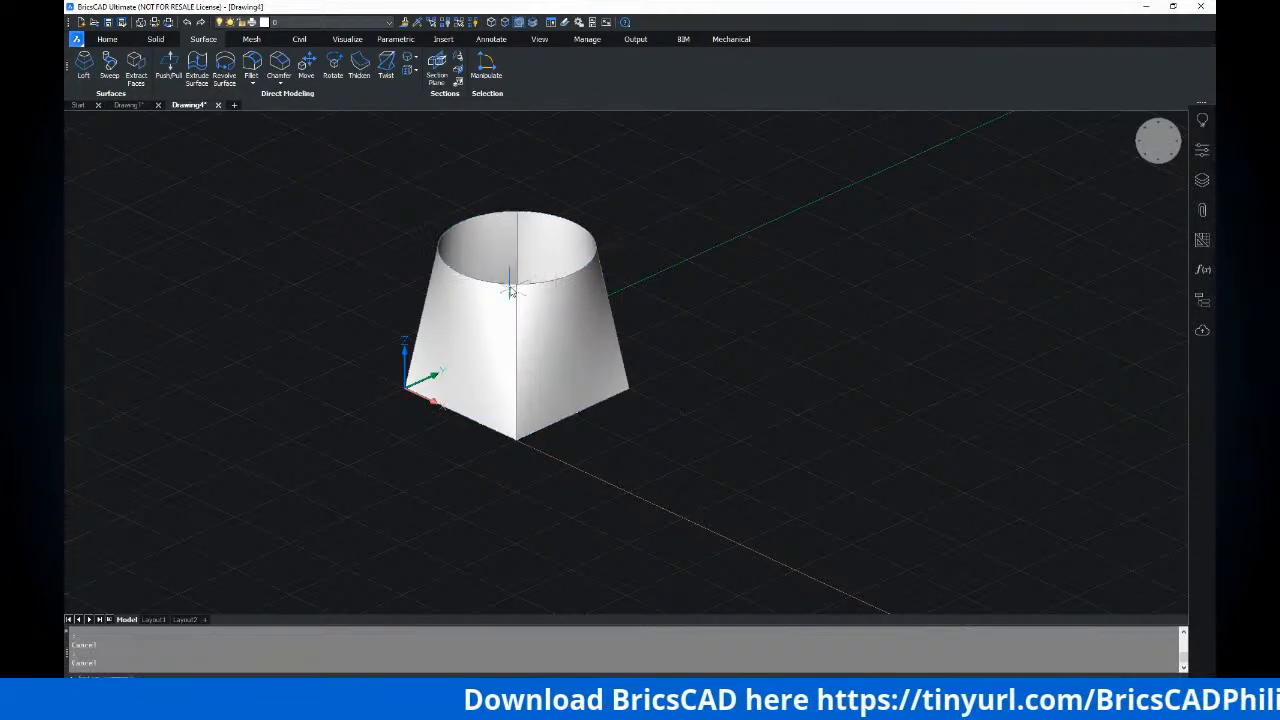
{"action": "scroll", "coordinate": [512, 289], "scroll_direction": "up", "scroll_amount": 3}
{"action": "scroll", "coordinate": [512, 306], "scroll_direction": "down", "scroll_amount": 3}
{"action": "scroll", "coordinate": [625, 245], "scroll_direction": "down", "scroll_amount": 1}
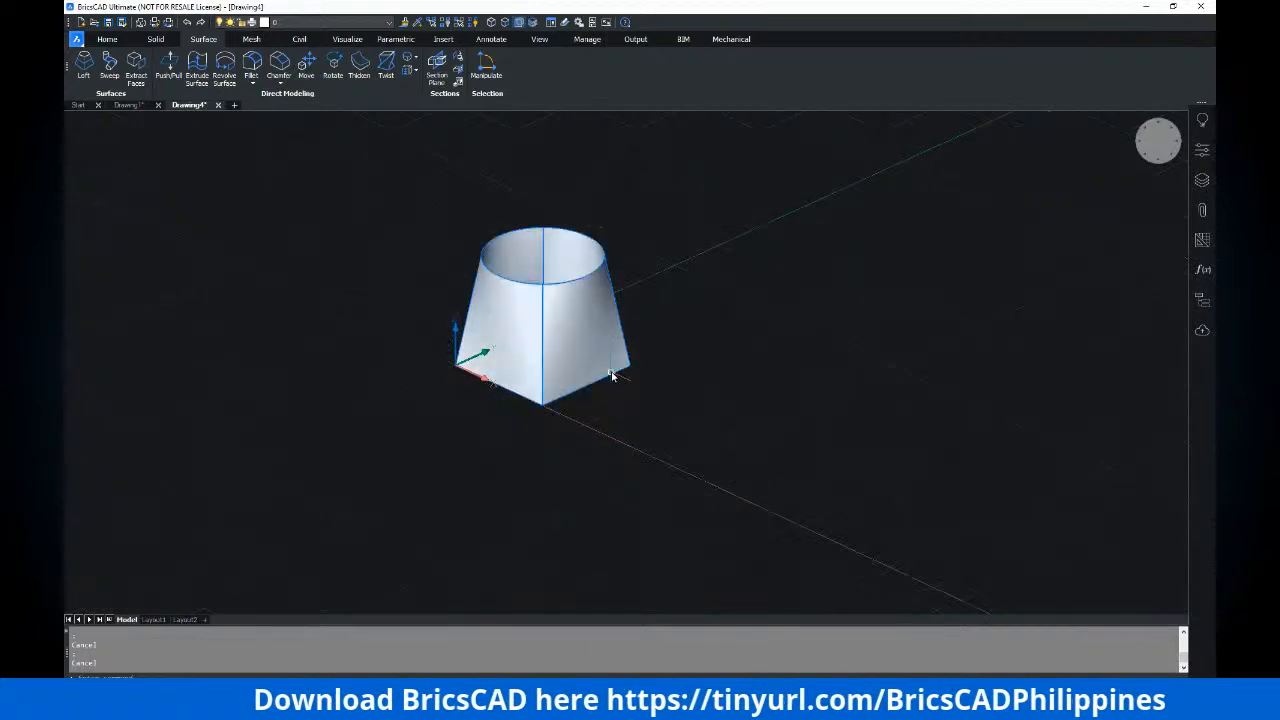
Examine the lofted surface's outer faces and open circular end from several viewing angles
{"action": "scroll", "coordinate": [612, 376], "scroll_direction": "up", "scroll_amount": 3}
{"action": "left_click", "coordinate": [554, 288]}
{"action": "middle_click_drag", "start_coordinate": [554, 288], "coordinate": [525, 424], "text": "shift"}
{"action": "middle_click_drag", "start_coordinate": [452, 238], "coordinate": [477, 530], "text": "shift"}
{"action": "scroll", "coordinate": [505, 446], "scroll_direction": "down", "scroll_amount": 3}
{"action": "scroll", "coordinate": [514, 466], "scroll_direction": "up", "scroll_amount": 2}
{"action": "middle_click_drag", "start_coordinate": [510, 466], "coordinate": [494, 366]}
{"action": "key", "text": "Escape"}
{"action": "key", "text": "Escape"}
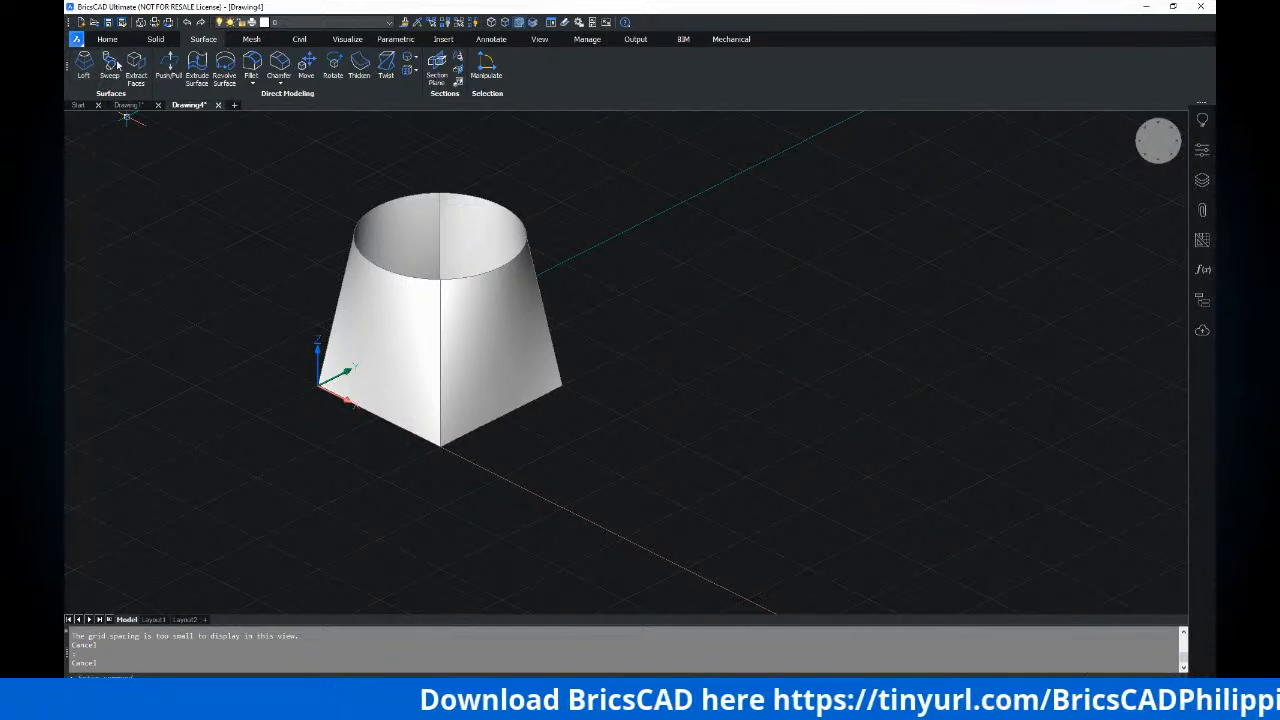
Start a 3D polyline beside the lofted surface with a vertical segment followed by a longer segment parallel to the Y axis
{"action": "scroll", "coordinate": [700, 340], "scroll_direction": "down", "scroll_amount": 3}
{"action": "middle_click_drag", "start_coordinate": [686, 349], "coordinate": [529, 366], "text": "shift"}
{"action": "key", "text": "Escape"}
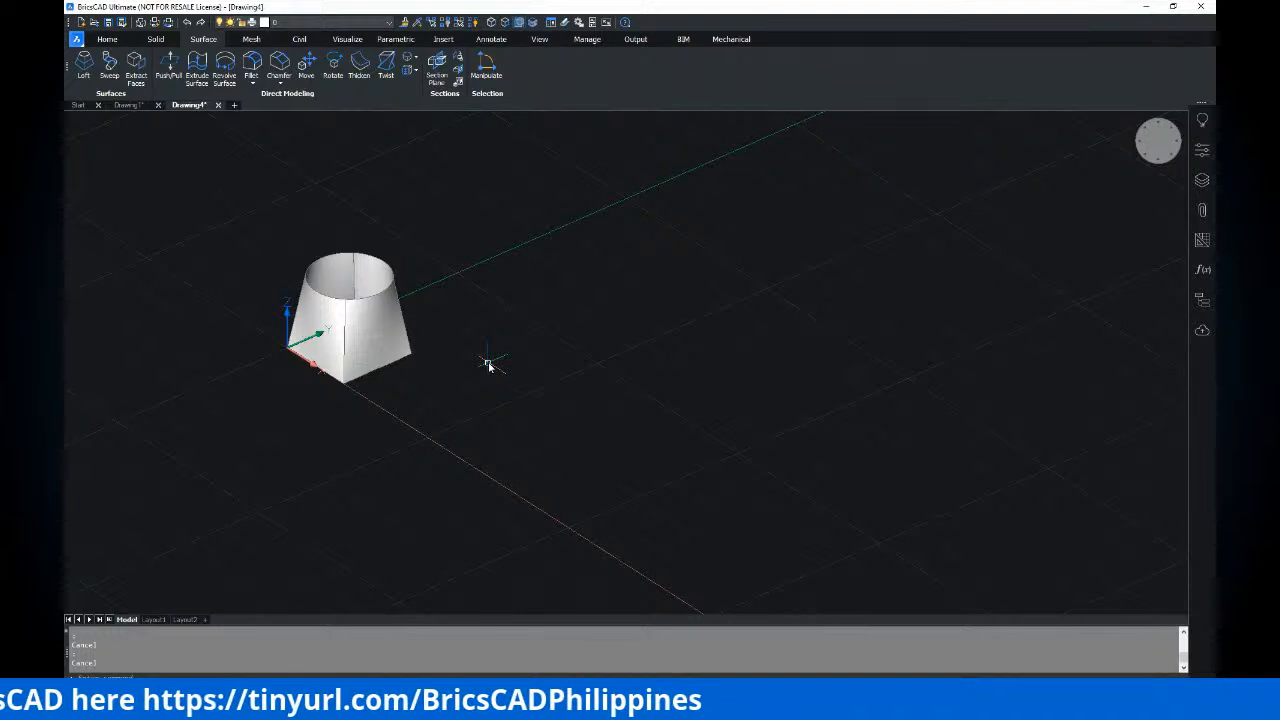
{"action": "type", "text": "3DPO"}
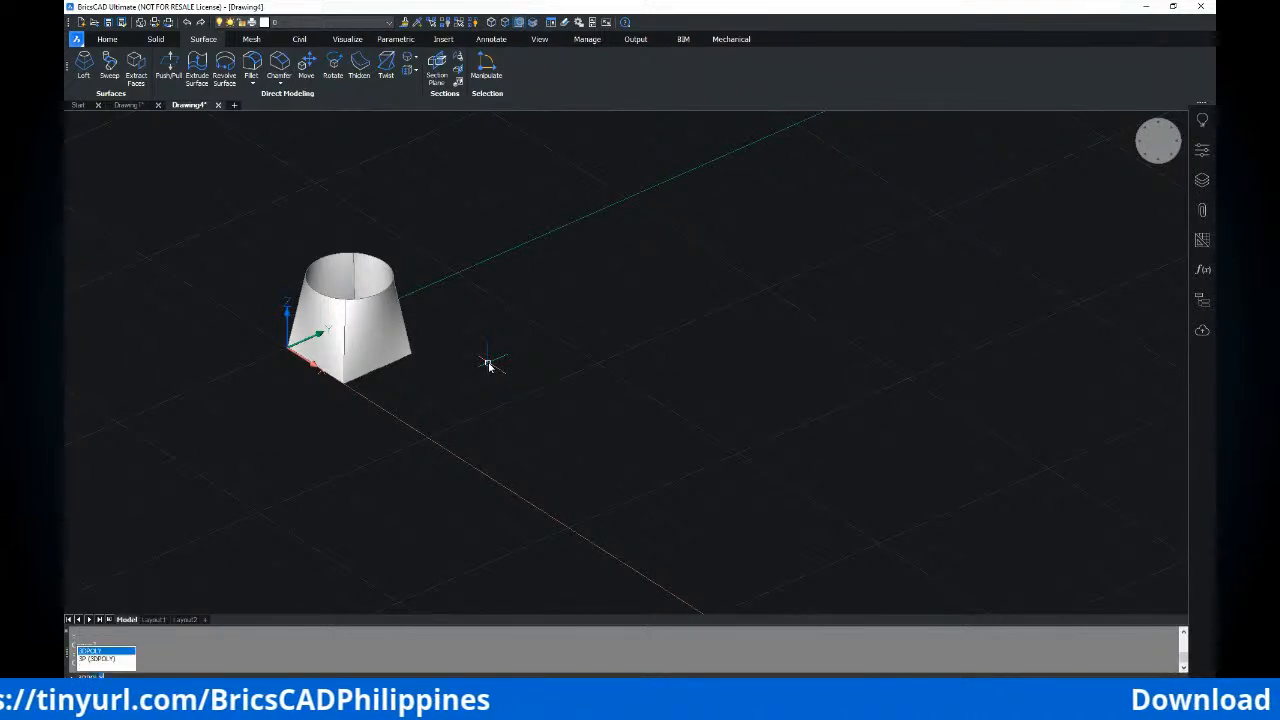
{"action": "mouse_move", "coordinate": [525, 400]}
{"action": "middle_mouse_down", "text": "shift"}
{"action": "mouse_move", "coordinate": [557, 407]}
{"action": "mouse_move", "coordinate": [530, 405]}
{"action": "middle_mouse_up", "text": "shift"}
{"action": "left_click", "coordinate": [505, 424]}
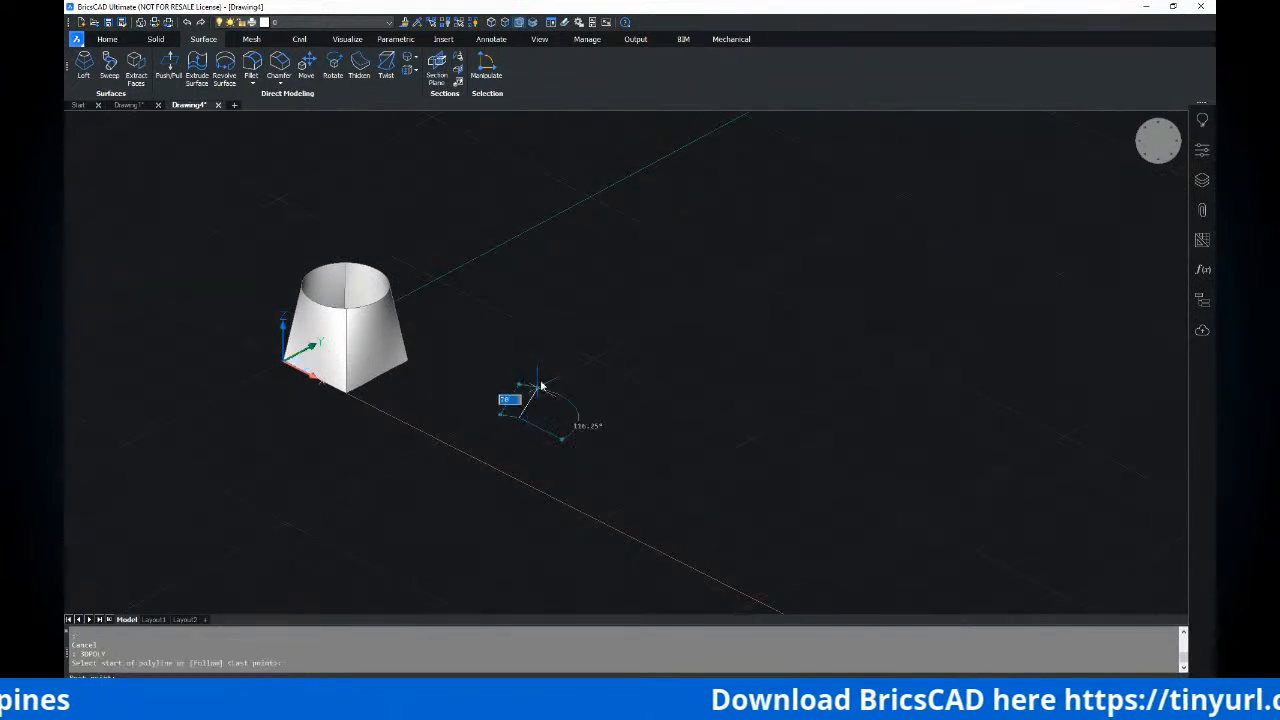
{"action": "left_click", "coordinate": [515, 287]}
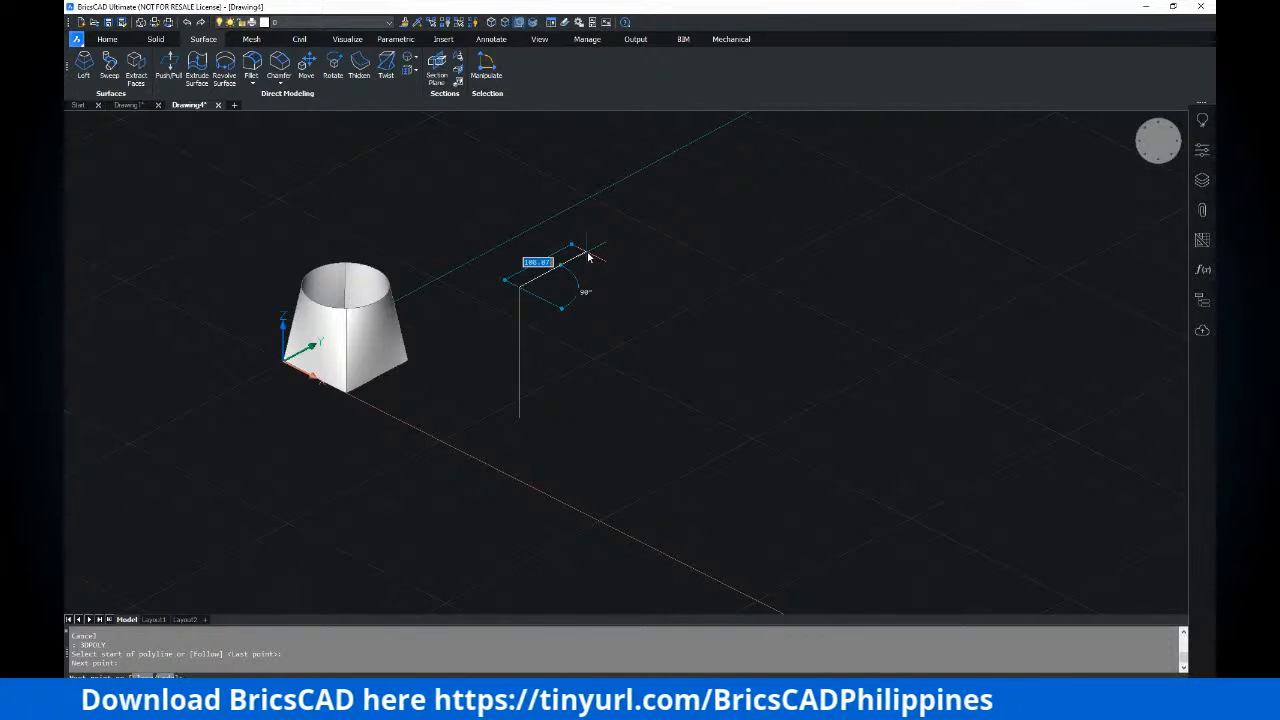
{"action": "left_click", "coordinate": [697, 193]}
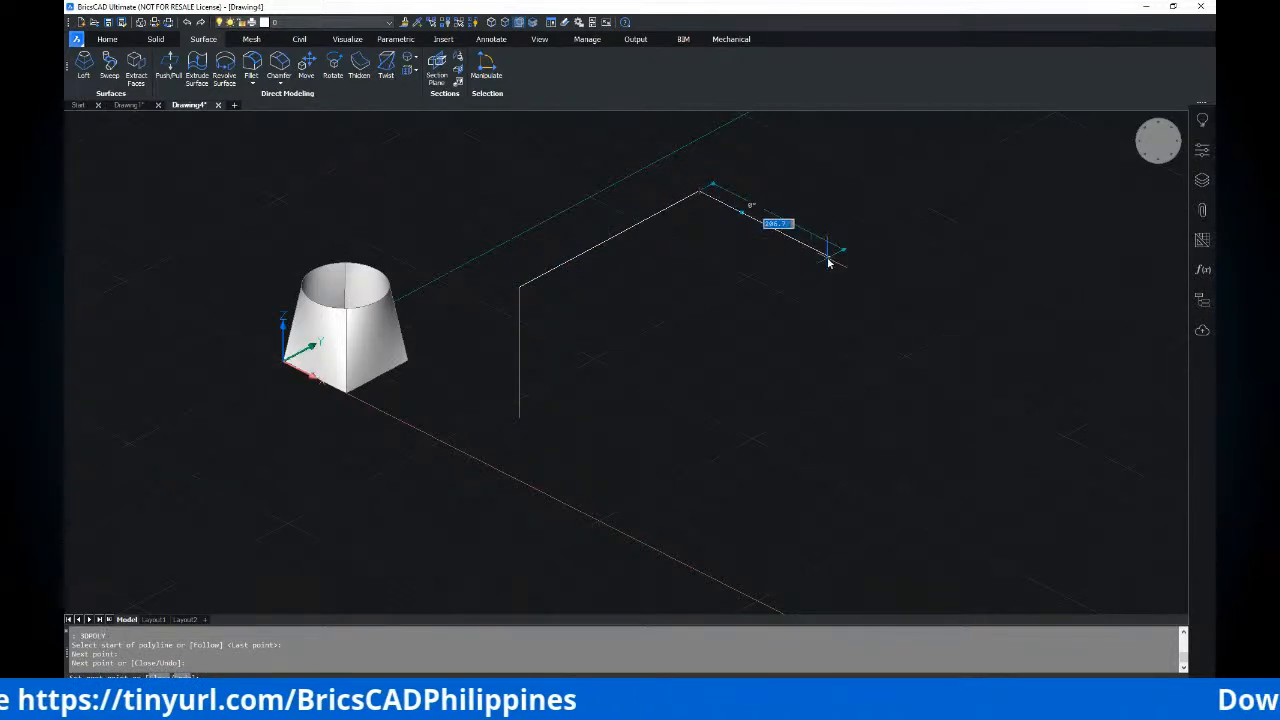
Extend the 3D polyline with a segment along the X axis and a long segment parallel to the Y axis
{"action": "scroll", "coordinate": [826, 258], "scroll_direction": "down", "scroll_amount": 4}
{"action": "mouse_move", "coordinate": [823, 257]}
{"action": "middle_mouse_down"}
{"action": "mouse_move", "coordinate": [757, 305]}
{"action": "mouse_move", "coordinate": [677, 321]}
{"action": "middle_mouse_up"}
{"action": "scroll", "coordinate": [757, 303], "scroll_direction": "up", "scroll_amount": 3}
{"action": "scroll", "coordinate": [754, 298], "scroll_direction": "down", "scroll_amount": 3}
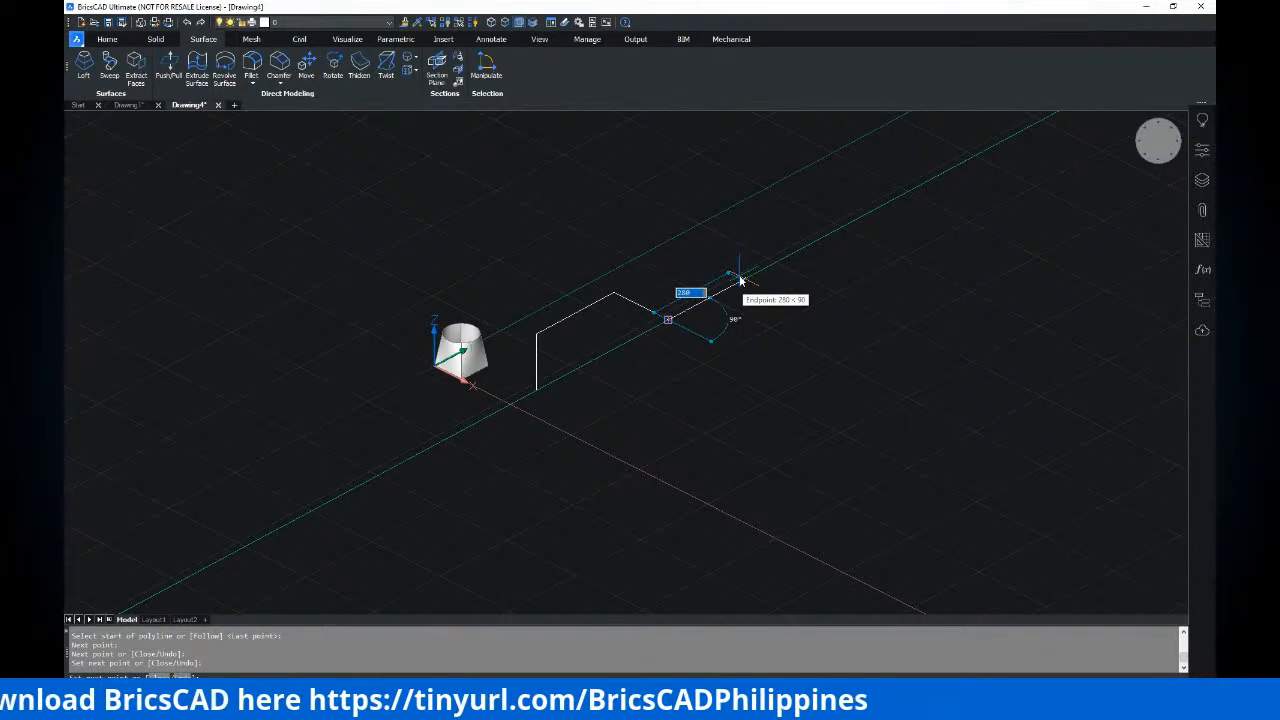
{"action": "mouse_move", "coordinate": [834, 237]}
{"action": "middle_mouse_down", "text": "shift"}
{"action": "mouse_move", "coordinate": [844, 197]}
{"action": "mouse_move", "coordinate": [831, 263]}
{"action": "mouse_move", "coordinate": [817, 263]}
{"action": "mouse_move", "coordinate": [829, 237]}
{"action": "middle_mouse_up", "text": "shift"}
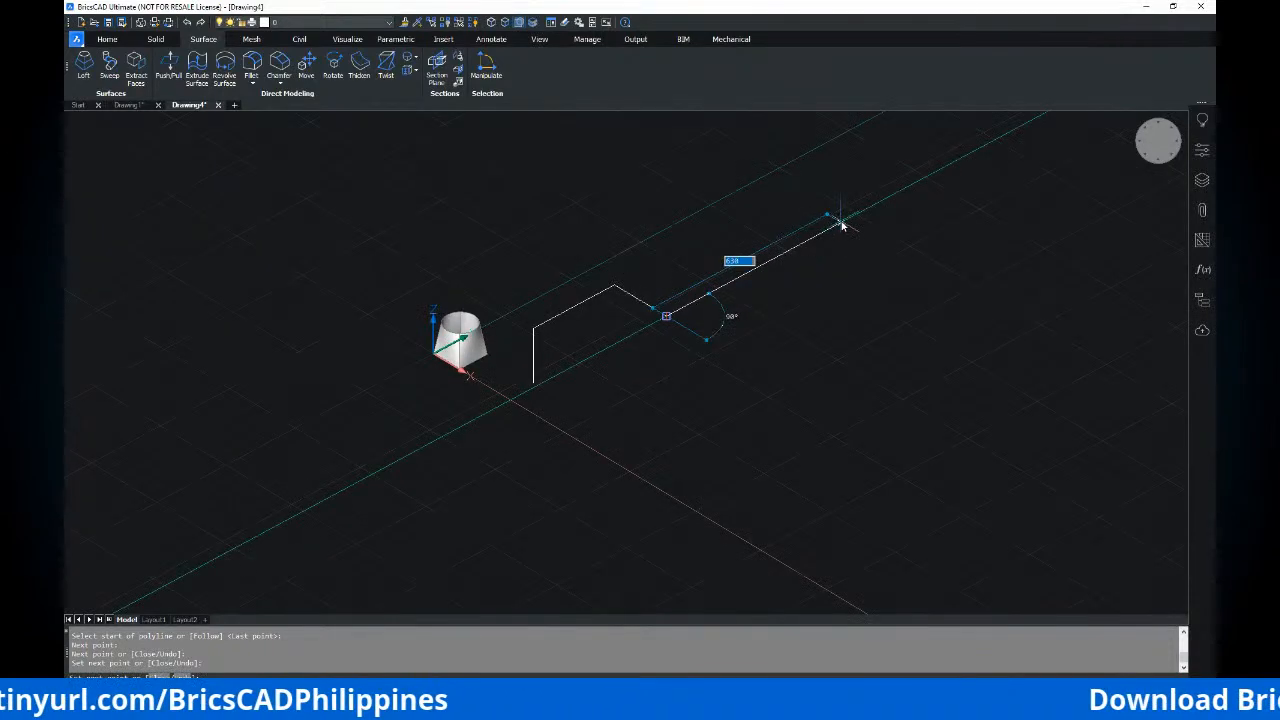
{"action": "left_click", "coordinate": [803, 241]}
{"action": "scroll", "coordinate": [784, 255], "scroll_direction": "down", "scroll_amount": 3}
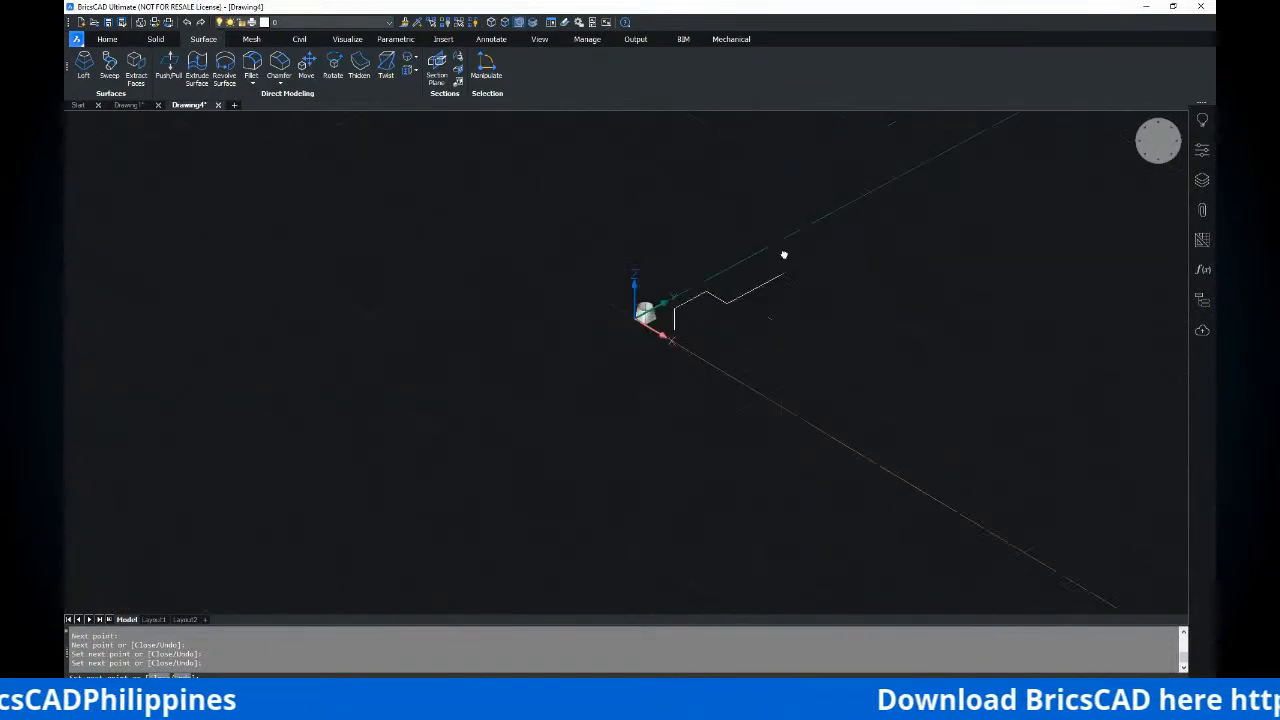
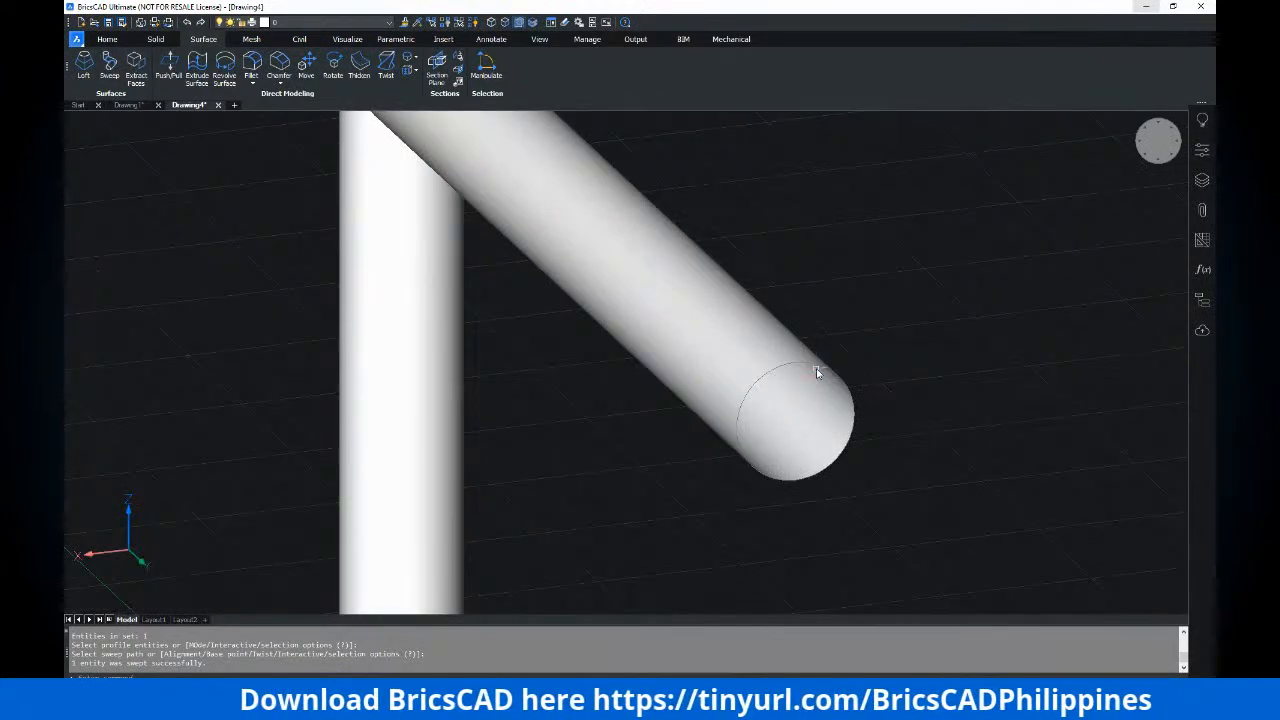
Examine the swept pipe's bends and open ends from several viewing angles and distances
{"action": "middle_click_drag", "start_coordinate": [817, 406], "coordinate": [693, 374], "text": "shift"}
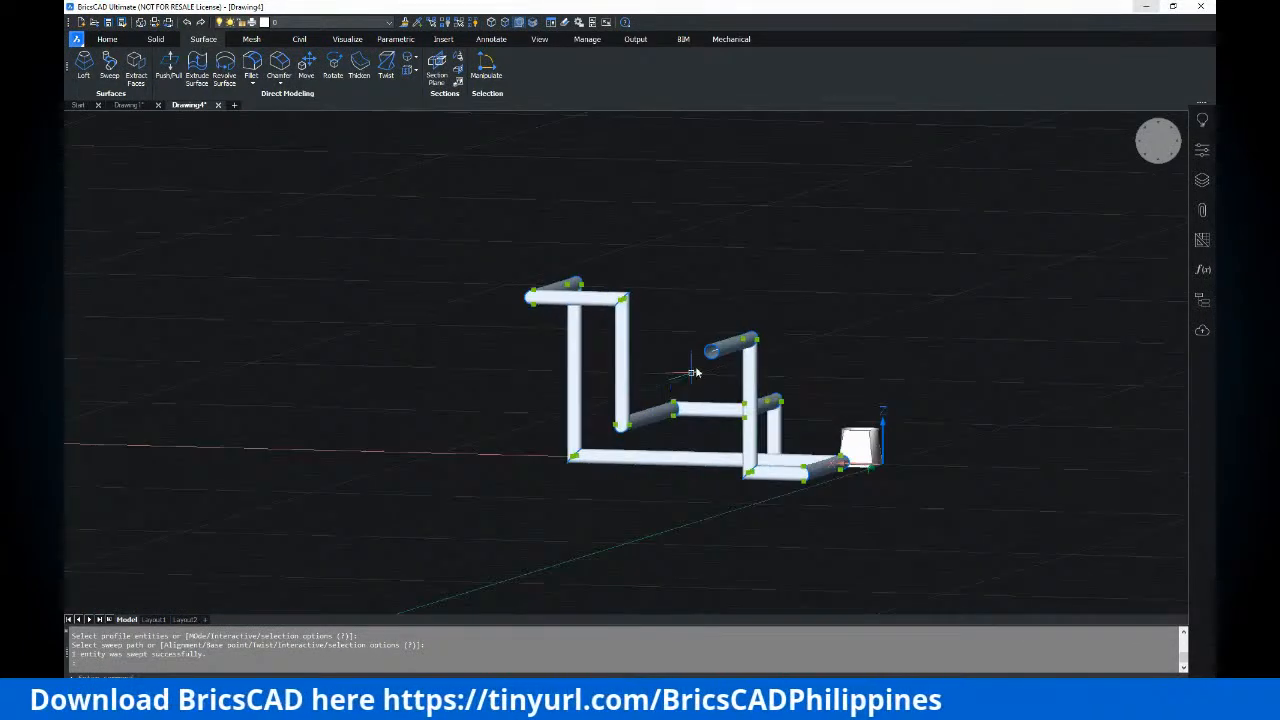
{"action": "scroll", "coordinate": [693, 374], "scroll_direction": "up", "scroll_amount": 8}
{"action": "middle_click_drag", "start_coordinate": [728, 294], "coordinate": [757, 371], "text": "shift"}
{"action": "scroll", "coordinate": [823, 360], "scroll_direction": "down", "scroll_amount": 7}
{"action": "scroll", "coordinate": [586, 409], "scroll_direction": "up", "scroll_amount": 8}
{"action": "scroll", "coordinate": [560, 412], "scroll_direction": "down", "scroll_amount": 5}
{"action": "scroll", "coordinate": [545, 420], "scroll_direction": "up", "scroll_amount": 4}
Copy the swept pipe to two new positions beside the original
{"action": "type", "text": "co"}
{"action": "key", "text": "Return"}
{"action": "left_click", "coordinate": [470, 386]}
{"action": "key", "text": "Return"}
{"action": "left_click", "coordinate": [485, 512]}
{"action": "middle_click_drag", "start_coordinate": [535, 565], "coordinate": [523, 467]}
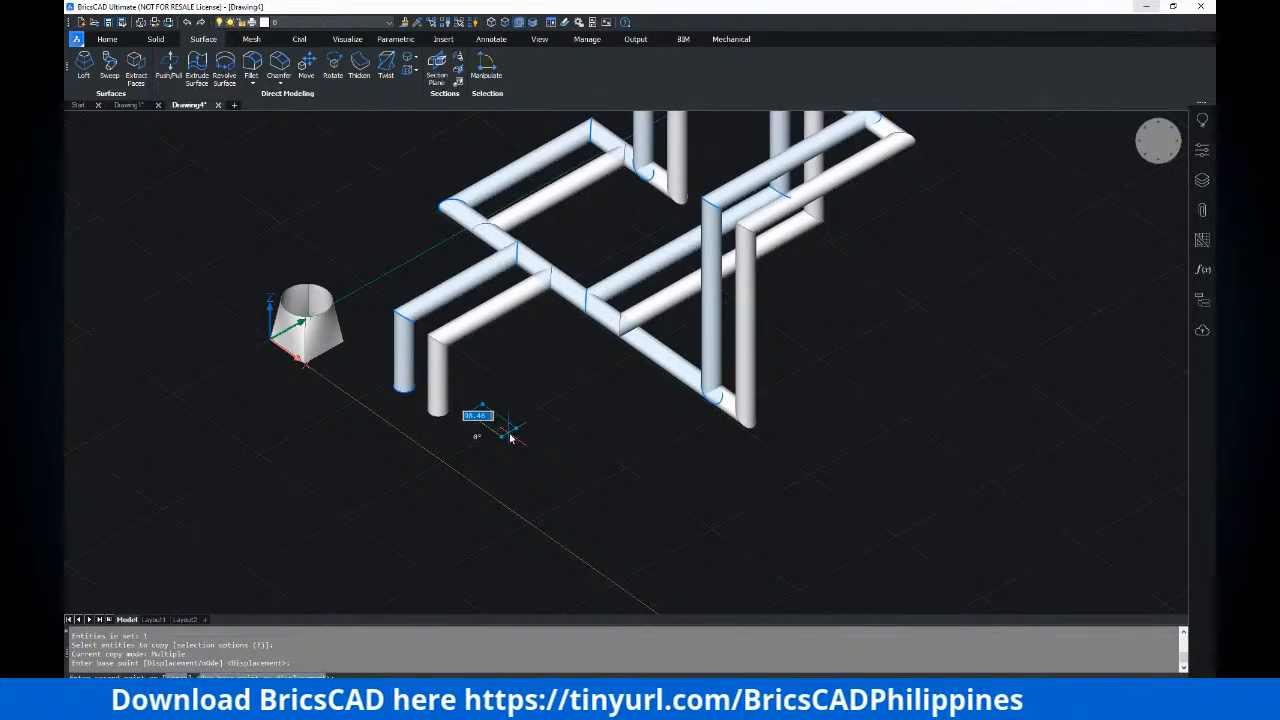
{"action": "left_click", "coordinate": [486, 488]}
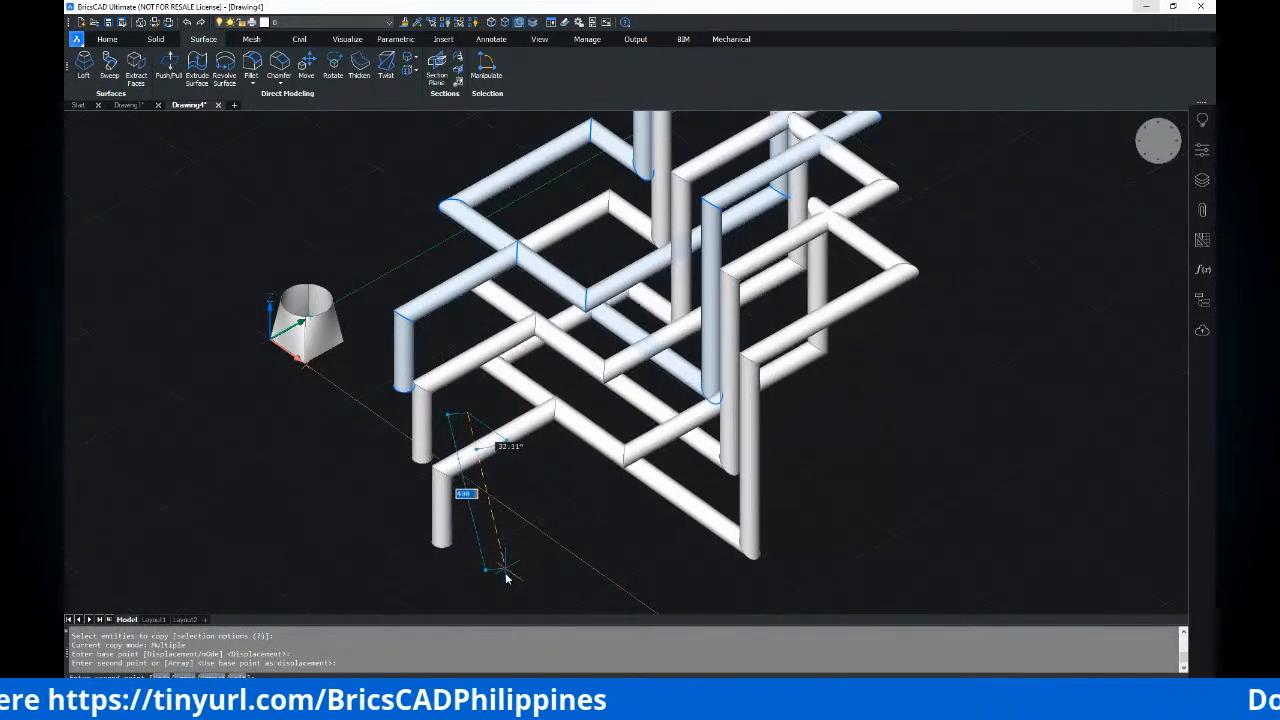
{"action": "left_click", "coordinate": [505, 579]}
{"action": "scroll", "coordinate": [528, 508], "scroll_direction": "down", "scroll_amount": 3}
{"action": "key", "text": "Escape"}
{"action": "key", "text": "Escape"}
Examine the original pipe and its two copies together and up close
{"action": "middle_click_drag", "start_coordinate": [599, 511], "coordinate": [680, 480], "text": "shift"}
{"action": "scroll", "coordinate": [660, 369], "scroll_direction": "up", "scroll_amount": 3}
{"action": "middle_click_drag", "start_coordinate": [623, 397], "coordinate": [706, 328]}
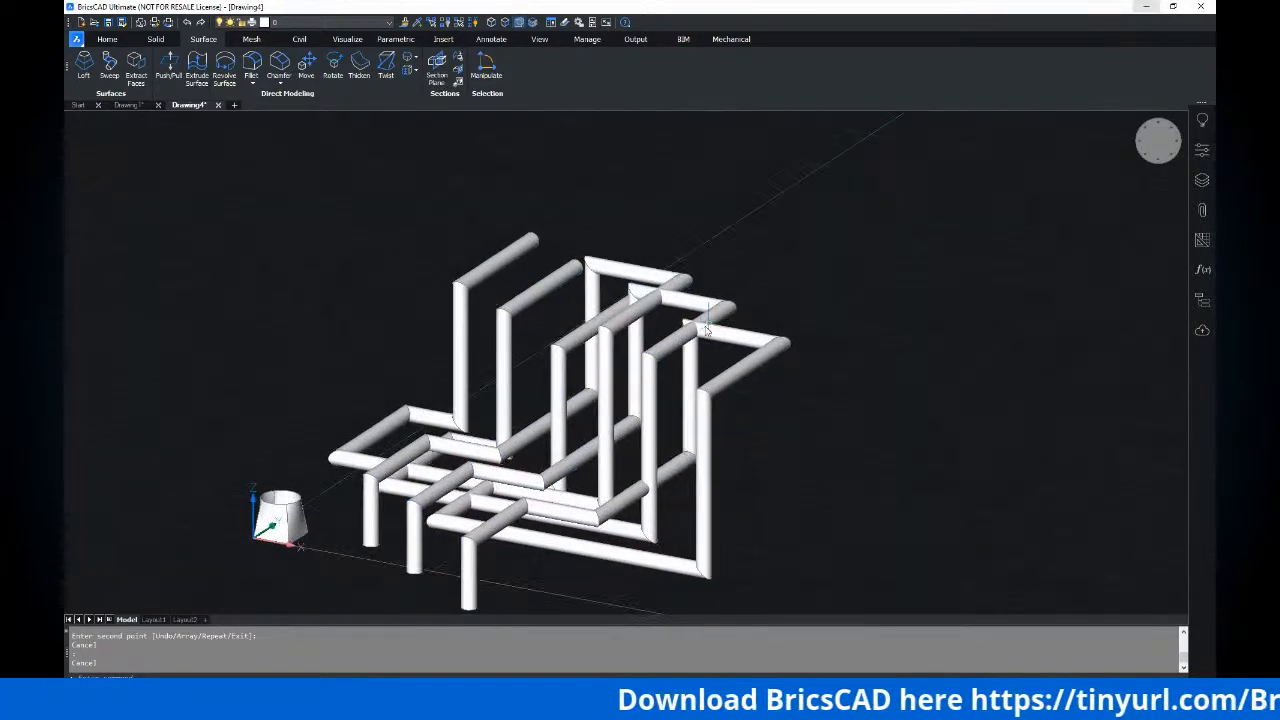
{"action": "scroll", "coordinate": [698, 338], "scroll_direction": "down", "scroll_amount": 3}
{"action": "scroll", "coordinate": [680, 349], "scroll_direction": "up", "scroll_amount": 8}
{"action": "scroll", "coordinate": [660, 368], "scroll_direction": "down", "scroll_amount": 3}
{"action": "scroll", "coordinate": [645, 374], "scroll_direction": "down", "scroll_amount": 6}
Select both entities of the pipe run with a window and copy them to two new positions along the X axis
{"action": "middle_click_drag", "start_coordinate": [580, 406], "coordinate": [691, 457], "text": "shift"}
{"action": "scroll", "coordinate": [546, 446], "scroll_direction": "up", "scroll_amount": 2}
{"action": "middle_click_drag", "start_coordinate": [544, 452], "coordinate": [610, 400]}
{"action": "left_click", "coordinate": [500, 444]}
{"action": "left_click", "coordinate": [483, 470]}
{"action": "key", "text": "Return"}
{"action": "left_click", "coordinate": [610, 400]}
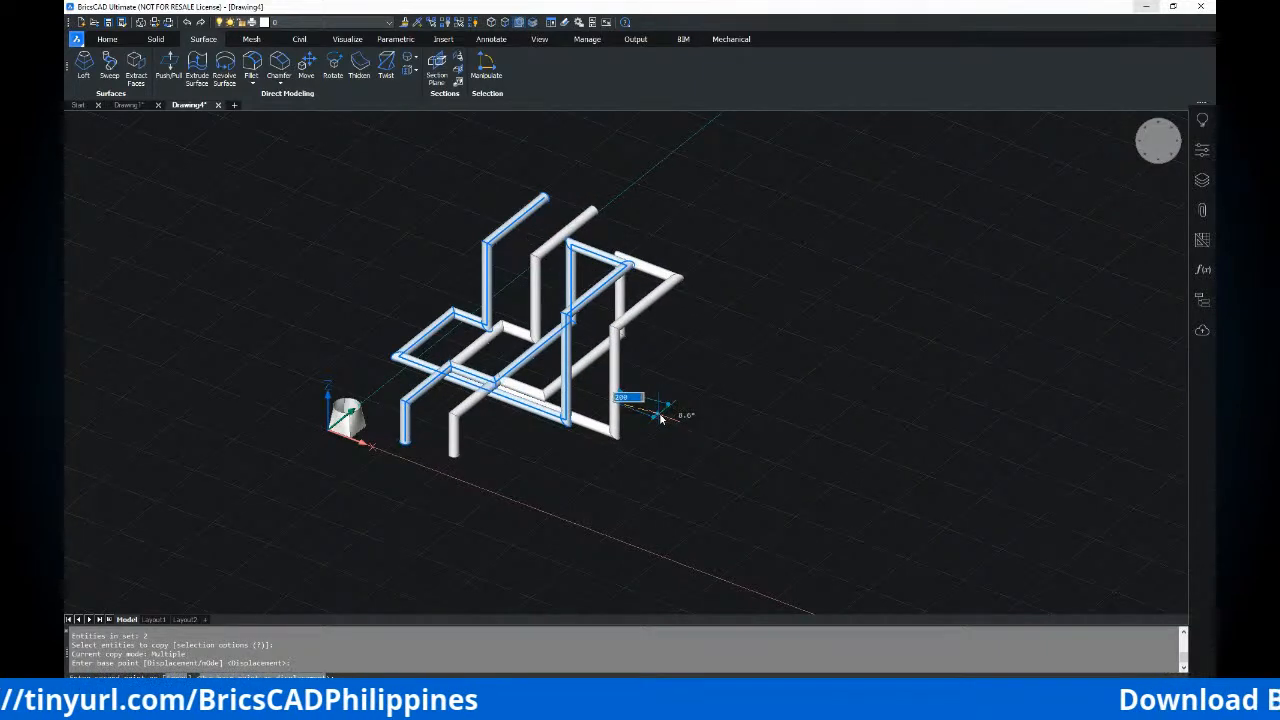
{"action": "left_click", "coordinate": [672, 502]}
{"action": "key", "text": "Escape"}
{"action": "key", "text": "Escape"}
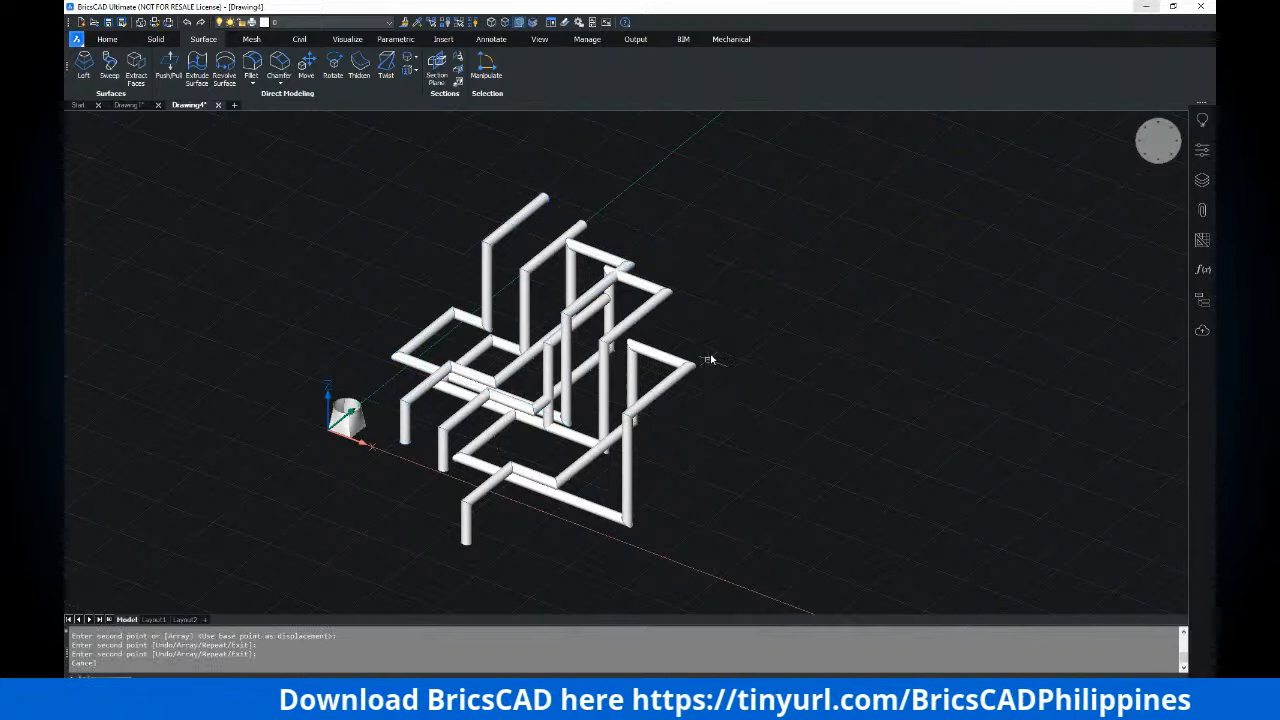
Move both entities of the middle pipe copy closer to the outermost copy
{"action": "scroll", "coordinate": [703, 355], "scroll_direction": "up", "scroll_amount": 3}
{"action": "scroll", "coordinate": [703, 355], "scroll_direction": "down", "scroll_amount": 2}
{"action": "left_click", "coordinate": [633, 289]}
{"action": "key", "text": "Return"}
{"action": "left_click", "coordinate": [693, 270]}
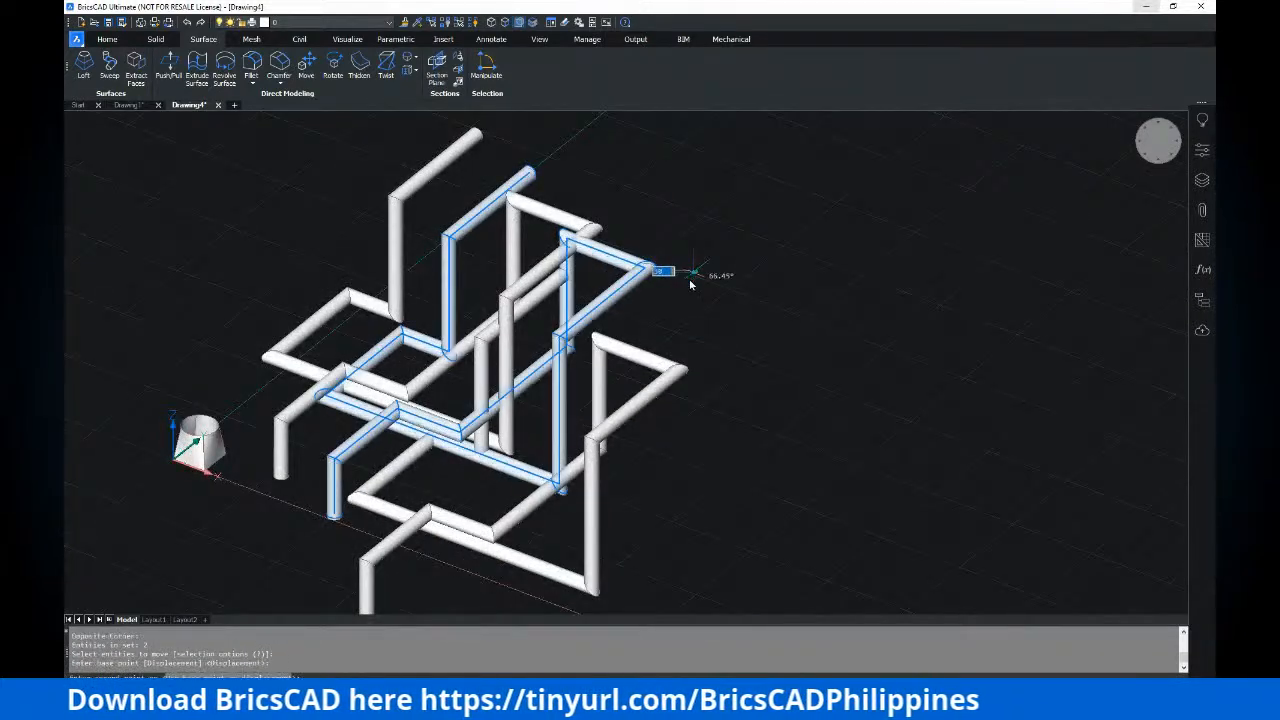
{"action": "left_click", "coordinate": [694, 306]}
{"action": "key", "text": "Escape"}
Set the color of the pipe nearest the lofted surface to Yellow
{"action": "scroll", "coordinate": [748, 338], "scroll_direction": "down", "scroll_amount": 4}
{"action": "middle_click_drag", "start_coordinate": [762, 344], "coordinate": [660, 349], "text": "shift"}
{"action": "scroll", "coordinate": [566, 344], "scroll_direction": "up", "scroll_amount": 3}
{"action": "middle_click_drag", "start_coordinate": [563, 346], "coordinate": [523, 343]}
{"action": "left_click", "coordinate": [474, 322]}
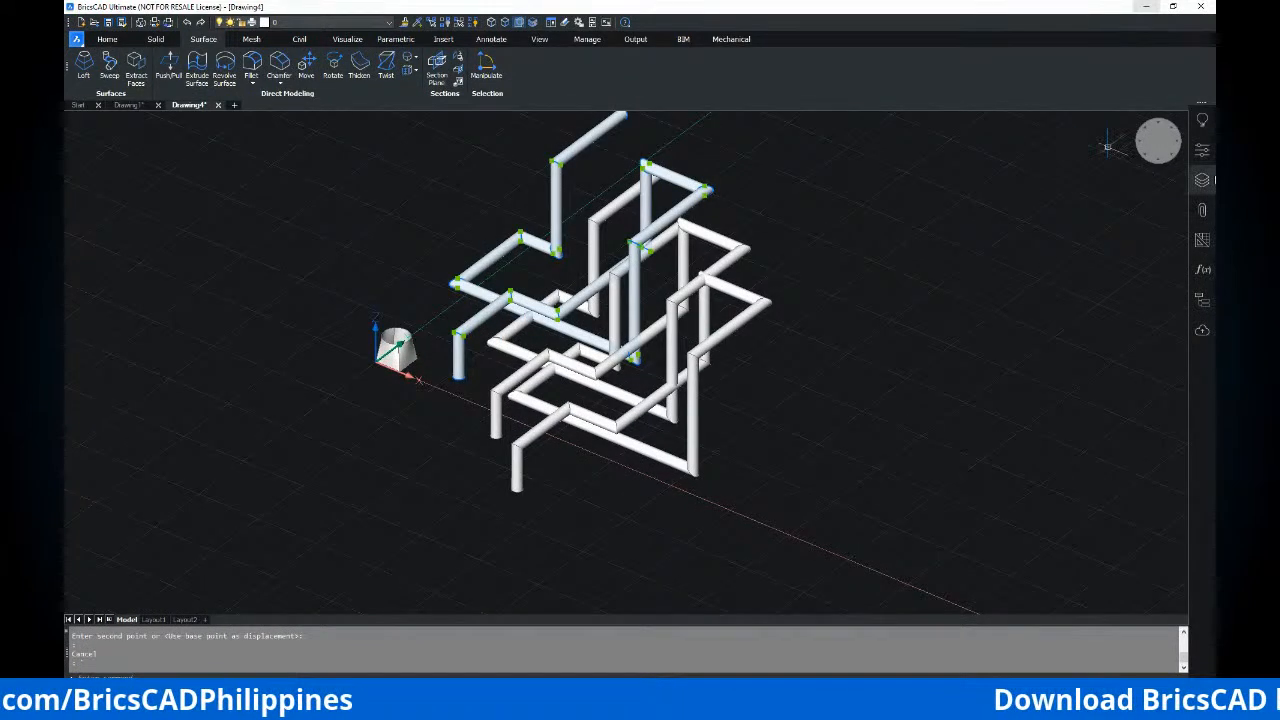
{"action": "left_click", "coordinate": [1202, 149]}
{"action": "left_click", "coordinate": [1100, 155]}
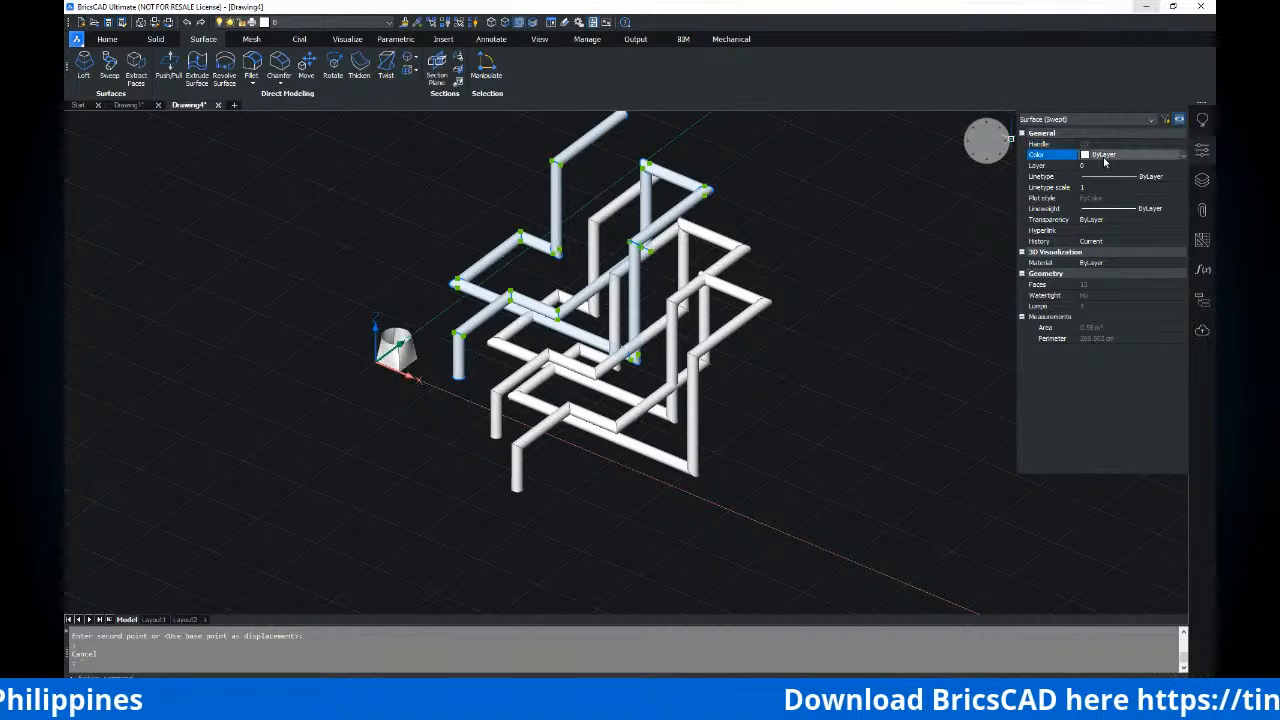
{"action": "left_click", "coordinate": [1108, 160]}
{"action": "left_click", "coordinate": [1100, 193]}
{"action": "key", "text": "Escape"}
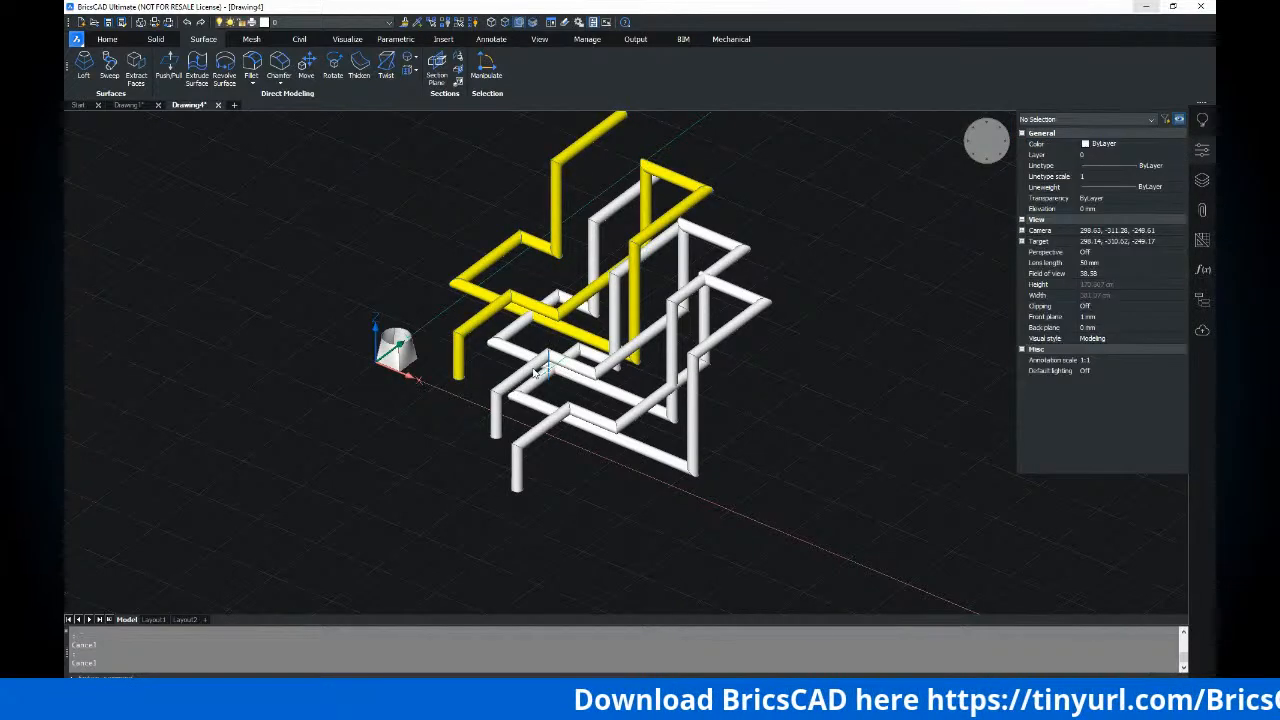
Set the color of the pipe nearest the lofted surface to Red
{"action": "left_click", "coordinate": [549, 176]}
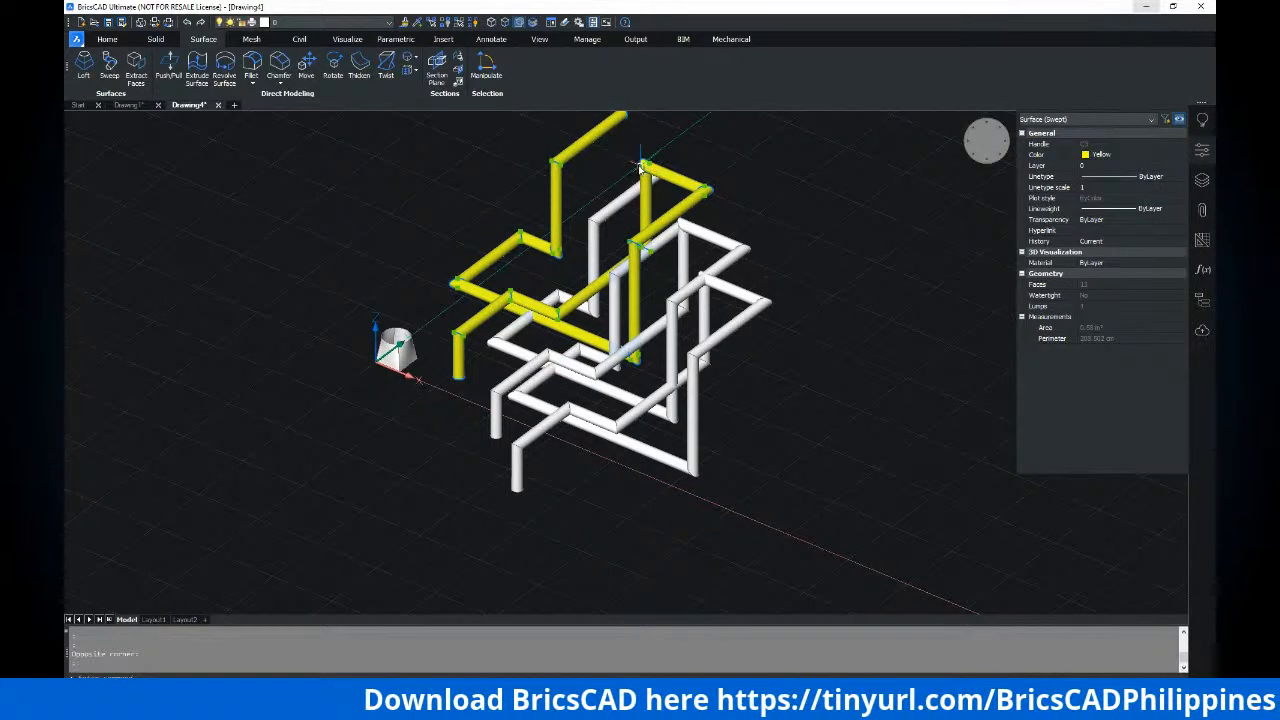
{"action": "left_click", "coordinate": [1122, 157]}
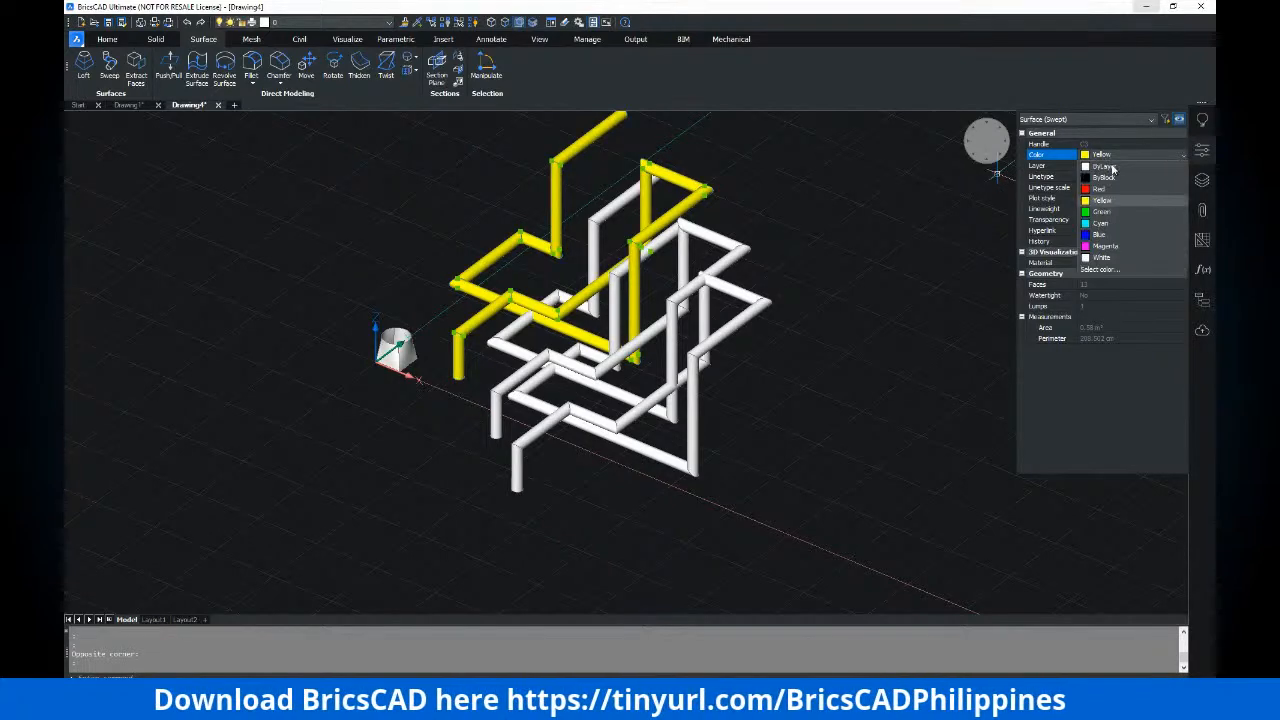
{"action": "left_click", "coordinate": [1116, 190]}
{"action": "key", "text": "Escape"}
{"action": "scroll", "coordinate": [486, 343], "scroll_direction": "up", "scroll_amount": 2}
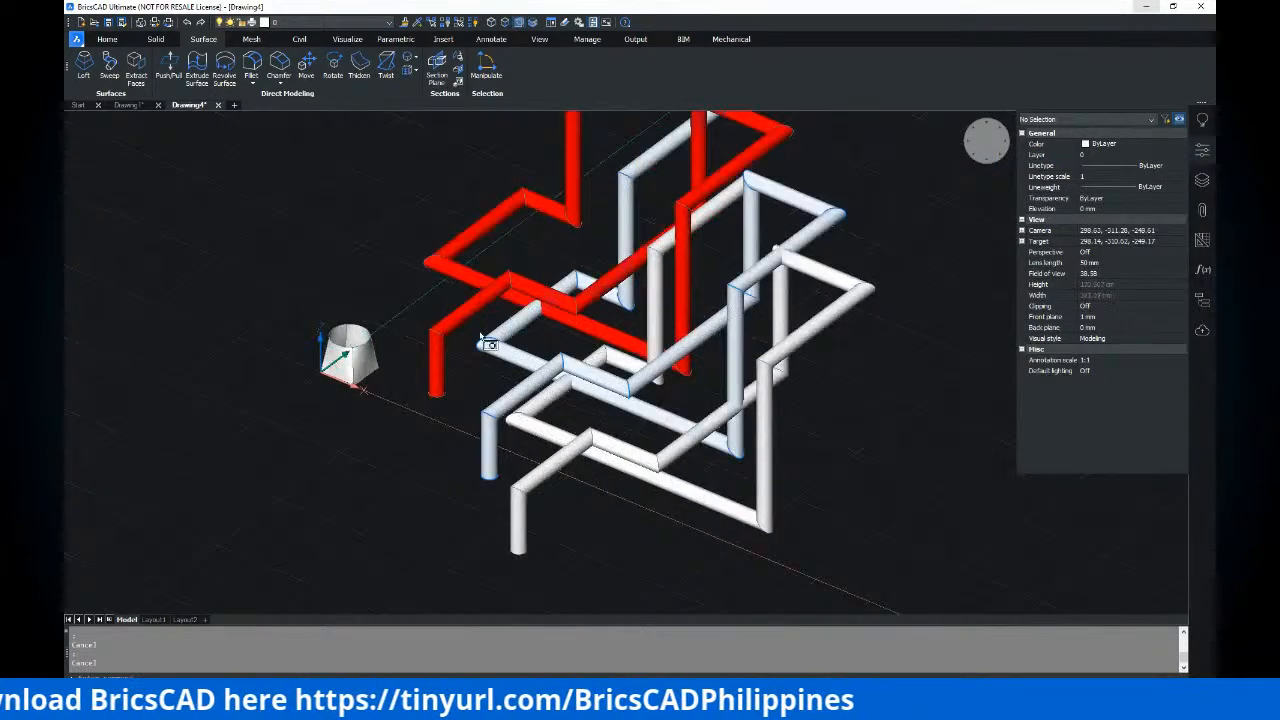
Set the middle pipe's color to Blue
{"action": "left_click", "coordinate": [524, 350]}
{"action": "left_click", "coordinate": [1122, 157]}
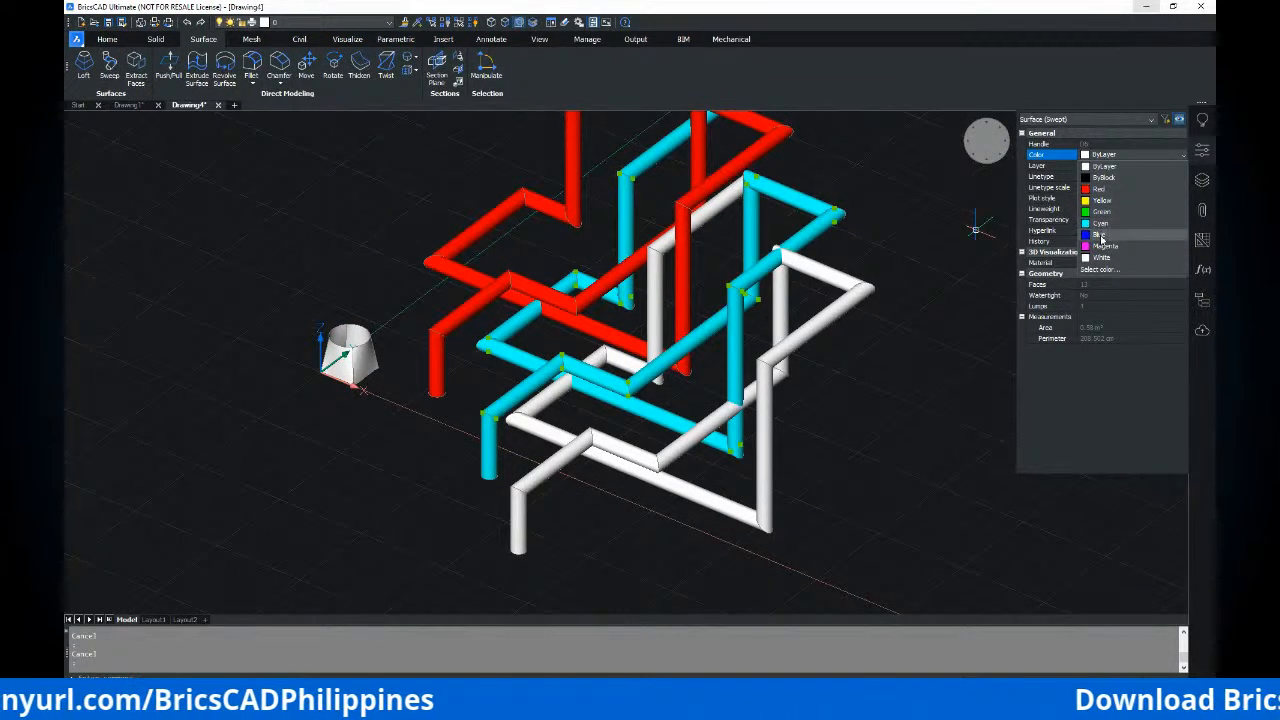
{"action": "left_click", "coordinate": [1100, 236]}
{"action": "key", "text": "Escape"}
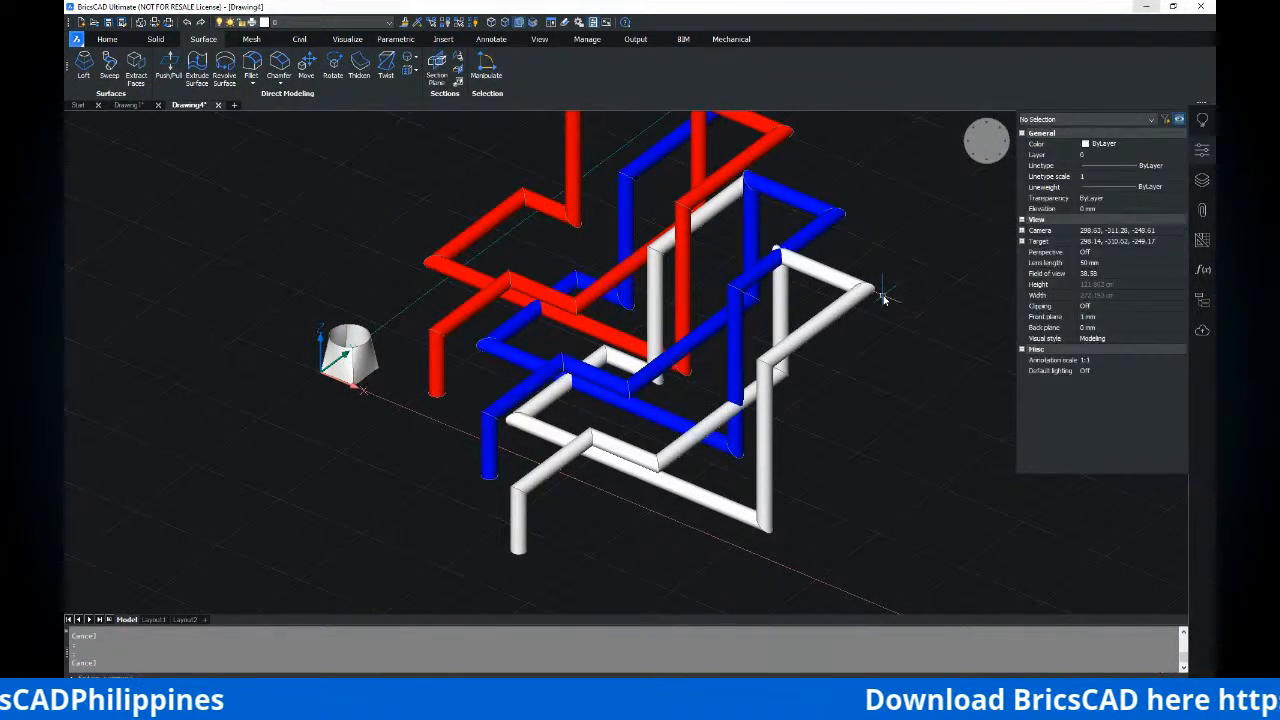
Set the color of both entities of the outermost pipe run to Green
{"action": "left_click", "coordinate": [883, 297]}
{"action": "left_click", "coordinate": [838, 271]}
{"action": "left_click", "coordinate": [1122, 156]}
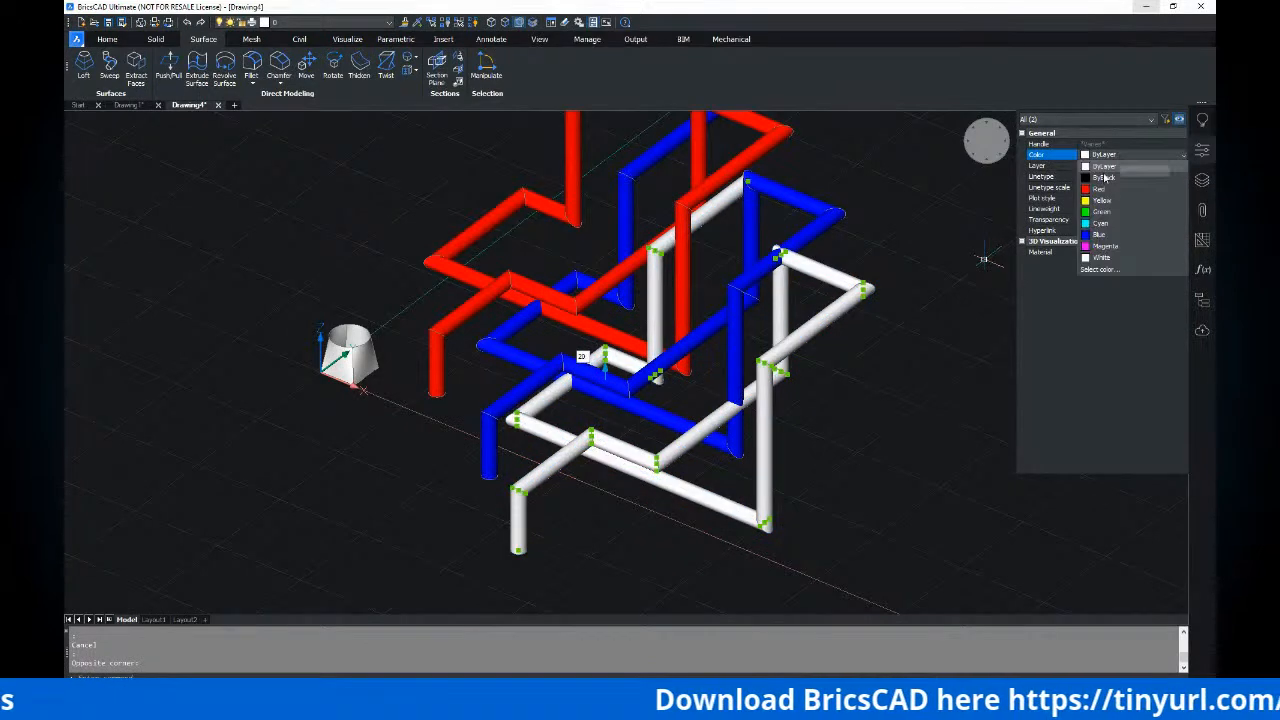
{"action": "left_click", "coordinate": [1100, 211]}
{"action": "middle_click_drag", "start_coordinate": [709, 283], "coordinate": [600, 346], "text": "shift"}
{"action": "scroll", "coordinate": [560, 321], "scroll_direction": "down", "scroll_amount": 3}
{"action": "scroll", "coordinate": [586, 300], "scroll_direction": "up", "scroll_amount": 5}
{"action": "key", "text": "Escape"}
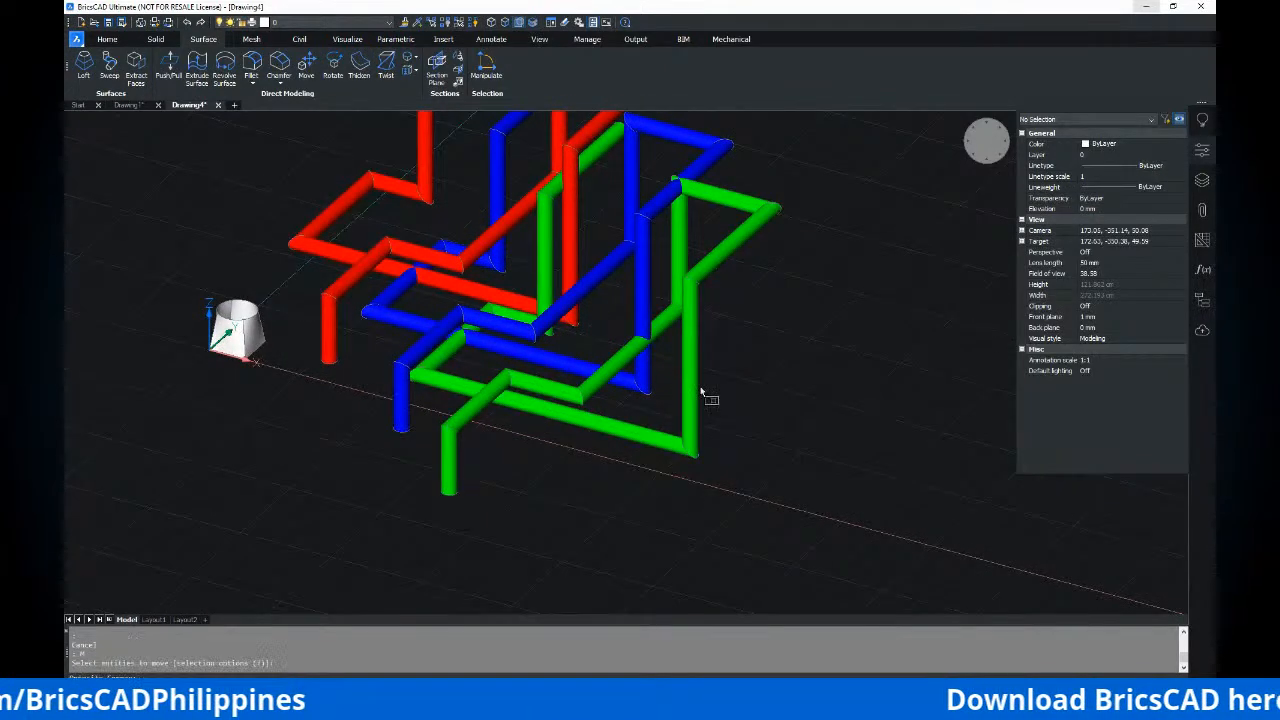
Move the green pipe farther away from the blue pipe
{"action": "key", "text": "Return"}
{"action": "left_click", "coordinate": [783, 400]}
Select the green pipe and examine its open end up close from below
{"action": "middle_click_drag", "start_coordinate": [767, 371], "coordinate": [454, 298], "text": "shift"}
{"action": "scroll", "coordinate": [446, 346], "scroll_direction": "up", "scroll_amount": 5}
{"action": "left_click", "coordinate": [449, 348]}
{"action": "scroll", "coordinate": [450, 348], "scroll_direction": "down", "scroll_amount": 3}
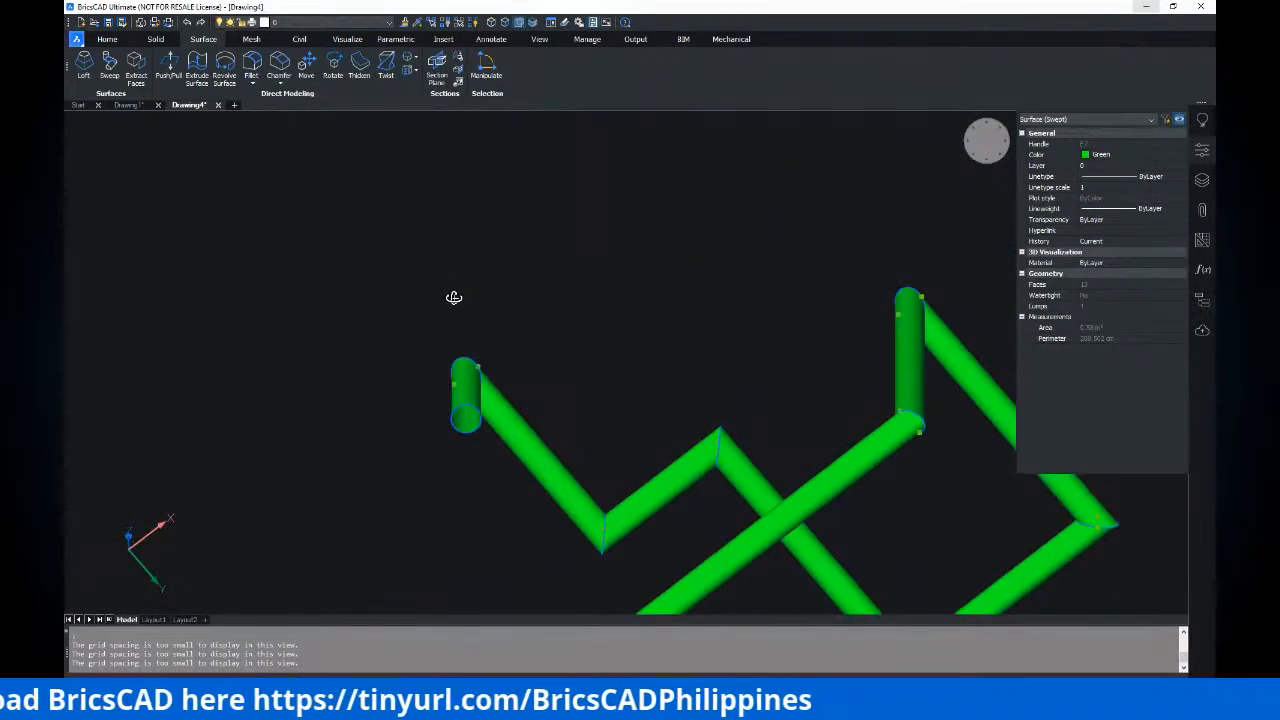
{"action": "scroll", "coordinate": [453, 297], "scroll_direction": "up", "scroll_amount": 5}
{"action": "scroll", "coordinate": [466, 406], "scroll_direction": "down", "scroll_amount": 5}
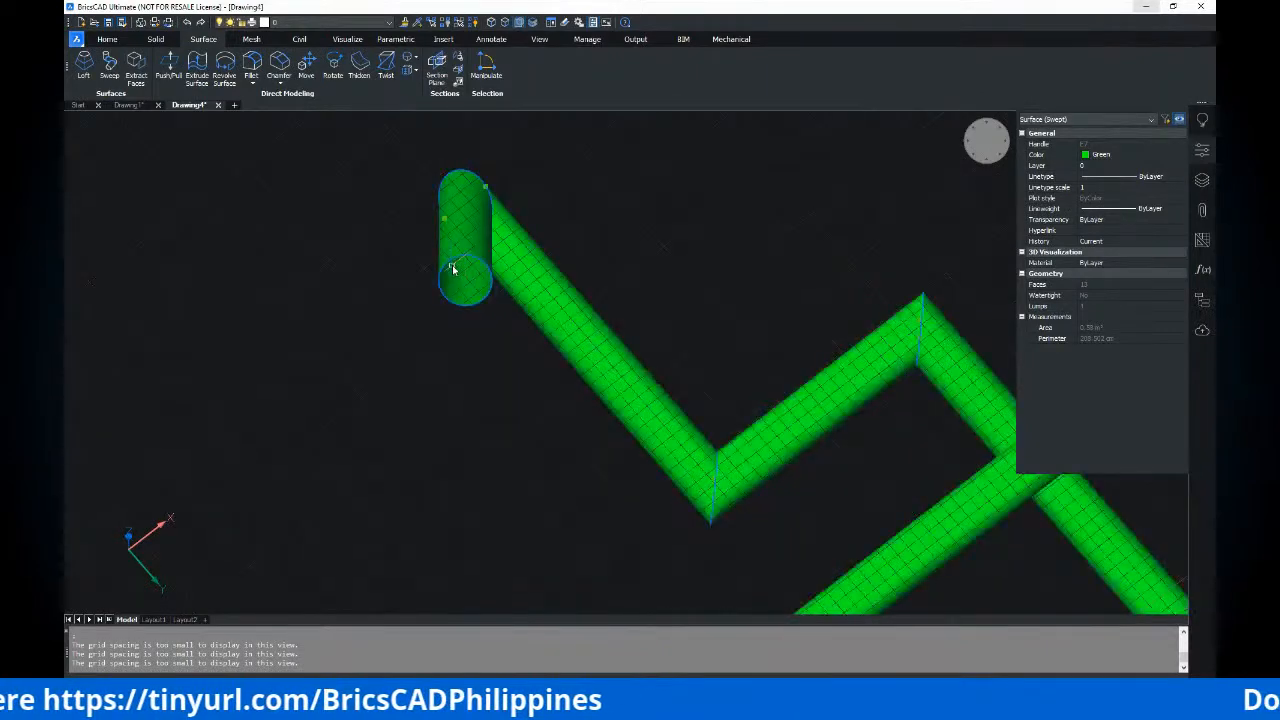
{"action": "scroll", "coordinate": [455, 269], "scroll_direction": "up", "scroll_amount": 4}
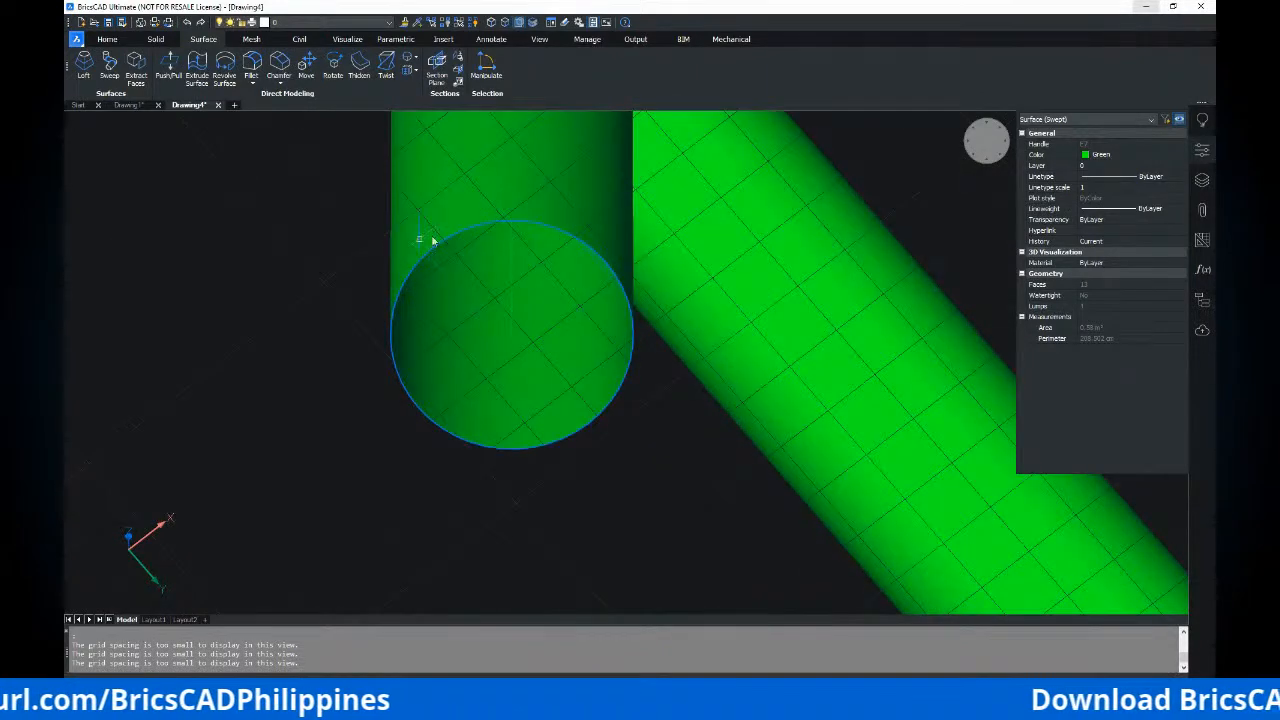
Clear the selection and examine the arrangement of the red, blue and green pipes beside the lofted surface
{"action": "scroll", "coordinate": [440, 250], "scroll_direction": "down", "scroll_amount": 10}
{"action": "middle_click_drag", "start_coordinate": [420, 383], "coordinate": [567, 321], "text": "shift"}
{"action": "scroll", "coordinate": [567, 321], "scroll_direction": "up", "scroll_amount": 5}
{"action": "scroll", "coordinate": [560, 333], "scroll_direction": "down", "scroll_amount": 2}
{"action": "key", "text": "Escape"}
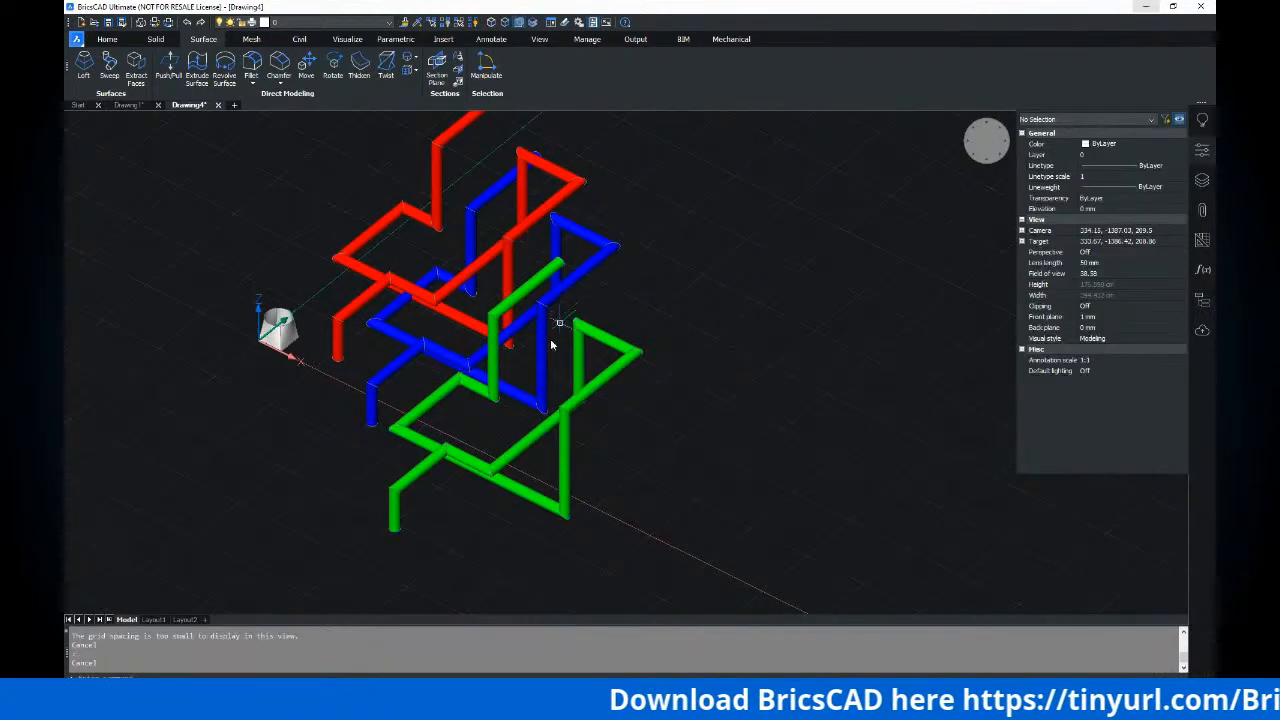
{"action": "scroll", "coordinate": [557, 364], "scroll_direction": "down", "scroll_amount": 2}
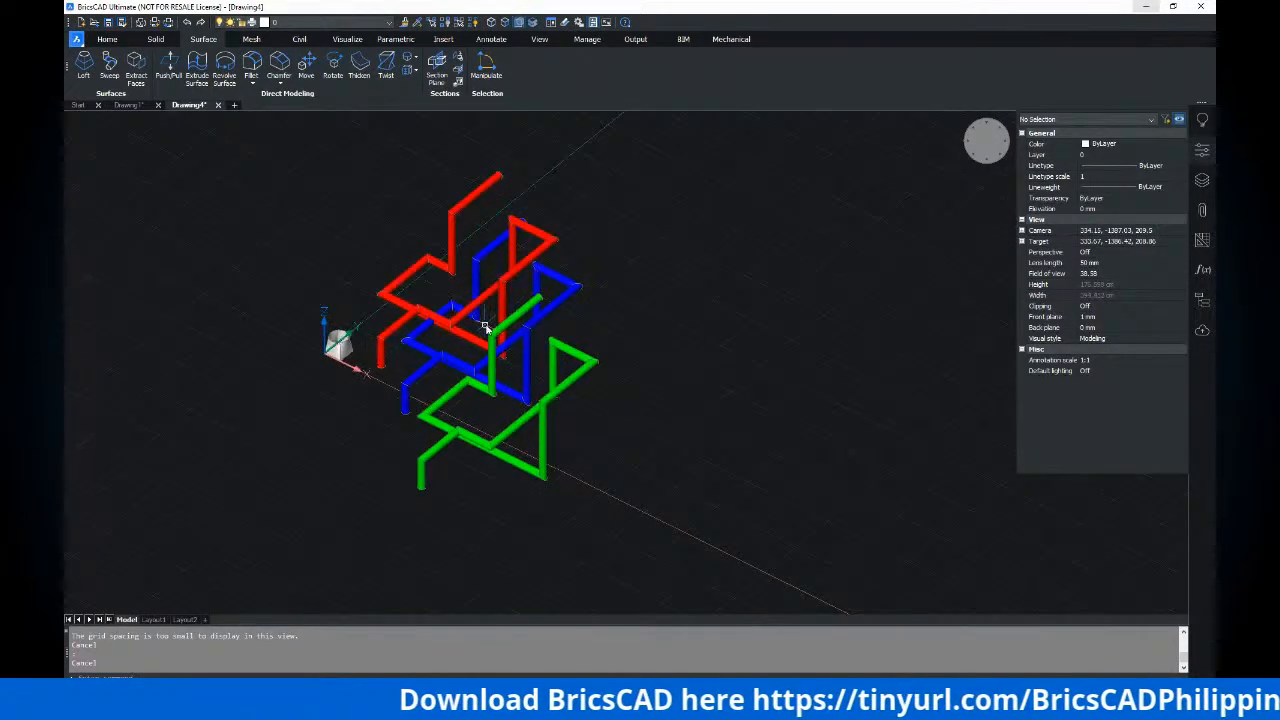
{"action": "scroll", "coordinate": [500, 337], "scroll_direction": "up", "scroll_amount": 3}
{"action": "scroll", "coordinate": [498, 338], "scroll_direction": "down", "scroll_amount": 3}
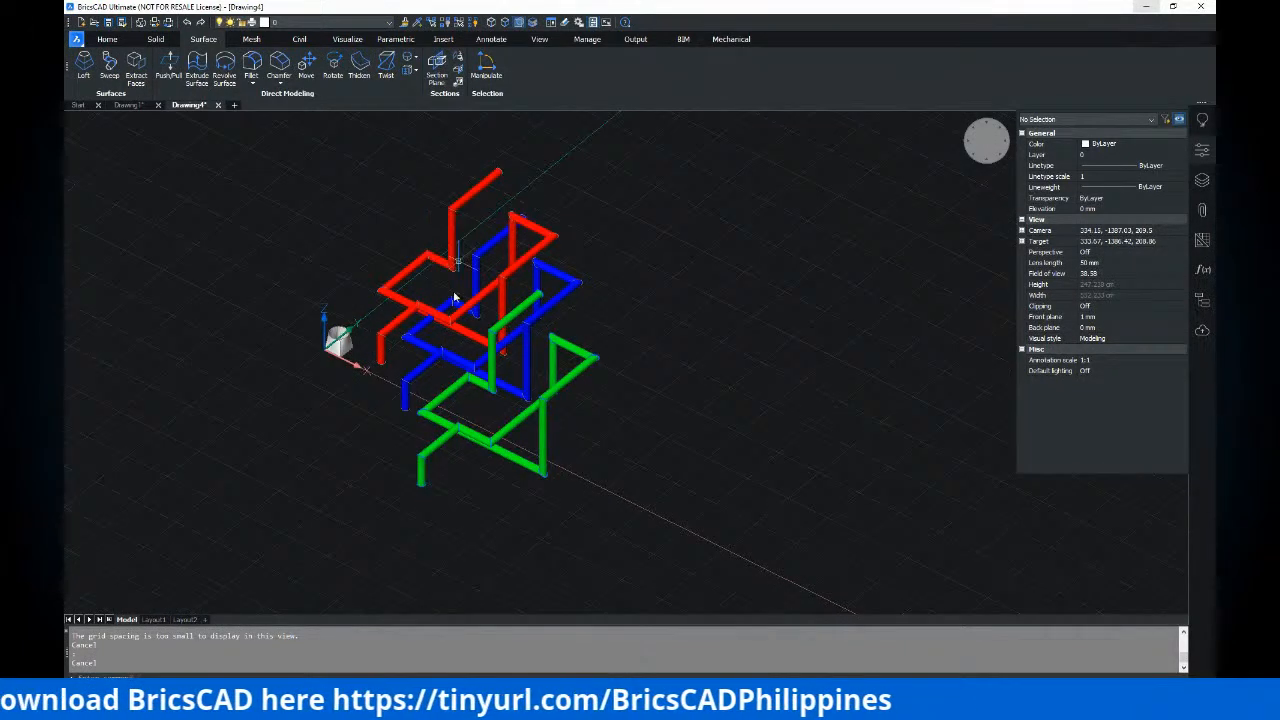
{"action": "scroll", "coordinate": [458, 300], "scroll_direction": "up", "scroll_amount": 2}
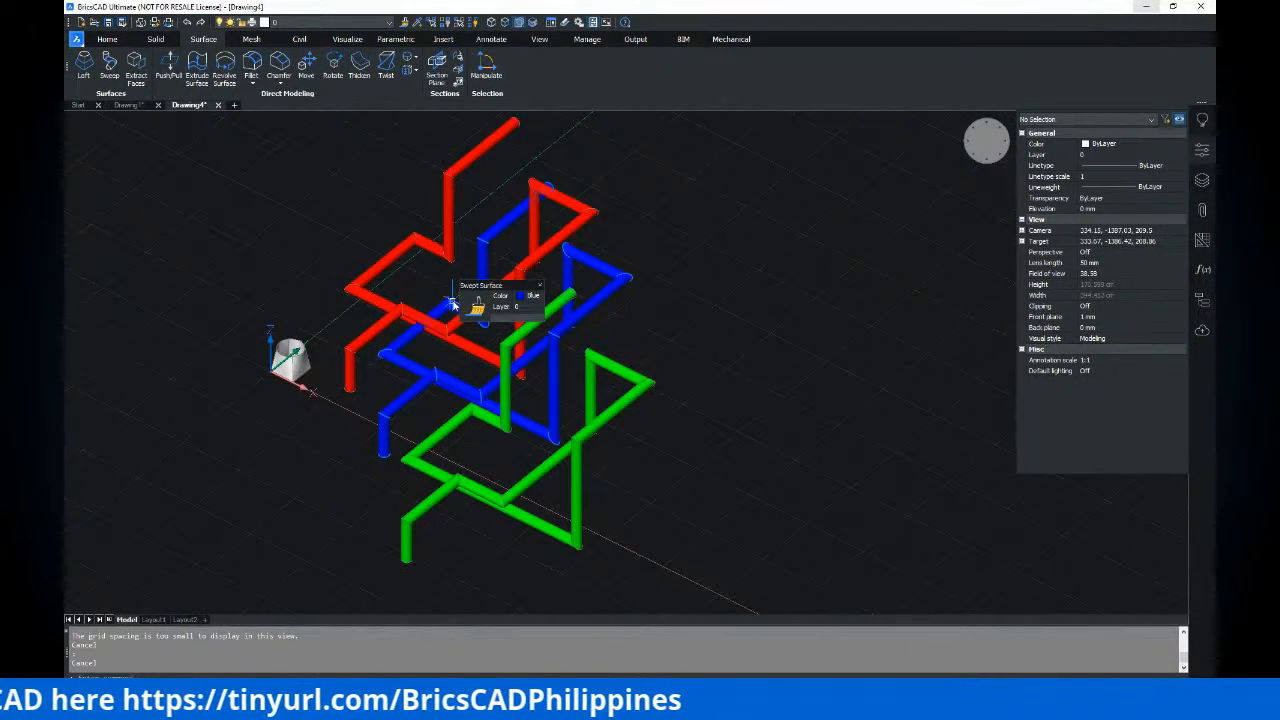
{"action": "scroll", "coordinate": [456, 292], "scroll_direction": "down", "scroll_amount": 2}
{"action": "scroll", "coordinate": [428, 290], "scroll_direction": "down", "scroll_amount": 2}
{"action": "middle_click_drag", "start_coordinate": [362, 294], "coordinate": [462, 293]}
{"action": "scroll", "coordinate": [470, 294], "scroll_direction": "up", "scroll_amount": 2}
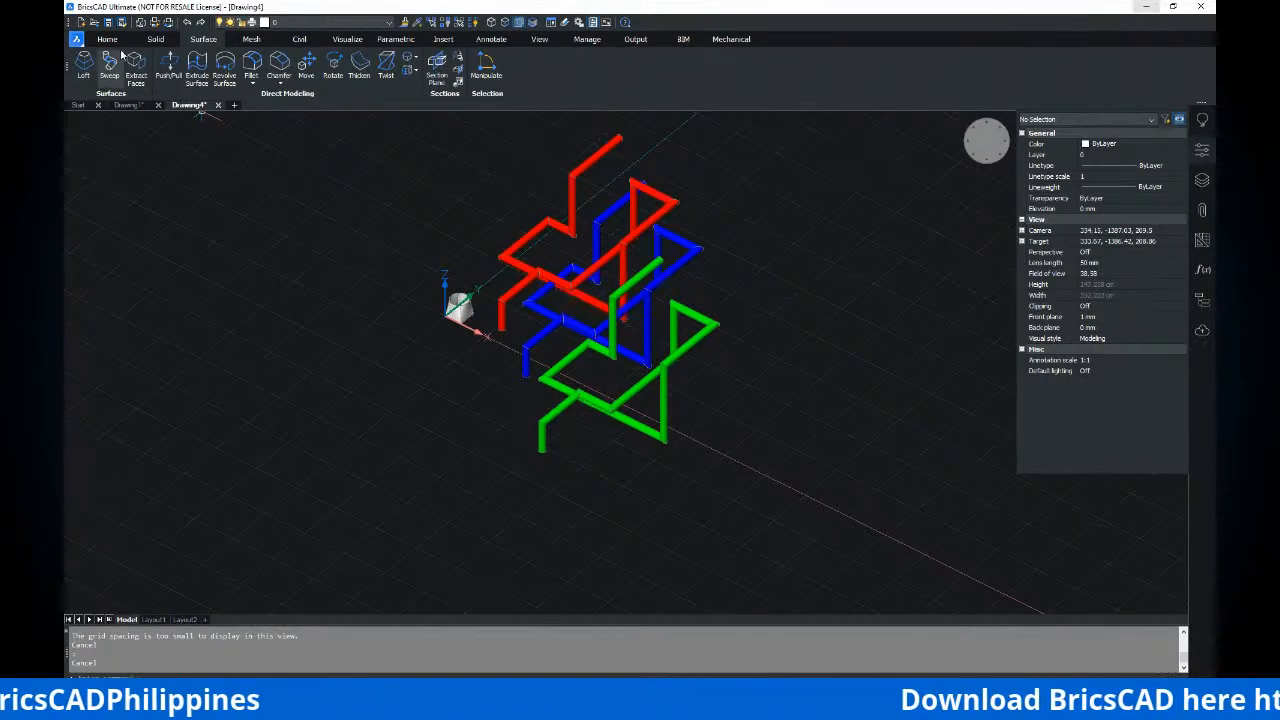
Create a 100 mm solid cube in the empty area beyond the green pipe
{"action": "left_click", "coordinate": [157, 39]}
{"action": "middle_click_drag", "start_coordinate": [494, 362], "coordinate": [248, 285]}
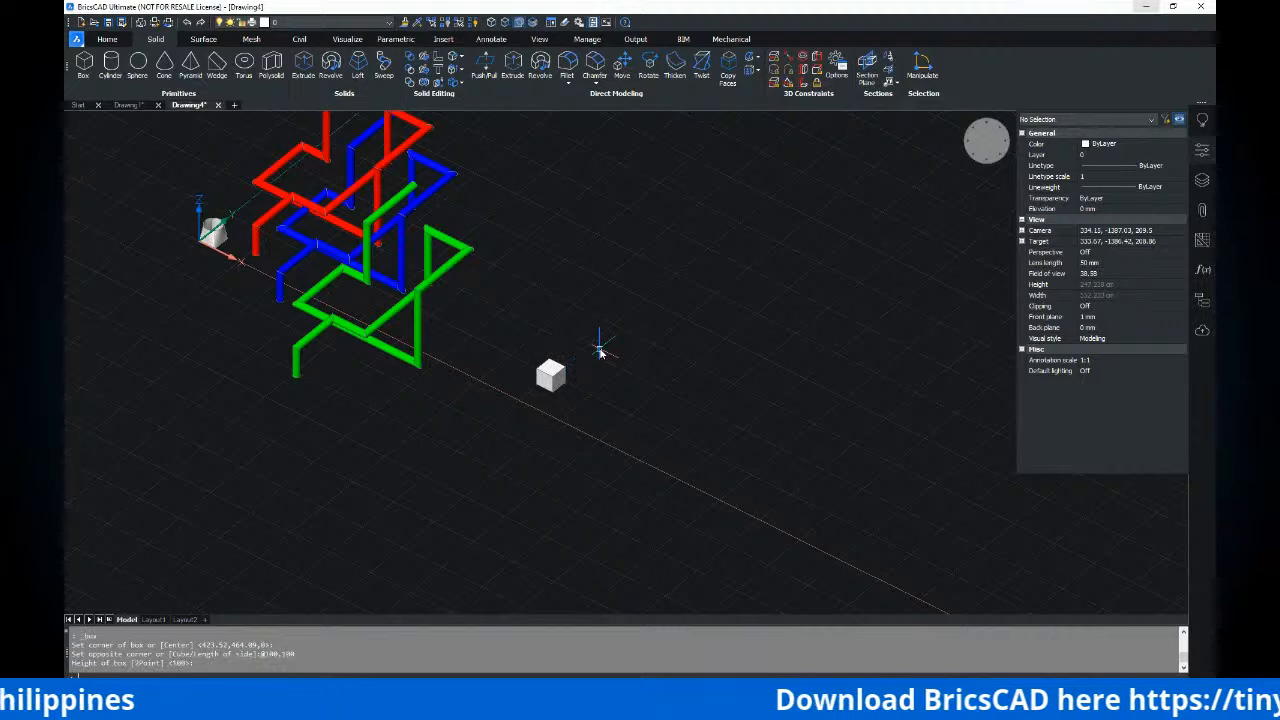
{"action": "scroll", "coordinate": [545, 380], "scroll_direction": "up", "scroll_amount": 5}
{"action": "scroll", "coordinate": [550, 372], "scroll_direction": "down", "scroll_amount": 3}
{"action": "left_click", "coordinate": [543, 374]}
{"action": "middle_click_drag", "start_coordinate": [543, 374], "coordinate": [520, 334], "text": "shift"}
{"action": "scroll", "coordinate": [543, 363], "scroll_direction": "up", "scroll_amount": 3}
{"action": "key", "text": "Escape"}
{"action": "scroll", "coordinate": [142, 72], "scroll_direction": "down", "scroll_amount": 1}
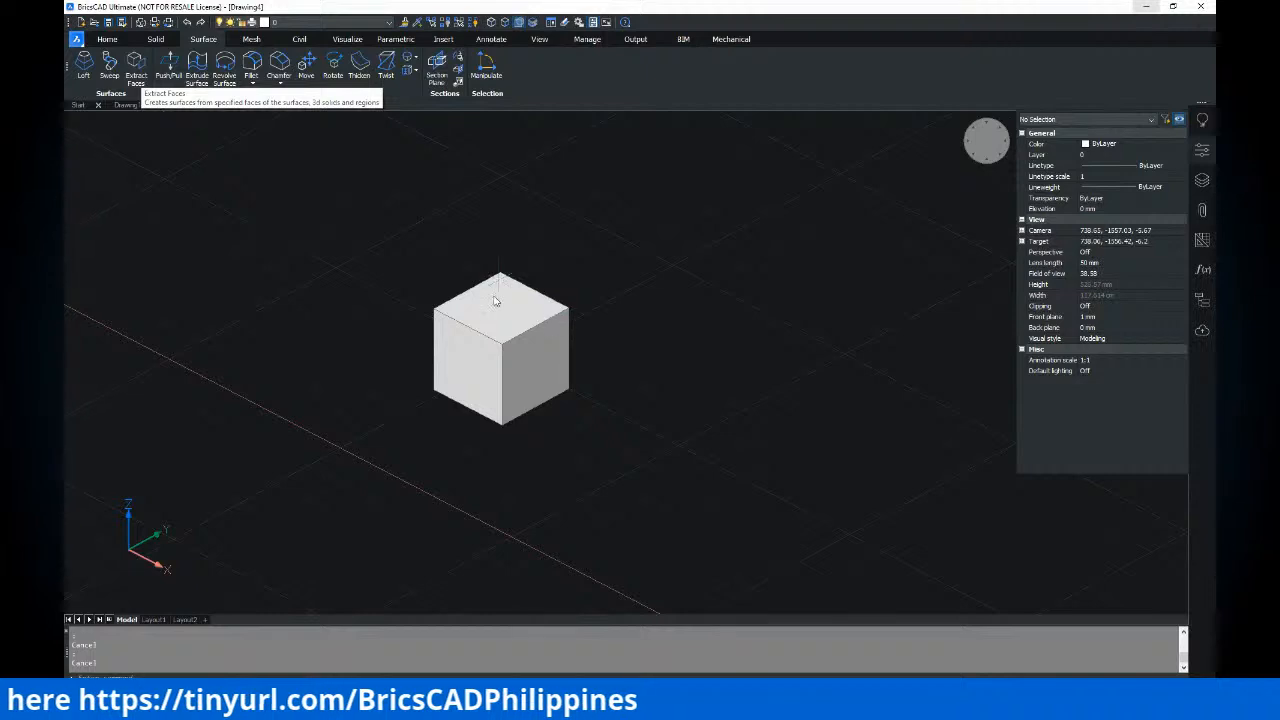
Extract the cube's side face that points along the X direction as a separate face, keeping it in place
{"action": "middle_click_drag", "start_coordinate": [530, 357], "coordinate": [526, 375]}
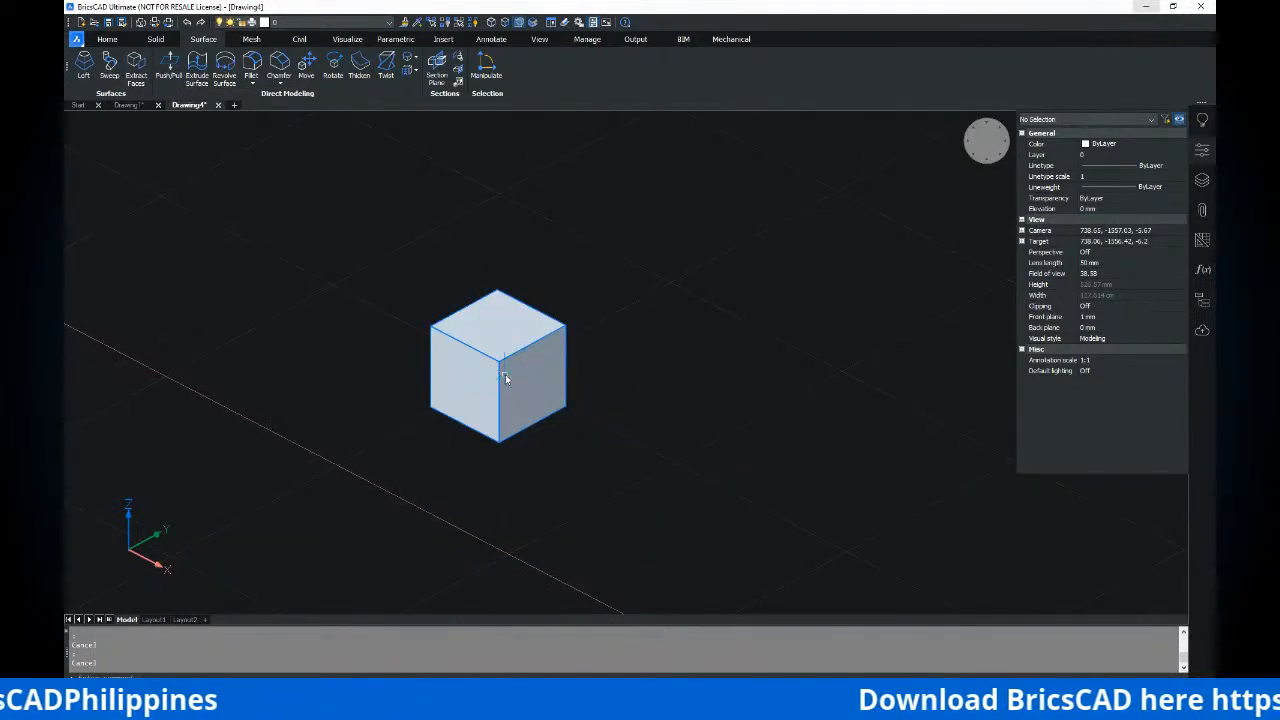
{"action": "scroll", "coordinate": [506, 378], "scroll_direction": "down", "scroll_amount": 5}
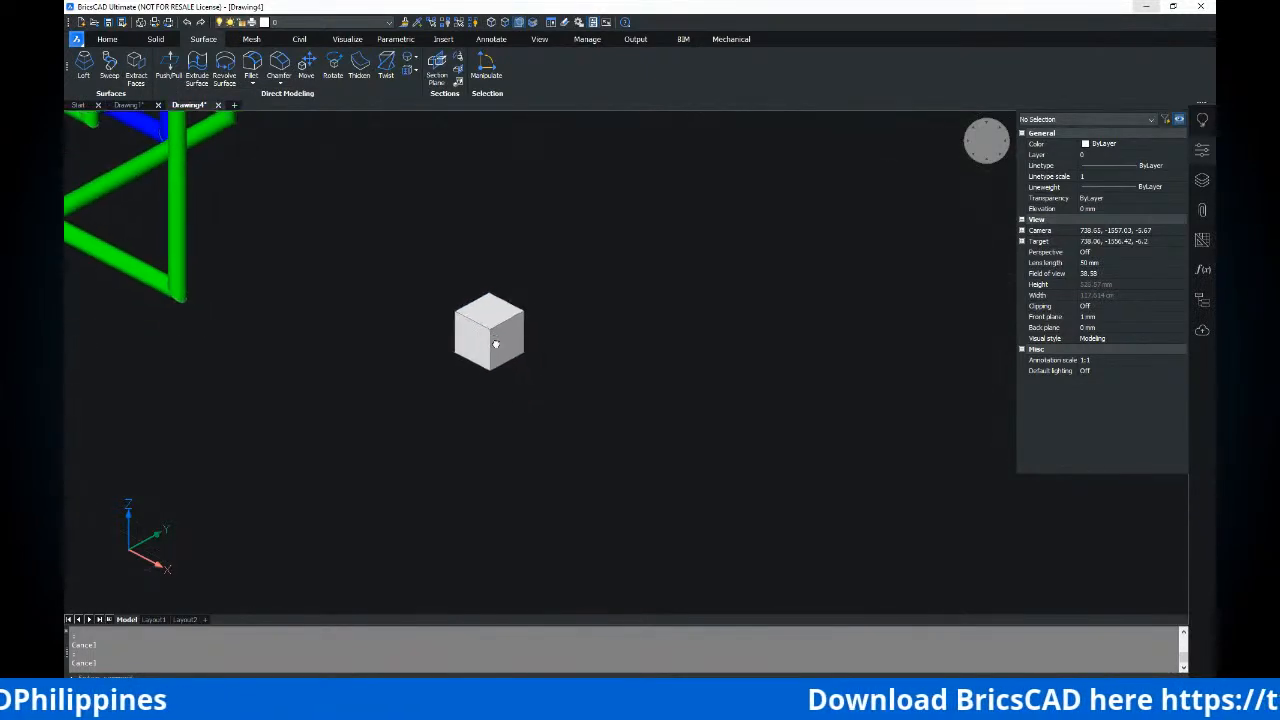
{"action": "left_click", "coordinate": [136, 72]}
{"action": "scroll", "coordinate": [500, 398], "scroll_direction": "up", "scroll_amount": 5}
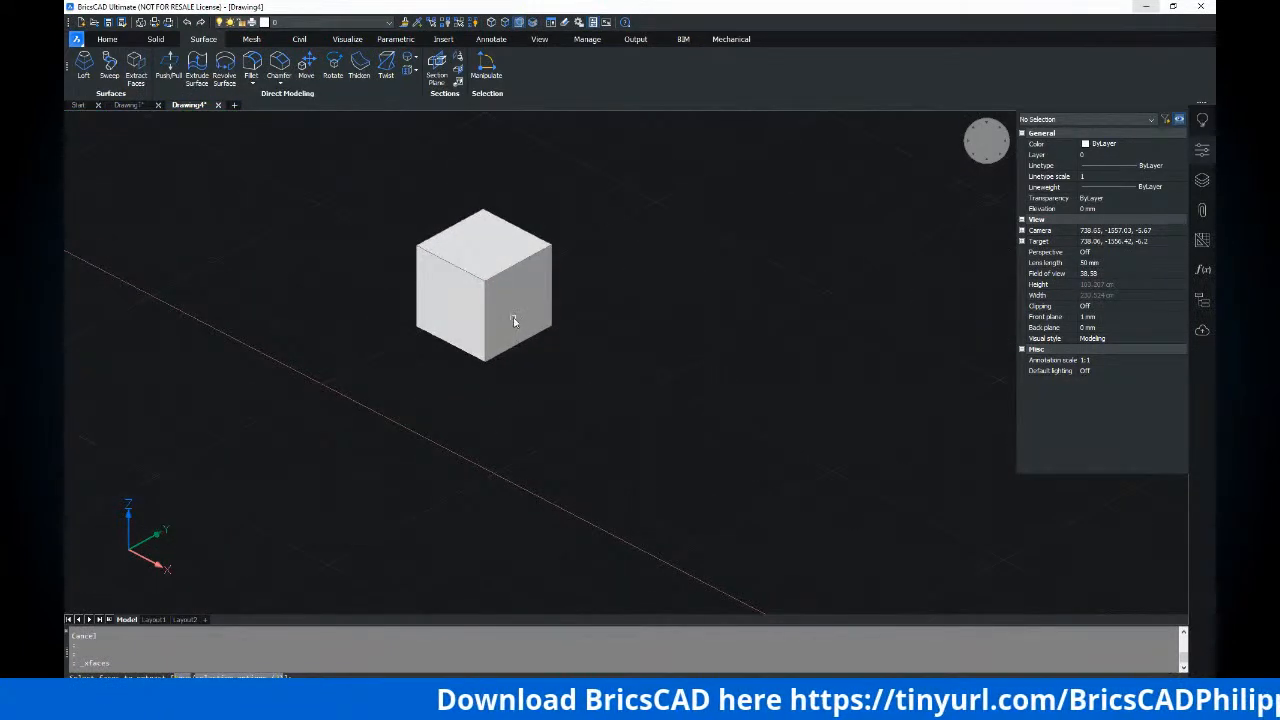
{"action": "scroll", "coordinate": [513, 316], "scroll_direction": "down", "scroll_amount": 2}
{"action": "middle_click_drag", "start_coordinate": [508, 320], "coordinate": [495, 348]}
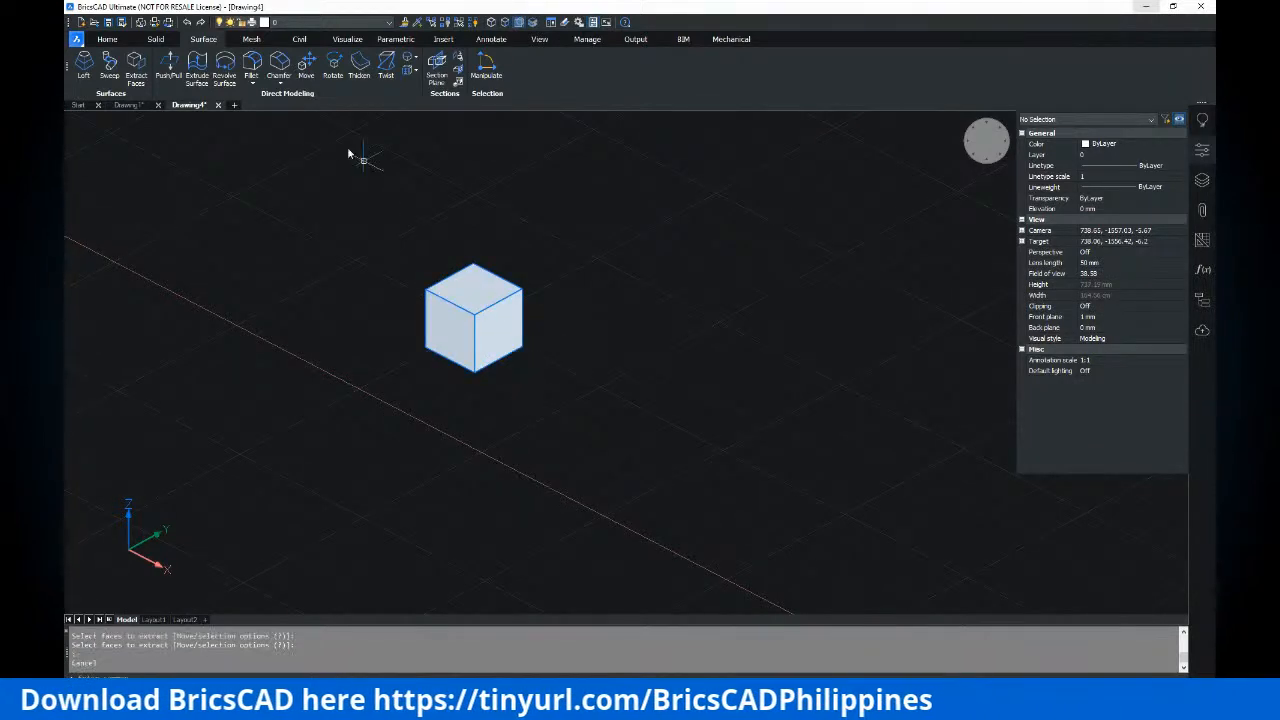
{"action": "key", "text": "Escape"}
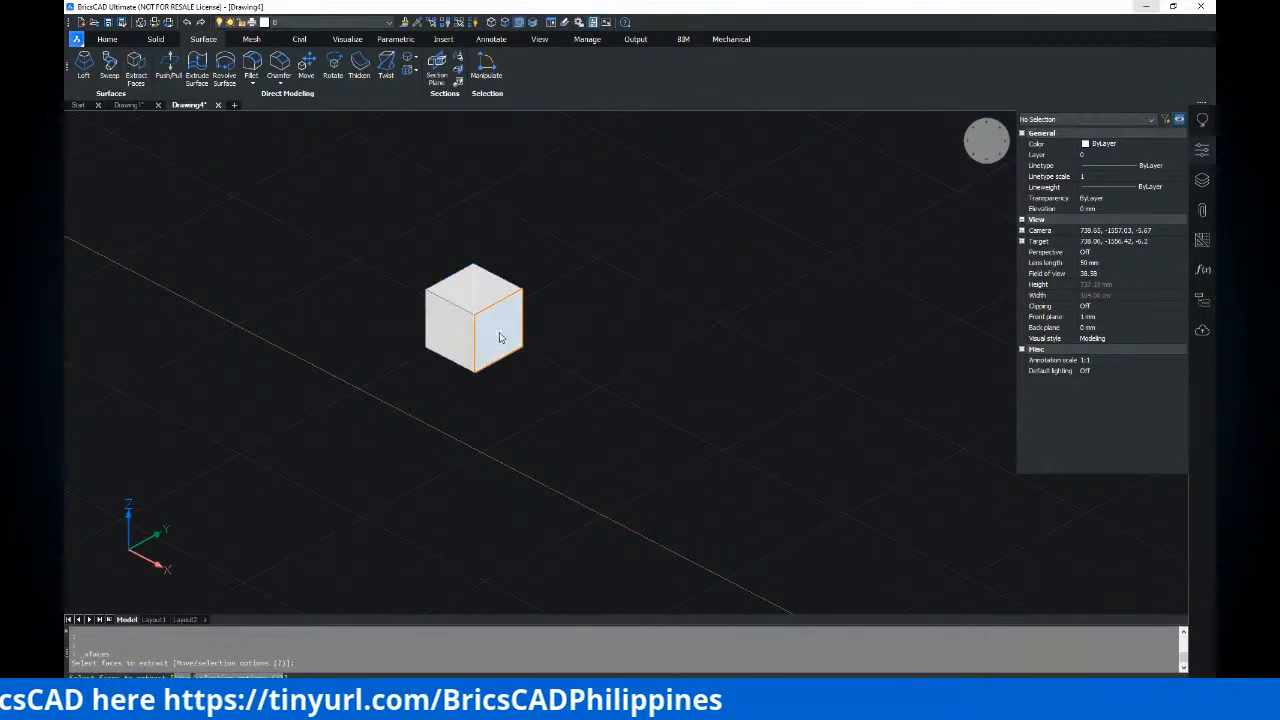
Extract the same cube side face with the Move option and place the copy well away from the cube along X
{"action": "scroll", "coordinate": [500, 337], "scroll_direction": "up", "scroll_amount": 2}
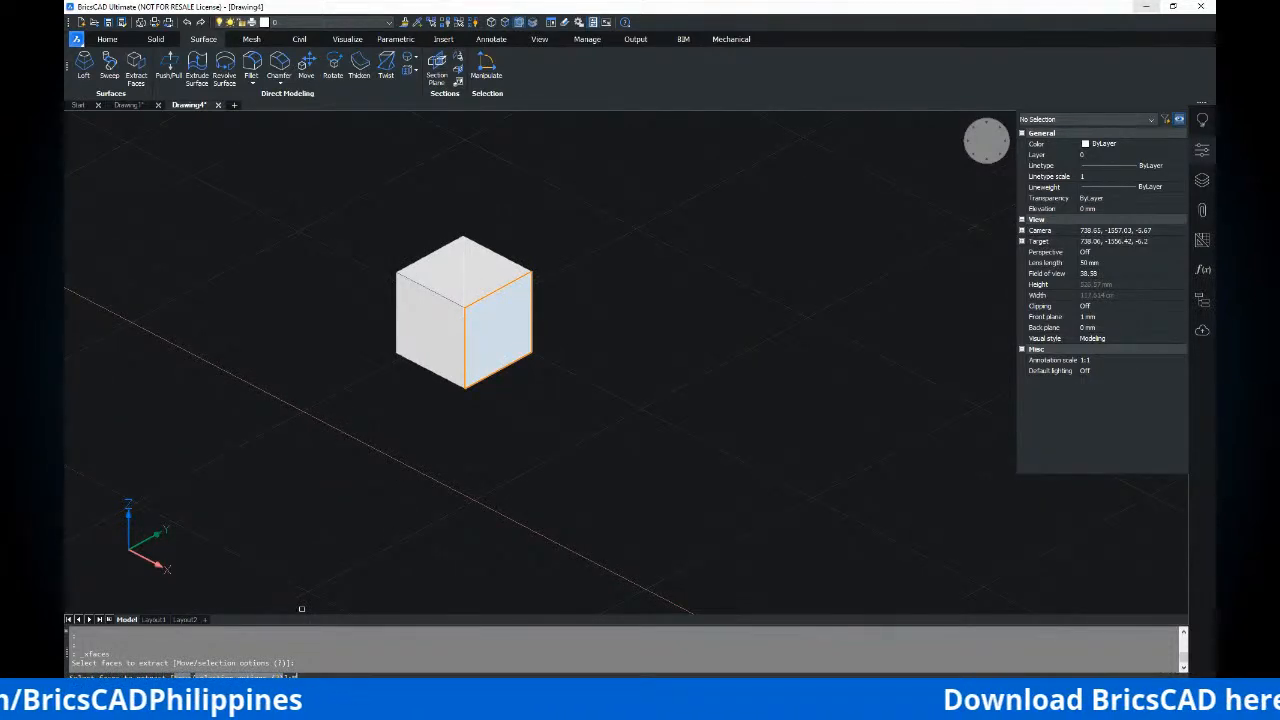
{"action": "key", "text": "Return"}
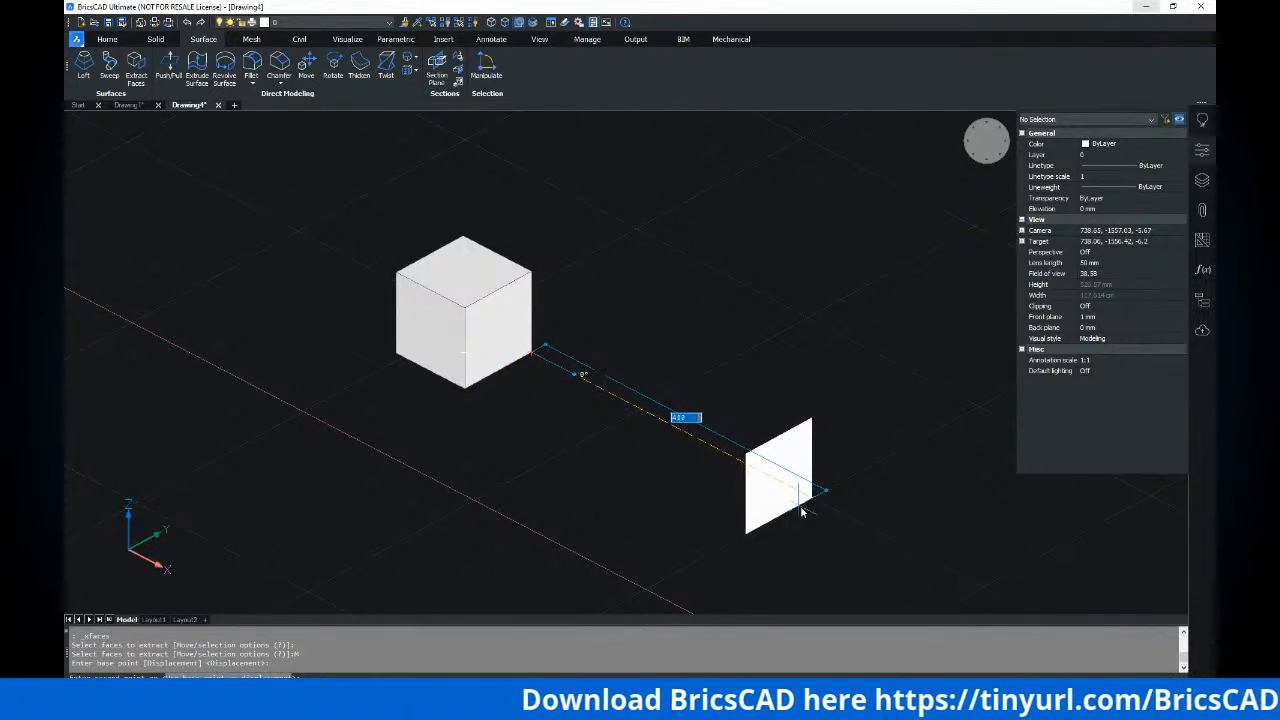
{"action": "scroll", "coordinate": [720, 430], "scroll_direction": "down", "scroll_amount": 2}
{"action": "middle_click_drag", "start_coordinate": [714, 423], "coordinate": [501, 386]}
{"action": "middle_click_drag", "start_coordinate": [535, 425], "coordinate": [448, 330]}
{"action": "left_click", "coordinate": [543, 395]}
{"action": "scroll", "coordinate": [397, 350], "scroll_direction": "up", "scroll_amount": 3}
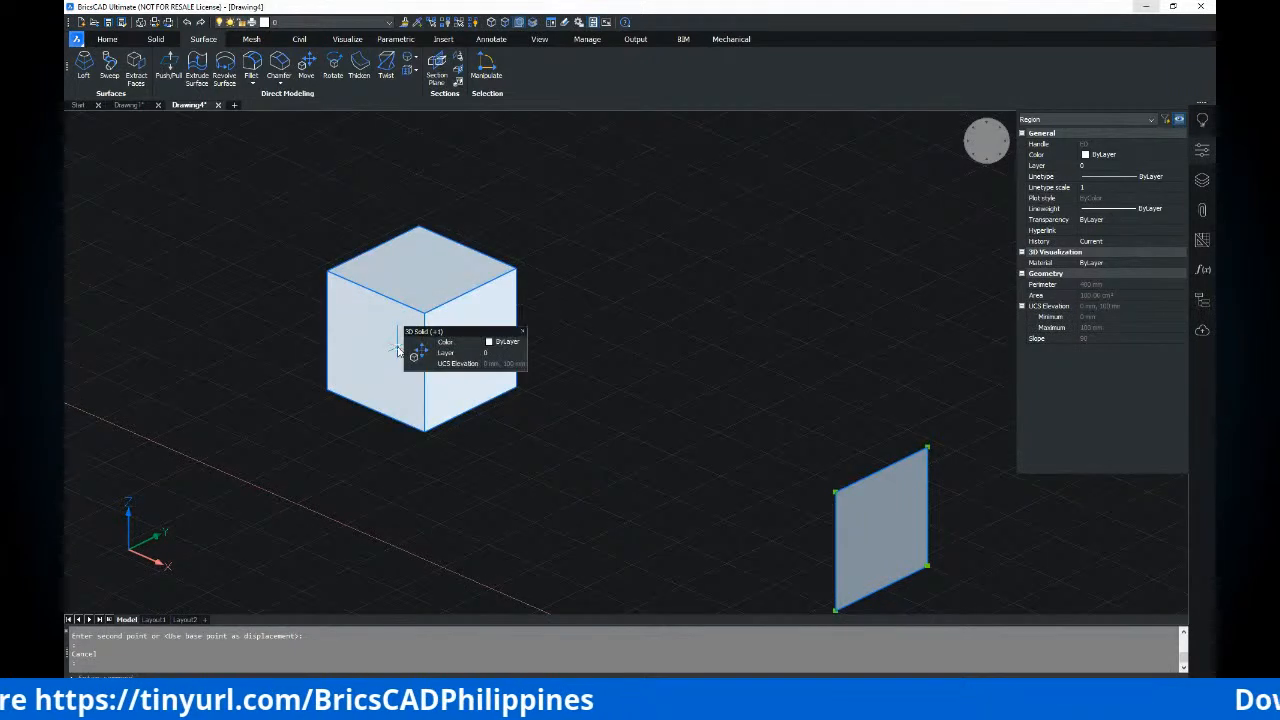
{"action": "scroll", "coordinate": [498, 407], "scroll_direction": "down", "scroll_amount": 2}
{"action": "middle_click_drag", "start_coordinate": [620, 411], "coordinate": [500, 386]}
{"action": "scroll", "coordinate": [581, 419], "scroll_direction": "up", "scroll_amount": 1}
{"action": "key", "text": "Escape"}
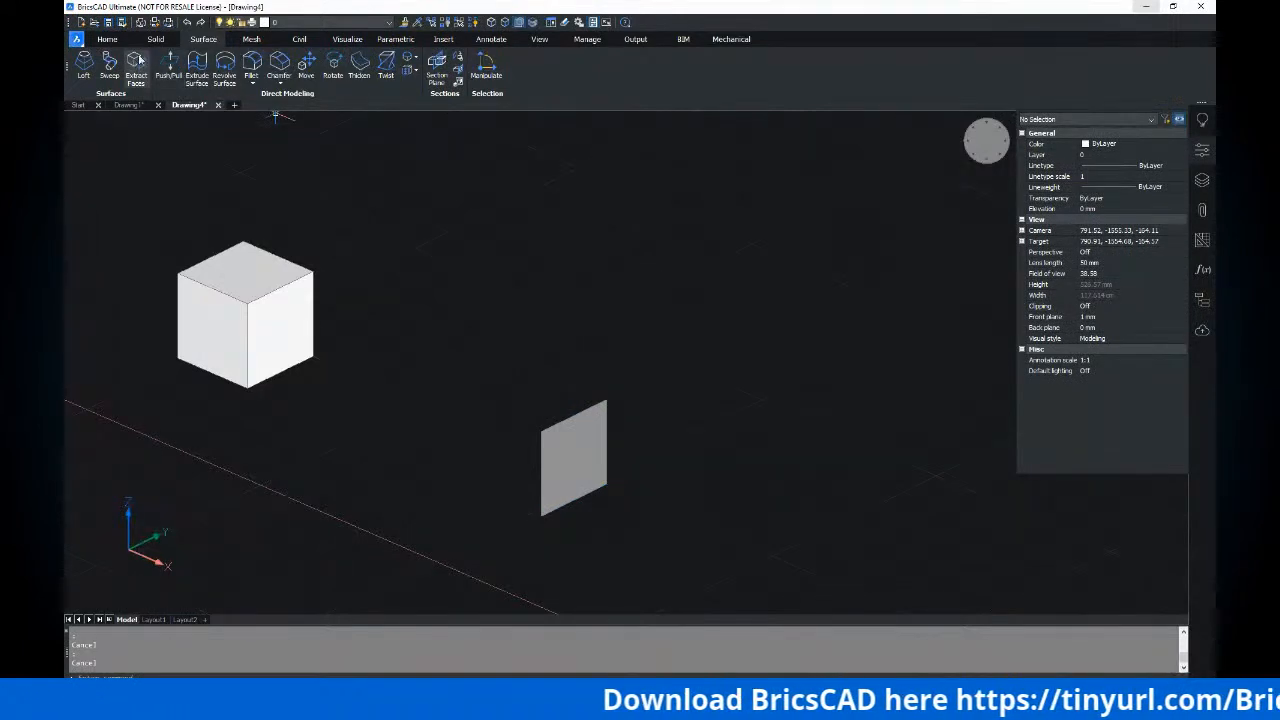
Extrude the detached square region as a surface along X on both sides, with a total length of 500 mm
{"action": "middle_click_drag", "start_coordinate": [383, 239], "coordinate": [362, 208]}
{"action": "middle_click_drag", "start_coordinate": [270, 195], "coordinate": [438, 219]}
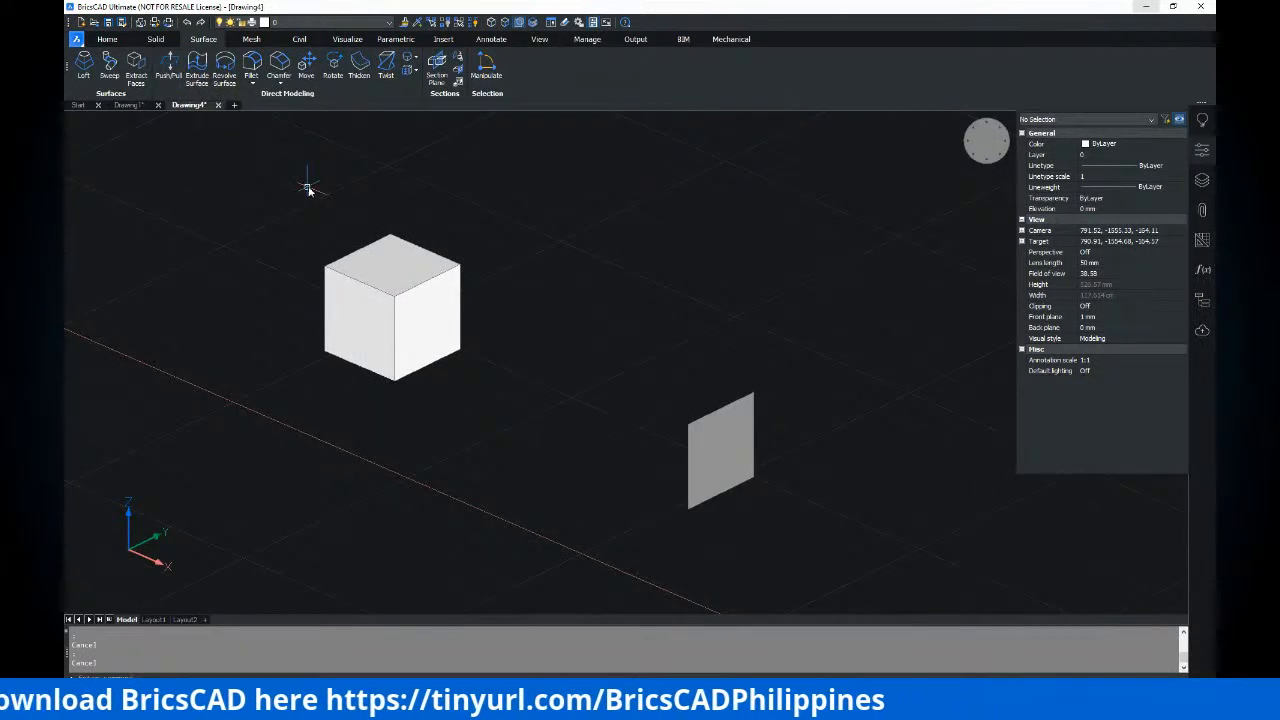
{"action": "scroll", "coordinate": [308, 190], "scroll_direction": "down", "scroll_amount": 2}
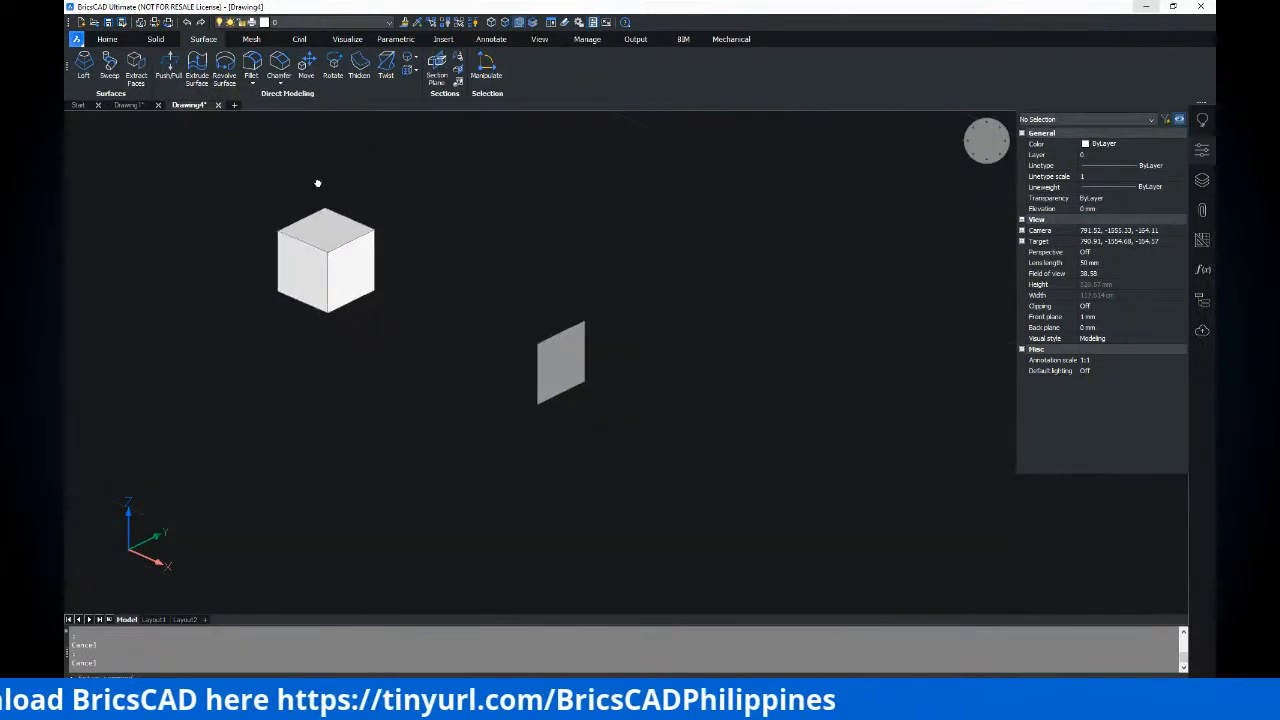
{"action": "left_click", "coordinate": [198, 67]}
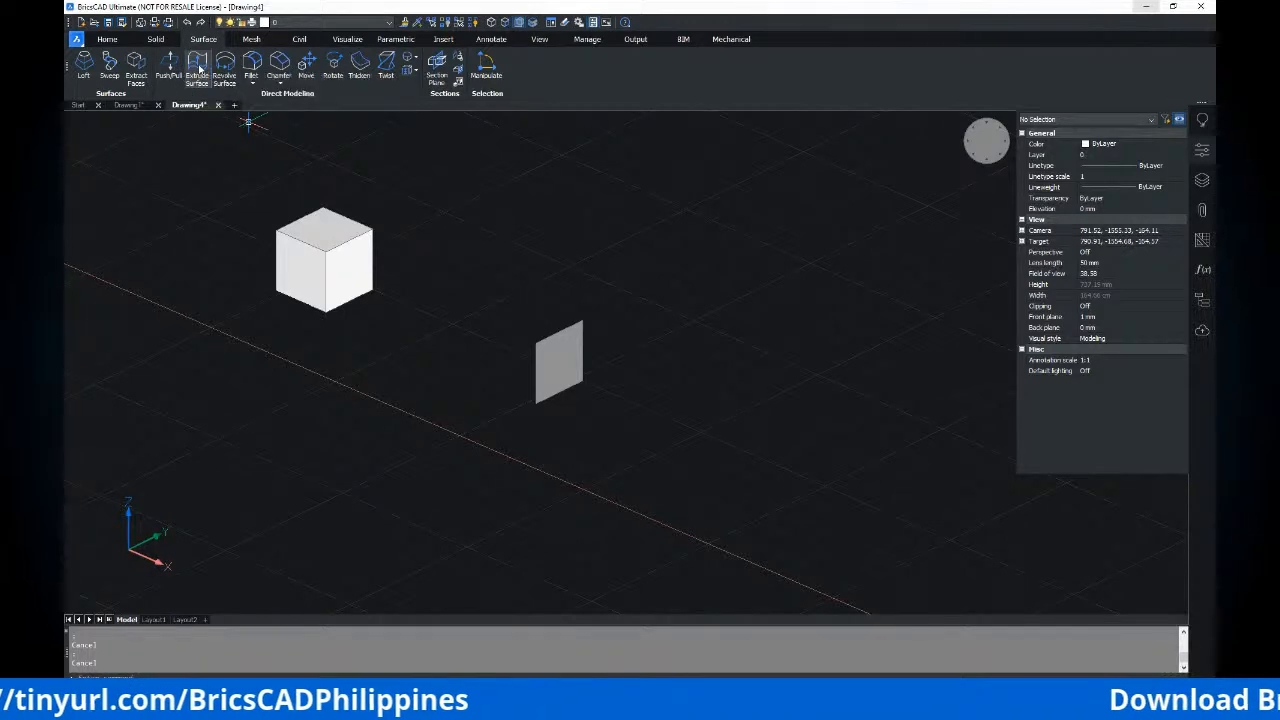
{"action": "scroll", "coordinate": [628, 352], "scroll_direction": "up", "scroll_amount": 2}
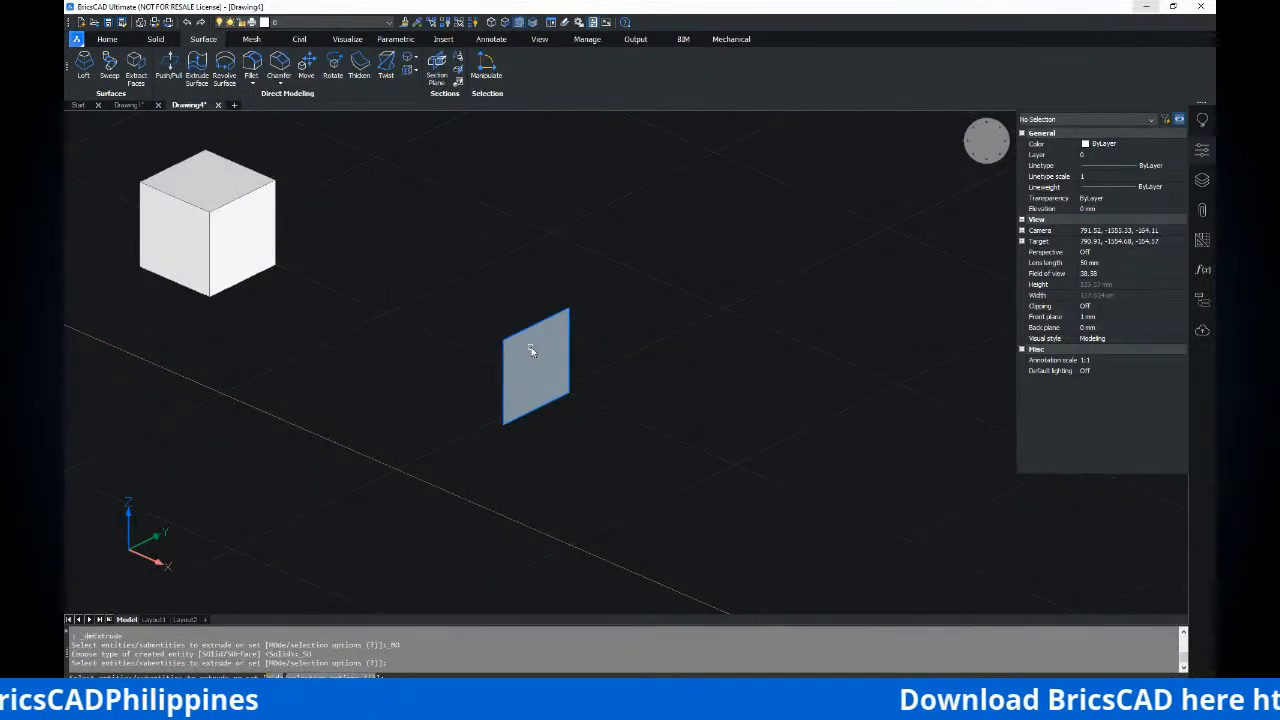
{"action": "left_click", "coordinate": [531, 346]}
{"action": "key", "text": "Return"}
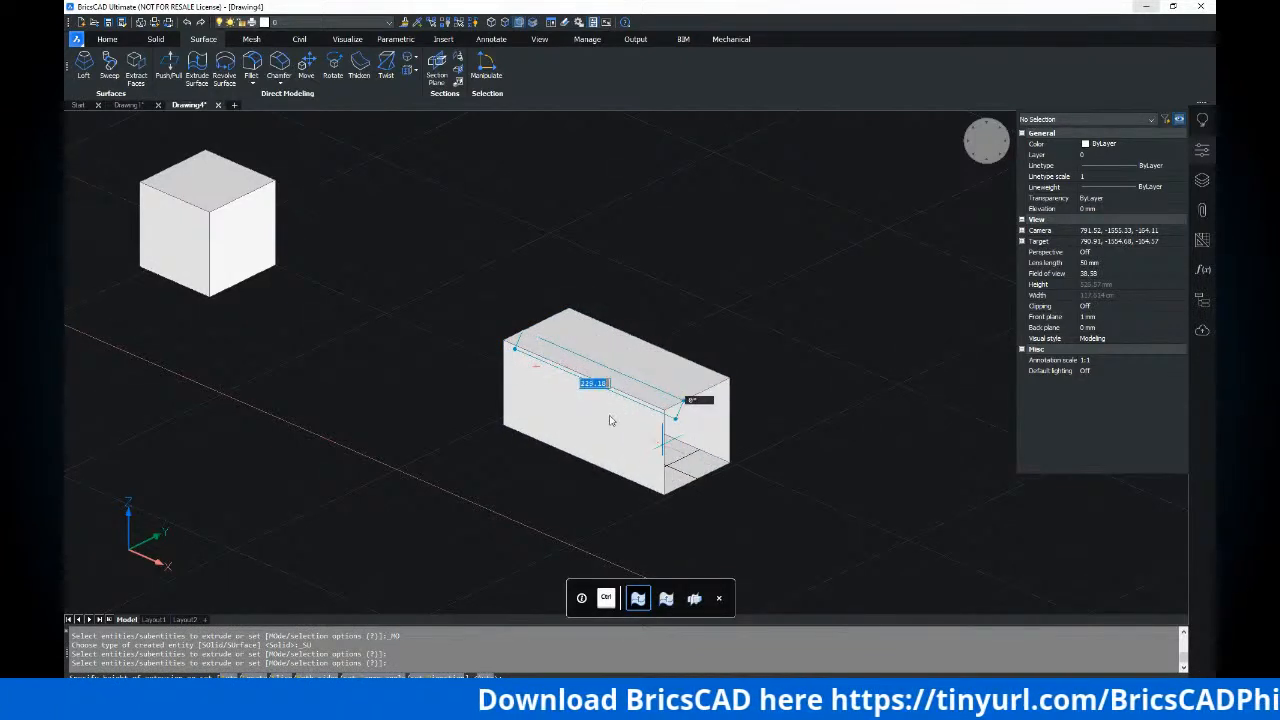
{"action": "middle_click_drag", "start_coordinate": [645, 432], "coordinate": [608, 426], "text": "shift"}
{"action": "scroll", "coordinate": [590, 420], "scroll_direction": "down", "scroll_amount": 2}
{"action": "mouse_move", "coordinate": [446, 188]}
{"action": "middle_mouse_down"}
{"action": "mouse_move", "coordinate": [441, 177]}
{"action": "mouse_move", "coordinate": [446, 198]}
{"action": "middle_mouse_up"}
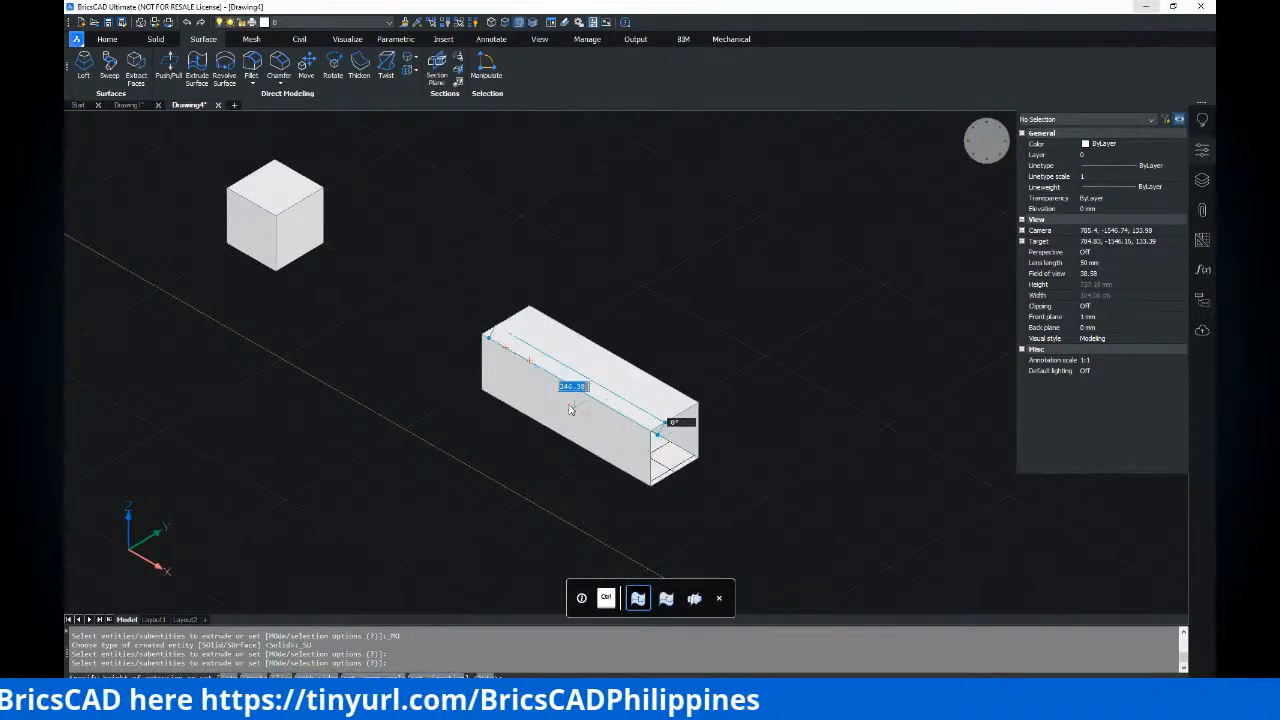
{"action": "scroll", "coordinate": [535, 398], "scroll_direction": "up", "scroll_amount": 2}
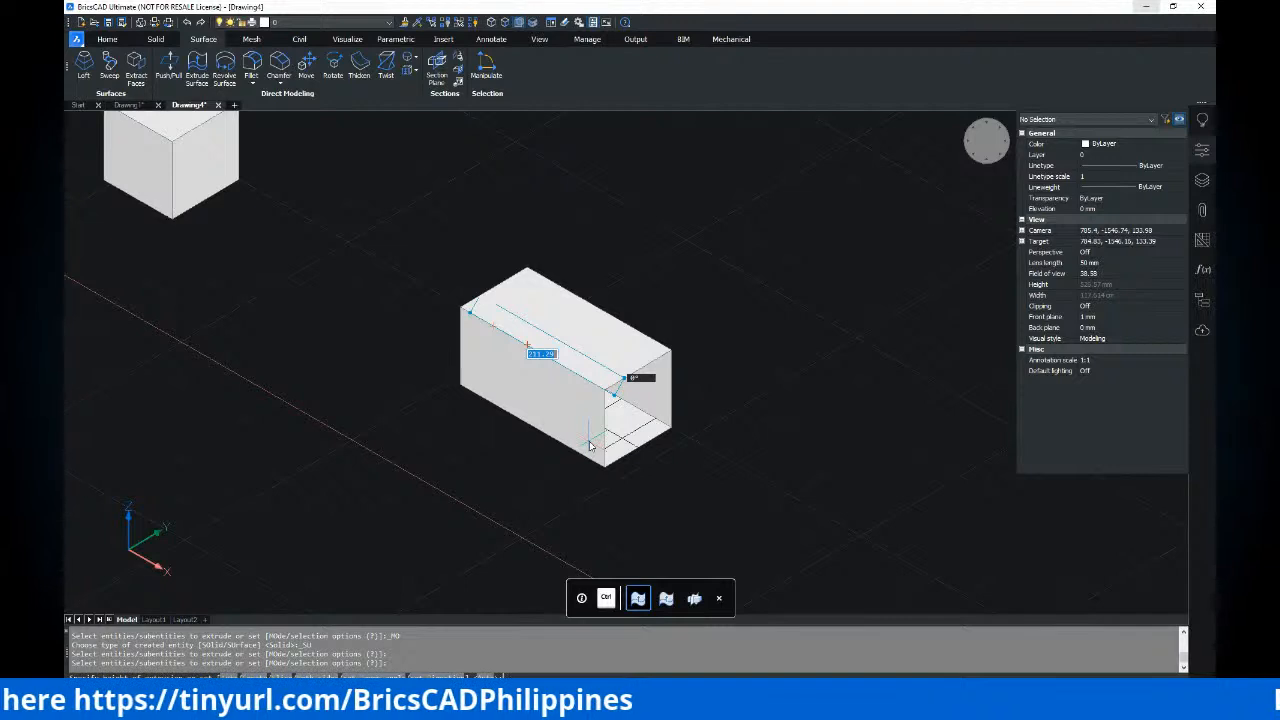
{"action": "key", "text": "Return"}
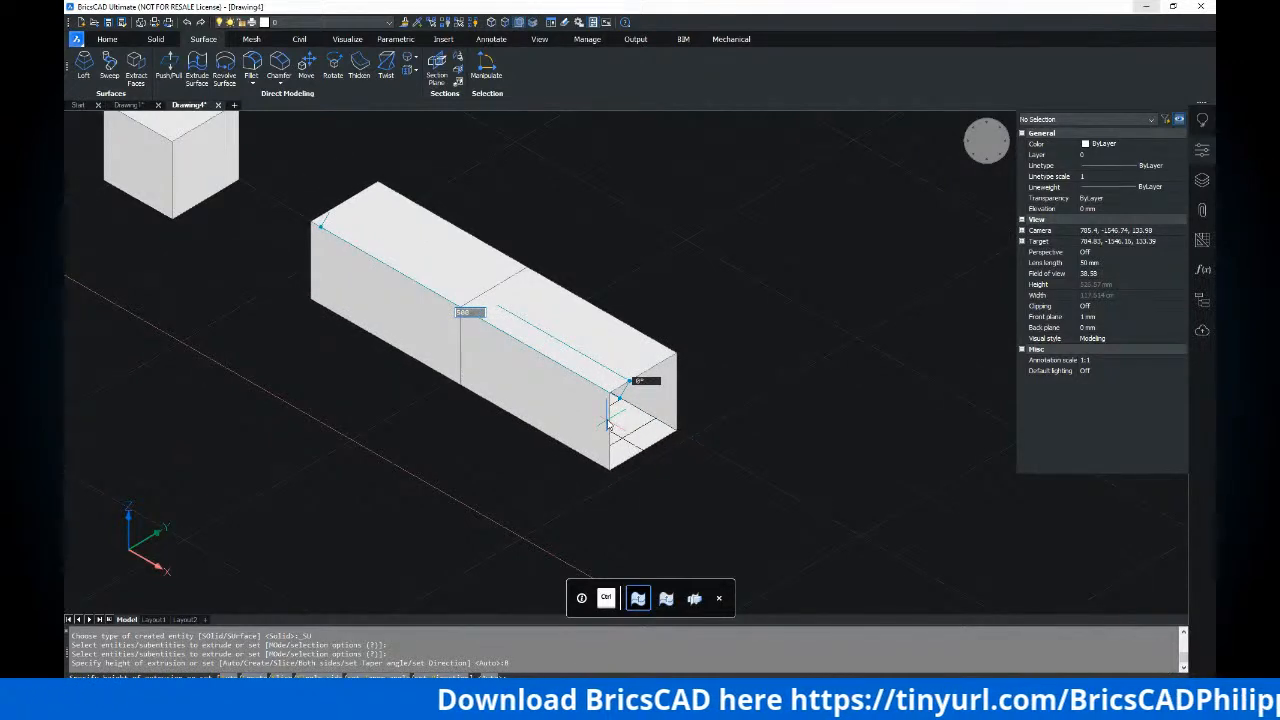
{"action": "key", "text": "Return"}
Move the square region out of the middle of the extruded tube to a spot beyond its open end
{"action": "mouse_move", "coordinate": [594, 428]}
{"action": "middle_mouse_down", "text": "shift"}
{"action": "mouse_move", "coordinate": [401, 359]}
{"action": "mouse_move", "coordinate": [551, 406]}
{"action": "mouse_move", "coordinate": [466, 266]}
{"action": "middle_mouse_up", "text": "shift"}
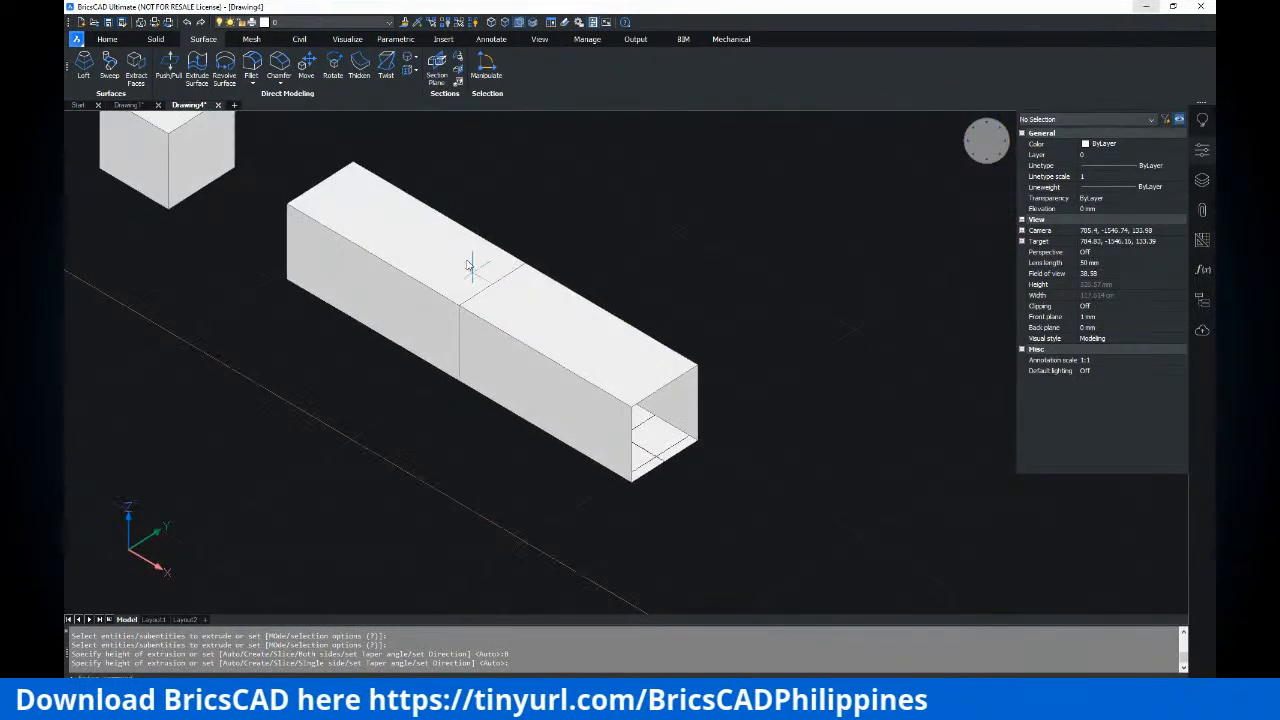
{"action": "left_click_drag", "start_coordinate": [437, 166], "coordinate": [540, 492]}
{"action": "mouse_move", "coordinate": [466, 280]}
{"action": "middle_mouse_down", "text": "shift"}
{"action": "mouse_move", "coordinate": [609, 303]}
{"action": "mouse_move", "coordinate": [469, 291]}
{"action": "mouse_move", "coordinate": [496, 311]}
{"action": "mouse_move", "coordinate": [462, 286]}
{"action": "middle_mouse_up", "text": "shift"}
{"action": "type", "text": "m"}
{"action": "key", "text": "Return"}
{"action": "left_click", "coordinate": [486, 262]}
{"action": "middle_click_drag", "start_coordinate": [586, 322], "coordinate": [354, 223]}
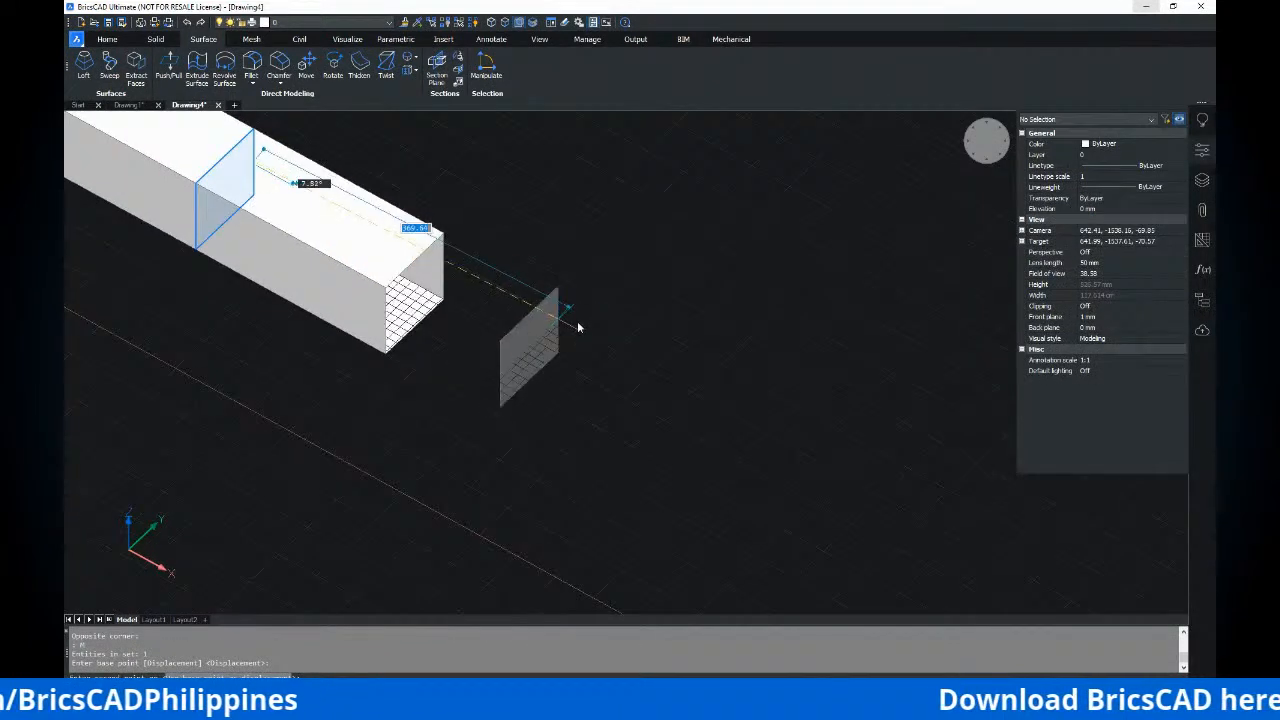
{"action": "left_click", "coordinate": [663, 362]}
{"action": "scroll", "coordinate": [568, 329], "scroll_direction": "down", "scroll_amount": 3}
{"action": "middle_click_drag", "start_coordinate": [535, 327], "coordinate": [562, 354]}
{"action": "key", "text": "Escape"}
{"action": "key", "text": "Escape"}
{"action": "scroll", "coordinate": [400, 243], "scroll_direction": "up", "scroll_amount": 3}
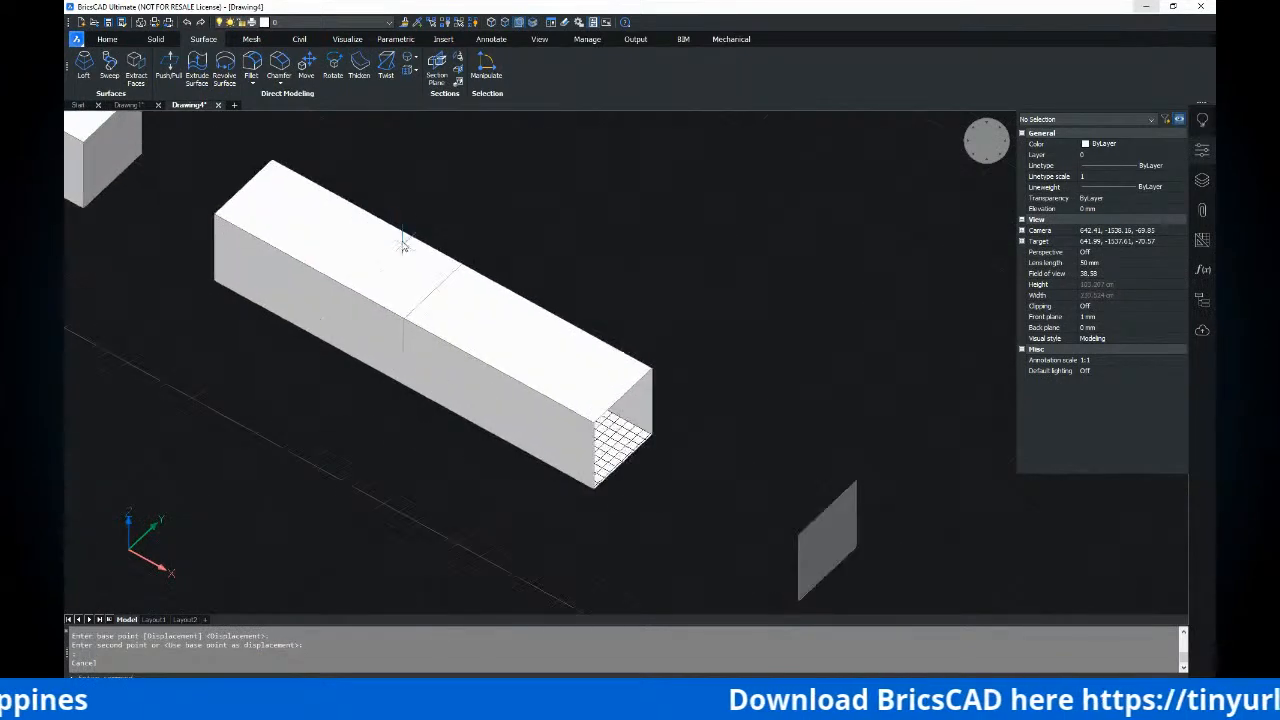
Examine the hollow extruded surface, its source region and the free space beyond them in relation to the pipes
{"action": "mouse_move", "coordinate": [424, 334]}
{"action": "middle_mouse_down", "text": "shift"}
{"action": "mouse_move", "coordinate": [825, 348]}
{"action": "mouse_move", "coordinate": [426, 321]}
{"action": "middle_mouse_up", "text": "shift"}
{"action": "scroll", "coordinate": [453, 318], "scroll_direction": "down", "scroll_amount": 3}
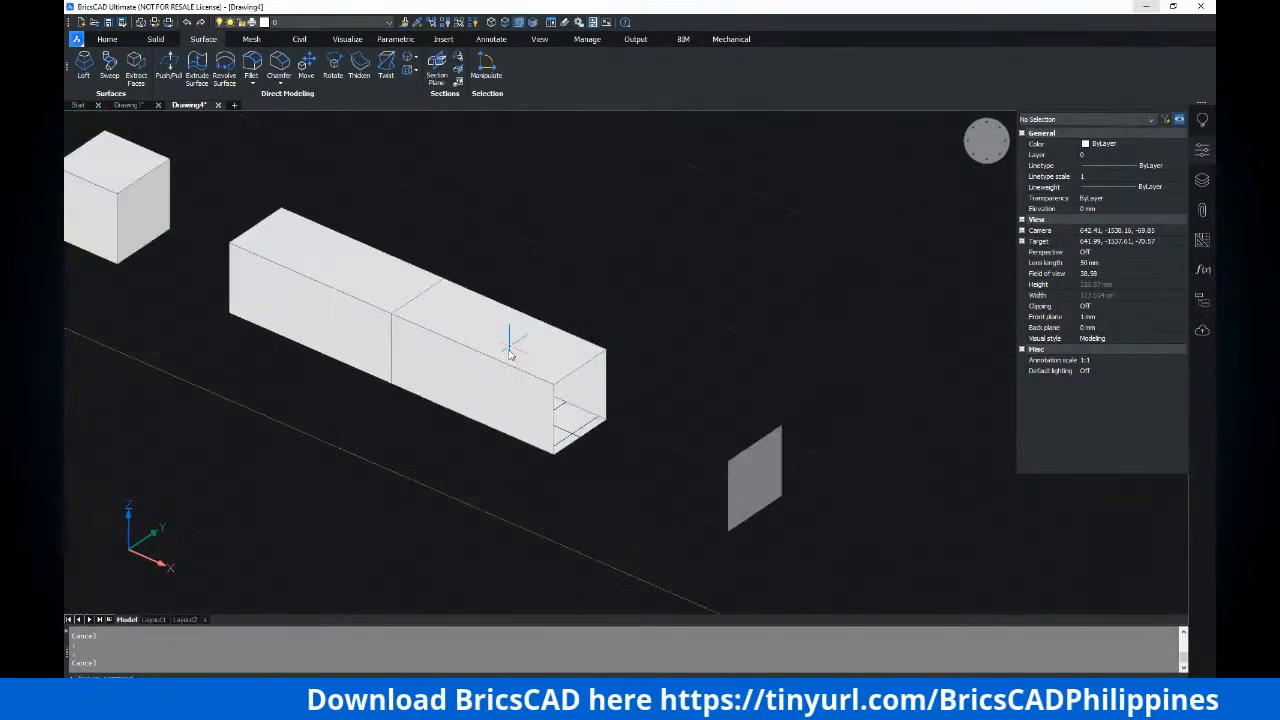
{"action": "scroll", "coordinate": [510, 350], "scroll_direction": "down", "scroll_amount": 3}
{"action": "scroll", "coordinate": [510, 360], "scroll_direction": "up", "scroll_amount": 4}
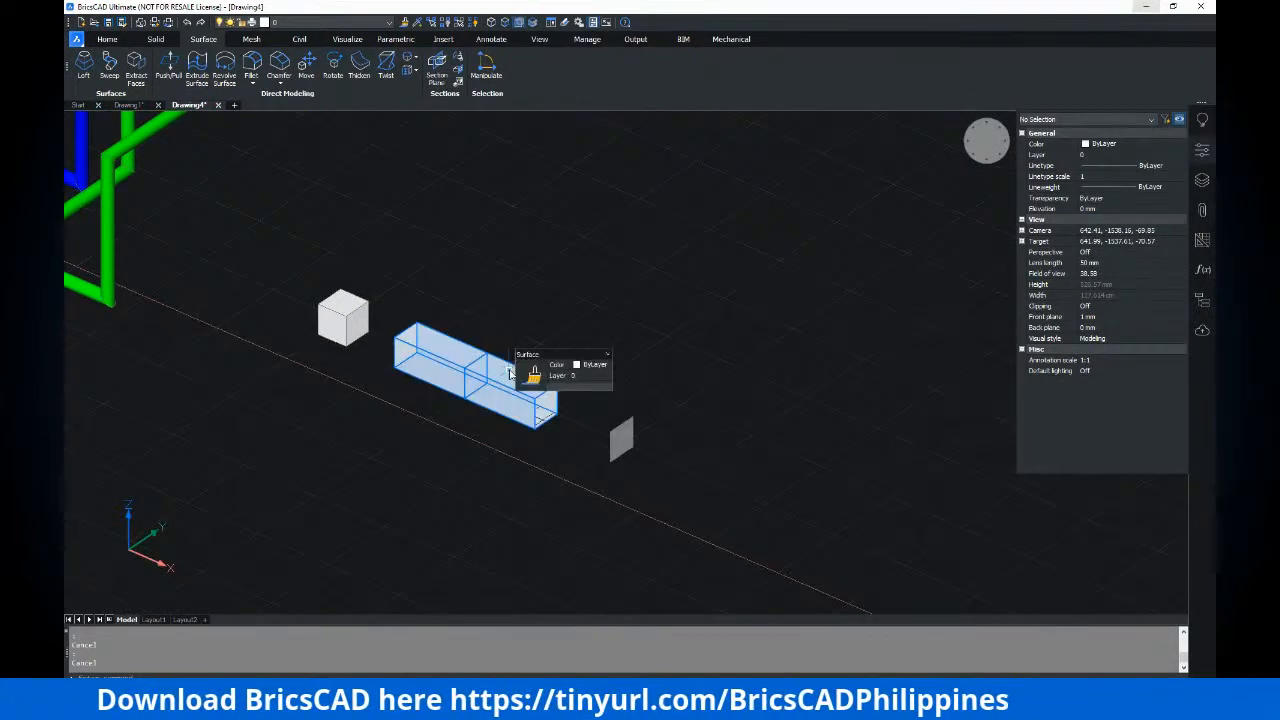
{"action": "middle_click_drag", "start_coordinate": [510, 373], "coordinate": [561, 348]}
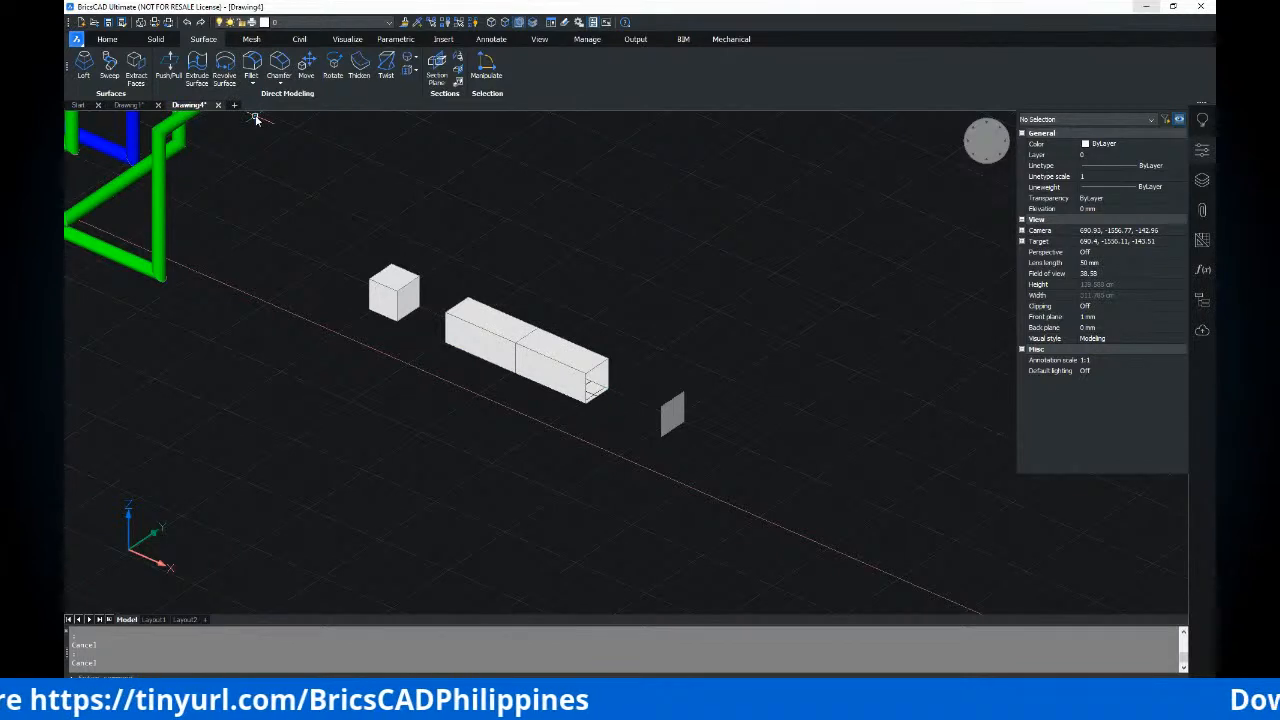
{"action": "scroll", "coordinate": [371, 194], "scroll_direction": "down", "scroll_amount": 2}
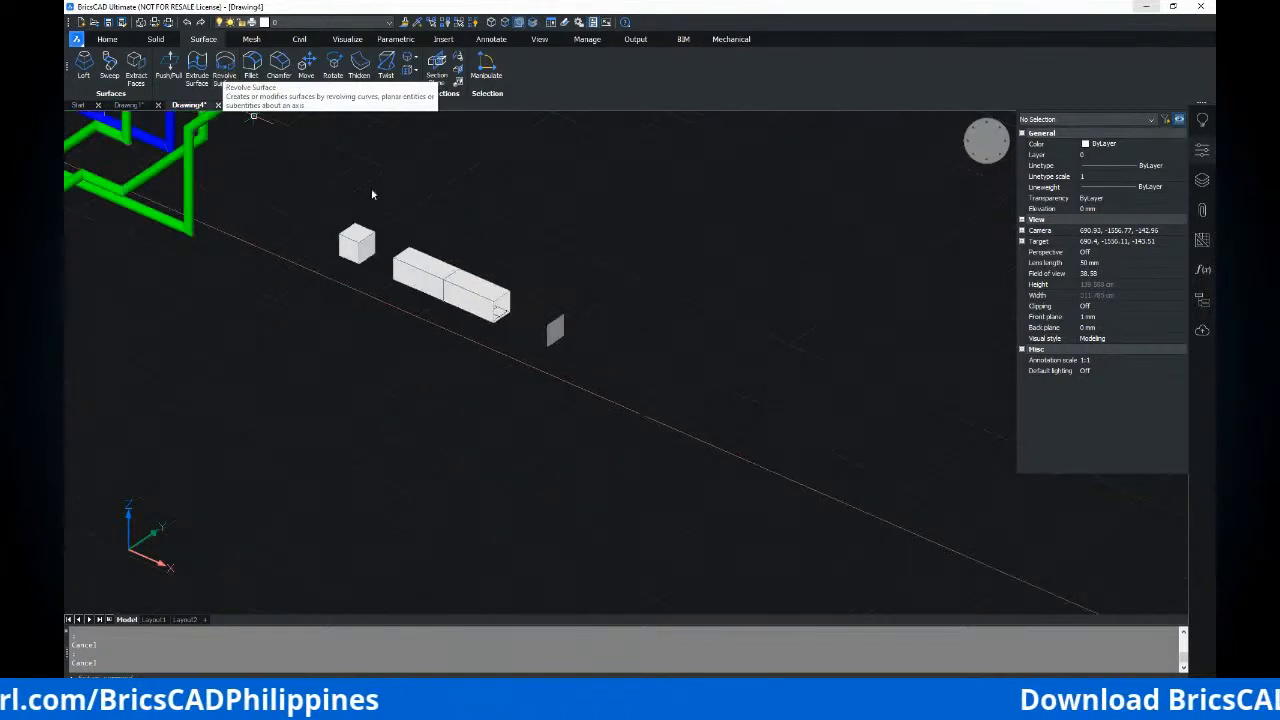
{"action": "middle_click_drag", "start_coordinate": [424, 246], "coordinate": [560, 244]}
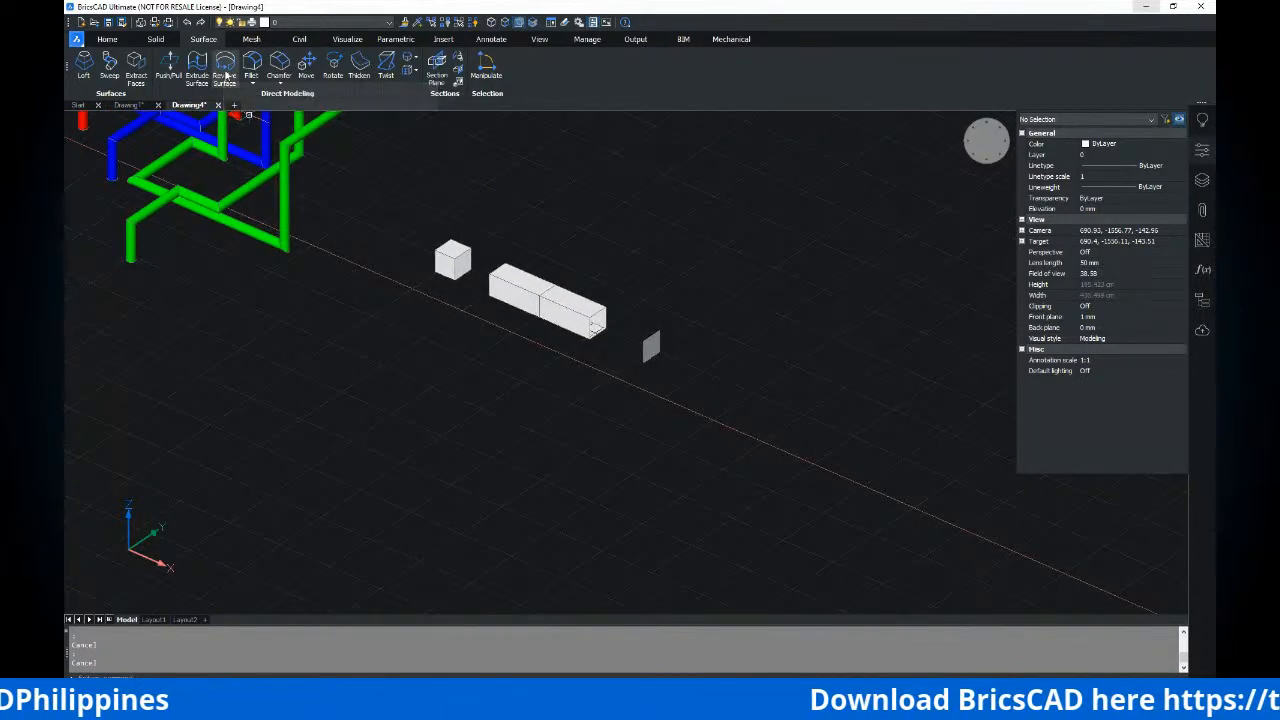
{"action": "scroll", "coordinate": [431, 287], "scroll_direction": "down", "scroll_amount": 3}
{"action": "scroll", "coordinate": [662, 430], "scroll_direction": "down", "scroll_amount": 1}
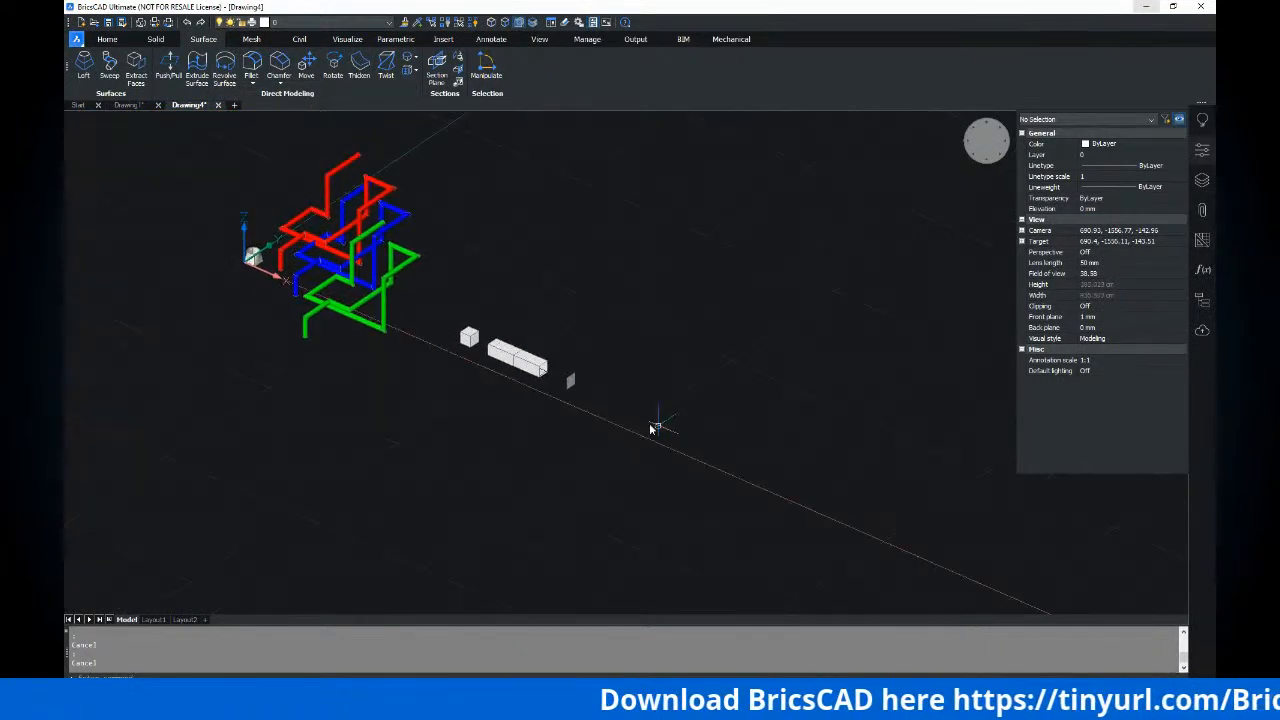
{"action": "scroll", "coordinate": [615, 425], "scroll_direction": "up", "scroll_amount": 2}
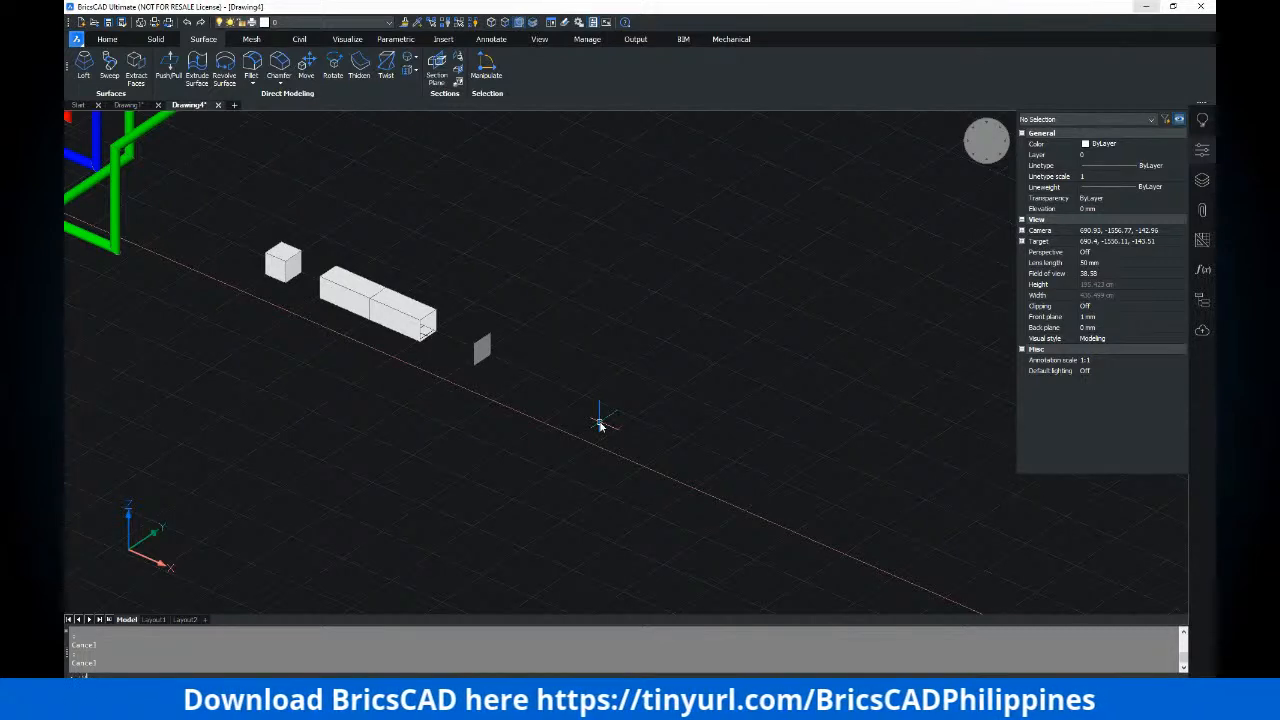
Switch the model to the Top view, showing the empty area beyond the square region
{"action": "key", "text": "Return"}
{"action": "type", "text": "T"}
{"action": "key", "text": "Return"}
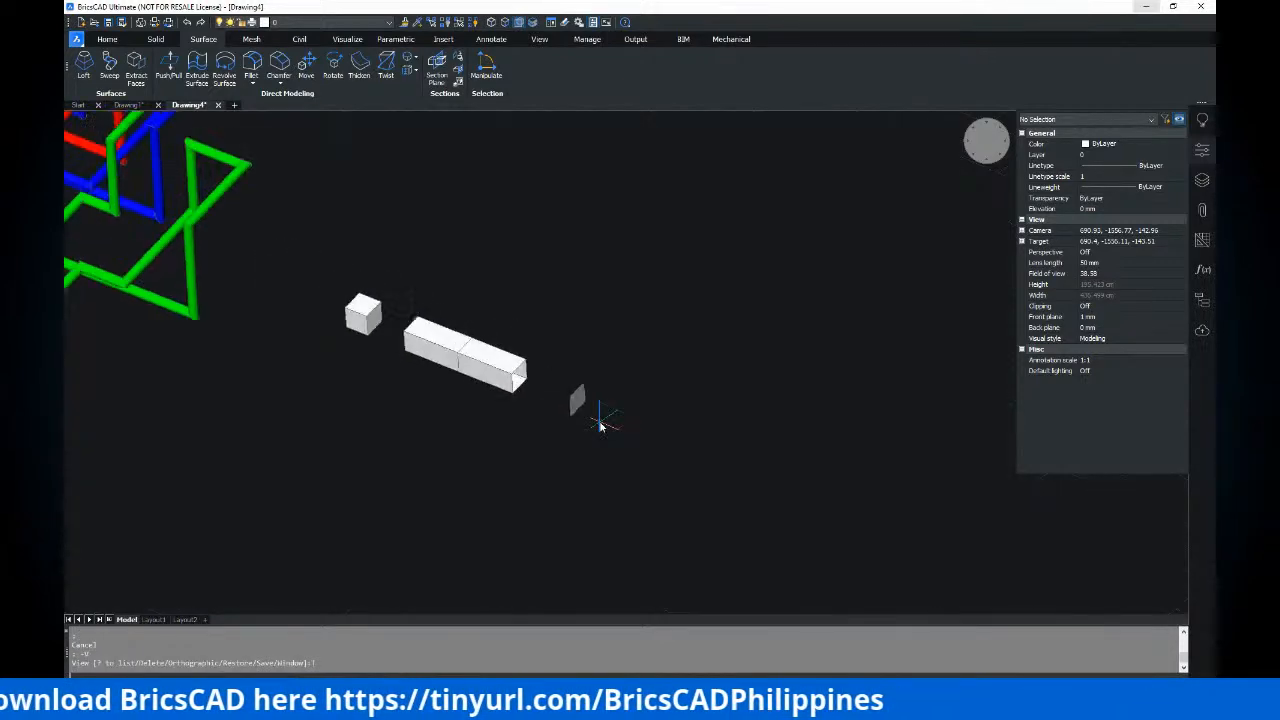
{"action": "scroll", "coordinate": [759, 366], "scroll_direction": "down", "scroll_amount": 2}
{"action": "middle_click_drag", "start_coordinate": [759, 366], "coordinate": [465, 357]}
{"action": "middle_click_drag", "start_coordinate": [668, 395], "coordinate": [657, 391]}
{"action": "scroll", "coordinate": [625, 371], "scroll_direction": "up", "scroll_amount": 2}
{"action": "key", "text": "Escape"}
{"action": "middle_click_drag", "start_coordinate": [634, 317], "coordinate": [569, 328]}
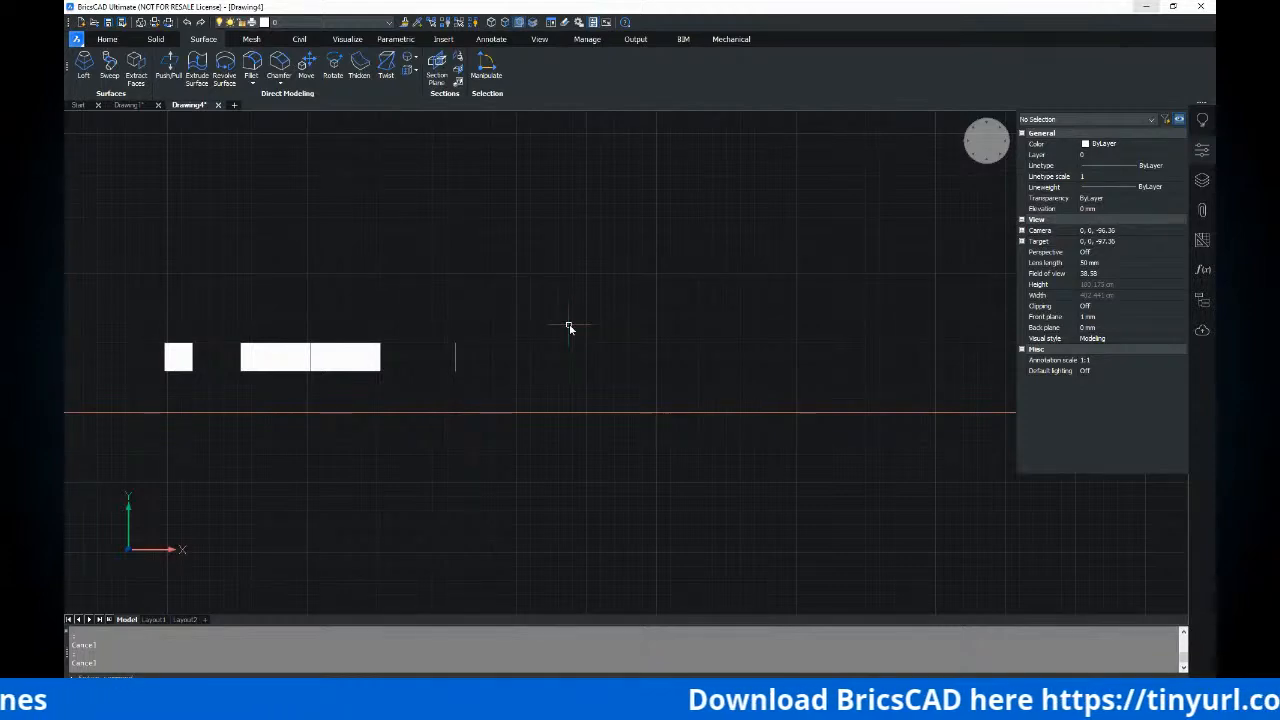
Draw a single straight line parallel to the Y axis in the empty area beyond the square region
{"action": "left_click", "coordinate": [591, 396]}
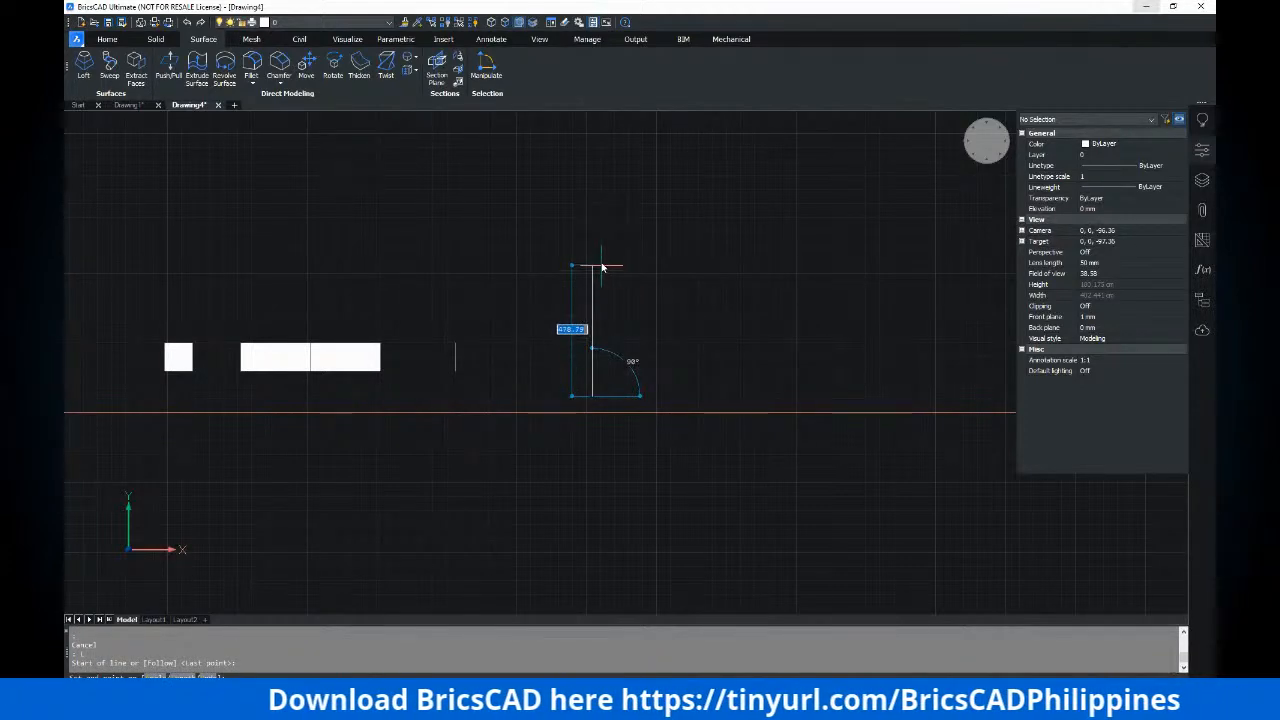
{"action": "left_click", "coordinate": [597, 293]}
{"action": "scroll", "coordinate": [636, 325], "scroll_direction": "up", "scroll_amount": 3}
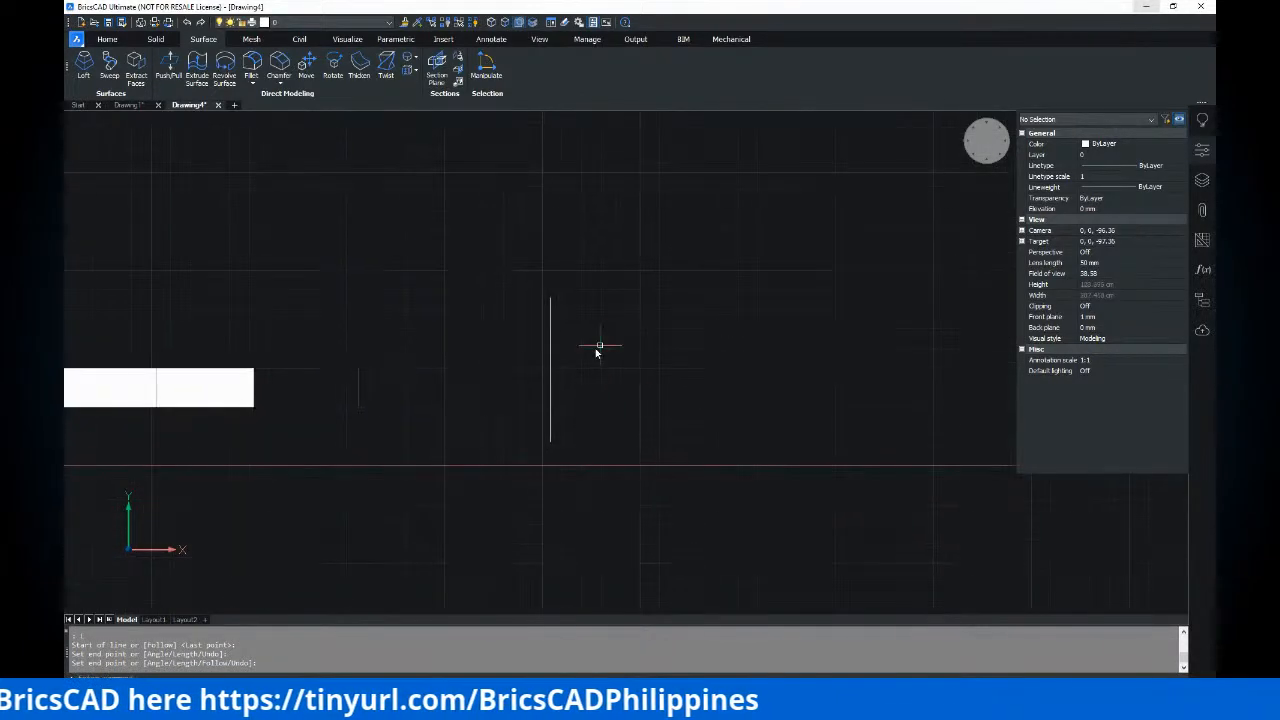
{"action": "scroll", "coordinate": [577, 357], "scroll_direction": "up", "scroll_amount": 2}
{"action": "key", "text": "Escape"}
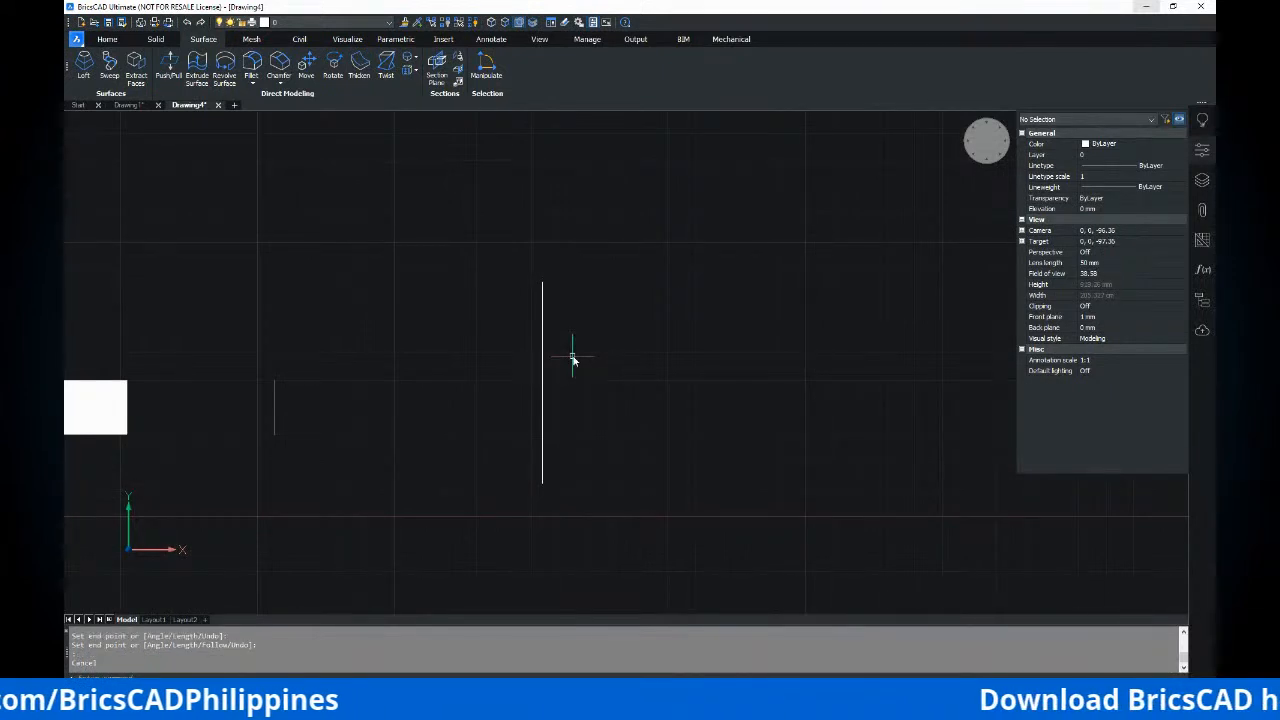
{"action": "key", "text": "Escape"}
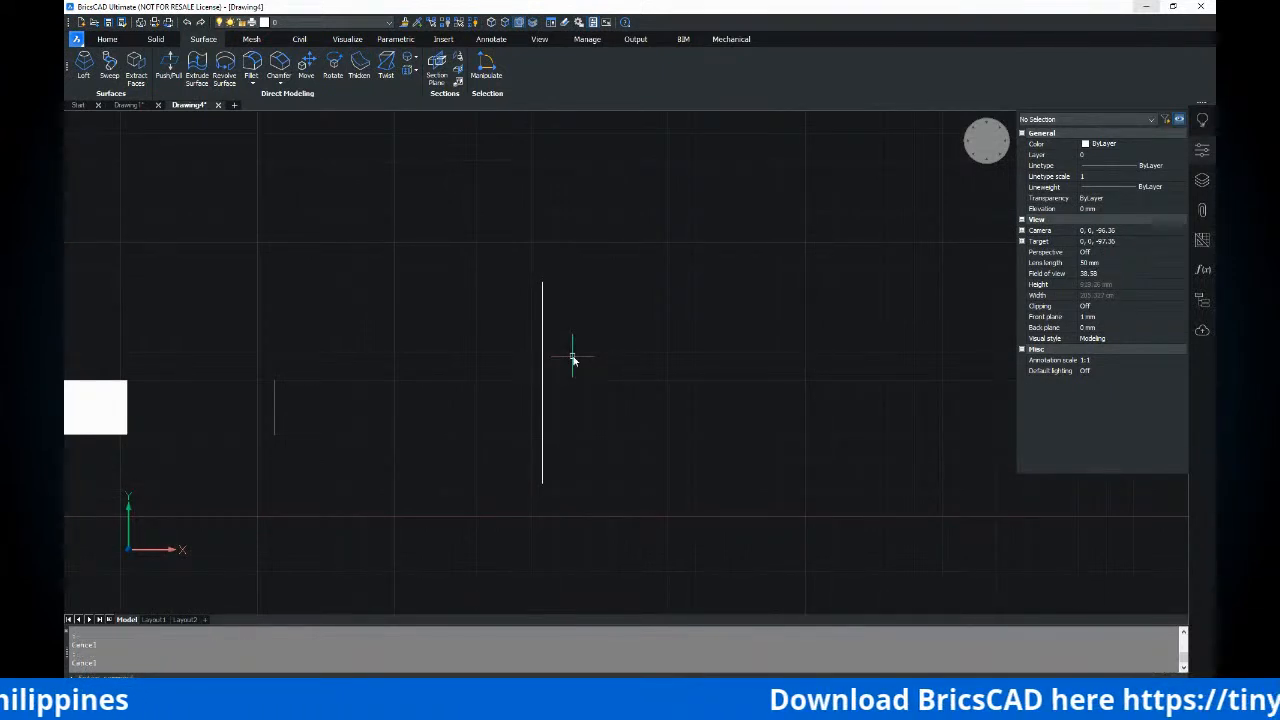
{"action": "scroll", "coordinate": [571, 357], "scroll_direction": "up", "scroll_amount": 2}
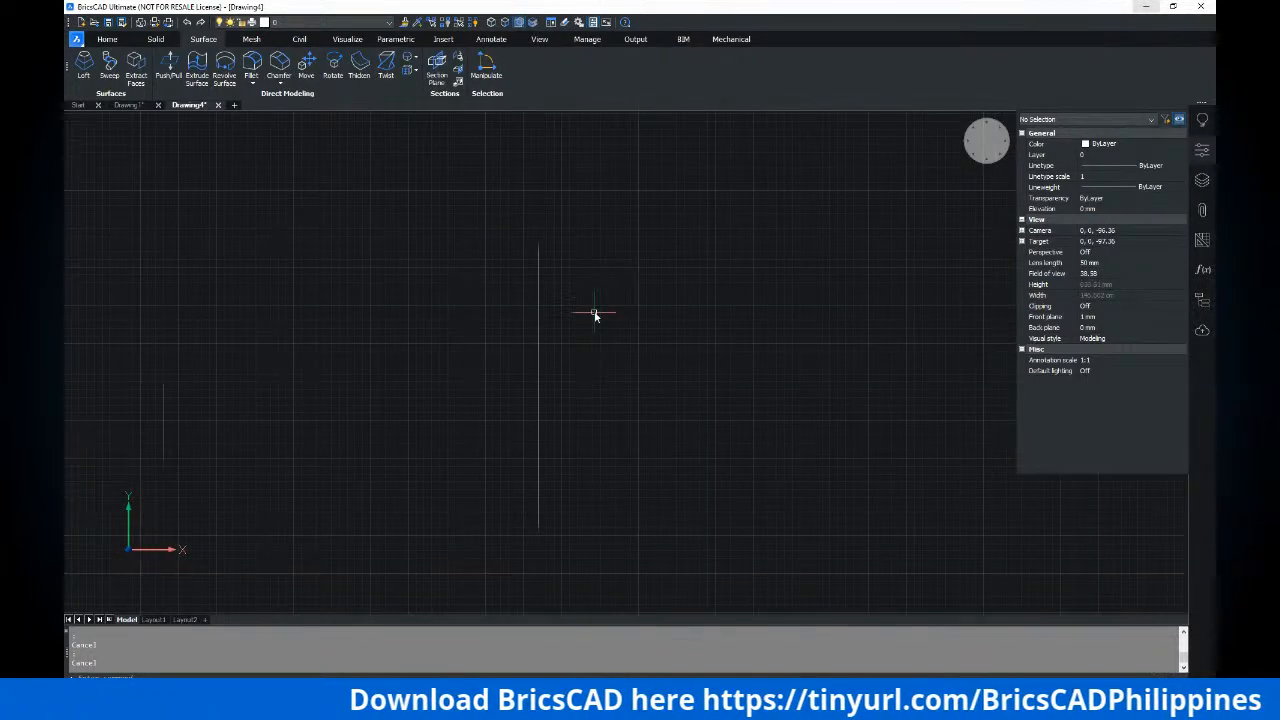
{"action": "type", "text": "pl"}
{"action": "key", "text": "Return"}
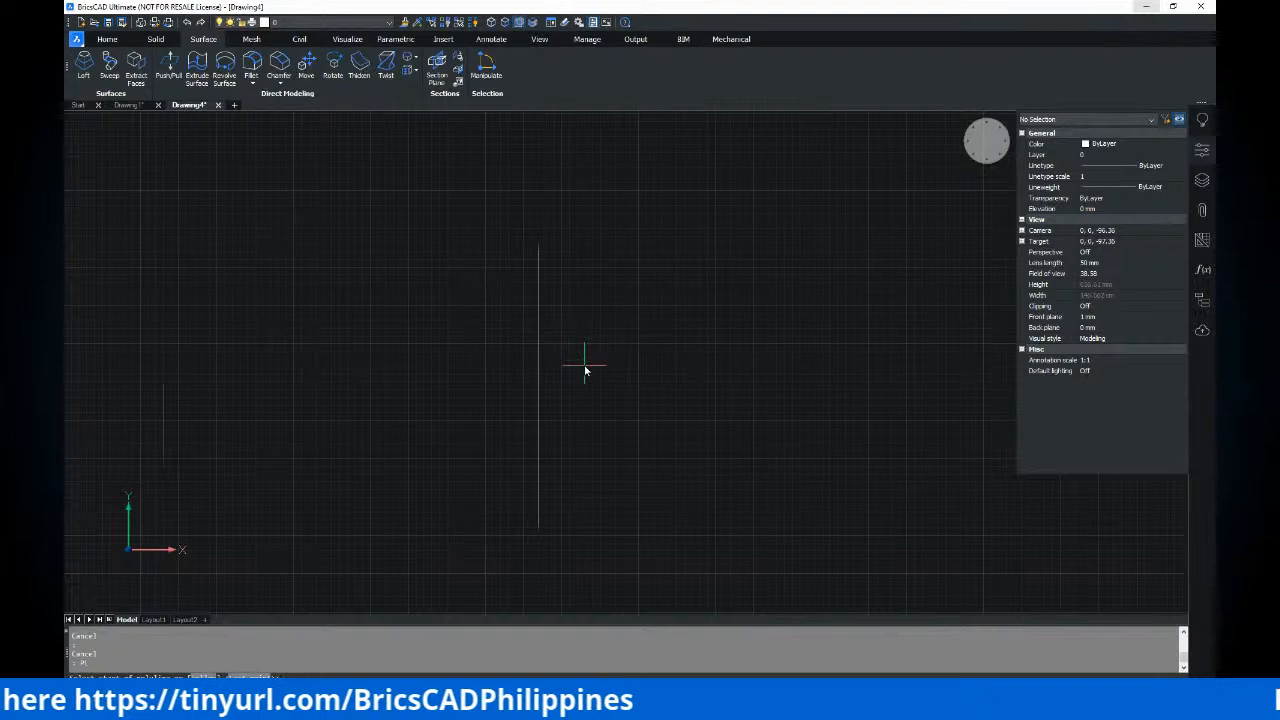
{"action": "left_click", "coordinate": [566, 374]}
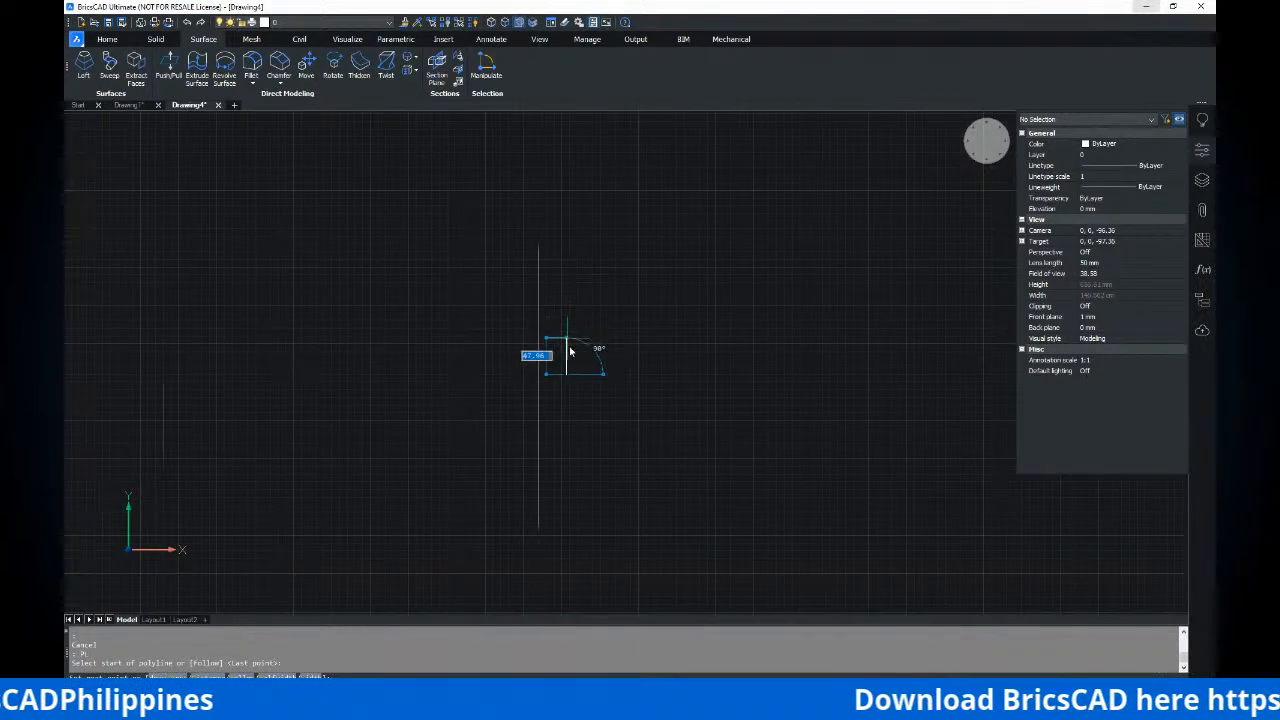
{"action": "key", "text": "Escape"}
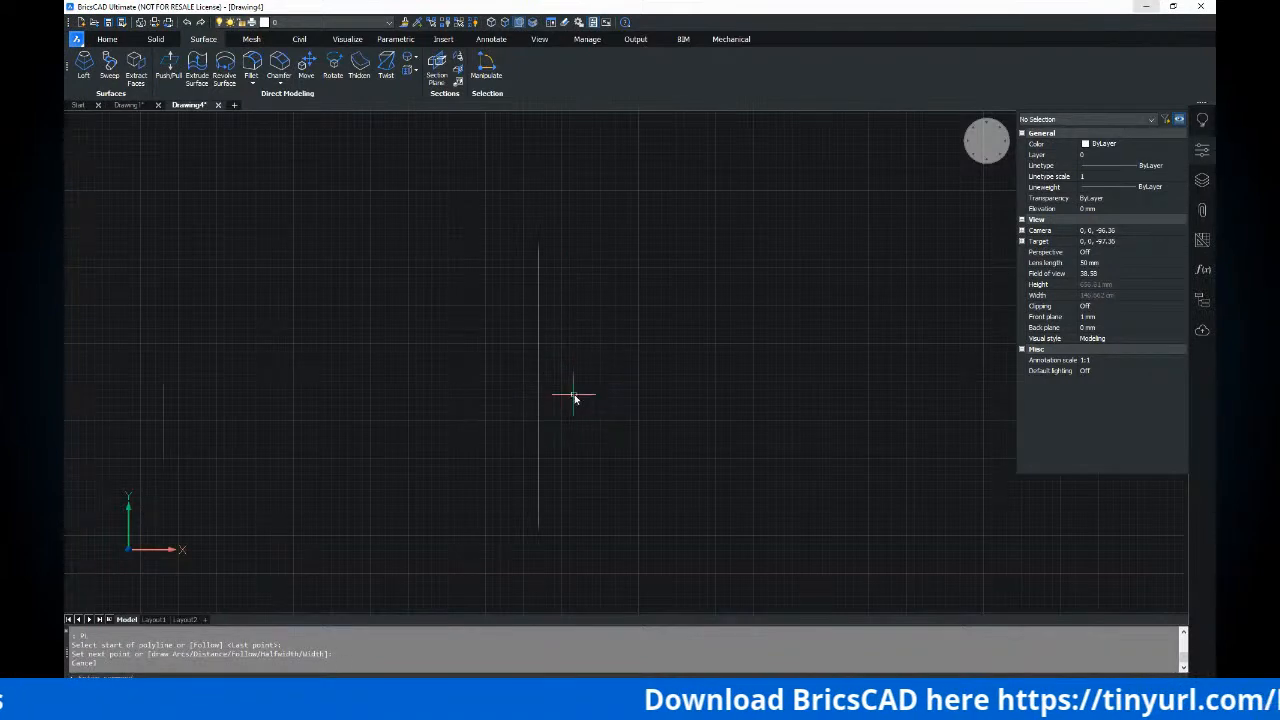
Begin a polyline close beside the line with a long parallel segment, a short perpendicular segment outward and a short segment back up
{"action": "scroll", "coordinate": [583, 377], "scroll_direction": "down", "scroll_amount": 2}
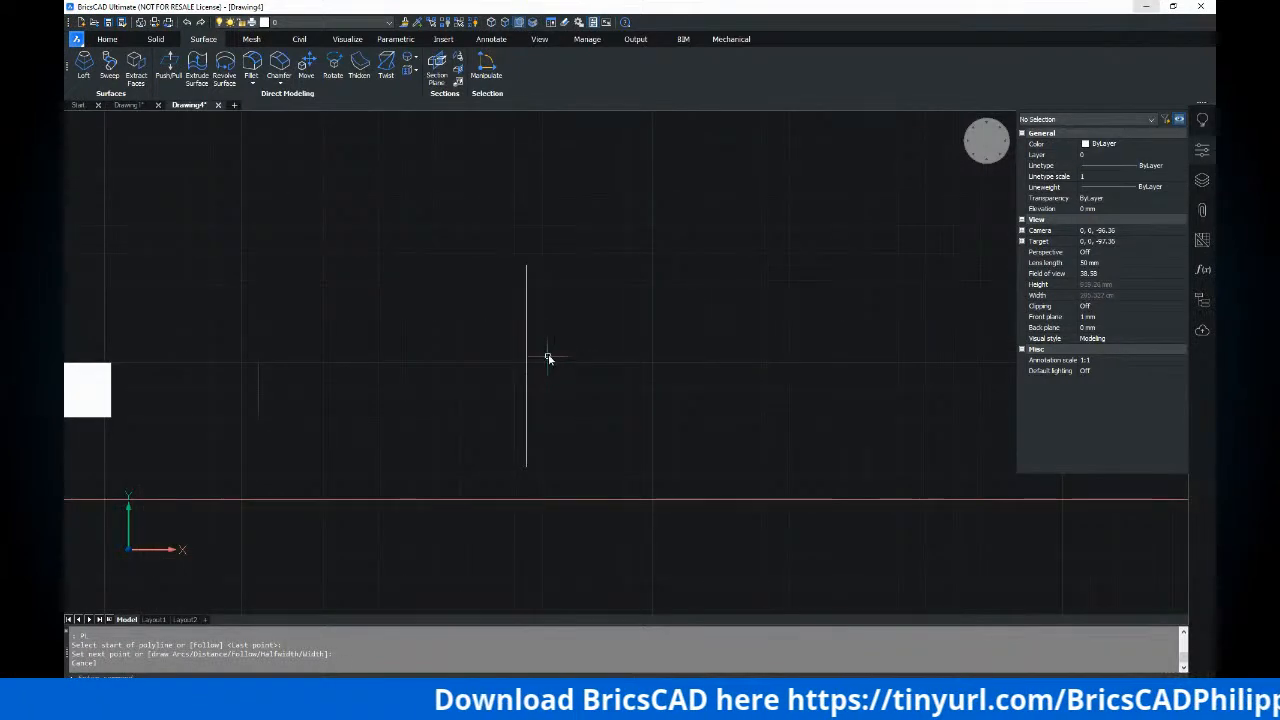
{"action": "key", "text": "Return"}
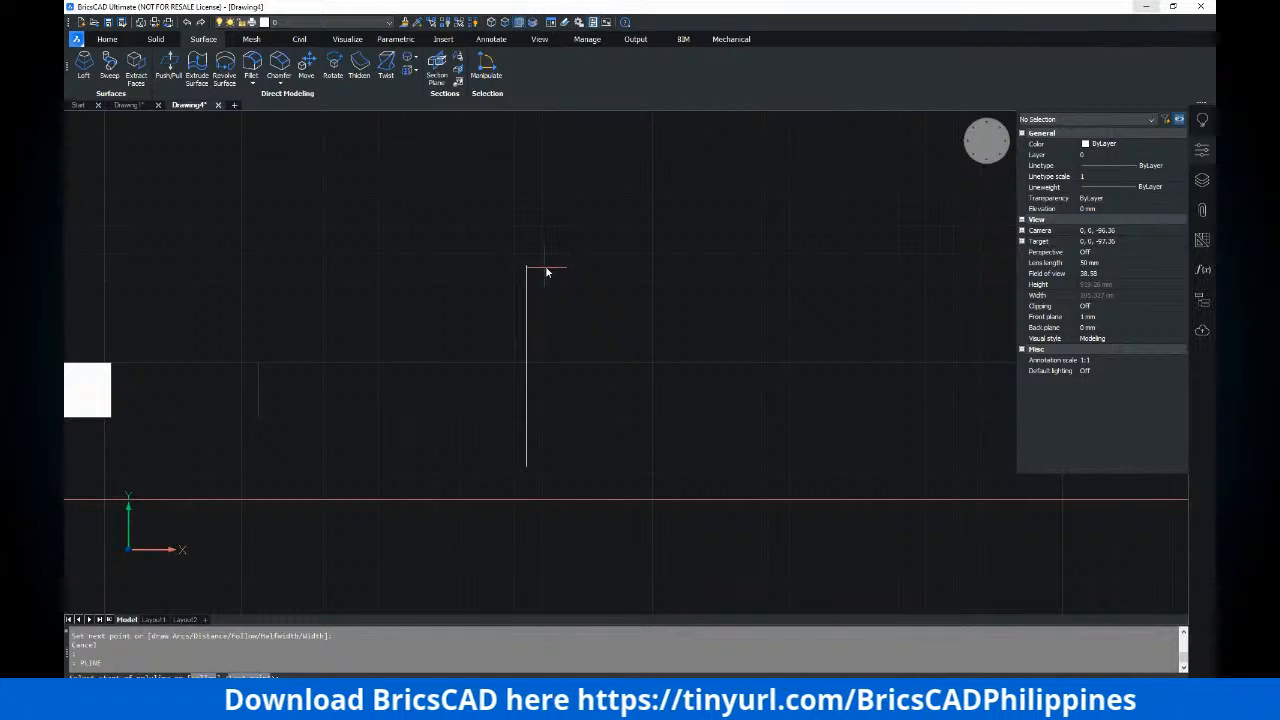
{"action": "left_click", "coordinate": [546, 272]}
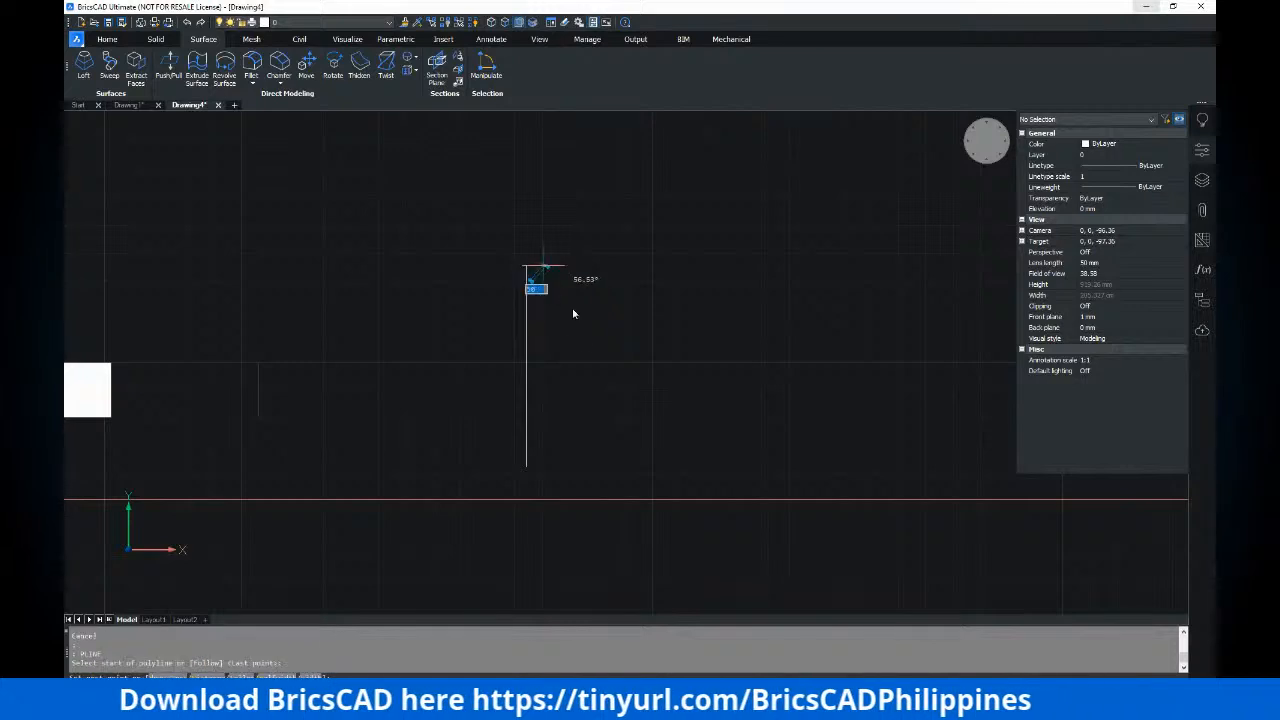
{"action": "left_click", "coordinate": [547, 362]}
{"action": "scroll", "coordinate": [583, 360], "scroll_direction": "up", "scroll_amount": 3}
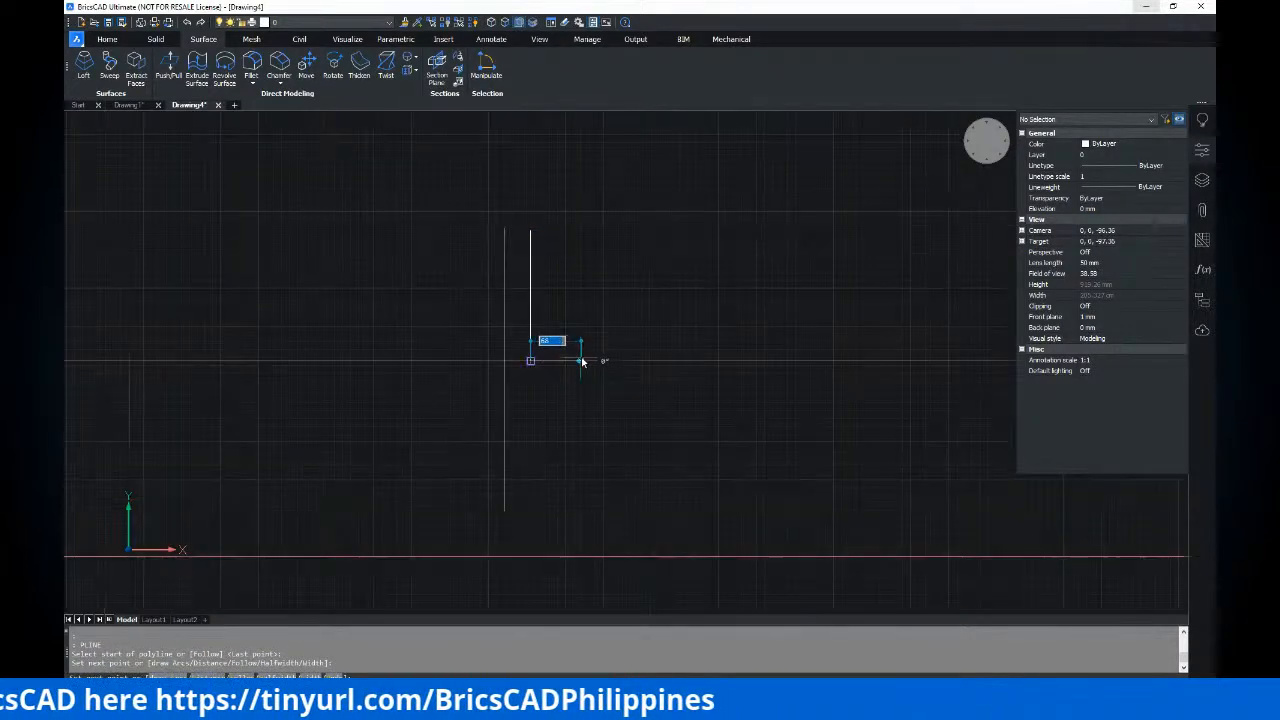
{"action": "left_click", "coordinate": [543, 362]}
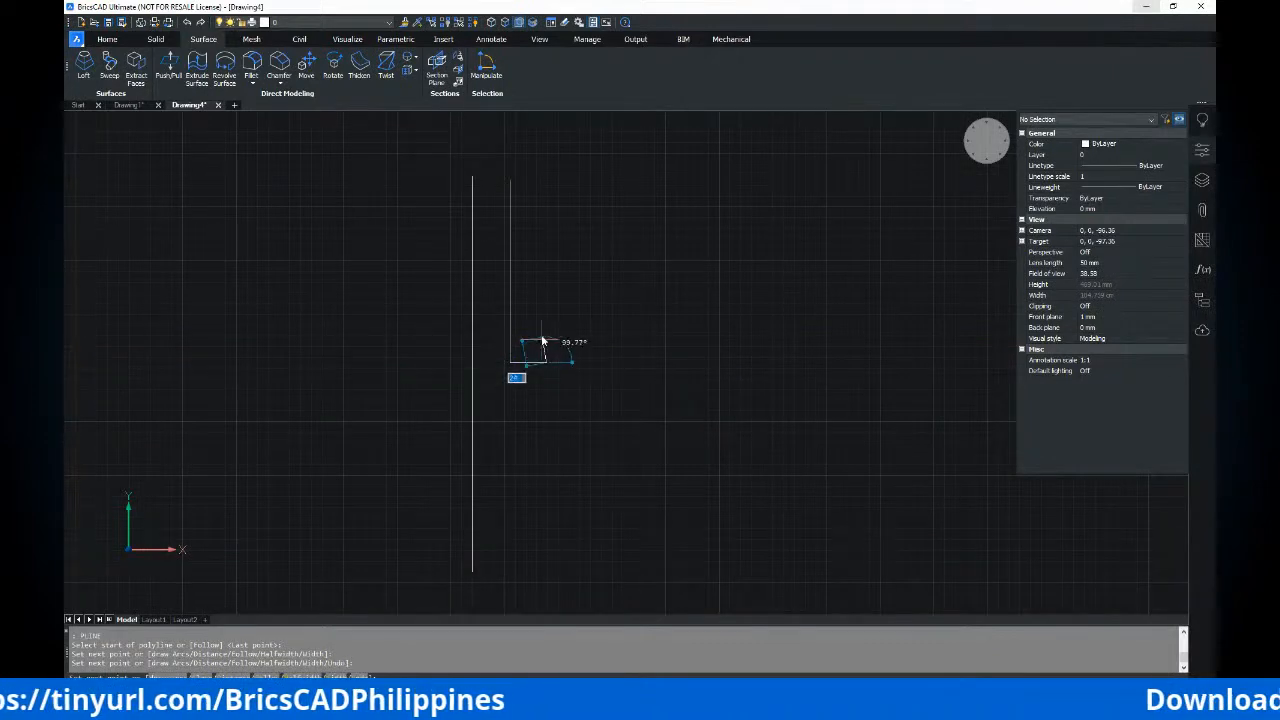
{"action": "left_click", "coordinate": [545, 330]}
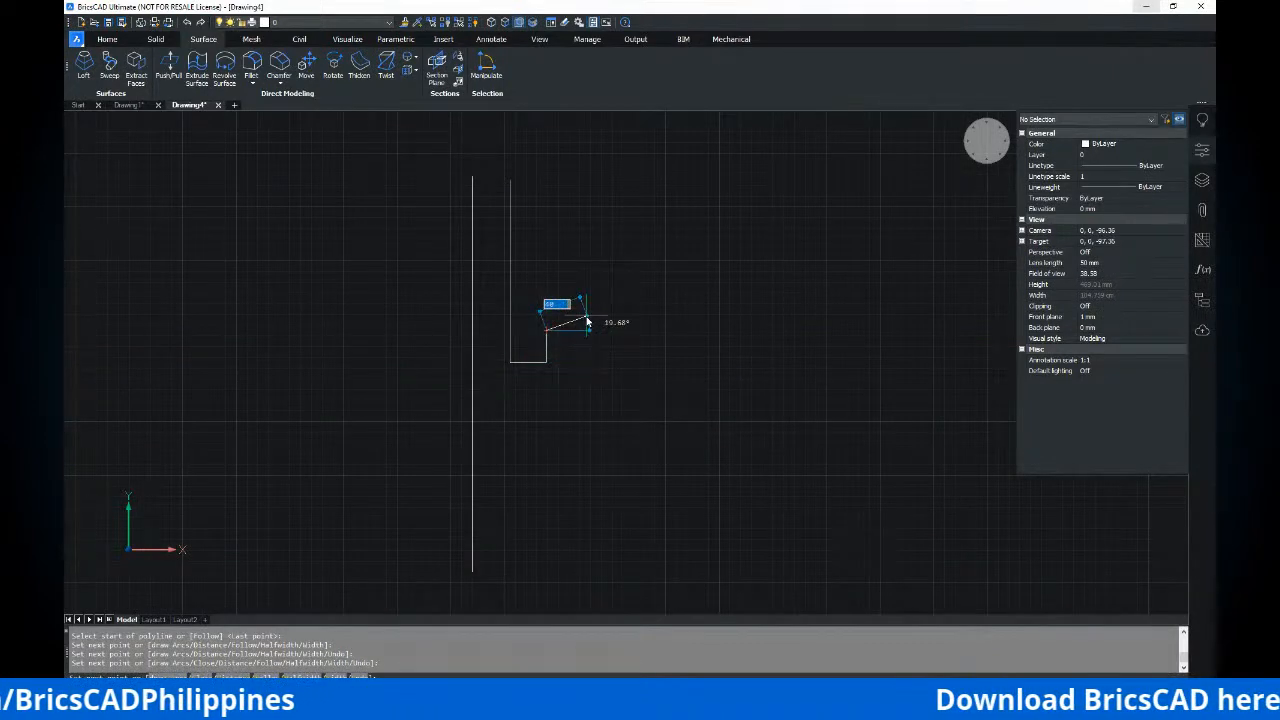
Continue the polyline with a small rounding arc and a large bowl-shaped arc ending level with its starting point, and finish it
{"action": "type", "text": "a"}
{"action": "key", "text": "Return"}
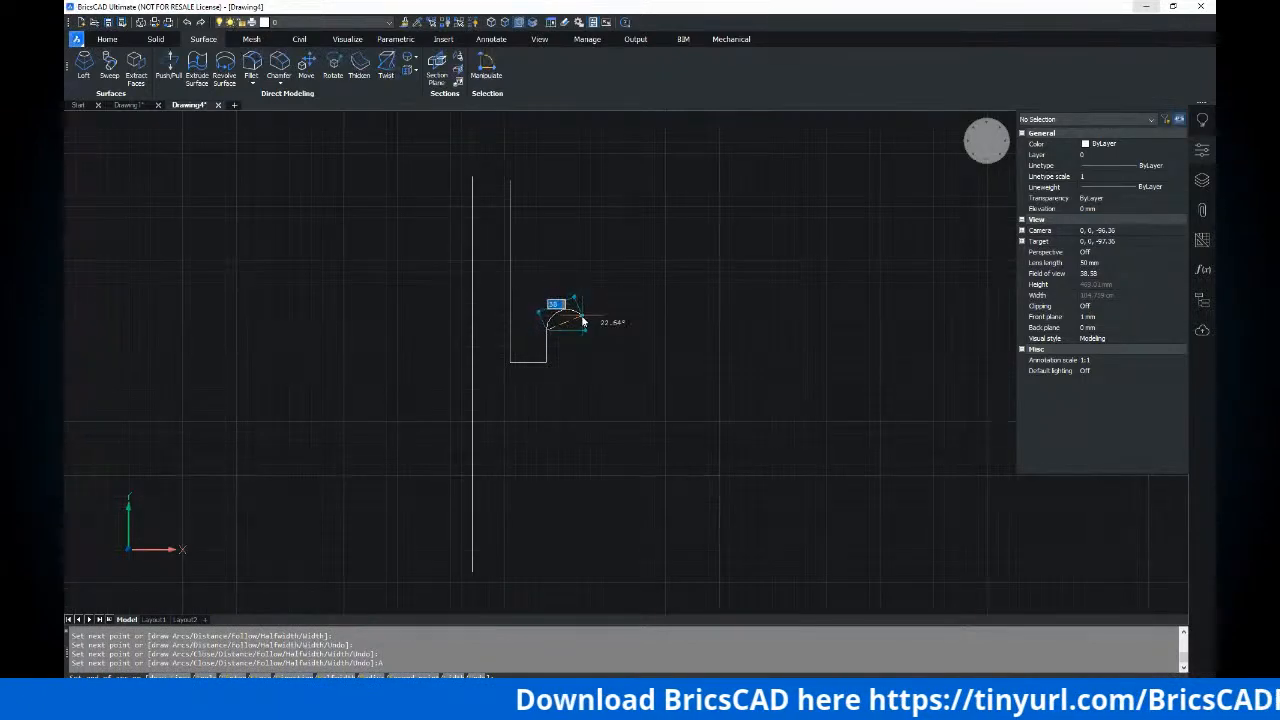
{"action": "key", "text": "ctrl+z"}
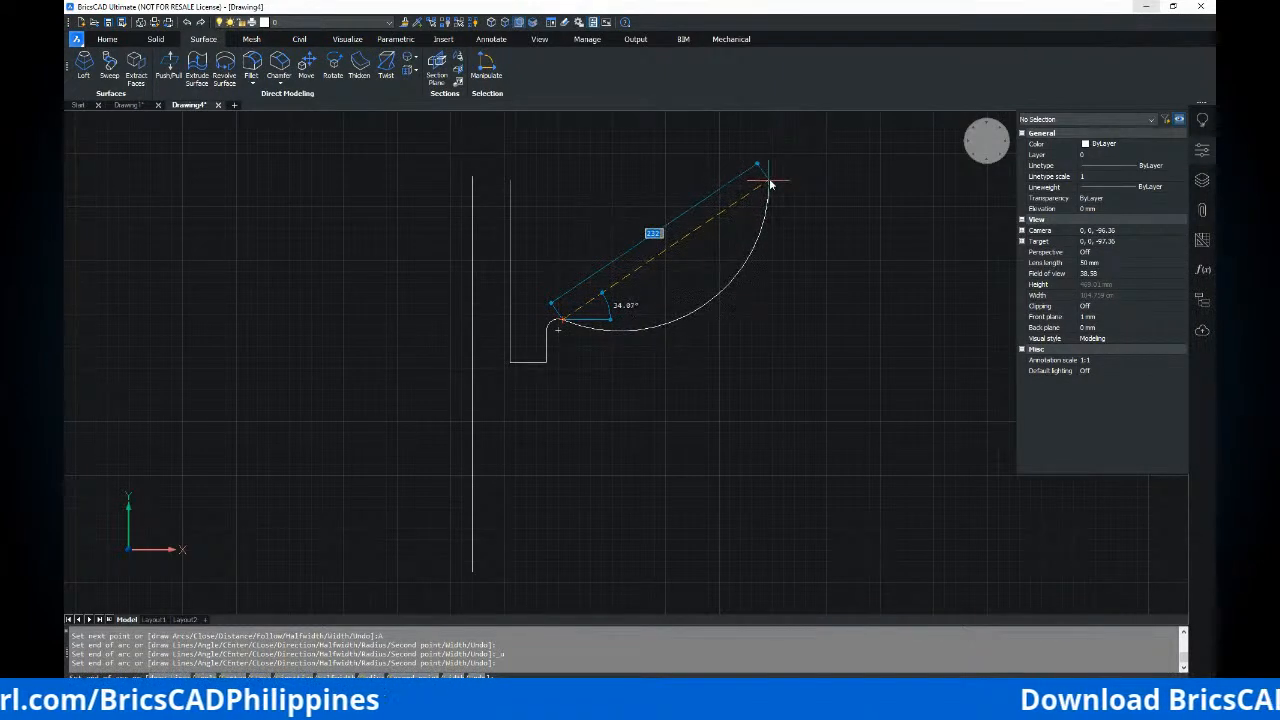
{"action": "left_click", "coordinate": [772, 175]}
{"action": "key", "text": "Return"}
{"action": "key", "text": "Return"}
Revolve the profile polyline a full turn about the neighbouring straight line as a surface
{"action": "scroll", "coordinate": [755, 354], "scroll_direction": "down", "scroll_amount": 2}
{"action": "mouse_move", "coordinate": [651, 314]}
{"action": "middle_mouse_down"}
{"action": "mouse_move", "coordinate": [649, 290]}
{"action": "mouse_move", "coordinate": [626, 290]}
{"action": "middle_mouse_up"}
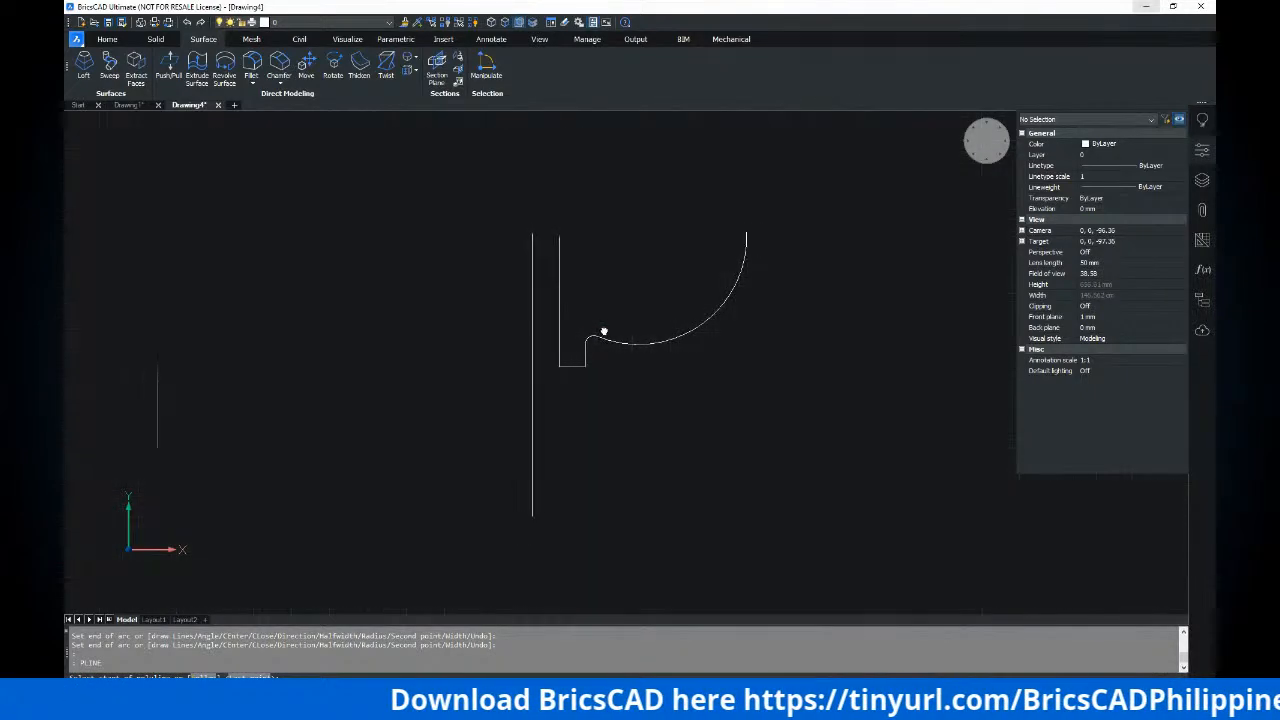
{"action": "left_click", "coordinate": [228, 70]}
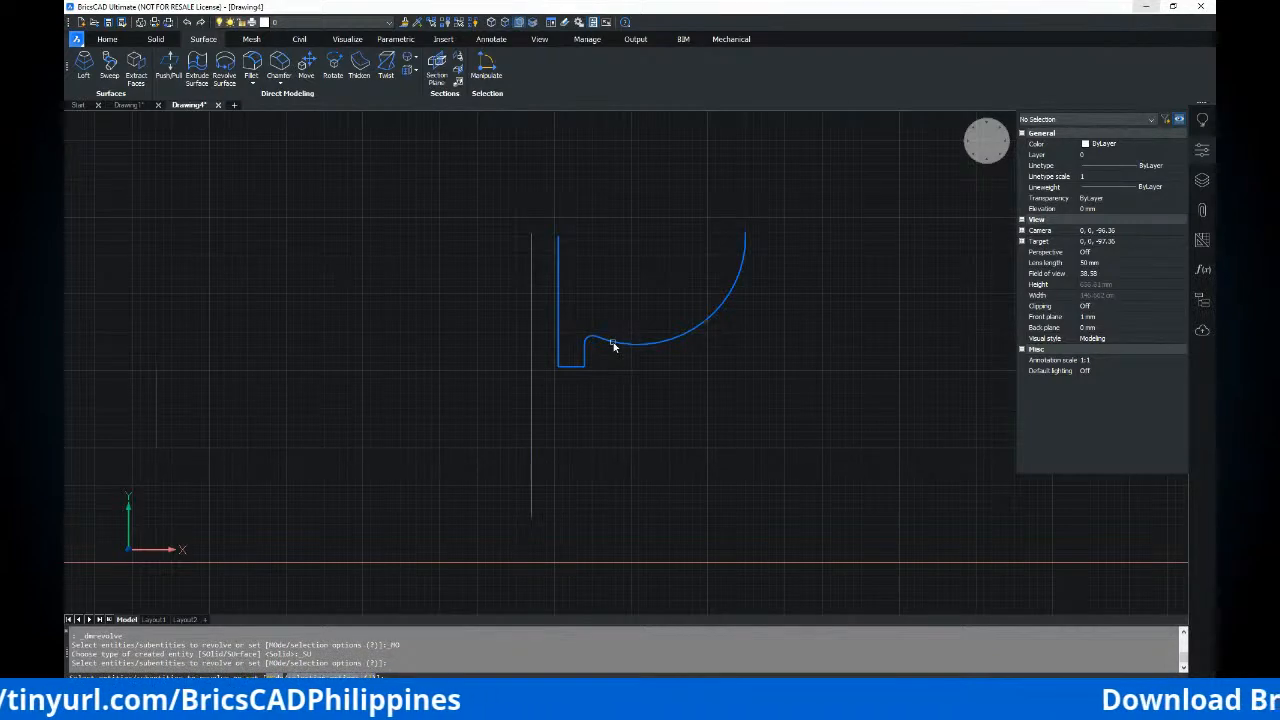
{"action": "key", "text": "Return"}
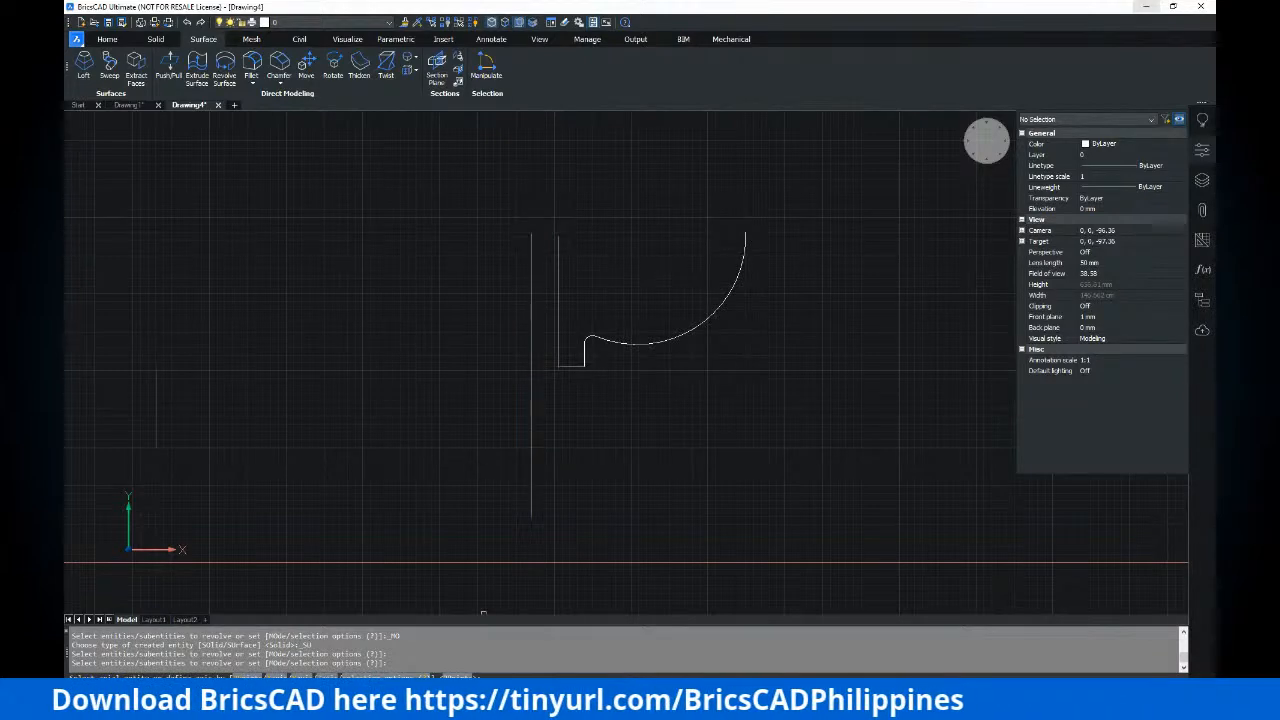
{"action": "left_click", "coordinate": [530, 408]}
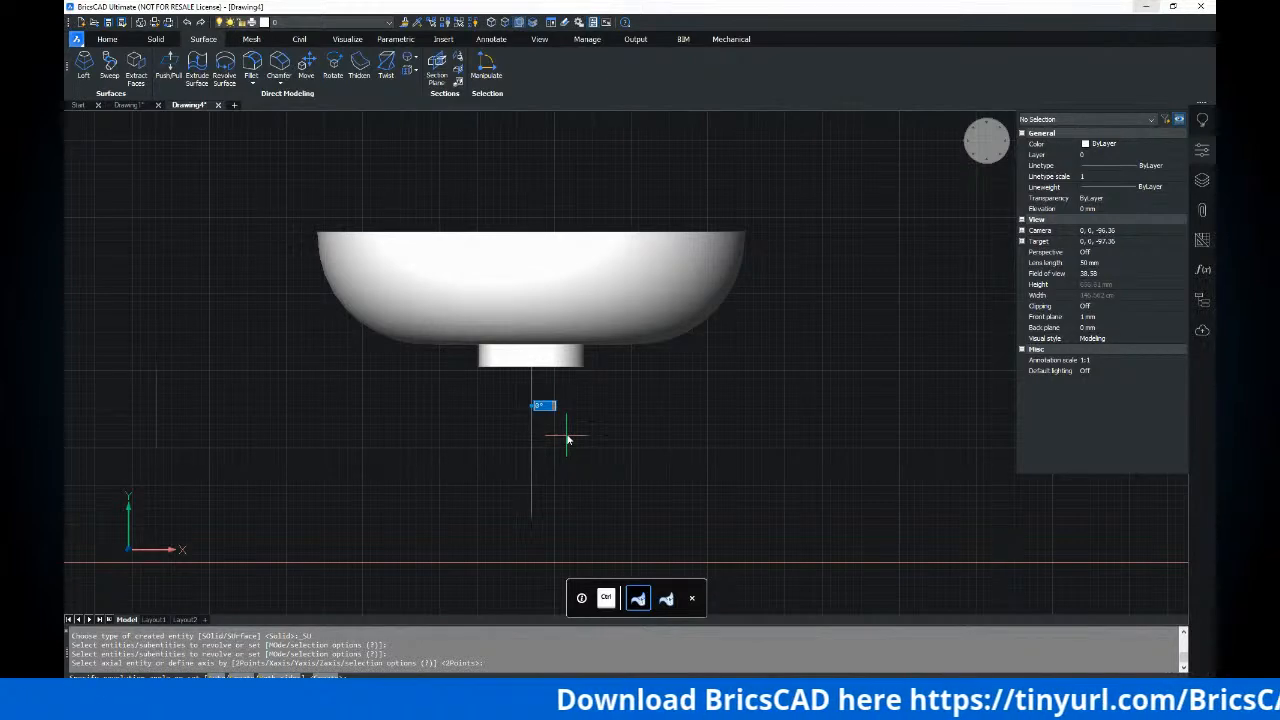
{"action": "middle_click_drag", "start_coordinate": [556, 360], "coordinate": [565, 468], "text": "shift"}
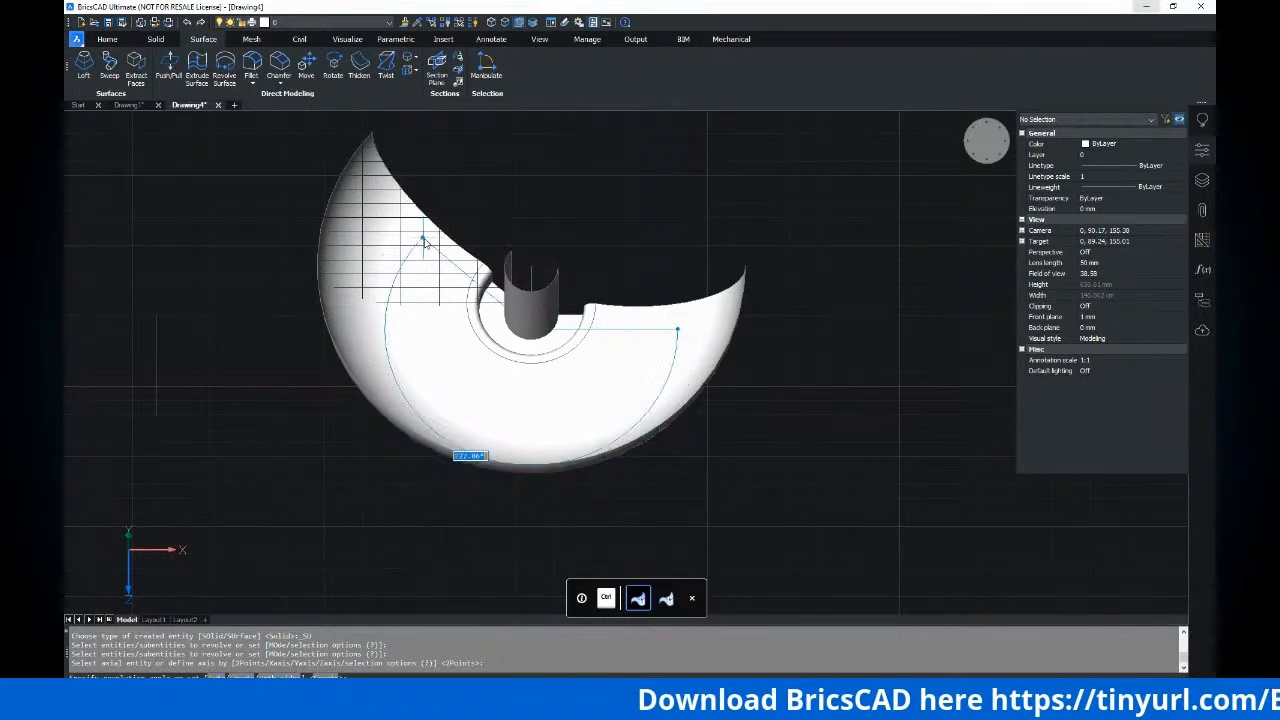
{"action": "middle_click_drag", "start_coordinate": [425, 260], "coordinate": [433, 312]}
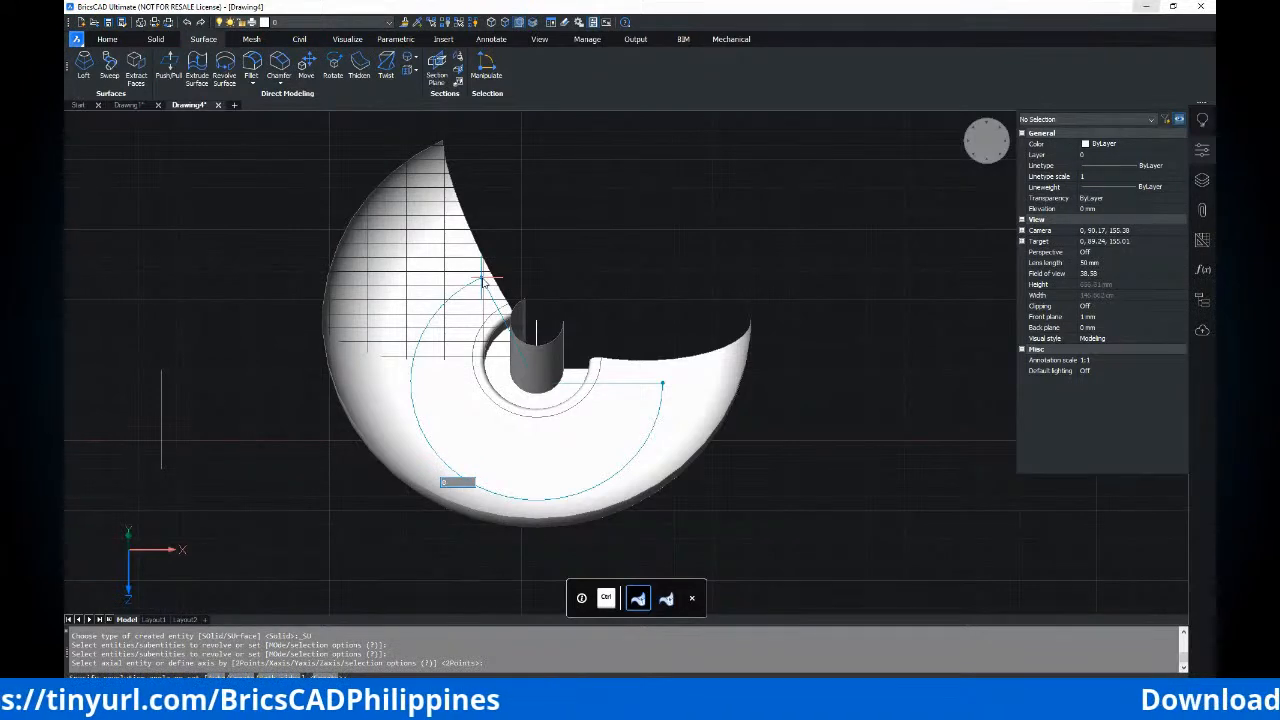
{"action": "key", "text": "Return"}
{"action": "middle_click_drag", "start_coordinate": [483, 397], "coordinate": [457, 400], "text": "shift"}
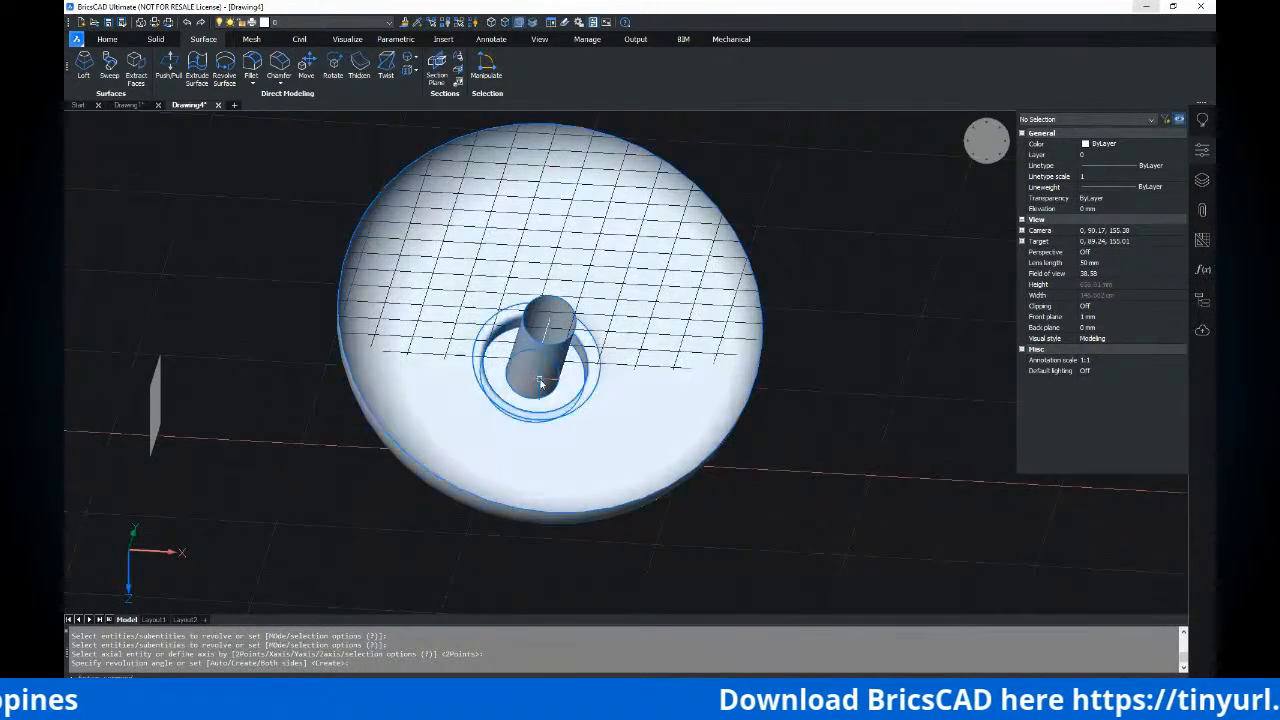
Examine the revolved bowl surface and the part of the axis line projecting beyond its base
{"action": "scroll", "coordinate": [540, 383], "scroll_direction": "down", "scroll_amount": 2}
{"action": "mouse_move", "coordinate": [631, 374]}
{"action": "middle_mouse_down"}
{"action": "mouse_move", "coordinate": [573, 435]}
{"action": "mouse_move", "coordinate": [651, 326]}
{"action": "mouse_move", "coordinate": [620, 394]}
{"action": "middle_mouse_up"}
{"action": "scroll", "coordinate": [591, 334], "scroll_direction": "down", "scroll_amount": 3}
{"action": "middle_click_drag", "start_coordinate": [512, 346], "coordinate": [616, 424]}
{"action": "scroll", "coordinate": [605, 363], "scroll_direction": "up", "scroll_amount": 6}
{"action": "key", "text": "Escape"}
{"action": "scroll", "coordinate": [616, 424], "scroll_direction": "up", "scroll_amount": 2}
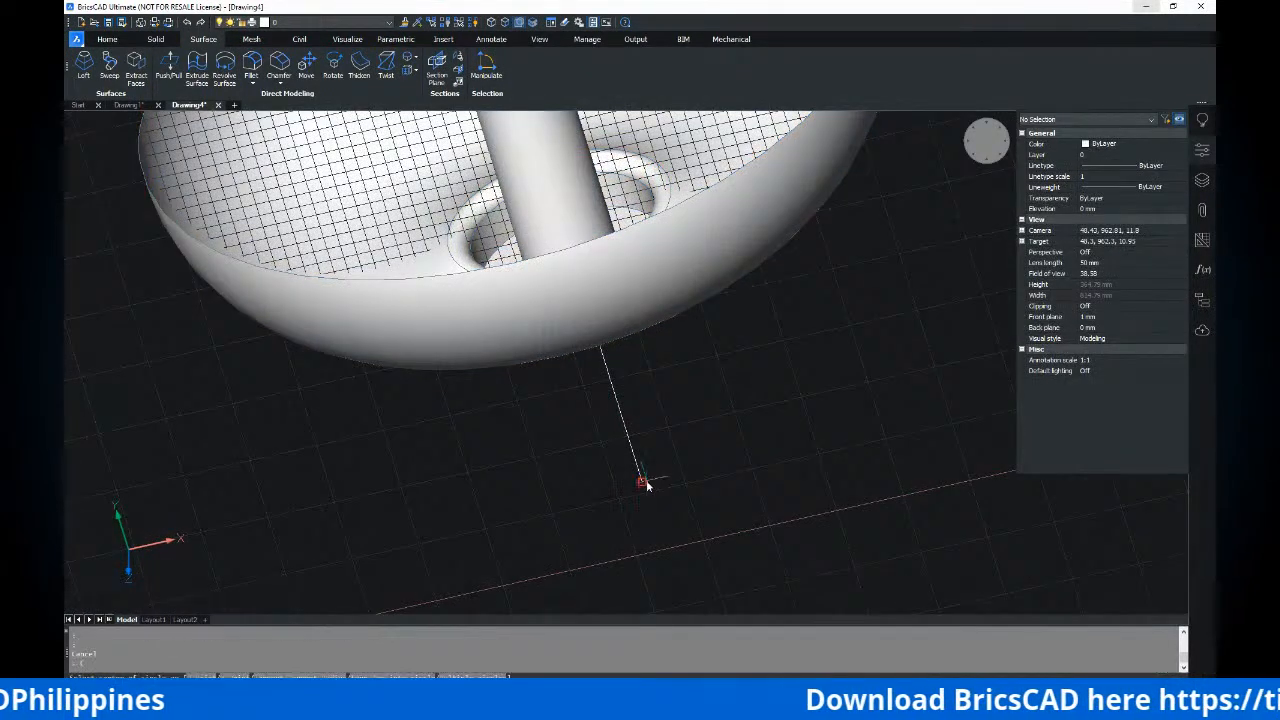
{"action": "left_click", "coordinate": [645, 482]}
{"action": "key", "text": "Escape"}
{"action": "key", "text": "Escape"}
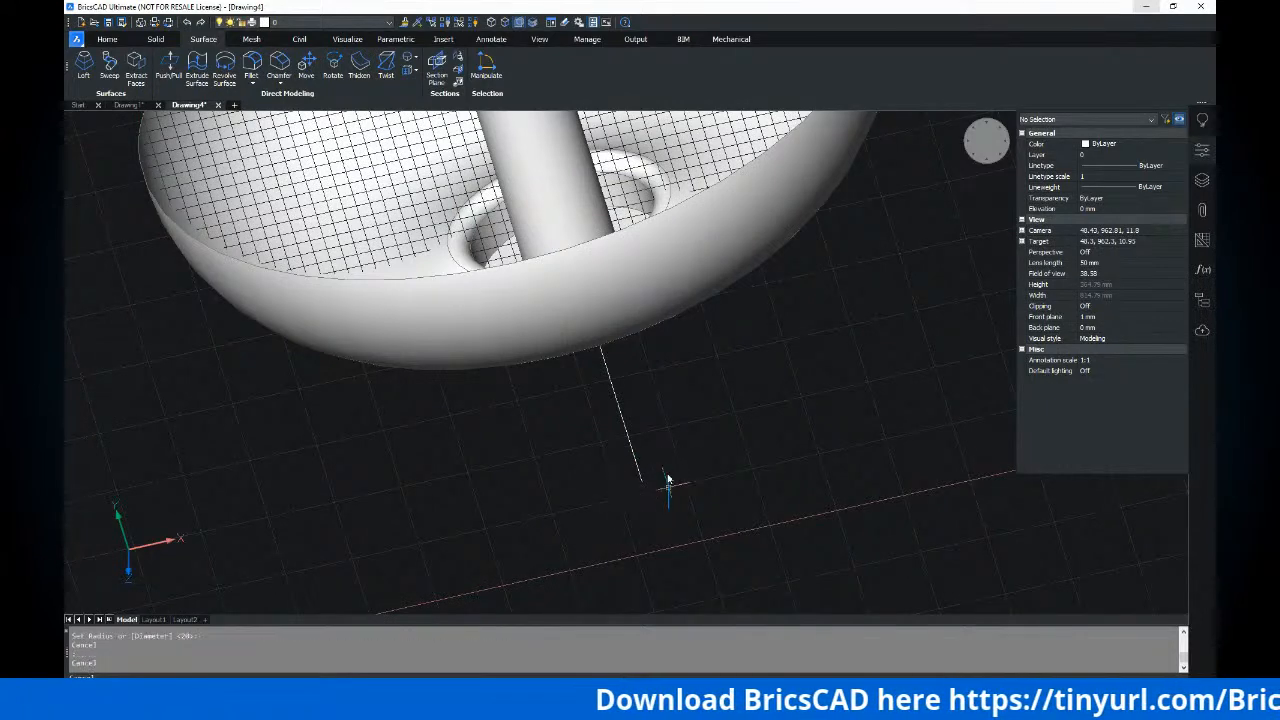
Draw a circle of radius 20 mm beside the free end of the axis line and sweep it along that line
{"action": "scroll", "coordinate": [654, 449], "scroll_direction": "down", "scroll_amount": 3}
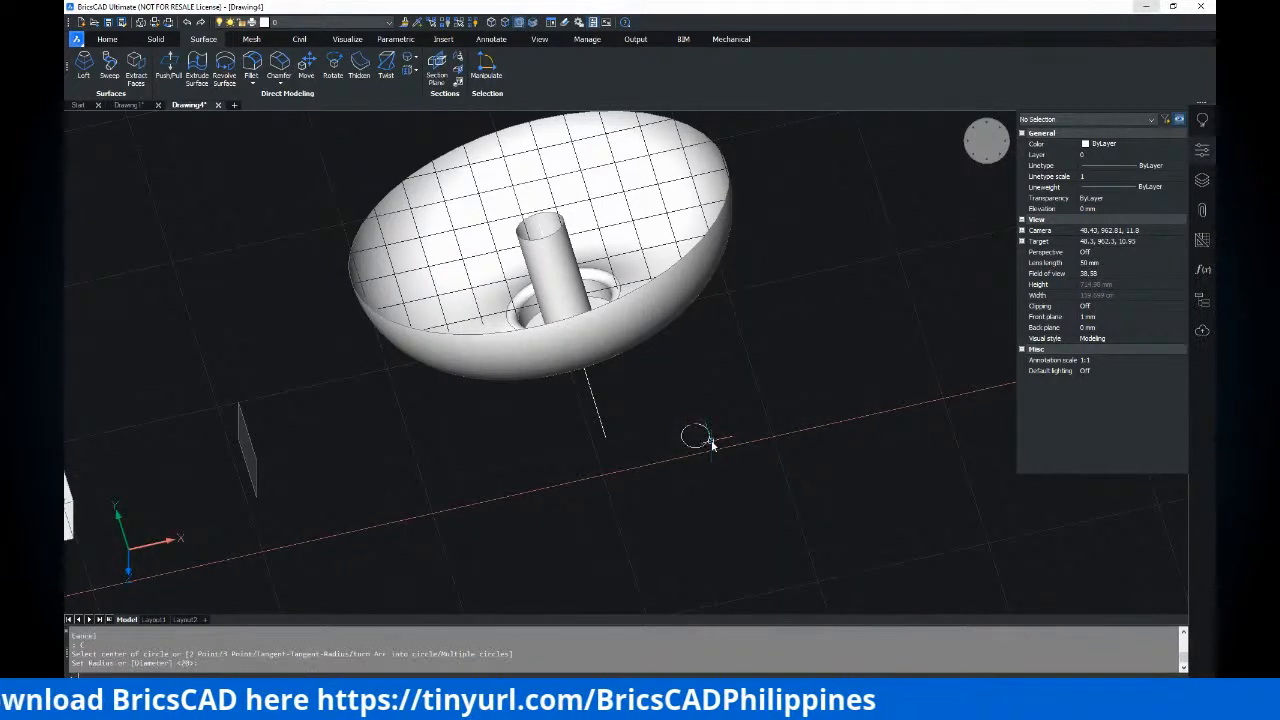
{"action": "left_click", "coordinate": [703, 445]}
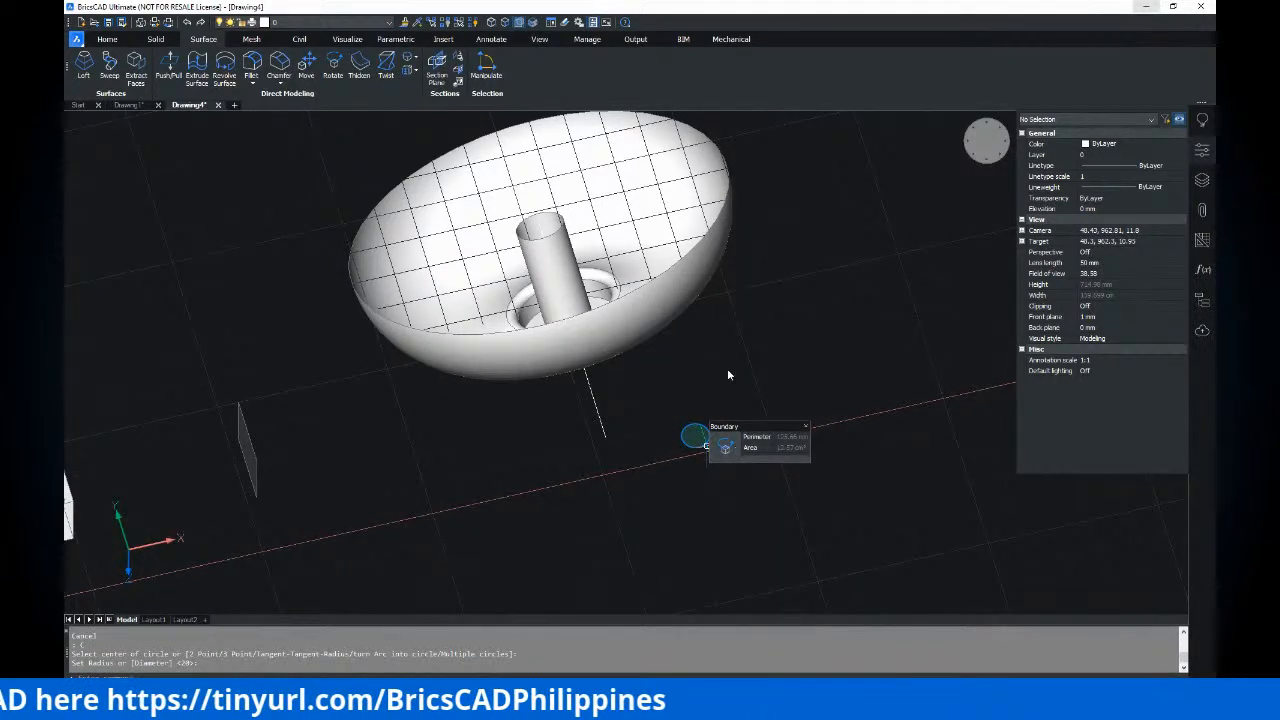
{"action": "key", "text": "Escape"}
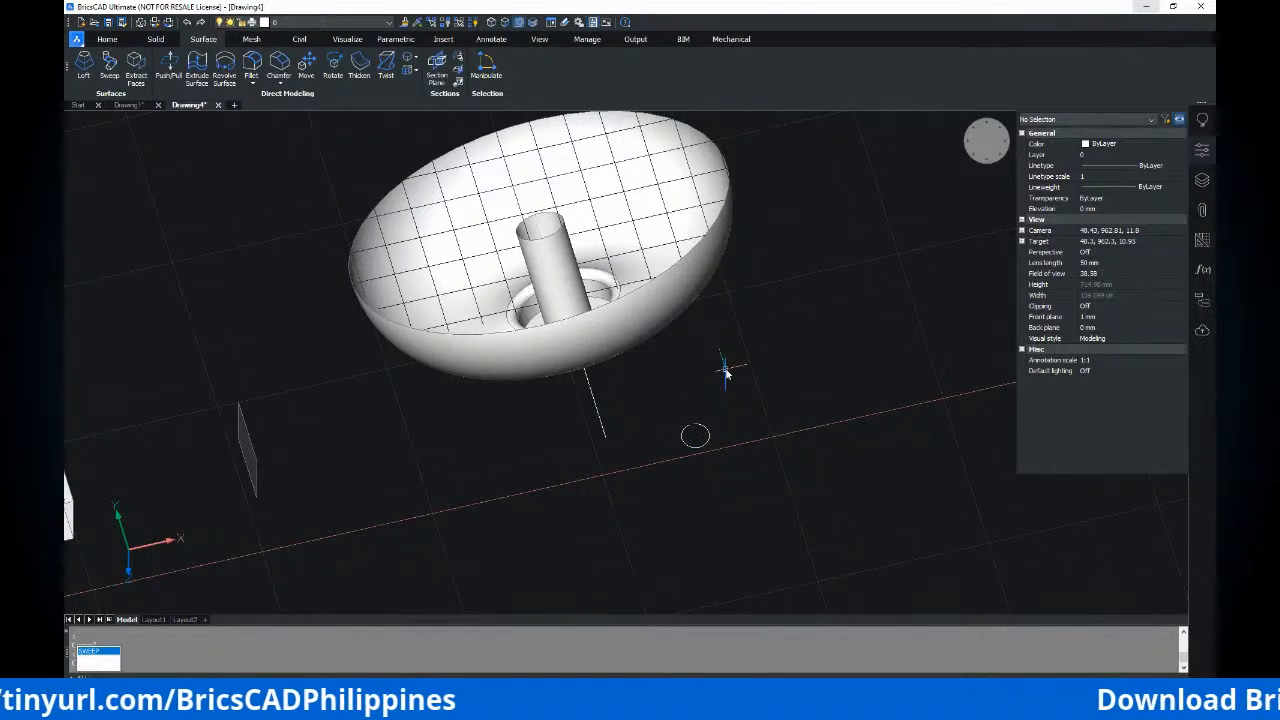
{"action": "left_click", "coordinate": [707, 434]}
{"action": "scroll", "coordinate": [707, 434], "scroll_direction": "up", "scroll_amount": 3}
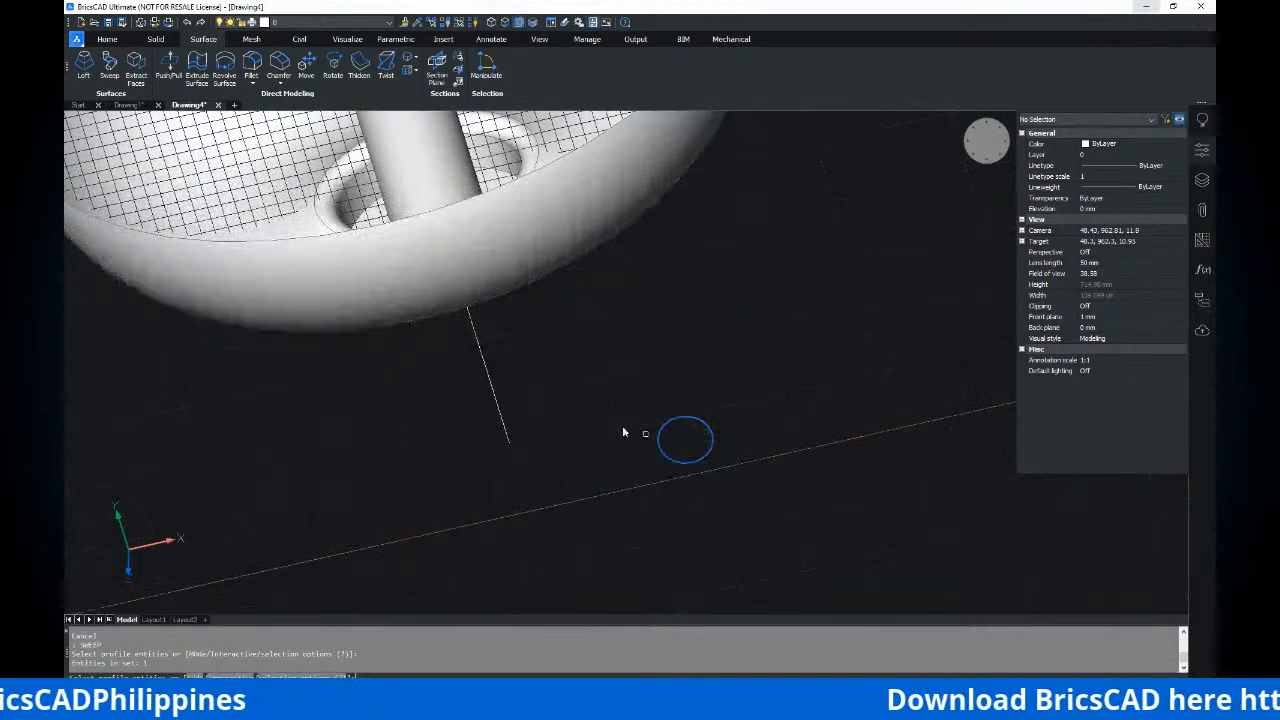
{"action": "left_click", "coordinate": [507, 436]}
{"action": "middle_click_drag", "start_coordinate": [507, 440], "coordinate": [562, 442], "text": "shift"}
{"action": "scroll", "coordinate": [545, 418], "scroll_direction": "down", "scroll_amount": 5}
{"action": "key", "text": "Escape"}
{"action": "key", "text": "Escape"}
Switch the model to the southeast isometric view with the View command's SE option
{"action": "type", "text": "-v"}
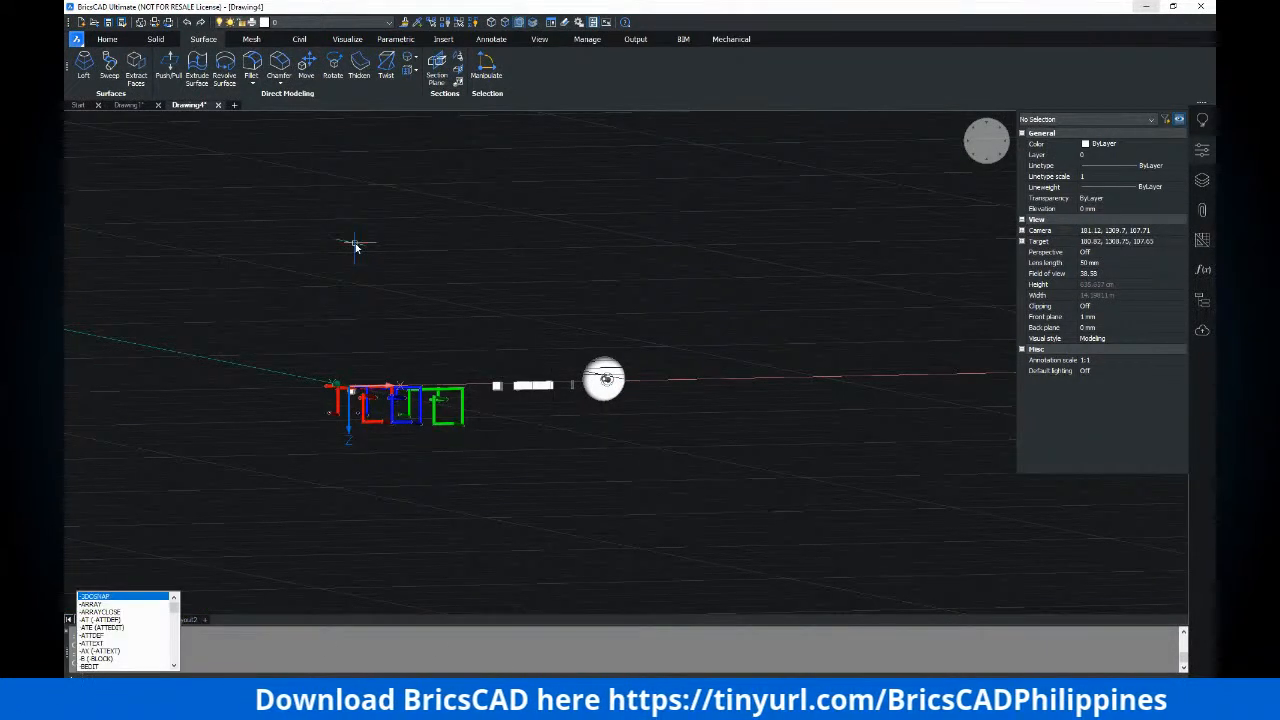
{"action": "key", "text": "Return"}
{"action": "type", "text": "se"}
{"action": "key", "text": "Return"}
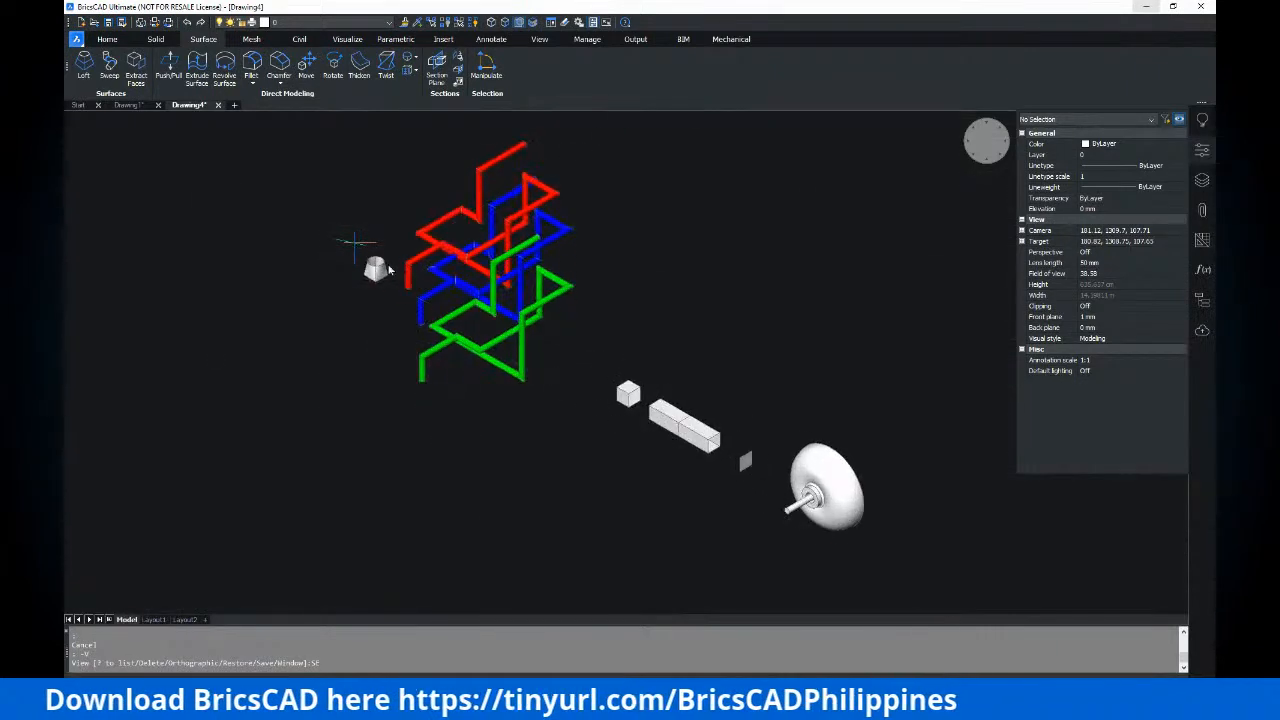
Examine the revolved bowl and its swept rod in relation to the extruded tube and the square region
{"action": "middle_click_drag", "start_coordinate": [497, 334], "coordinate": [336, 274]}
{"action": "left_click", "coordinate": [668, 426]}
{"action": "middle_click_drag", "start_coordinate": [668, 426], "coordinate": [742, 484], "text": "shift"}
{"action": "scroll", "coordinate": [699, 429], "scroll_direction": "up", "scroll_amount": 3}
{"action": "middle_click_drag", "start_coordinate": [699, 429], "coordinate": [849, 434]}
{"action": "key", "text": "Escape"}
{"action": "key", "text": "Escape"}
{"action": "scroll", "coordinate": [527, 401], "scroll_direction": "down", "scroll_amount": 5}
{"action": "middle_click_drag", "start_coordinate": [481, 339], "coordinate": [483, 361]}
{"action": "scroll", "coordinate": [600, 400], "scroll_direction": "up", "scroll_amount": 5}
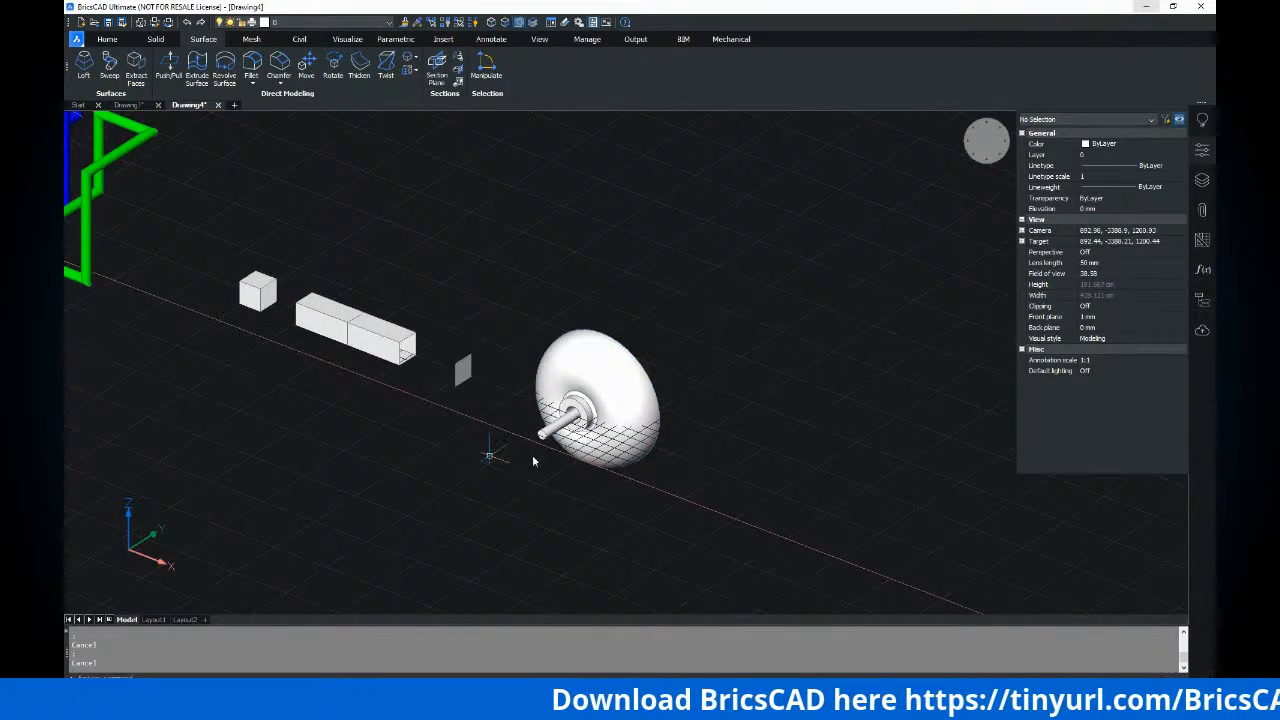
{"action": "middle_click_drag", "start_coordinate": [582, 366], "coordinate": [569, 368]}
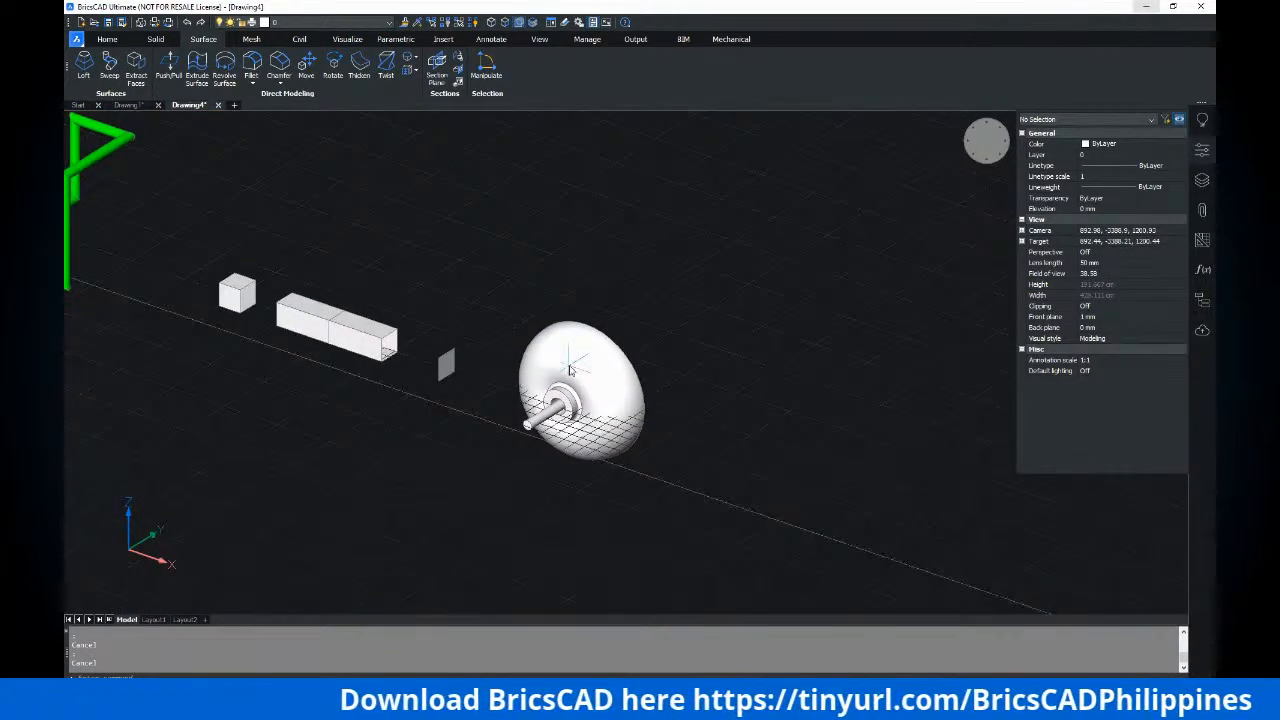
{"action": "type", "text": "3D"}
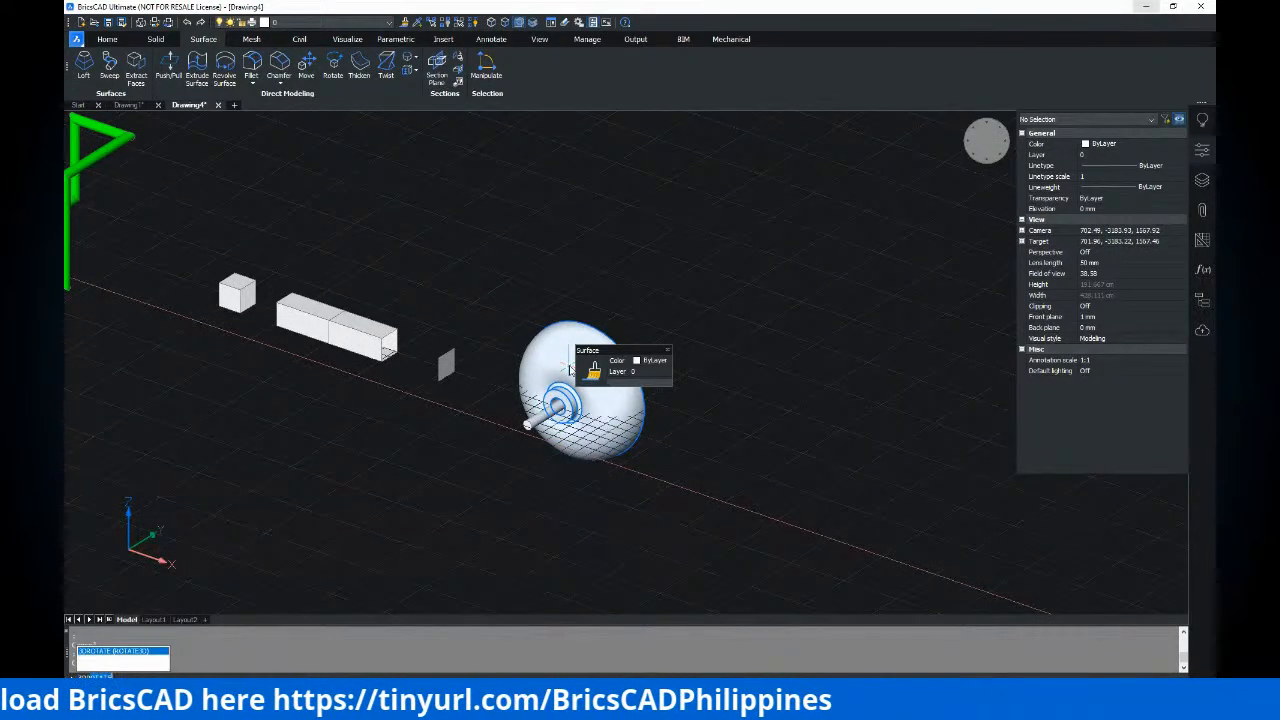
{"action": "key", "text": "Return"}
{"action": "left_click", "coordinate": [498, 282]}
{"action": "left_click", "coordinate": [735, 528]}
{"action": "key", "text": "Return"}
{"action": "scroll", "coordinate": [527, 430], "scroll_direction": "up", "scroll_amount": 3}
{"action": "left_click", "coordinate": [534, 429]}
{"action": "left_click", "coordinate": [838, 245]}
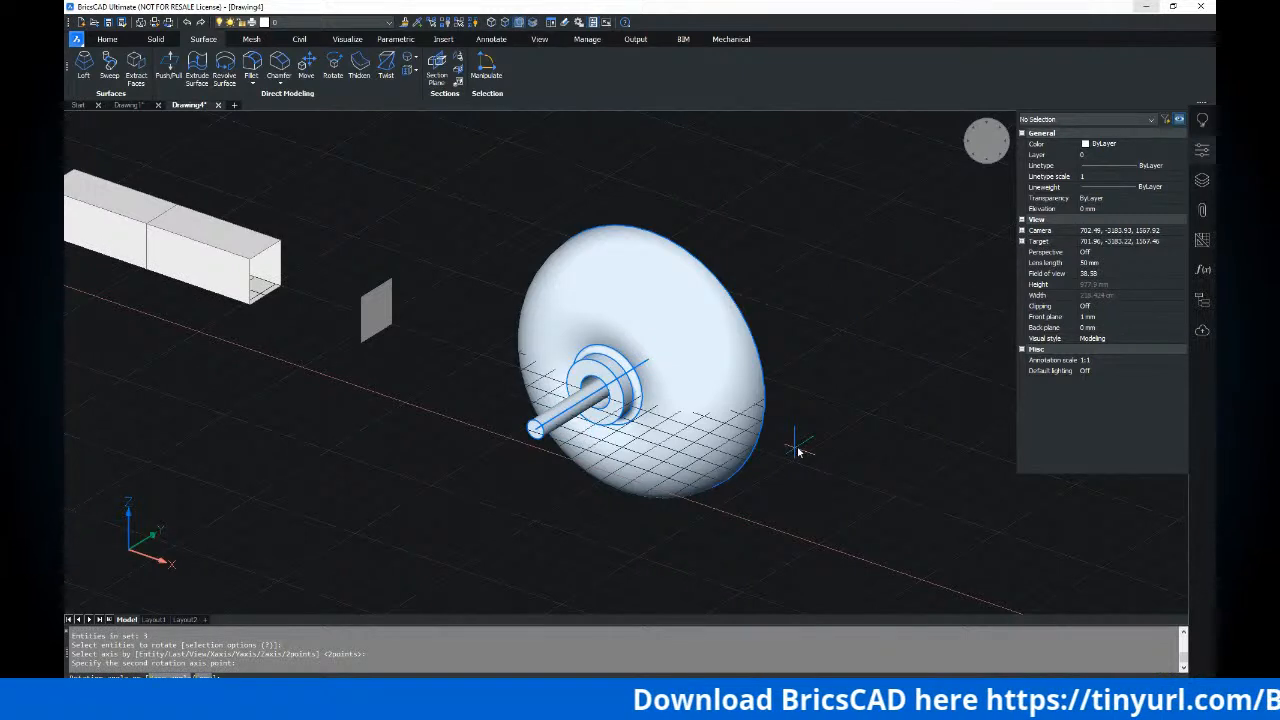
{"action": "key", "text": "Escape"}
{"action": "key", "text": "Escape"}
{"action": "scroll", "coordinate": [700, 363], "scroll_direction": "down", "scroll_amount": 3}
{"action": "scroll", "coordinate": [578, 315], "scroll_direction": "up", "scroll_amount": 3}
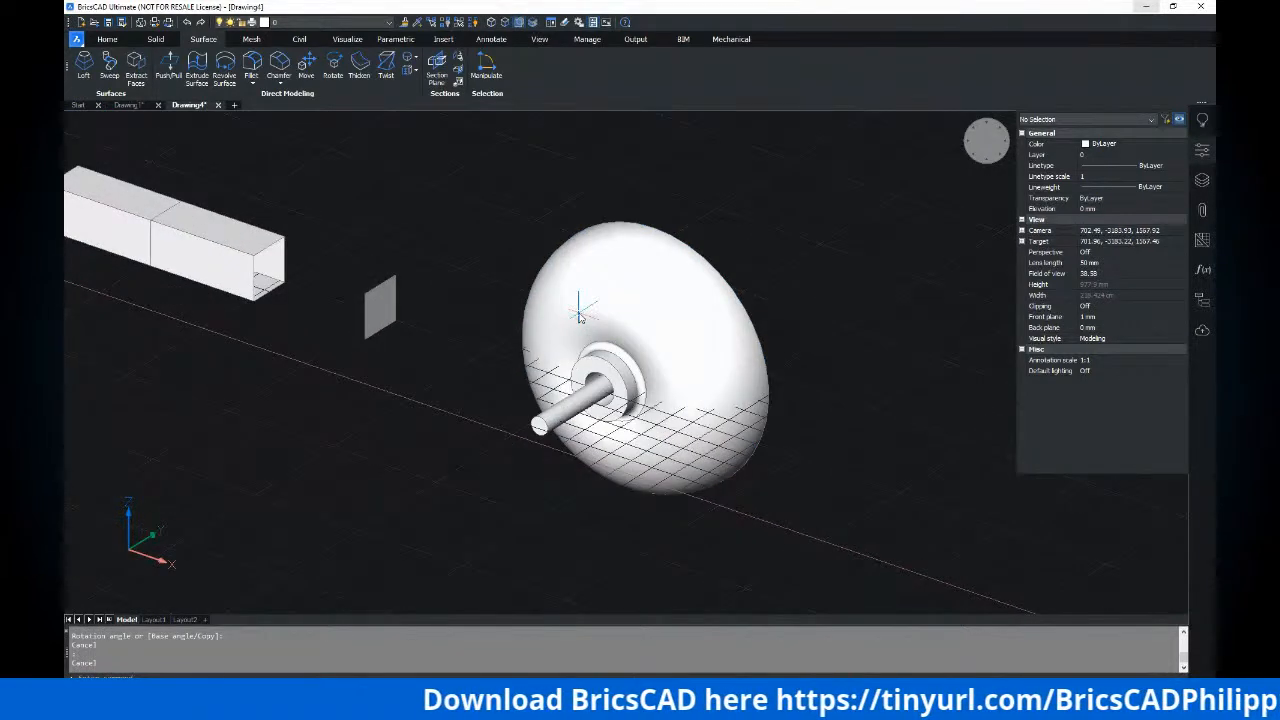
{"action": "key", "text": "Escape"}
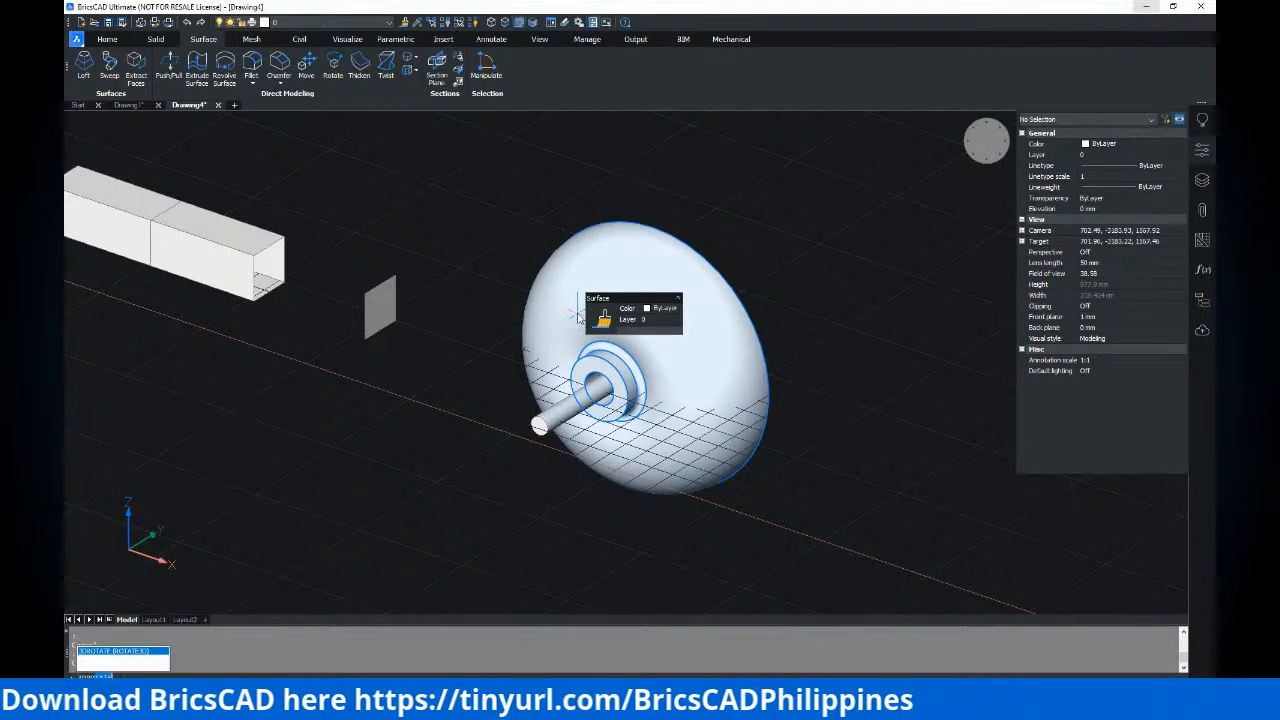
Rotate the bowl, its axis line and the rod together in 3D by 90 degrees about a two-point axis
{"action": "key", "text": "Return"}
{"action": "scroll", "coordinate": [566, 286], "scroll_direction": "down", "scroll_amount": 3}
{"action": "left_click", "coordinate": [523, 211]}
{"action": "left_click", "coordinate": [710, 442]}
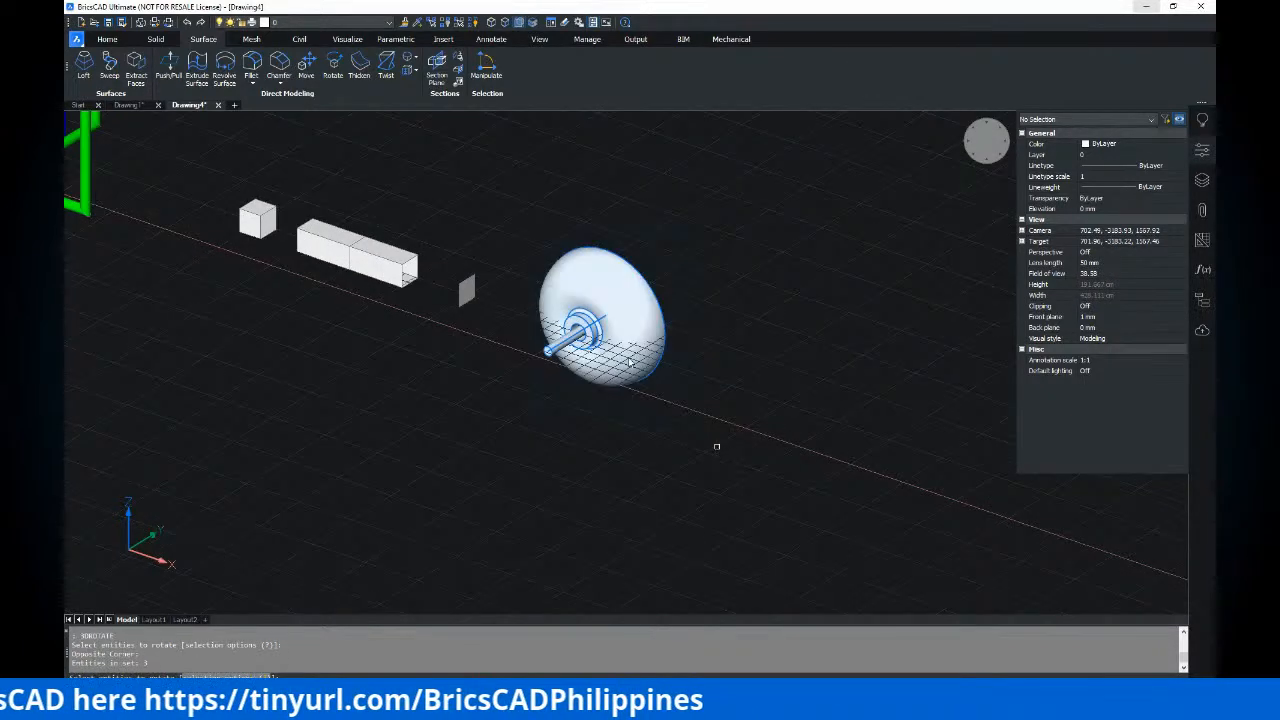
{"action": "scroll", "coordinate": [600, 390], "scroll_direction": "up", "scroll_amount": 2}
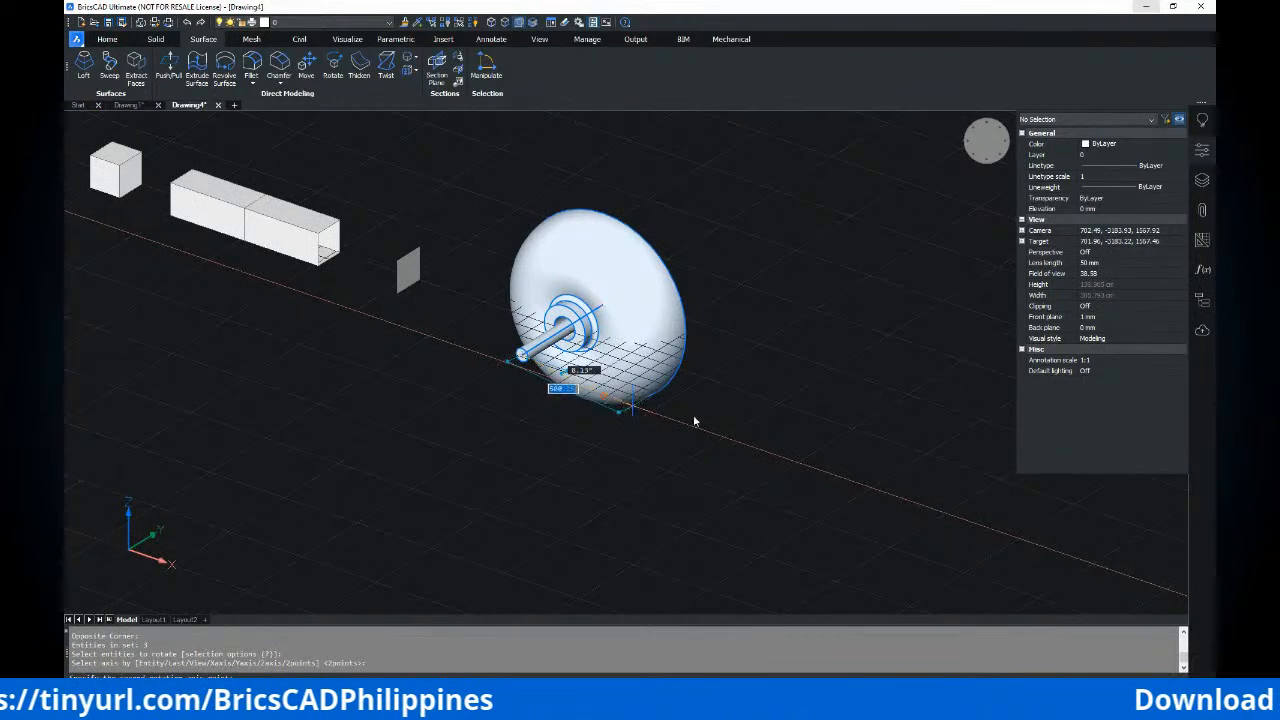
{"action": "left_click", "coordinate": [787, 420]}
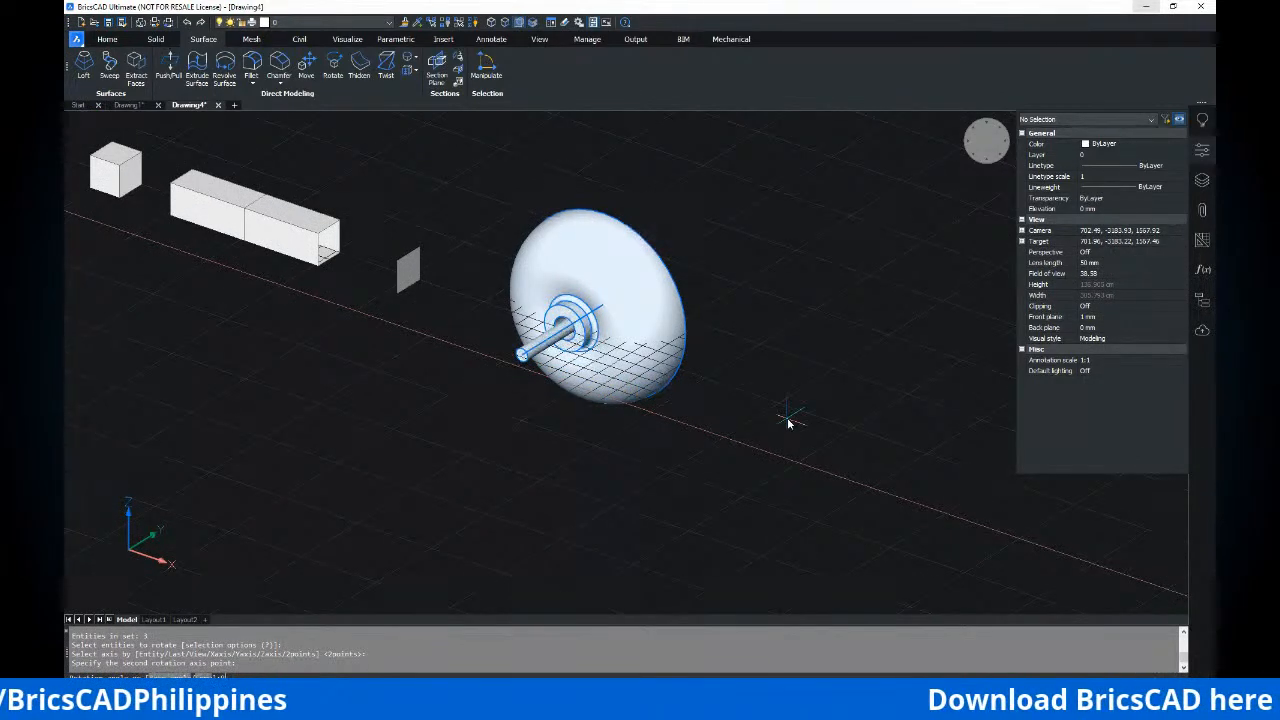
{"action": "type", "text": "90"}
{"action": "key", "text": "Return"}
{"action": "middle_click_drag", "start_coordinate": [562, 307], "coordinate": [543, 361], "text": "shift"}
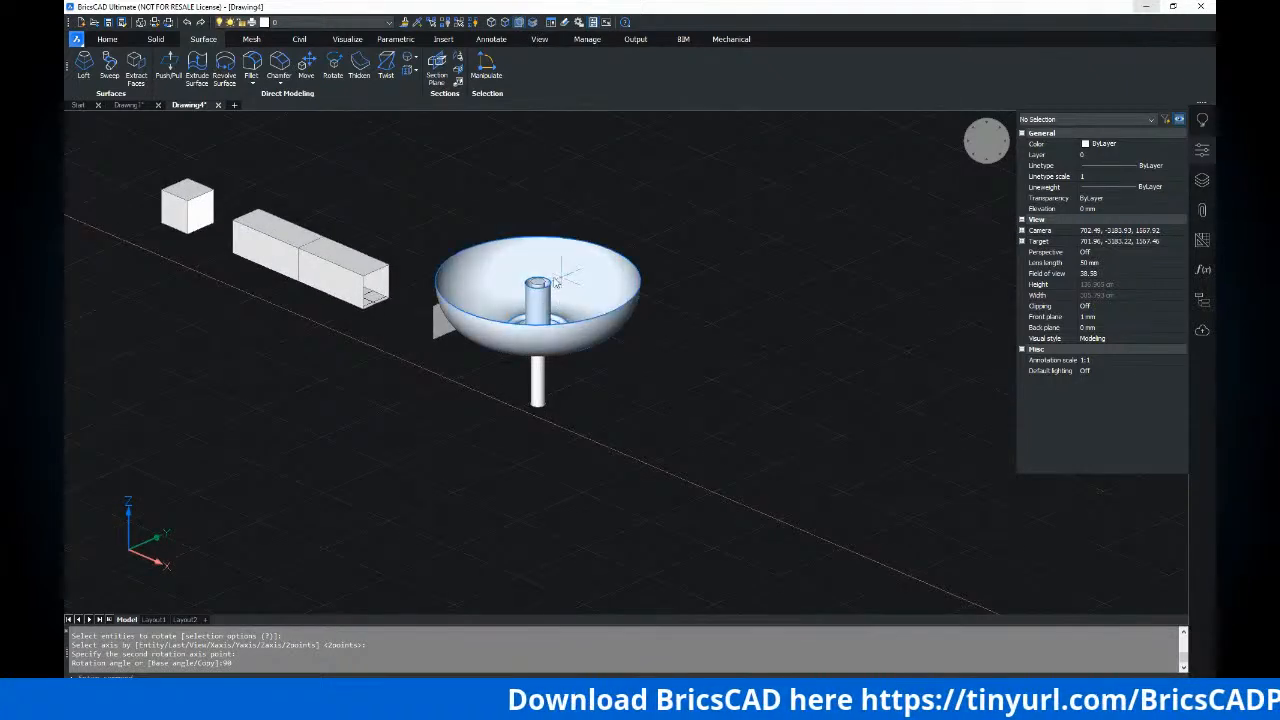
Examine the upright bowl and how the swept rod passes through its centre and projects below the base
{"action": "left_click", "coordinate": [540, 290]}
{"action": "middle_click_drag", "start_coordinate": [545, 295], "coordinate": [547, 356], "text": "shift"}
{"action": "scroll", "coordinate": [562, 341], "scroll_direction": "down", "scroll_amount": 3}
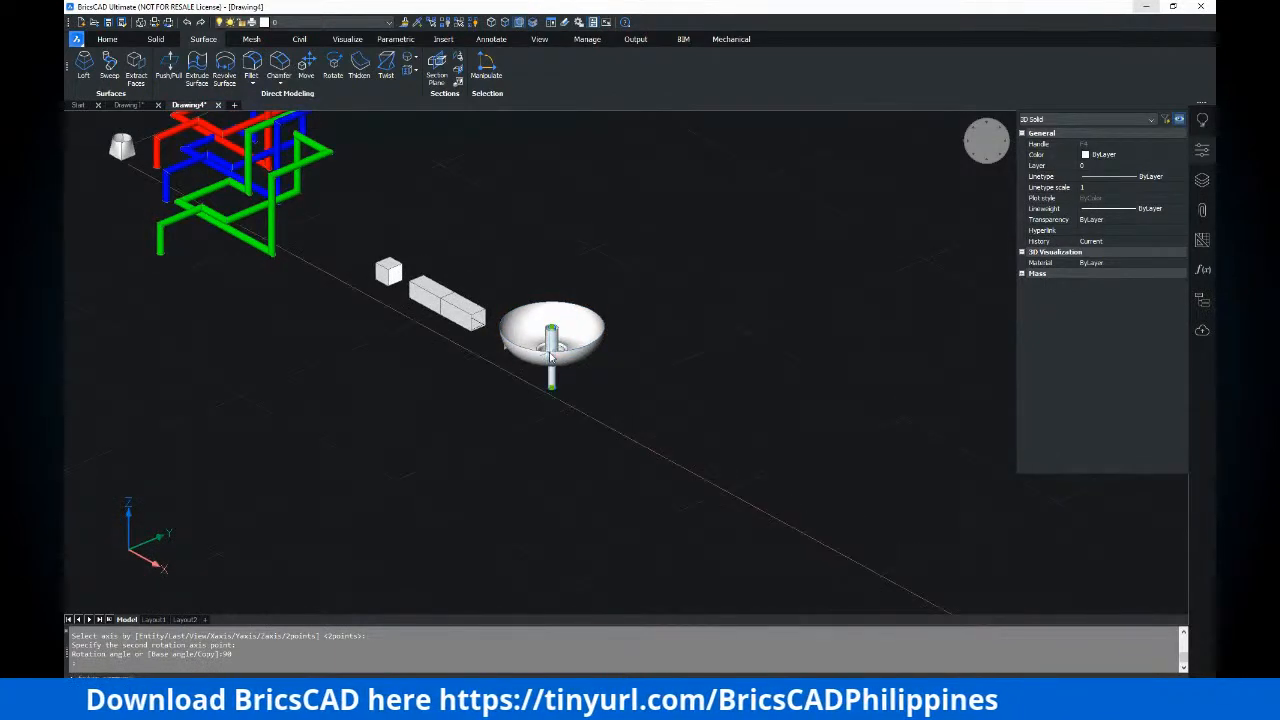
{"action": "scroll", "coordinate": [547, 356], "scroll_direction": "up", "scroll_amount": 4}
{"action": "key", "text": "Escape"}
{"action": "key", "text": "Escape"}
{"action": "left_click", "coordinate": [469, 333]}
{"action": "middle_click_drag", "start_coordinate": [469, 333], "coordinate": [606, 371], "text": "shift"}
{"action": "scroll", "coordinate": [548, 307], "scroll_direction": "up", "scroll_amount": 3}
{"action": "scroll", "coordinate": [548, 354], "scroll_direction": "down", "scroll_amount": 2}
{"action": "scroll", "coordinate": [541, 350], "scroll_direction": "down", "scroll_amount": 2}
{"action": "middle_click_drag", "start_coordinate": [467, 327], "coordinate": [510, 322]}
{"action": "key", "text": "Escape"}
Fillet the front upper long edge of the square tube surface with a radius picked freehand in the model
{"action": "middle_click_drag", "start_coordinate": [195, 126], "coordinate": [329, 144]}
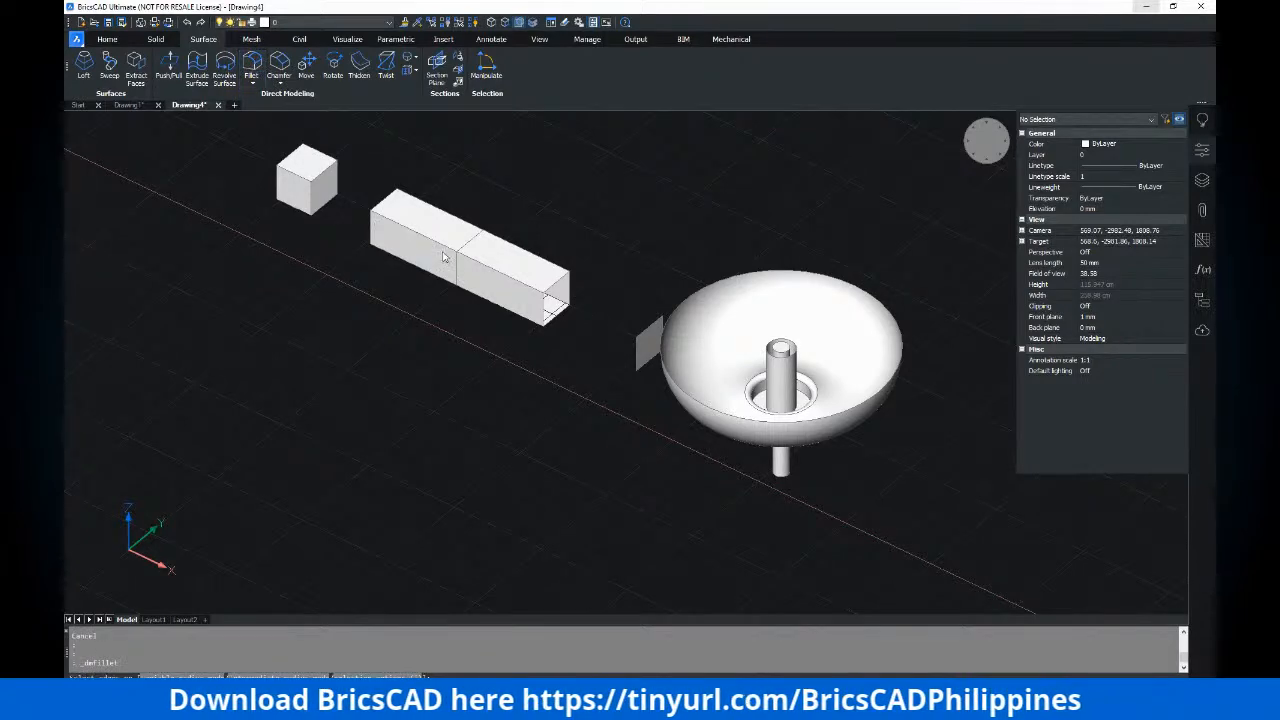
{"action": "scroll", "coordinate": [435, 240], "scroll_direction": "up", "scroll_amount": 3}
{"action": "scroll", "coordinate": [430, 280], "scroll_direction": "down", "scroll_amount": 4}
{"action": "scroll", "coordinate": [465, 268], "scroll_direction": "up", "scroll_amount": 1}
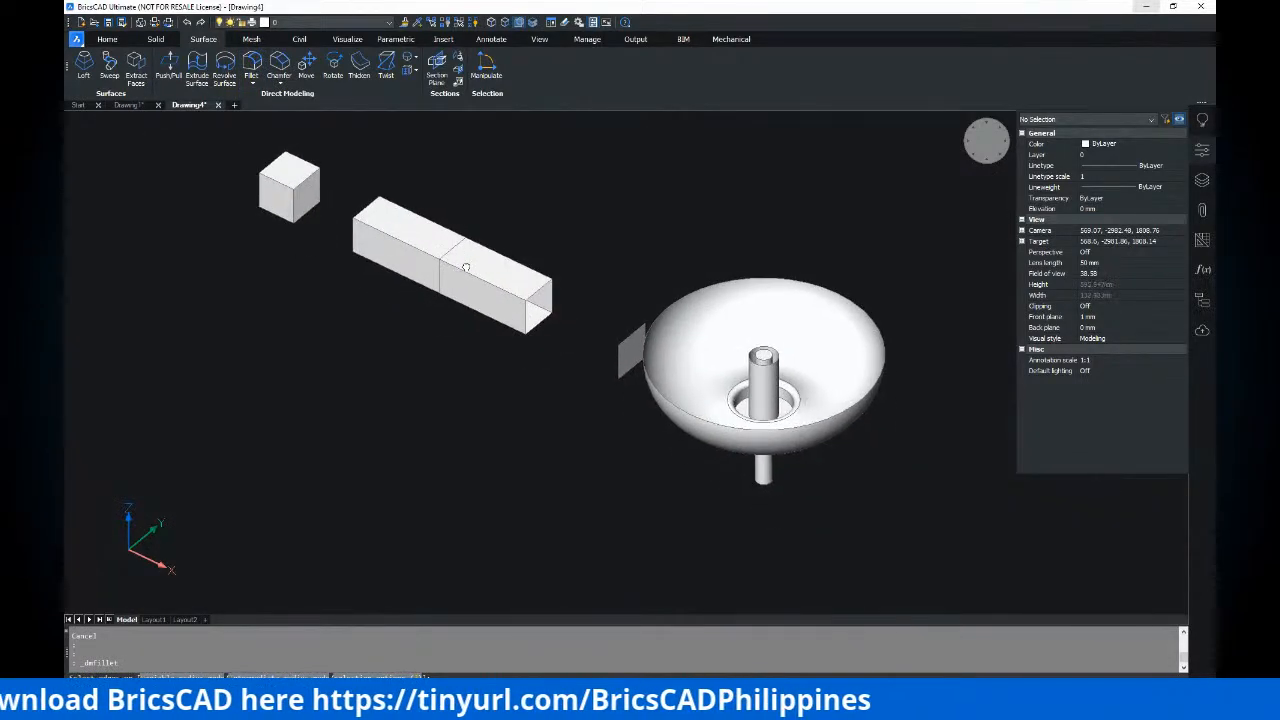
{"action": "scroll", "coordinate": [395, 247], "scroll_direction": "up", "scroll_amount": 2}
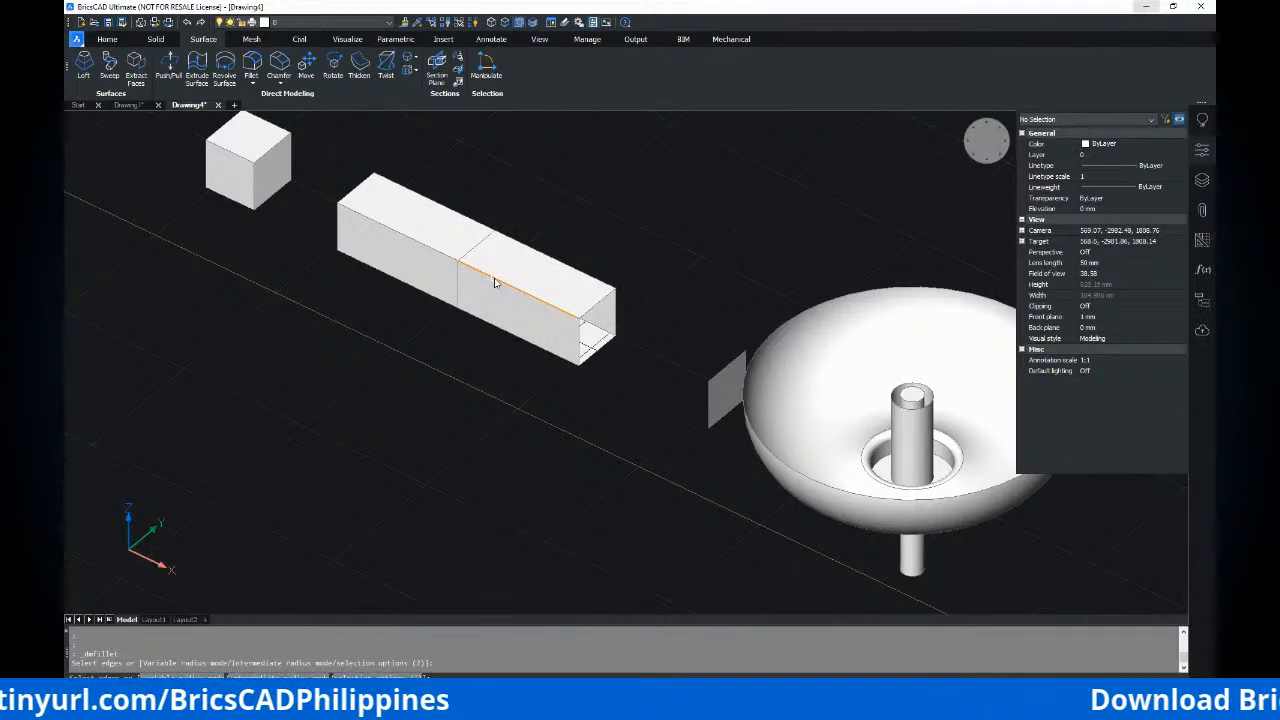
{"action": "scroll", "coordinate": [515, 287], "scroll_direction": "up", "scroll_amount": 2}
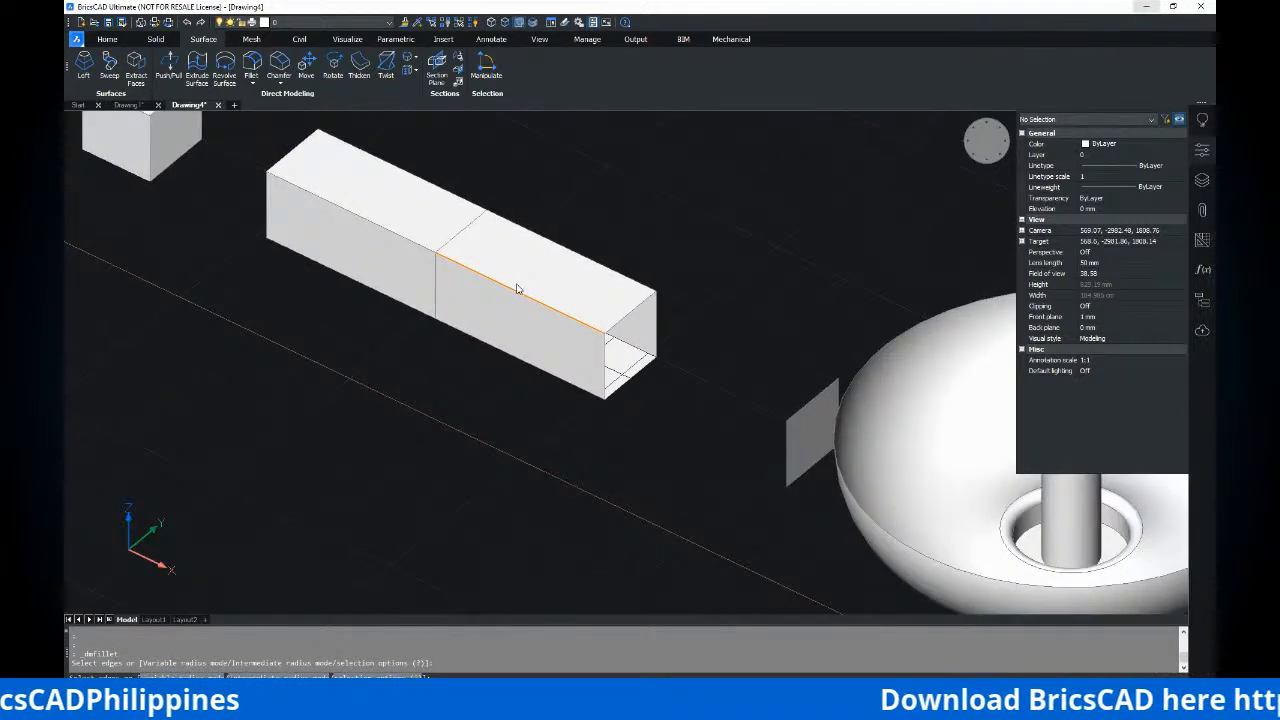
{"action": "left_click", "coordinate": [517, 289]}
{"action": "scroll", "coordinate": [505, 285], "scroll_direction": "up", "scroll_amount": 2}
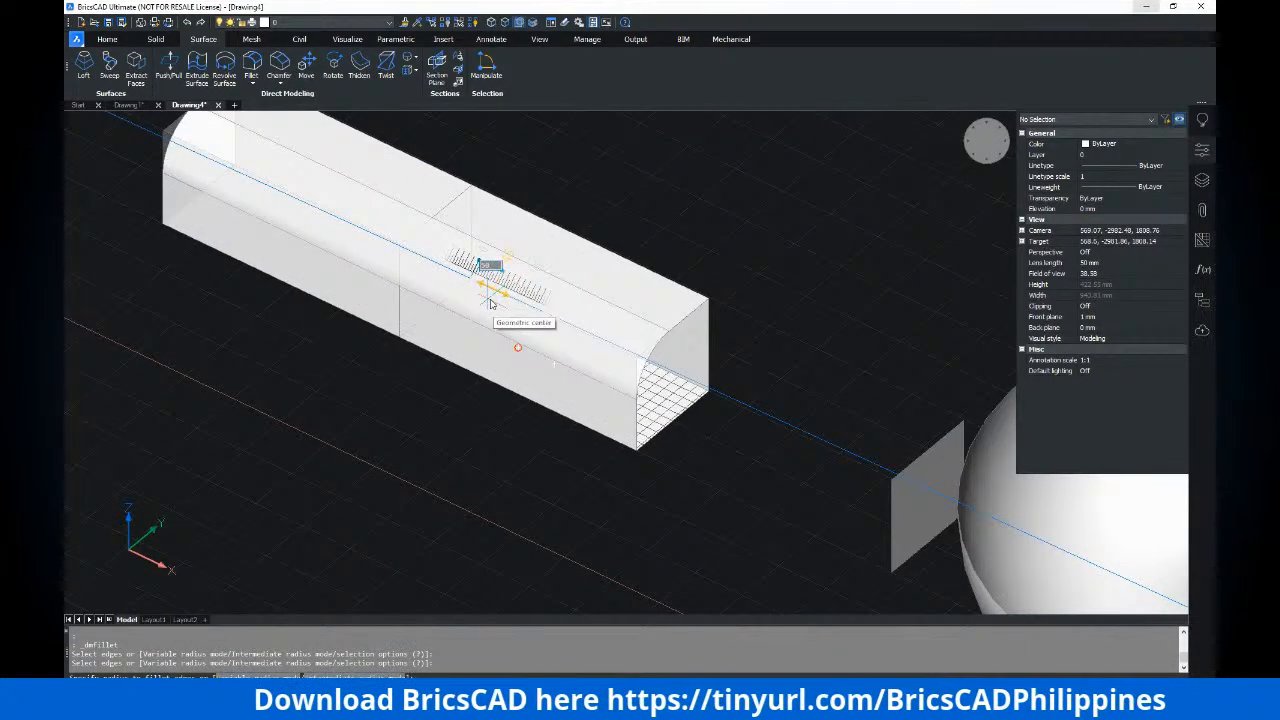
{"action": "left_click", "coordinate": [489, 301]}
{"action": "scroll", "coordinate": [664, 335], "scroll_direction": "down", "scroll_amount": 2}
{"action": "middle_click_drag", "start_coordinate": [690, 340], "coordinate": [813, 320], "text": "shift"}
{"action": "scroll", "coordinate": [717, 318], "scroll_direction": "up", "scroll_amount": 5}
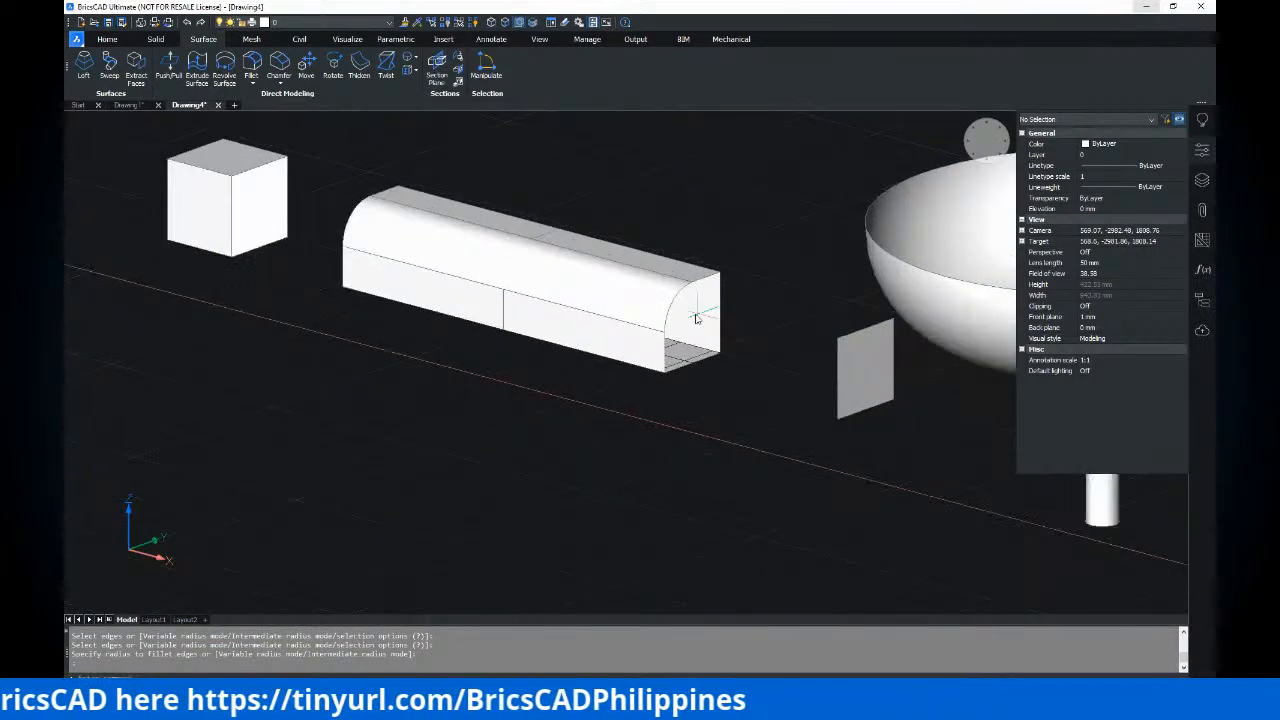
{"action": "key", "text": "Escape"}
Try to chamfer the tube's rear upper long edge, opposite the filleted one
{"action": "scroll", "coordinate": [562, 313], "scroll_direction": "down", "scroll_amount": 4}
{"action": "middle_click_drag", "start_coordinate": [591, 311], "coordinate": [569, 364], "text": "shift"}
{"action": "scroll", "coordinate": [569, 364], "scroll_direction": "down", "scroll_amount": 4}
{"action": "scroll", "coordinate": [530, 306], "scroll_direction": "up", "scroll_amount": 5}
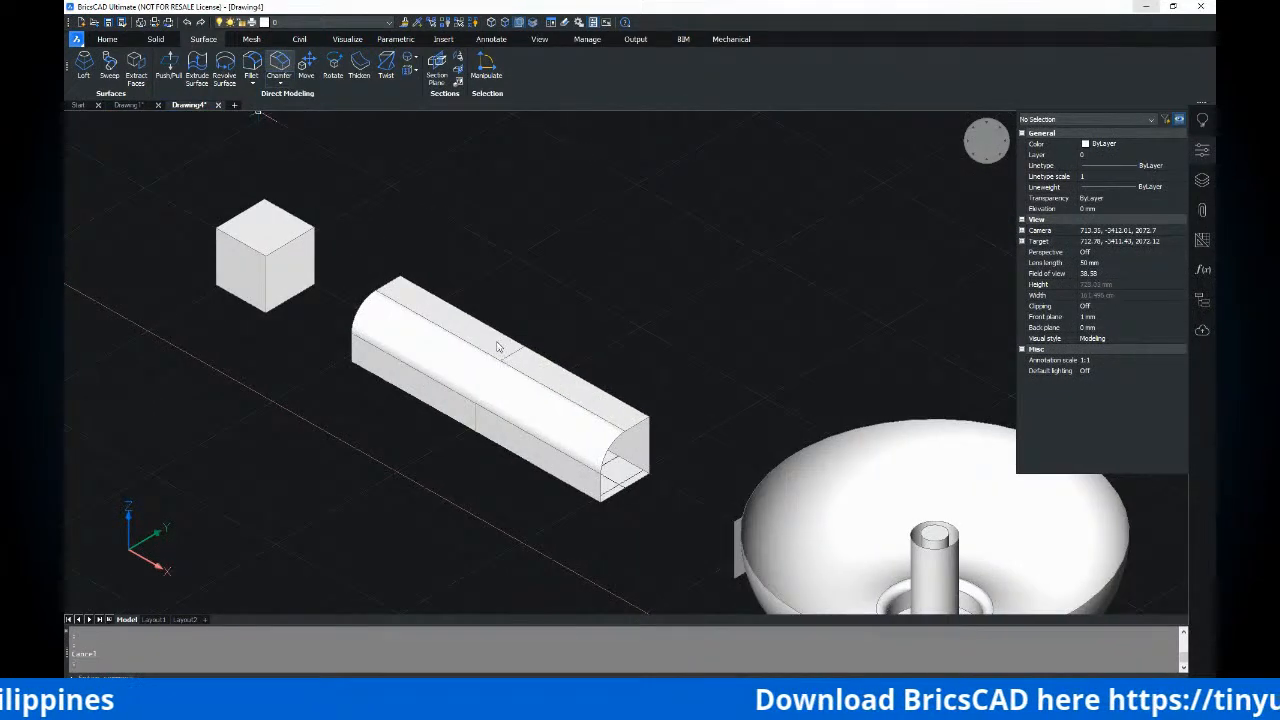
{"action": "scroll", "coordinate": [498, 346], "scroll_direction": "up", "scroll_amount": 2}
{"action": "middle_click_drag", "start_coordinate": [626, 413], "coordinate": [569, 363]}
{"action": "scroll", "coordinate": [569, 363], "scroll_direction": "down", "scroll_amount": 3}
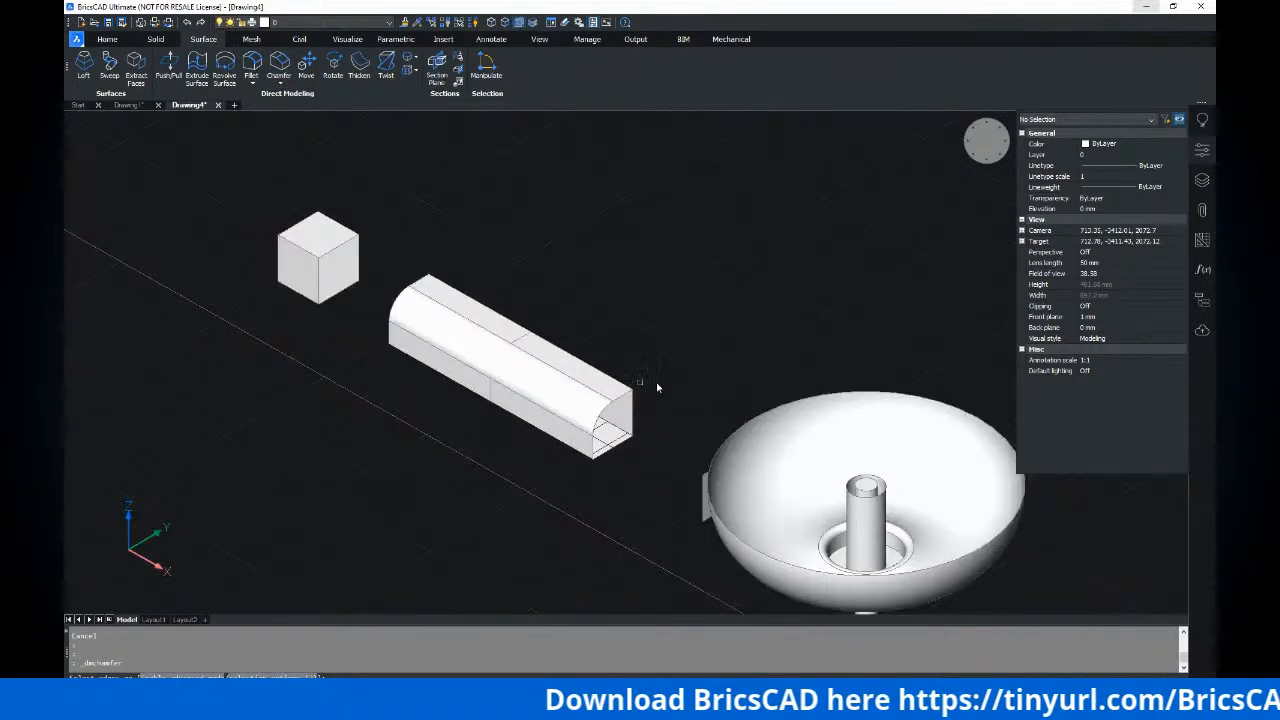
{"action": "middle_click_drag", "start_coordinate": [656, 381], "coordinate": [330, 350], "text": "shift"}
{"action": "scroll", "coordinate": [591, 305], "scroll_direction": "up", "scroll_amount": 2}
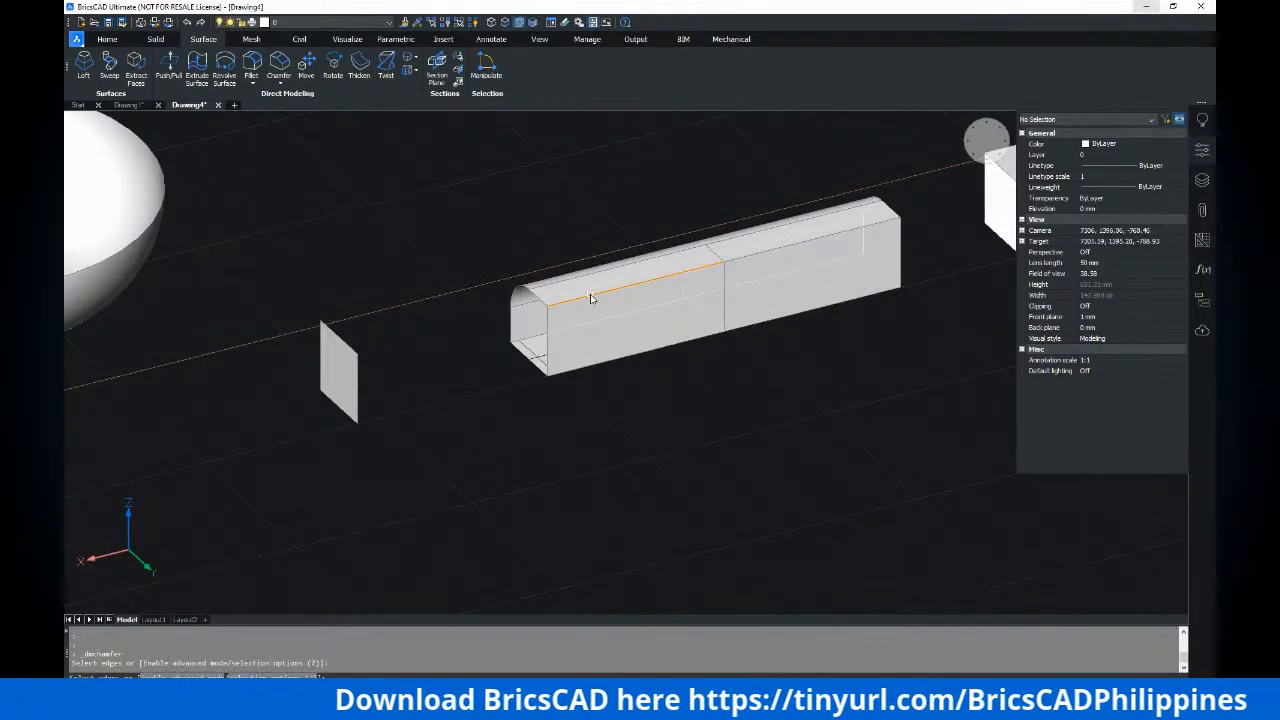
{"action": "left_click", "coordinate": [590, 297]}
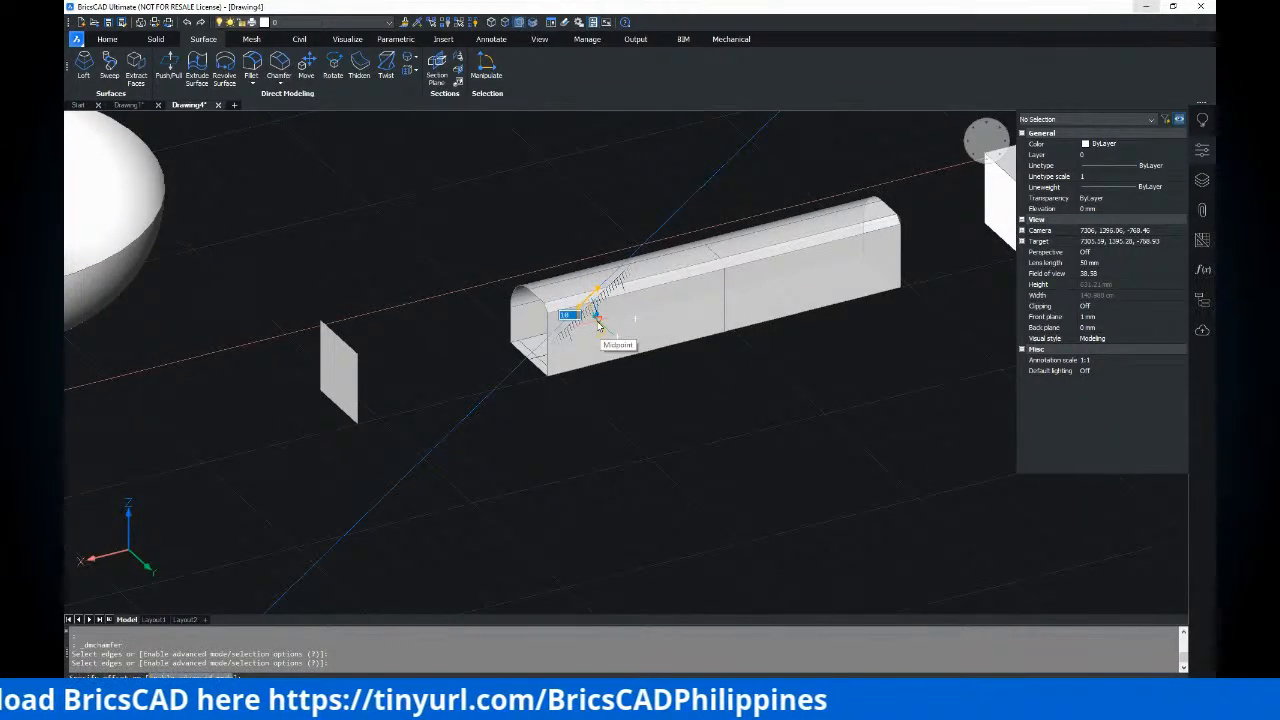
{"action": "key", "text": "Return"}
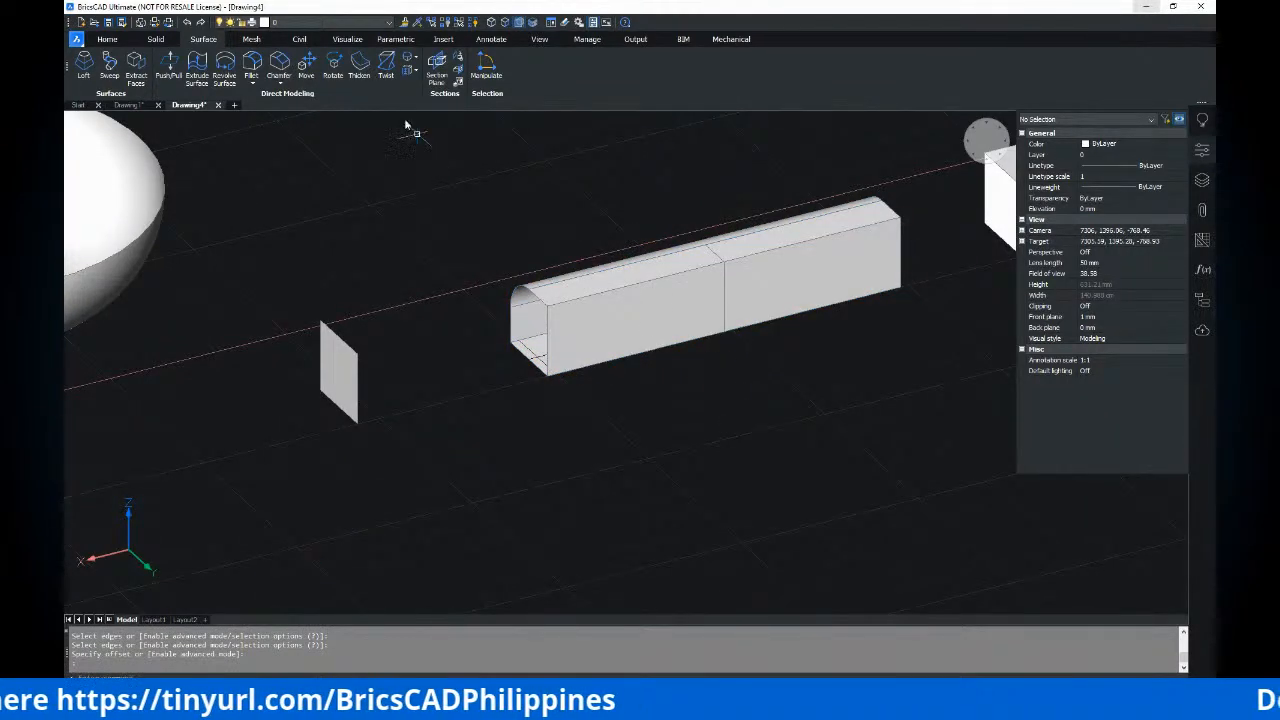
{"action": "key", "text": "Escape"}
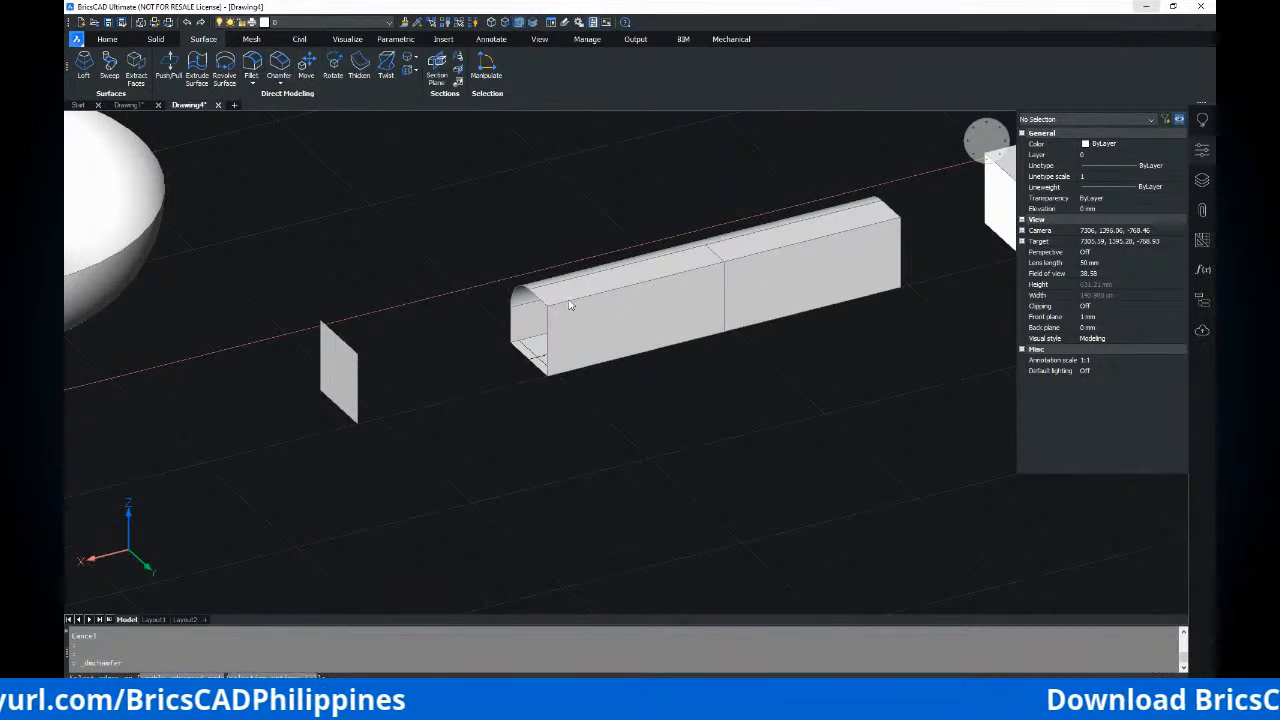
{"action": "left_click", "coordinate": [570, 309]}
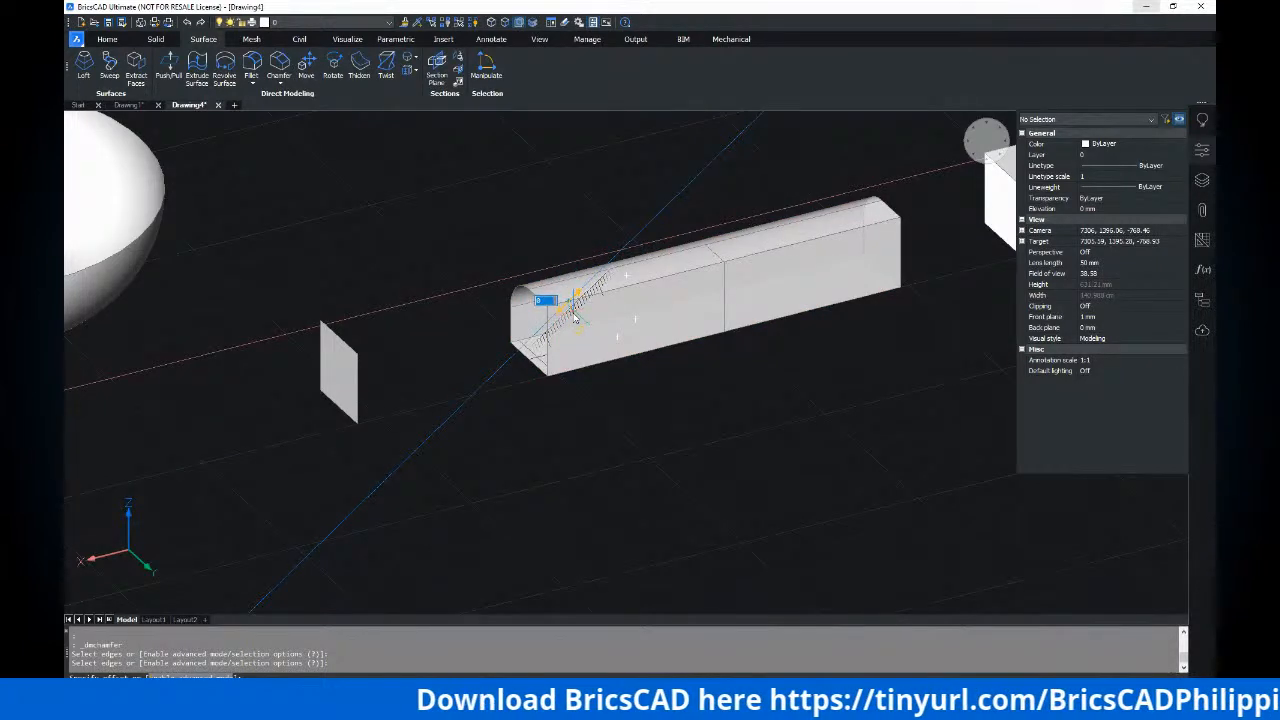
{"action": "key", "text": "Escape"}
{"action": "middle_click_drag", "start_coordinate": [571, 309], "coordinate": [606, 310], "text": "shift"}
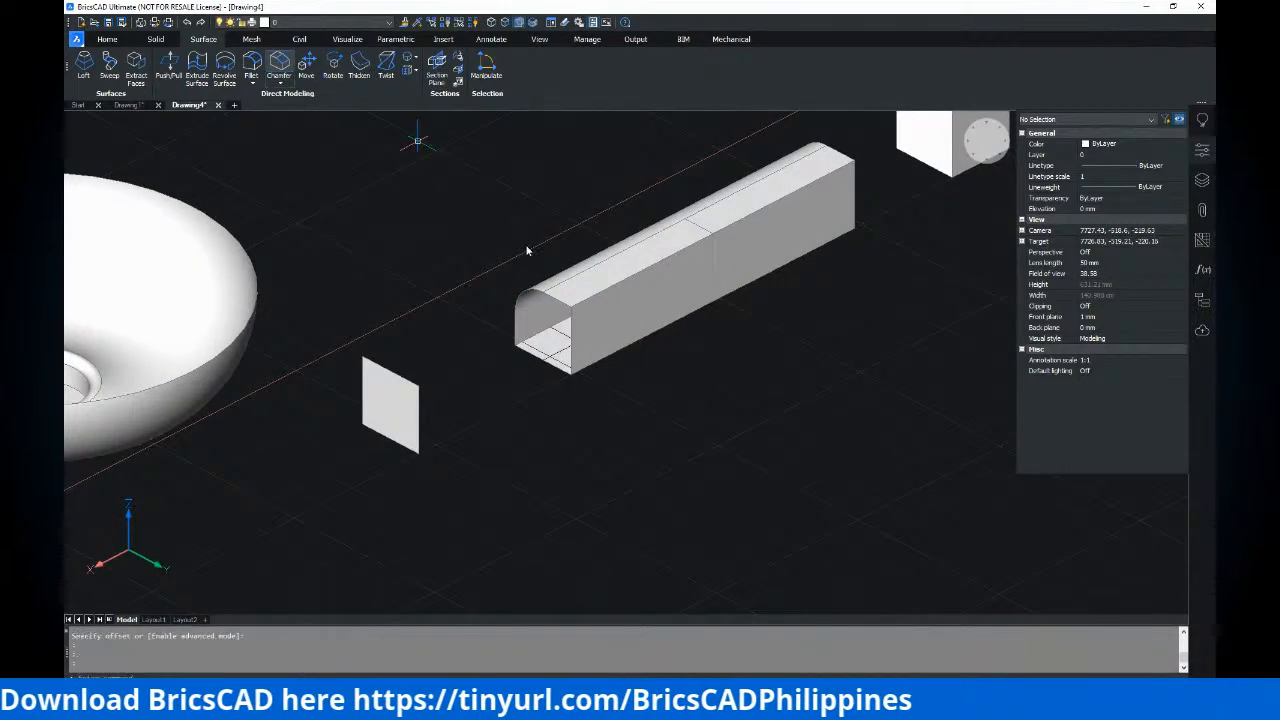
Try again to chamfer the tube's sharp upper long edge, picking a wide offset freehand on its top face
{"action": "scroll", "coordinate": [527, 250], "scroll_direction": "up", "scroll_amount": 2}
{"action": "middle_click_drag", "start_coordinate": [785, 344], "coordinate": [546, 360]}
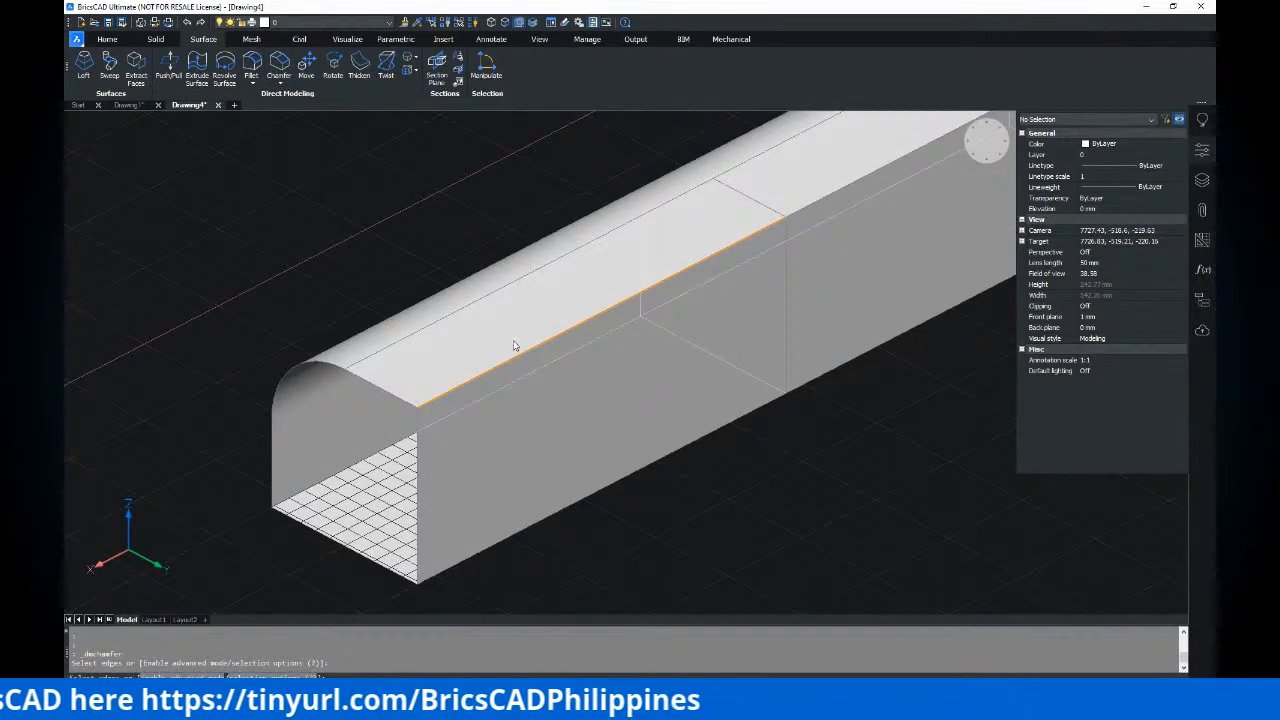
{"action": "left_click", "coordinate": [511, 339]}
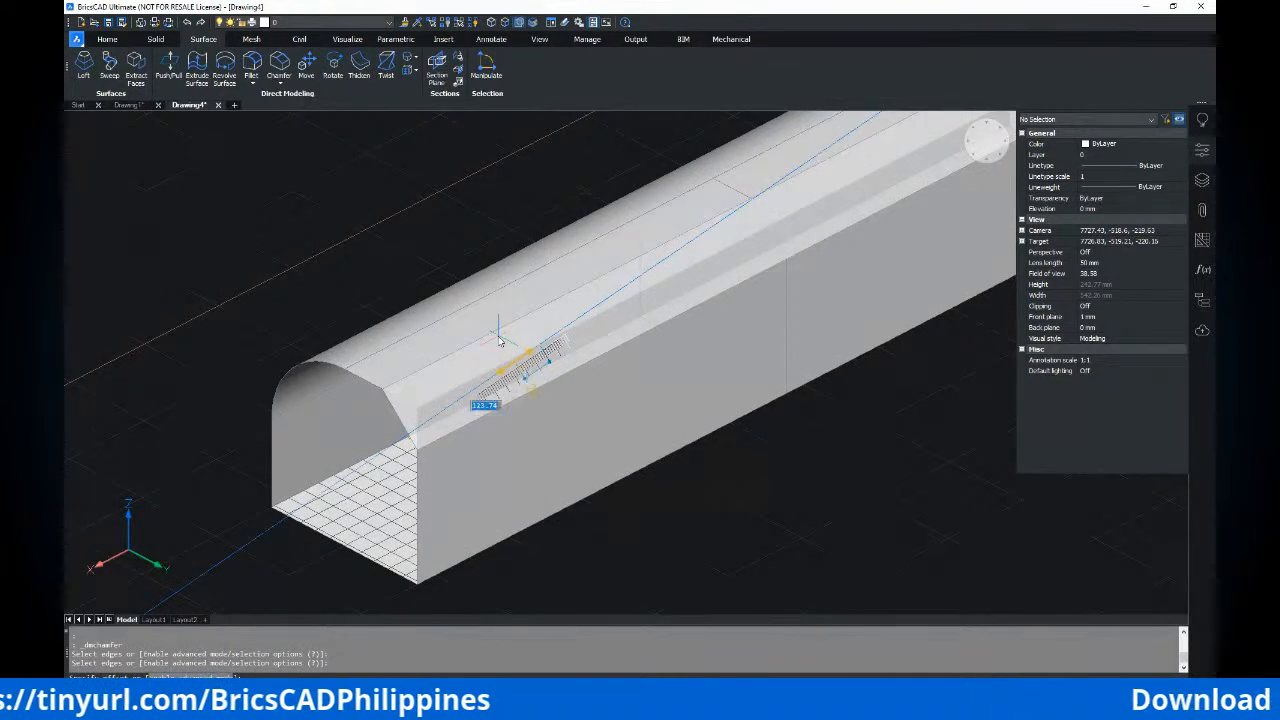
{"action": "scroll", "coordinate": [500, 335], "scroll_direction": "down", "scroll_amount": 6}
{"action": "middle_click_drag", "start_coordinate": [500, 318], "coordinate": [808, 323], "text": "shift"}
{"action": "middle_click_drag", "start_coordinate": [543, 363], "coordinate": [600, 362], "text": "shift"}
{"action": "middle_click_drag", "start_coordinate": [497, 363], "coordinate": [527, 305], "text": "shift"}
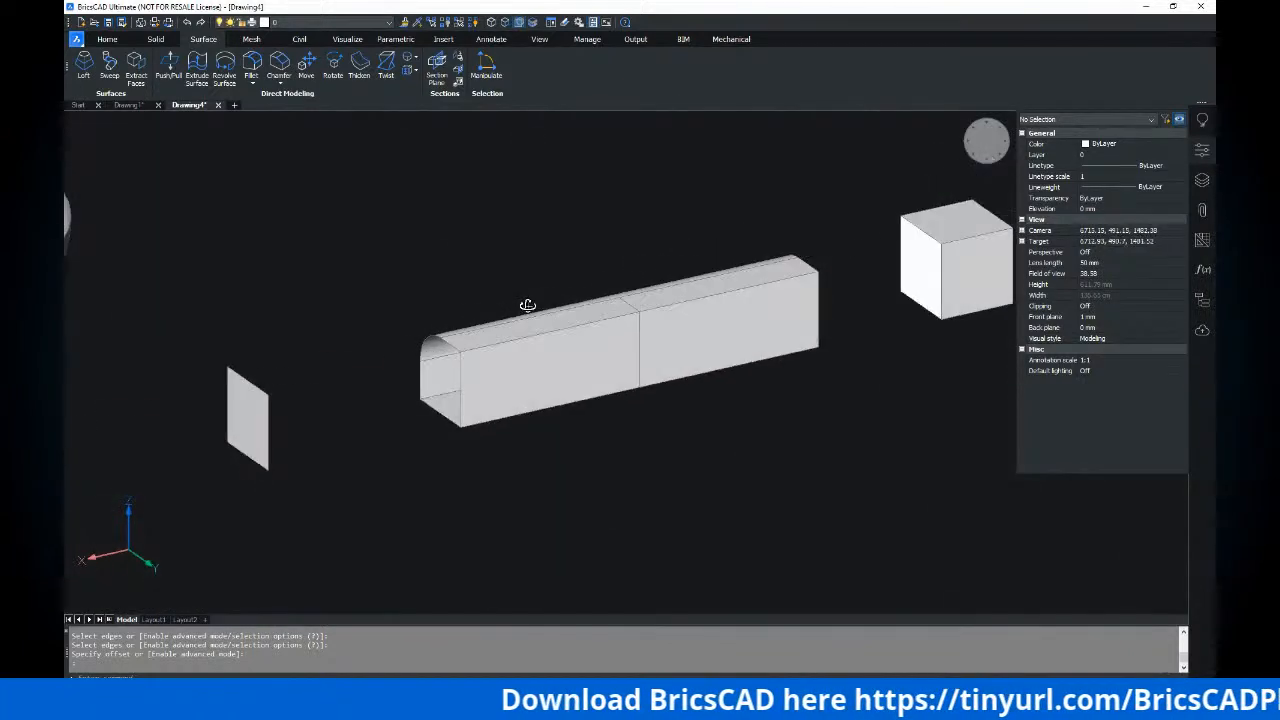
Chamfer the tube's remaining sharp upper long edge with a narrow offset picked freehand close to the edge
{"action": "left_click", "coordinate": [251, 64]}
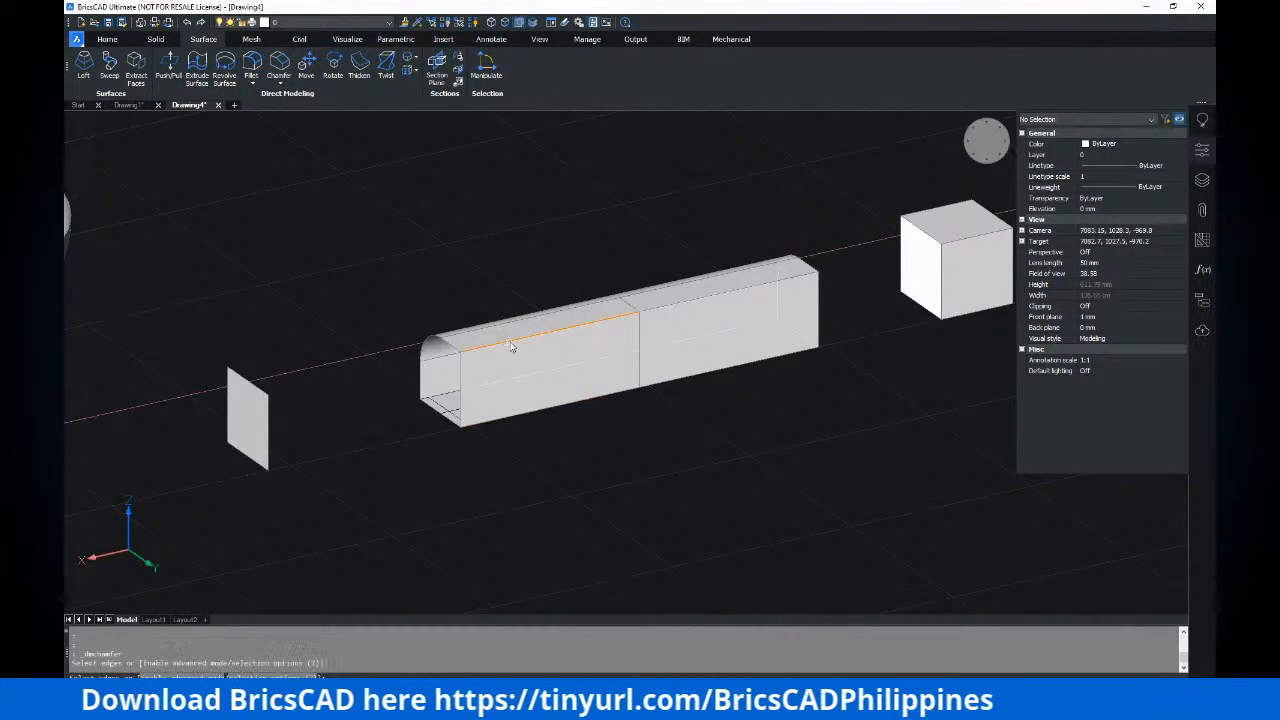
{"action": "scroll", "coordinate": [510, 348], "scroll_direction": "up", "scroll_amount": 5}
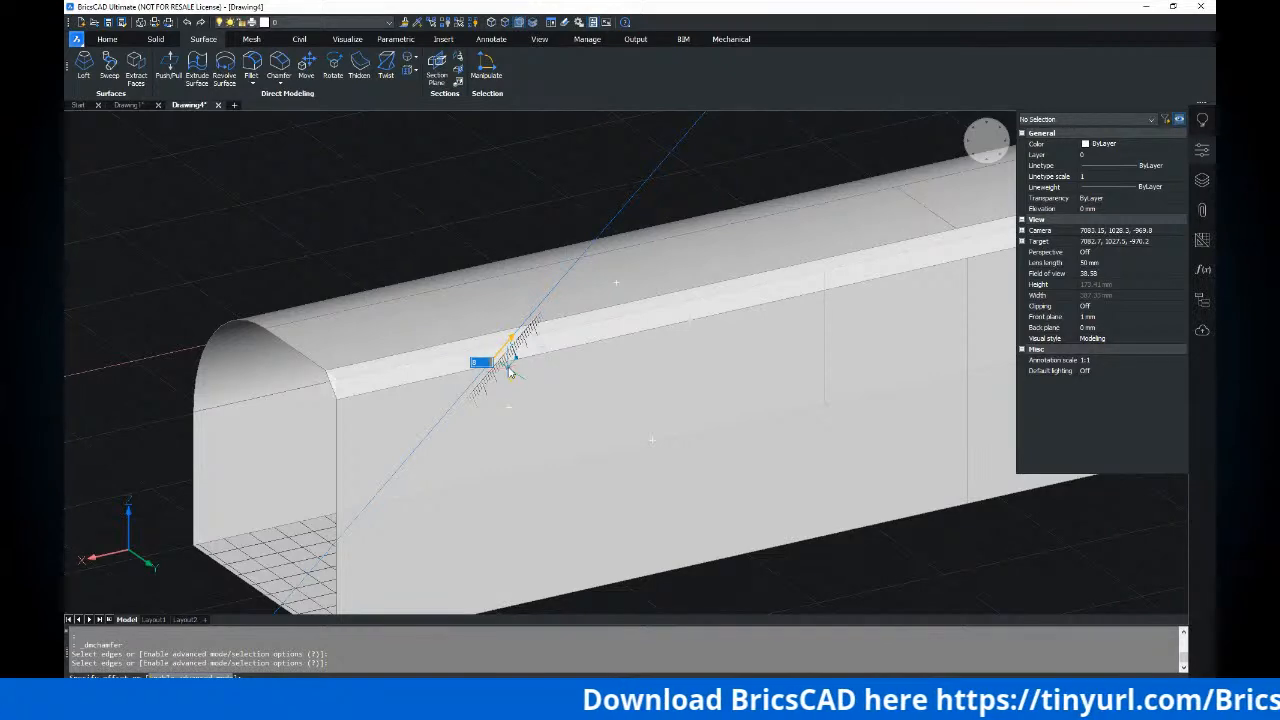
{"action": "left_click", "coordinate": [510, 368]}
{"action": "scroll", "coordinate": [509, 389], "scroll_direction": "down", "scroll_amount": 5}
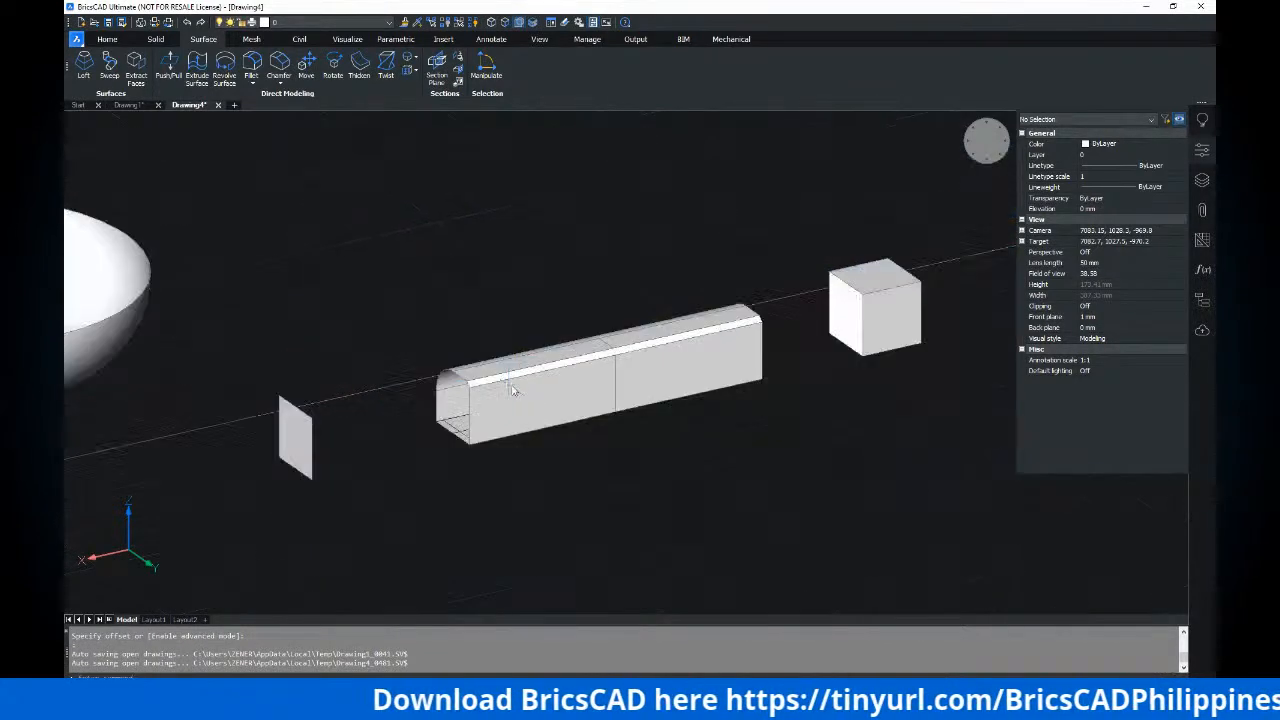
Examine the filleted and chamfered long edges of the tube surface from both sides and its open end
{"action": "middle_click_drag", "start_coordinate": [557, 421], "coordinate": [503, 423], "text": "shift"}
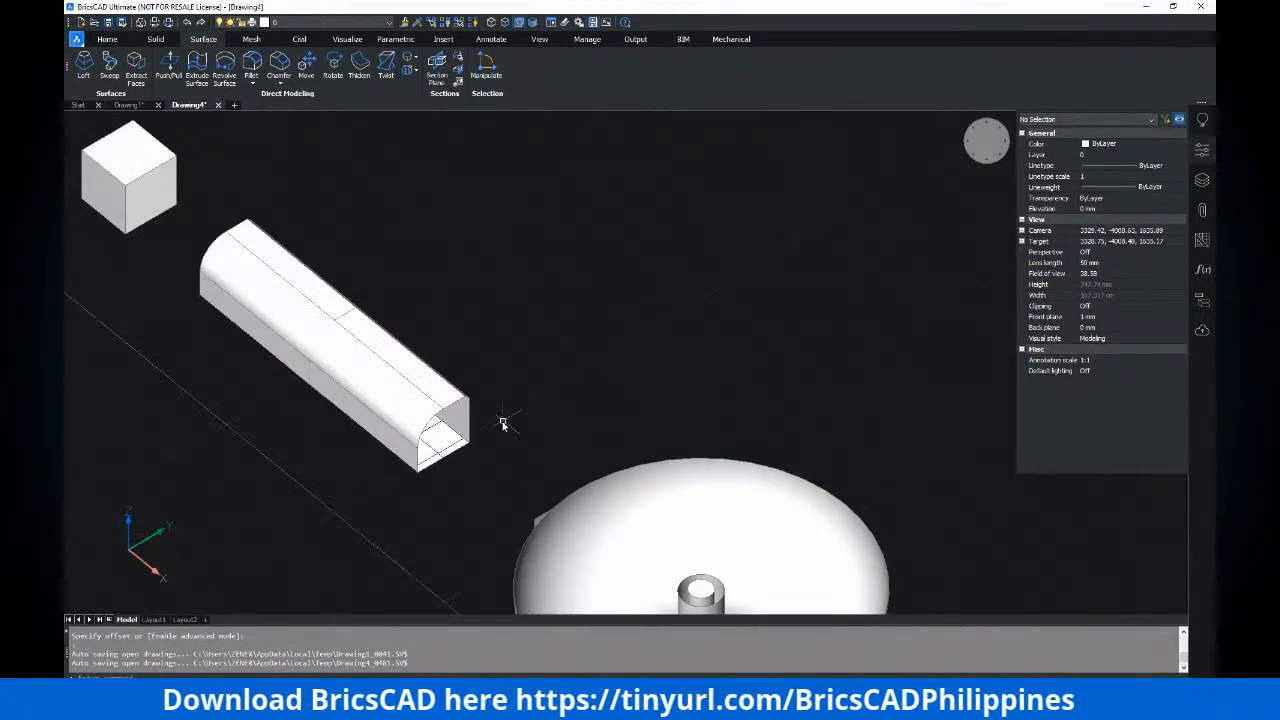
{"action": "scroll", "coordinate": [478, 407], "scroll_direction": "up", "scroll_amount": 3}
{"action": "scroll", "coordinate": [478, 407], "scroll_direction": "up", "scroll_amount": 2}
{"action": "scroll", "coordinate": [490, 400], "scroll_direction": "down", "scroll_amount": 6}
{"action": "scroll", "coordinate": [505, 396], "scroll_direction": "up", "scroll_amount": 3}
{"action": "middle_click_drag", "start_coordinate": [508, 394], "coordinate": [266, 354], "text": "shift"}
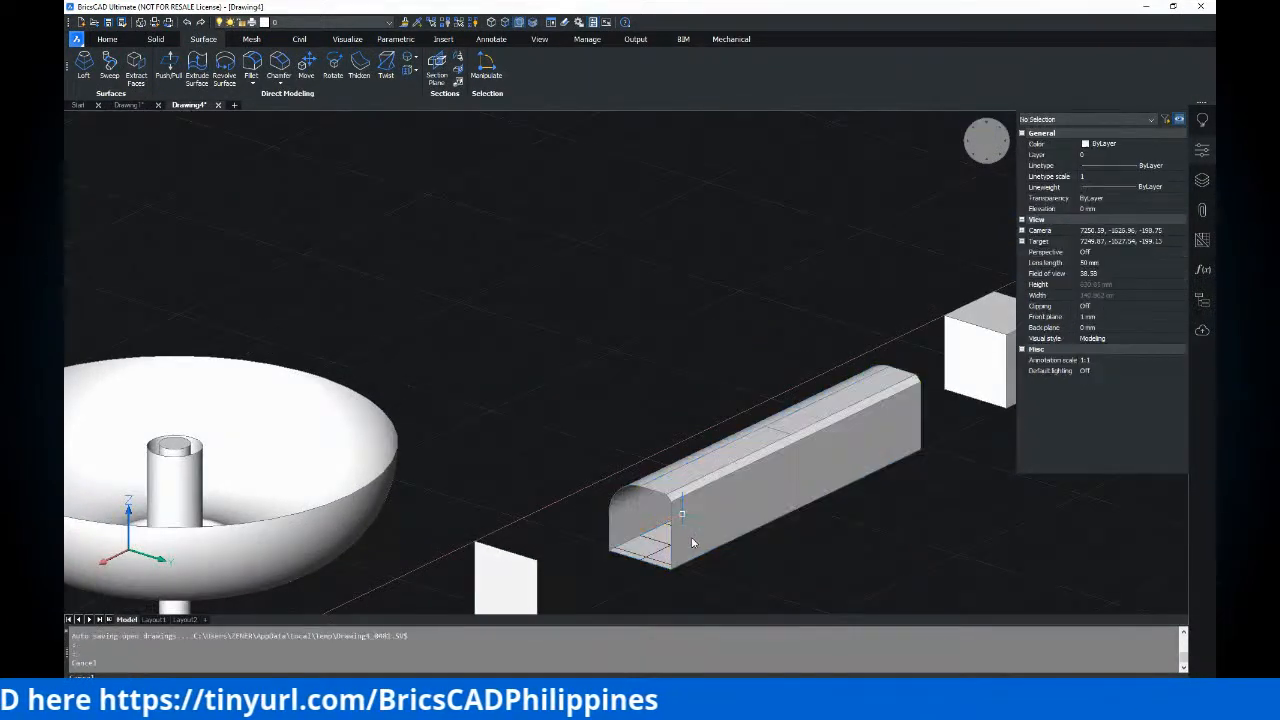
{"action": "scroll", "coordinate": [645, 440], "scroll_direction": "up", "scroll_amount": 5}
{"action": "scroll", "coordinate": [645, 440], "scroll_direction": "down", "scroll_amount": 8}
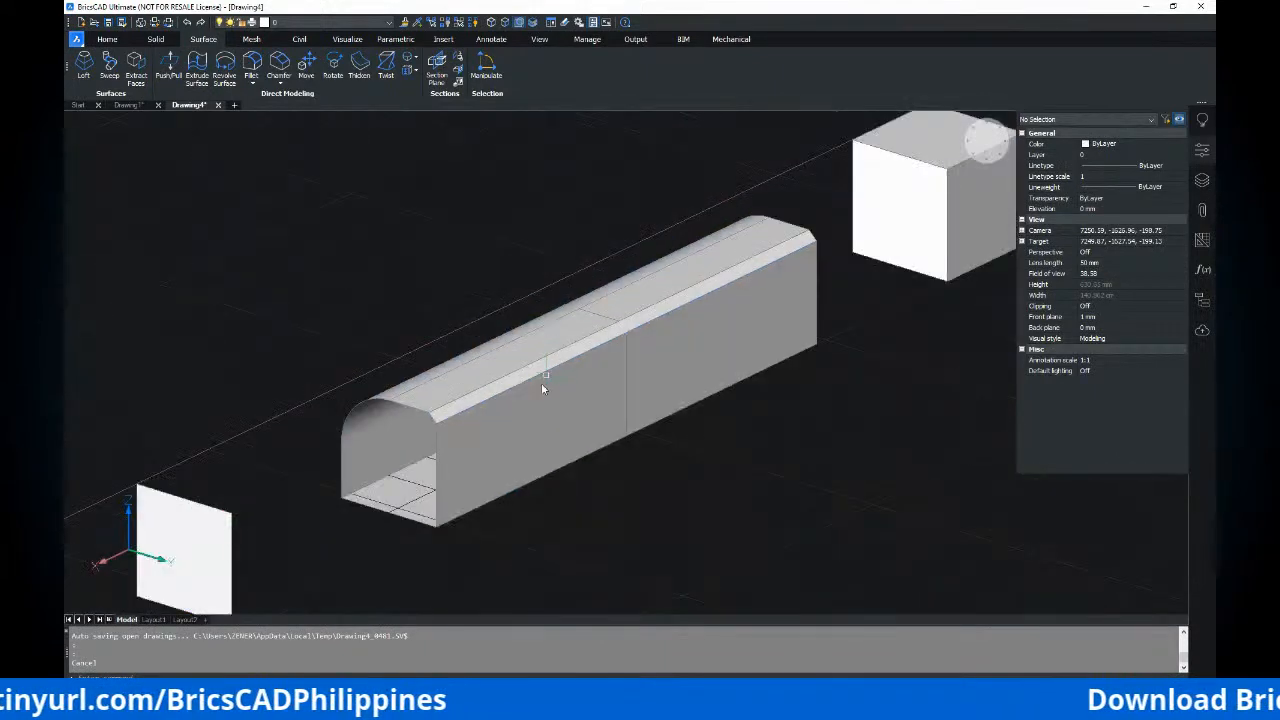
{"action": "middle_click_drag", "start_coordinate": [563, 372], "coordinate": [863, 429], "text": "shift"}
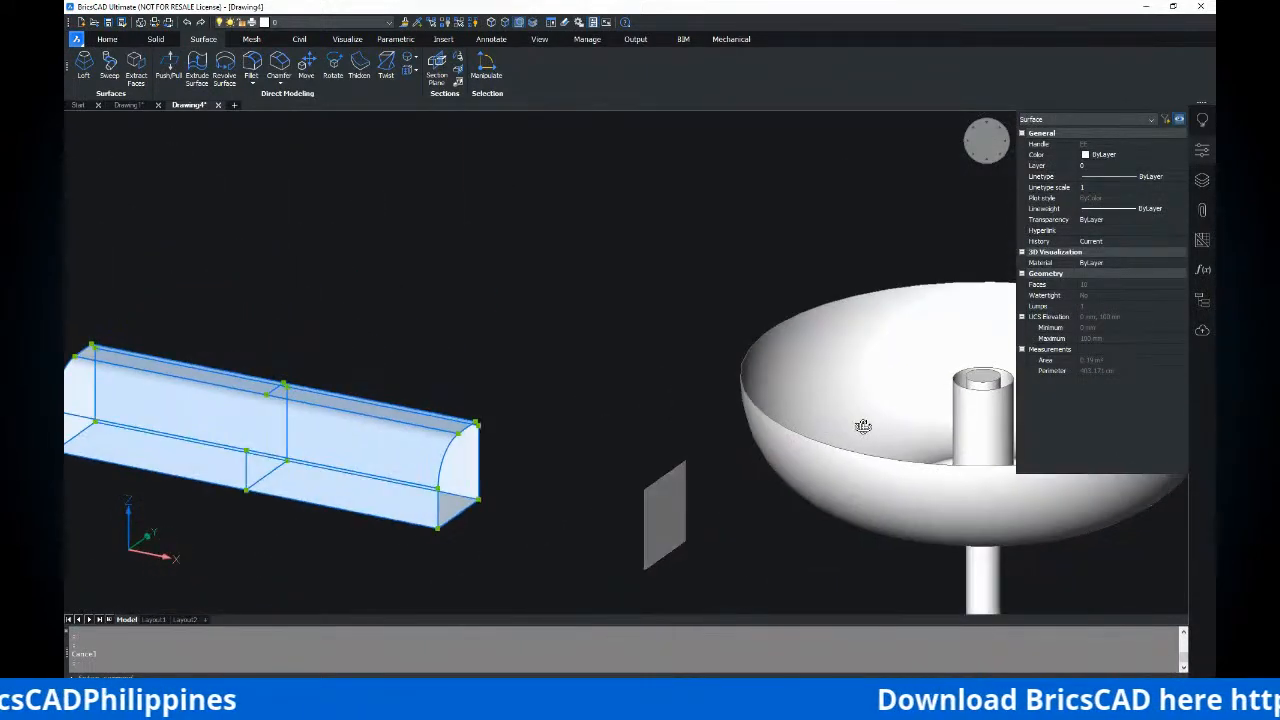
{"action": "scroll", "coordinate": [551, 464], "scroll_direction": "down", "scroll_amount": 4}
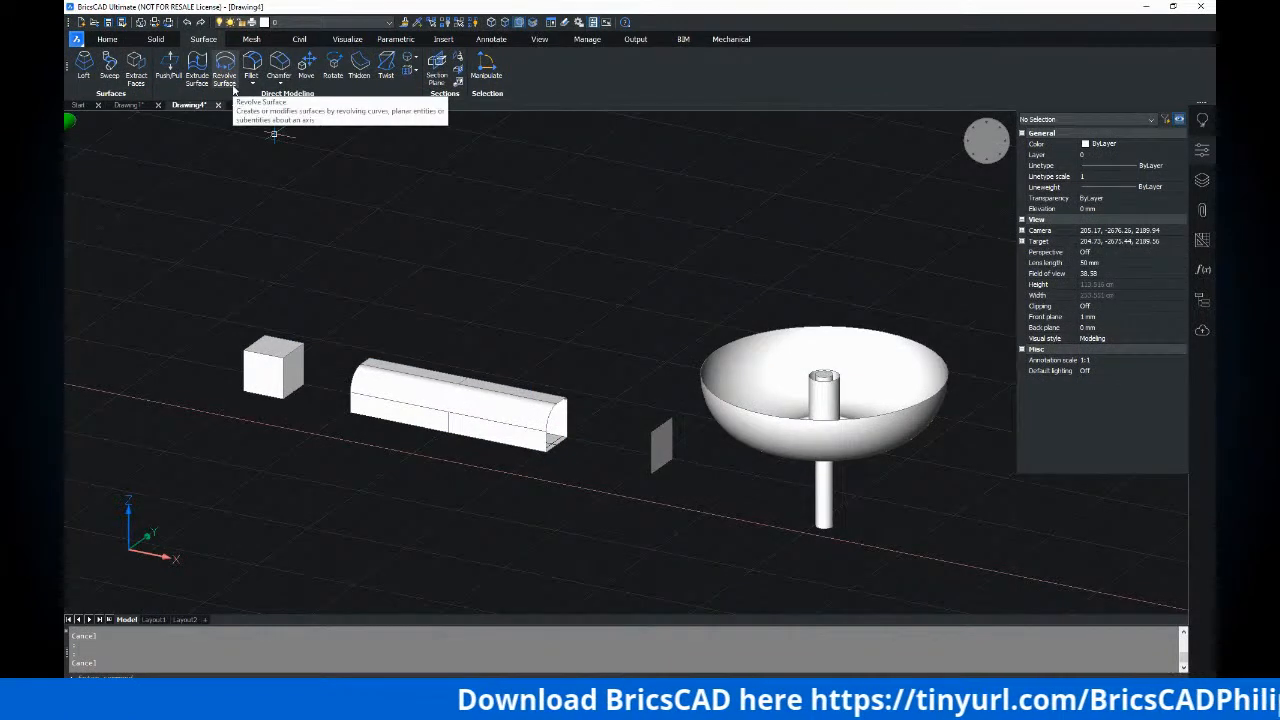
{"action": "left_click", "coordinate": [158, 40]}
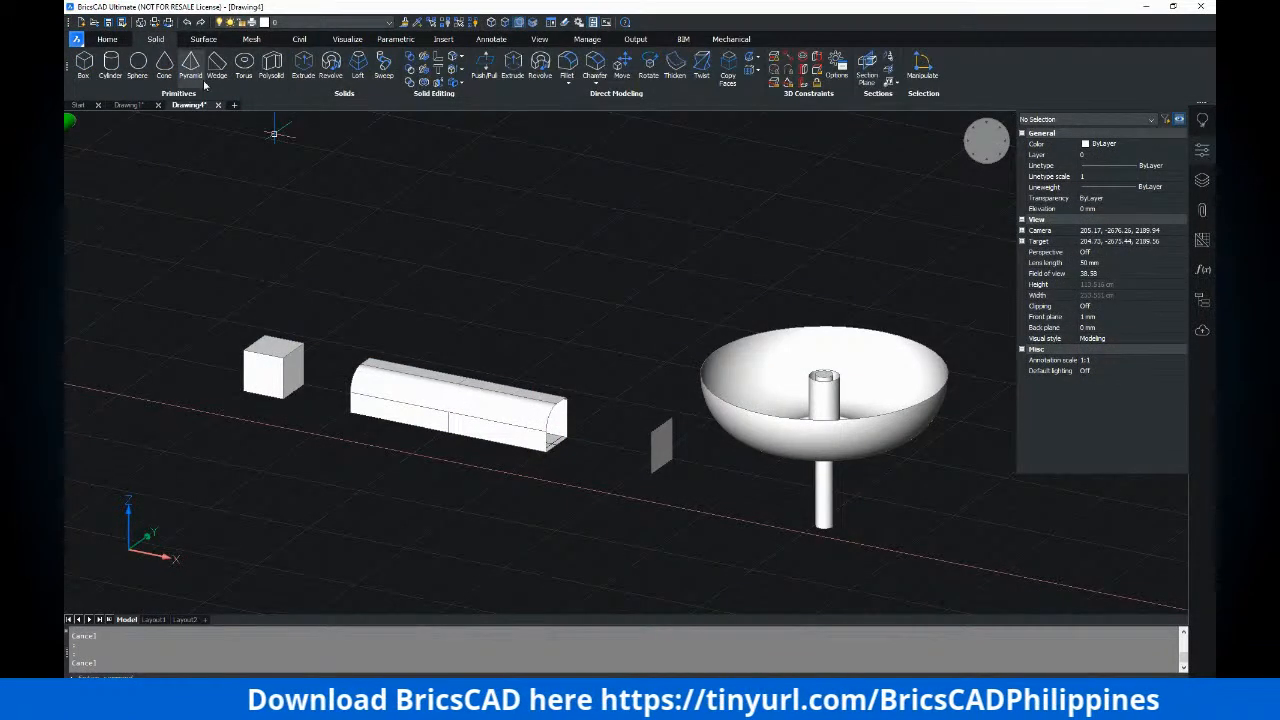
{"action": "left_click", "coordinate": [205, 40]}
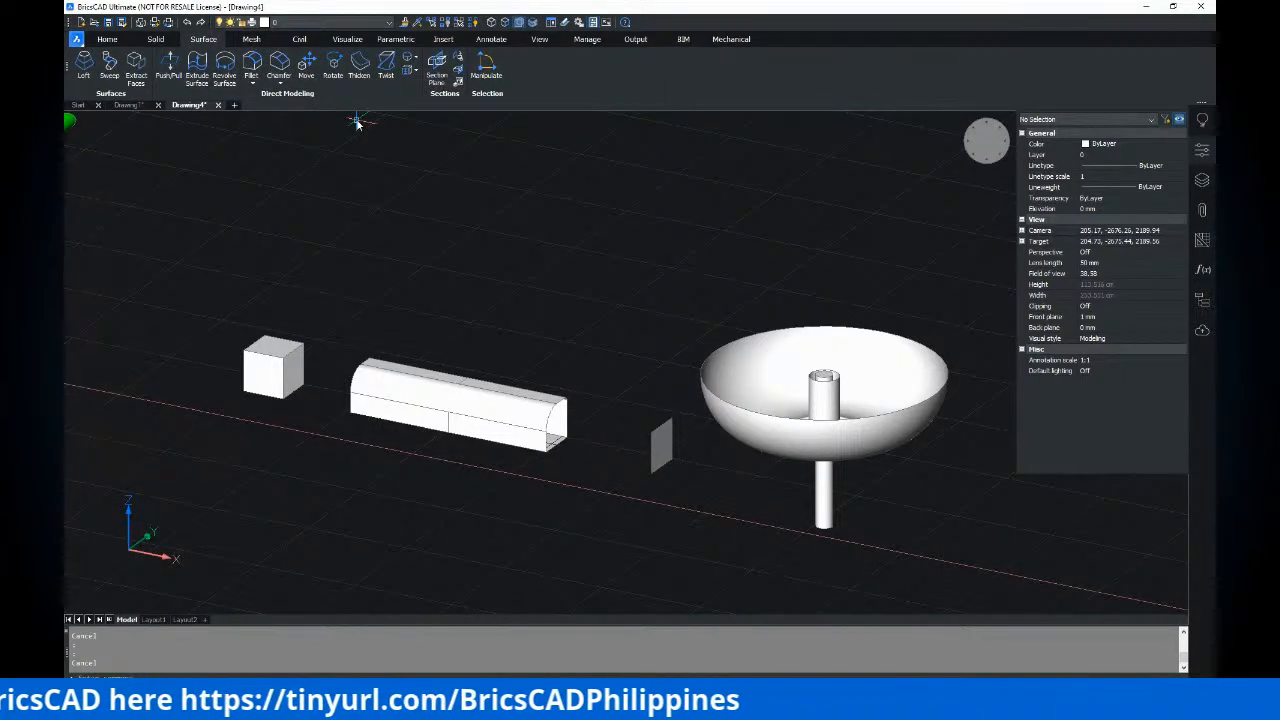
{"action": "middle_click_drag", "start_coordinate": [566, 247], "coordinate": [421, 185], "text": "shift"}
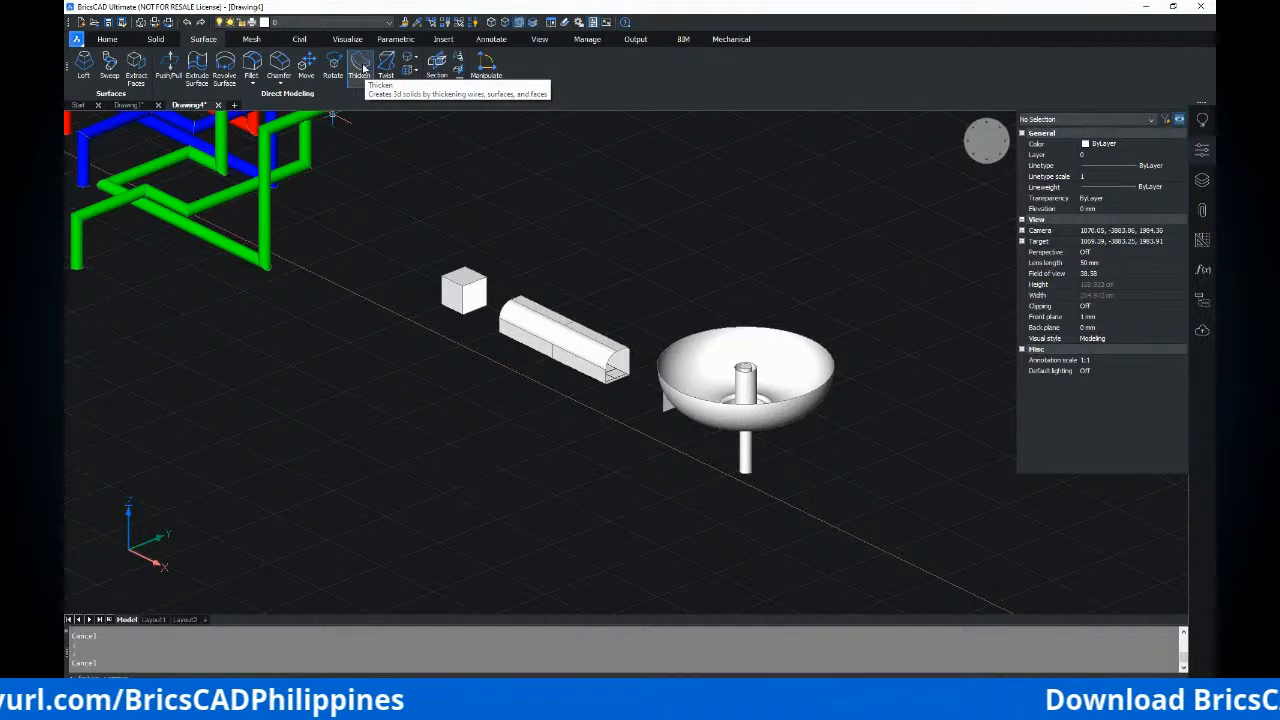
Thicken the revolved bowl surface on a single side, picking a thin wall thickness freehand near its rim
{"action": "left_click", "coordinate": [361, 68]}
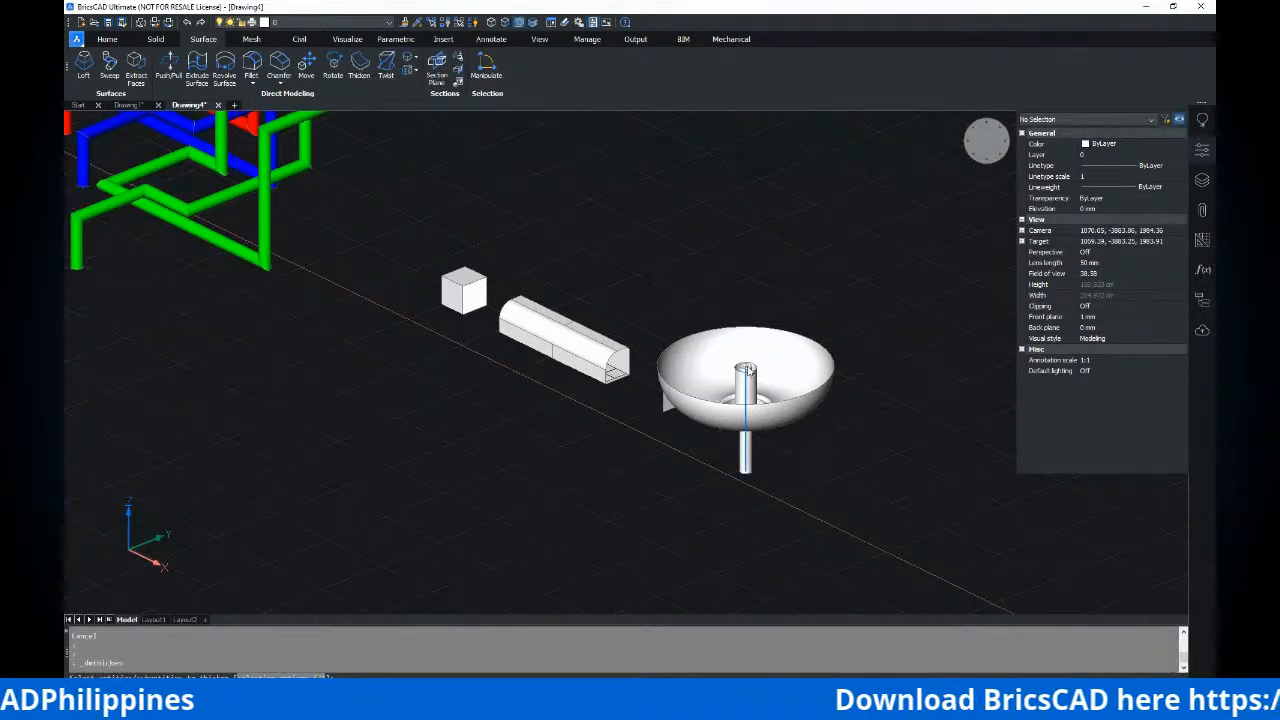
{"action": "scroll", "coordinate": [750, 366], "scroll_direction": "up", "scroll_amount": 1}
{"action": "scroll", "coordinate": [705, 336], "scroll_direction": "up", "scroll_amount": 1}
{"action": "middle_click_drag", "start_coordinate": [740, 352], "coordinate": [740, 380]}
{"action": "scroll", "coordinate": [706, 350], "scroll_direction": "up", "scroll_amount": 1}
{"action": "scroll", "coordinate": [662, 344], "scroll_direction": "down", "scroll_amount": 3}
{"action": "scroll", "coordinate": [707, 349], "scroll_direction": "up", "scroll_amount": 3}
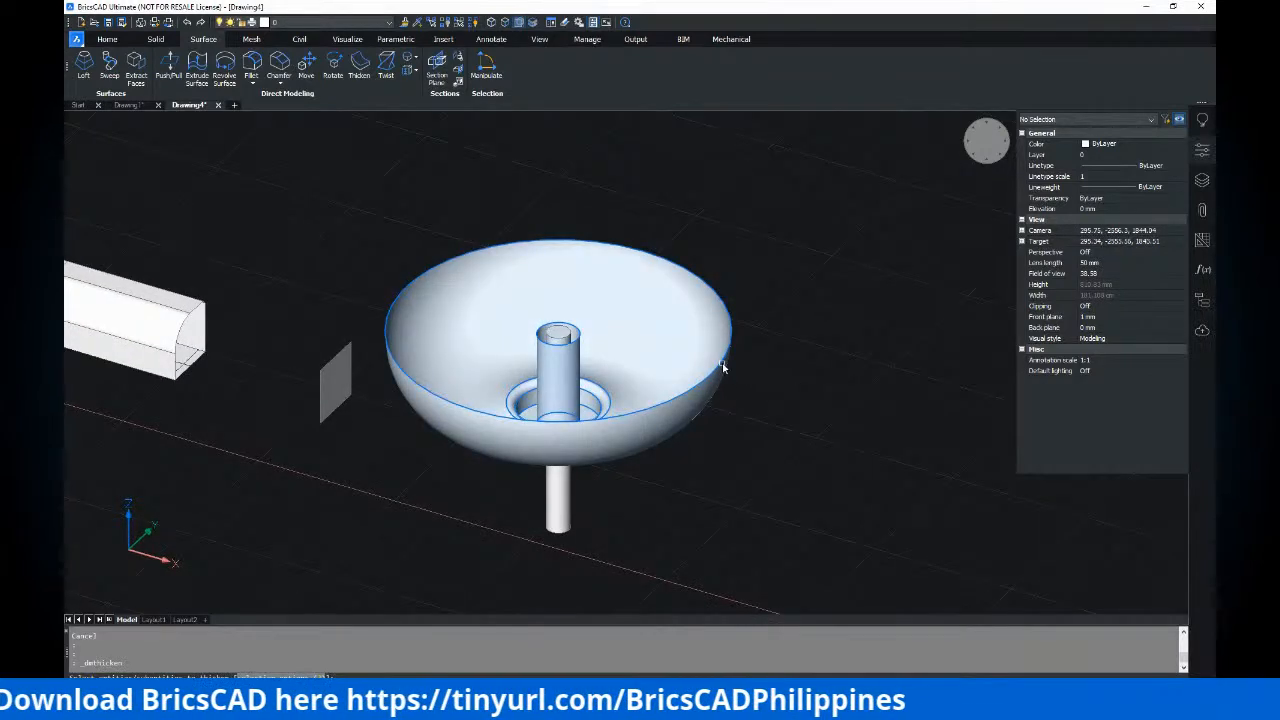
{"action": "key", "text": "ctrl"}
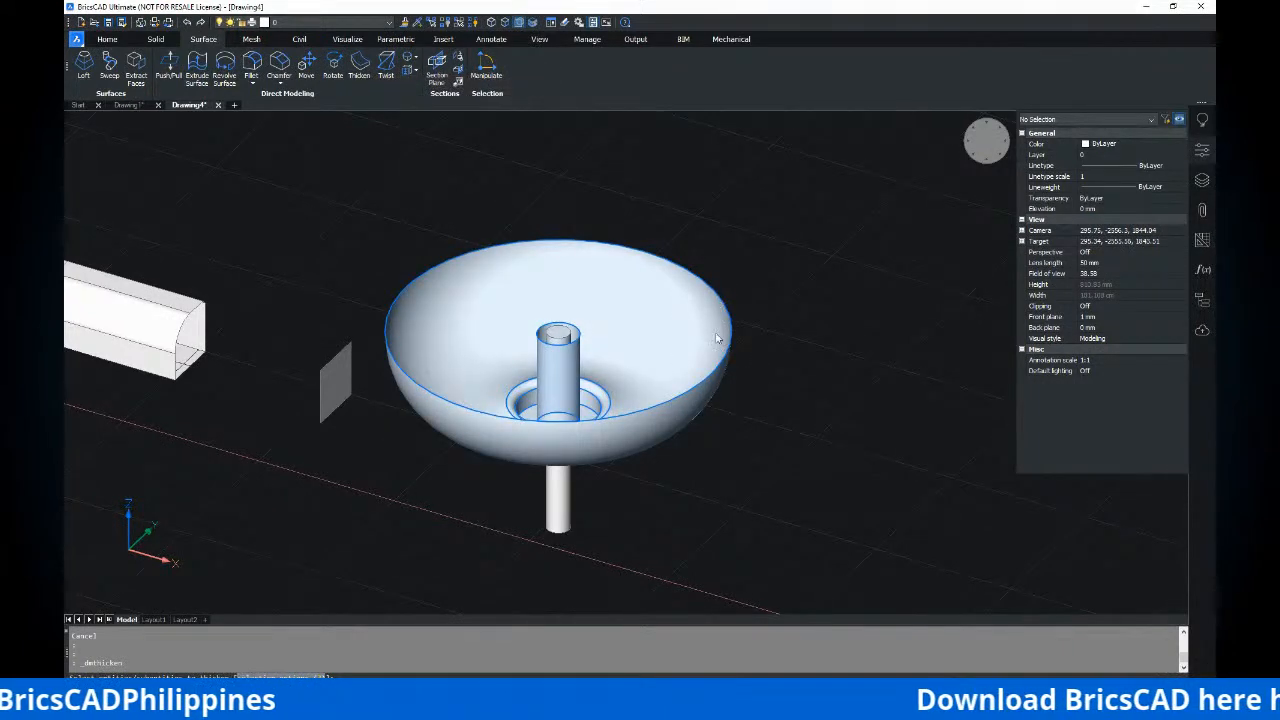
{"action": "key", "text": "Return"}
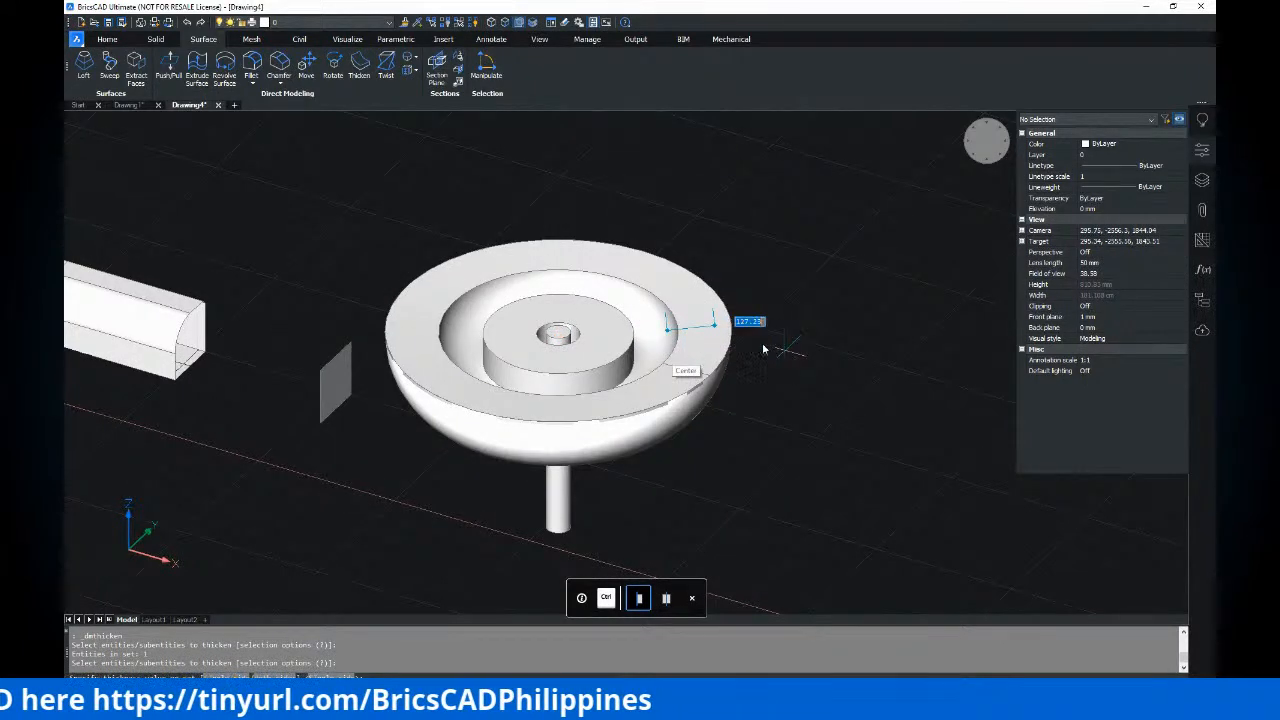
{"action": "left_click", "coordinate": [674, 338]}
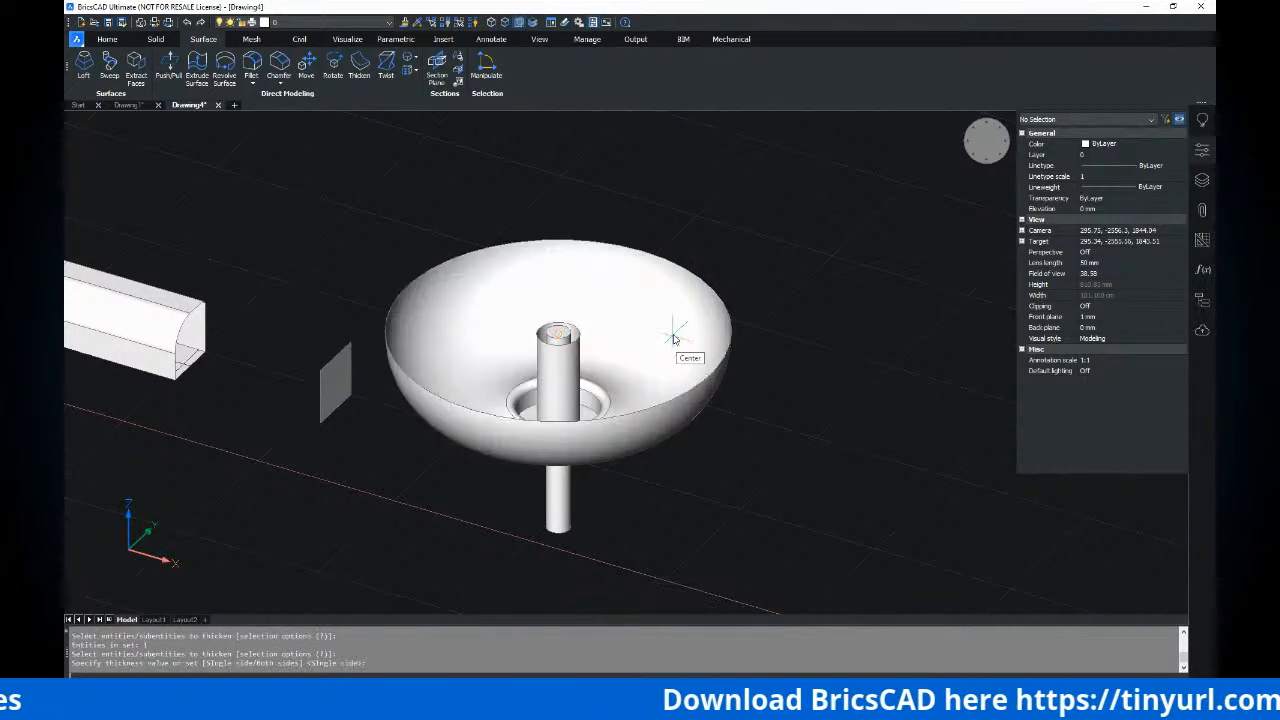
{"action": "middle_click_drag", "start_coordinate": [598, 388], "coordinate": [500, 363], "text": "shift"}
{"action": "left_click", "coordinate": [644, 438]}
{"action": "key", "text": "Escape"}
Try to thicken the filleted and chamfered tube surface on both sides
{"action": "scroll", "coordinate": [540, 378], "scroll_direction": "down", "scroll_amount": 5}
{"action": "scroll", "coordinate": [551, 349], "scroll_direction": "up", "scroll_amount": 4}
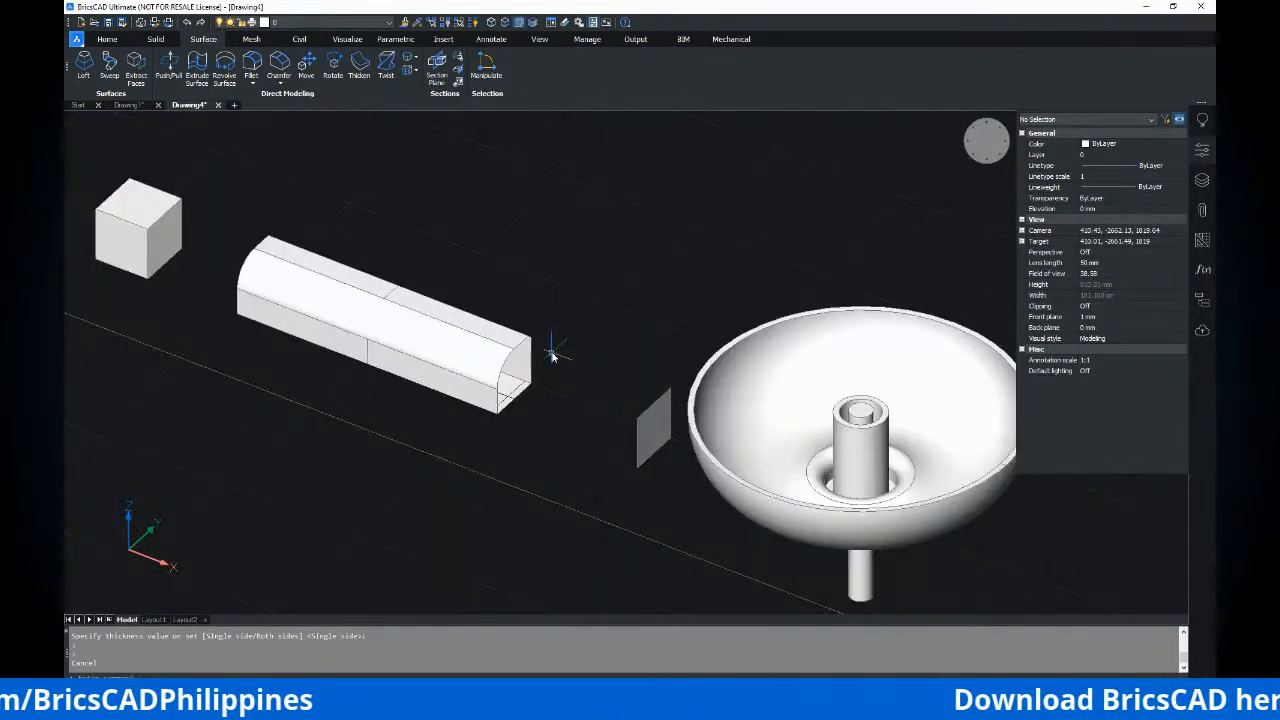
{"action": "left_click", "coordinate": [358, 68]}
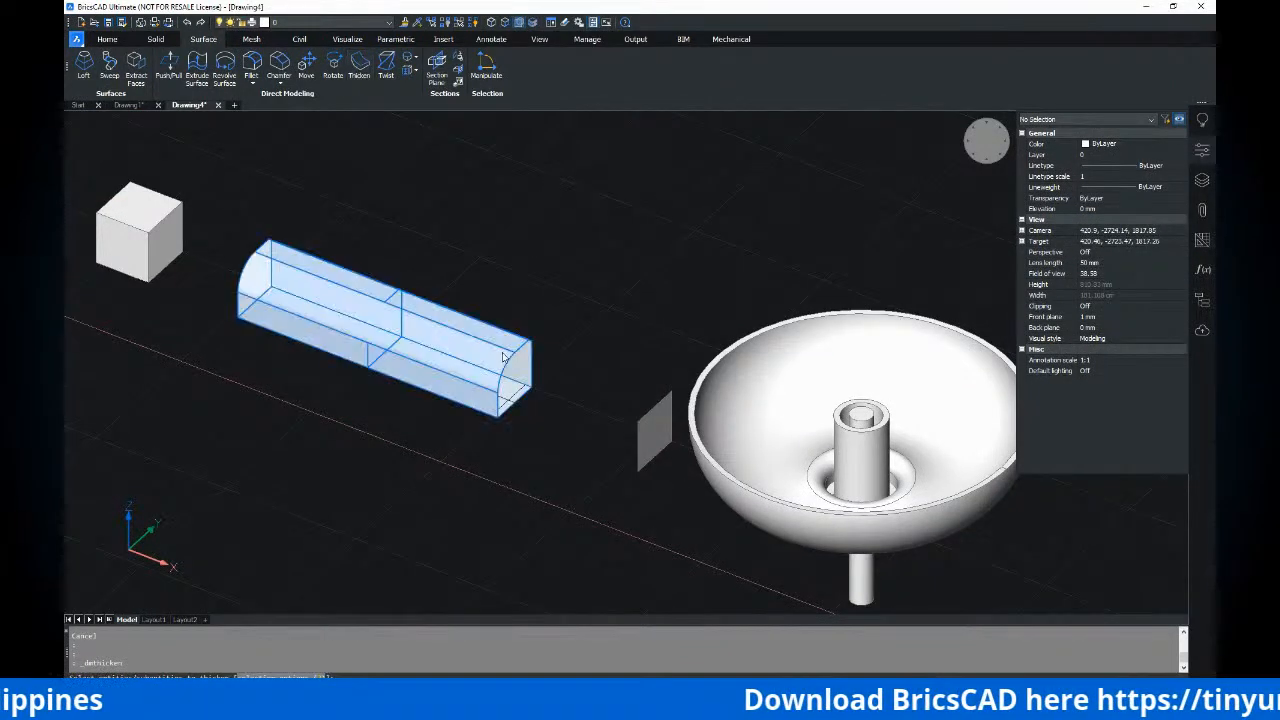
{"action": "key", "text": "Return"}
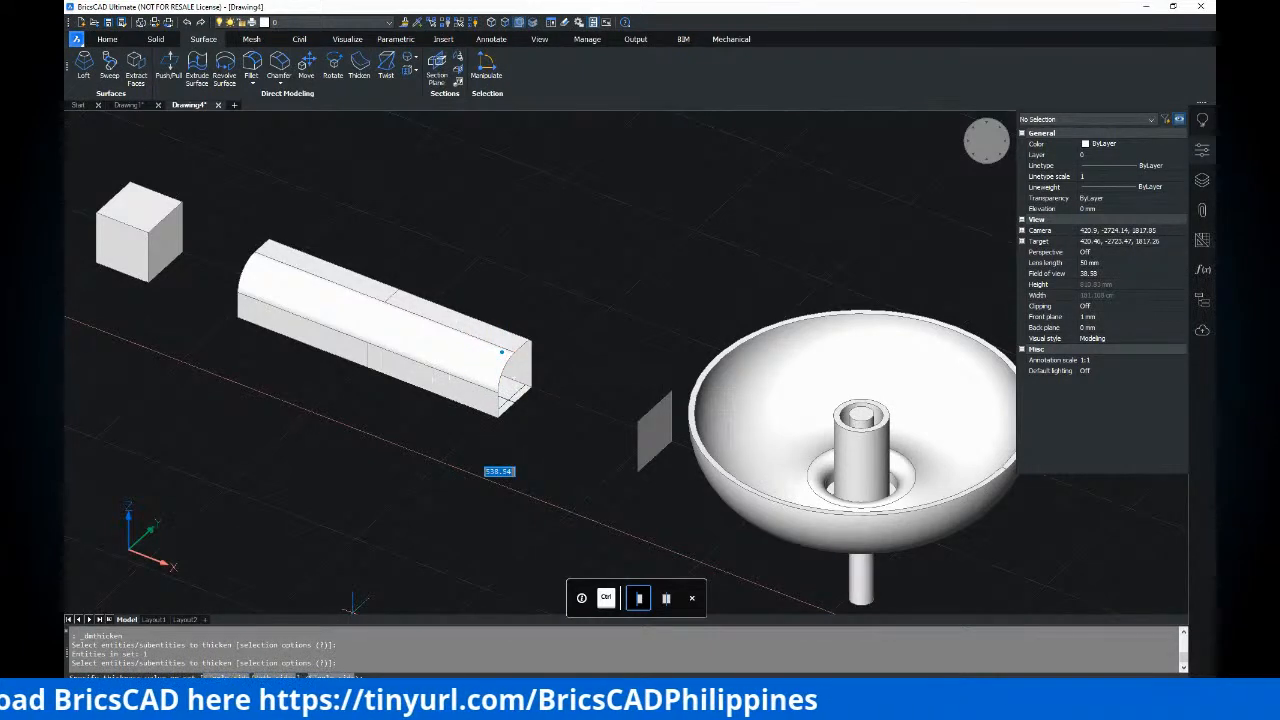
{"action": "key", "text": "ctrl"}
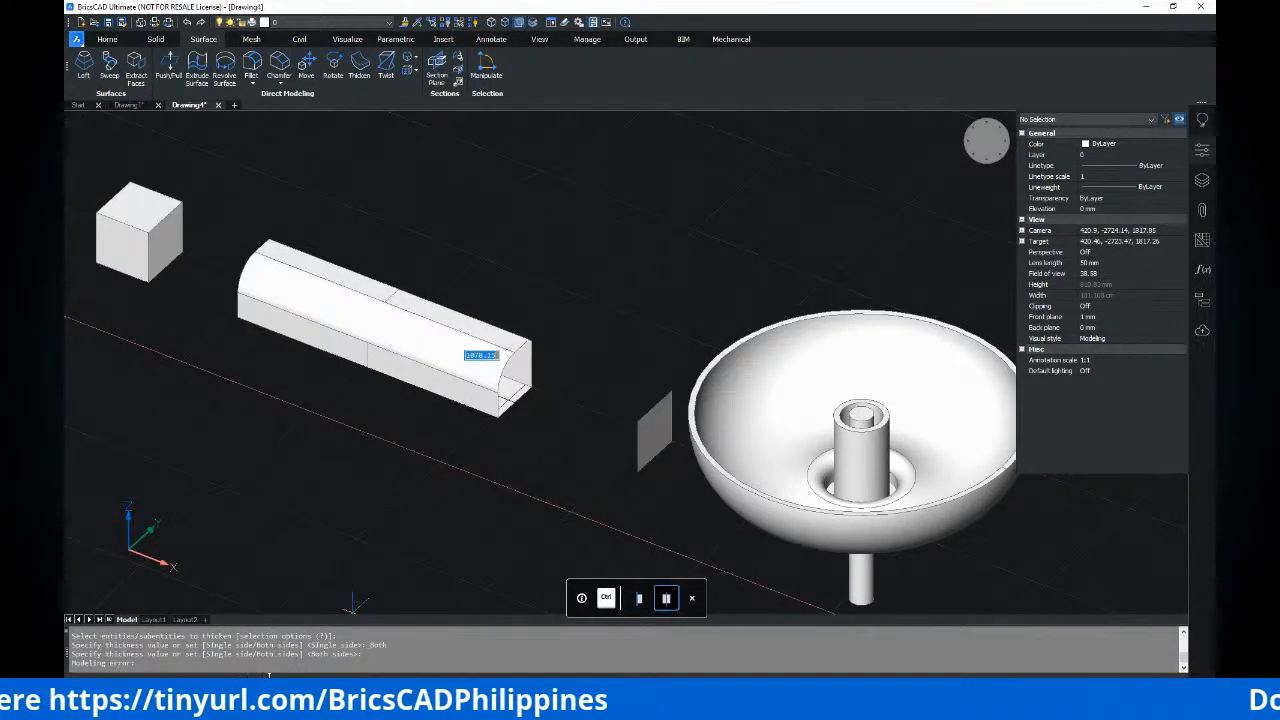
{"action": "key", "text": "Escape"}
{"action": "key", "text": "Escape"}
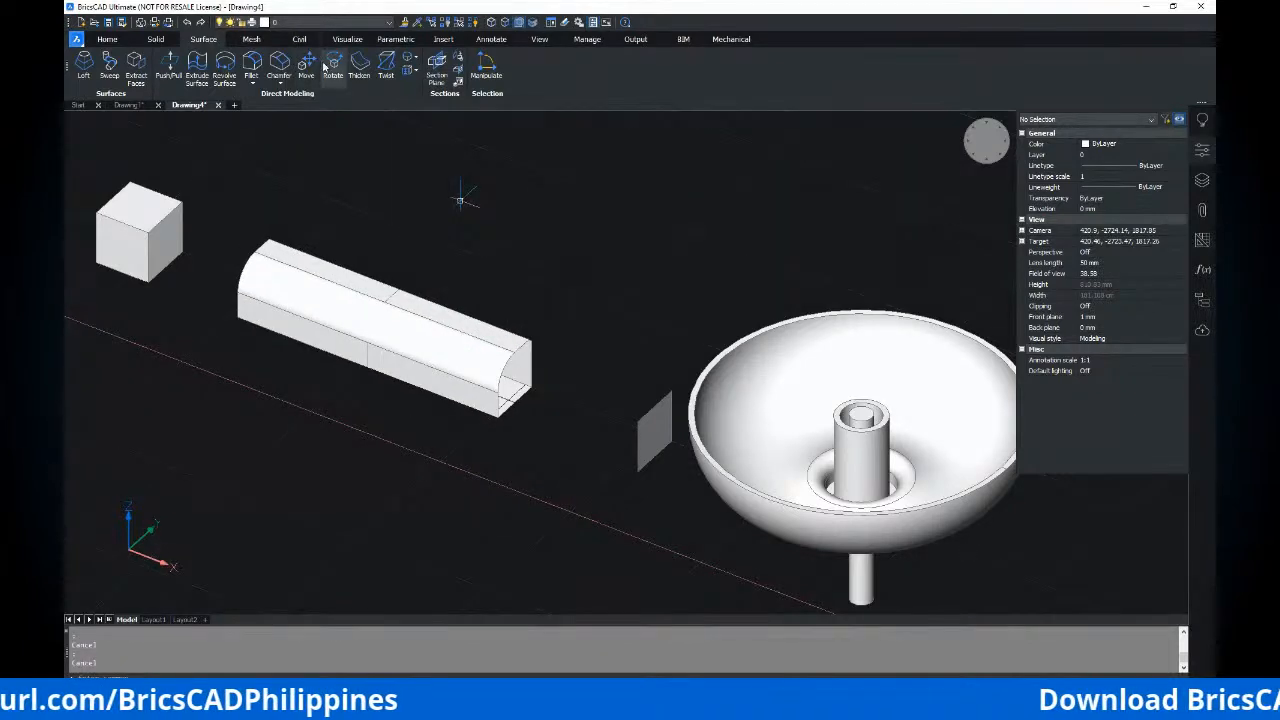
Thicken the tube surface on both sides with a freehand thickness of about 10 mm
{"action": "left_click", "coordinate": [359, 66]}
{"action": "left_click", "coordinate": [482, 340]}
{"action": "key", "text": "Return"}
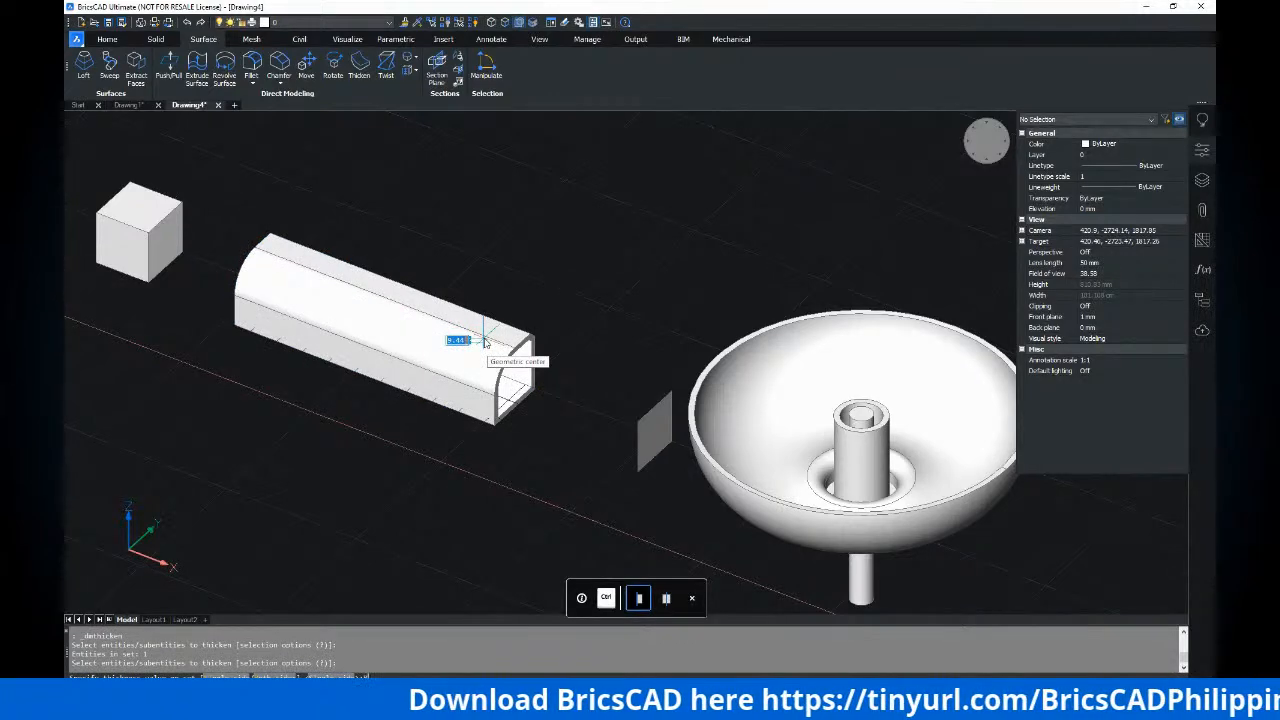
{"action": "key", "text": "ctrl"}
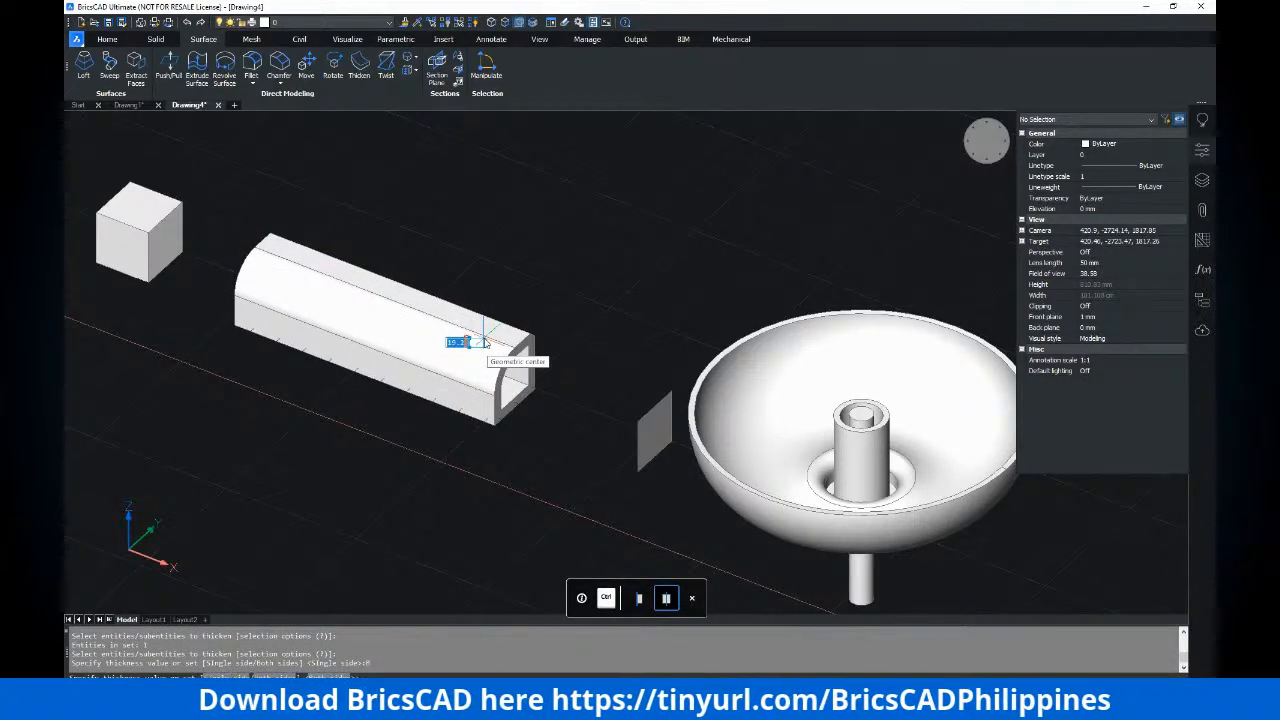
{"action": "key", "text": "Return"}
Examine the thickened tube's wall at its open end from several angles
{"action": "middle_click_drag", "start_coordinate": [536, 374], "coordinate": [671, 451], "text": "shift"}
{"action": "scroll", "coordinate": [491, 354], "scroll_direction": "up", "scroll_amount": 3}
{"action": "scroll", "coordinate": [652, 446], "scroll_direction": "down", "scroll_amount": 2}
{"action": "middle_click_drag", "start_coordinate": [569, 424], "coordinate": [632, 383], "text": "shift"}
{"action": "scroll", "coordinate": [722, 358], "scroll_direction": "up", "scroll_amount": 4}
{"action": "scroll", "coordinate": [781, 371], "scroll_direction": "down", "scroll_amount": 1}
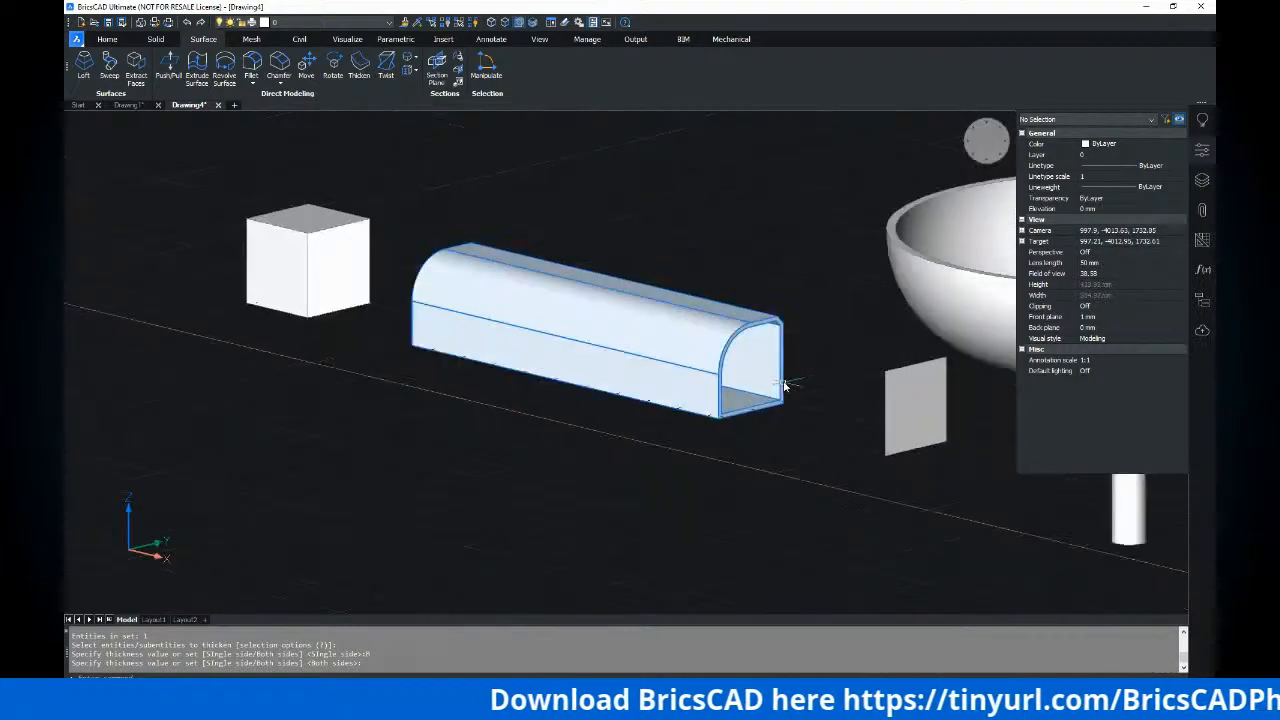
{"action": "middle_click_drag", "start_coordinate": [783, 383], "coordinate": [717, 396]}
{"action": "middle_click_drag", "start_coordinate": [779, 357], "coordinate": [612, 371], "text": "shift"}
Thicken the green swept pipe surface on a single side with a freehand thickness of about 7.6 mm
{"action": "scroll", "coordinate": [750, 386], "scroll_direction": "down", "scroll_amount": 3}
{"action": "middle_click_drag", "start_coordinate": [506, 335], "coordinate": [728, 373]}
{"action": "scroll", "coordinate": [520, 288], "scroll_direction": "down", "scroll_amount": 3}
{"action": "middle_click_drag", "start_coordinate": [547, 300], "coordinate": [538, 343]}
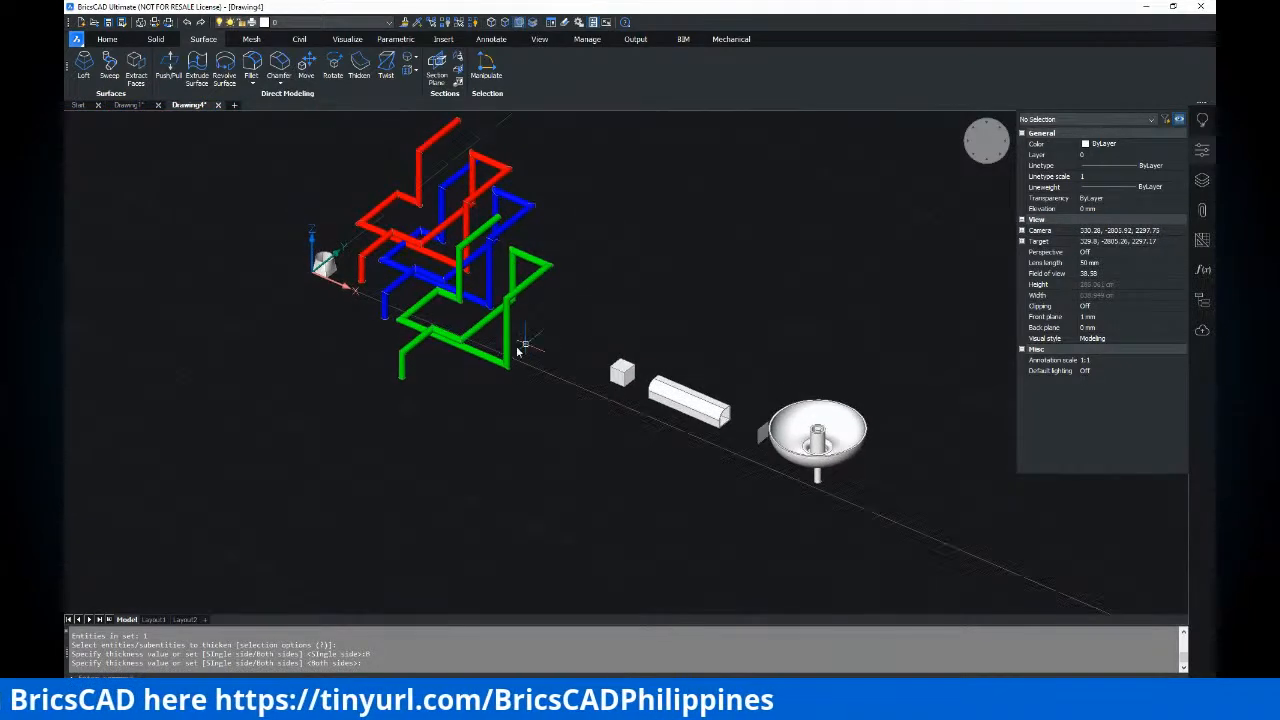
{"action": "middle_click_drag", "start_coordinate": [391, 254], "coordinate": [474, 286], "text": "shift"}
{"action": "scroll", "coordinate": [470, 362], "scroll_direction": "up", "scroll_amount": 4}
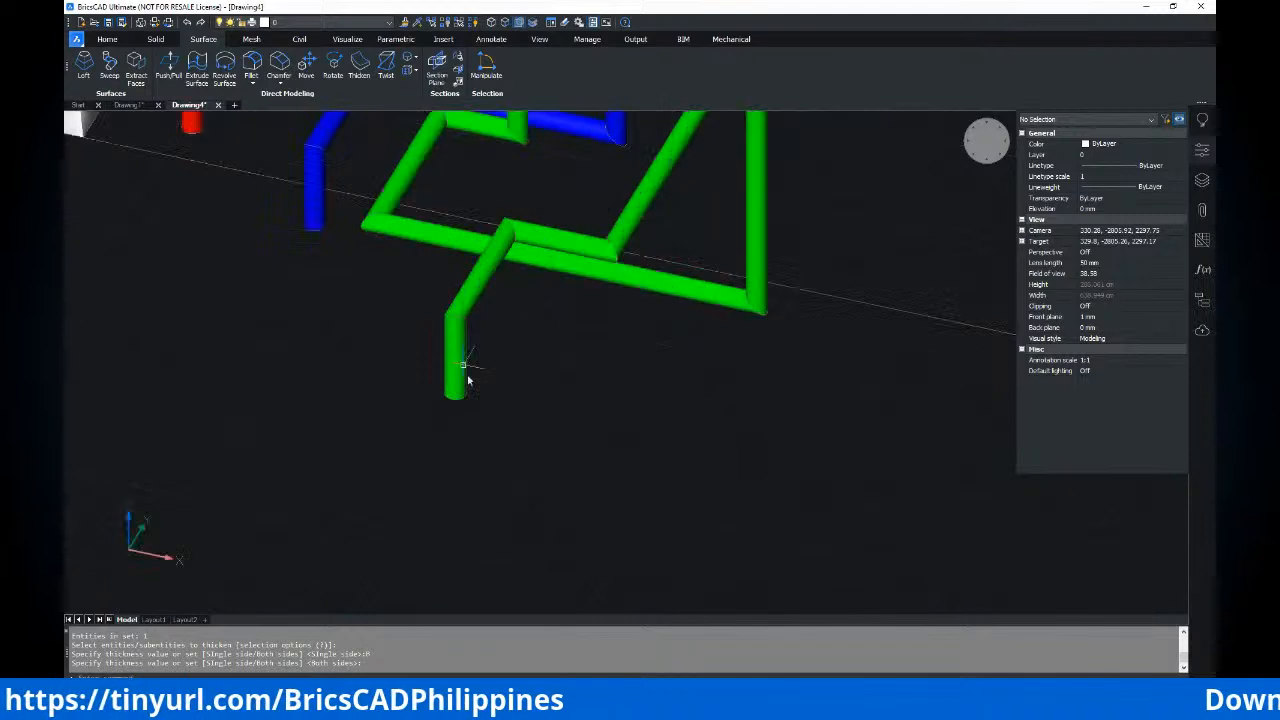
{"action": "left_click", "coordinate": [445, 397]}
{"action": "middle_click_drag", "start_coordinate": [477, 394], "coordinate": [423, 271], "text": "shift"}
{"action": "key", "text": "Escape"}
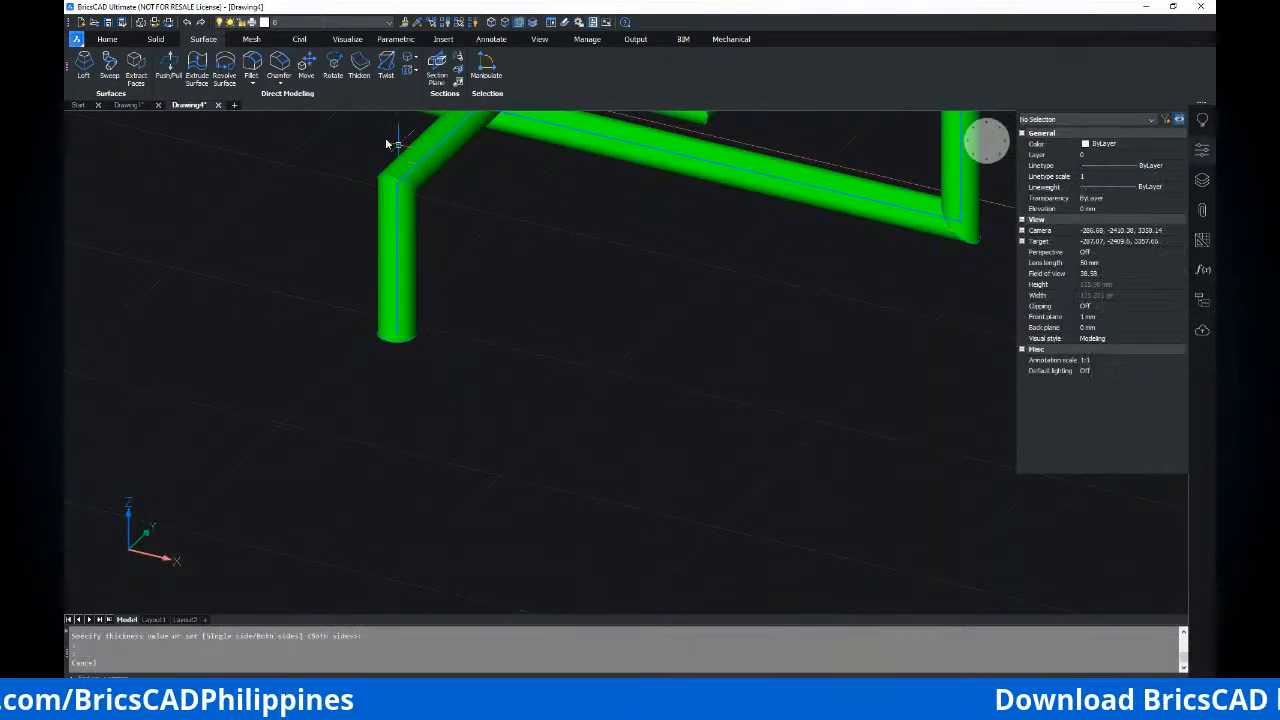
{"action": "middle_click_drag", "start_coordinate": [460, 199], "coordinate": [460, 269]}
{"action": "scroll", "coordinate": [470, 250], "scroll_direction": "down", "scroll_amount": 5}
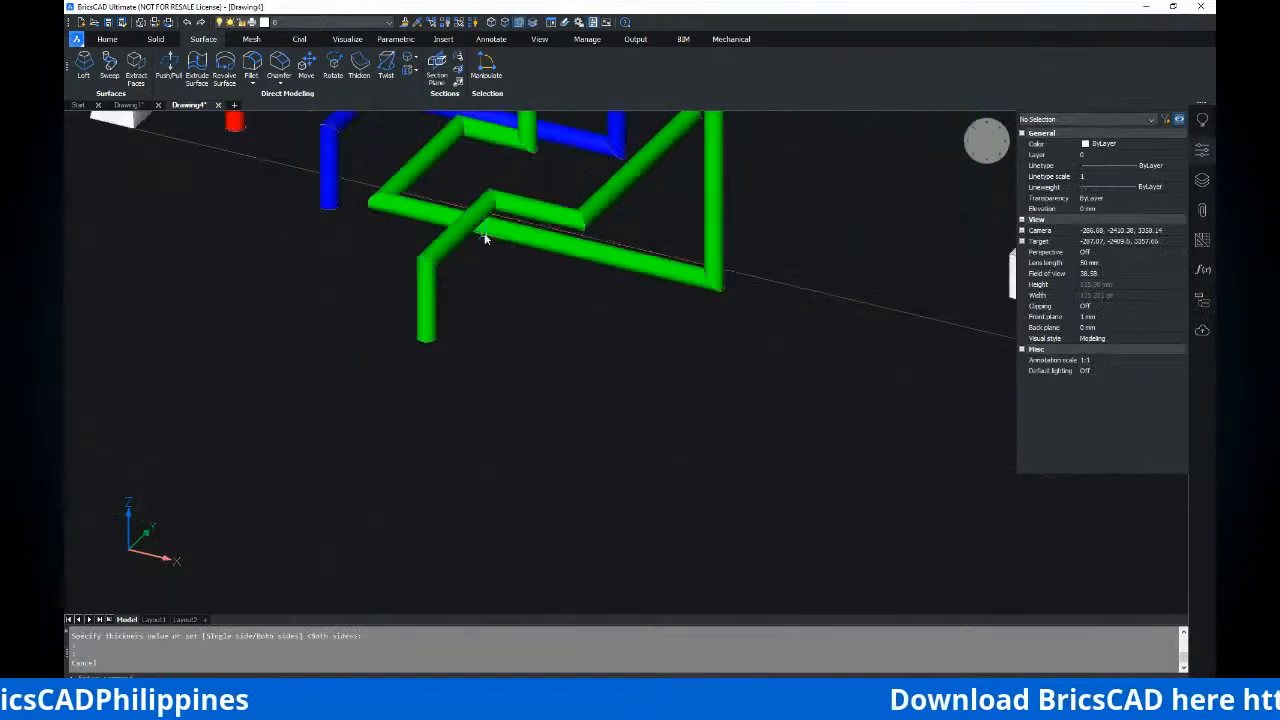
{"action": "left_click", "coordinate": [360, 68]}
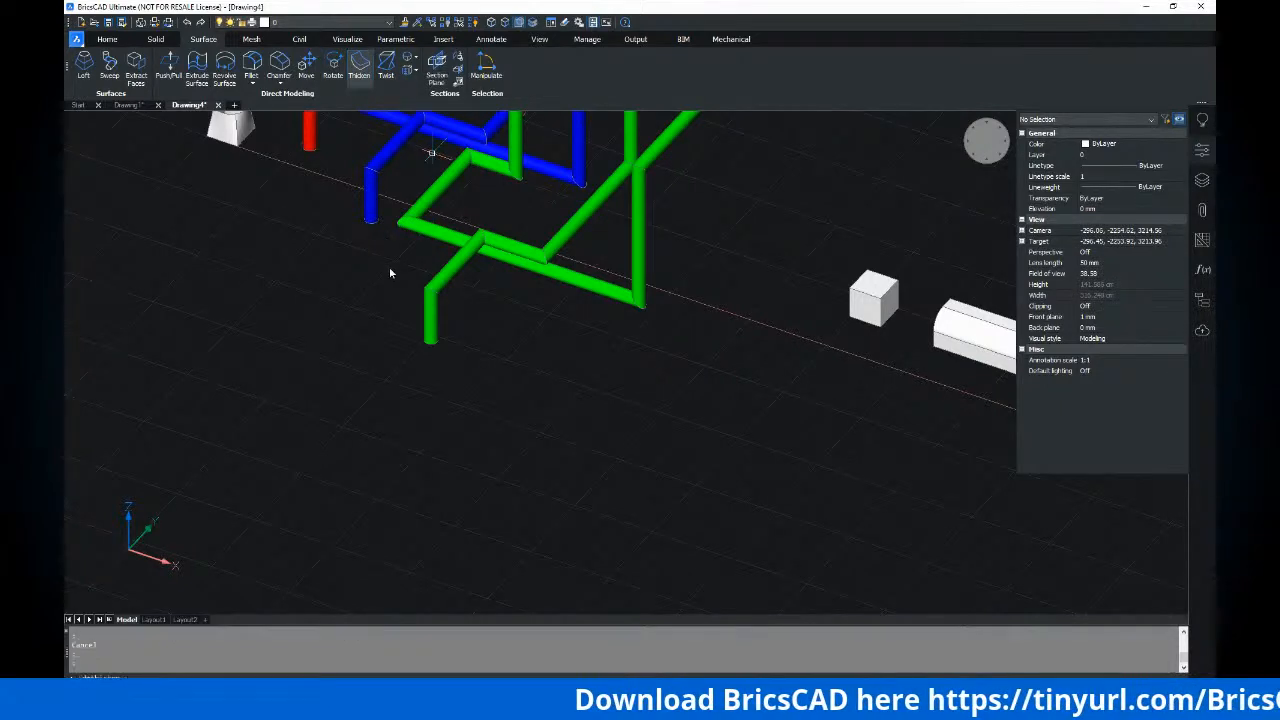
{"action": "scroll", "coordinate": [410, 321], "scroll_direction": "up", "scroll_amount": 3}
{"action": "middle_click_drag", "start_coordinate": [410, 321], "coordinate": [412, 334]}
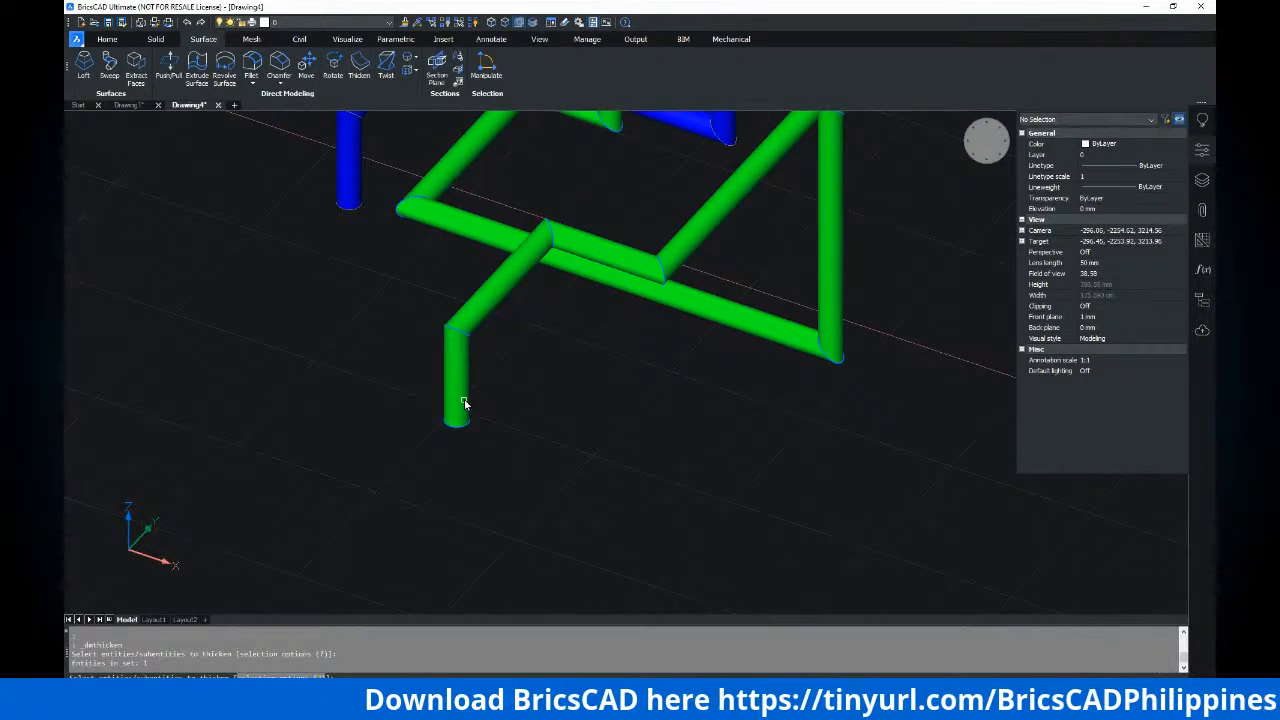
{"action": "key", "text": "Return"}
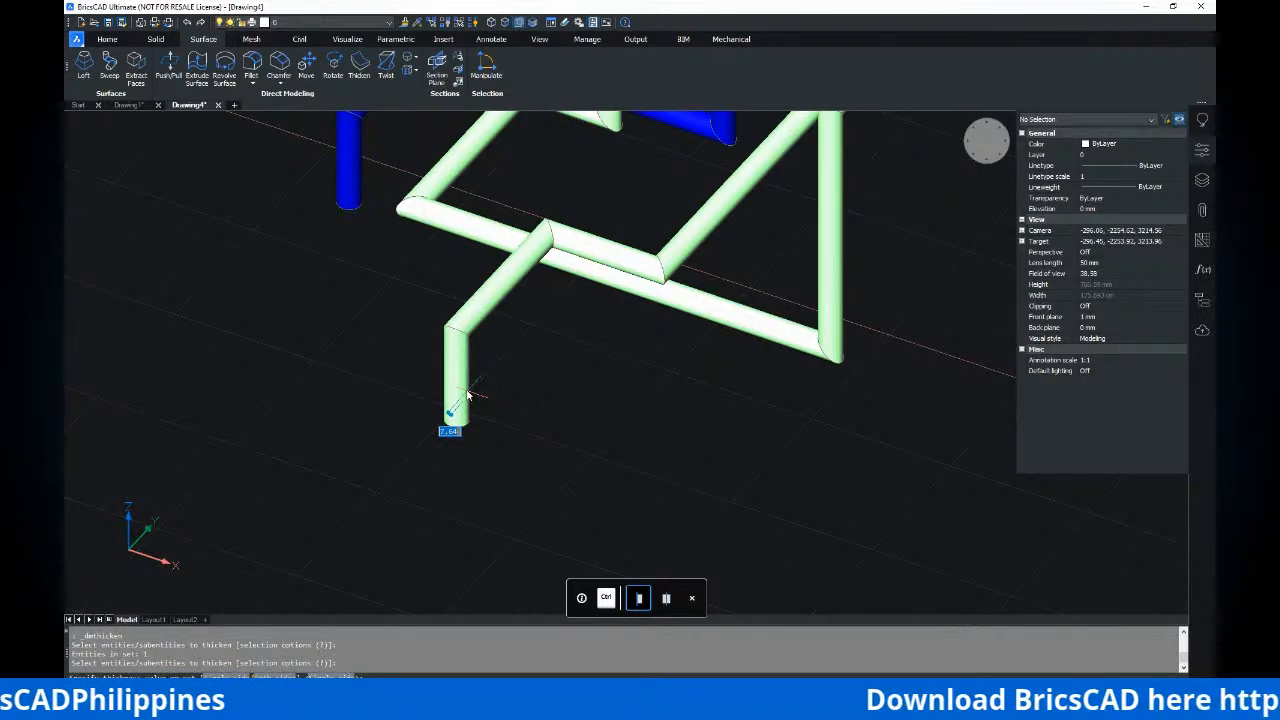
{"action": "key", "text": "Return"}
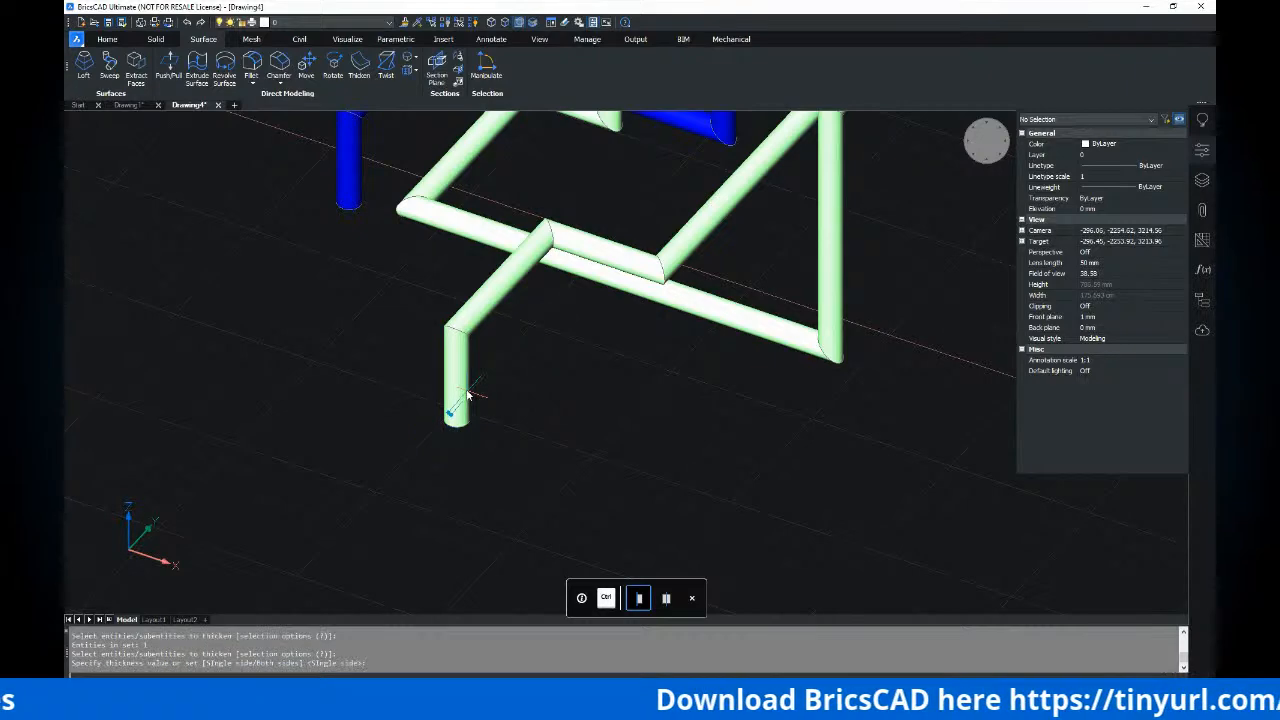
Examine the thickened pipe solid and the wall at its hollow lower end from below
{"action": "scroll", "coordinate": [471, 394], "scroll_direction": "down", "scroll_amount": 6}
{"action": "middle_click_drag", "start_coordinate": [565, 352], "coordinate": [550, 322], "text": "shift"}
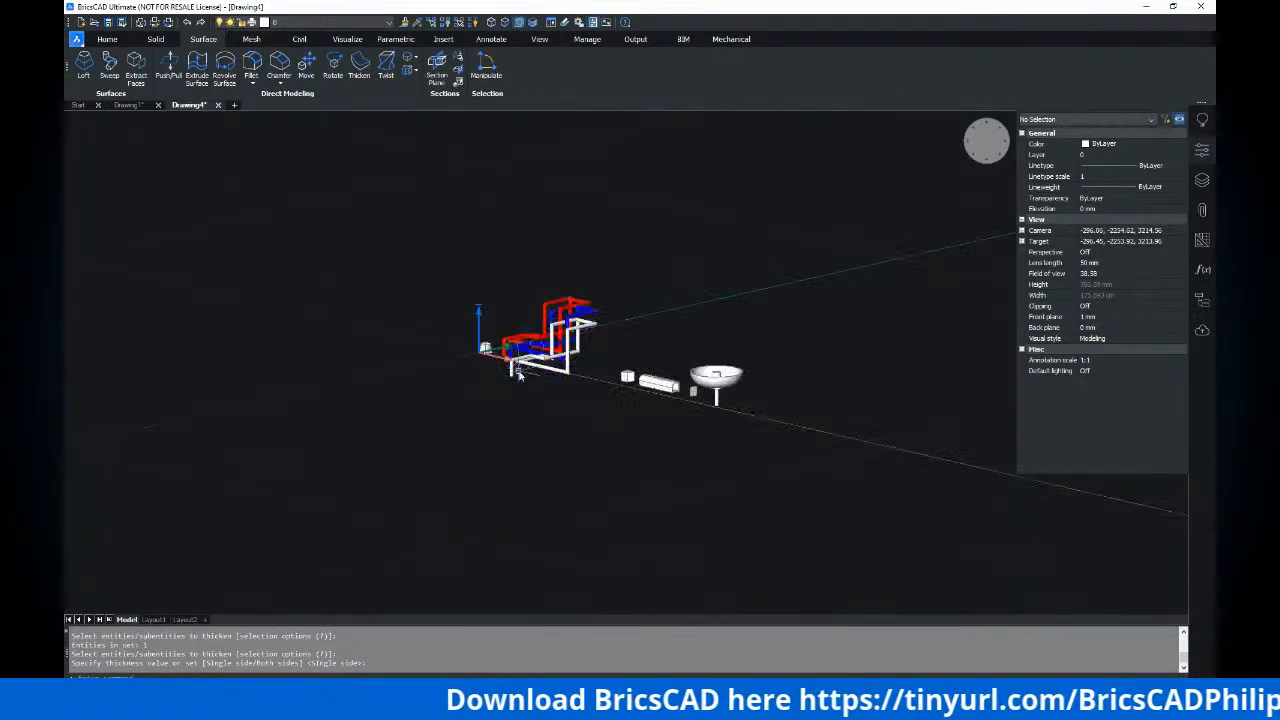
{"action": "scroll", "coordinate": [517, 373], "scroll_direction": "up", "scroll_amount": 7}
{"action": "left_click", "coordinate": [510, 372]}
{"action": "middle_click_drag", "start_coordinate": [508, 423], "coordinate": [525, 262], "text": "shift"}
{"action": "middle_click_drag", "start_coordinate": [525, 262], "coordinate": [553, 514]}
{"action": "middle_click_drag", "start_coordinate": [551, 388], "coordinate": [560, 234]}
{"action": "middle_click_drag", "start_coordinate": [541, 432], "coordinate": [602, 231], "text": "shift"}
{"action": "key", "text": "Escape"}
{"action": "key", "text": "Escape"}
{"action": "scroll", "coordinate": [551, 252], "scroll_direction": "up", "scroll_amount": 5}
{"action": "left_click", "coordinate": [551, 252]}
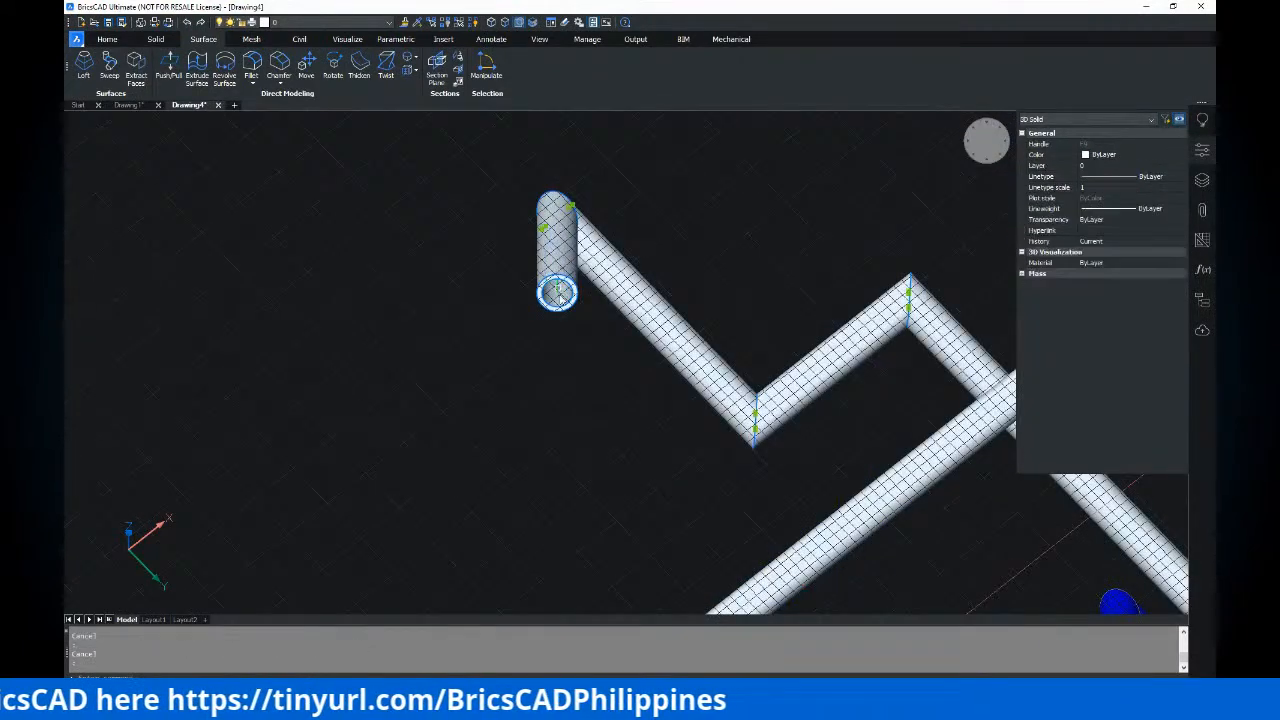
{"action": "scroll", "coordinate": [550, 262], "scroll_direction": "up", "scroll_amount": 8}
{"action": "scroll", "coordinate": [480, 298], "scroll_direction": "down", "scroll_amount": 5}
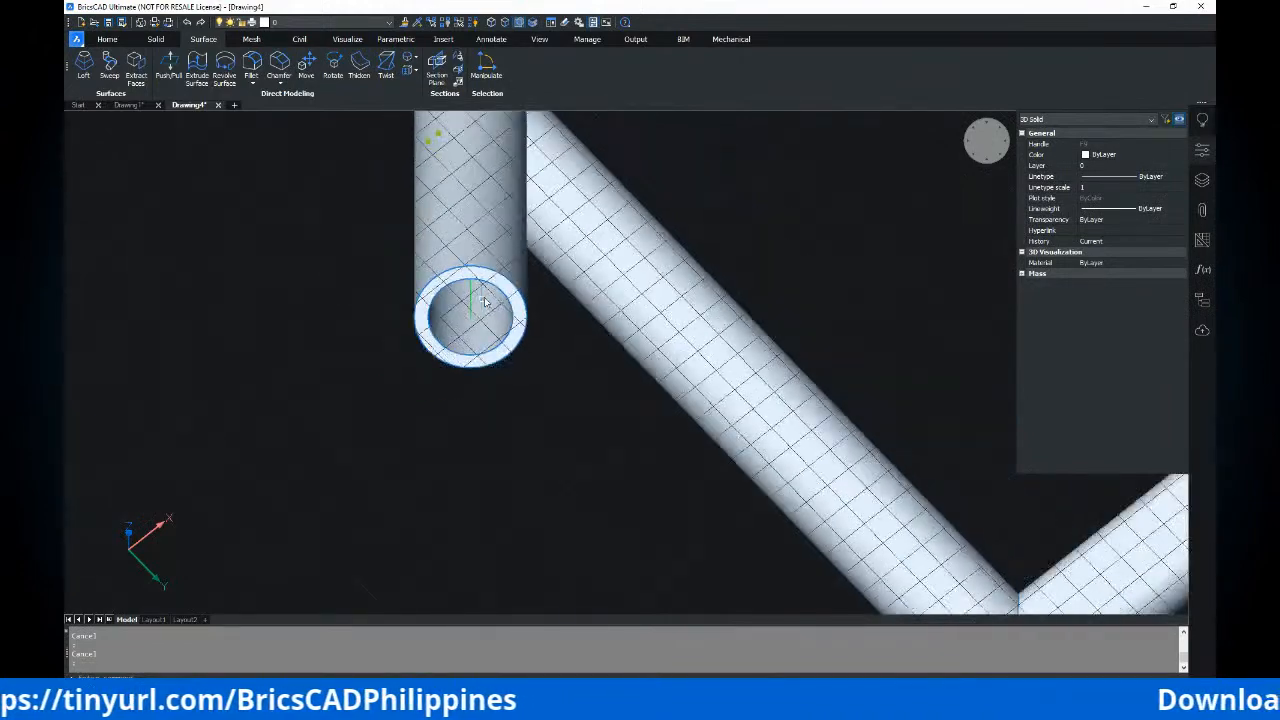
{"action": "scroll", "coordinate": [462, 272], "scroll_direction": "up", "scroll_amount": 5}
{"action": "scroll", "coordinate": [453, 292], "scroll_direction": "down", "scroll_amount": 5}
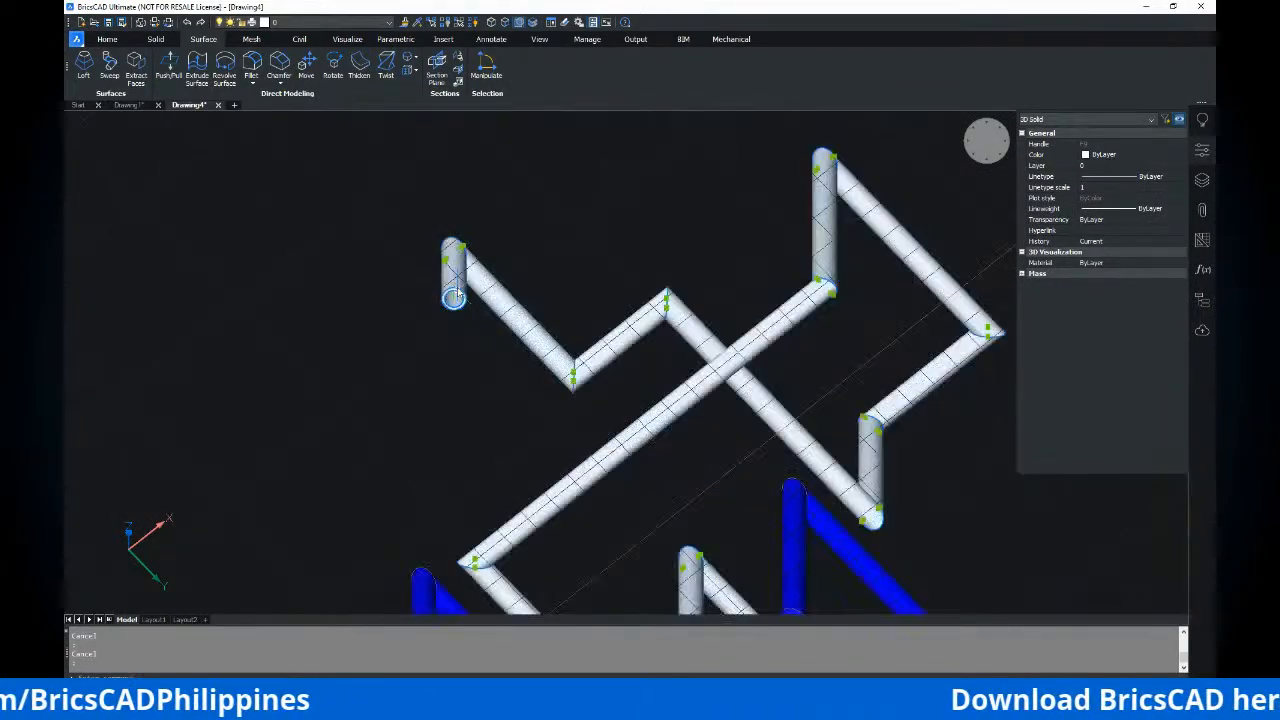
Examine the green 3D polyline path inside the thickened pipe relative to its hollow end, selecting it for inspection
{"action": "scroll", "coordinate": [455, 300], "scroll_direction": "up", "scroll_amount": 5}
{"action": "key", "text": "Escape"}
{"action": "left_click", "coordinate": [448, 316]}
{"action": "scroll", "coordinate": [449, 316], "scroll_direction": "down", "scroll_amount": 6}
{"action": "mouse_move", "coordinate": [480, 310]}
{"action": "middle_mouse_down", "text": "shift"}
{"action": "mouse_move", "coordinate": [683, 240]}
{"action": "mouse_move", "coordinate": [595, 231]}
{"action": "mouse_move", "coordinate": [374, 297]}
{"action": "mouse_move", "coordinate": [494, 457]}
{"action": "mouse_move", "coordinate": [629, 366]}
{"action": "mouse_move", "coordinate": [481, 268]}
{"action": "mouse_move", "coordinate": [466, 282]}
{"action": "mouse_move", "coordinate": [489, 323]}
{"action": "mouse_move", "coordinate": [426, 431]}
{"action": "mouse_move", "coordinate": [506, 483]}
{"action": "mouse_move", "coordinate": [514, 446]}
{"action": "mouse_move", "coordinate": [494, 343]}
{"action": "mouse_move", "coordinate": [455, 290]}
{"action": "mouse_move", "coordinate": [520, 309]}
{"action": "mouse_move", "coordinate": [463, 311]}
{"action": "middle_mouse_up", "text": "shift"}
{"action": "mouse_move", "coordinate": [456, 290]}
{"action": "scroll", "coordinate": [463, 307], "scroll_direction": "up", "scroll_amount": 3}
{"action": "key", "text": "Escape"}
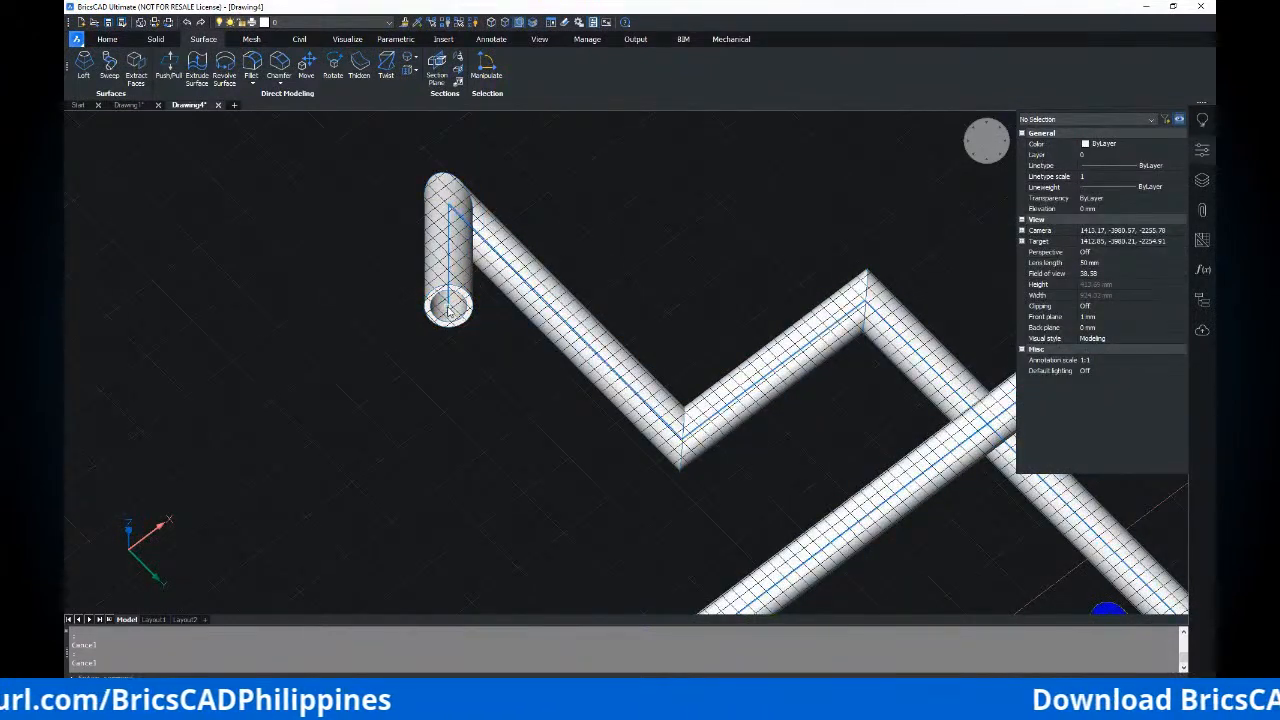
{"action": "middle_click_drag", "start_coordinate": [524, 208], "coordinate": [465, 385], "text": "shift"}
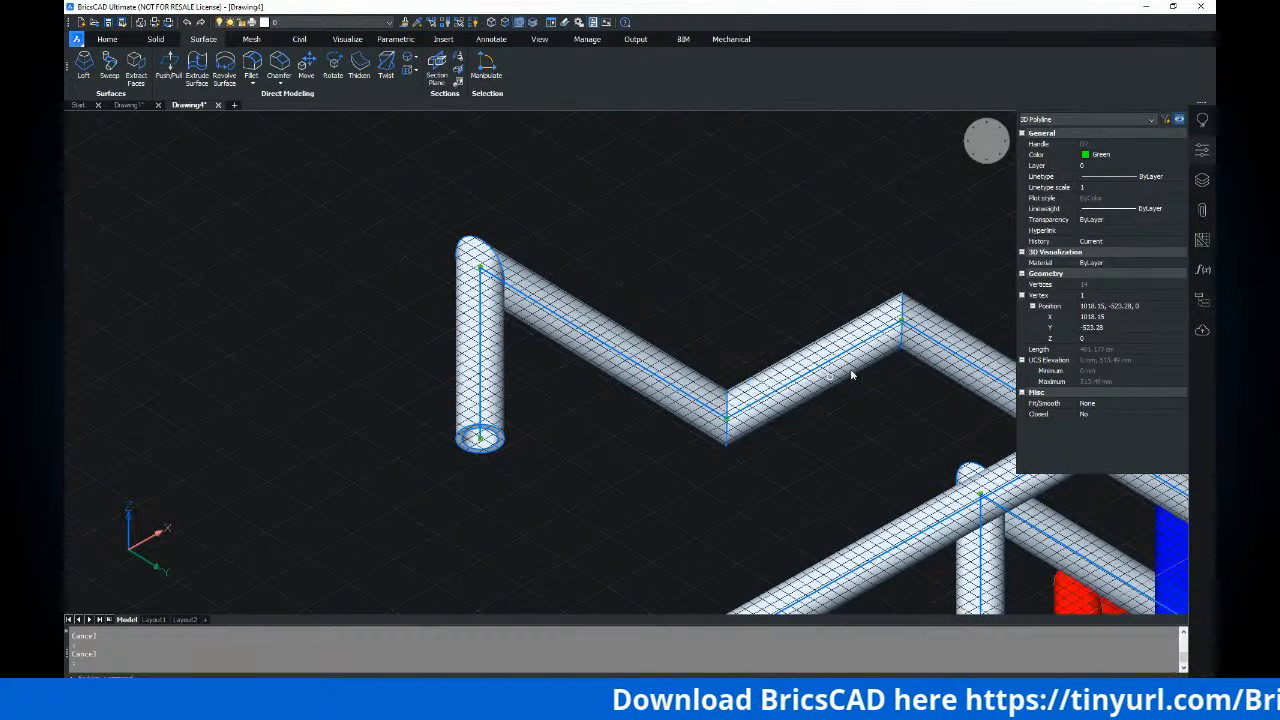
{"action": "mouse_move", "coordinate": [814, 350]}
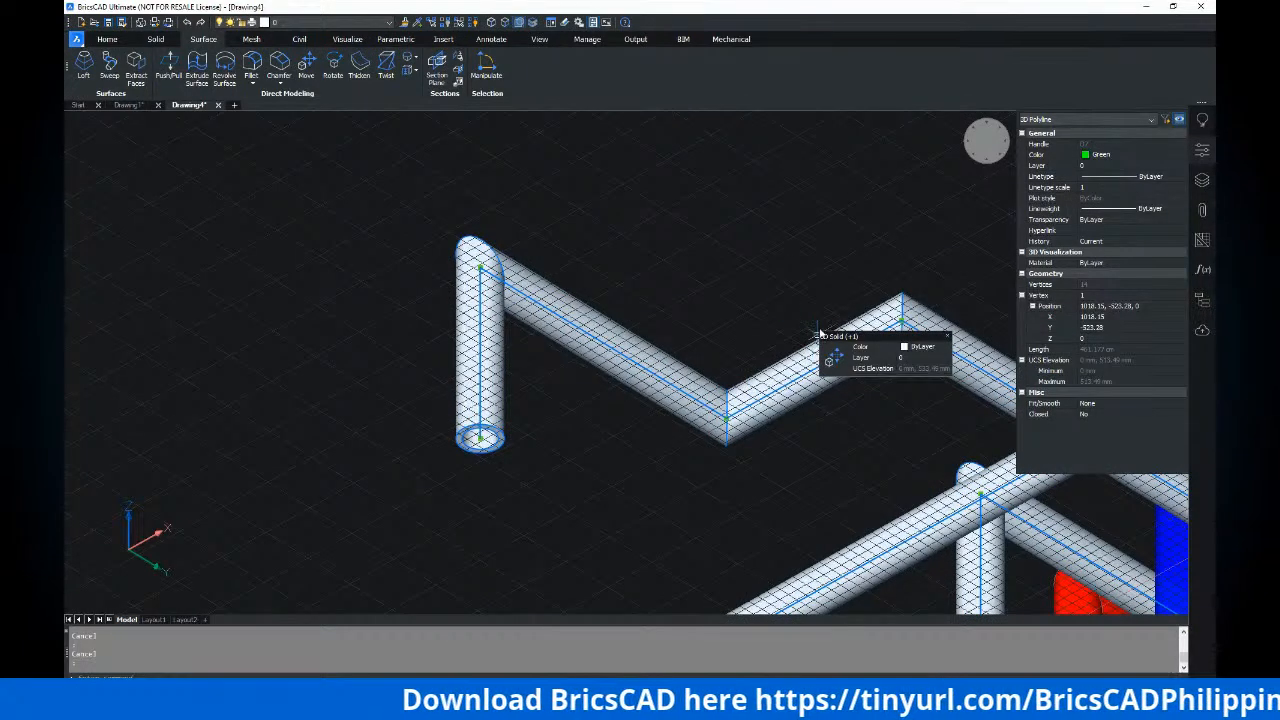
{"action": "middle_click_drag", "start_coordinate": [611, 313], "coordinate": [558, 293]}
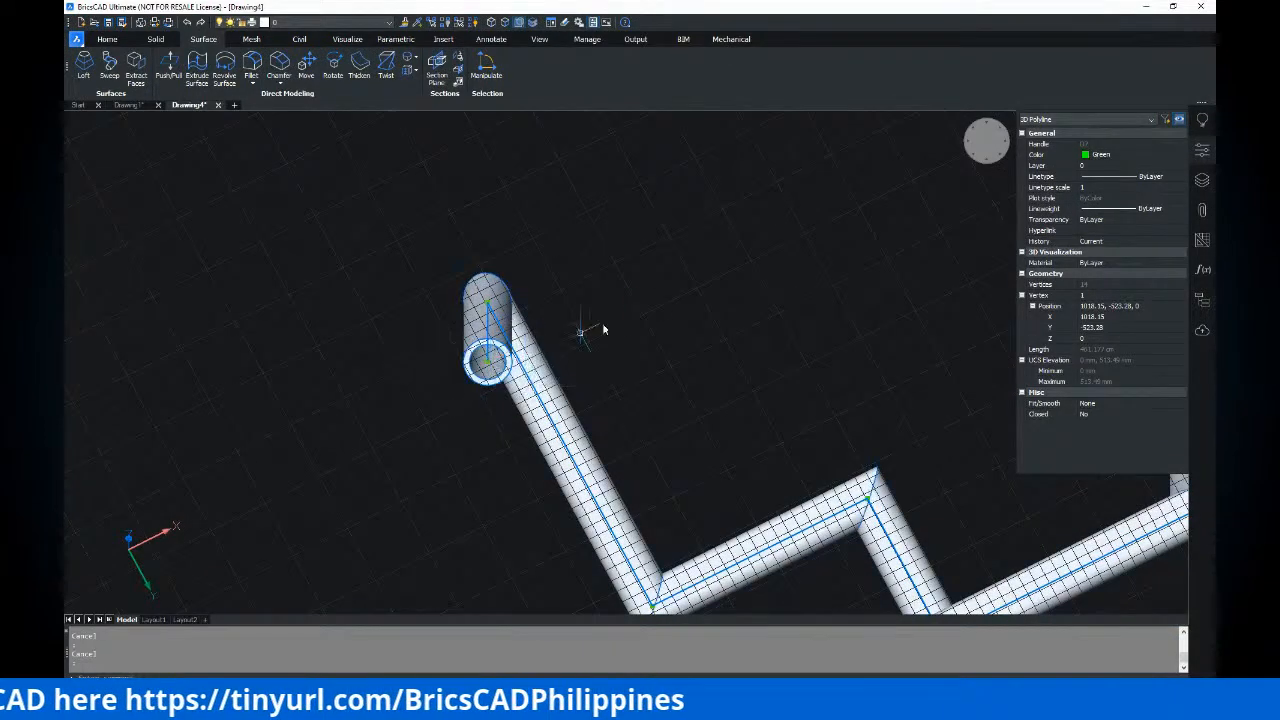
{"action": "scroll", "coordinate": [522, 325], "scroll_direction": "up", "scroll_amount": 3}
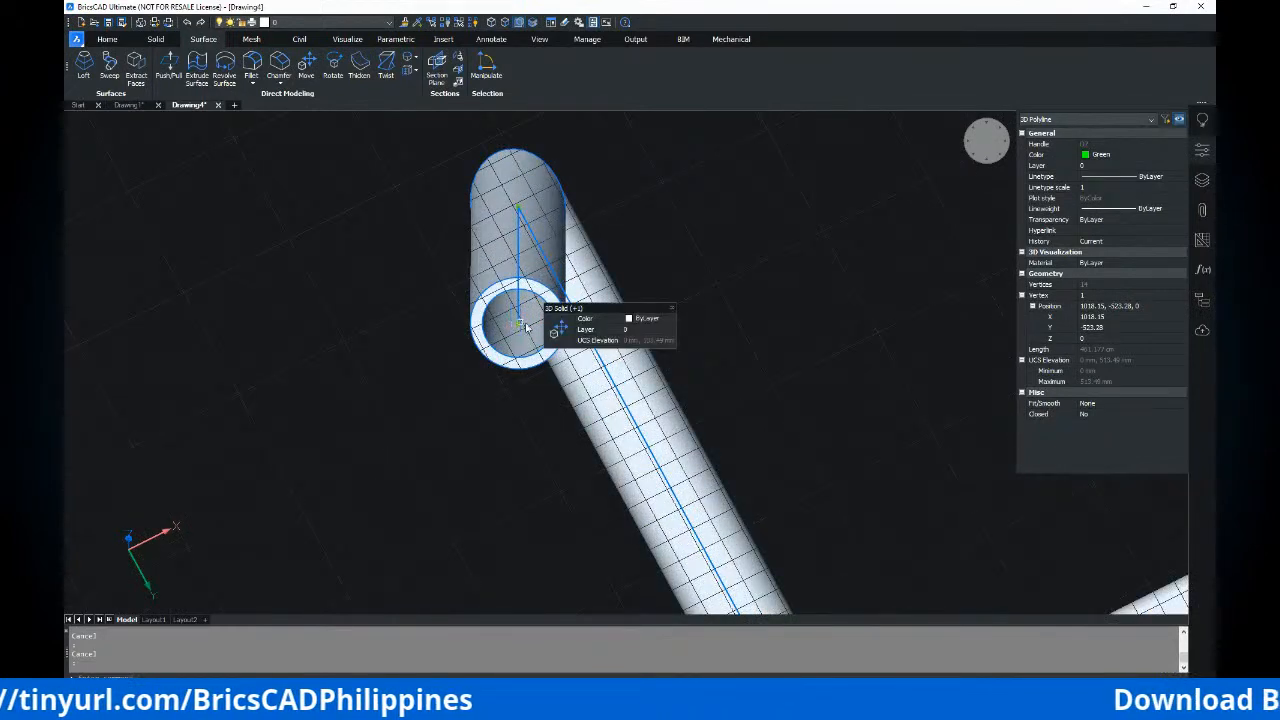
{"action": "middle_click_drag", "start_coordinate": [647, 248], "coordinate": [625, 257]}
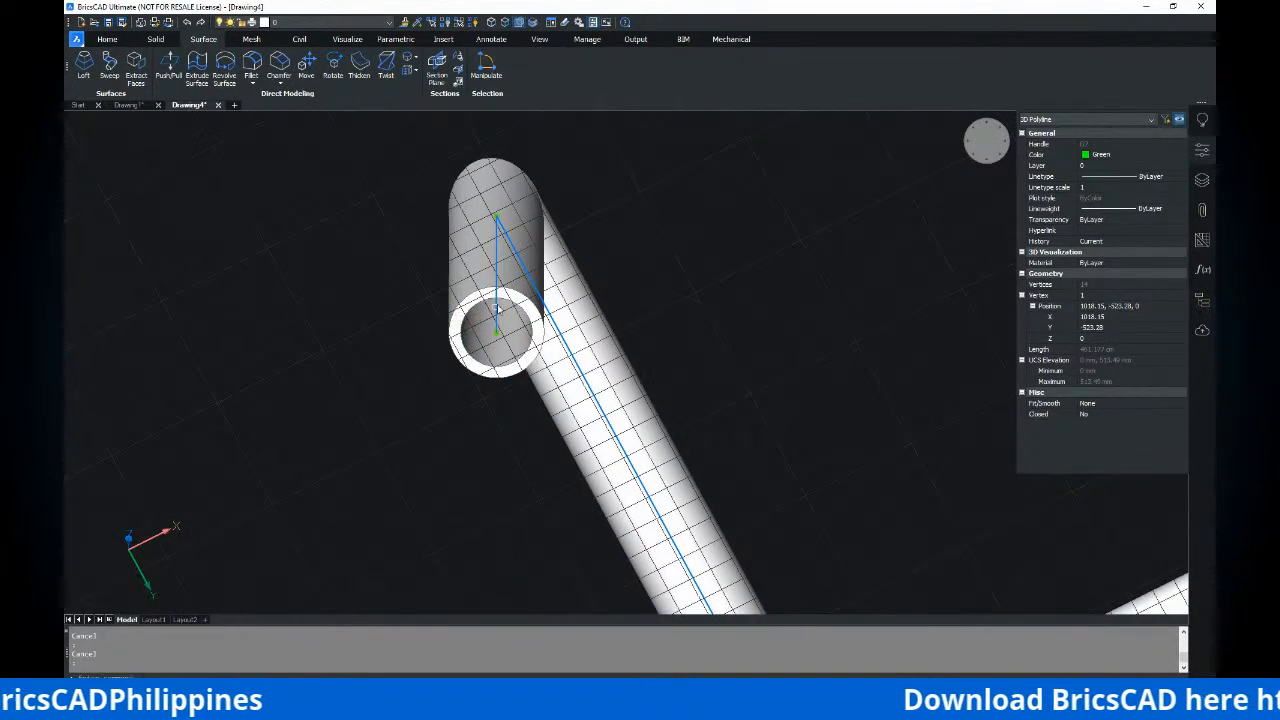
{"action": "key", "text": "Escape"}
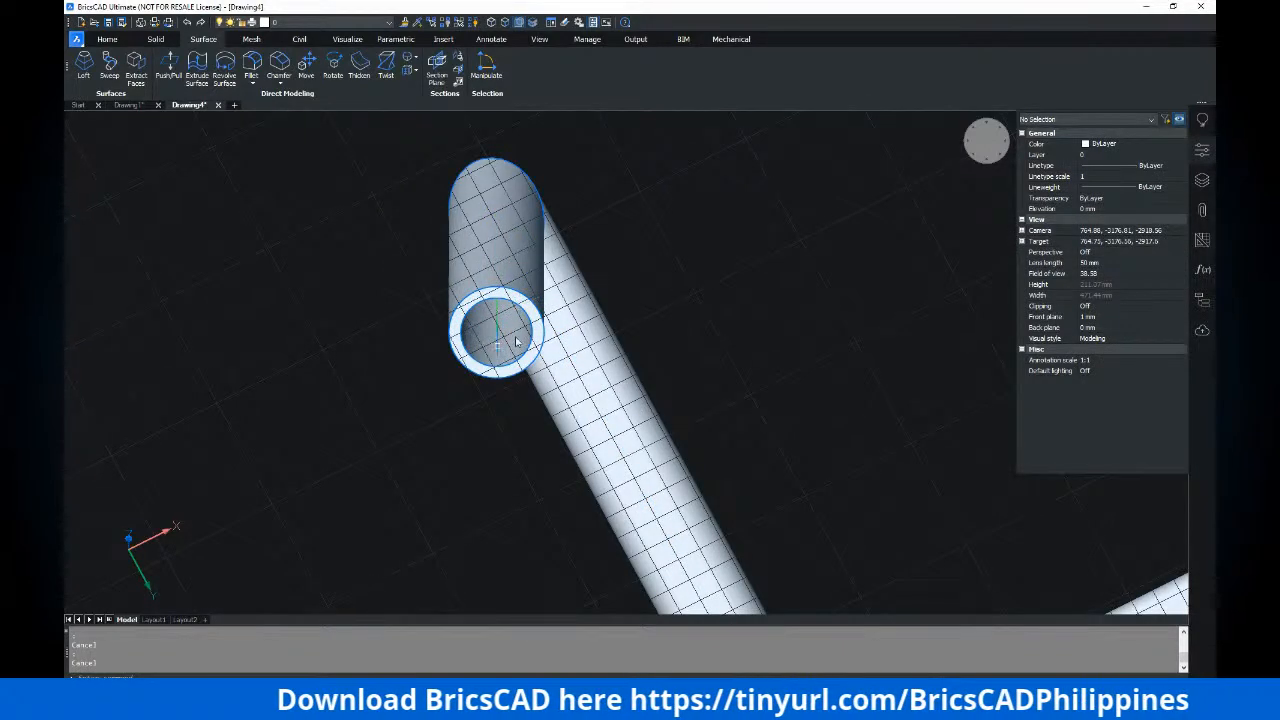
{"action": "middle_click_drag", "start_coordinate": [622, 343], "coordinate": [611, 340]}
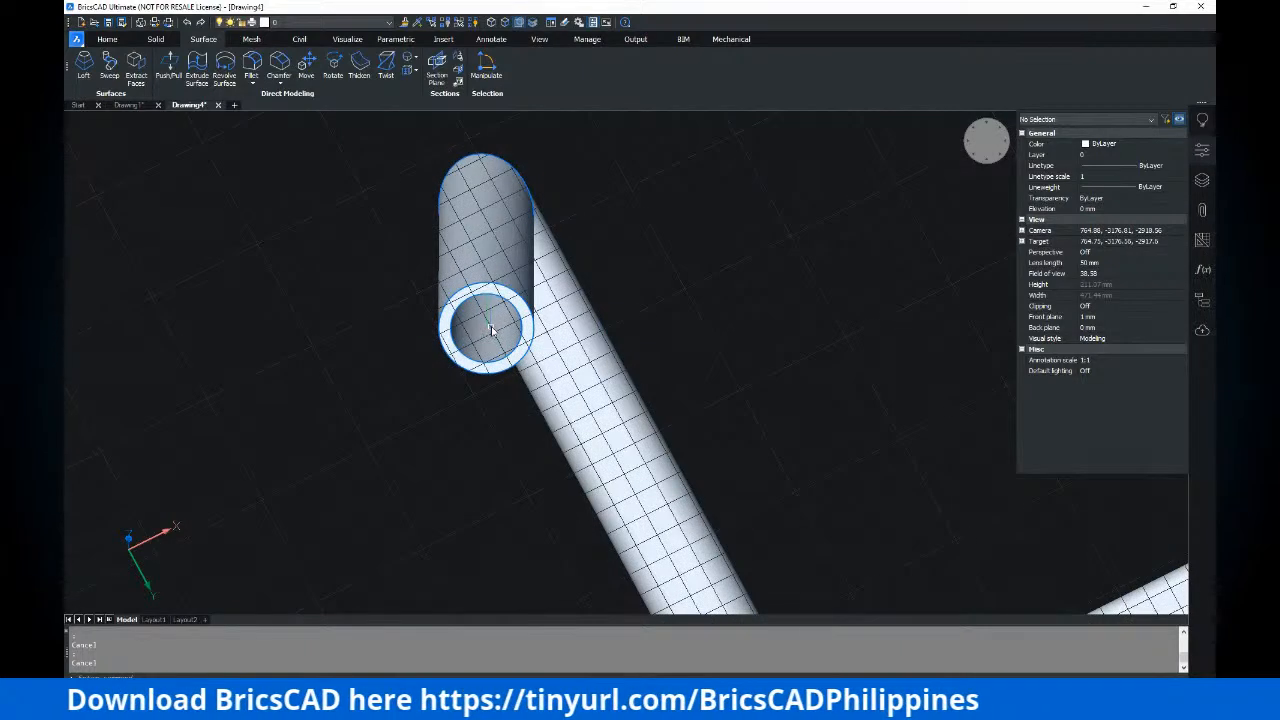
Draw a small circle beside the hollow lower end of the thickened pipe
{"action": "mouse_move", "coordinate": [484, 362]}
{"action": "type", "text": "c"}
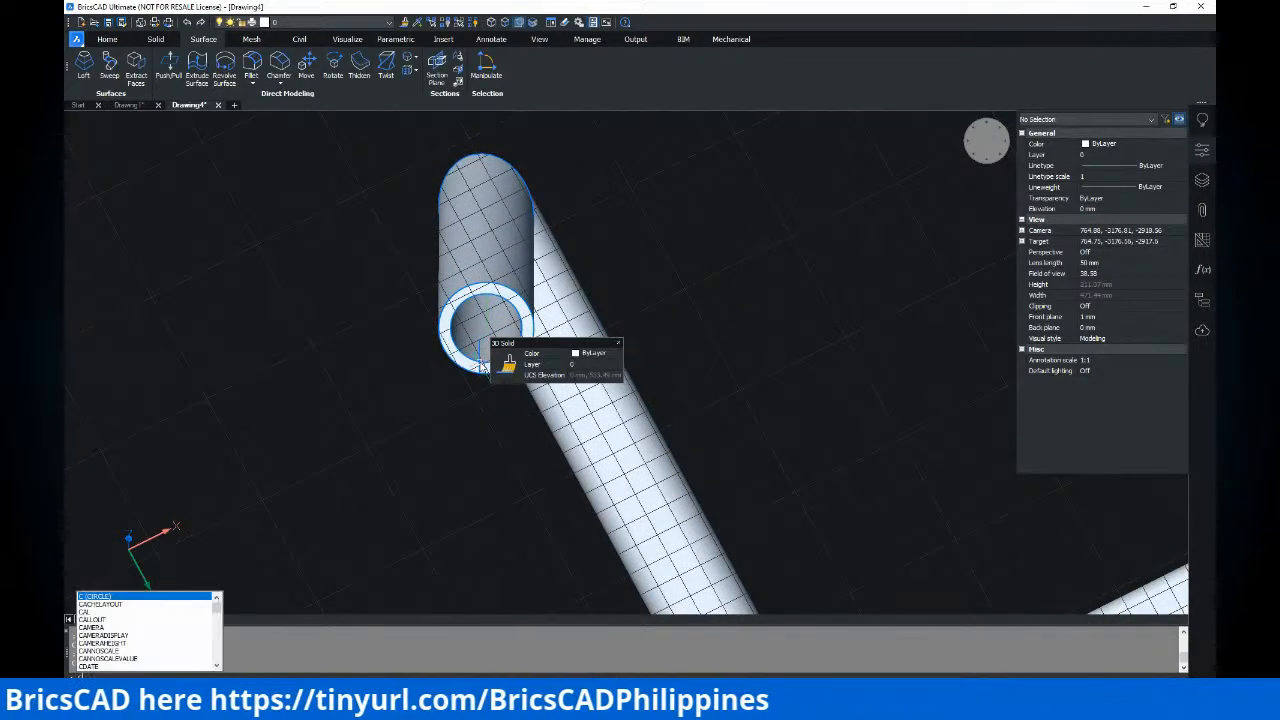
{"action": "key", "text": "Return"}
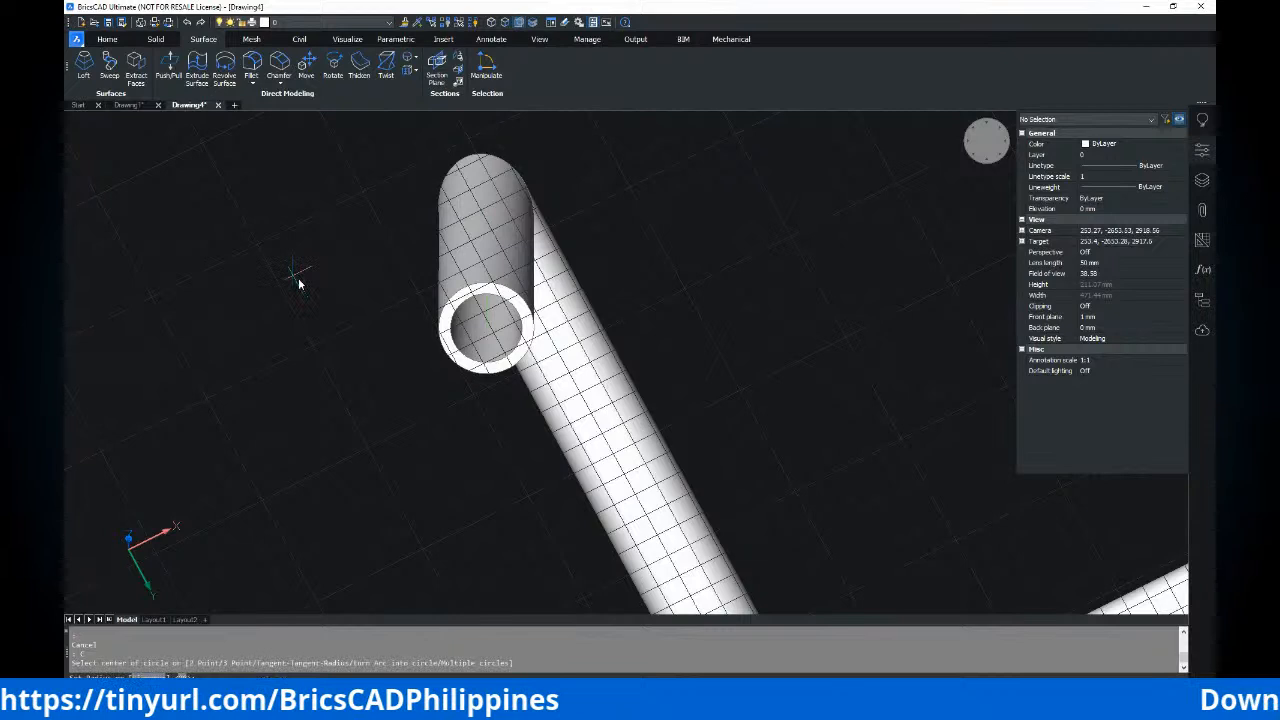
{"action": "left_click", "coordinate": [321, 291]}
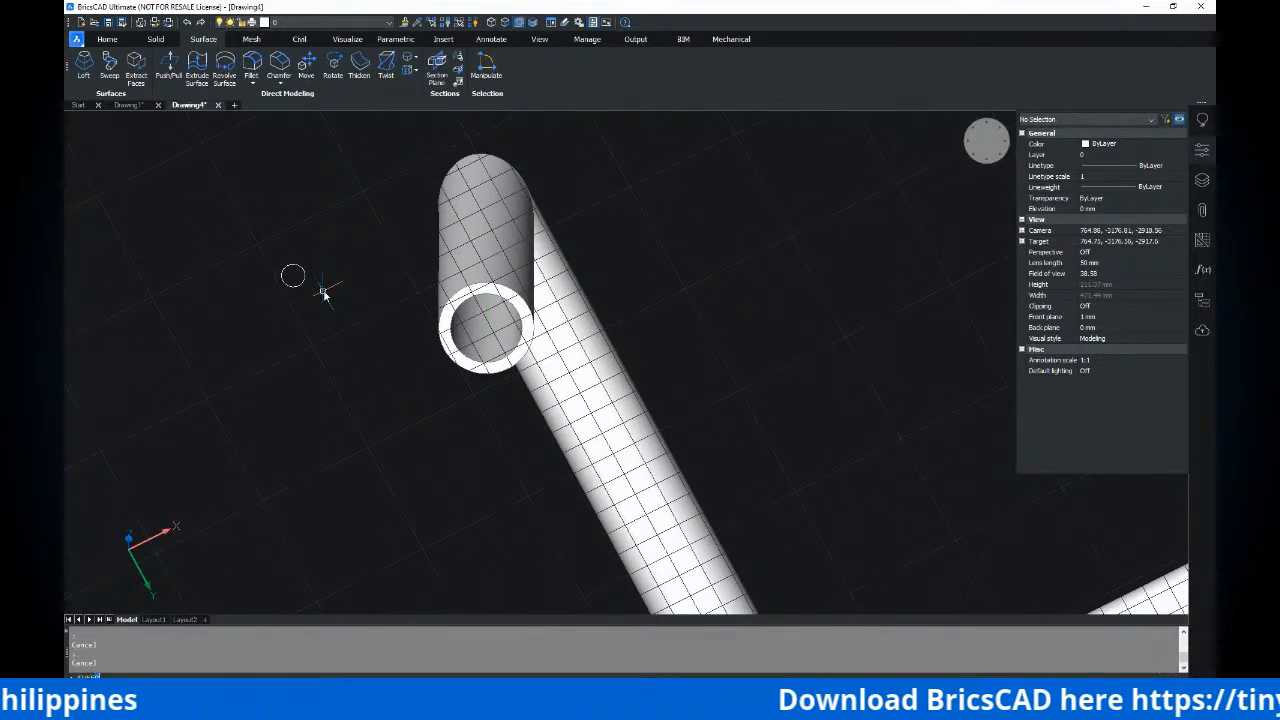
Sweep the small circle along the 3D polyline path inside the thickened pipe
{"action": "left_click", "coordinate": [304, 276]}
{"action": "key", "text": "Return"}
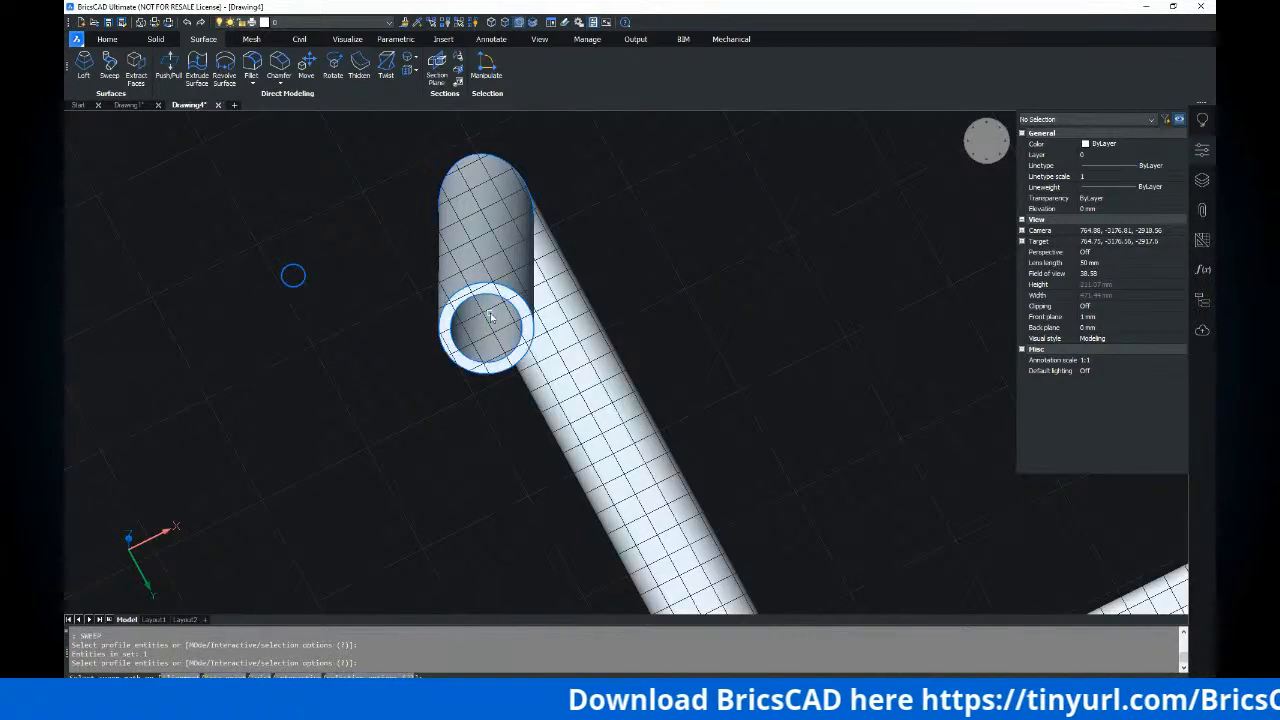
{"action": "left_click", "coordinate": [489, 321]}
Set the color of the thin swept core inside the pipe to Red
{"action": "scroll", "coordinate": [558, 306], "scroll_direction": "down", "scroll_amount": 3}
{"action": "mouse_move", "coordinate": [585, 298]}
{"action": "middle_mouse_down", "text": "shift"}
{"action": "mouse_move", "coordinate": [607, 248]}
{"action": "mouse_move", "coordinate": [591, 314]}
{"action": "middle_mouse_up", "text": "shift"}
{"action": "scroll", "coordinate": [540, 281], "scroll_direction": "up", "scroll_amount": 3}
{"action": "left_click", "coordinate": [565, 281]}
{"action": "left_click", "coordinate": [1121, 160]}
{"action": "left_click", "coordinate": [1122, 162]}
{"action": "left_click", "coordinate": [1104, 191]}
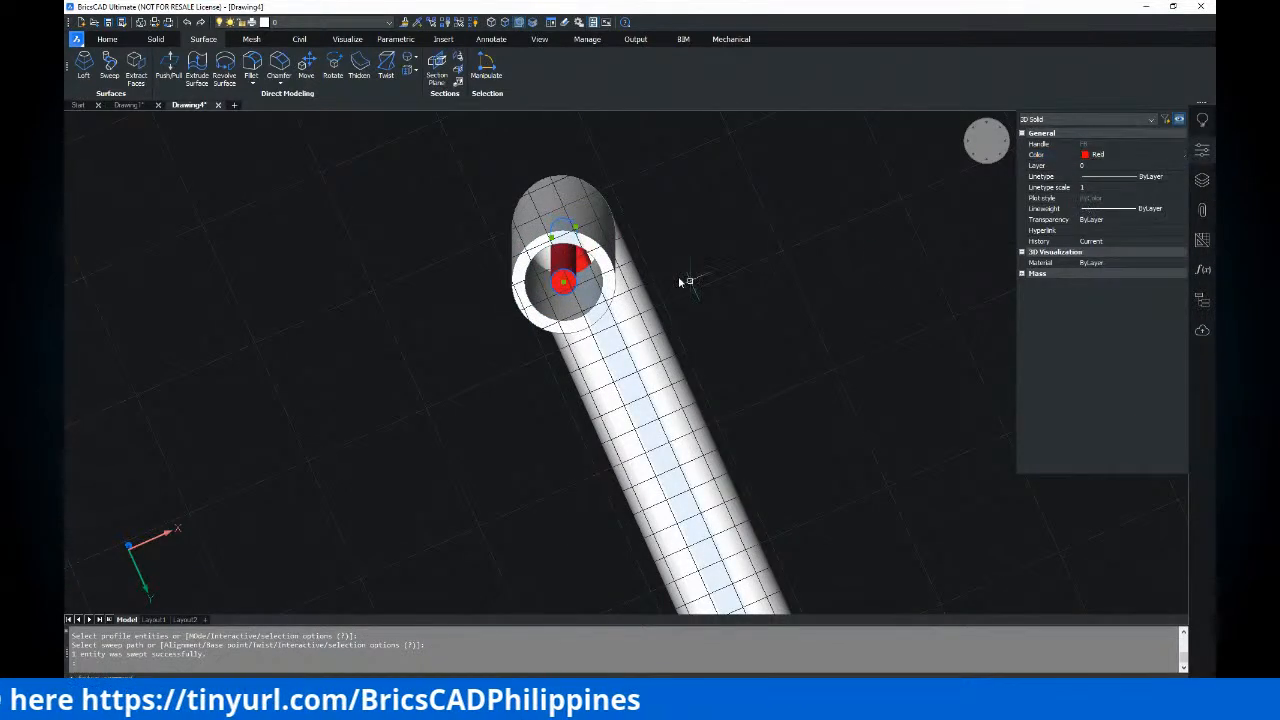
{"action": "key", "text": "Escape"}
{"action": "key", "text": "Escape"}
Set the inner core's color to dark brown, index color 28
{"action": "left_click", "coordinate": [582, 270]}
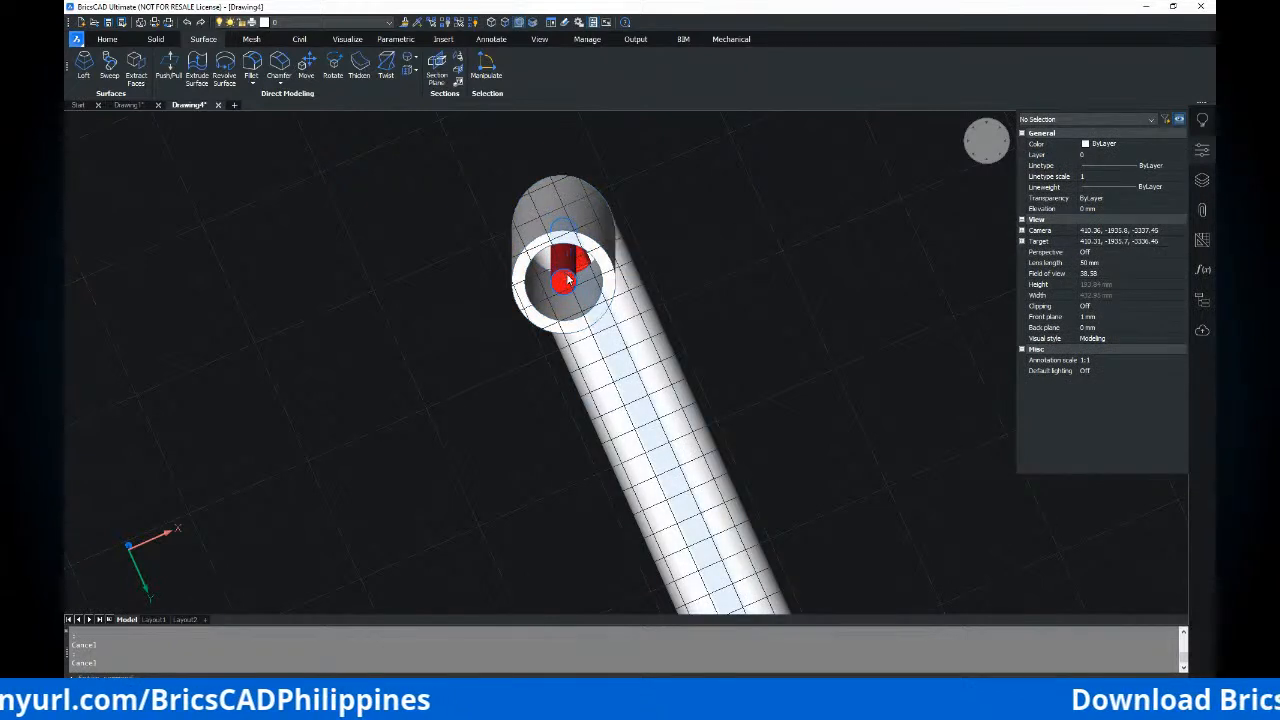
{"action": "left_click", "coordinate": [1094, 160]}
{"action": "left_click", "coordinate": [1100, 158]}
{"action": "left_click", "coordinate": [1094, 269]}
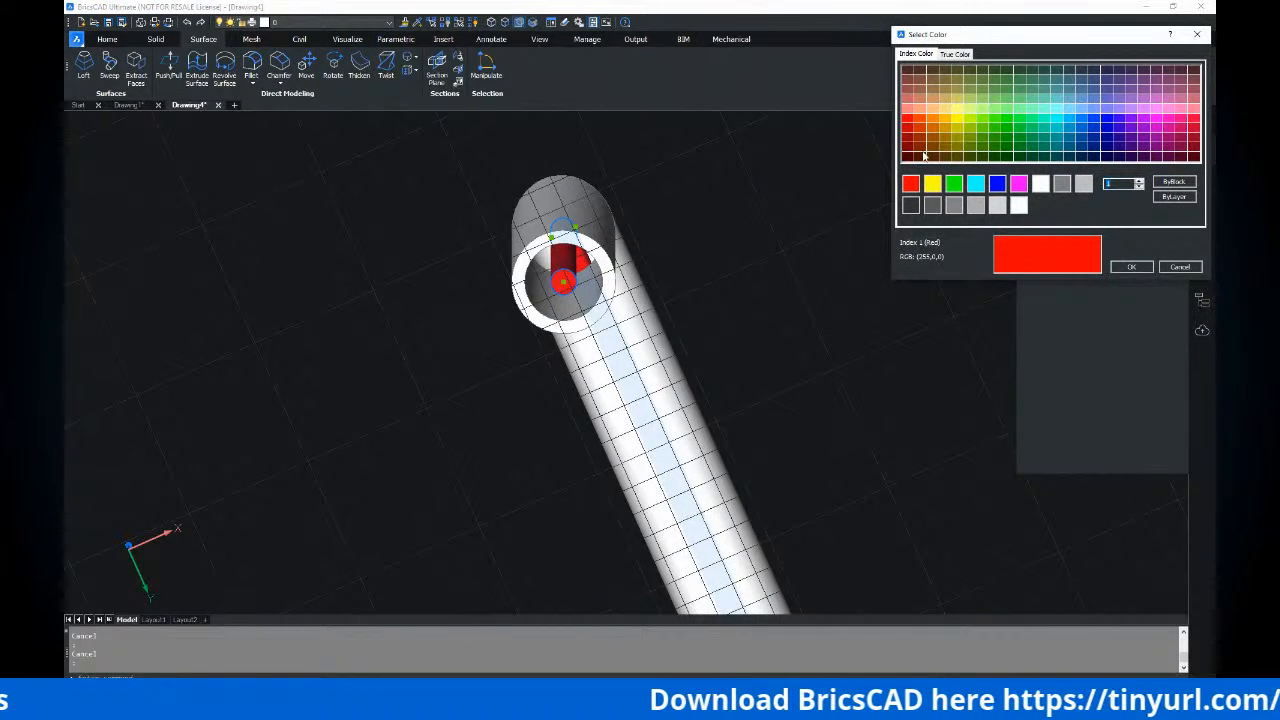
{"action": "left_click", "coordinate": [910, 158]}
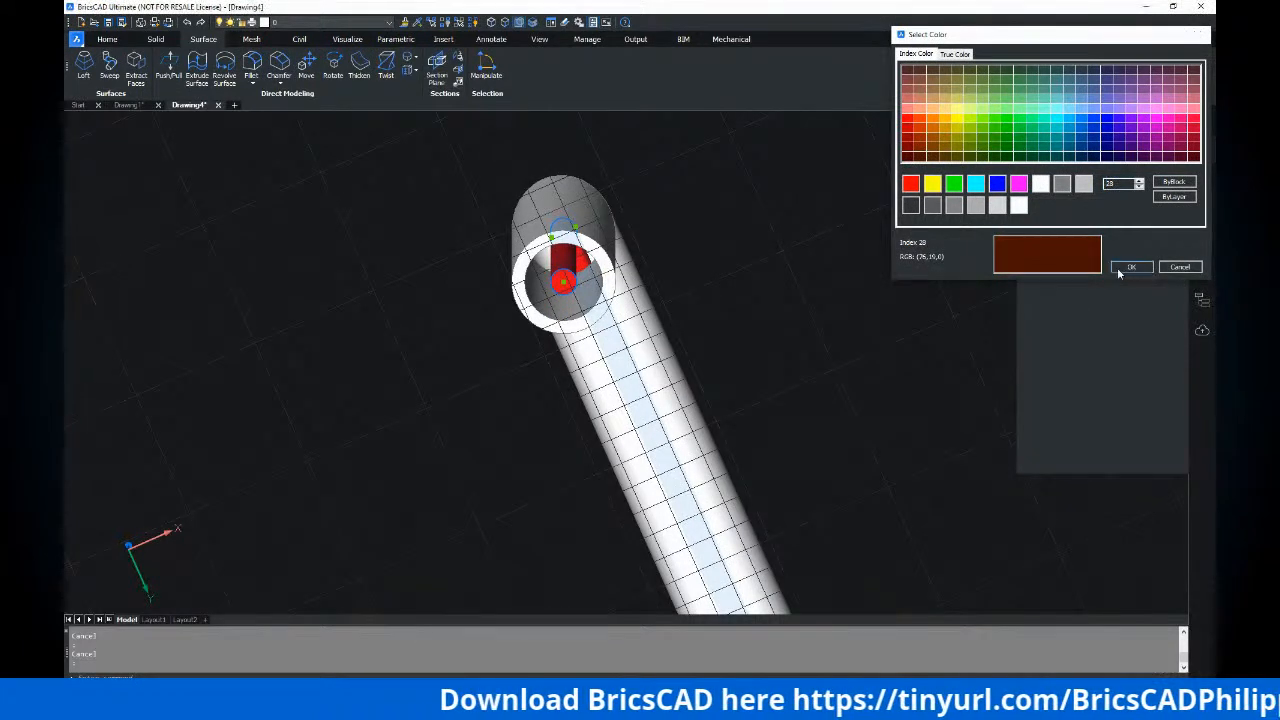
{"action": "left_click", "coordinate": [1126, 268]}
Set the outer pipe solid's color to ByBlock, then return it to ByLayer
{"action": "left_click", "coordinate": [601, 257]}
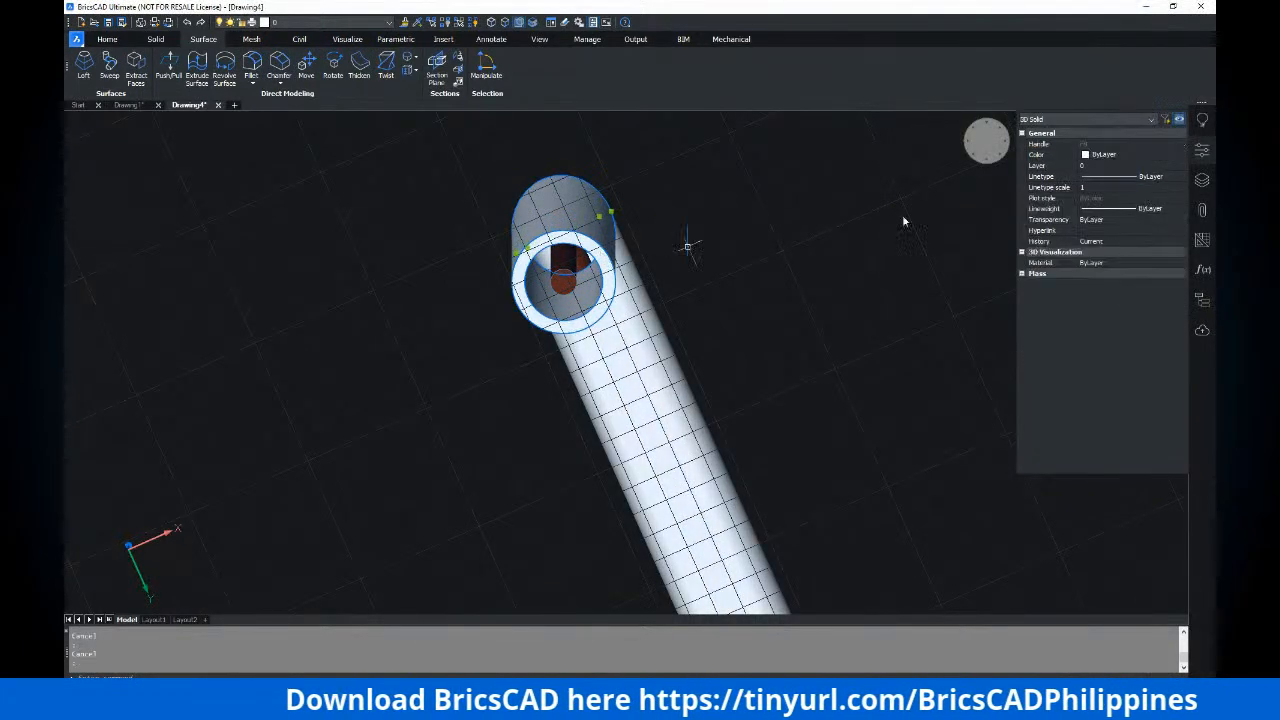
{"action": "left_click", "coordinate": [1107, 156]}
{"action": "left_click", "coordinate": [1120, 165]}
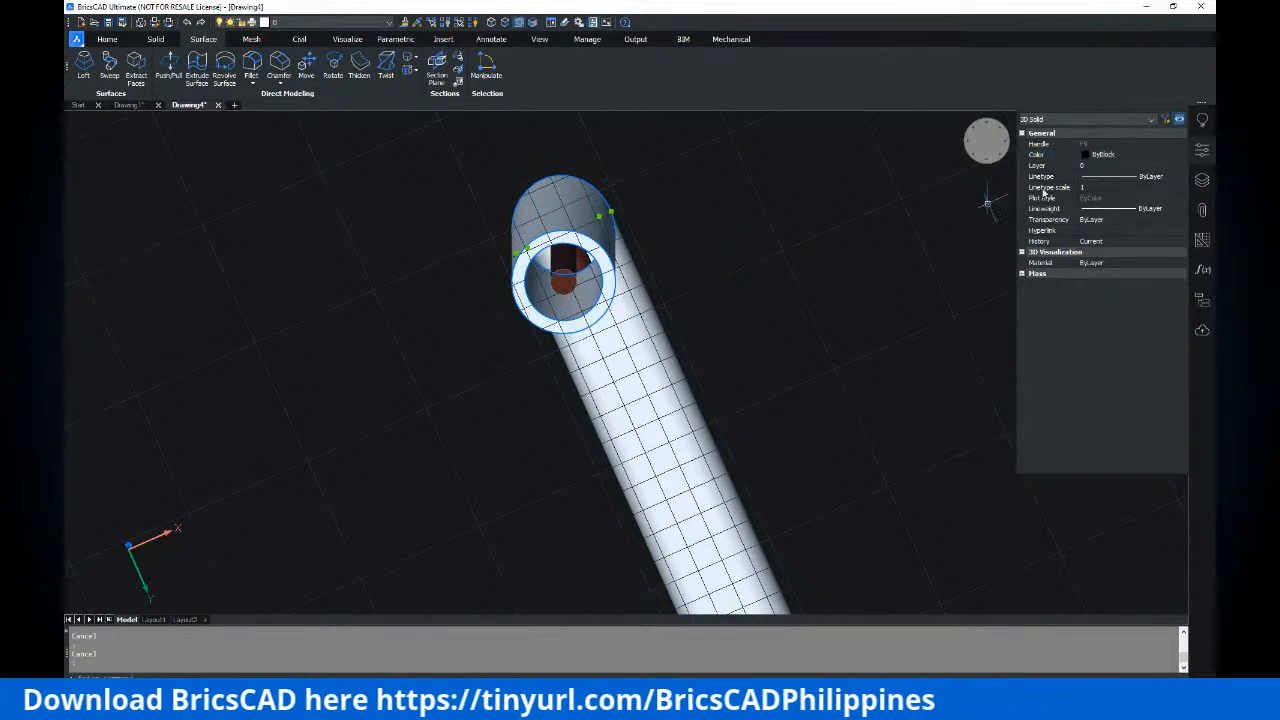
{"action": "left_click", "coordinate": [1150, 158]}
{"action": "left_click", "coordinate": [1124, 160]}
Set the outer pipe solid's color to black, true color RGB 0,0,0
{"action": "left_click", "coordinate": [1124, 158]}
{"action": "left_click", "coordinate": [1105, 280]}
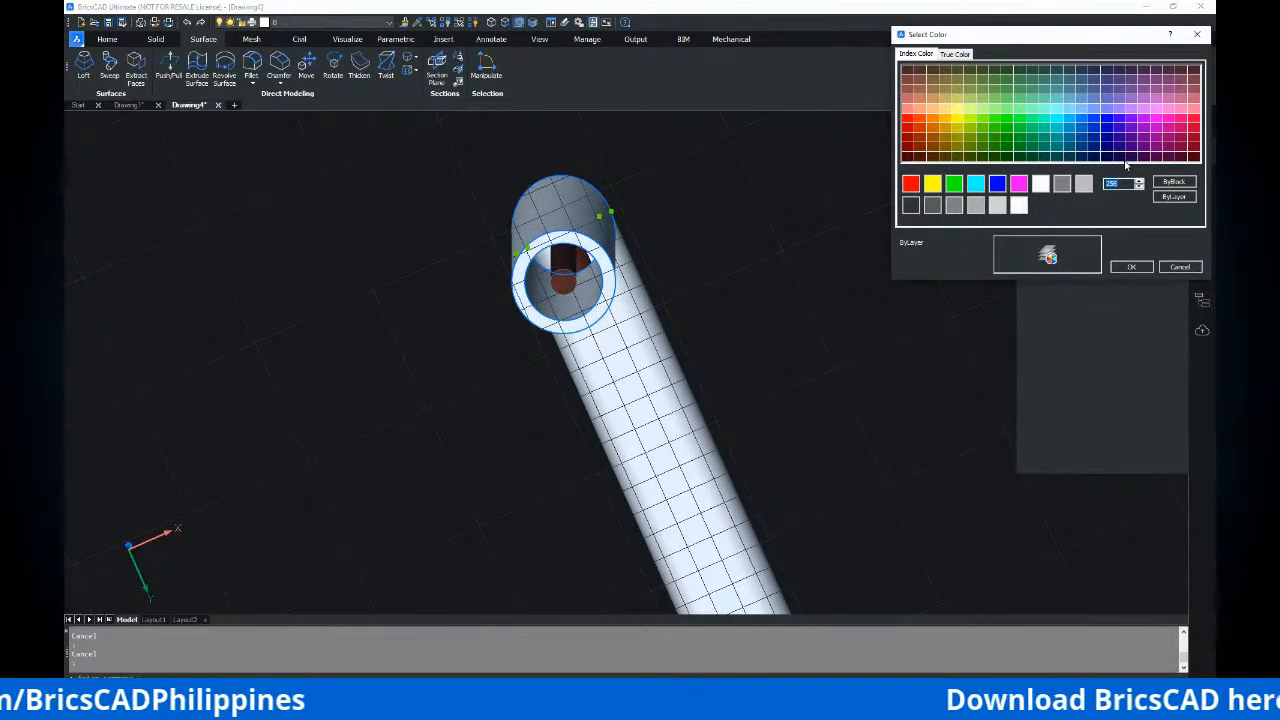
{"action": "left_click", "coordinate": [955, 54]}
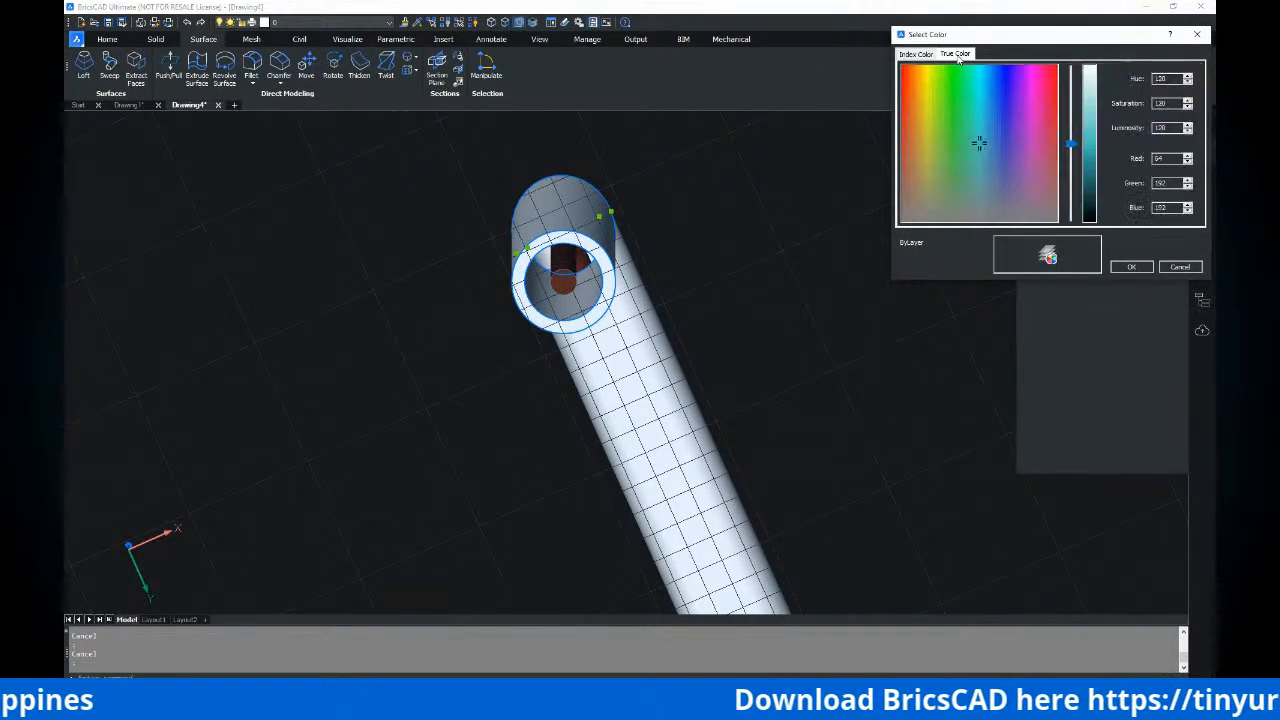
{"action": "left_click_drag", "start_coordinate": [1074, 148], "coordinate": [1068, 230]}
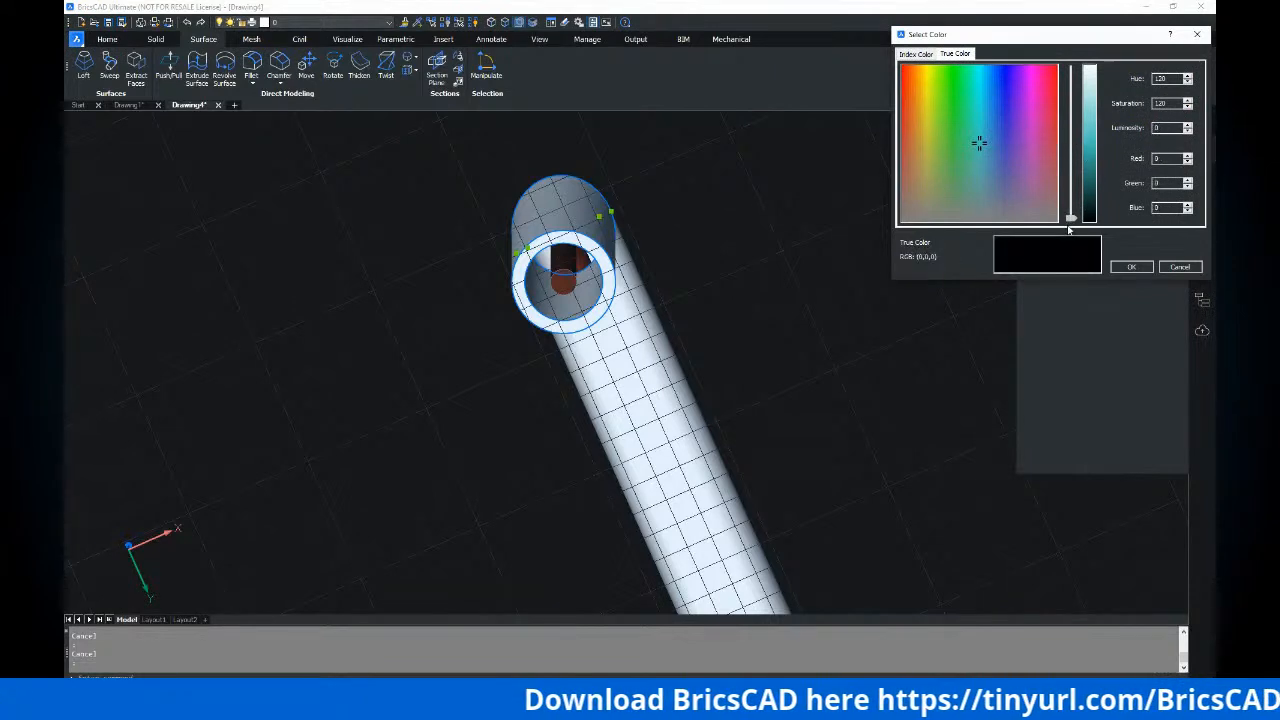
{"action": "left_click", "coordinate": [1131, 266]}
{"action": "key", "text": "Escape"}
Examine the black outer pipe and its brown core at the hollow end and from farther away
{"action": "scroll", "coordinate": [665, 274], "scroll_direction": "down", "scroll_amount": 3}
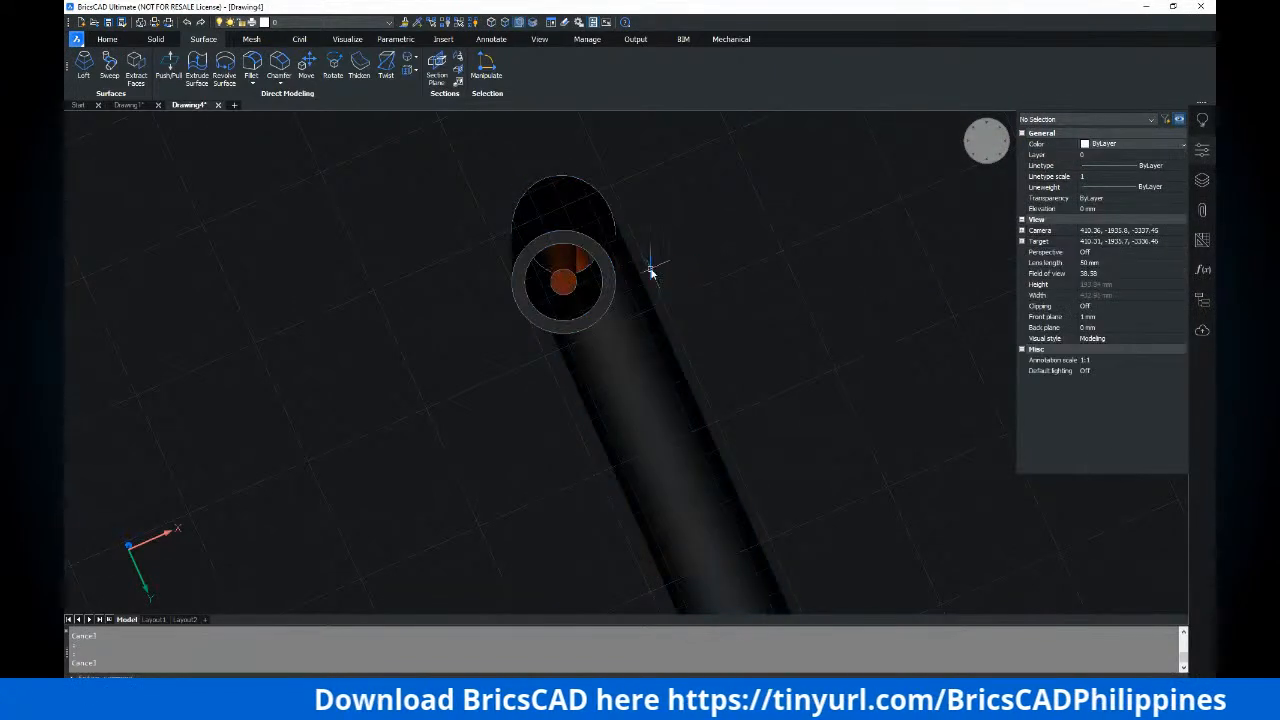
{"action": "middle_click_drag", "start_coordinate": [706, 295], "coordinate": [683, 383], "text": "shift"}
{"action": "middle_click_drag", "start_coordinate": [651, 302], "coordinate": [697, 335], "text": "shift"}
{"action": "scroll", "coordinate": [651, 265], "scroll_direction": "up", "scroll_amount": 10}
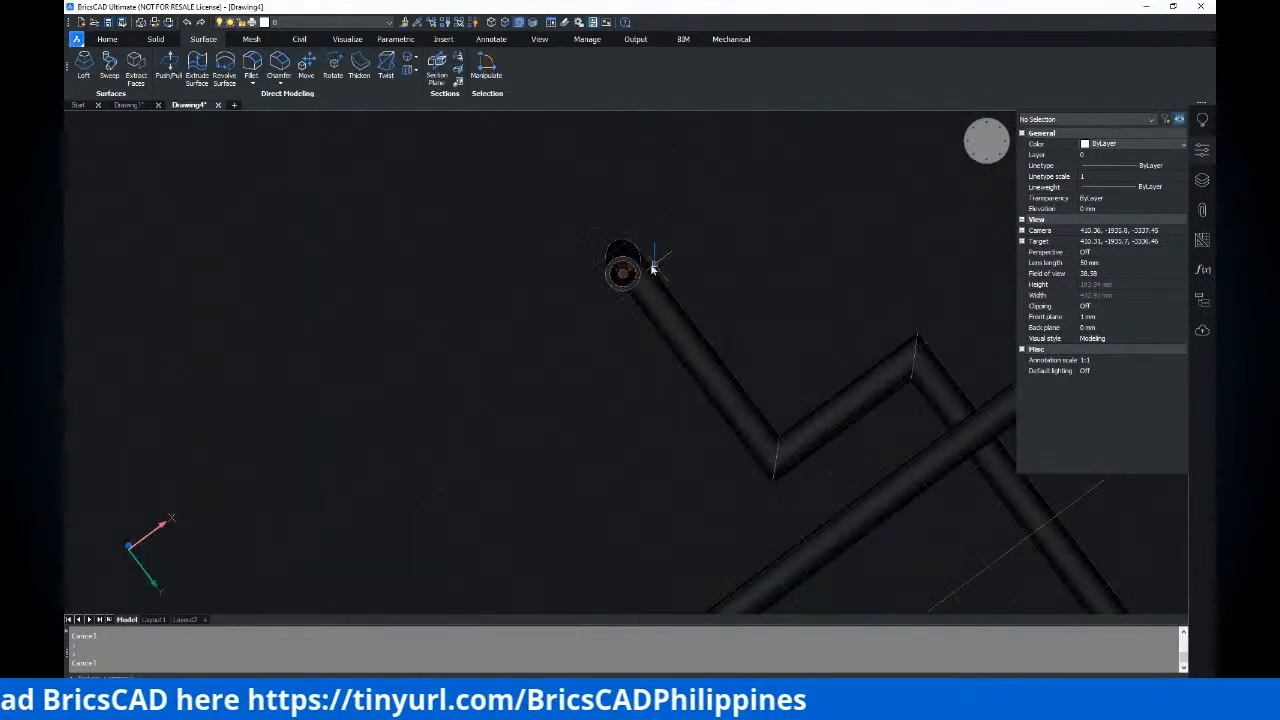
{"action": "left_click", "coordinate": [638, 284]}
{"action": "middle_click_drag", "start_coordinate": [638, 284], "coordinate": [750, 330], "text": "shift"}
{"action": "key", "text": "Escape"}
{"action": "left_click", "coordinate": [612, 216]}
{"action": "scroll", "coordinate": [626, 226], "scroll_direction": "down", "scroll_amount": 8}
{"action": "key", "text": "Escape"}
Compare the red, blue and black pipe runs, including the 3D polyline path inside the red swept surface
{"action": "scroll", "coordinate": [651, 217], "scroll_direction": "up", "scroll_amount": 2}
{"action": "middle_click_drag", "start_coordinate": [635, 312], "coordinate": [602, 420]}
{"action": "scroll", "coordinate": [557, 214], "scroll_direction": "up", "scroll_amount": 2}
{"action": "middle_click_drag", "start_coordinate": [555, 230], "coordinate": [560, 289]}
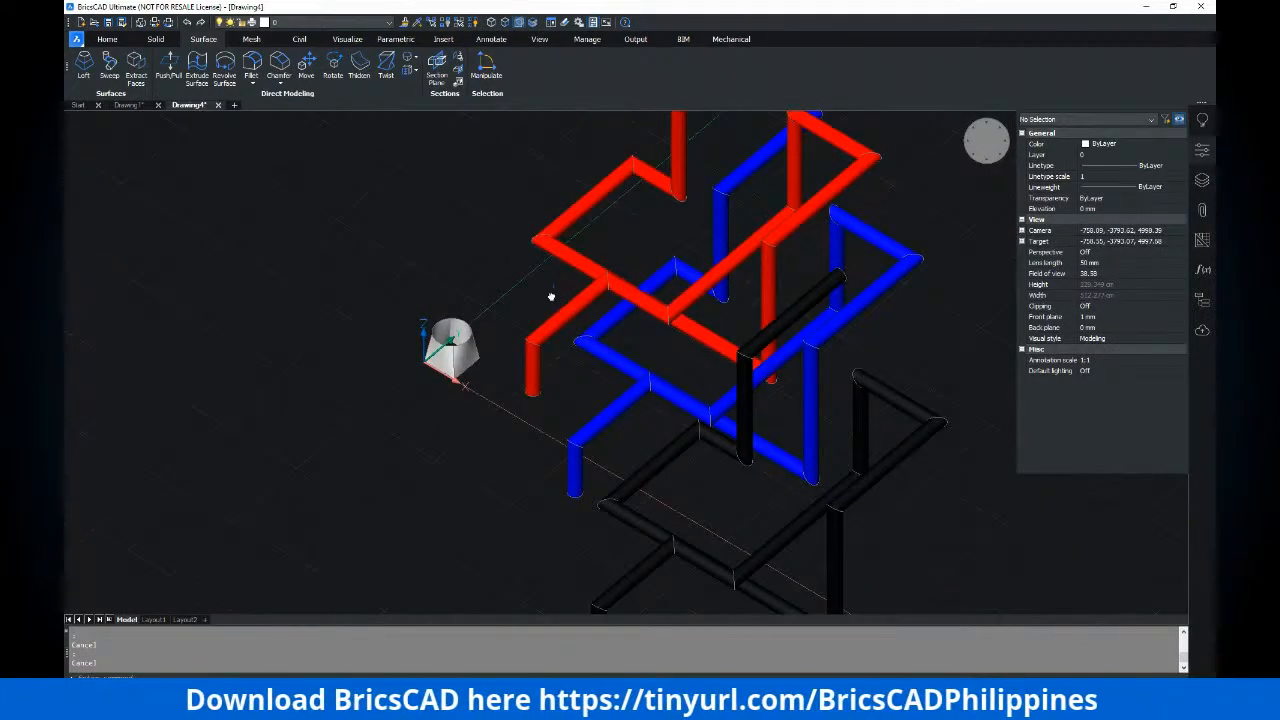
{"action": "scroll", "coordinate": [546, 294], "scroll_direction": "up", "scroll_amount": 1}
{"action": "scroll", "coordinate": [534, 323], "scroll_direction": "up", "scroll_amount": 1}
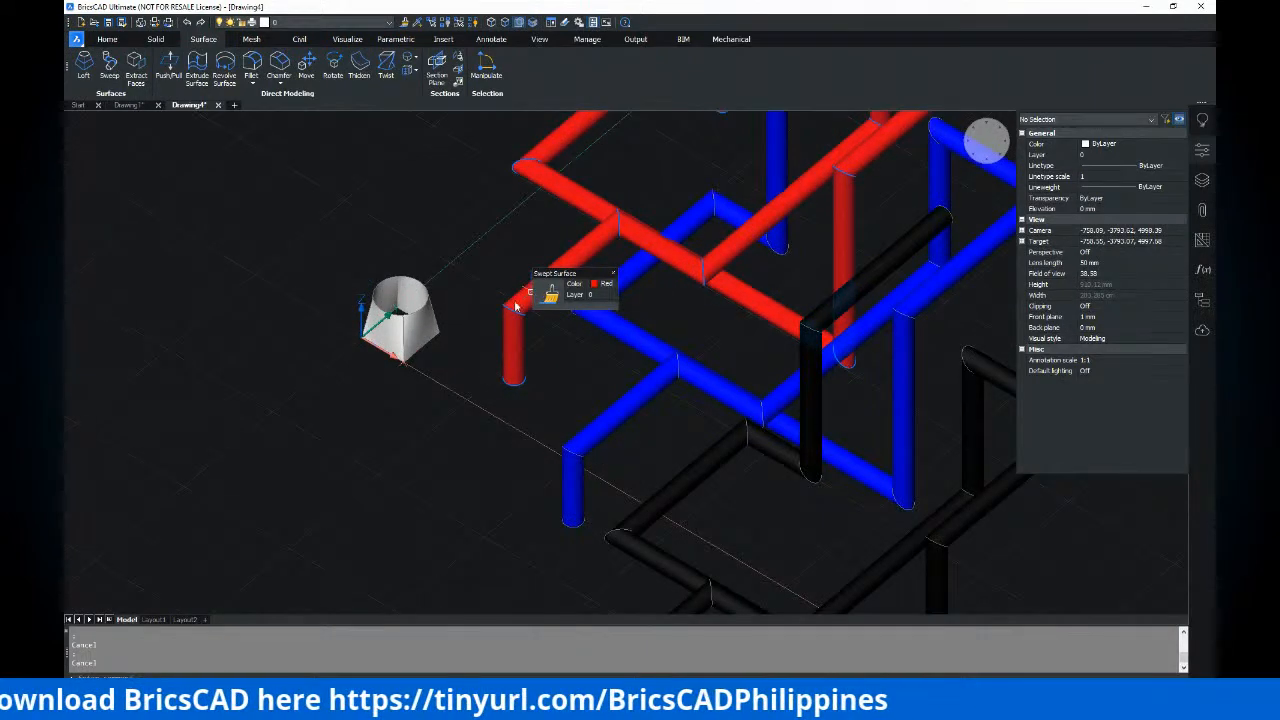
{"action": "middle_click_drag", "start_coordinate": [503, 280], "coordinate": [489, 282]}
{"action": "key", "text": "ctrl"}
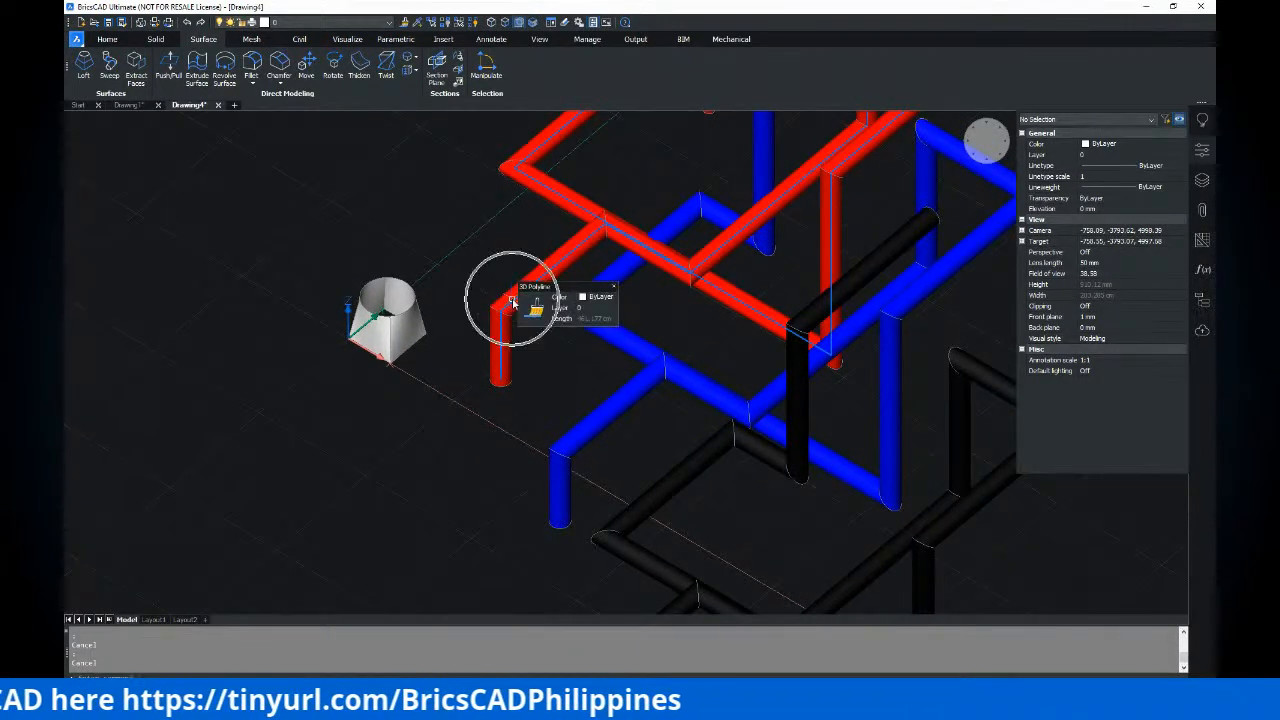
{"action": "middle_click_drag", "start_coordinate": [586, 398], "coordinate": [580, 350]}
{"action": "middle_click_drag", "start_coordinate": [619, 455], "coordinate": [625, 368]}
Inspect the black pipe's wall and the inner core from below, selecting the outer solid for reference
{"action": "left_click", "coordinate": [670, 492]}
{"action": "middle_click_drag", "start_coordinate": [670, 492], "coordinate": [750, 205], "text": "shift"}
{"action": "scroll", "coordinate": [643, 335], "scroll_direction": "up", "scroll_amount": 1}
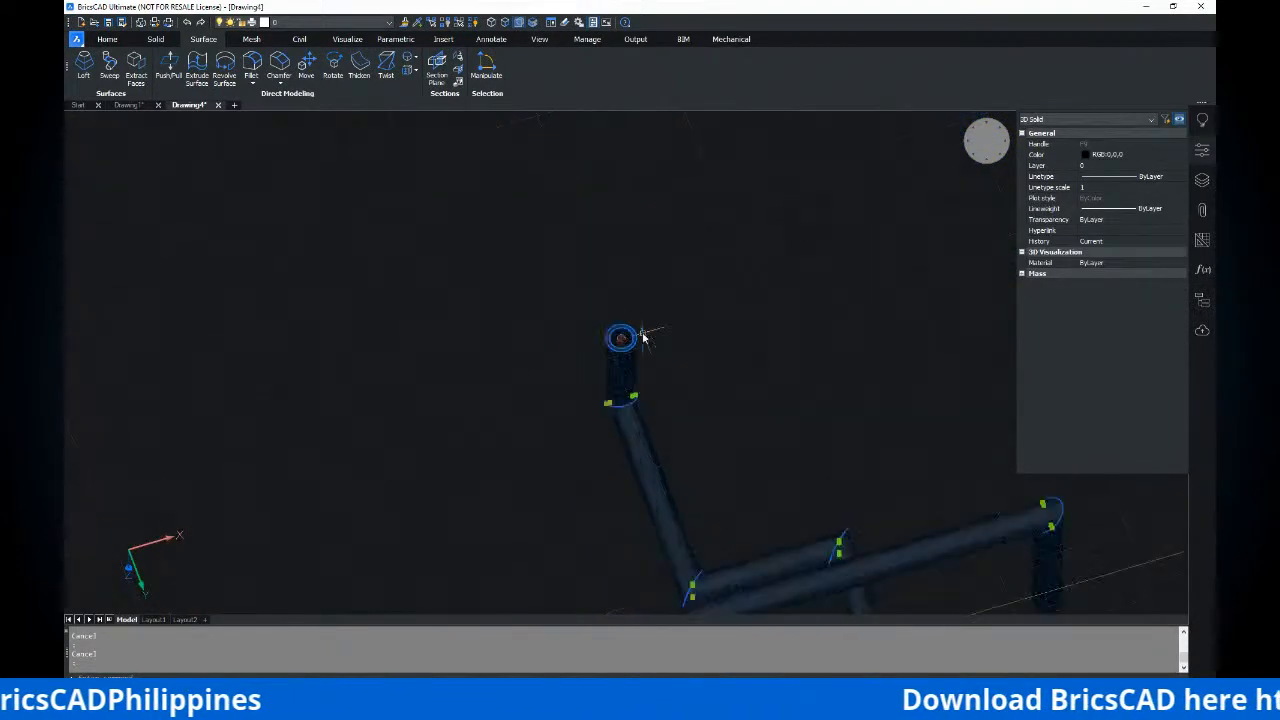
{"action": "scroll", "coordinate": [630, 332], "scroll_direction": "up", "scroll_amount": 5}
{"action": "key", "text": "Escape"}
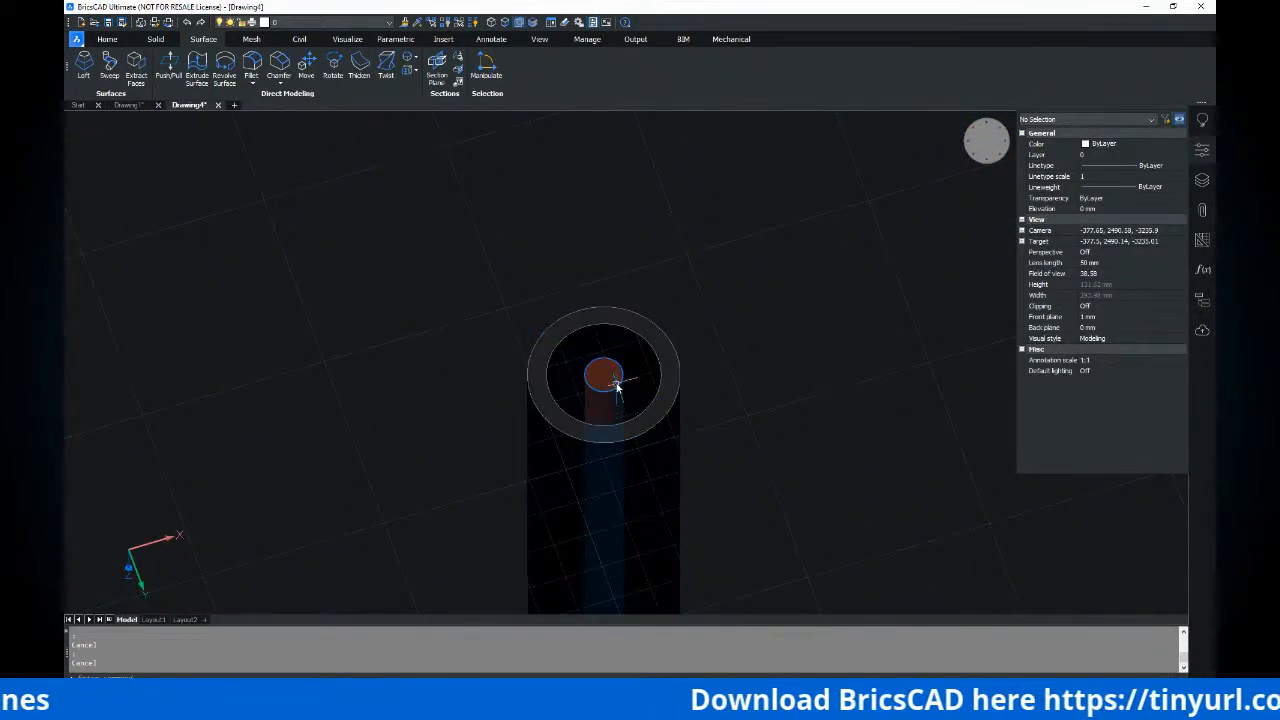
{"action": "left_click", "coordinate": [654, 338]}
{"action": "scroll", "coordinate": [643, 340], "scroll_direction": "down", "scroll_amount": 5}
{"action": "scroll", "coordinate": [629, 327], "scroll_direction": "up", "scroll_amount": 3}
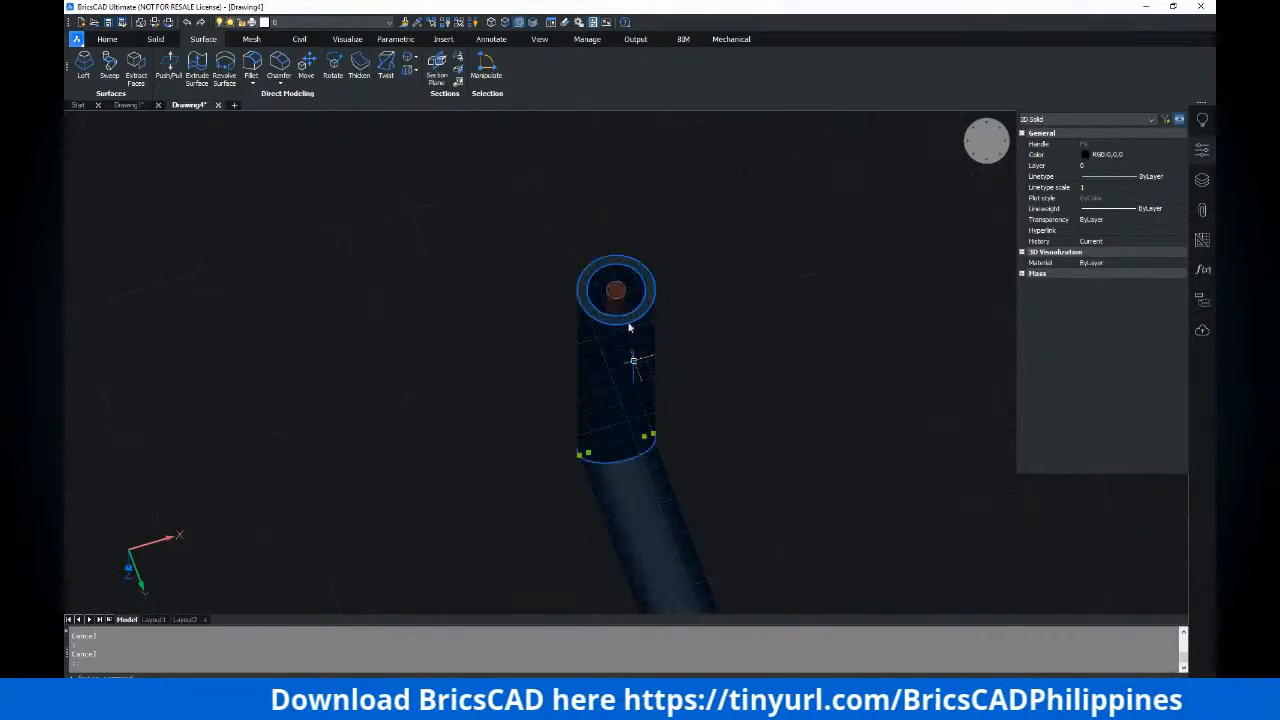
{"action": "scroll", "coordinate": [583, 320], "scroll_direction": "down", "scroll_amount": 6}
{"action": "middle_click_drag", "start_coordinate": [675, 324], "coordinate": [527, 345], "text": "shift"}
{"action": "key", "text": "Escape"}
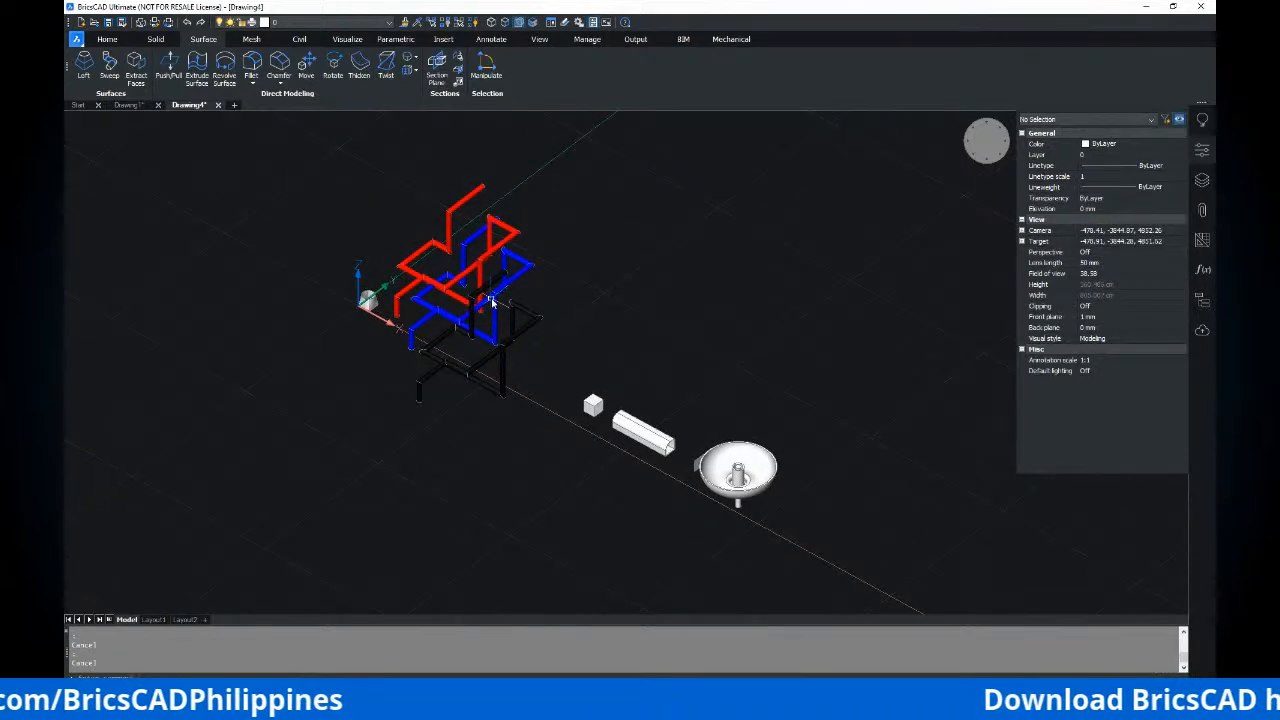
Review the mesh modeling tools and look over the bowl, tube, box and pipe models
{"action": "middle_click_drag", "start_coordinate": [696, 330], "coordinate": [543, 362], "text": "shift"}
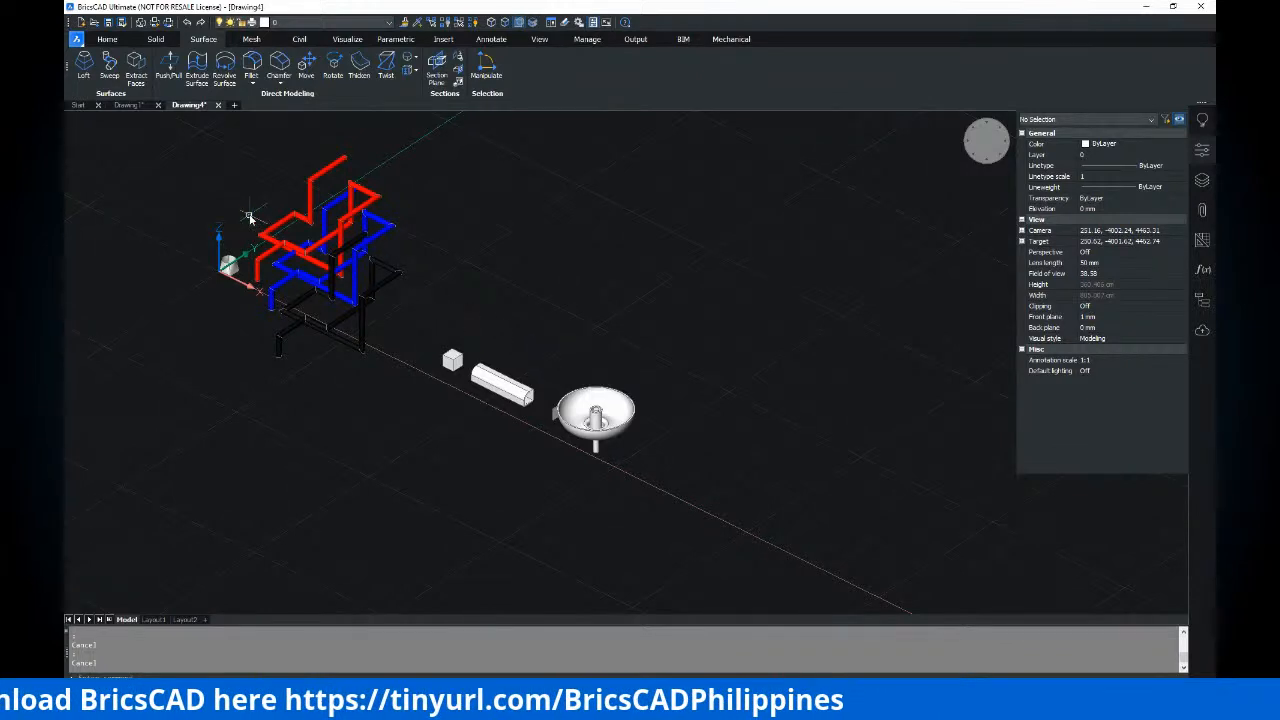
{"action": "left_click", "coordinate": [251, 40]}
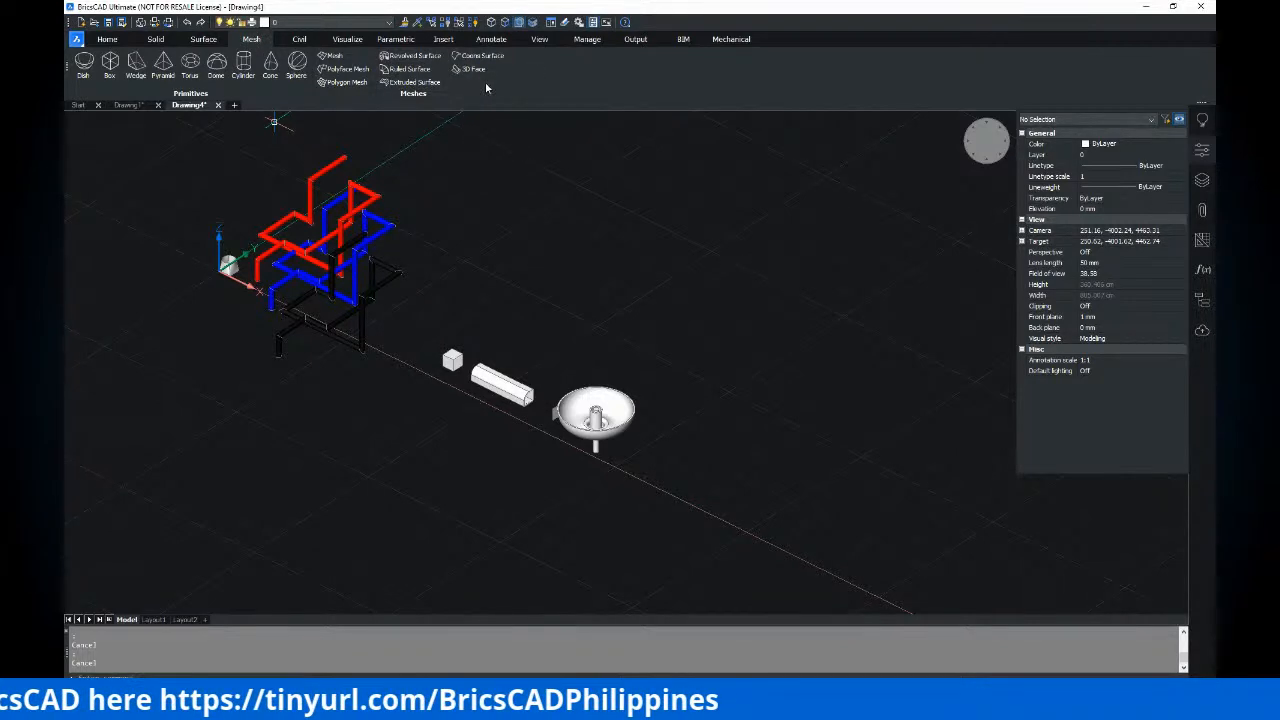
{"action": "scroll", "coordinate": [632, 296], "scroll_direction": "down", "scroll_amount": 3}
{"action": "scroll", "coordinate": [632, 296], "scroll_direction": "up", "scroll_amount": 3}
{"action": "middle_click_drag", "start_coordinate": [632, 296], "coordinate": [598, 314]}
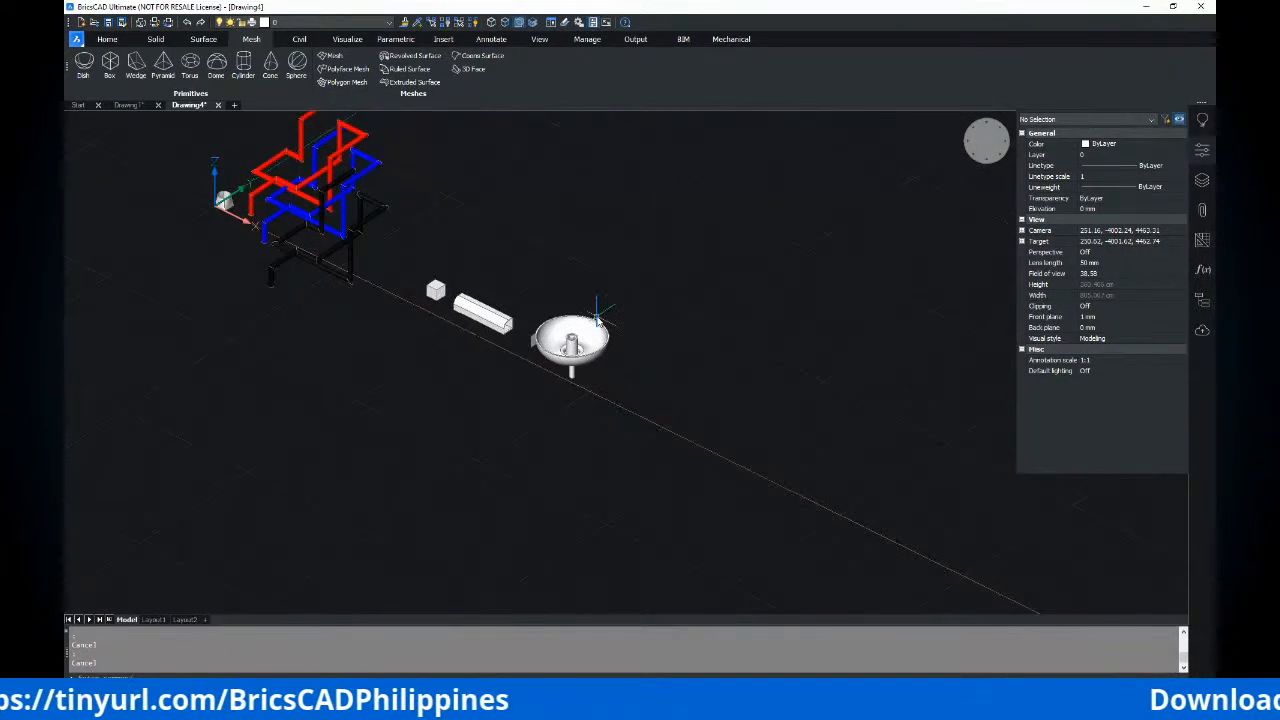
{"action": "scroll", "coordinate": [577, 312], "scroll_direction": "up", "scroll_amount": 2}
{"action": "left_click", "coordinate": [594, 329]}
{"action": "middle_click_drag", "start_coordinate": [594, 329], "coordinate": [509, 349], "text": "shift"}
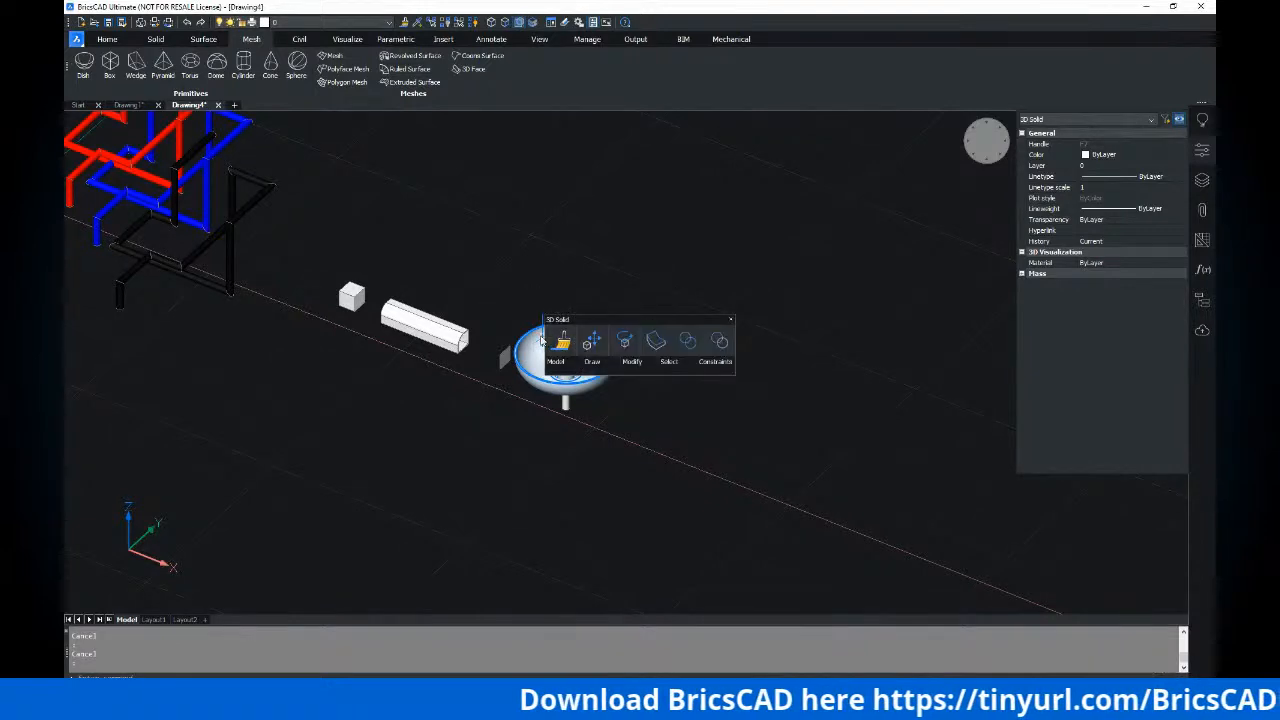
{"action": "key", "text": "Escape"}
{"action": "middle_click_drag", "start_coordinate": [592, 342], "coordinate": [571, 326]}
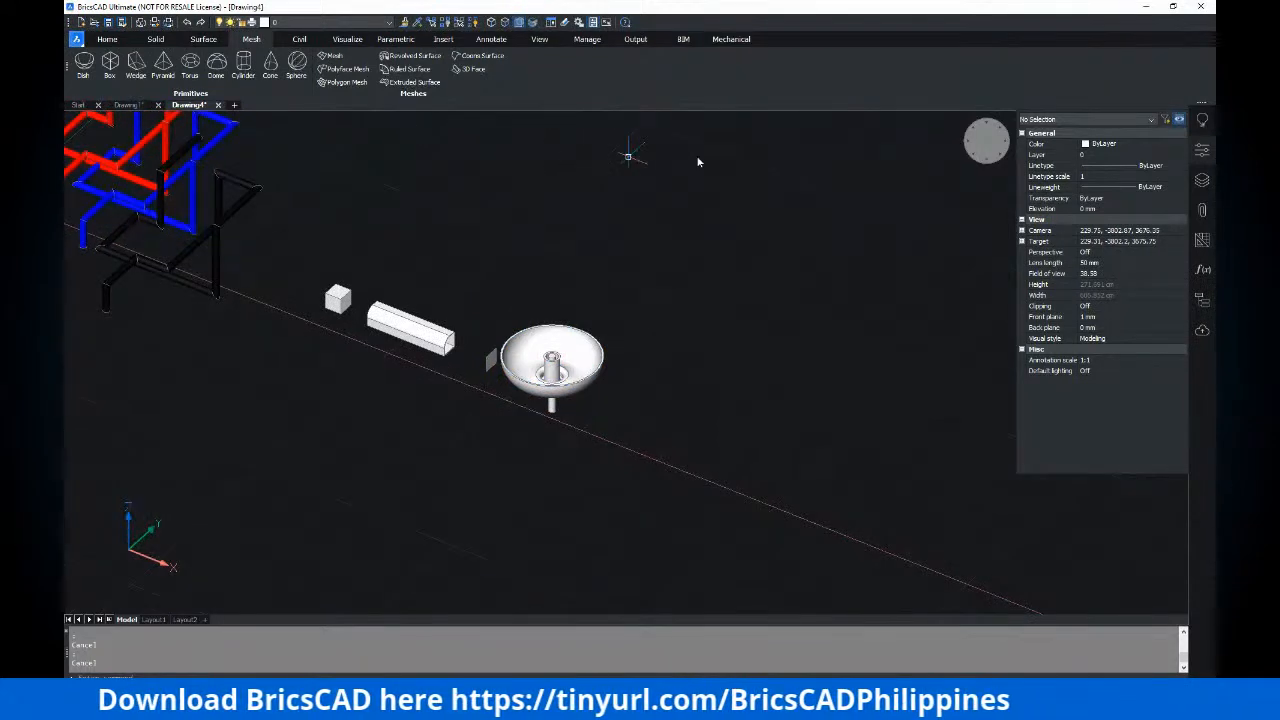
{"action": "scroll", "coordinate": [597, 177], "scroll_direction": "down", "scroll_amount": 5}
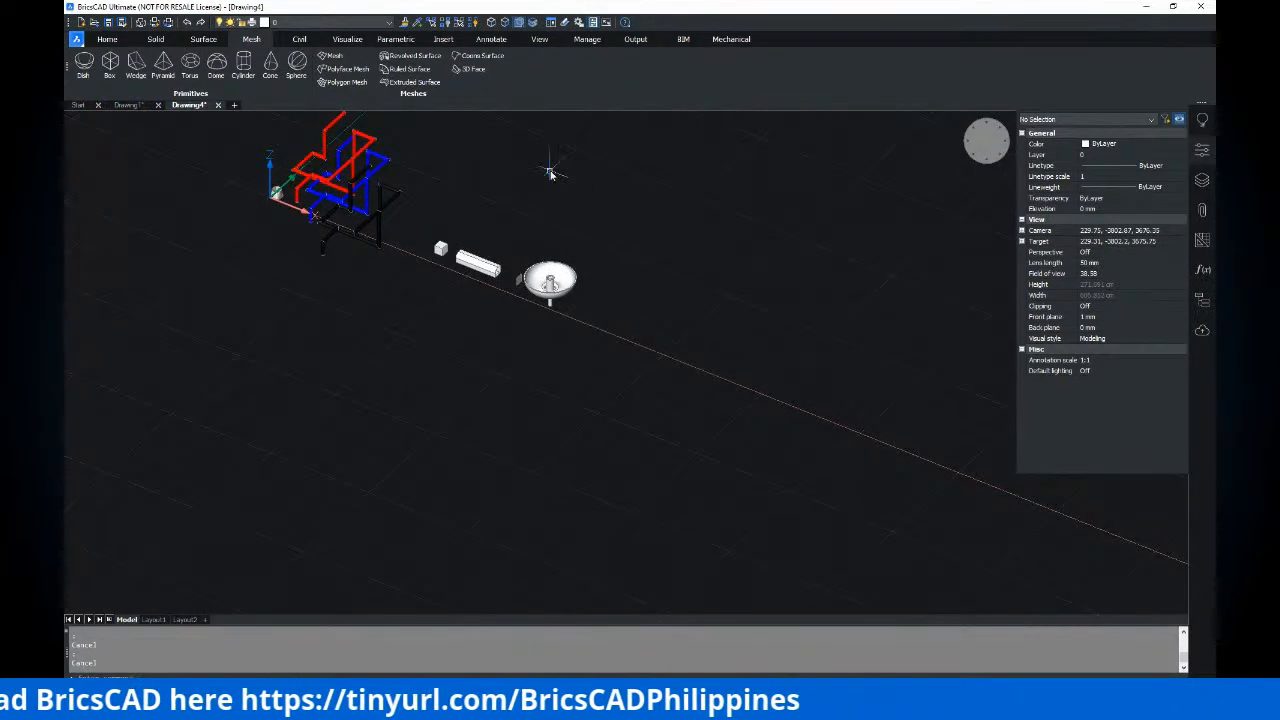
{"action": "middle_click_drag", "start_coordinate": [543, 185], "coordinate": [498, 225]}
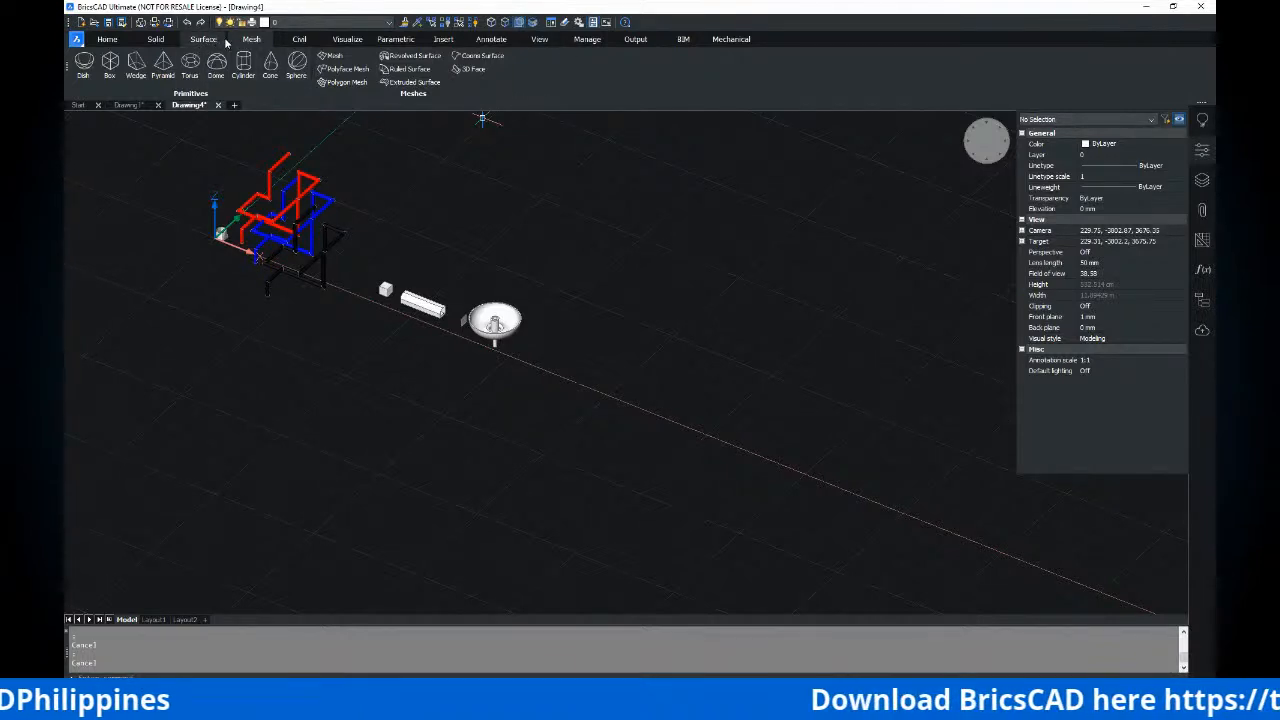
{"action": "scroll", "coordinate": [517, 194], "scroll_direction": "up", "scroll_amount": 3}
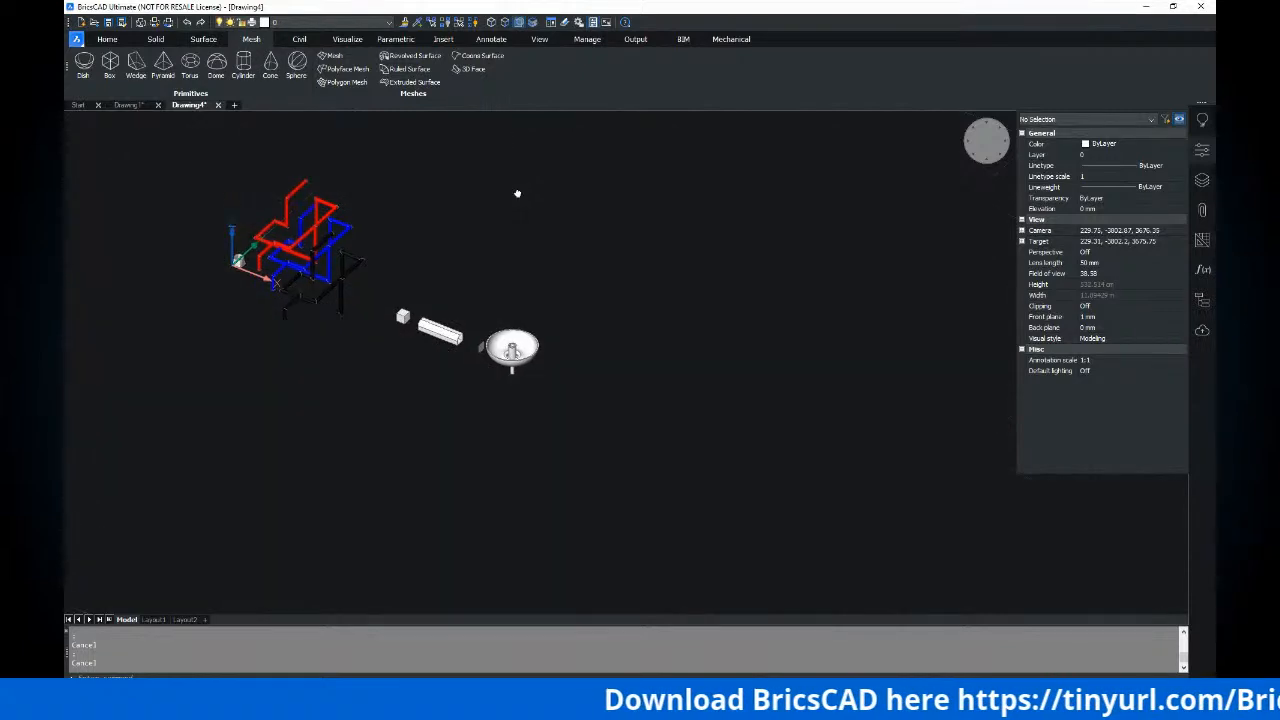
{"action": "middle_click_drag", "start_coordinate": [484, 212], "coordinate": [515, 214]}
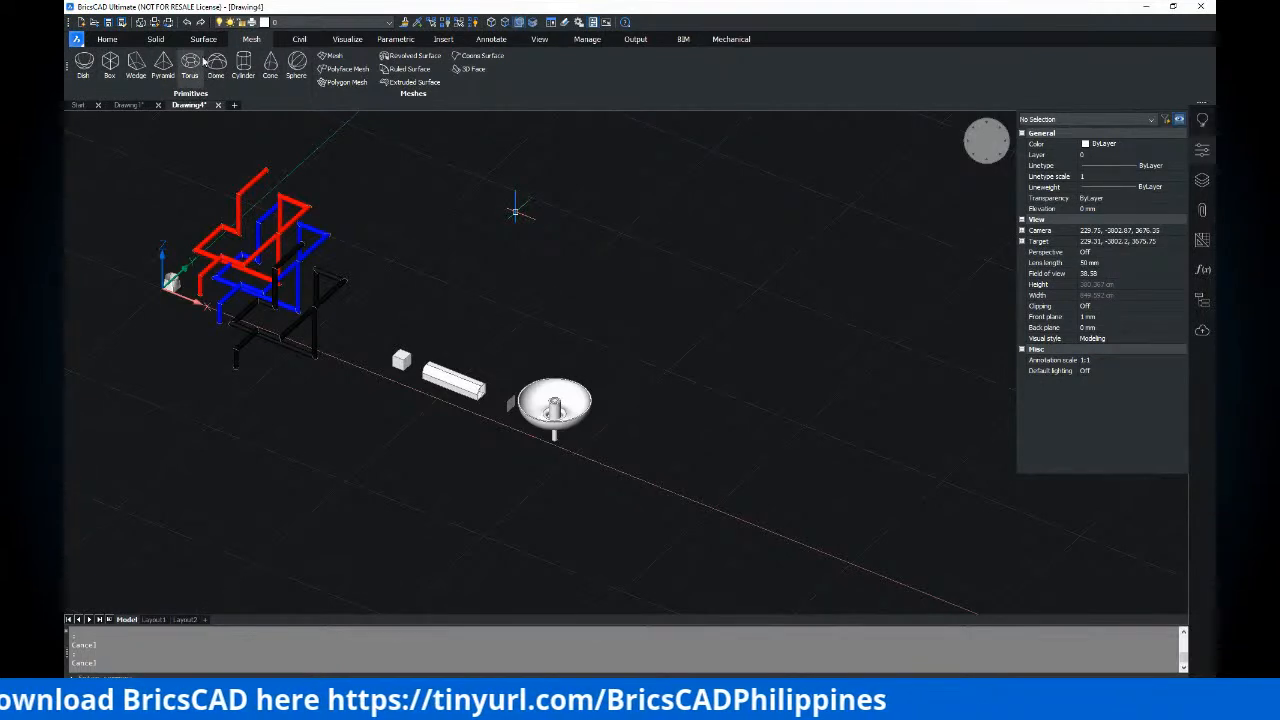
Compare the solid modeling tools with the mesh tools, and look at the lofted surface near the origin
{"action": "left_click", "coordinate": [156, 40]}
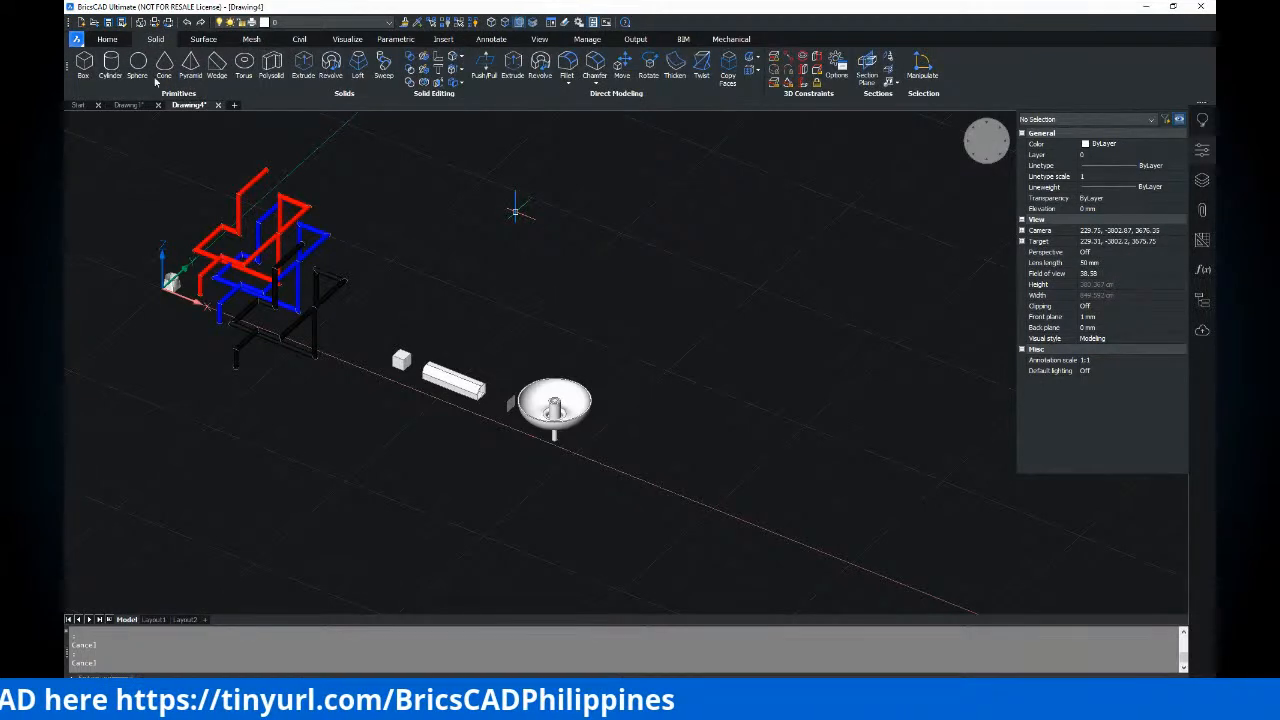
{"action": "left_click", "coordinate": [250, 40]}
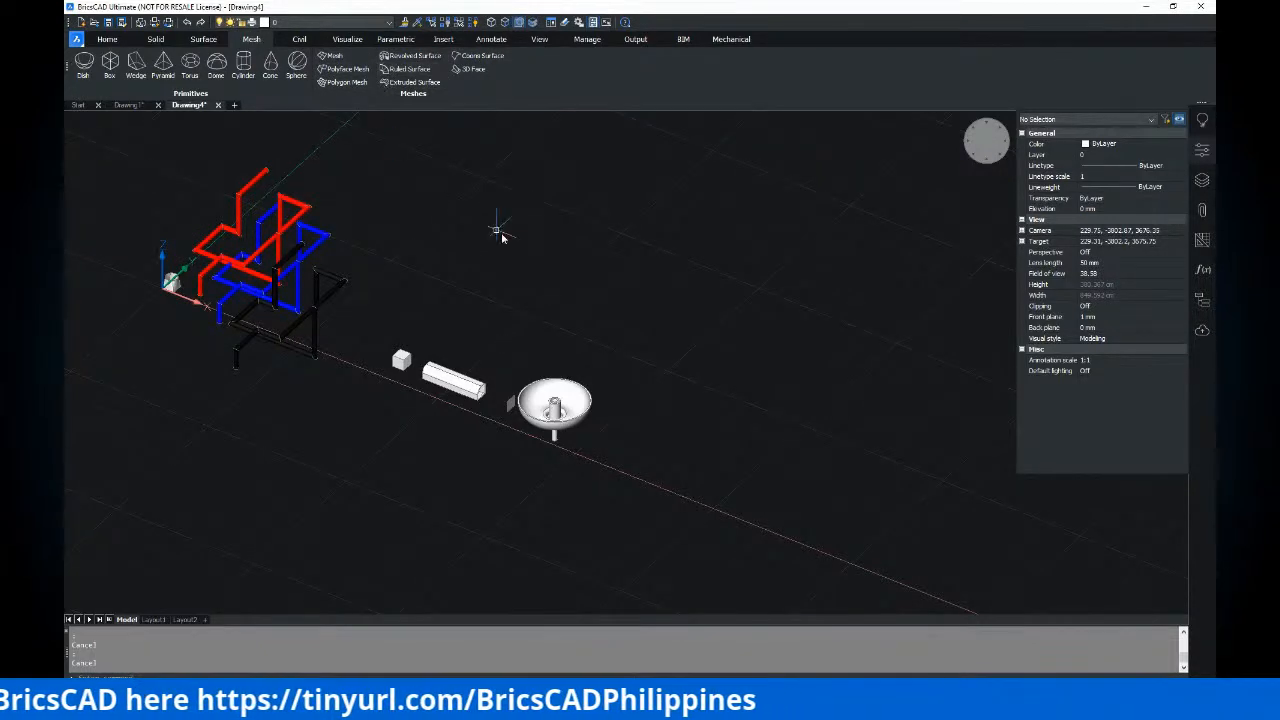
{"action": "middle_click_drag", "start_coordinate": [503, 247], "coordinate": [629, 237]}
{"action": "middle_click_drag", "start_coordinate": [460, 270], "coordinate": [508, 262]}
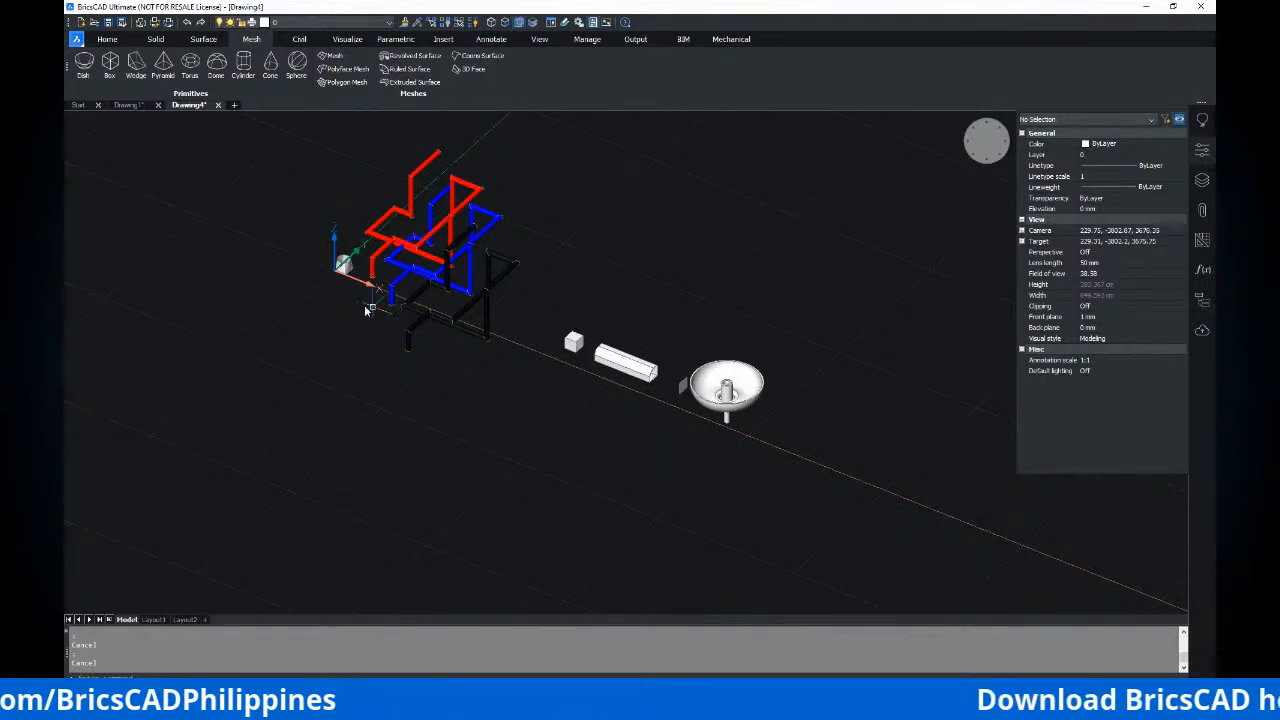
{"action": "middle_click_drag", "start_coordinate": [399, 328], "coordinate": [350, 290], "text": "shift"}
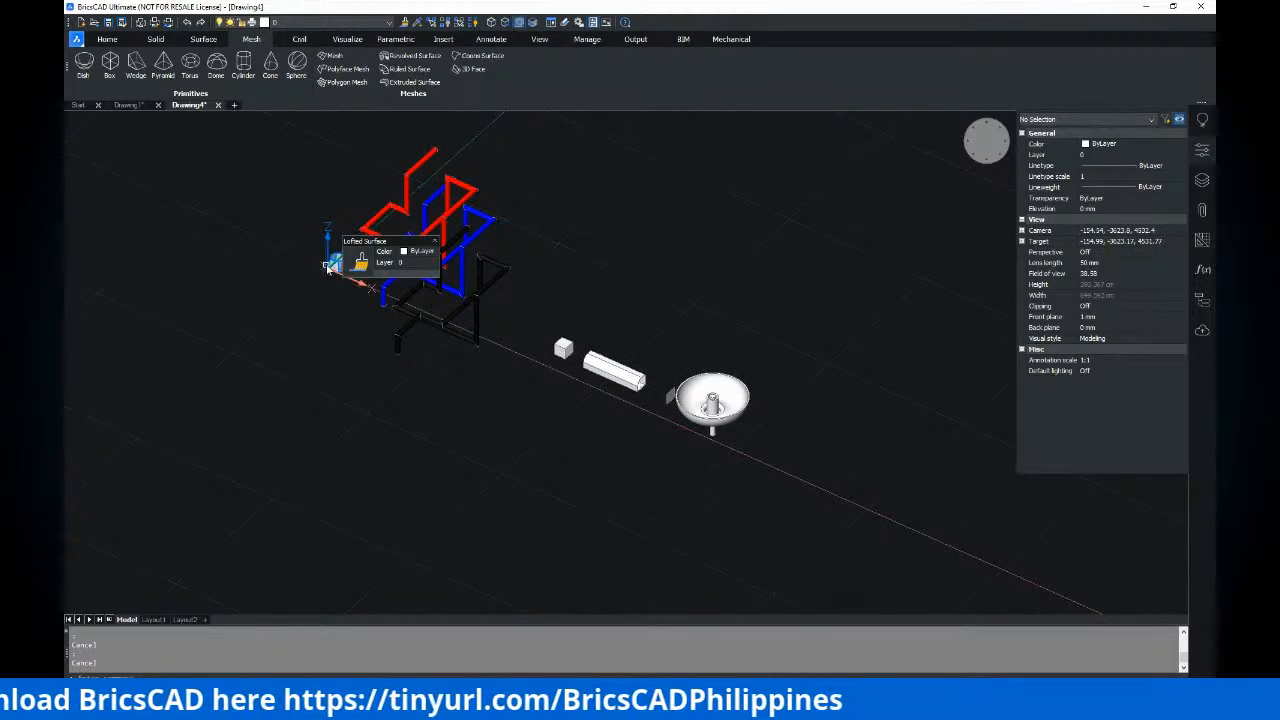
Review the mesh primitive tools alongside the lofted surface near the origin, the pipe runs and the box, tube and bowl models
{"action": "scroll", "coordinate": [330, 265], "scroll_direction": "up", "scroll_amount": 5}
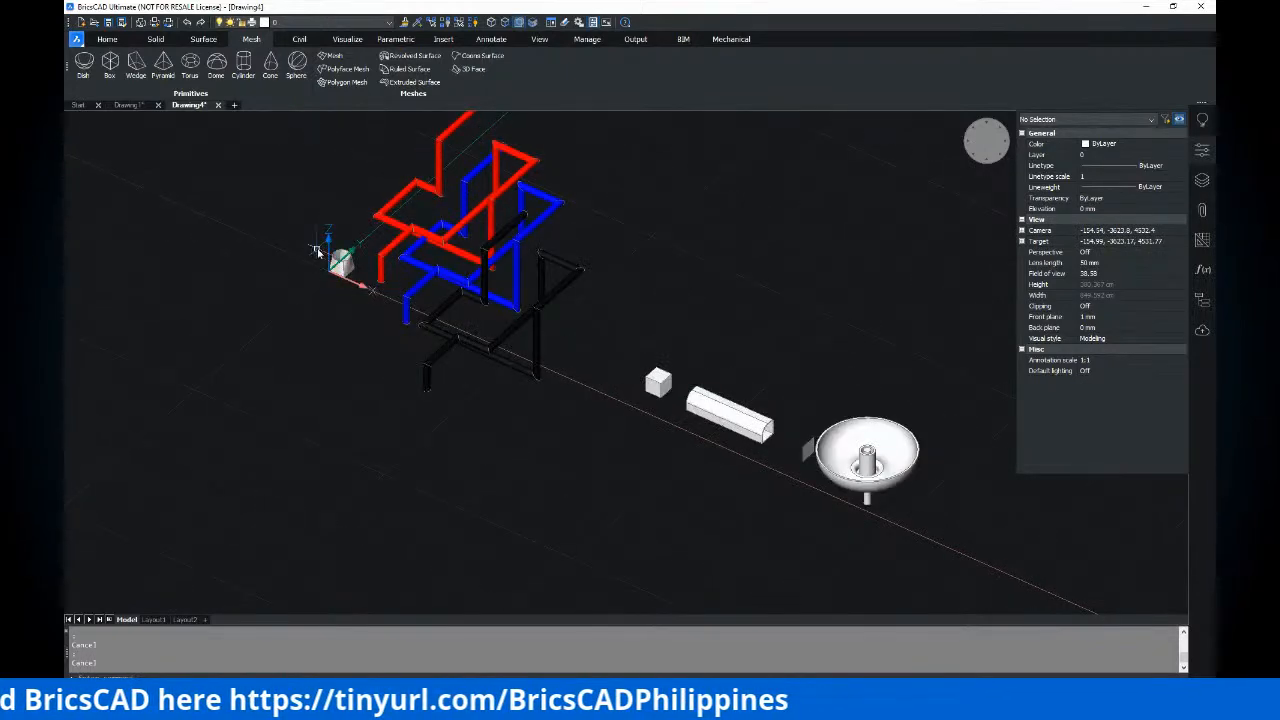
{"action": "left_click", "coordinate": [298, 40]}
{"action": "left_click", "coordinate": [252, 41]}
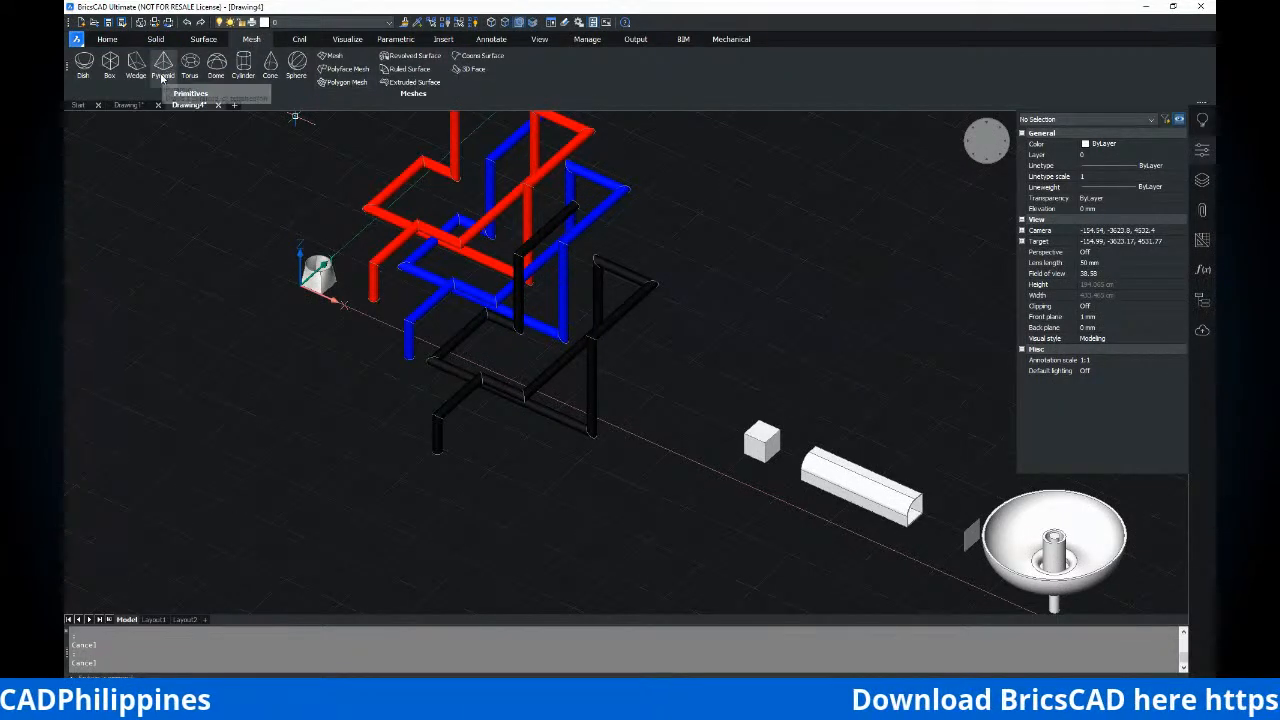
{"action": "middle_click_drag", "start_coordinate": [359, 283], "coordinate": [440, 280]}
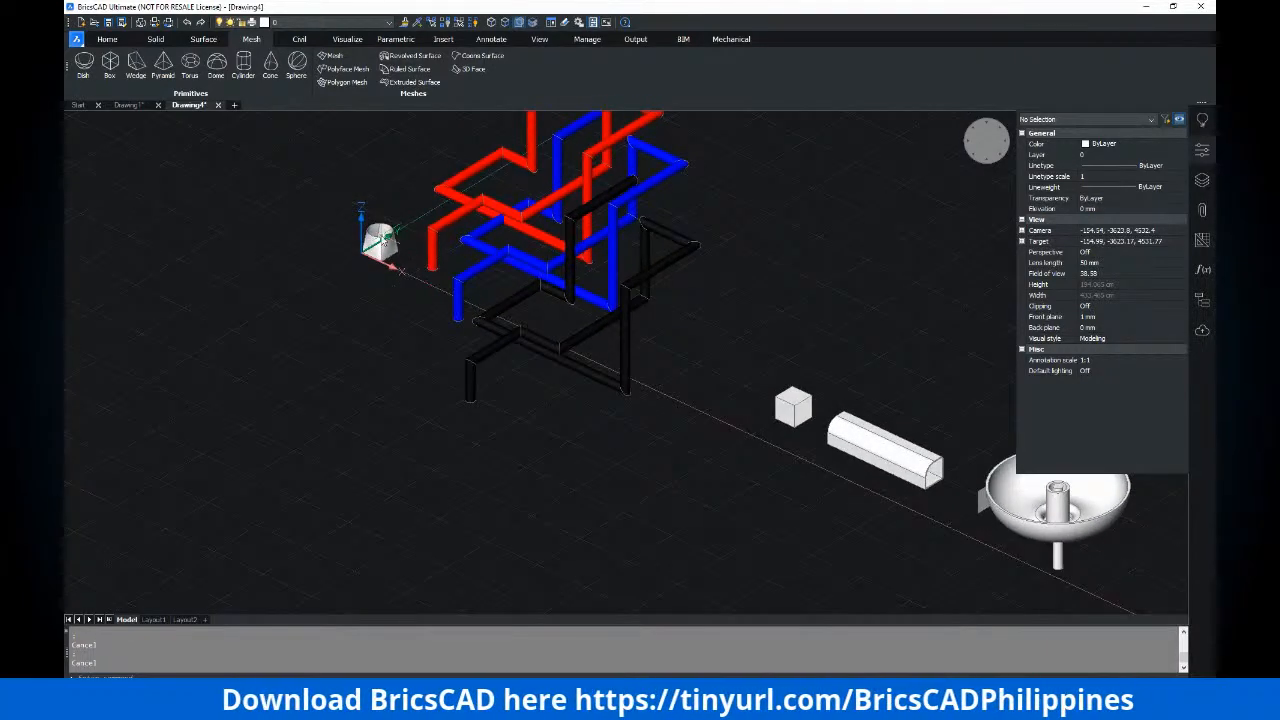
{"action": "scroll", "coordinate": [380, 240], "scroll_direction": "up", "scroll_amount": 4}
{"action": "middle_click_drag", "start_coordinate": [368, 245], "coordinate": [314, 260]}
{"action": "scroll", "coordinate": [362, 257], "scroll_direction": "down", "scroll_amount": 8}
{"action": "middle_click_drag", "start_coordinate": [188, 255], "coordinate": [214, 283]}
{"action": "scroll", "coordinate": [214, 280], "scroll_direction": "up", "scroll_amount": 1}
{"action": "middle_click_drag", "start_coordinate": [384, 356], "coordinate": [366, 311]}
{"action": "scroll", "coordinate": [380, 300], "scroll_direction": "up", "scroll_amount": 5}
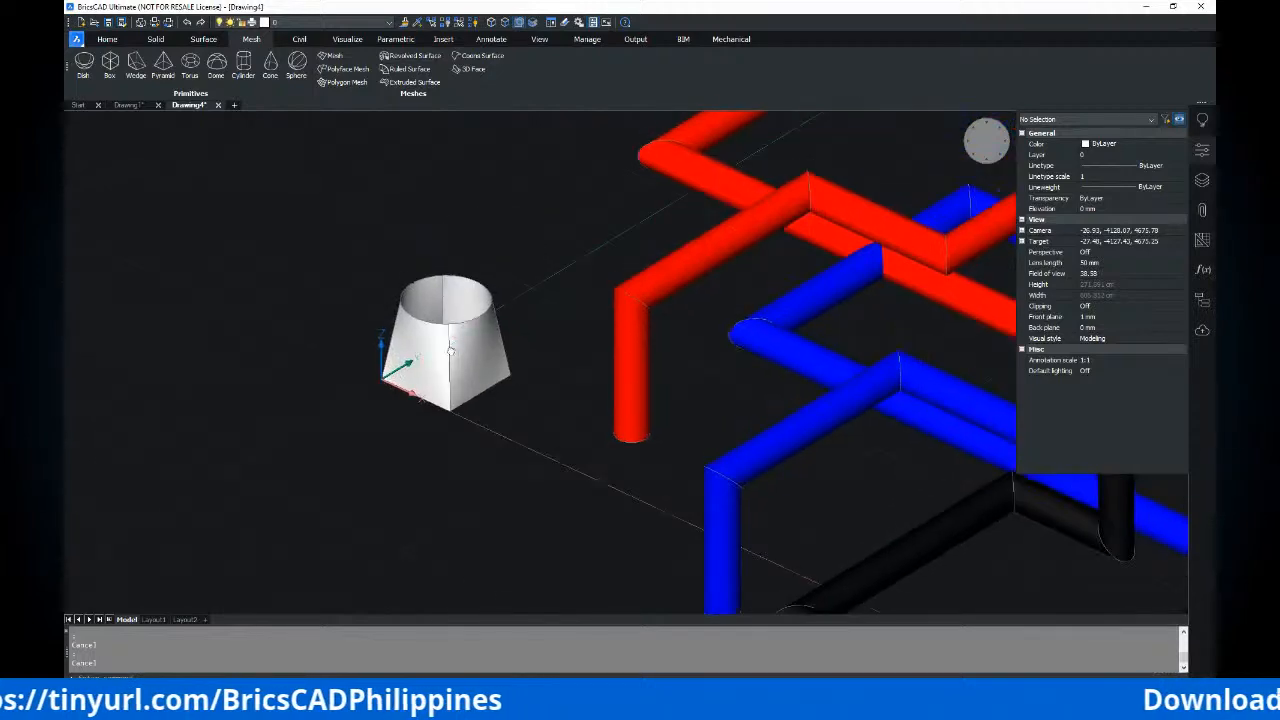
{"action": "scroll", "coordinate": [433, 302], "scroll_direction": "down", "scroll_amount": 6}
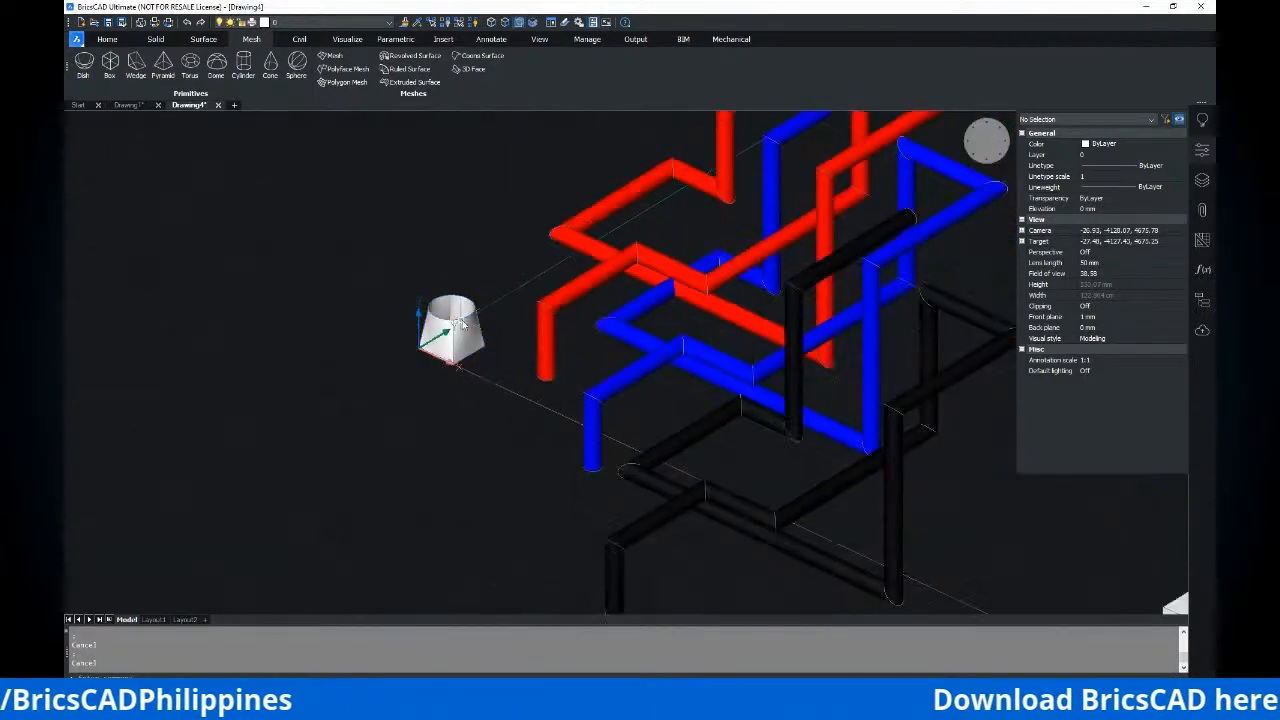
{"action": "scroll", "coordinate": [425, 310], "scroll_direction": "down", "scroll_amount": 4}
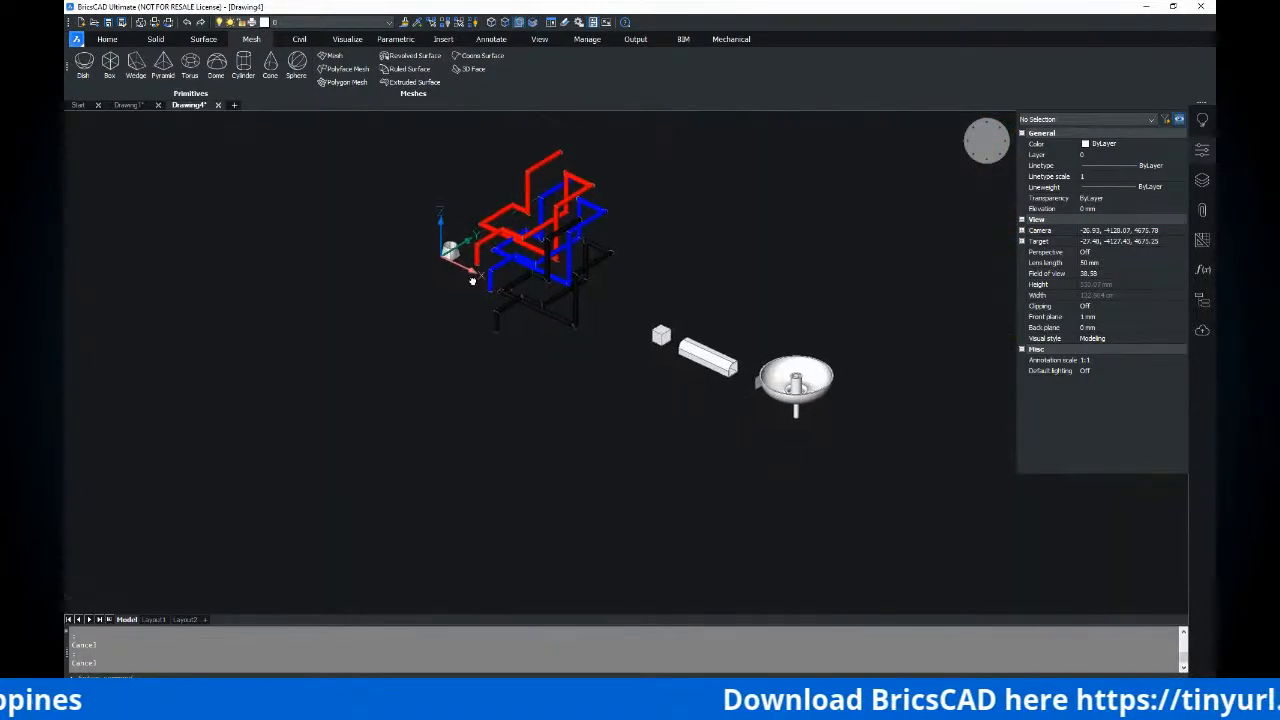
{"action": "mouse_move", "coordinate": [456, 248]}
{"action": "middle_click_drag", "start_coordinate": [456, 248], "coordinate": [452, 270], "text": "shift"}
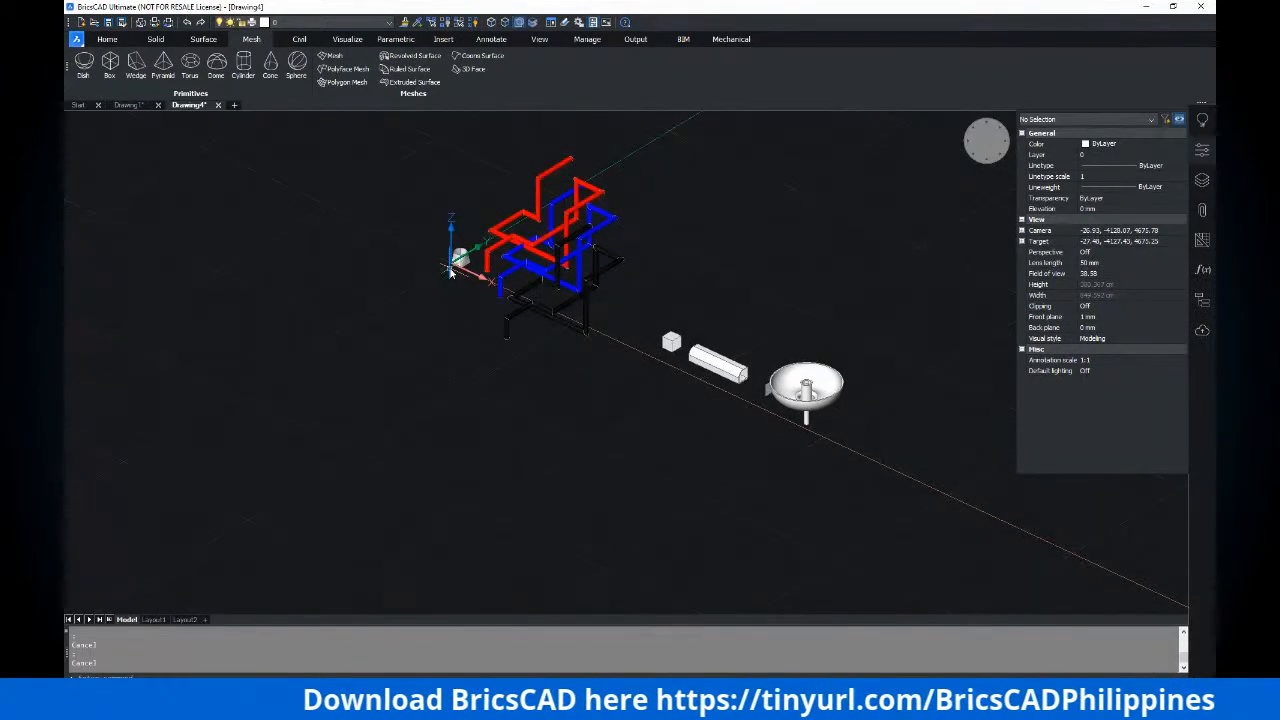
{"action": "scroll", "coordinate": [457, 272], "scroll_direction": "up", "scroll_amount": 6}
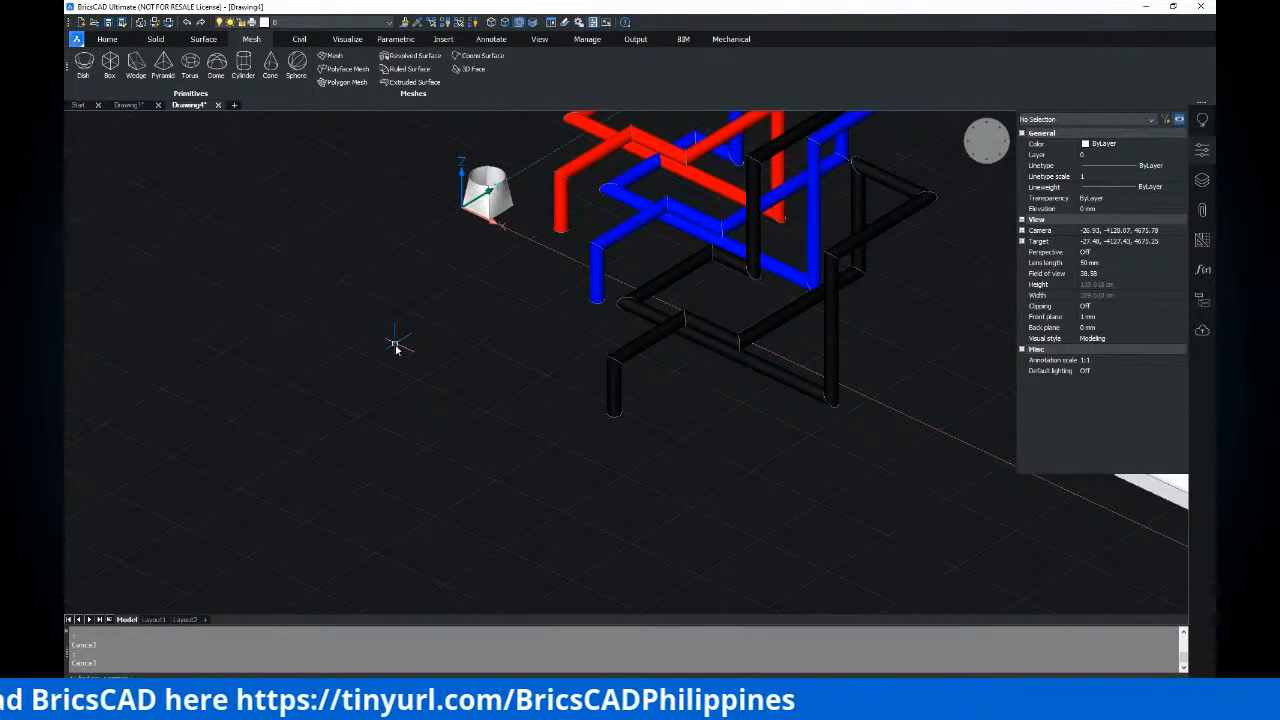
{"action": "scroll", "coordinate": [396, 347], "scroll_direction": "down", "scroll_amount": 3}
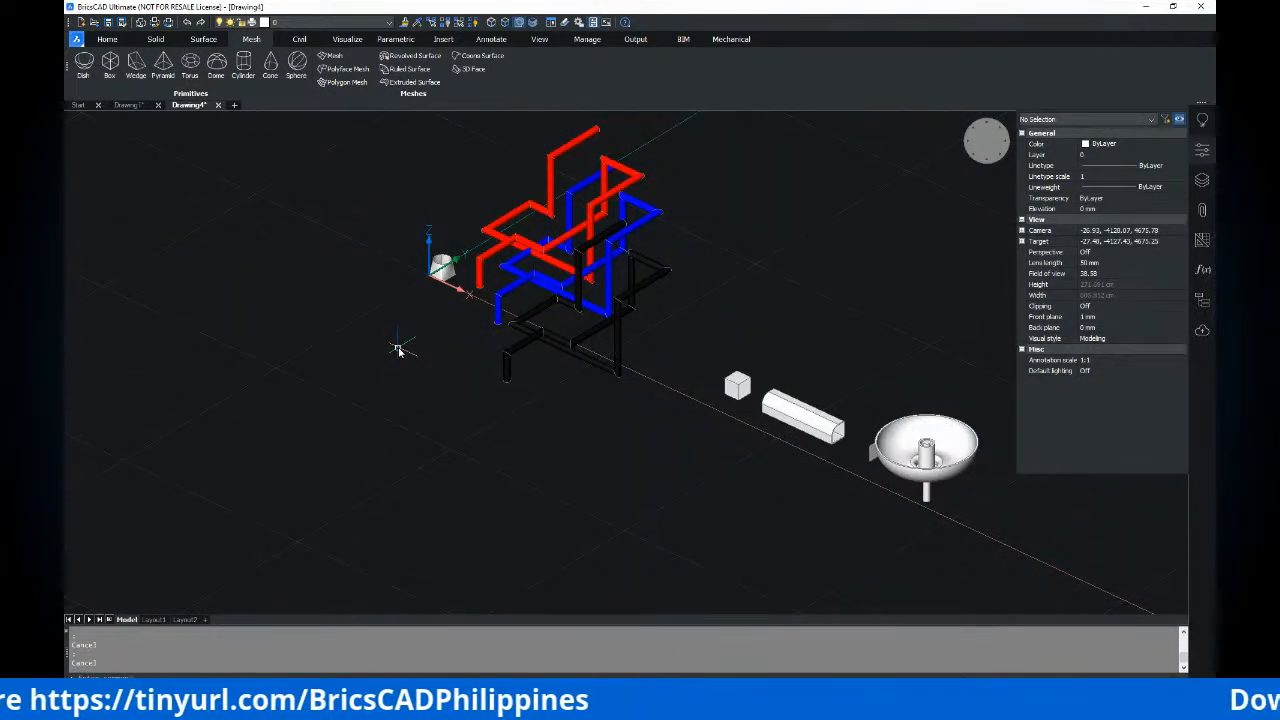
Switch to the top view and draw a 700 by 100 mm rectangle in the empty area below the pipe runs
{"action": "key", "text": "Return"}
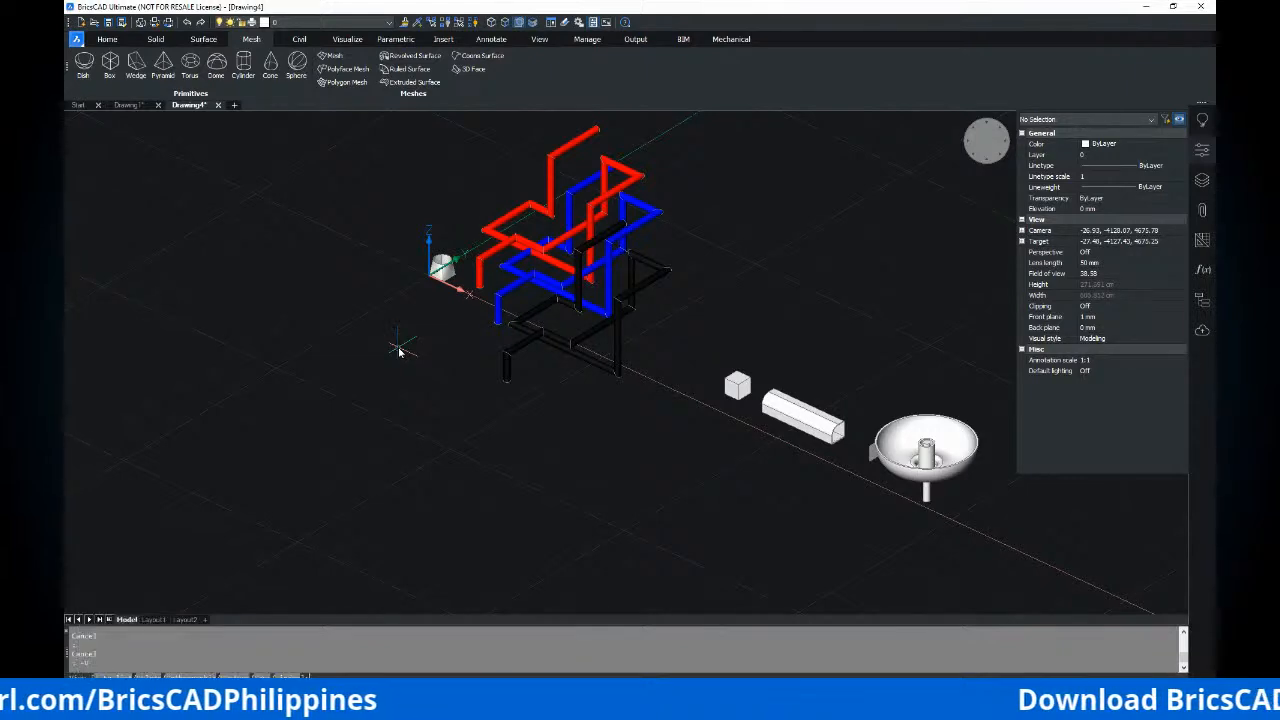
{"action": "type", "text": "t"}
{"action": "key", "text": "Return"}
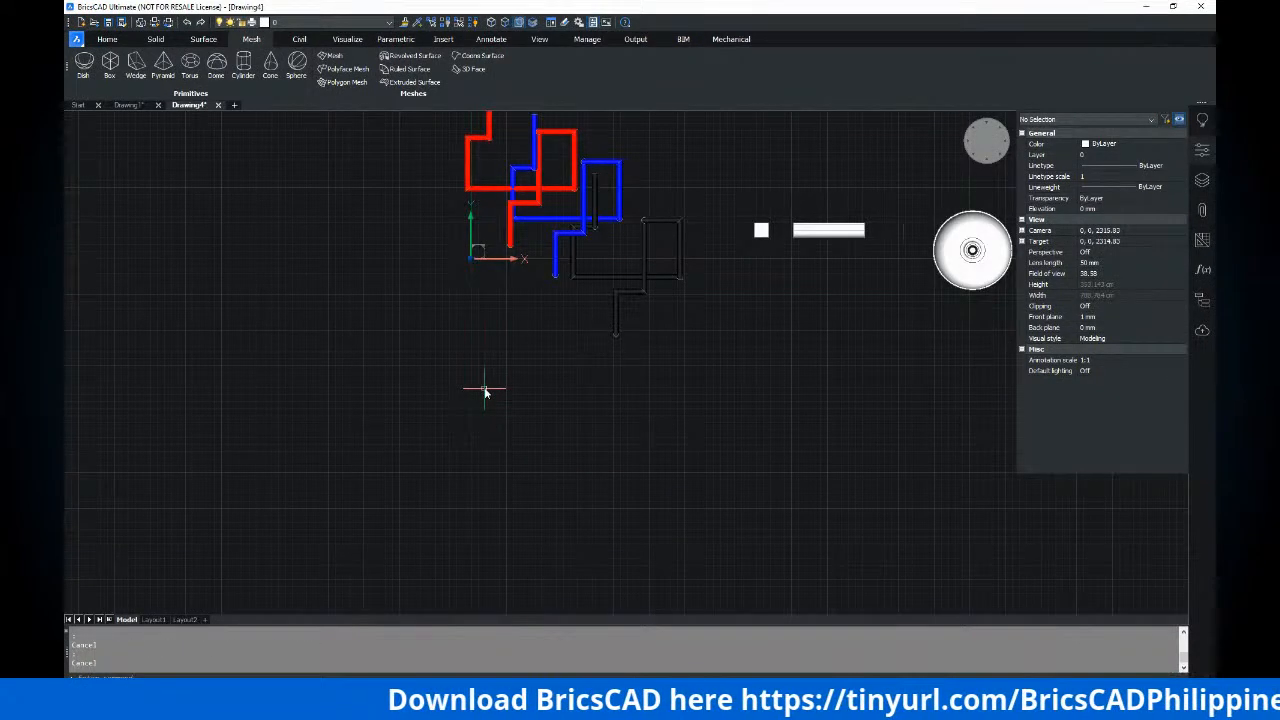
{"action": "type", "text": "rec"}
{"action": "key", "text": "Return"}
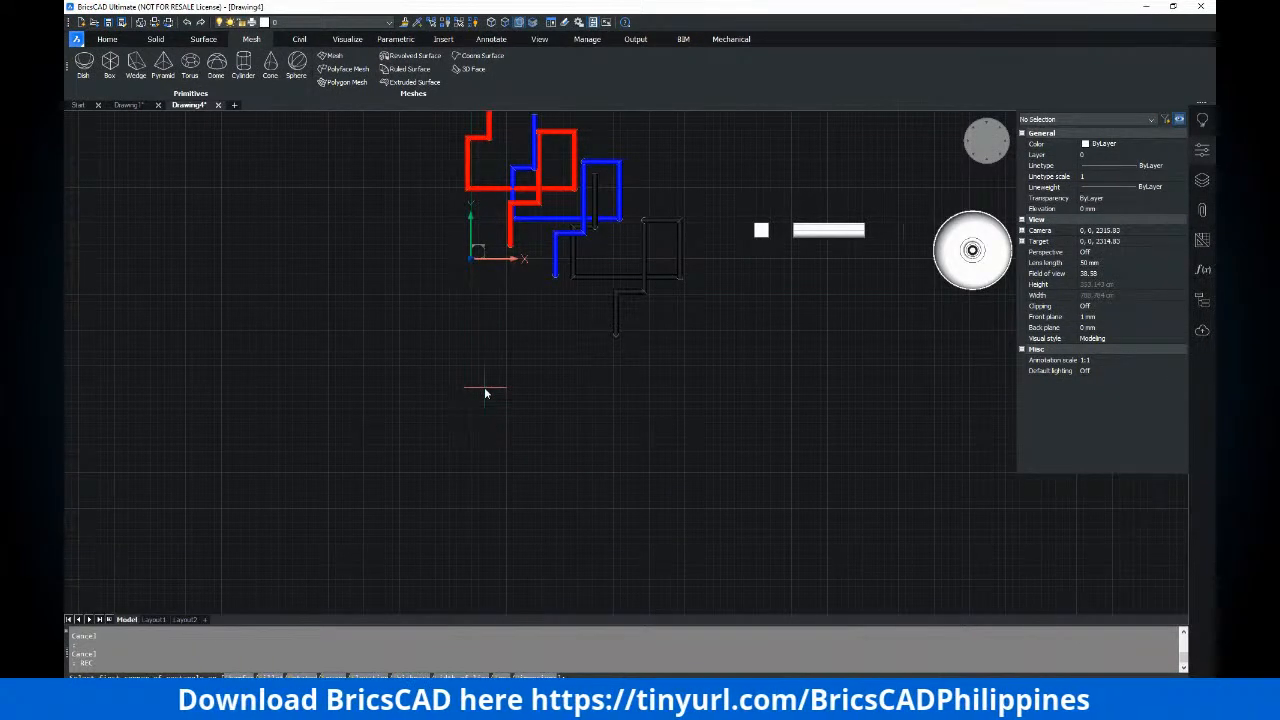
{"action": "scroll", "coordinate": [484, 388], "scroll_direction": "up", "scroll_amount": 2}
{"action": "left_click", "coordinate": [487, 437]}
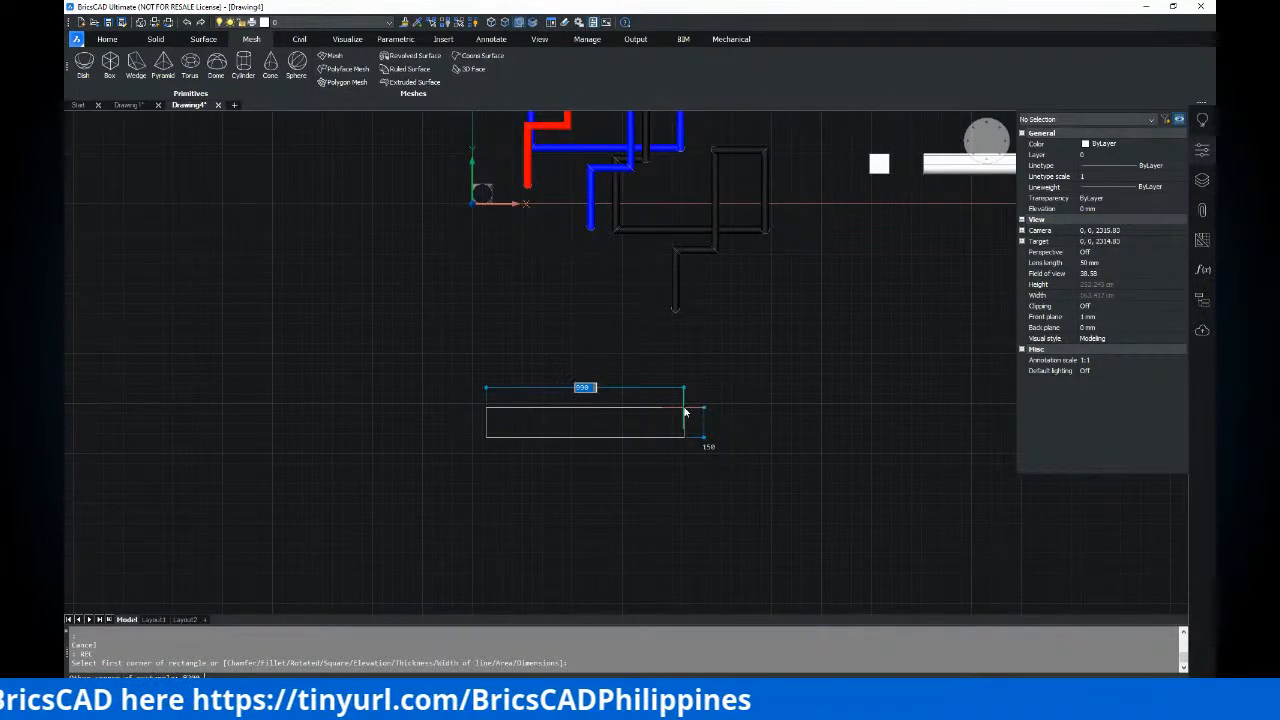
{"action": "key", "text": "Return"}
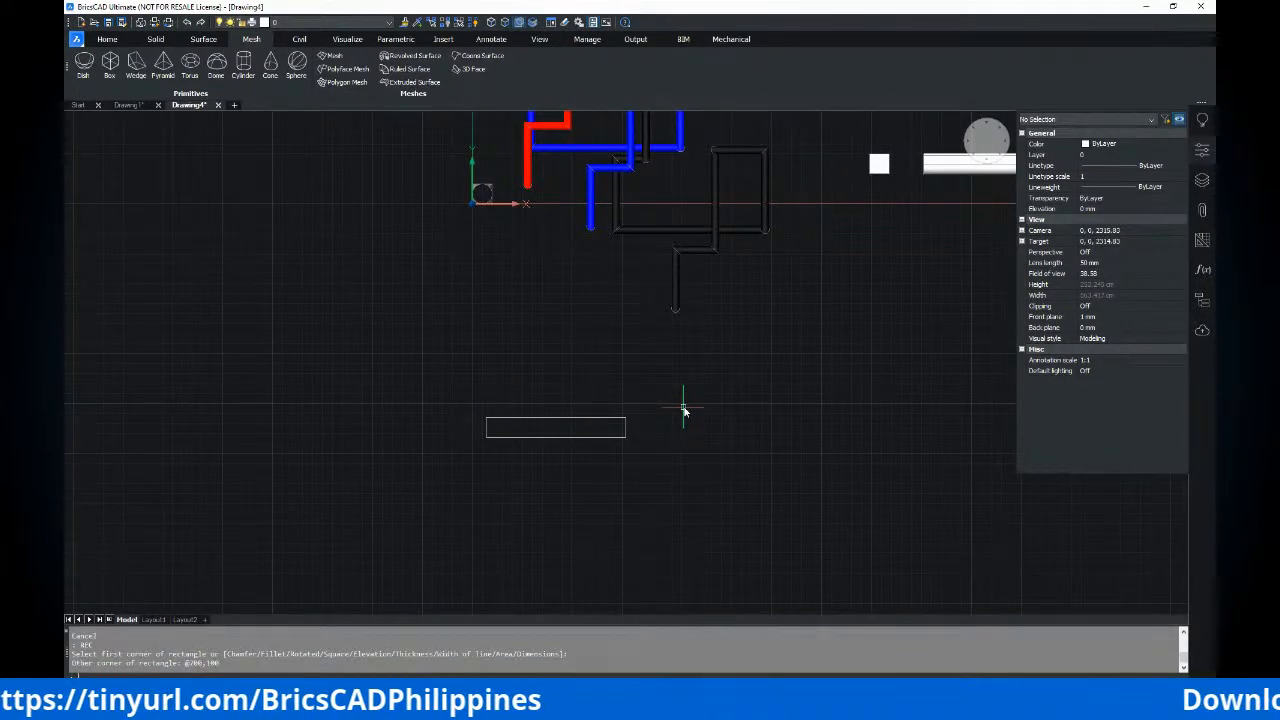
{"action": "scroll", "coordinate": [571, 432], "scroll_direction": "up", "scroll_amount": 1}
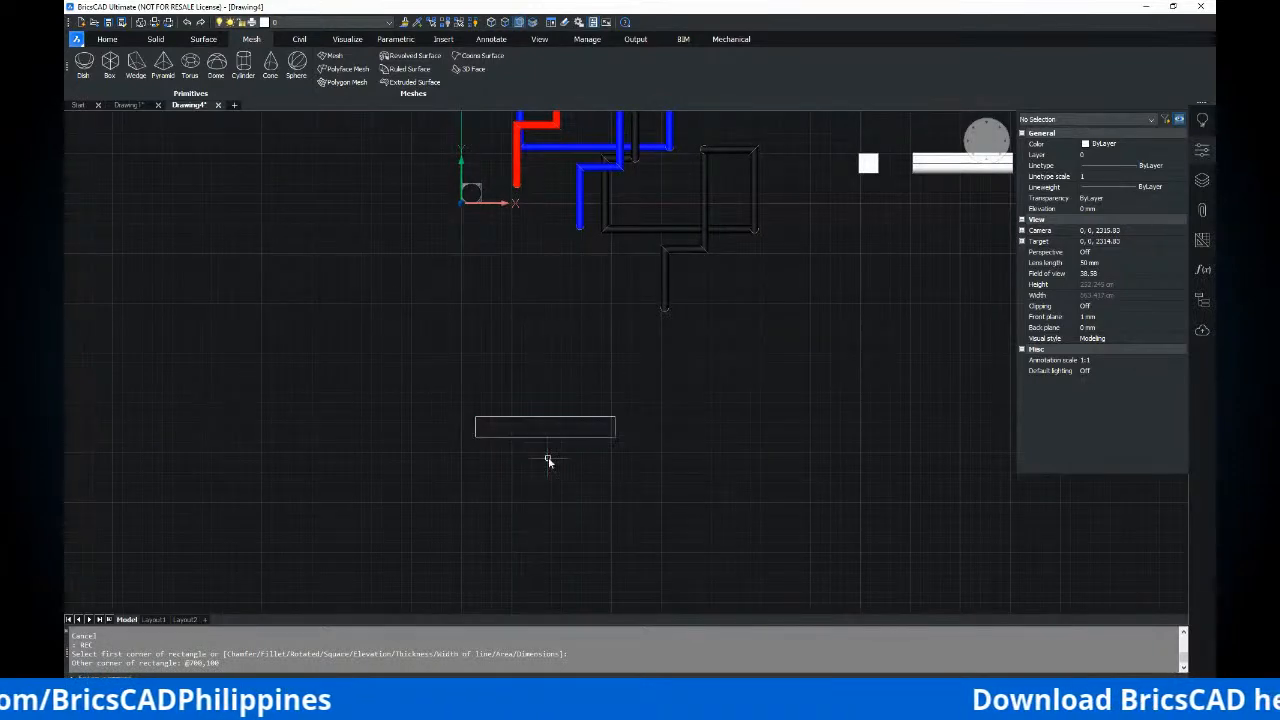
{"action": "scroll", "coordinate": [492, 428], "scroll_direction": "up", "scroll_amount": 3}
{"action": "key", "text": "Escape"}
{"action": "key", "text": "Escape"}
Draw a wavy spline inside the rectangle with entity snaps off, zigzagging from the middle of one short edge to the other
{"action": "mouse_move", "coordinate": [476, 424]}
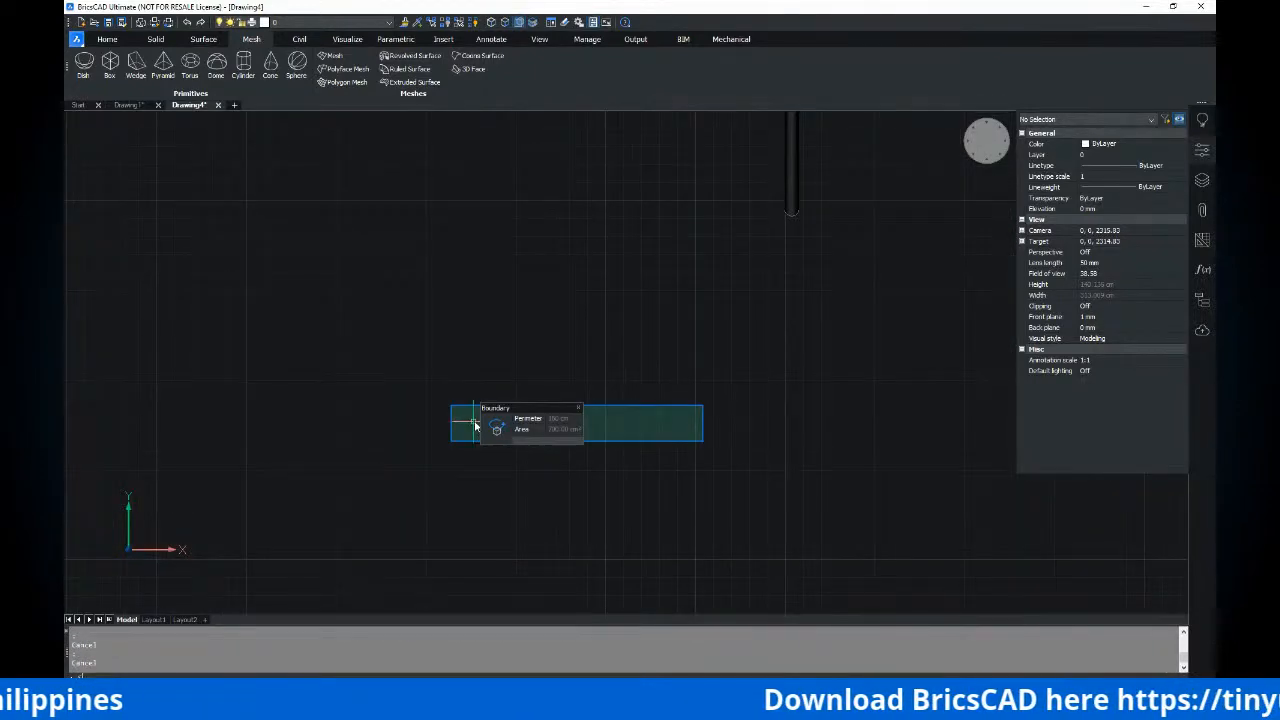
{"action": "type", "text": "spl"}
{"action": "key", "text": "Return"}
{"action": "scroll", "coordinate": [516, 422], "scroll_direction": "up", "scroll_amount": 1}
{"action": "scroll", "coordinate": [380, 426], "scroll_direction": "up", "scroll_amount": 2}
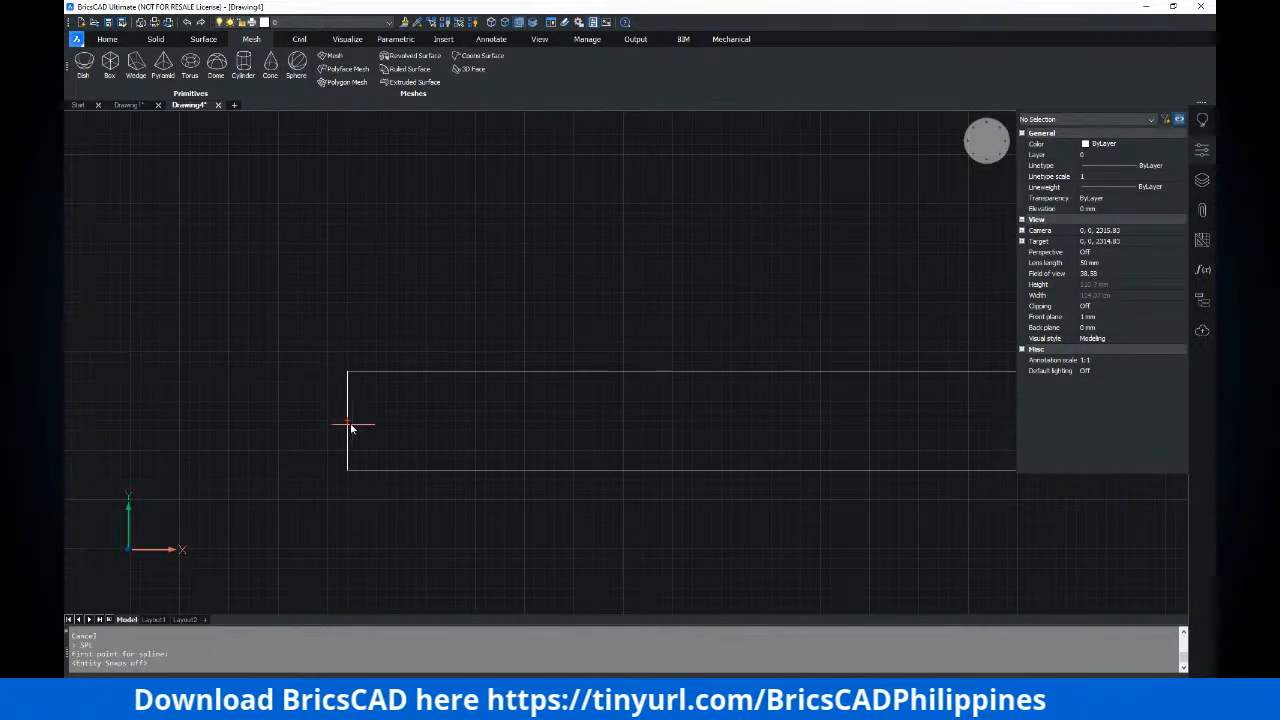
{"action": "left_click", "coordinate": [349, 426]}
{"action": "left_click", "coordinate": [381, 383]}
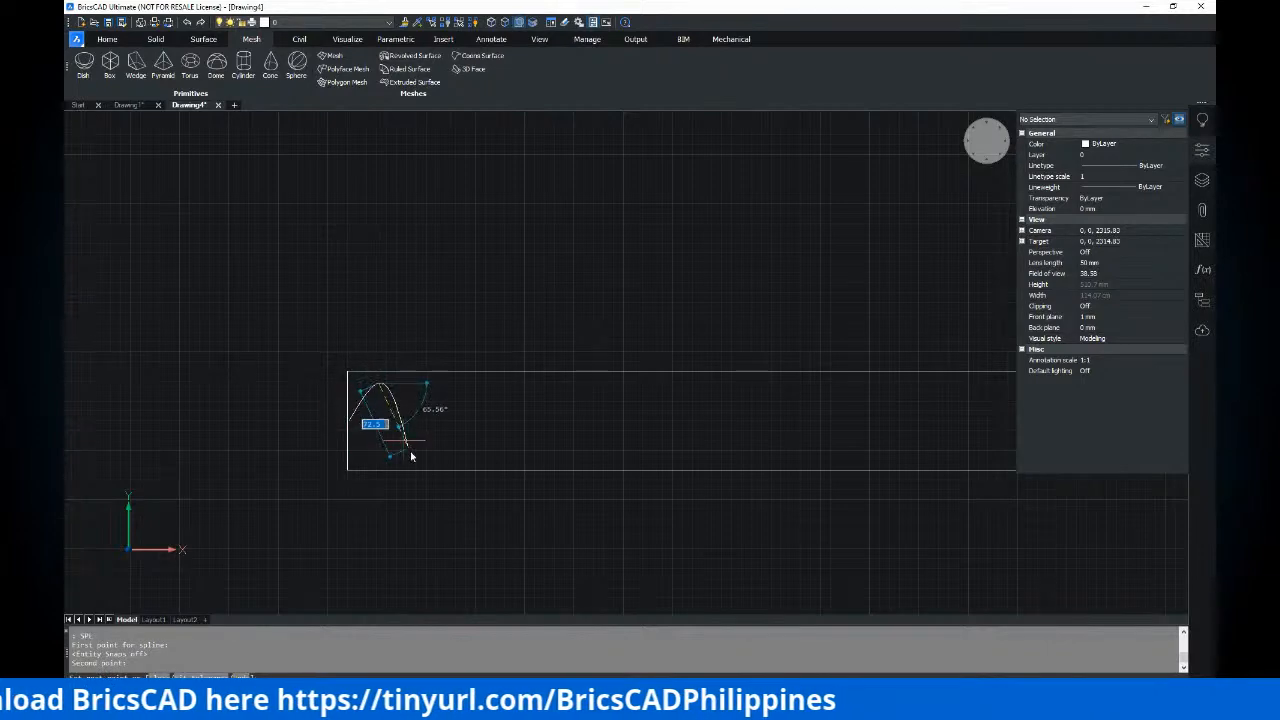
{"action": "left_click", "coordinate": [413, 464]}
{"action": "left_click", "coordinate": [442, 395]}
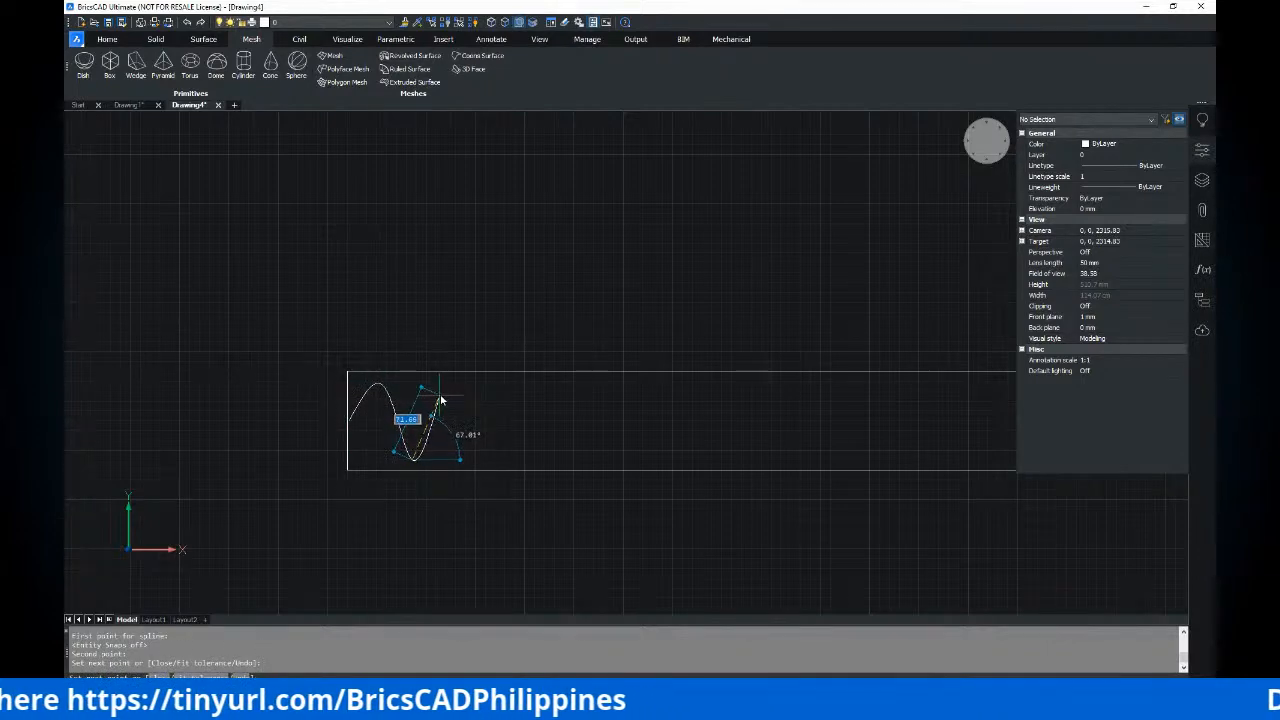
{"action": "left_click", "coordinate": [486, 461]}
{"action": "left_click", "coordinate": [522, 386]}
{"action": "left_click", "coordinate": [559, 468]}
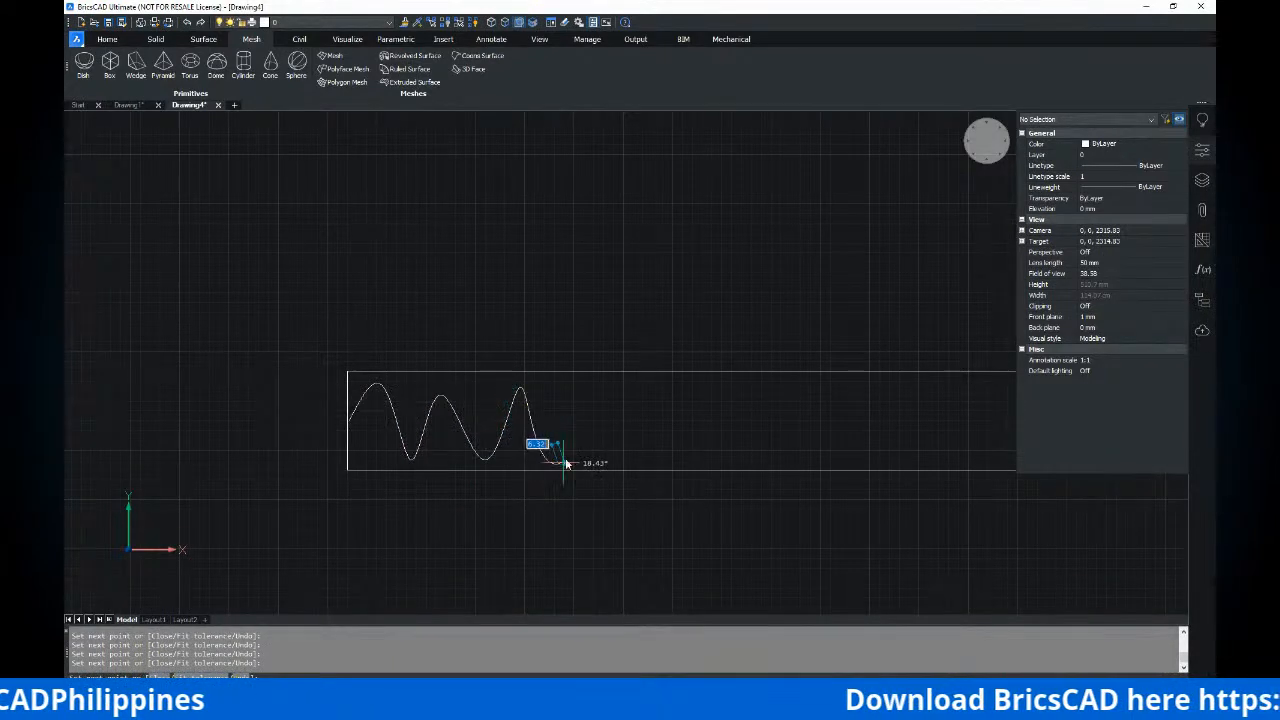
{"action": "left_click", "coordinate": [588, 396]}
{"action": "left_click", "coordinate": [622, 462]}
{"action": "left_click", "coordinate": [655, 386]}
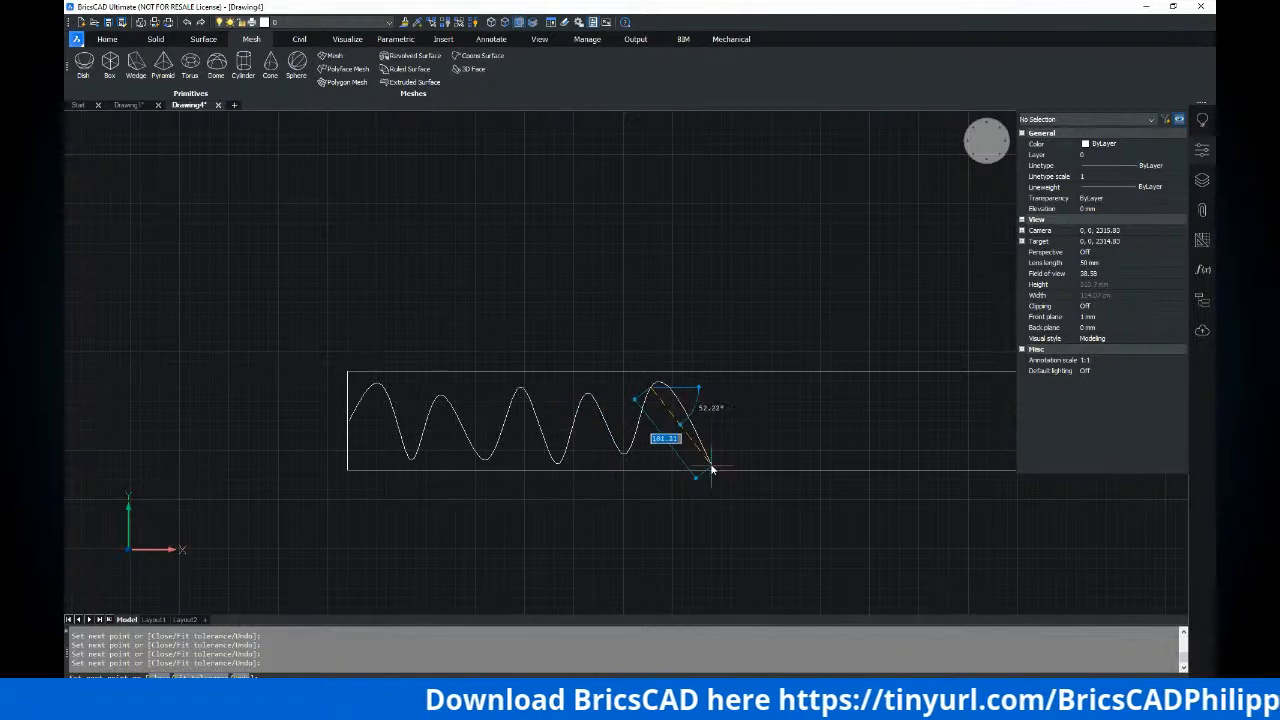
{"action": "left_click", "coordinate": [716, 464]}
{"action": "left_click", "coordinate": [768, 399]}
{"action": "middle_click_drag", "start_coordinate": [798, 435], "coordinate": [663, 423]}
{"action": "left_click", "coordinate": [684, 450]}
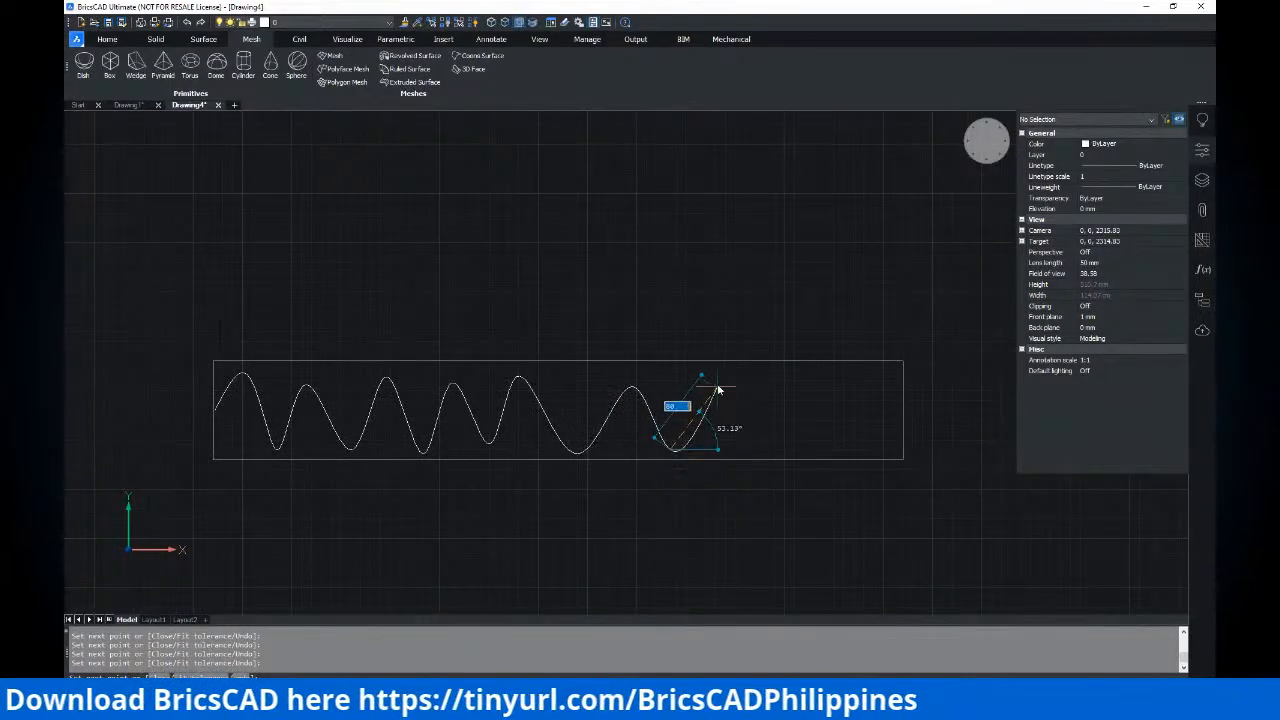
{"action": "left_click", "coordinate": [728, 371]}
{"action": "left_click", "coordinate": [764, 455]}
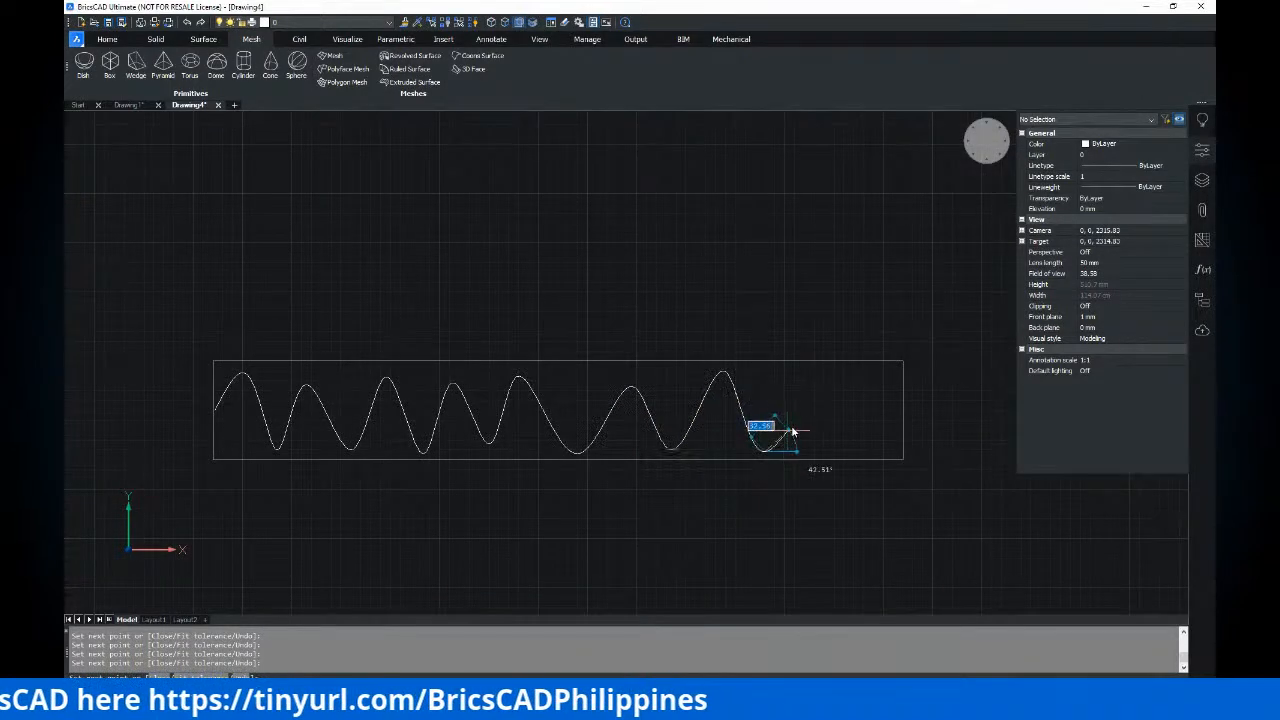
{"action": "left_click", "coordinate": [800, 386]}
{"action": "left_click", "coordinate": [833, 455]}
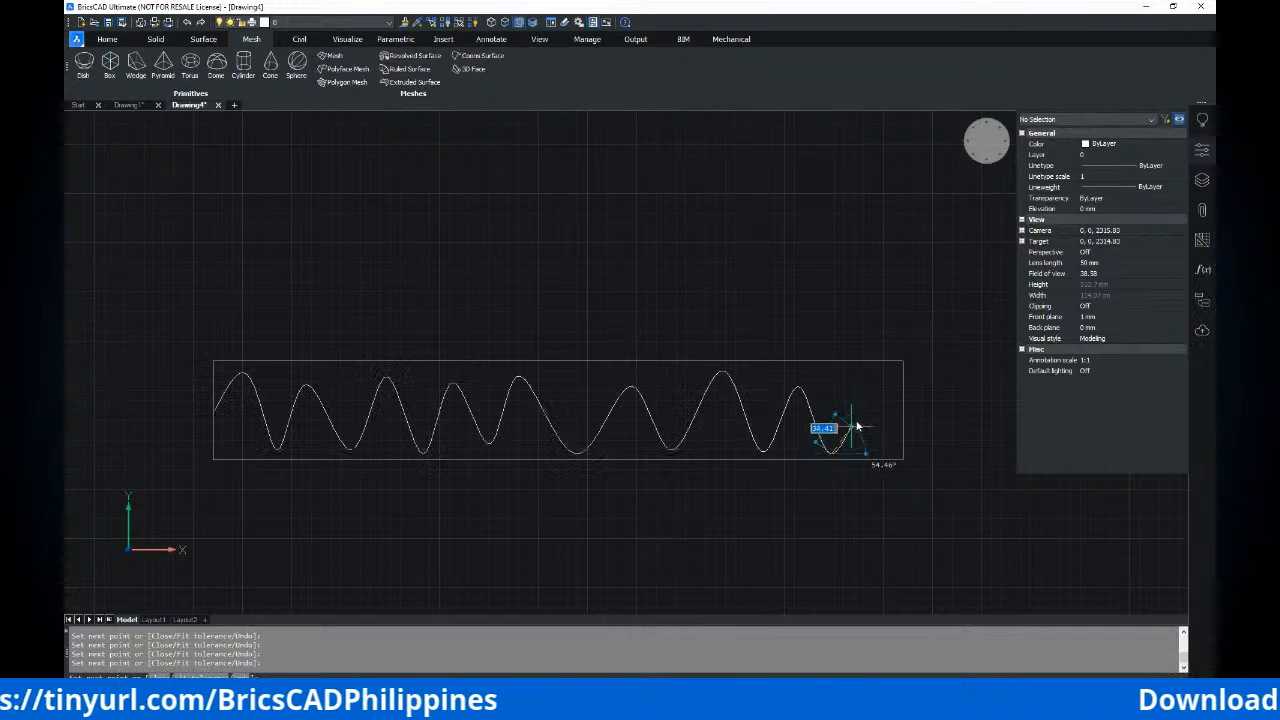
{"action": "left_click", "coordinate": [860, 400]}
{"action": "left_click", "coordinate": [878, 438]}
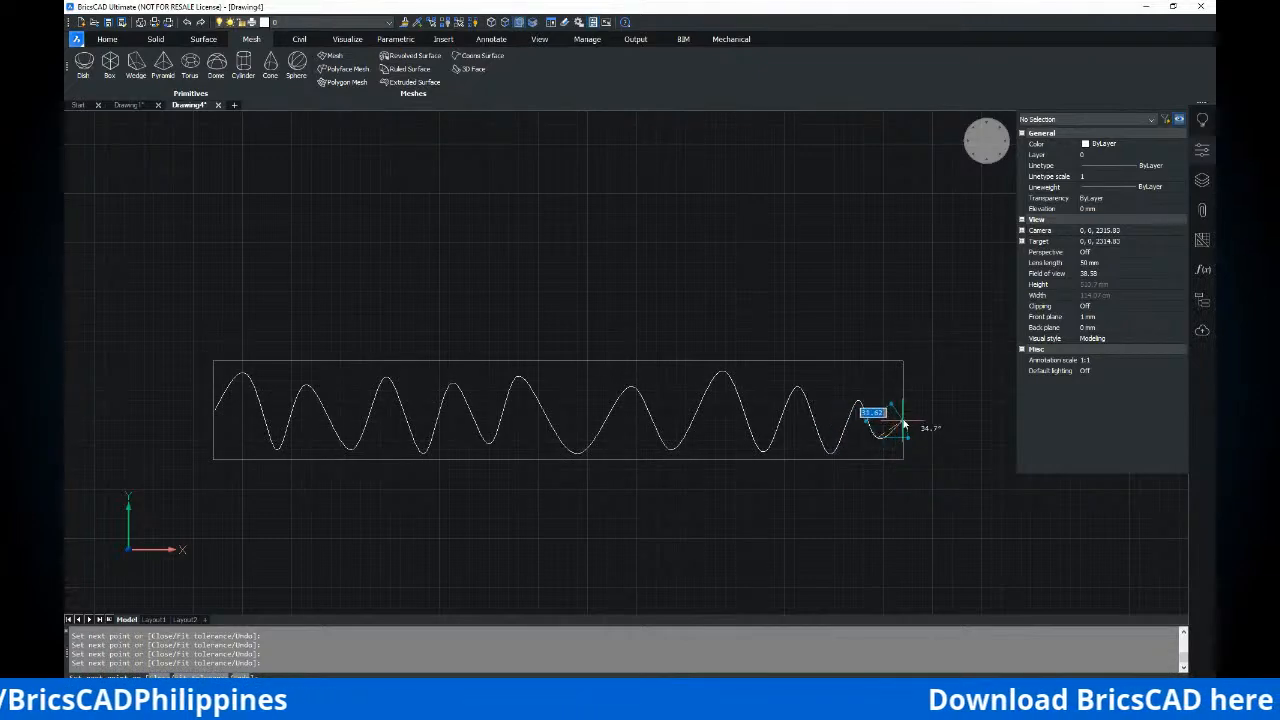
{"action": "left_click", "coordinate": [902, 412]}
{"action": "key", "text": "Return"}
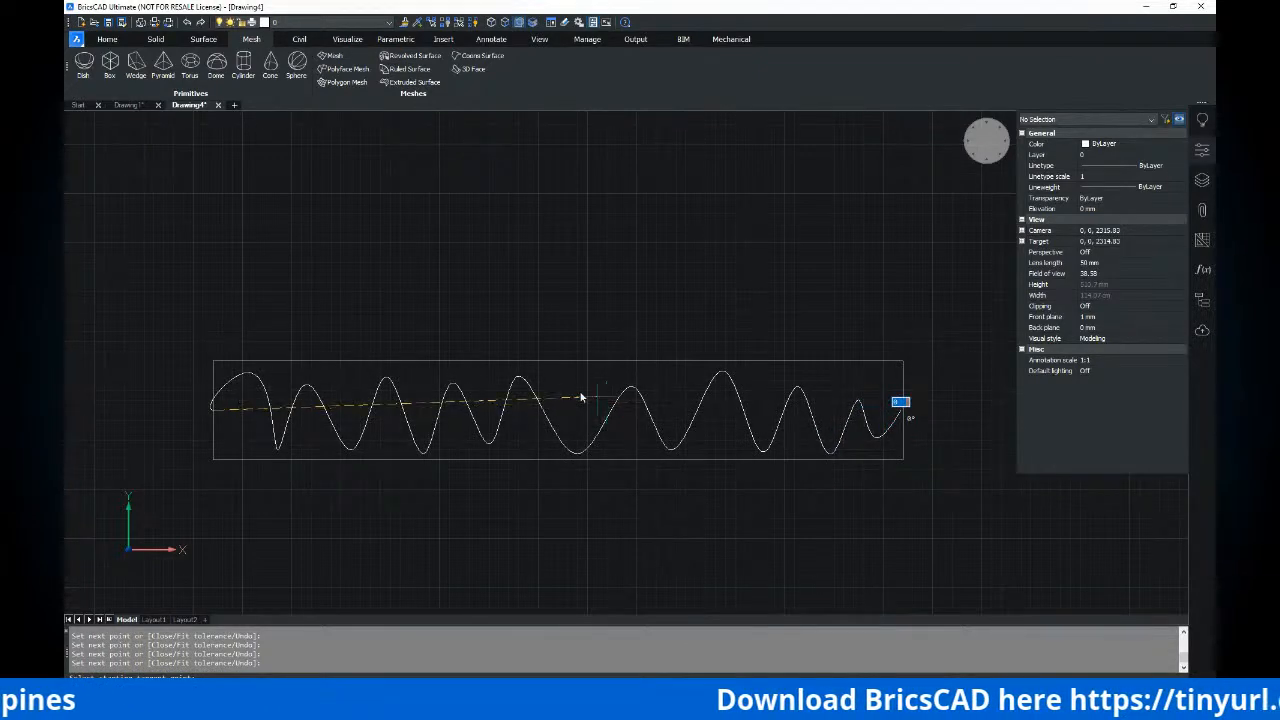
{"action": "left_click", "coordinate": [255, 364]}
{"action": "key", "text": "Return"}
{"action": "key", "text": "Escape"}
{"action": "key", "text": "Escape"}
Draw a second wavy spline from near the first one's start, following its waves across roughly two thirds of the rectangle
{"action": "middle_click_drag", "start_coordinate": [342, 393], "coordinate": [420, 363]}
{"action": "scroll", "coordinate": [286, 363], "scroll_direction": "up", "scroll_amount": 3}
{"action": "key", "text": "Return"}
{"action": "left_click", "coordinate": [298, 392]}
{"action": "left_click", "coordinate": [343, 354]}
{"action": "left_click", "coordinate": [468, 345]}
{"action": "left_click", "coordinate": [552, 478]}
{"action": "left_click", "coordinate": [598, 356]}
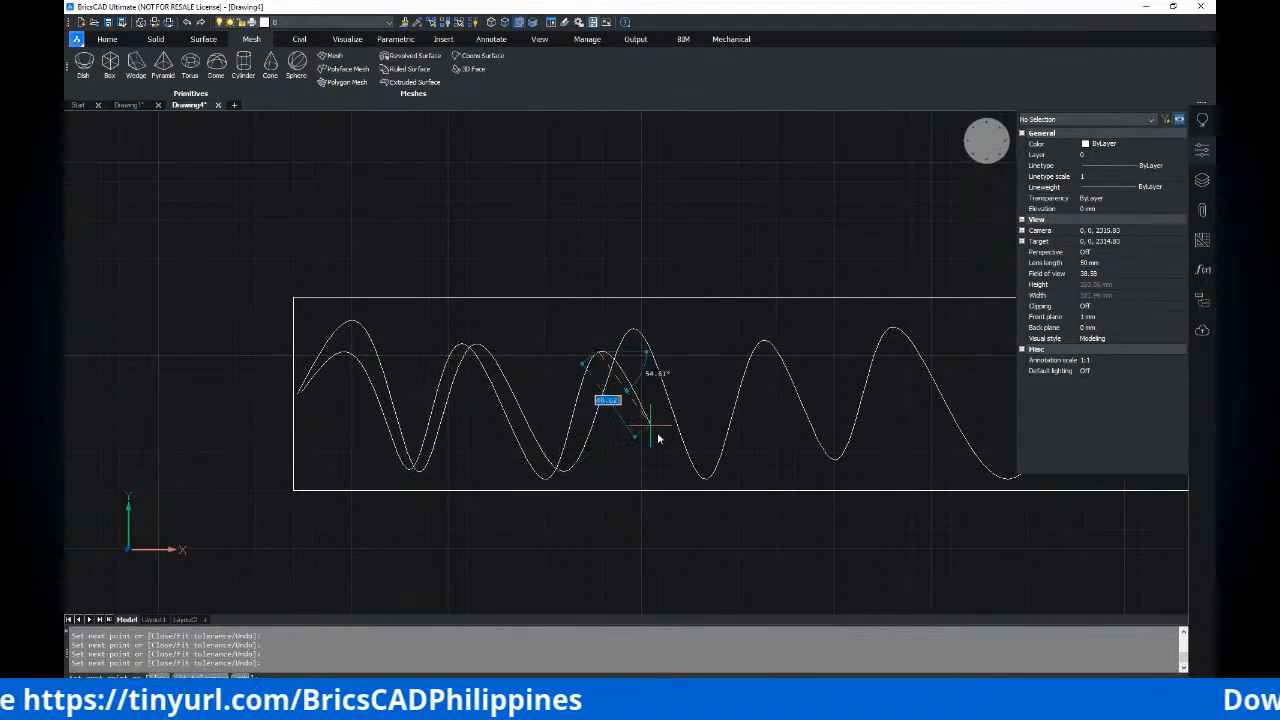
{"action": "left_click", "coordinate": [697, 474]}
{"action": "left_click", "coordinate": [760, 345]}
{"action": "left_click", "coordinate": [820, 468]}
{"action": "middle_click_drag", "start_coordinate": [752, 343], "coordinate": [458, 289]}
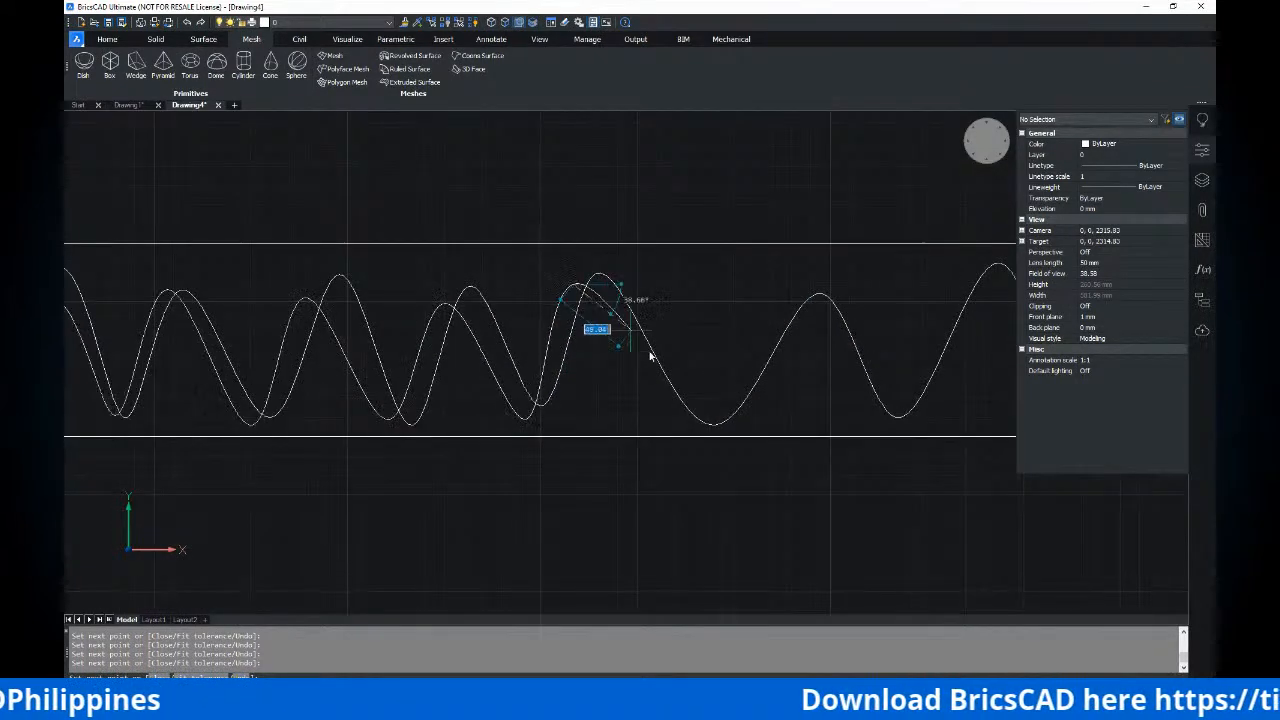
{"action": "left_click", "coordinate": [670, 423]}
{"action": "scroll", "coordinate": [766, 314], "scroll_direction": "down", "scroll_amount": 5}
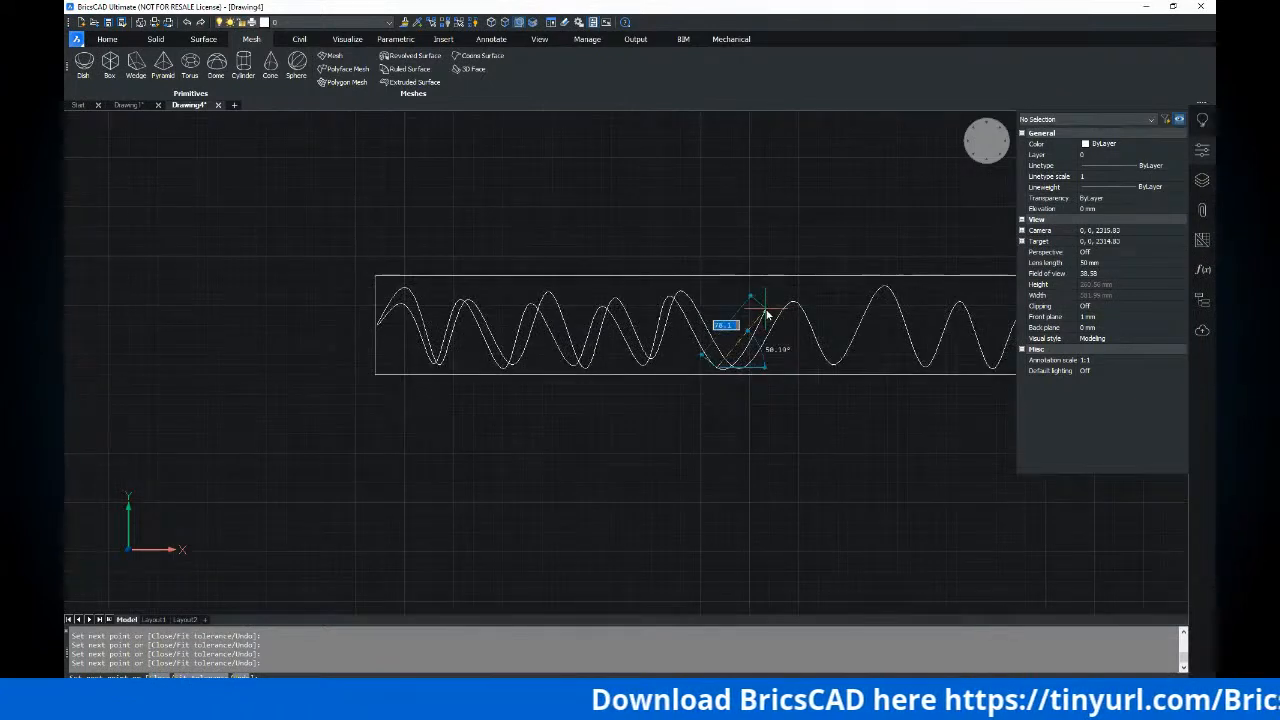
{"action": "scroll", "coordinate": [760, 310], "scroll_direction": "up", "scroll_amount": 2}
{"action": "left_click", "coordinate": [751, 314]}
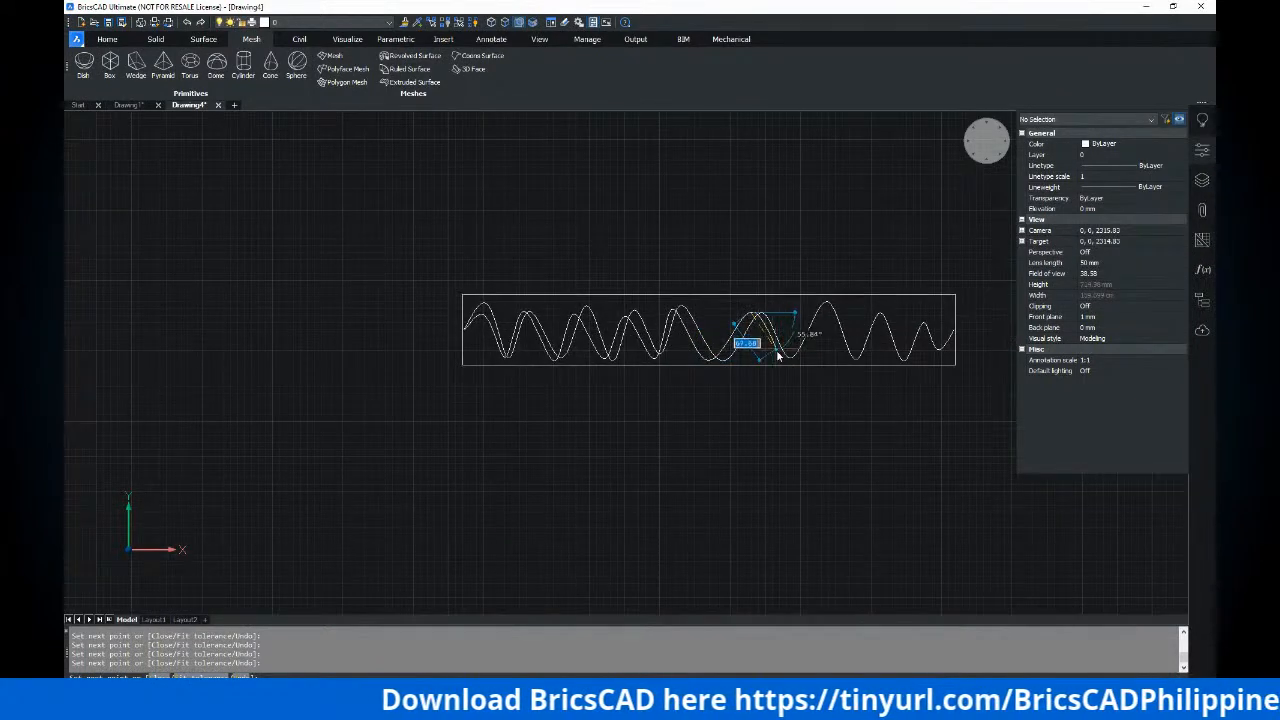
{"action": "left_click", "coordinate": [781, 356]}
{"action": "left_click", "coordinate": [803, 320]}
{"action": "key", "text": "Return"}
{"action": "key", "text": "Return"}
{"action": "key", "text": "Return"}
Draw a third, short spline from the common start of the other two, ending above their second crests inside the rectangle
{"action": "key", "text": "Return"}
{"action": "scroll", "coordinate": [456, 323], "scroll_direction": "up", "scroll_amount": 2}
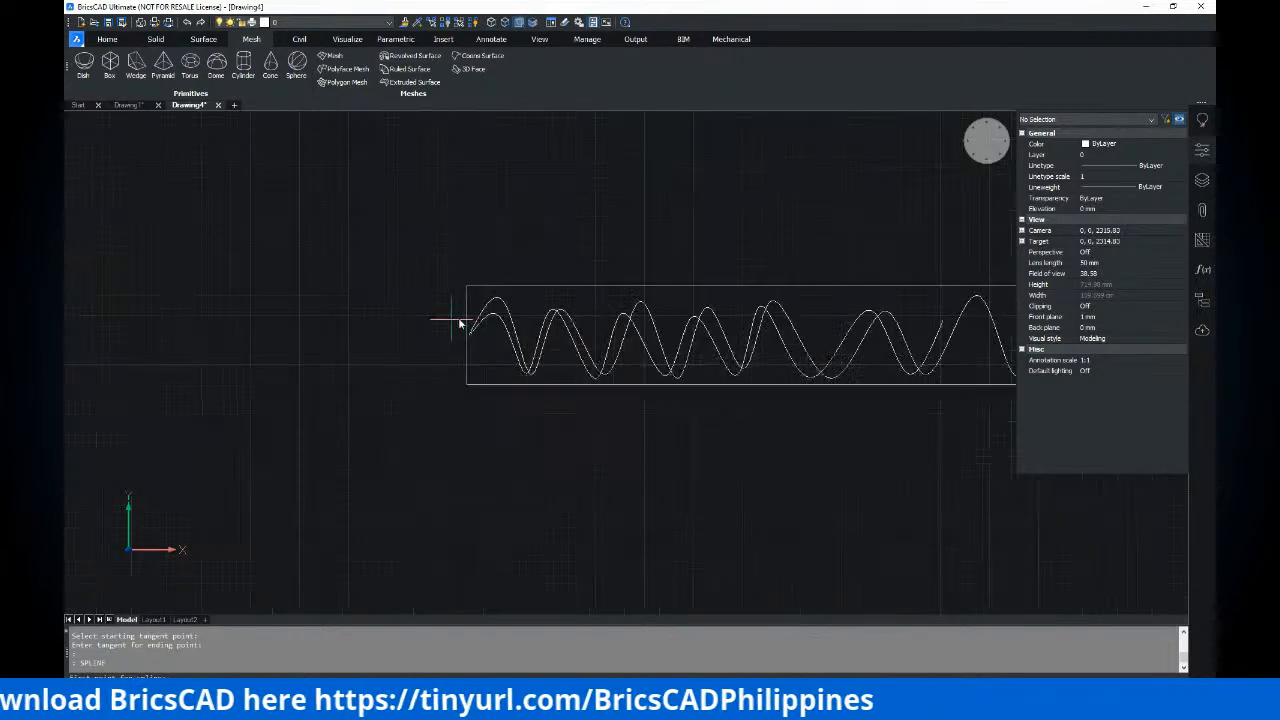
{"action": "left_click", "coordinate": [476, 332]}
{"action": "scroll", "coordinate": [480, 331], "scroll_direction": "up", "scroll_amount": 4}
{"action": "left_click", "coordinate": [536, 324]}
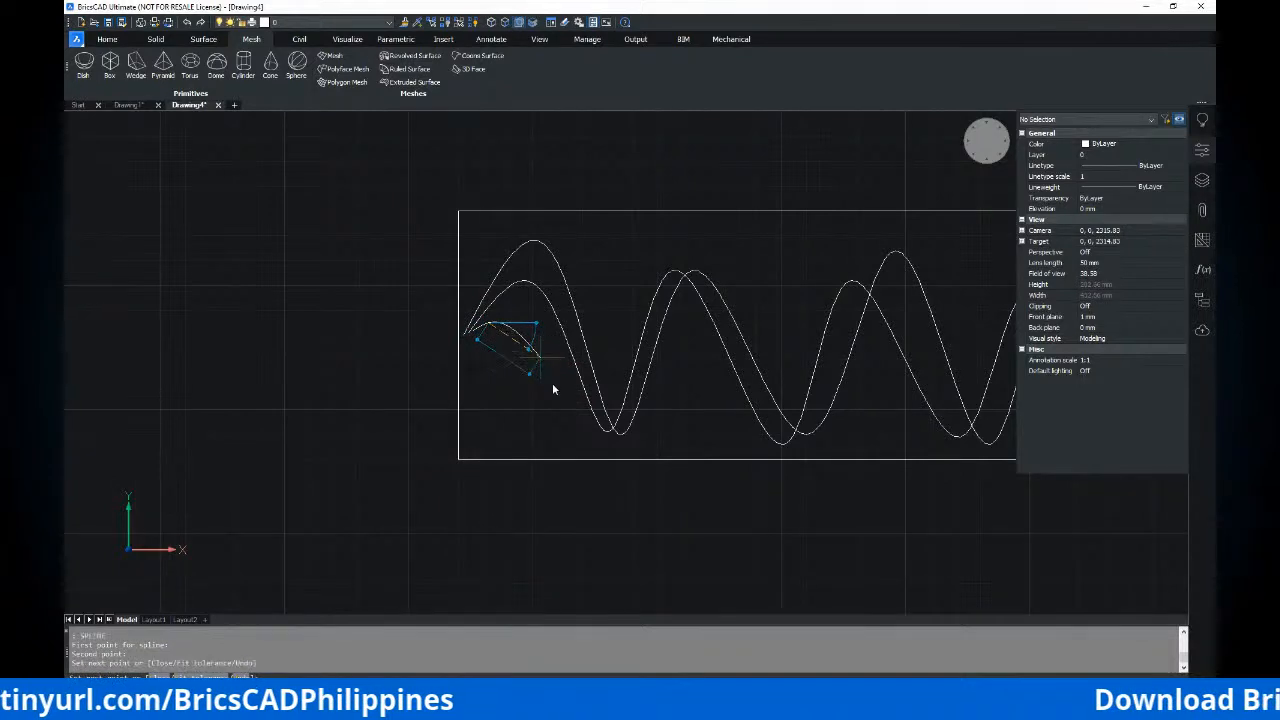
{"action": "left_click", "coordinate": [569, 419]}
{"action": "left_click", "coordinate": [651, 374]}
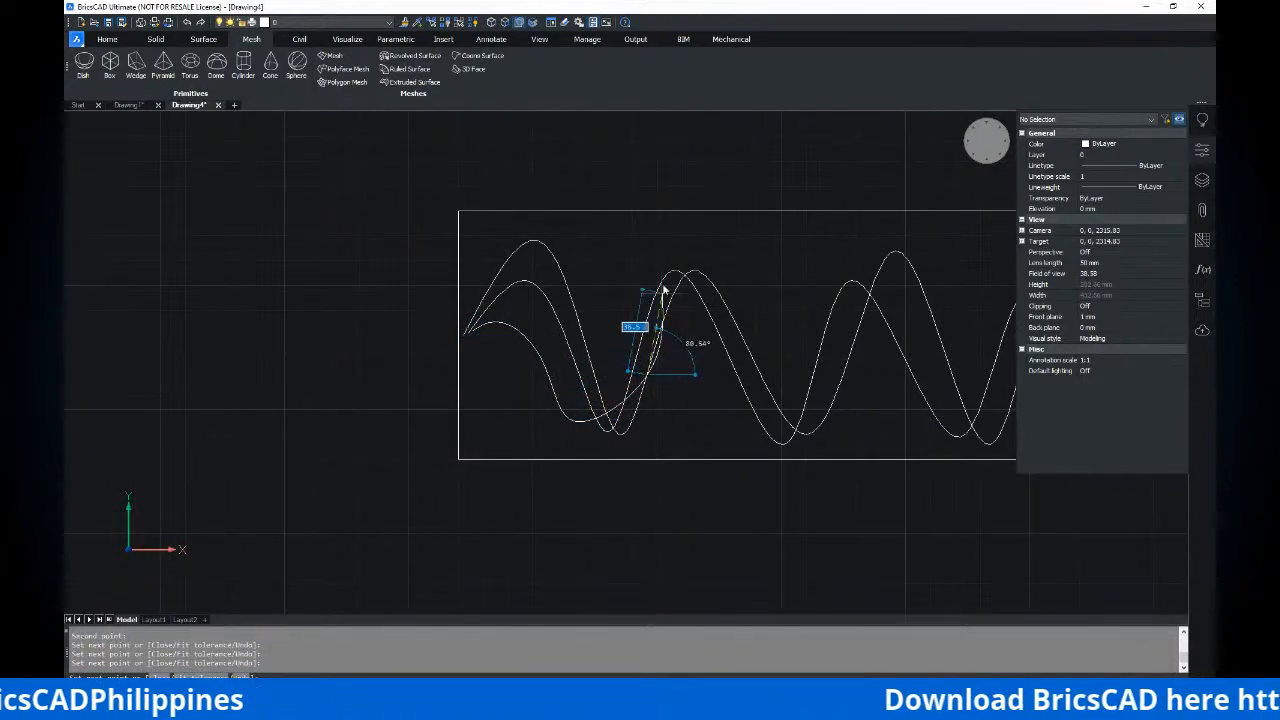
{"action": "left_click", "coordinate": [663, 255]}
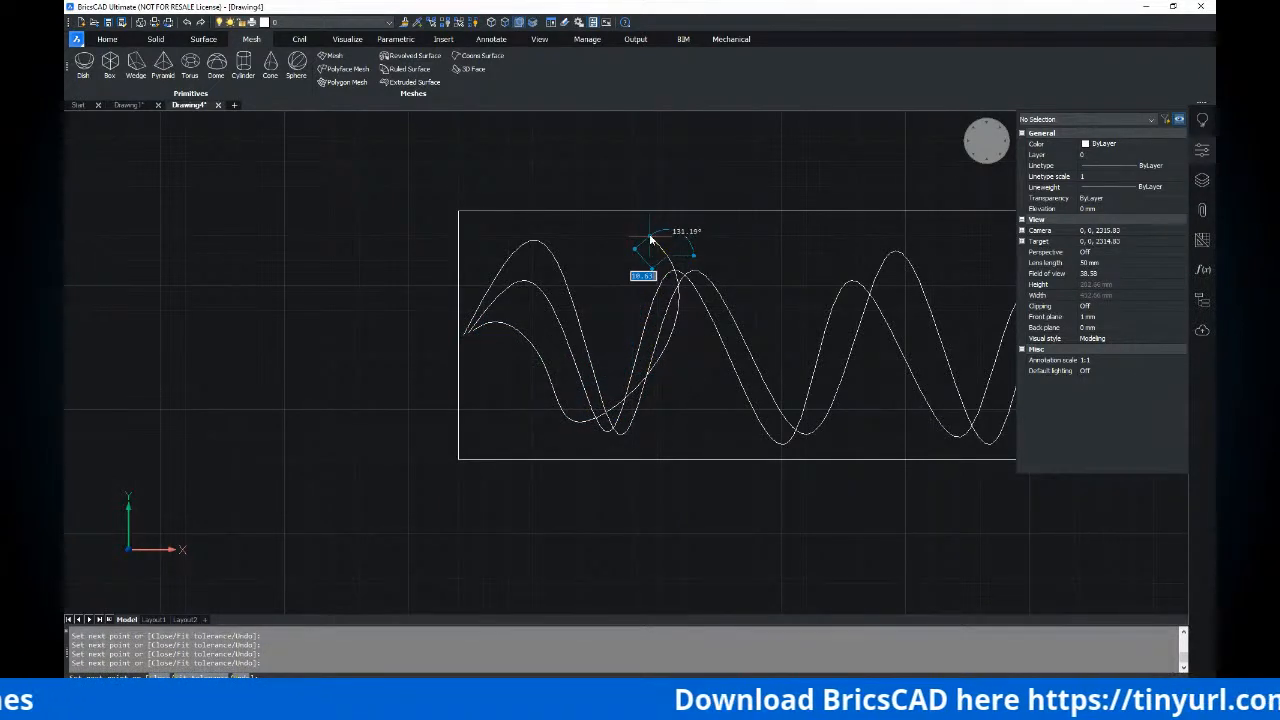
{"action": "key", "text": "Return"}
{"action": "key", "text": "Return"}
{"action": "scroll", "coordinate": [680, 286], "scroll_direction": "down", "scroll_amount": 4}
{"action": "key", "text": "Return"}
{"action": "scroll", "coordinate": [666, 349], "scroll_direction": "down", "scroll_amount": 3}
{"action": "middle_click_drag", "start_coordinate": [709, 394], "coordinate": [604, 318], "text": "shift"}
{"action": "scroll", "coordinate": [767, 455], "scroll_direction": "up", "scroll_amount": 2}
{"action": "middle_click_drag", "start_coordinate": [767, 455], "coordinate": [737, 446]}
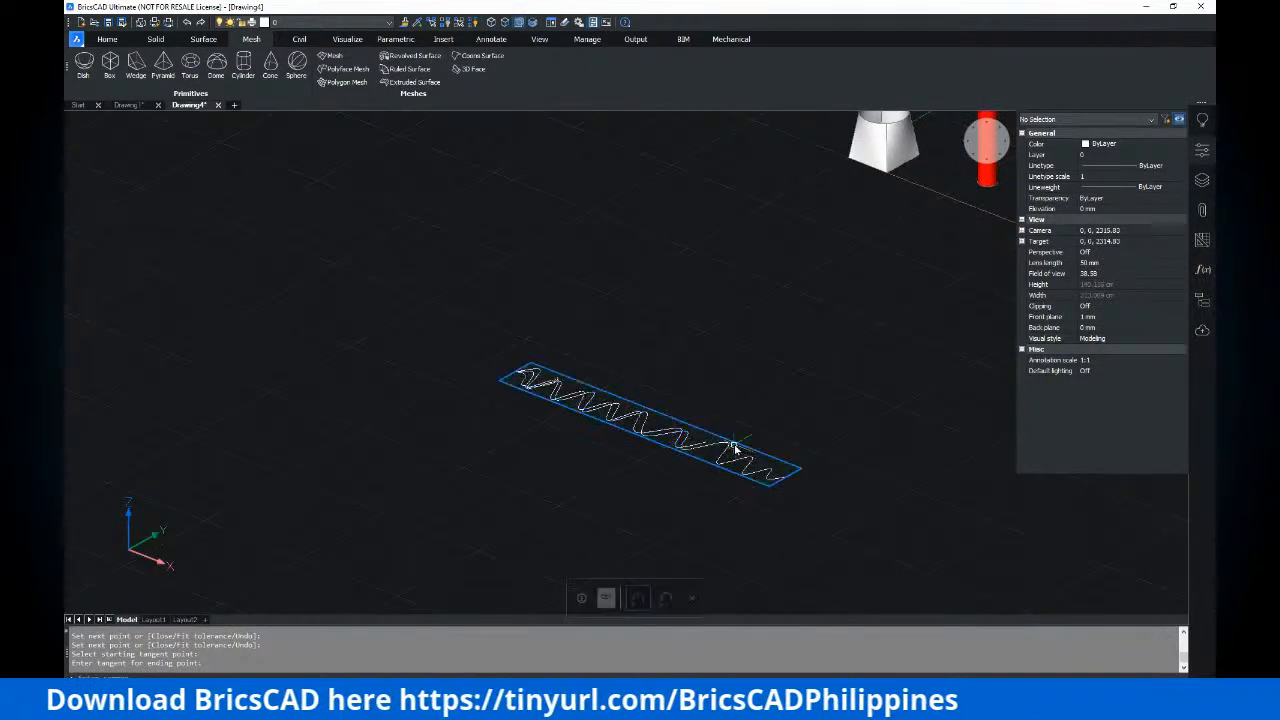
Move the full-length spline straight up with ortho on, placing it high above the rectangle
{"action": "key", "text": "Escape"}
{"action": "key", "text": "Escape"}
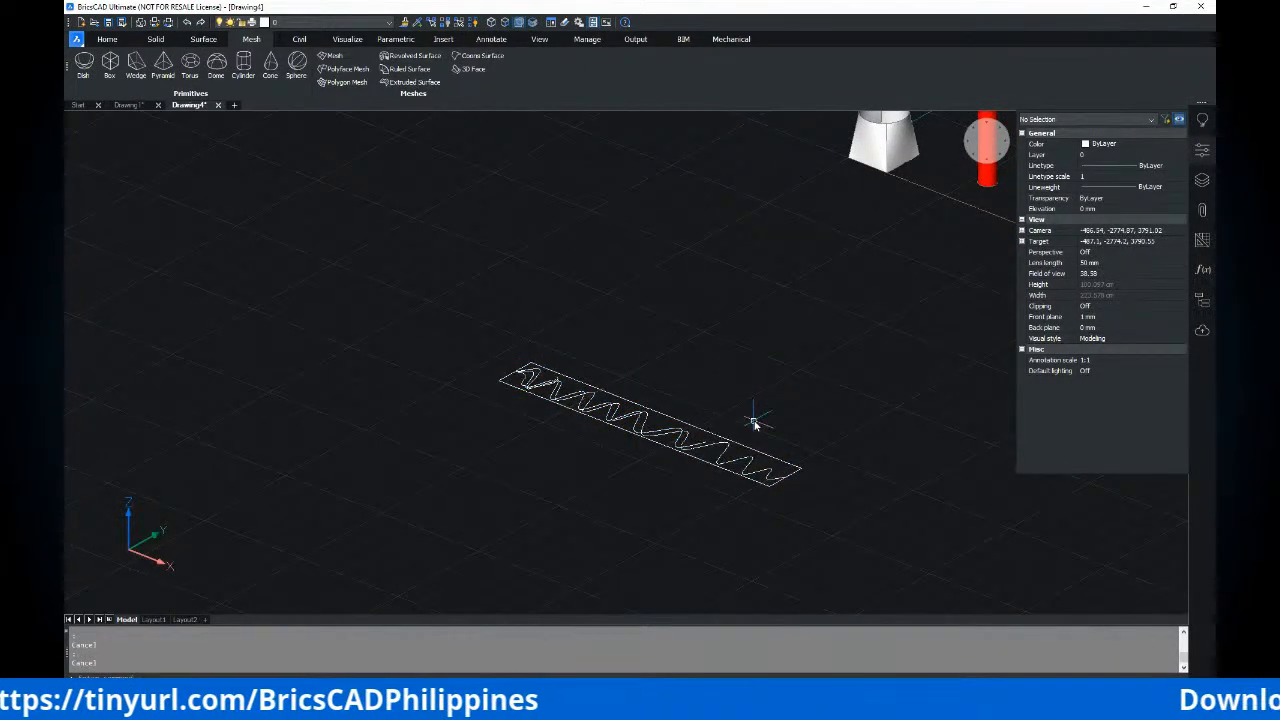
{"action": "type", "text": "m"}
{"action": "key", "text": "Return"}
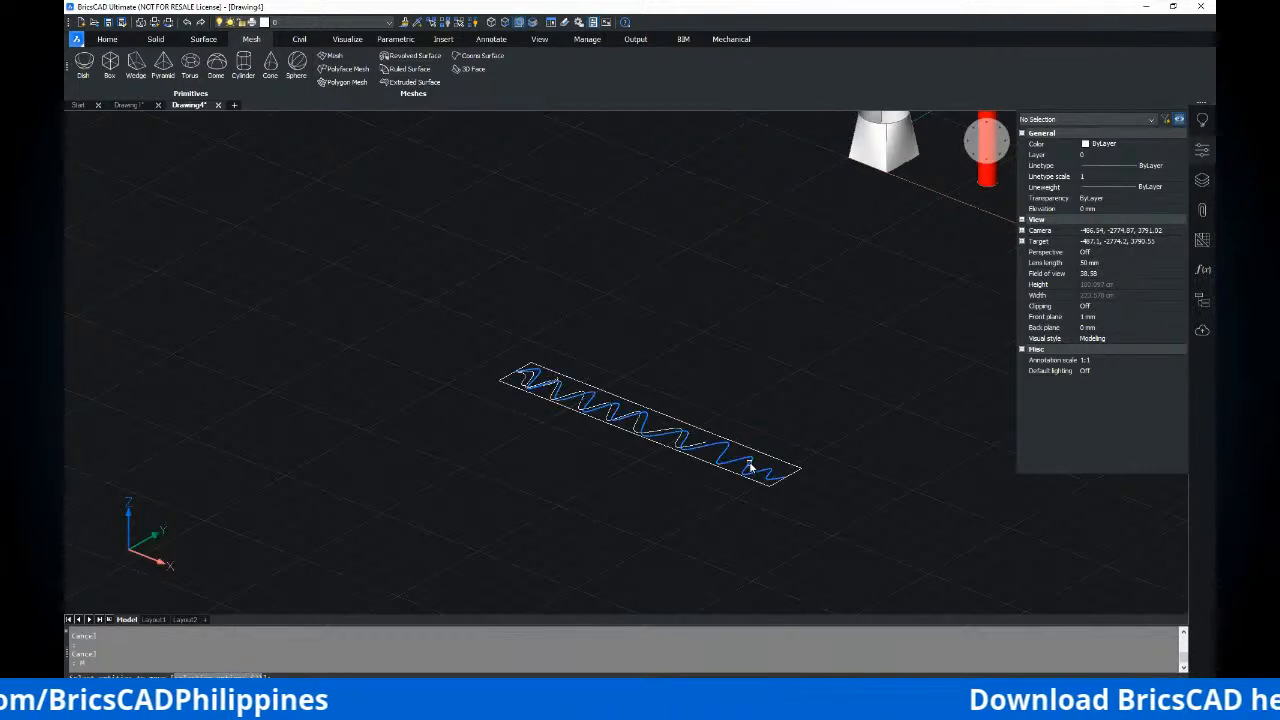
{"action": "key", "text": "Return"}
{"action": "left_click", "coordinate": [804, 446]}
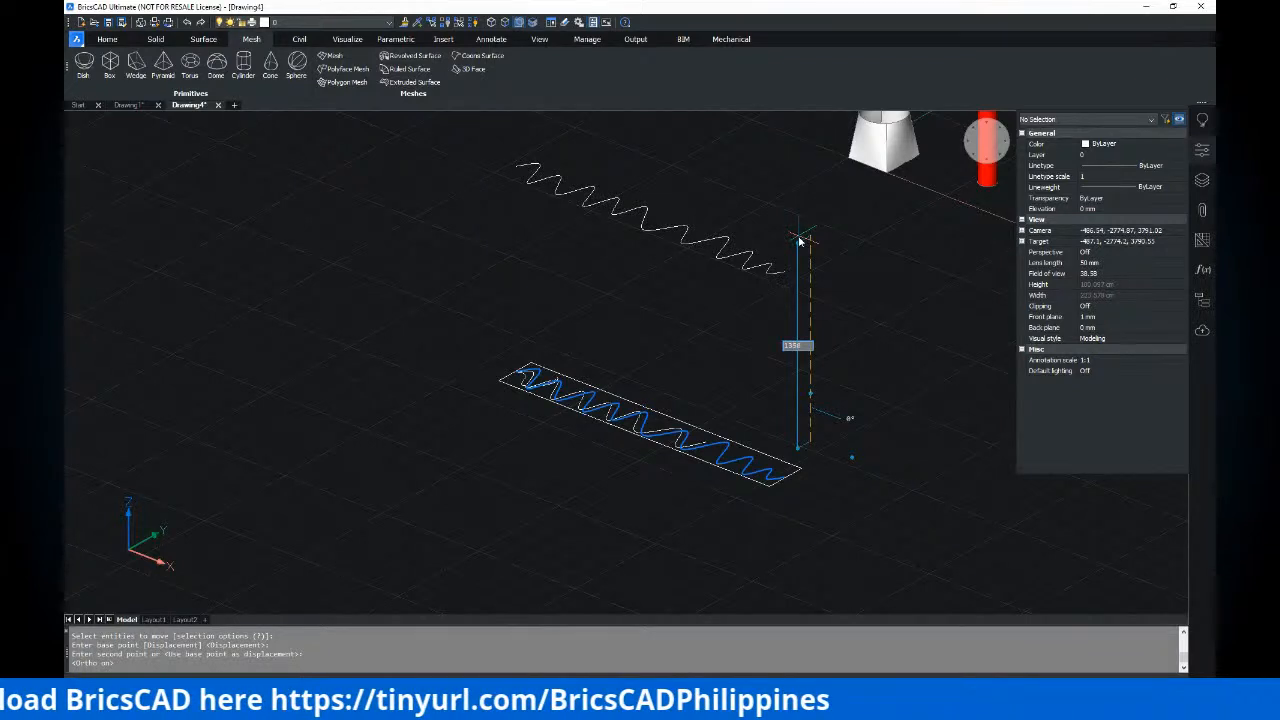
{"action": "left_click", "coordinate": [800, 240]}
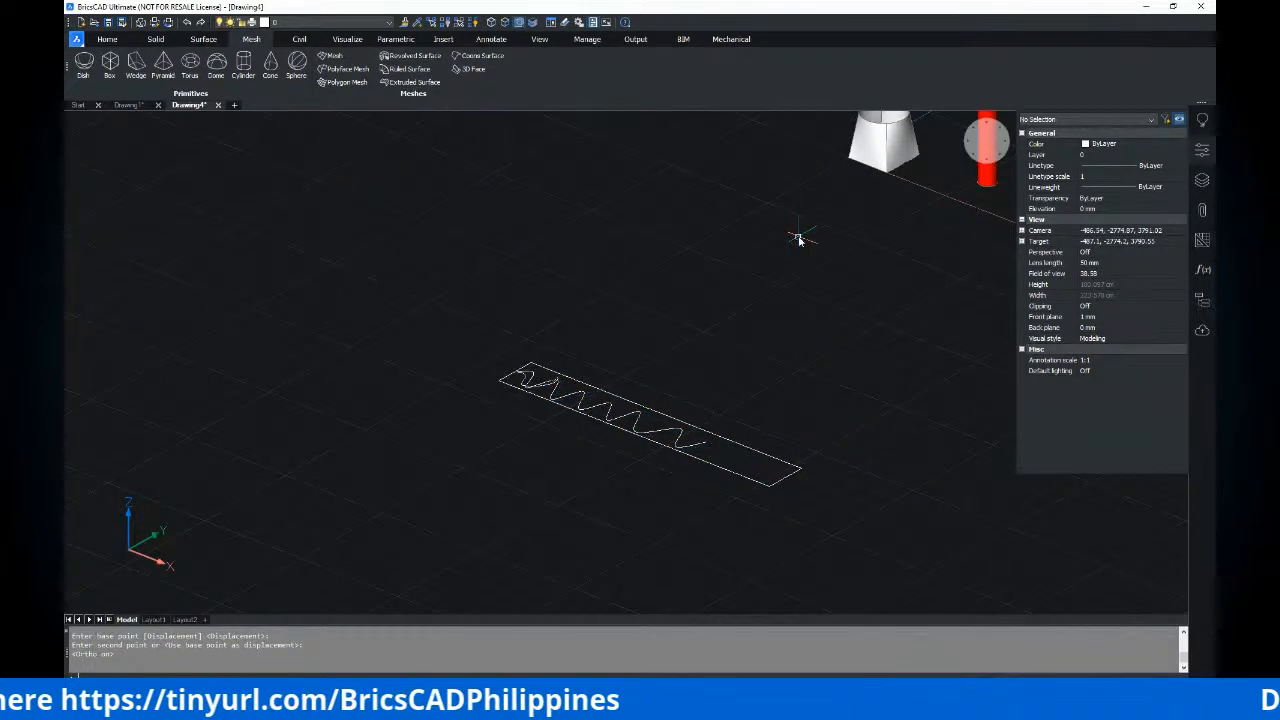
{"action": "scroll", "coordinate": [770, 370], "scroll_direction": "down", "scroll_amount": 5}
{"action": "scroll", "coordinate": [745, 388], "scroll_direction": "up", "scroll_amount": 2}
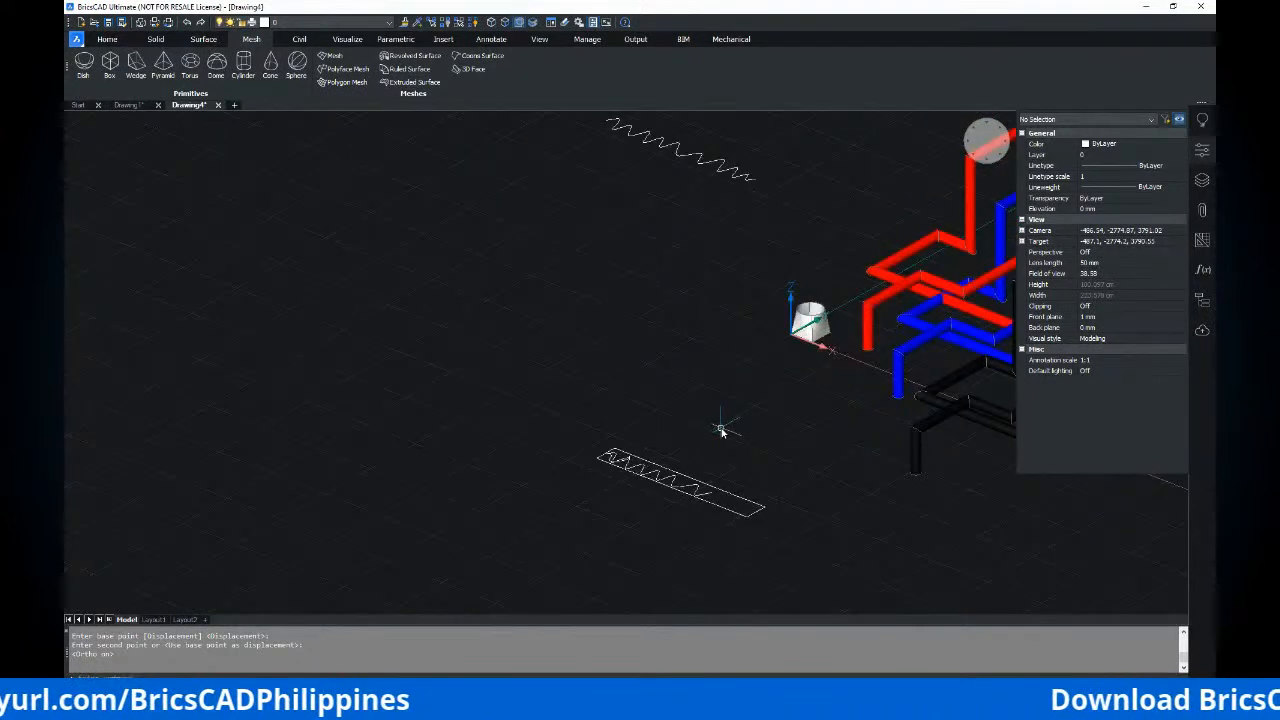
Try to copy the second spline straight up, cancel it, and undo the full-length spline's move
{"action": "key", "text": "Escape"}
{"action": "key", "text": "Escape"}
{"action": "type", "text": "co"}
{"action": "key", "text": "Return"}
{"action": "left_click", "coordinate": [716, 494]}
{"action": "key", "text": "Return"}
{"action": "left_click", "coordinate": [751, 477]}
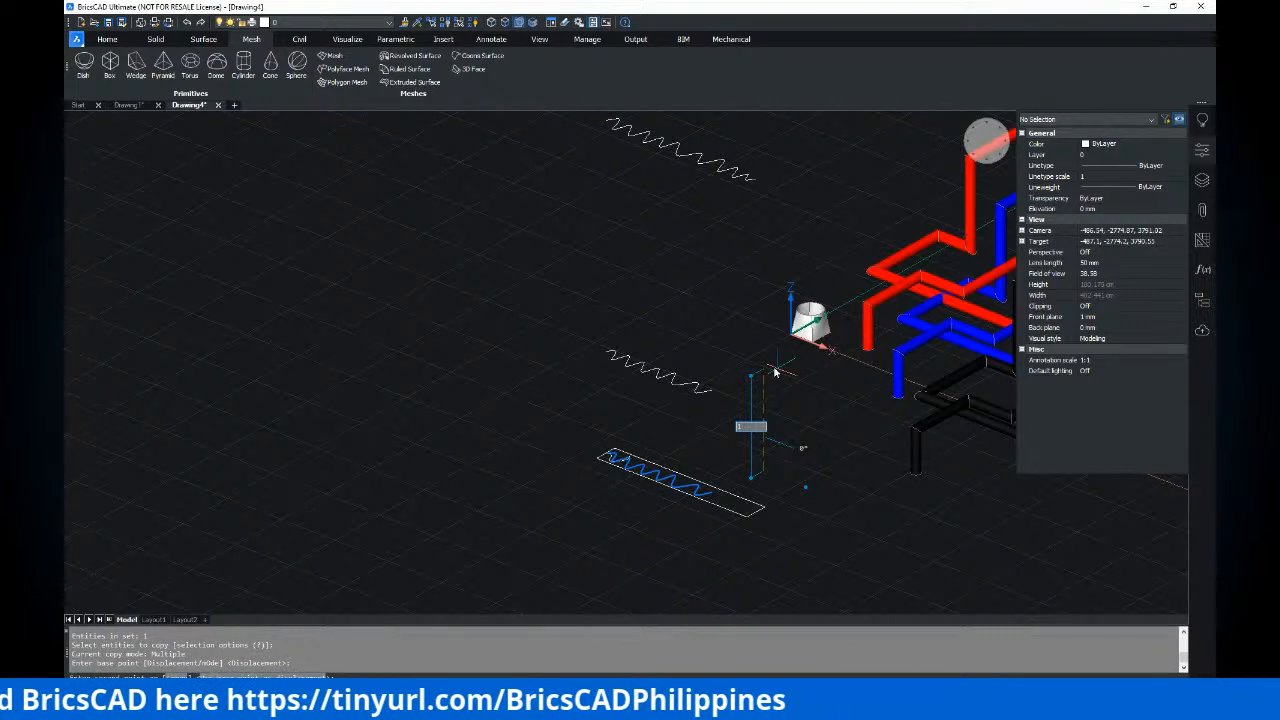
{"action": "key", "text": "Escape"}
{"action": "key", "text": "ctrl+z"}
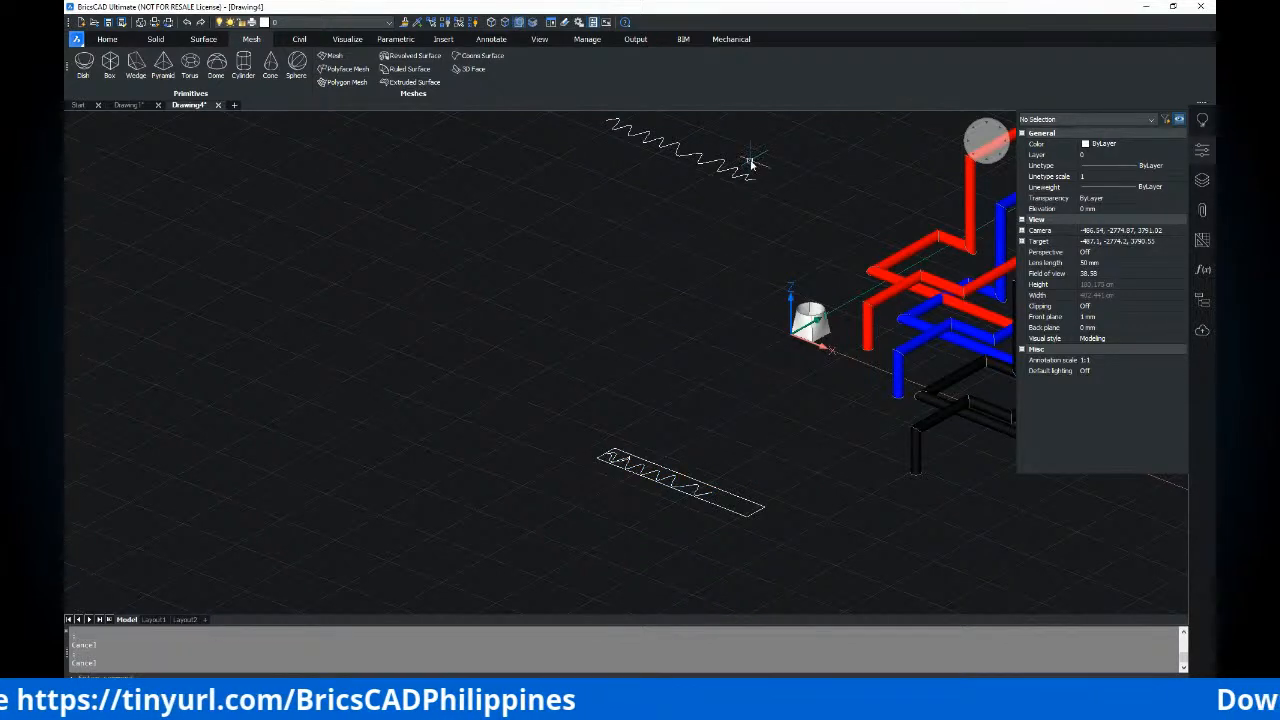
{"action": "scroll", "coordinate": [715, 312], "scroll_direction": "down", "scroll_amount": 2}
{"action": "scroll", "coordinate": [728, 294], "scroll_direction": "up", "scroll_amount": 6}
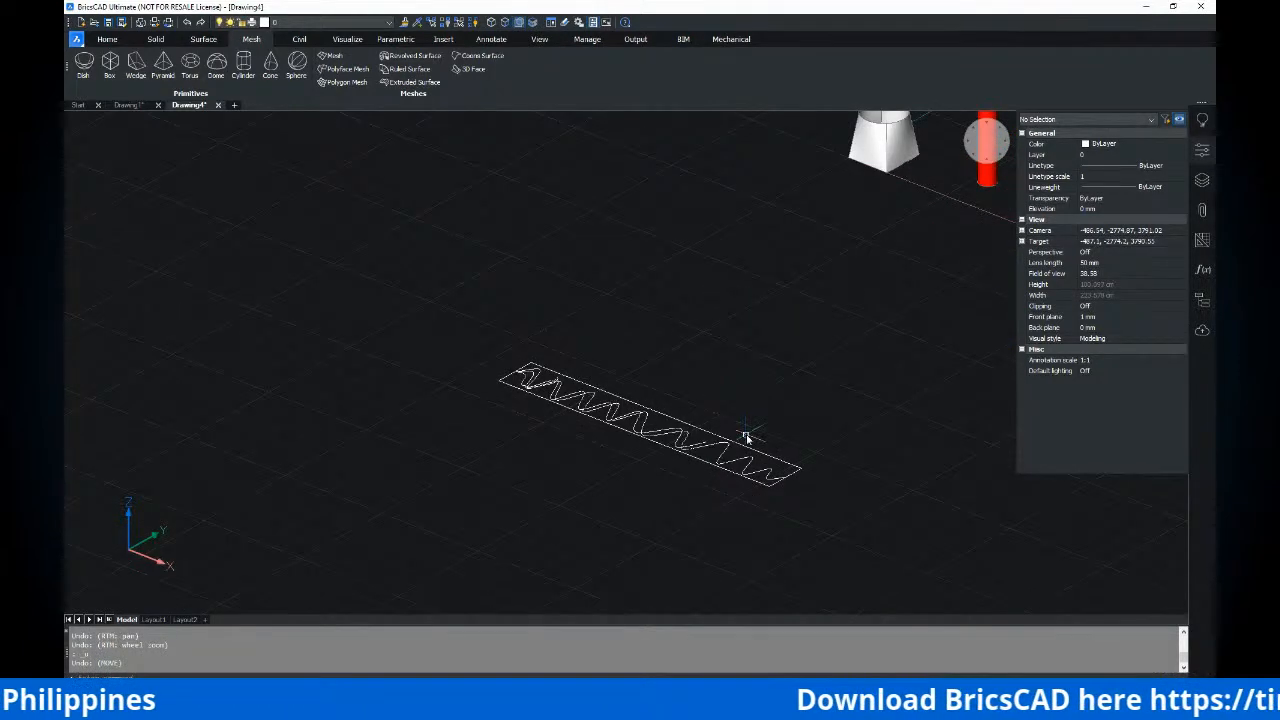
Move the full-length spline vertically out of the rectangle again with ortho on, high above it
{"action": "key", "text": "Return"}
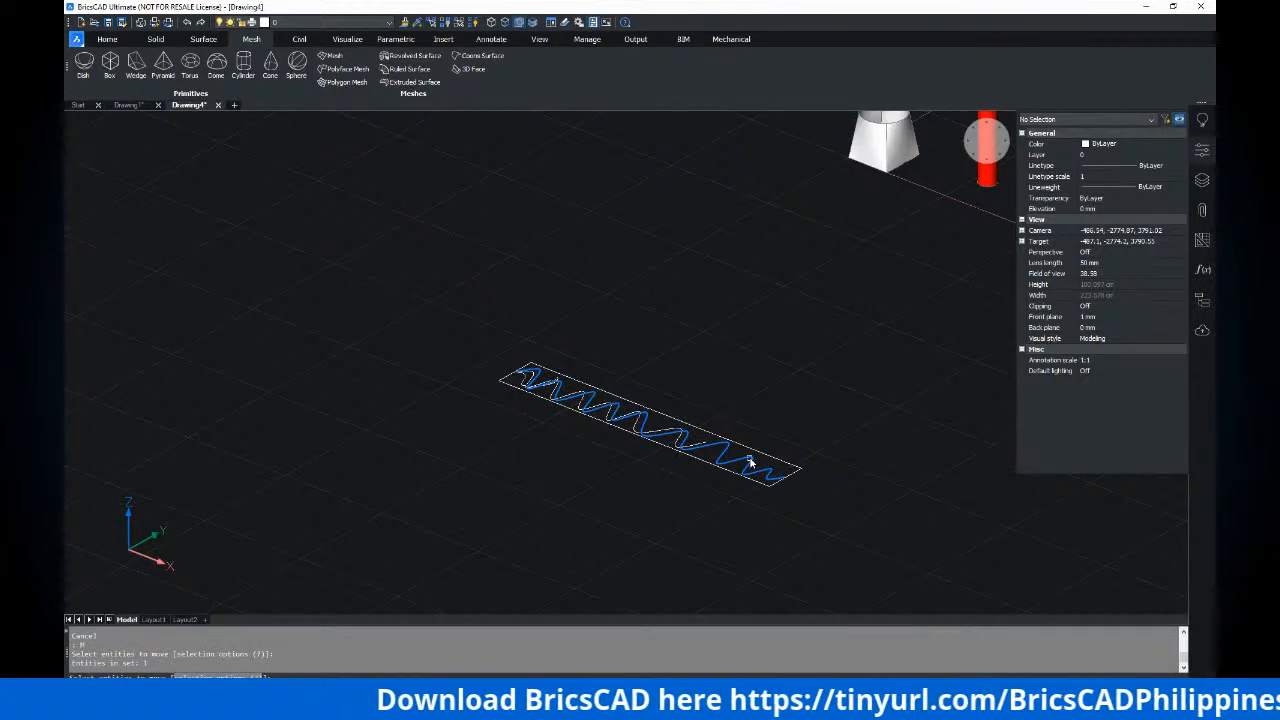
{"action": "left_click", "coordinate": [752, 475]}
{"action": "key", "text": "F8"}
{"action": "scroll", "coordinate": [760, 240], "scroll_direction": "down", "scroll_amount": 3}
{"action": "middle_click_drag", "start_coordinate": [737, 251], "coordinate": [666, 300]}
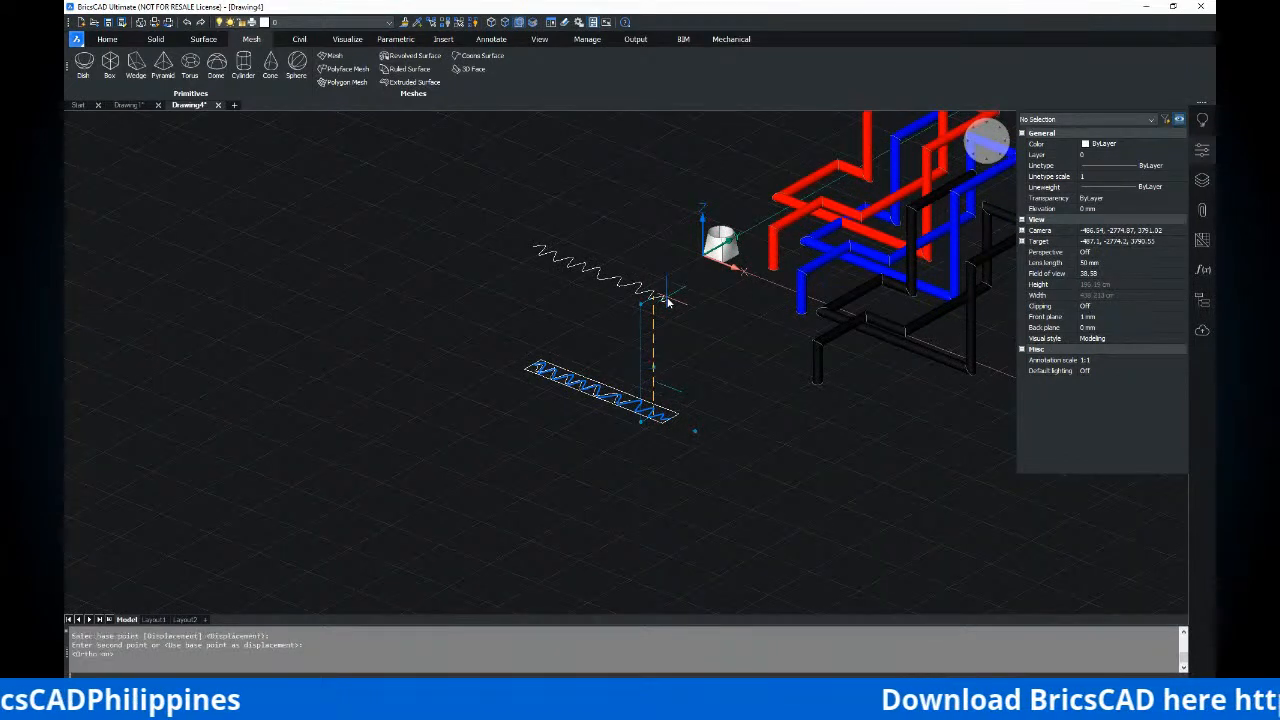
{"action": "key", "text": "Escape"}
Copy the second spline straight up to two different heights between the rectangle and the raised full-length spline
{"action": "middle_click_drag", "start_coordinate": [630, 408], "coordinate": [620, 428]}
{"action": "type", "text": "co"}
{"action": "key", "text": "Return"}
{"action": "left_click", "coordinate": [615, 426]}
{"action": "key", "text": "Return"}
{"action": "left_click", "coordinate": [662, 414]}
{"action": "scroll", "coordinate": [662, 414], "scroll_direction": "down", "scroll_amount": 5}
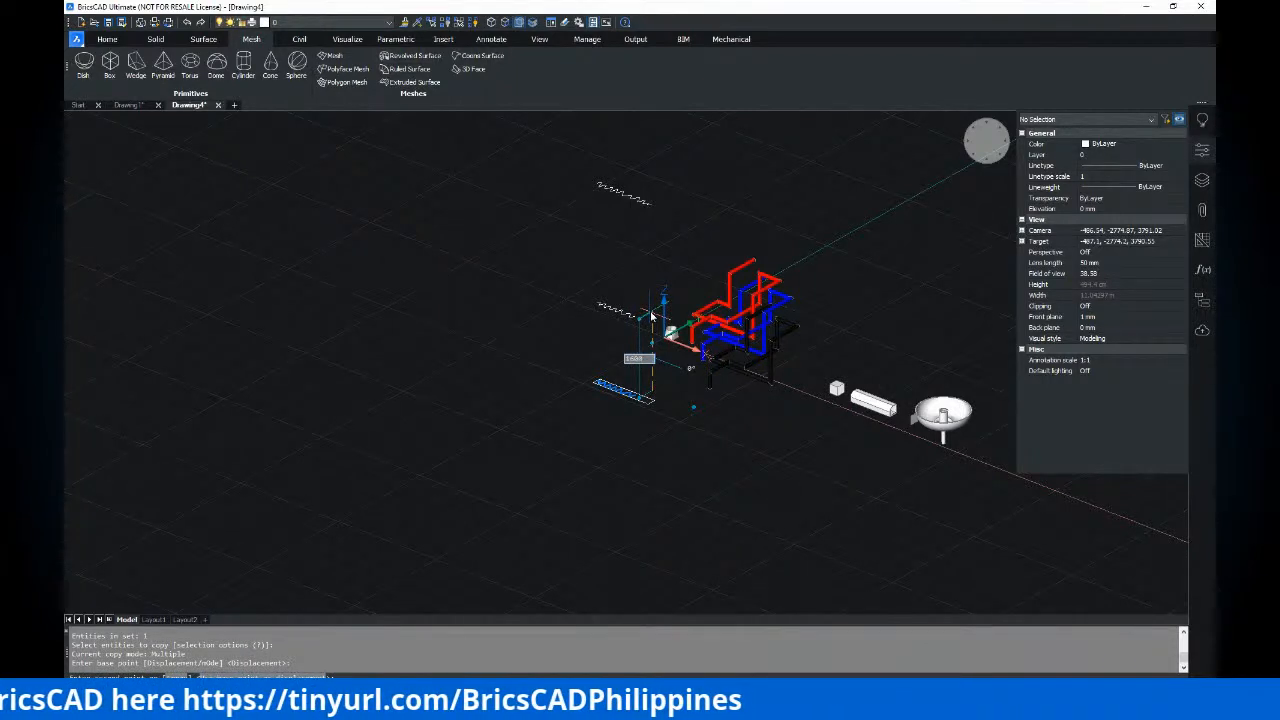
{"action": "left_click", "coordinate": [638, 260]}
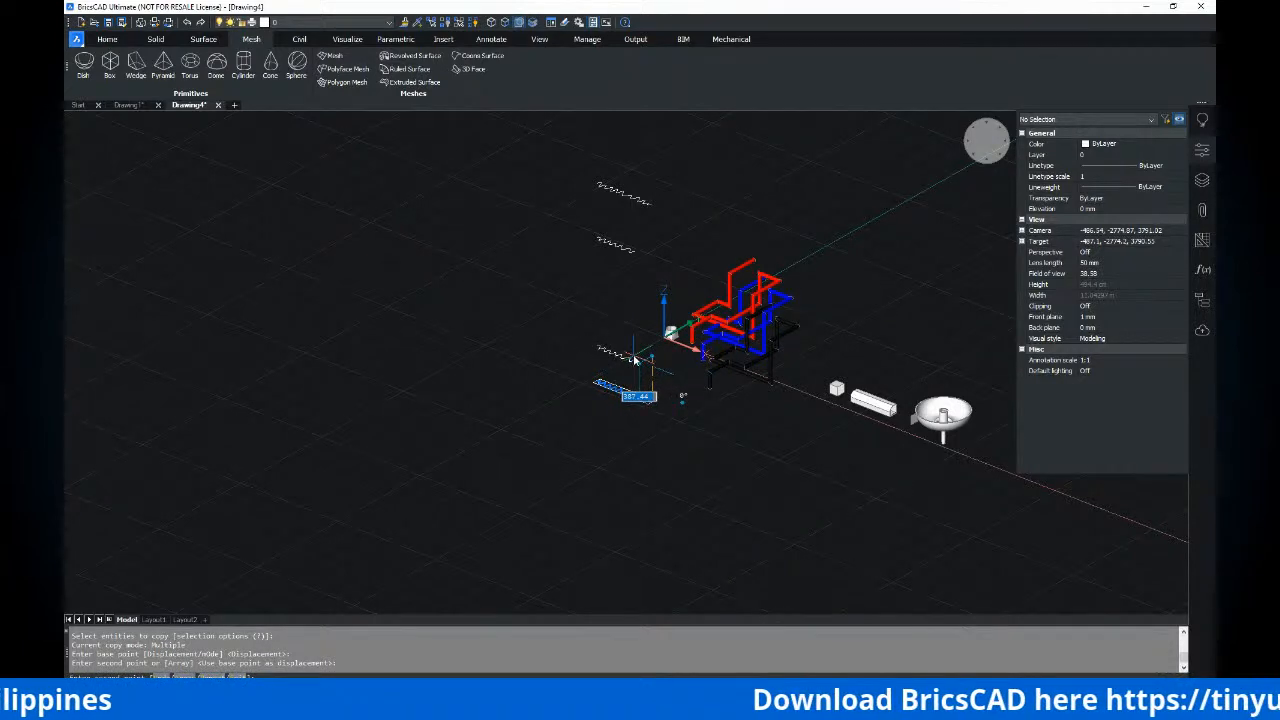
{"action": "left_click", "coordinate": [632, 362]}
{"action": "scroll", "coordinate": [655, 365], "scroll_direction": "up", "scroll_amount": 3}
{"action": "key", "text": "Escape"}
{"action": "key", "text": "Escape"}
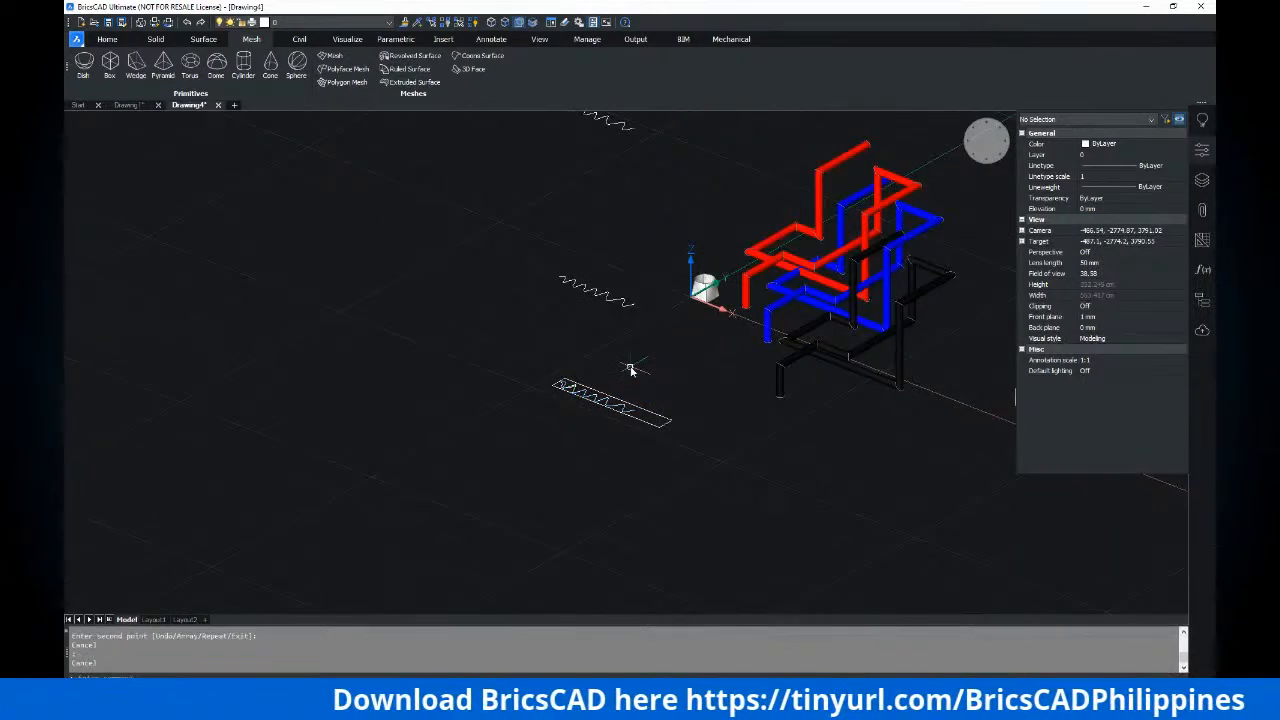
Try to move the lower spline copy, cancel it, and undo both copies of the second spline
{"action": "scroll", "coordinate": [652, 368], "scroll_direction": "down", "scroll_amount": 2}
{"action": "left_click", "coordinate": [614, 366]}
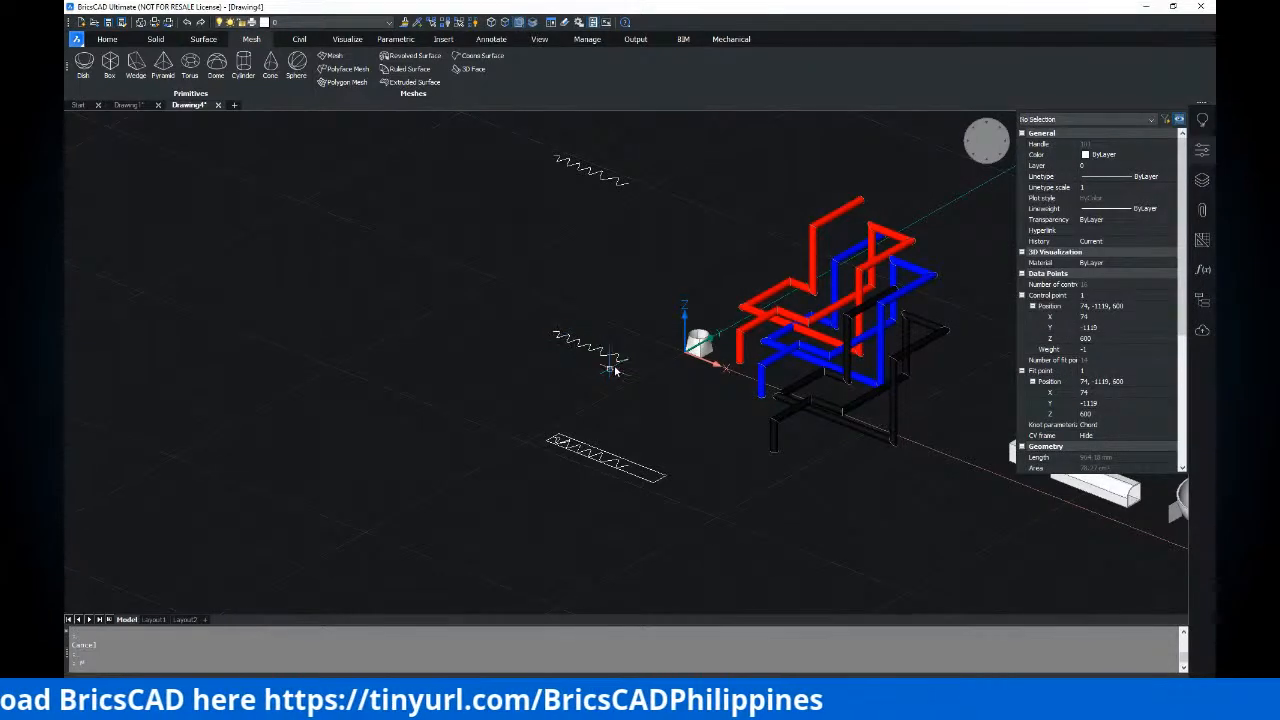
{"action": "type", "text": "m"}
{"action": "key", "text": "Return"}
{"action": "key", "text": "Escape"}
{"action": "key", "text": "ctrl+z"}
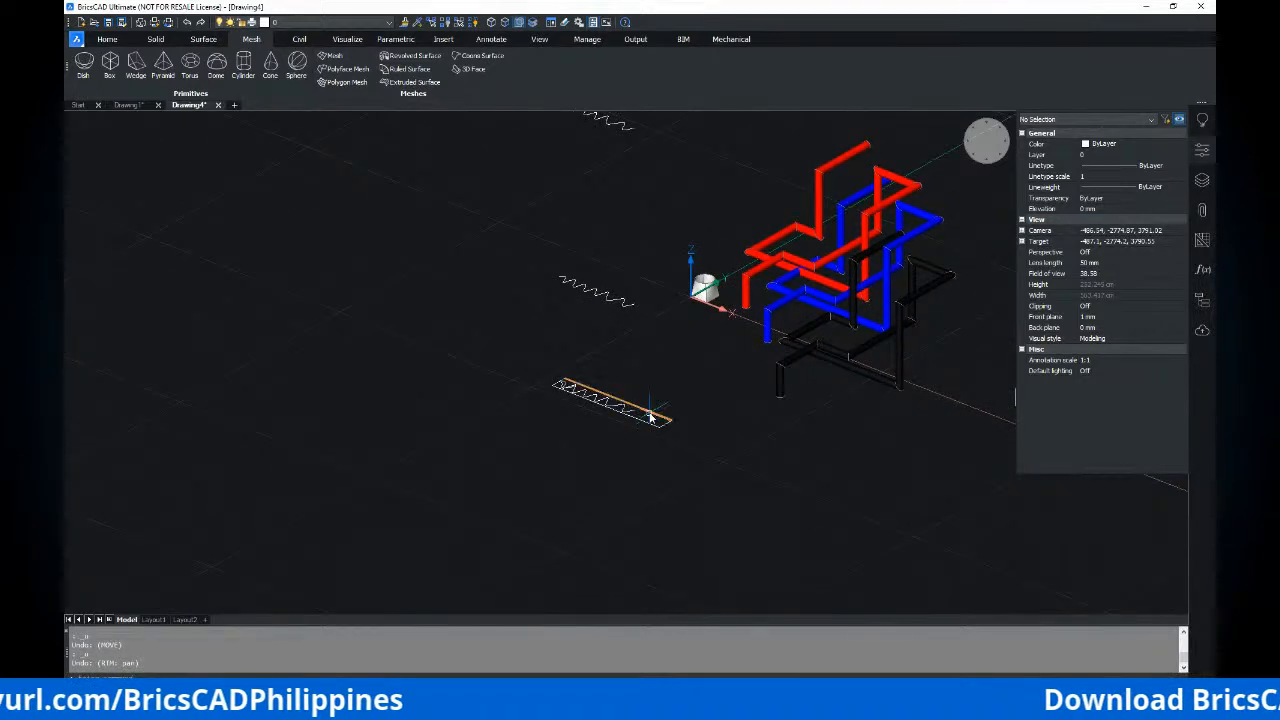
{"action": "scroll", "coordinate": [652, 405], "scroll_direction": "up", "scroll_amount": 2}
{"action": "key", "text": "Escape"}
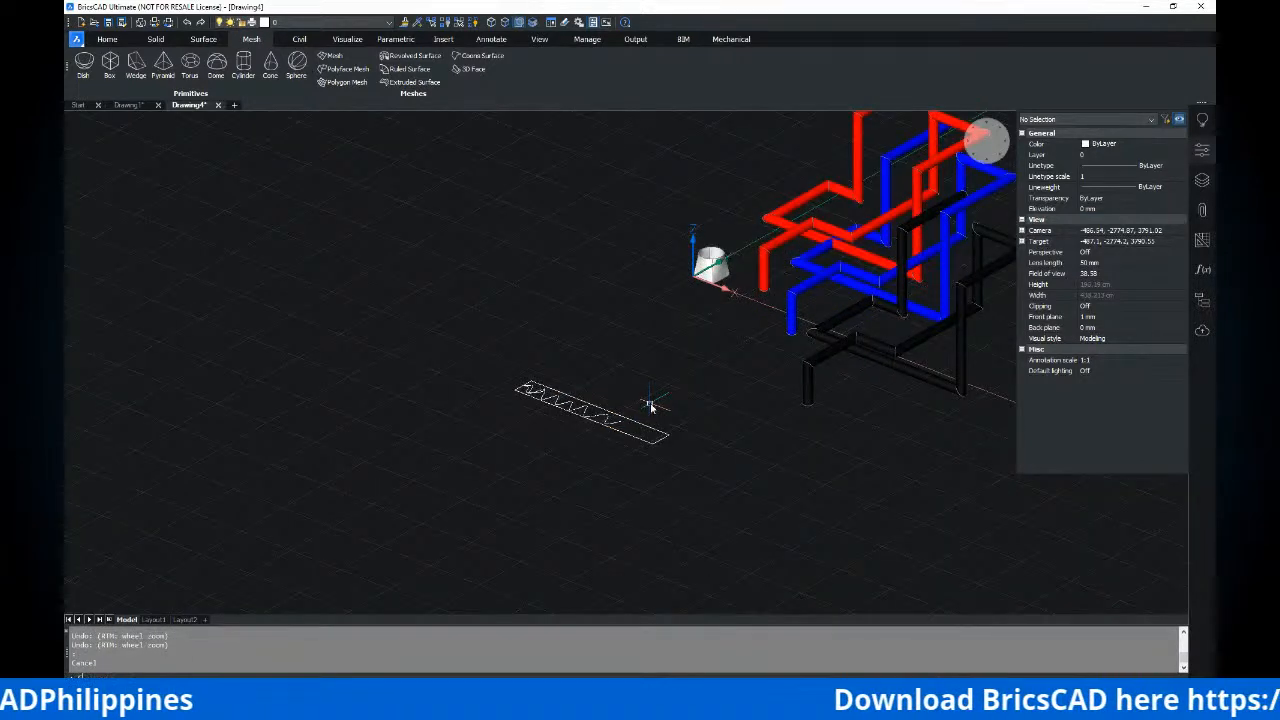
Copy the second spline vertically to one high and one low level above the rectangle, and delete the original
{"action": "left_click", "coordinate": [622, 424]}
{"action": "key", "text": "Return"}
{"action": "left_click", "coordinate": [656, 417]}
{"action": "scroll", "coordinate": [656, 368], "scroll_direction": "down", "scroll_amount": 3}
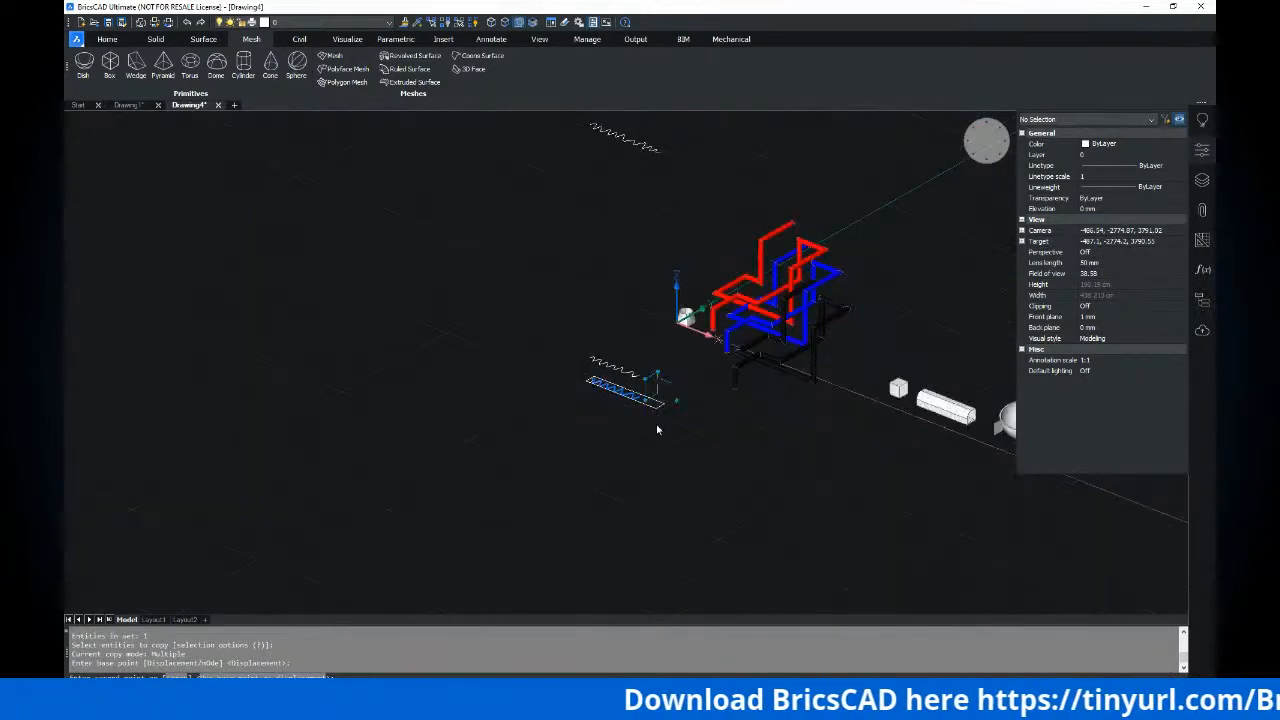
{"action": "middle_click_drag", "start_coordinate": [656, 368], "coordinate": [650, 442]}
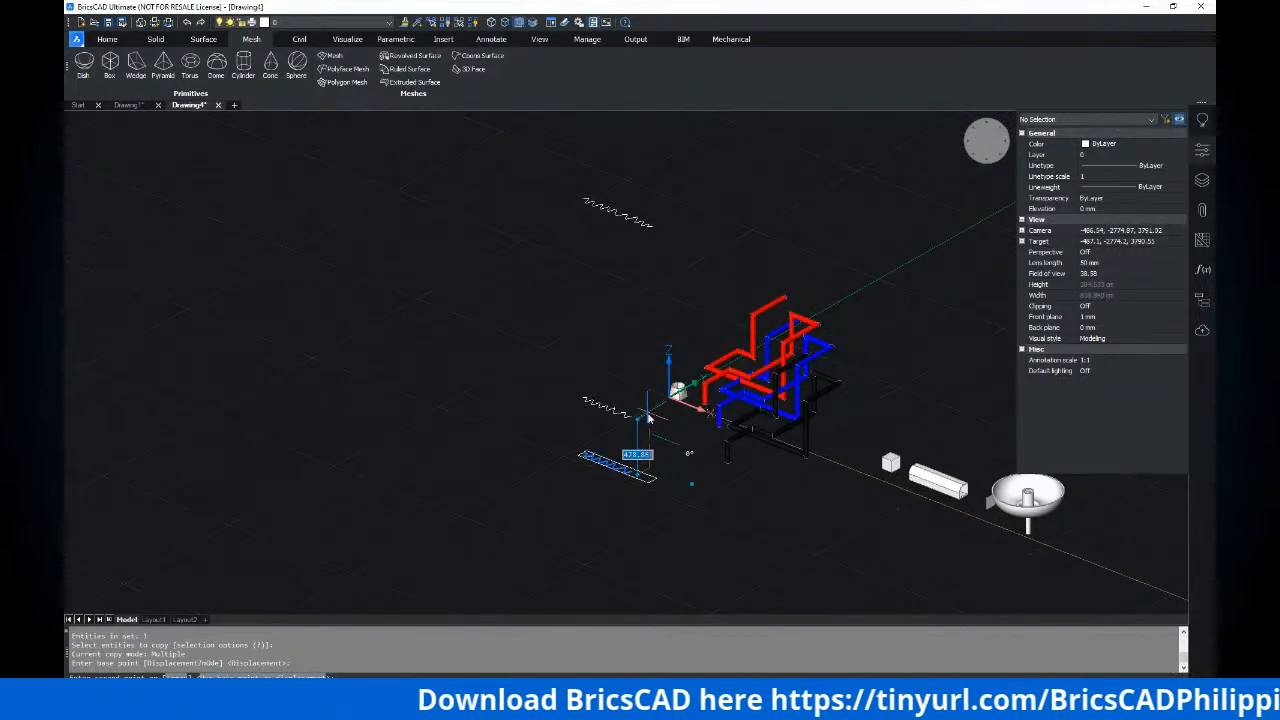
{"action": "key", "text": "Return"}
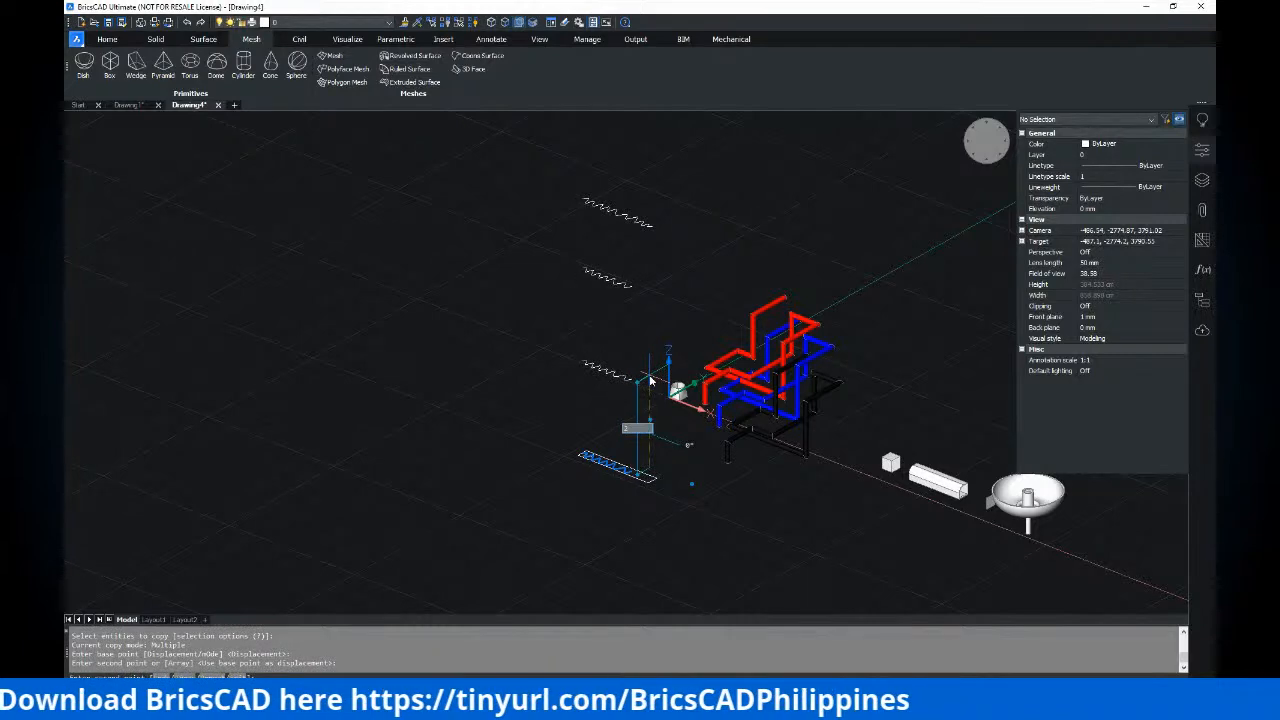
{"action": "key", "text": "Escape"}
{"action": "key", "text": "Escape"}
{"action": "scroll", "coordinate": [645, 430], "scroll_direction": "up", "scroll_amount": 5}
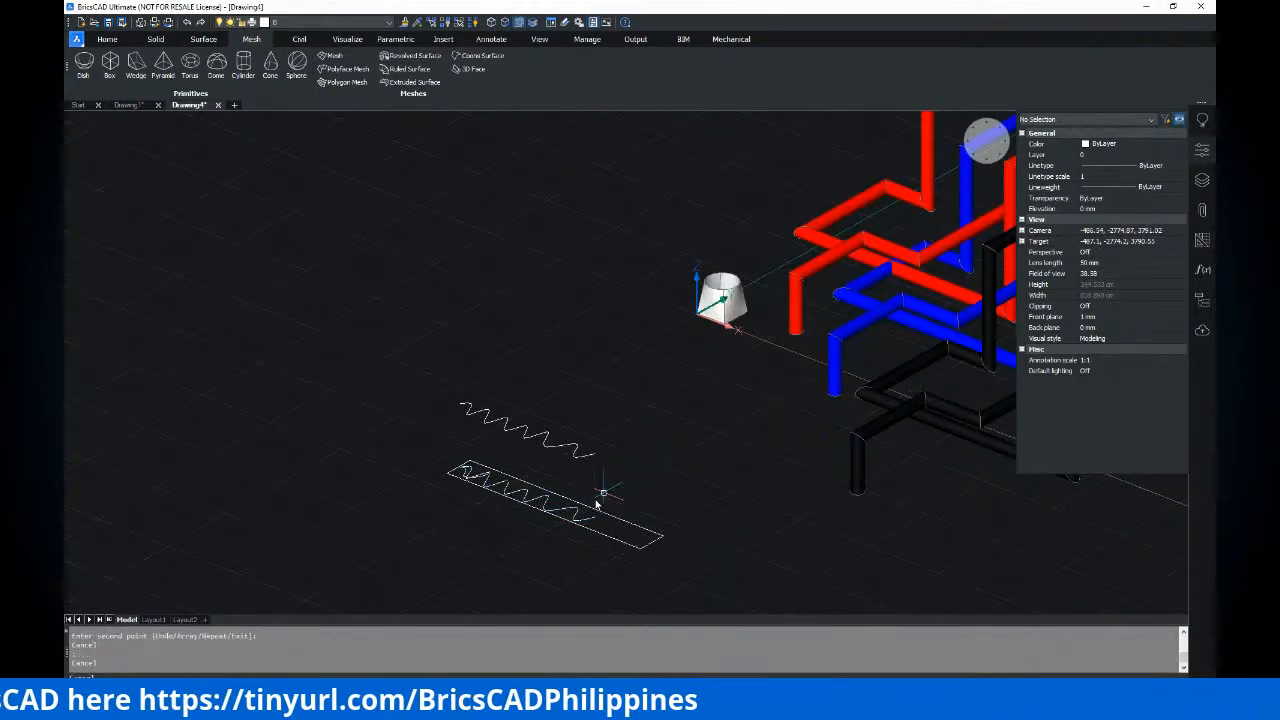
{"action": "left_click", "coordinate": [592, 518]}
{"action": "key", "text": "Delete"}
Move the short spline straight up from the rectangle to a height between the two copies of the second spline
{"action": "mouse_move", "coordinate": [515, 496]}
{"action": "type", "text": "m"}
{"action": "key", "text": "Return"}
{"action": "left_click", "coordinate": [488, 475]}
{"action": "key", "text": "Return"}
{"action": "left_click", "coordinate": [611, 481]}
{"action": "scroll", "coordinate": [615, 320], "scroll_direction": "down", "scroll_amount": 2}
{"action": "middle_click_drag", "start_coordinate": [615, 300], "coordinate": [597, 406]}
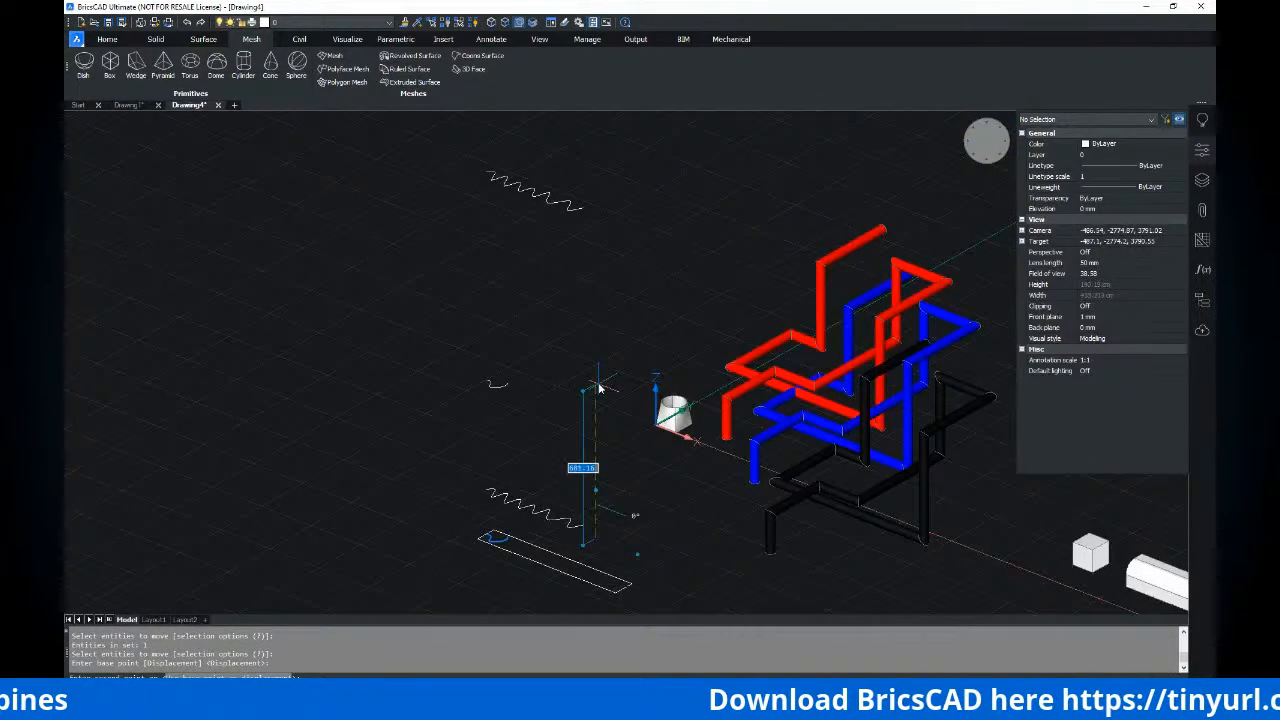
{"action": "key", "text": "Return"}
{"action": "middle_click_drag", "start_coordinate": [586, 388], "coordinate": [571, 343]}
{"action": "scroll", "coordinate": [572, 386], "scroll_direction": "down", "scroll_amount": 3}
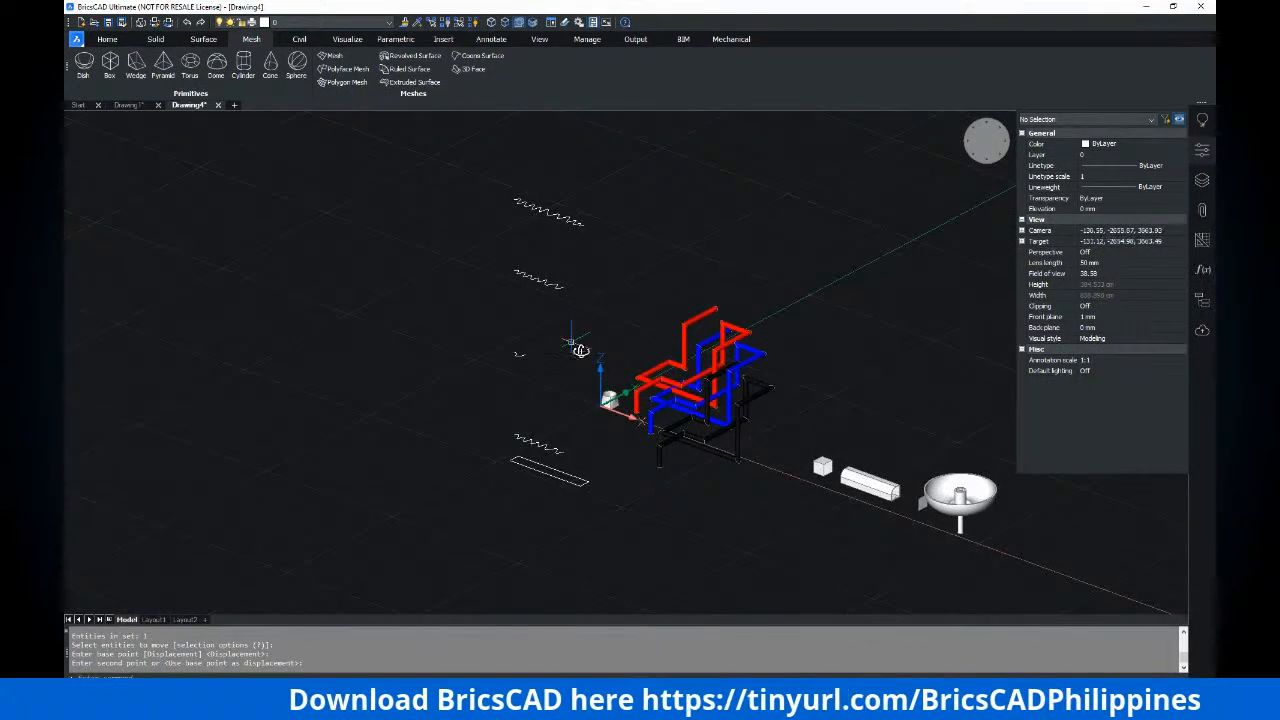
{"action": "key", "text": "Escape"}
{"action": "key", "text": "Escape"}
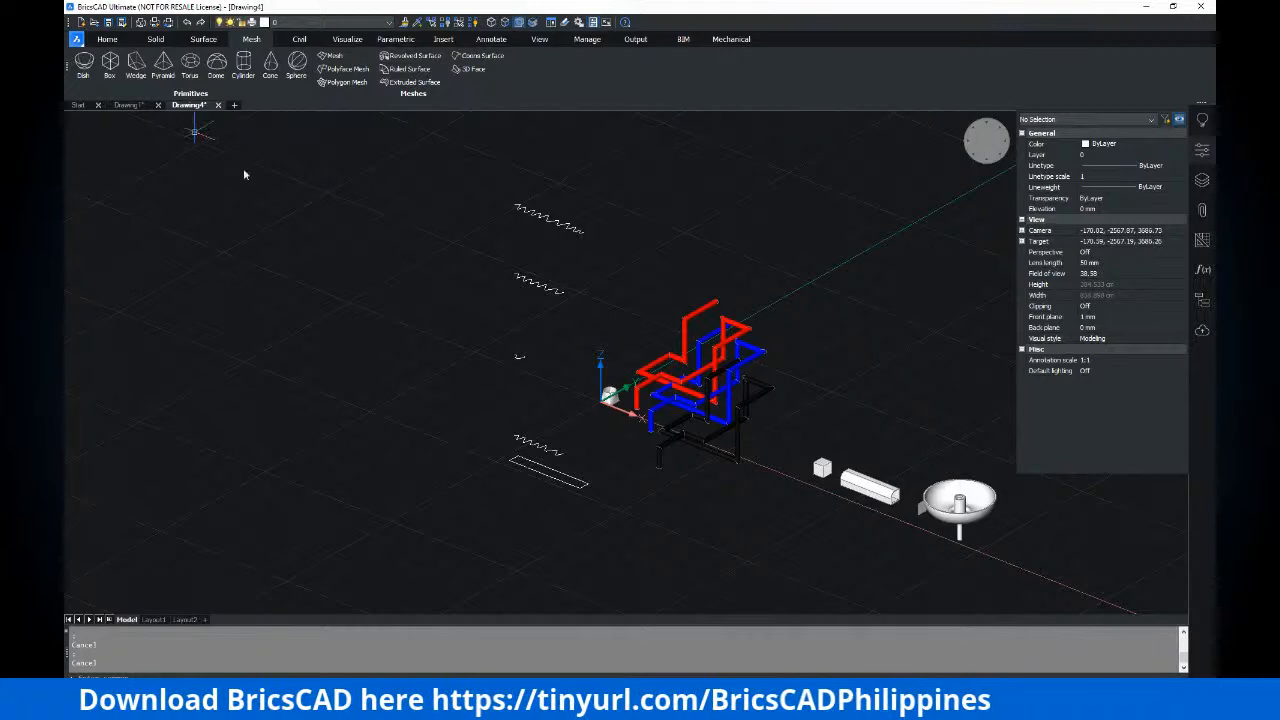
Switch to the top view, focused on the rectangle with the splines
{"action": "type", "text": "-"}
{"action": "key", "text": "Escape"}
{"action": "type", "text": "-u"}
{"action": "key", "text": "Return"}
{"action": "type", "text": "t"}
{"action": "key", "text": "Return"}
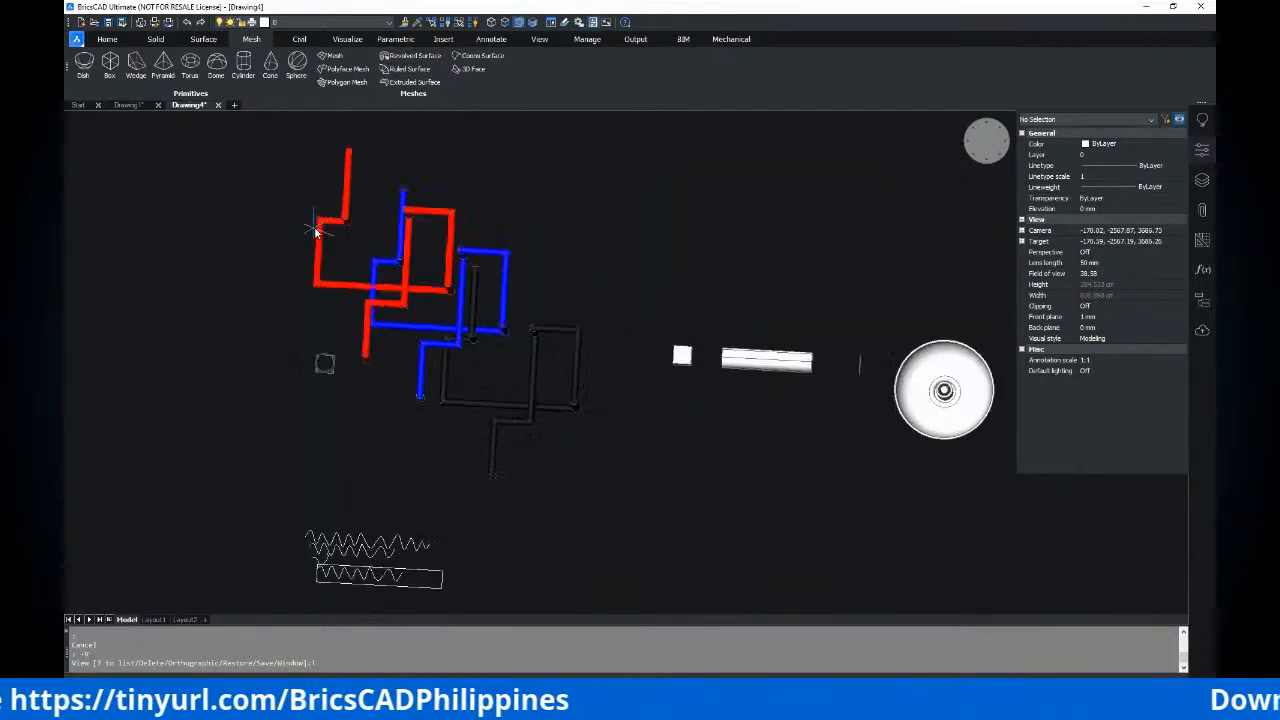
{"action": "scroll", "coordinate": [469, 480], "scroll_direction": "up", "scroll_amount": 5}
{"action": "key", "text": "Escape"}
{"action": "scroll", "coordinate": [350, 378], "scroll_direction": "up", "scroll_amount": 2}
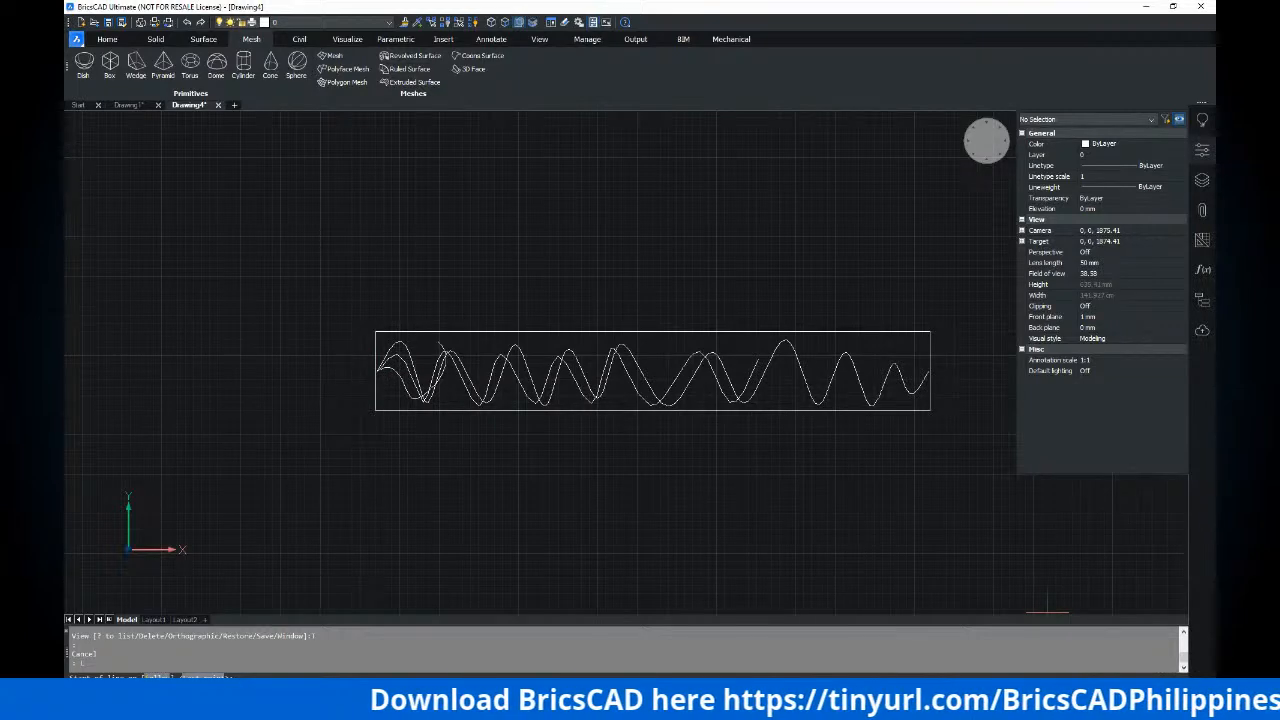
With entity snaps on, draw a 700 mm line along the rectangle's centre between the midpoints of its short edges
{"action": "key", "text": "F3"}
{"action": "left_click", "coordinate": [376, 372]}
{"action": "key", "text": "Escape"}
{"action": "scroll", "coordinate": [374, 372], "scroll_direction": "up", "scroll_amount": 3}
{"action": "key", "text": "Return"}
{"action": "left_click", "coordinate": [376, 372]}
{"action": "scroll", "coordinate": [388, 370], "scroll_direction": "down", "scroll_amount": 3}
{"action": "scroll", "coordinate": [694, 377], "scroll_direction": "up", "scroll_amount": 3}
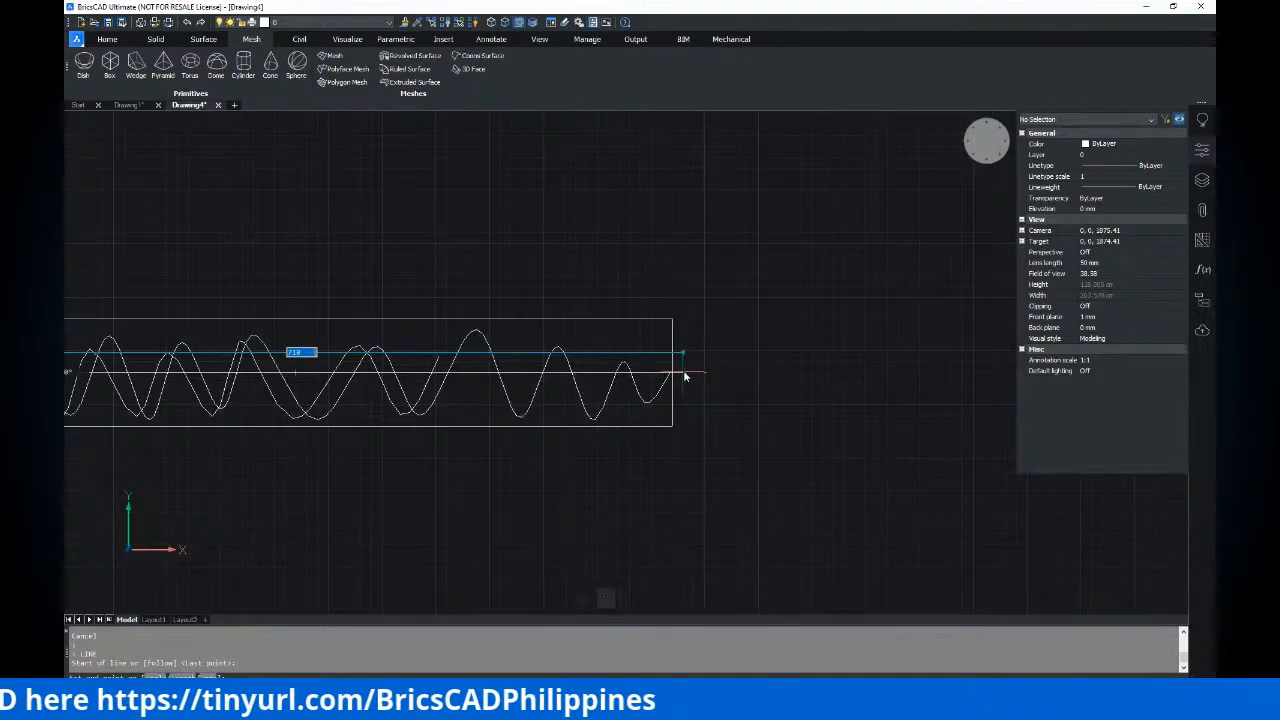
{"action": "scroll", "coordinate": [682, 374], "scroll_direction": "up", "scroll_amount": 3}
{"action": "left_click", "coordinate": [665, 378]}
{"action": "key", "text": "Escape"}
{"action": "scroll", "coordinate": [670, 408], "scroll_direction": "down", "scroll_amount": 3}
{"action": "middle_click_drag", "start_coordinate": [554, 417], "coordinate": [825, 377]}
{"action": "key", "text": "Escape"}
{"action": "key", "text": "Escape"}
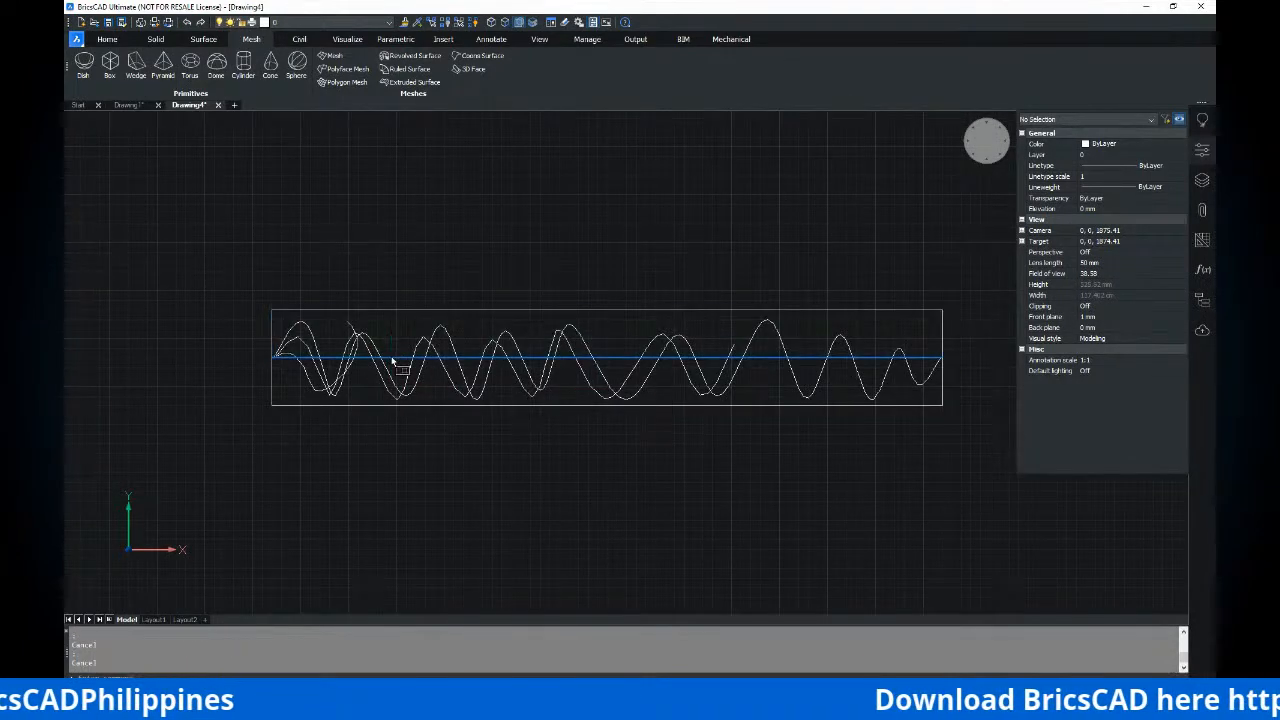
Try shortening the centre line to 500 mm by stretching its start point inward, and undo the change
{"action": "left_click", "coordinate": [393, 362]}
{"action": "left_click", "coordinate": [273, 357]}
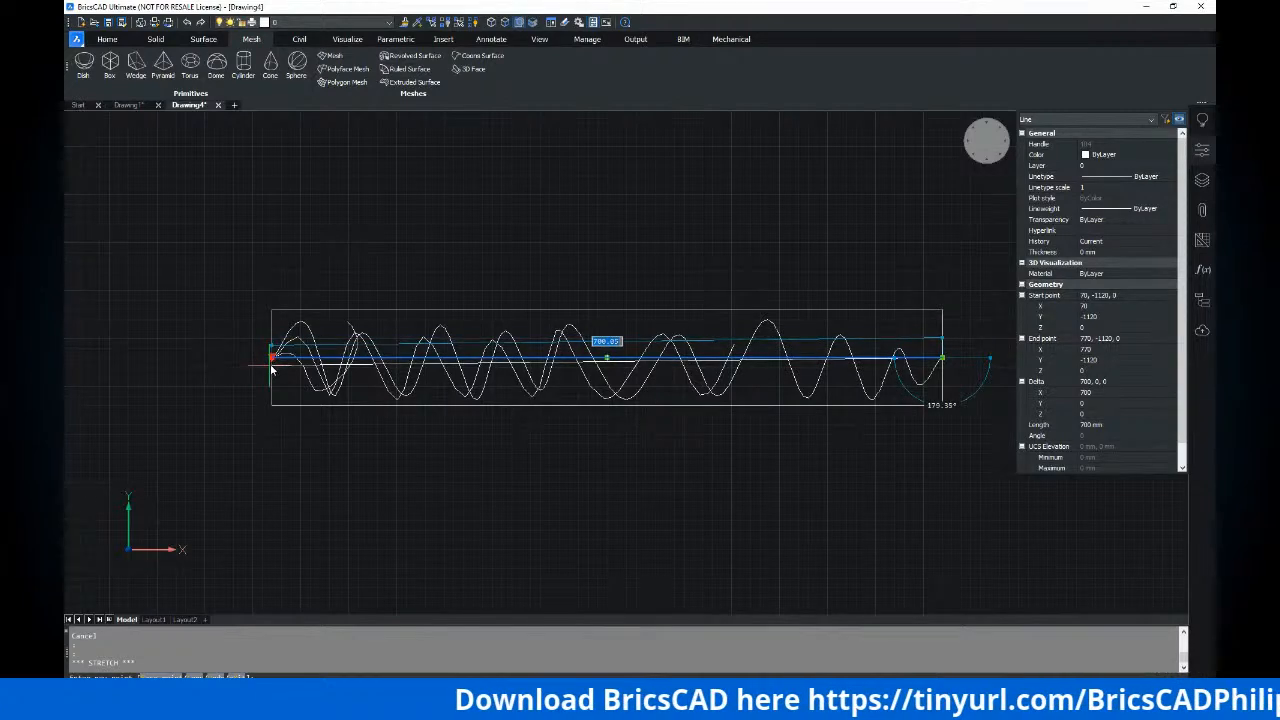
{"action": "left_click", "coordinate": [275, 368]}
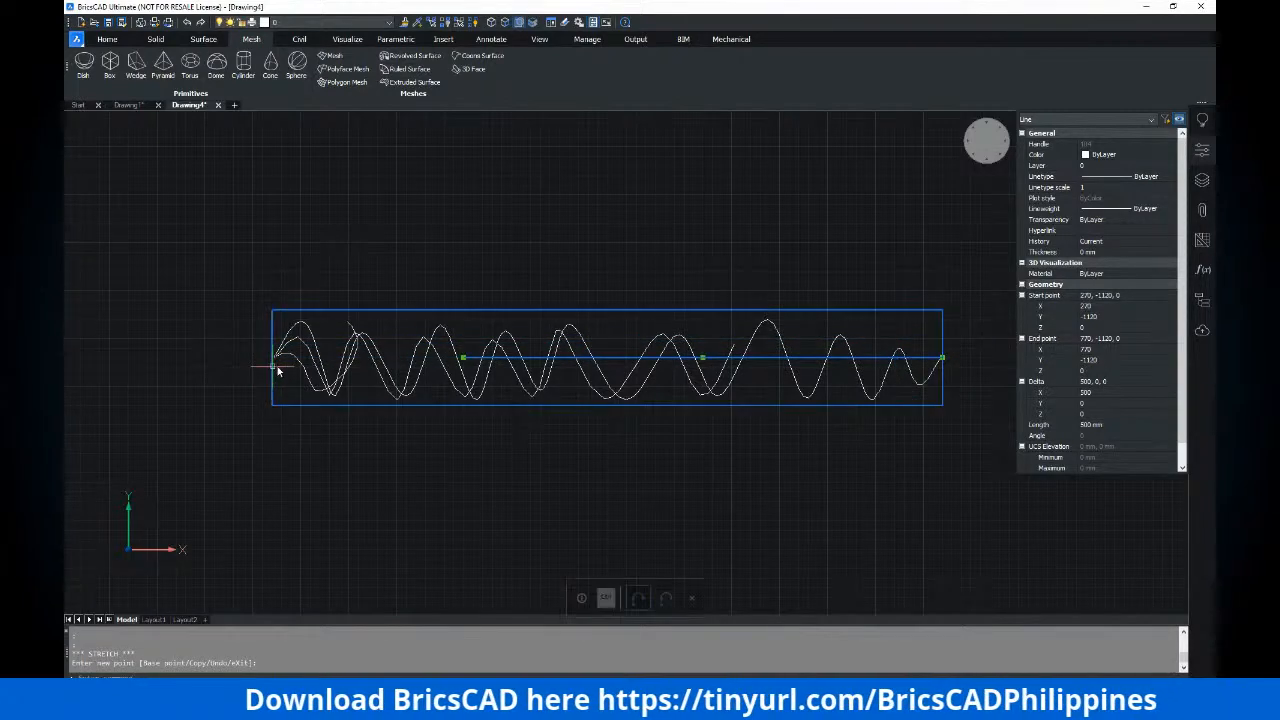
{"action": "key", "text": "ctrl+z"}
{"action": "left_click", "coordinate": [386, 362]}
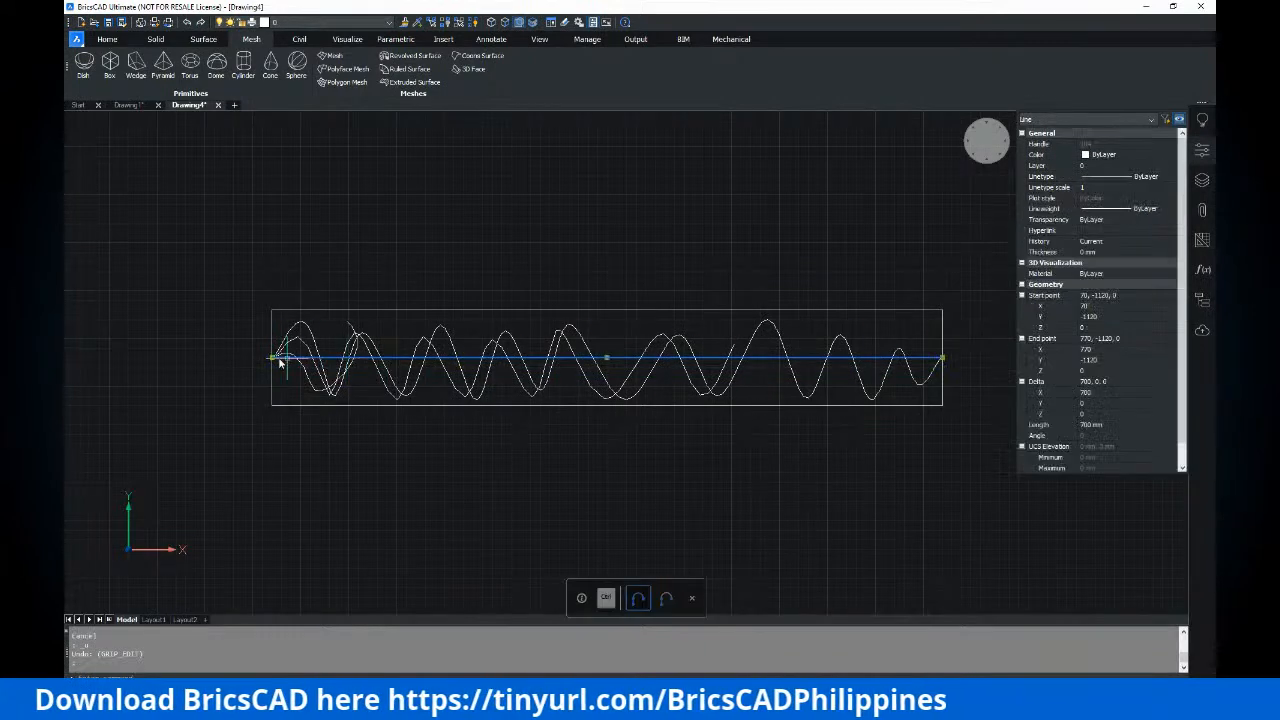
{"action": "key", "text": "Escape"}
{"action": "key", "text": "Escape"}
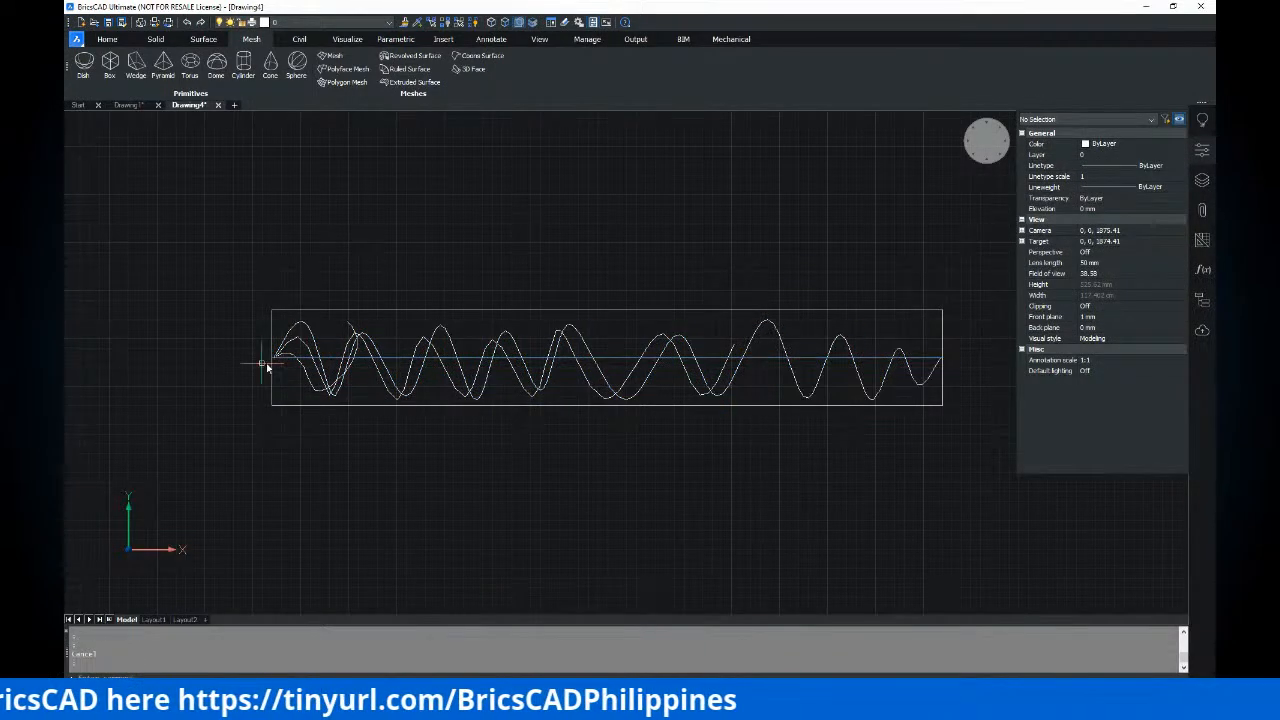
Stretch the start point of the rectangle's centre line 20 mm outward along negative X, past the short edge
{"action": "left_click", "coordinate": [331, 363]}
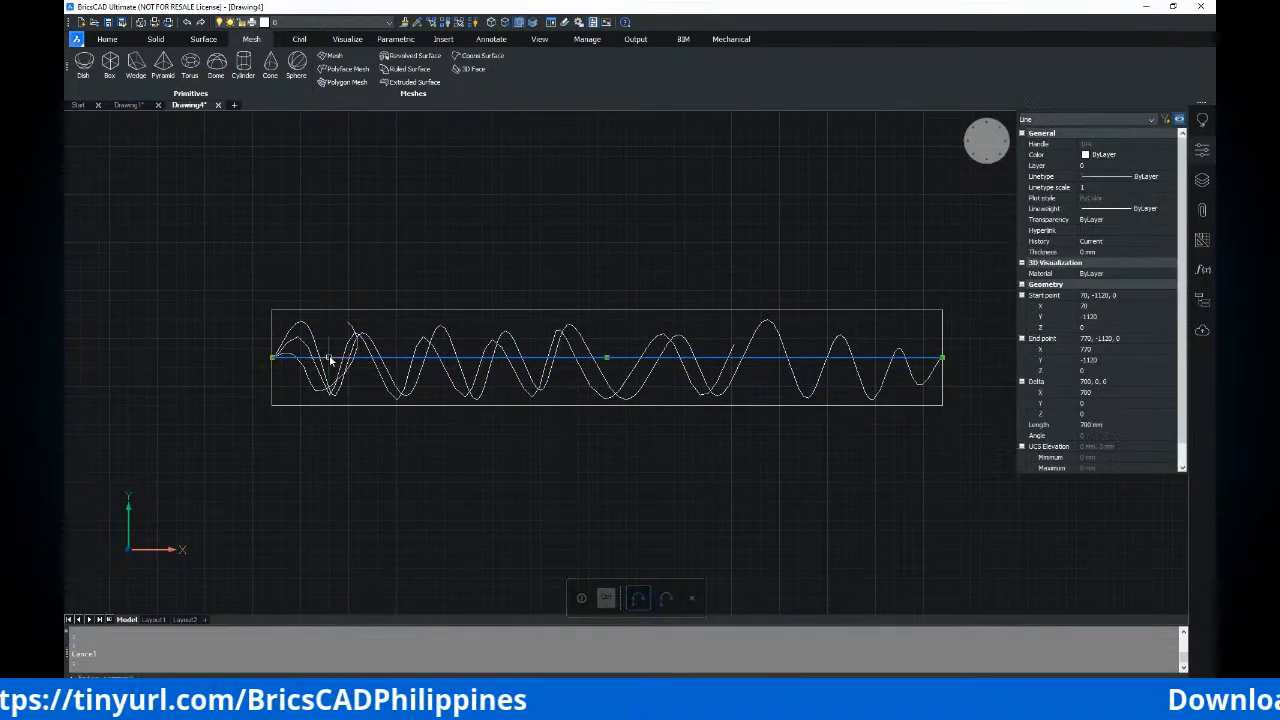
{"action": "left_click", "coordinate": [262, 365]}
{"action": "scroll", "coordinate": [273, 362], "scroll_direction": "up", "scroll_amount": 3}
{"action": "left_click", "coordinate": [269, 354]}
{"action": "left_click", "coordinate": [269, 354]}
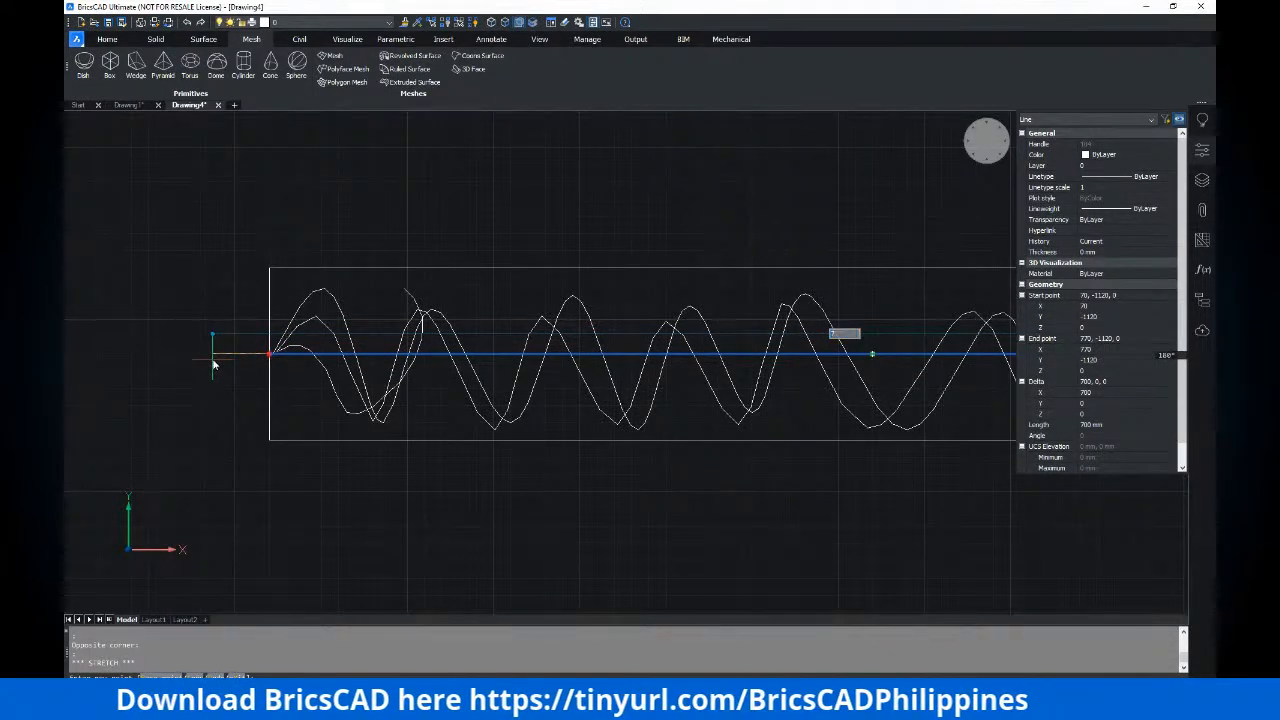
{"action": "key", "text": "Return"}
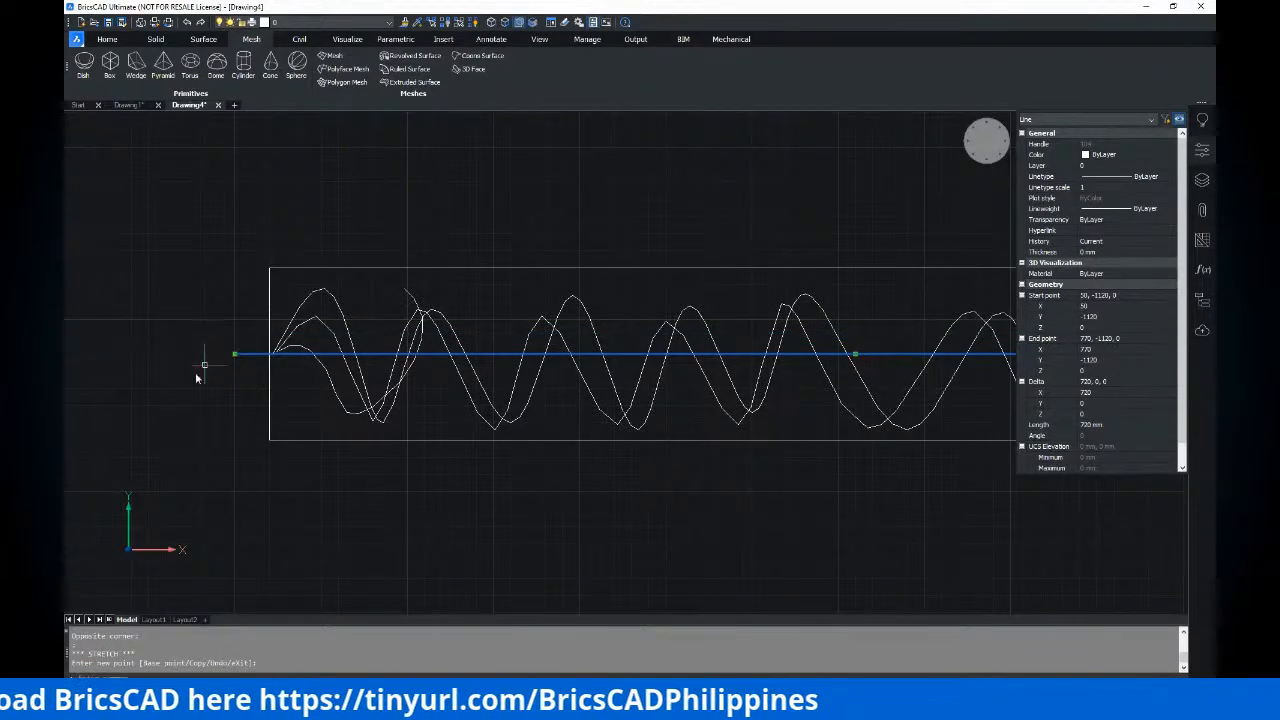
{"action": "key", "text": "Escape"}
Move the centre line vertically up out of the rectangle to the level of the topmost wavy curve
{"action": "scroll", "coordinate": [322, 374], "scroll_direction": "down", "scroll_amount": 5}
{"action": "middle_click_drag", "start_coordinate": [521, 407], "coordinate": [432, 322], "text": "shift"}
{"action": "scroll", "coordinate": [466, 411], "scroll_direction": "down", "scroll_amount": 4}
{"action": "middle_click_drag", "start_coordinate": [486, 422], "coordinate": [474, 418], "text": "shift"}
{"action": "scroll", "coordinate": [471, 504], "scroll_direction": "up", "scroll_amount": 3}
{"action": "middle_click_drag", "start_coordinate": [471, 504], "coordinate": [465, 469]}
{"action": "scroll", "coordinate": [469, 507], "scroll_direction": "up", "scroll_amount": 3}
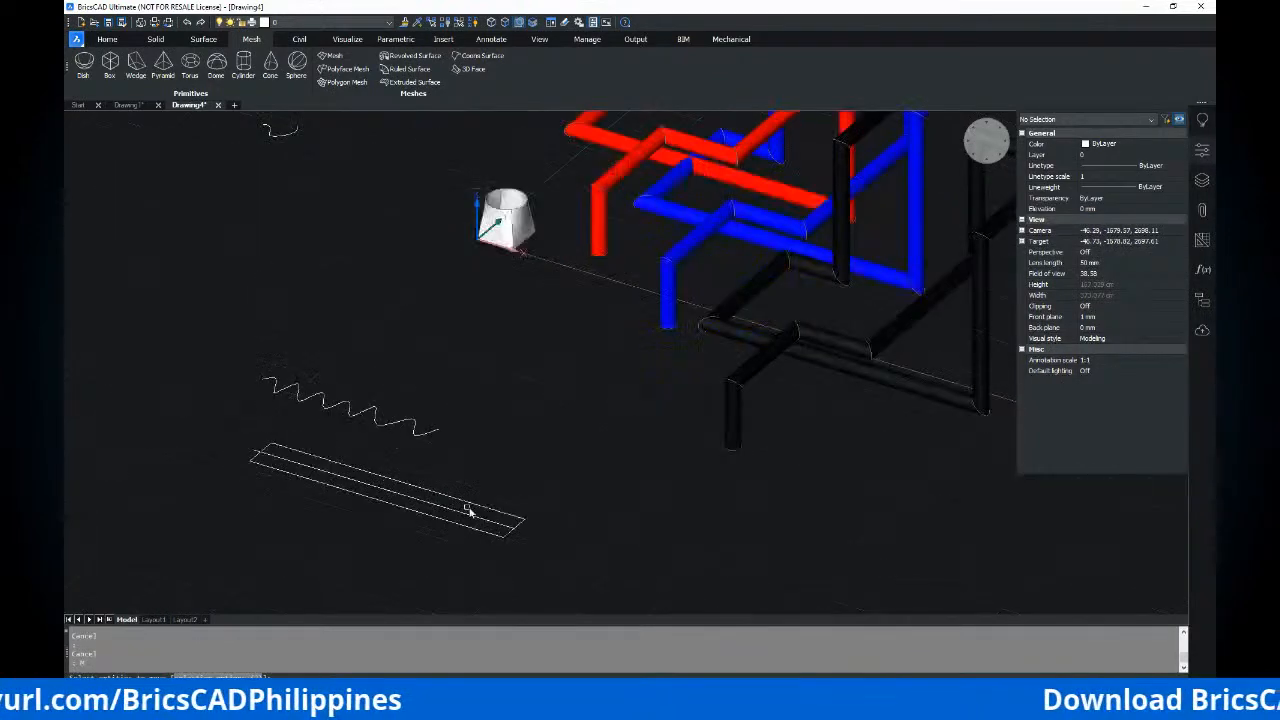
{"action": "type", "text": "m"}
{"action": "key", "text": "Return"}
{"action": "left_click", "coordinate": [478, 519]}
{"action": "key", "text": "Return"}
{"action": "left_click", "coordinate": [568, 534]}
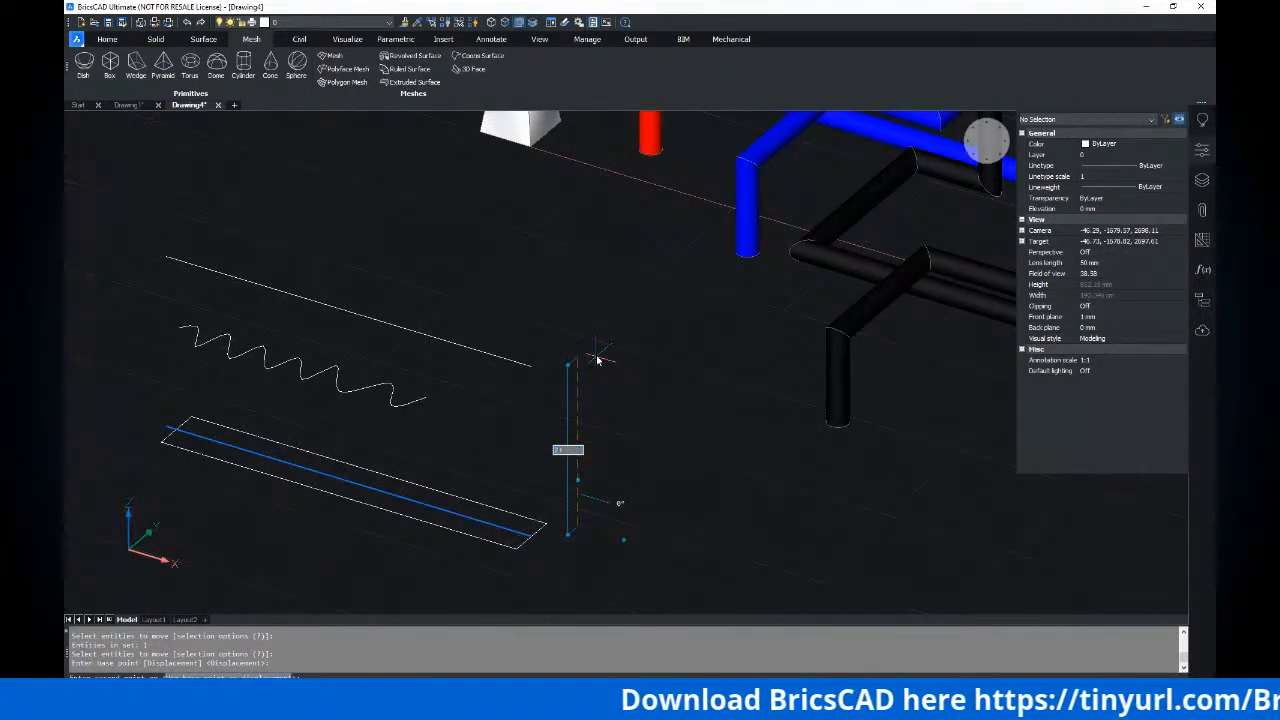
{"action": "key", "text": "Escape"}
{"action": "key", "text": "Escape"}
Delete the rectangle below the lowest wavy curve
{"action": "scroll", "coordinate": [594, 360], "scroll_direction": "down", "scroll_amount": 5}
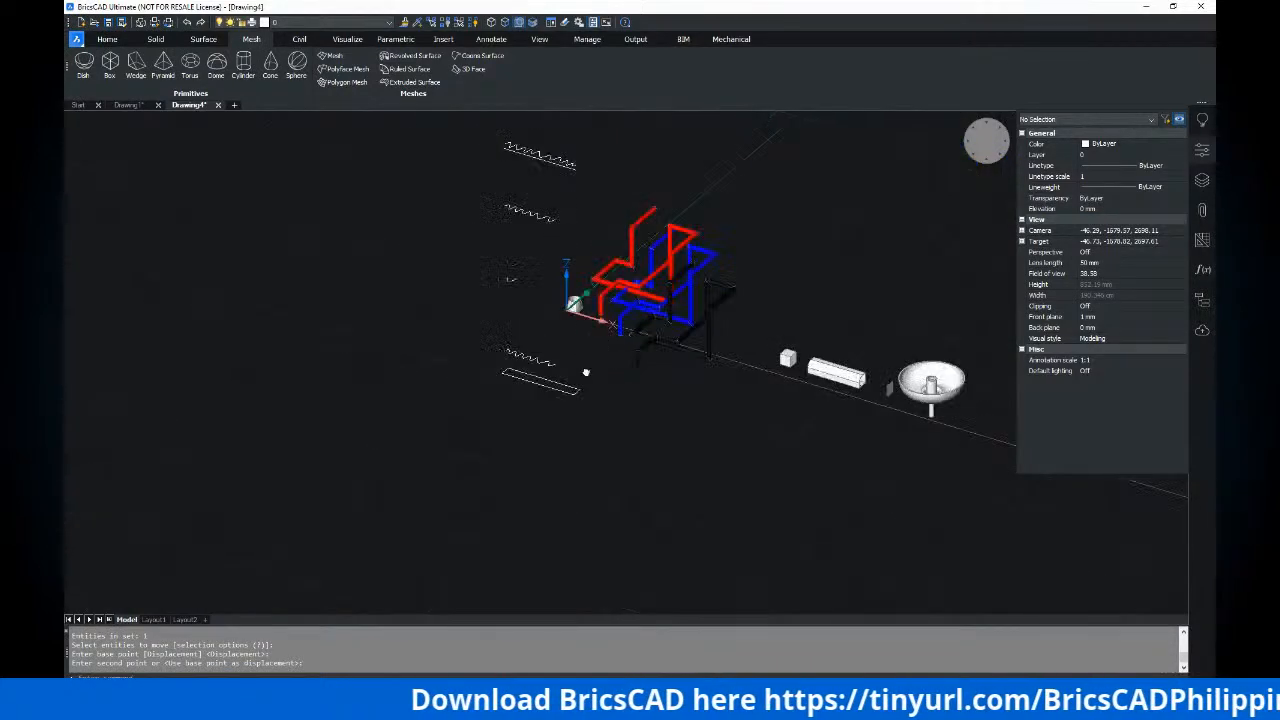
{"action": "middle_click_drag", "start_coordinate": [591, 363], "coordinate": [580, 400]}
{"action": "left_click", "coordinate": [562, 438]}
{"action": "key", "text": "Delete"}
{"action": "middle_click_drag", "start_coordinate": [524, 366], "coordinate": [506, 416]}
{"action": "middle_click_drag", "start_coordinate": [472, 362], "coordinate": [456, 368]}
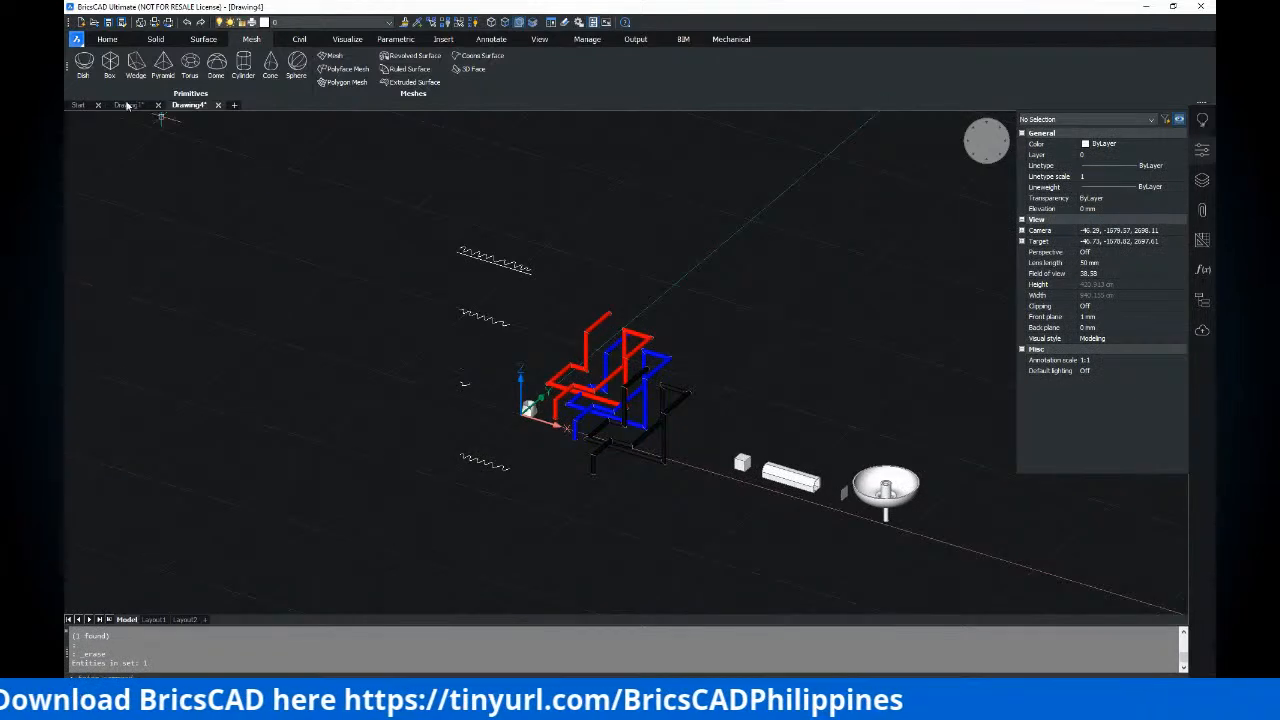
{"action": "left_click", "coordinate": [200, 40]}
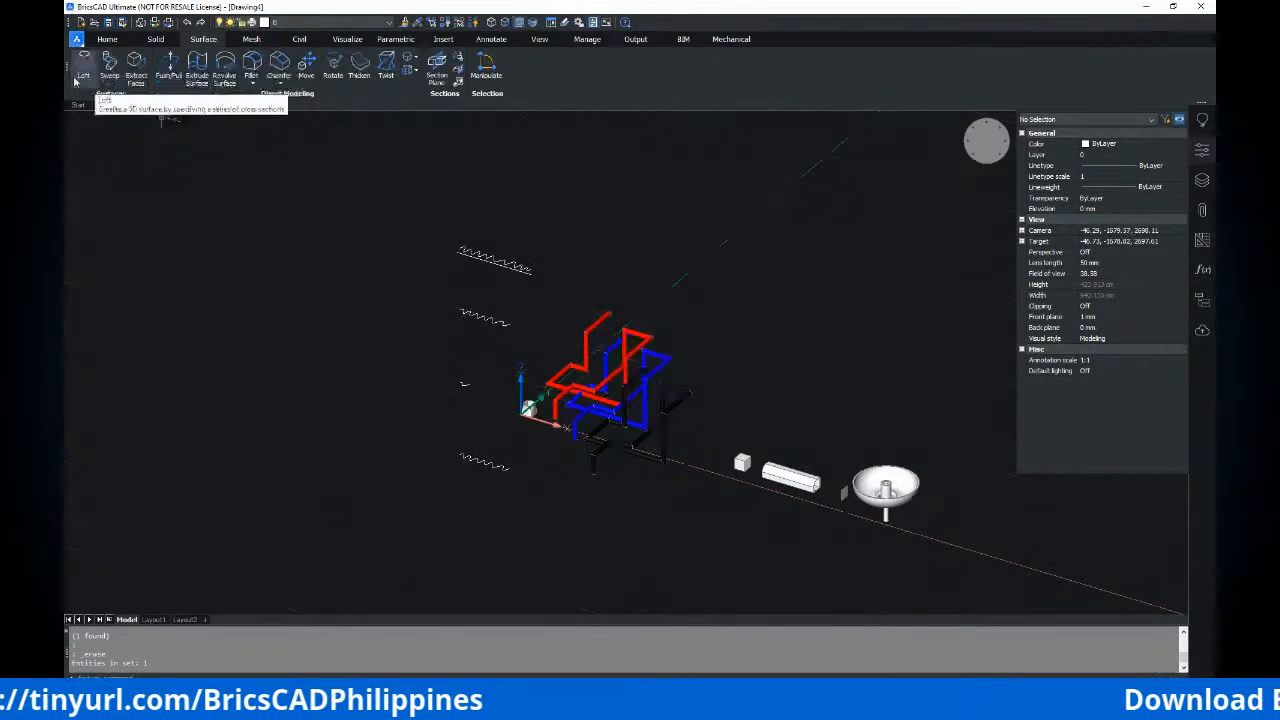
{"action": "left_click", "coordinate": [85, 68]}
{"action": "left_click", "coordinate": [460, 392]}
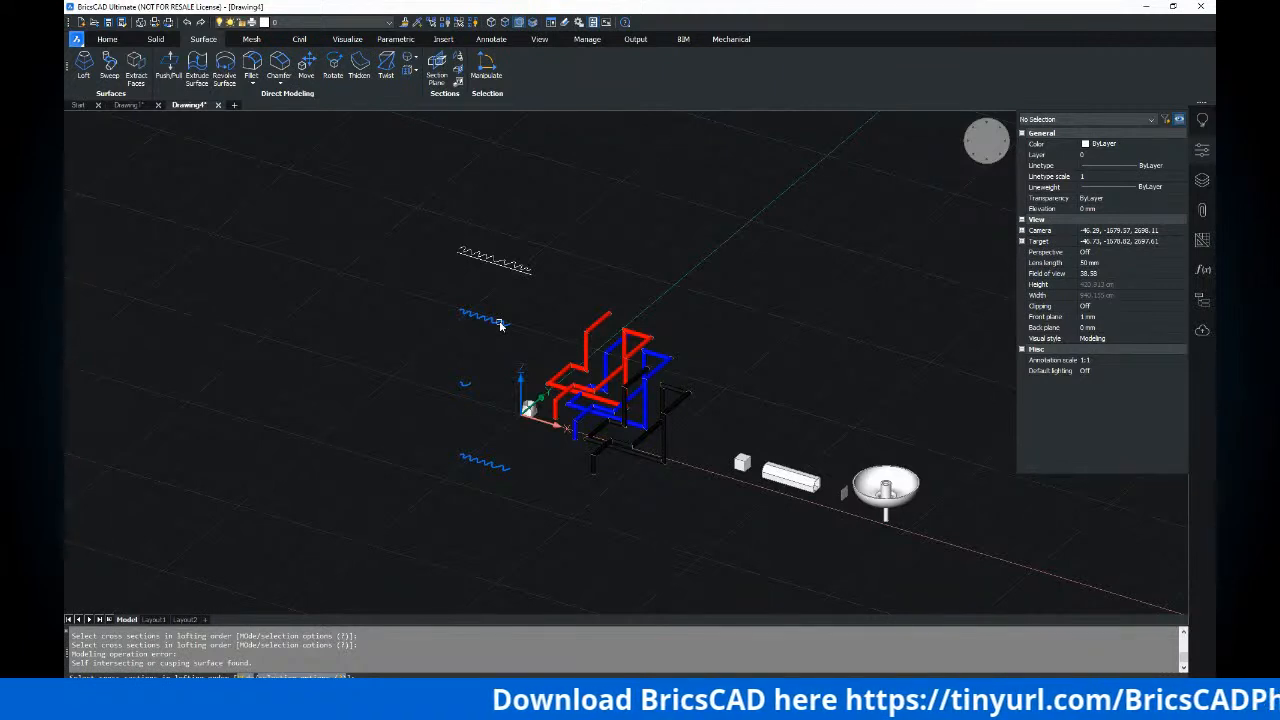
{"action": "left_click", "coordinate": [498, 328]}
{"action": "key", "text": "Escape"}
{"action": "key", "text": "Escape"}
{"action": "middle_click_drag", "start_coordinate": [522, 359], "coordinate": [505, 381], "text": "shift"}
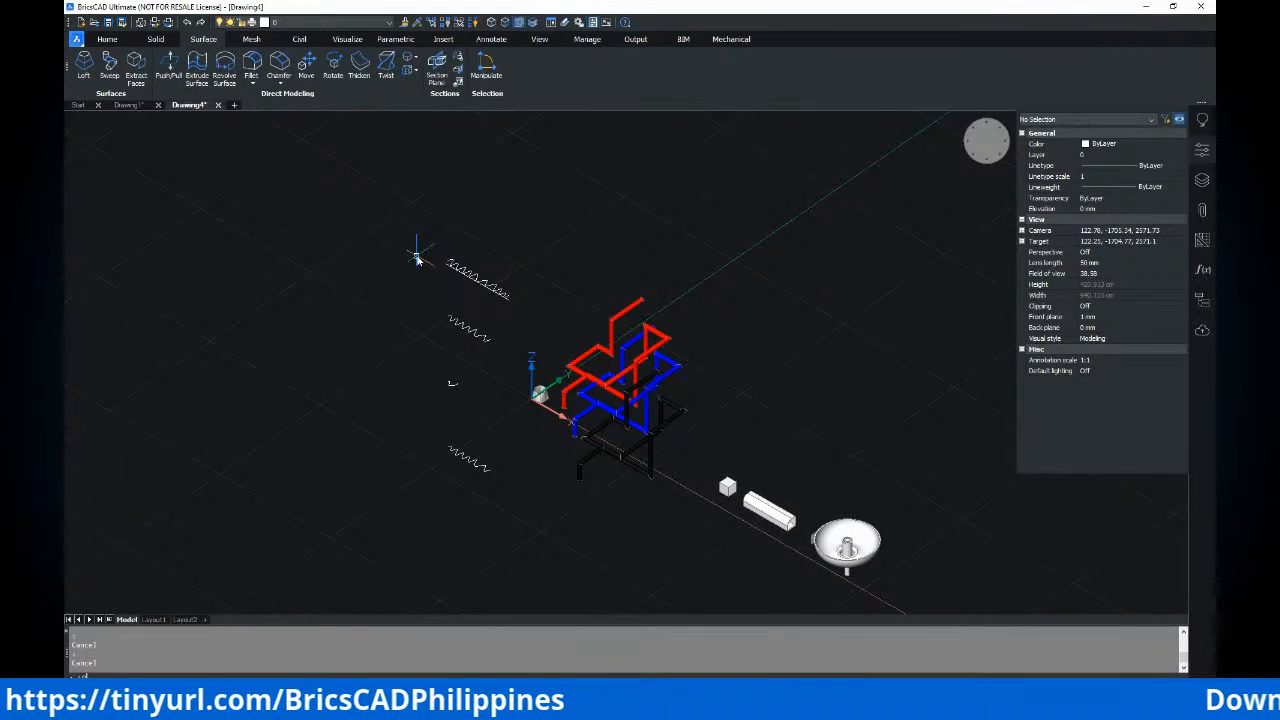
Try to loft through the vertically stacked open curves, choosing the cross sections from the lowest curve upward
{"action": "type", "text": "ft"}
{"action": "key", "text": "Return"}
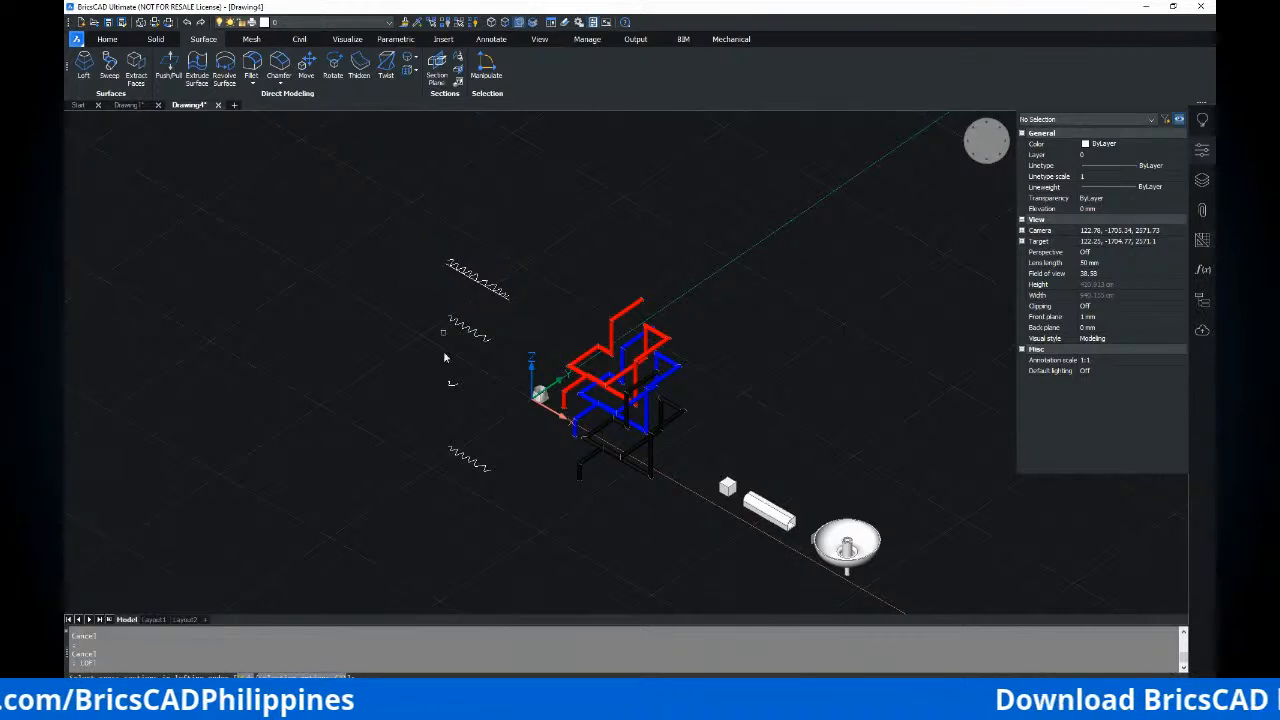
{"action": "left_click", "coordinate": [455, 385]}
{"action": "key", "text": "Return"}
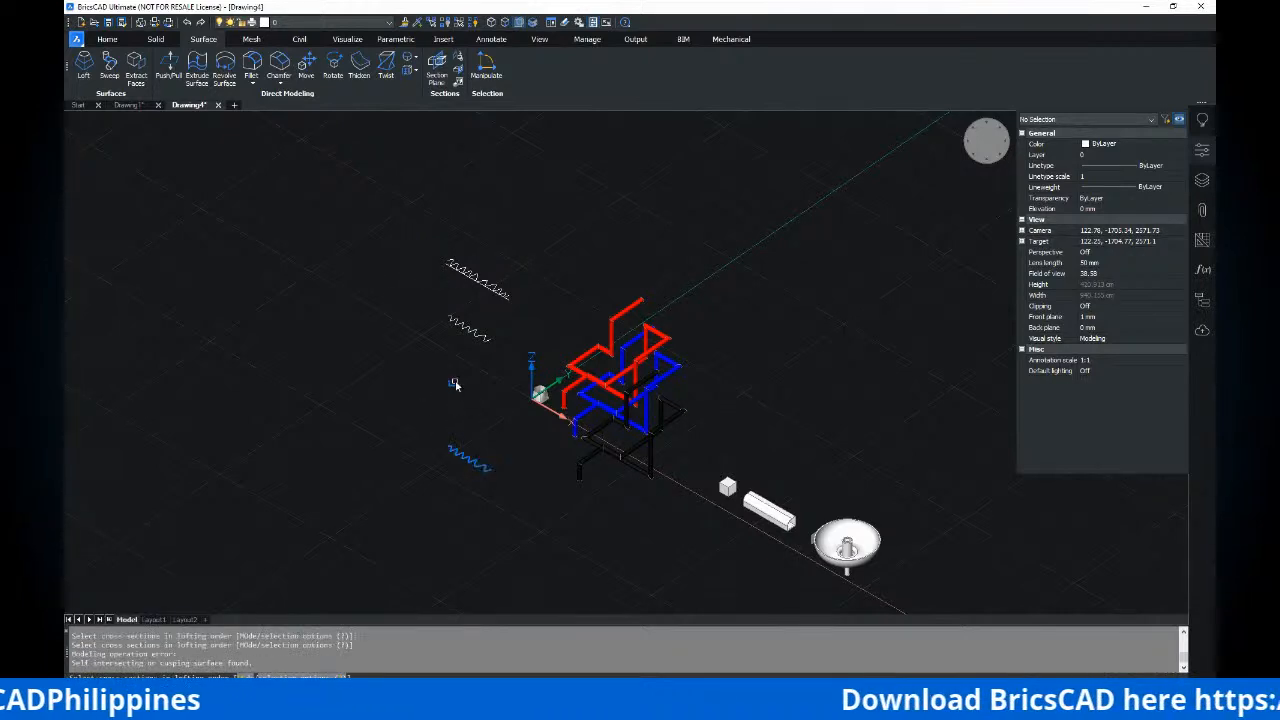
{"action": "left_click", "coordinate": [479, 337]}
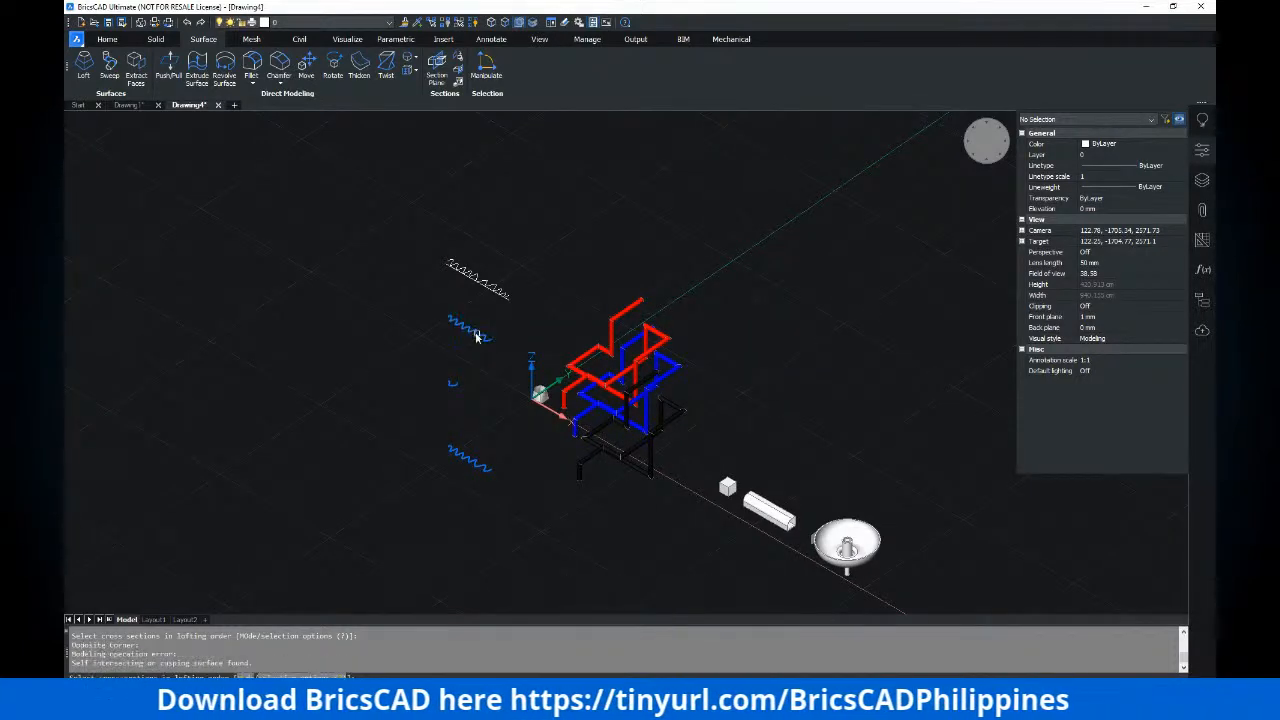
{"action": "key", "text": "Return"}
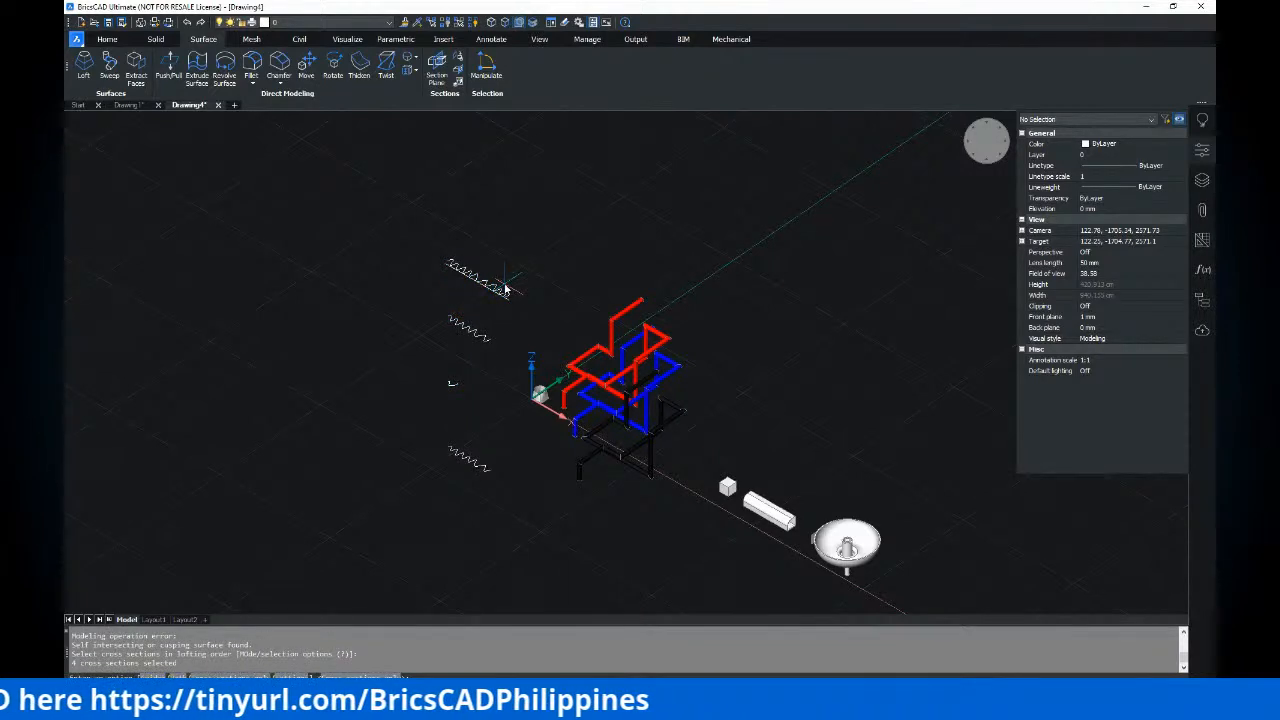
{"action": "key", "text": "Return"}
Try to loft a surface between the wavy curve below the topmost set and the small curve beneath it
{"action": "scroll", "coordinate": [520, 334], "scroll_direction": "down", "scroll_amount": 2}
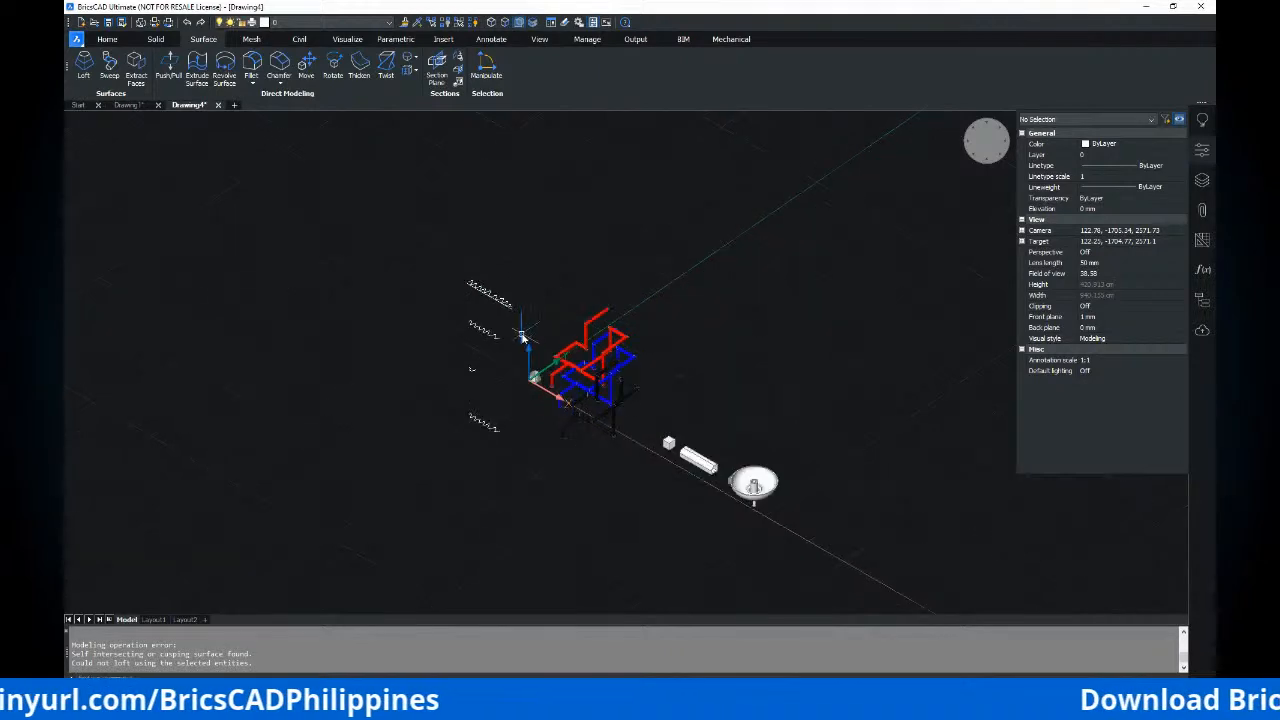
{"action": "middle_click_drag", "start_coordinate": [510, 300], "coordinate": [468, 335], "text": "shift"}
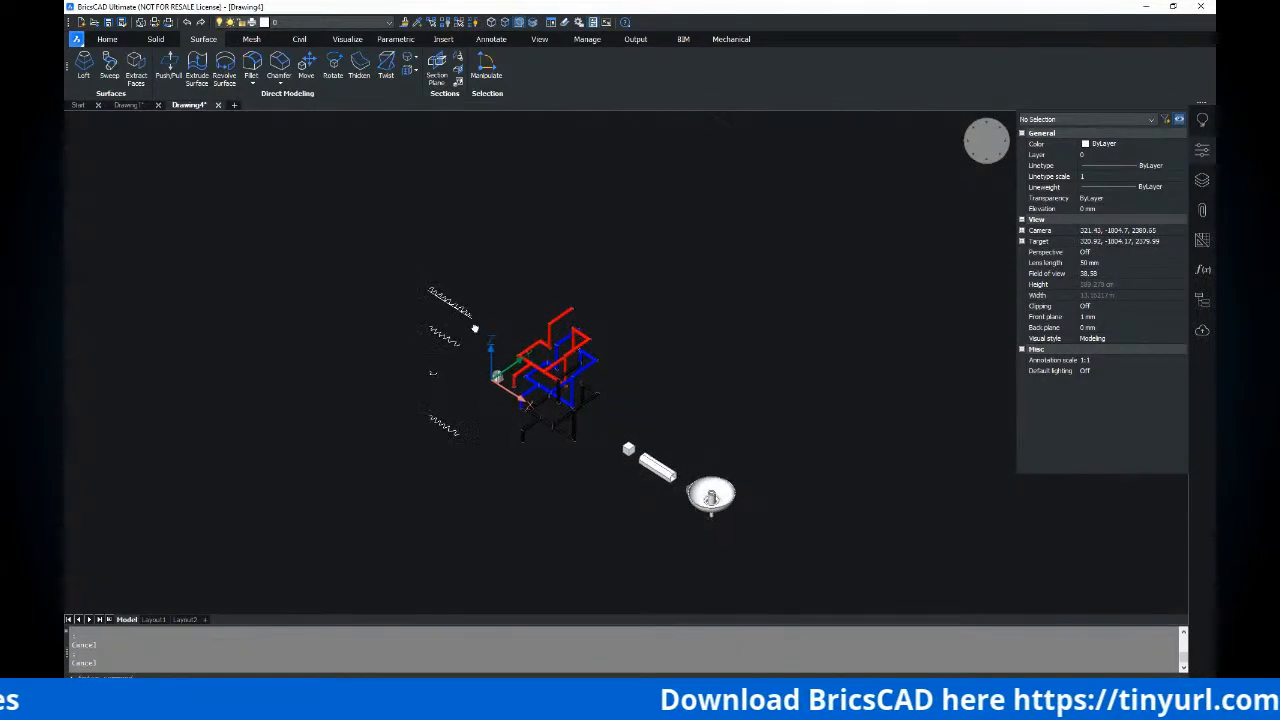
{"action": "scroll", "coordinate": [465, 347], "scroll_direction": "up", "scroll_amount": 3}
{"action": "middle_click_drag", "start_coordinate": [527, 383], "coordinate": [490, 372], "text": "shift"}
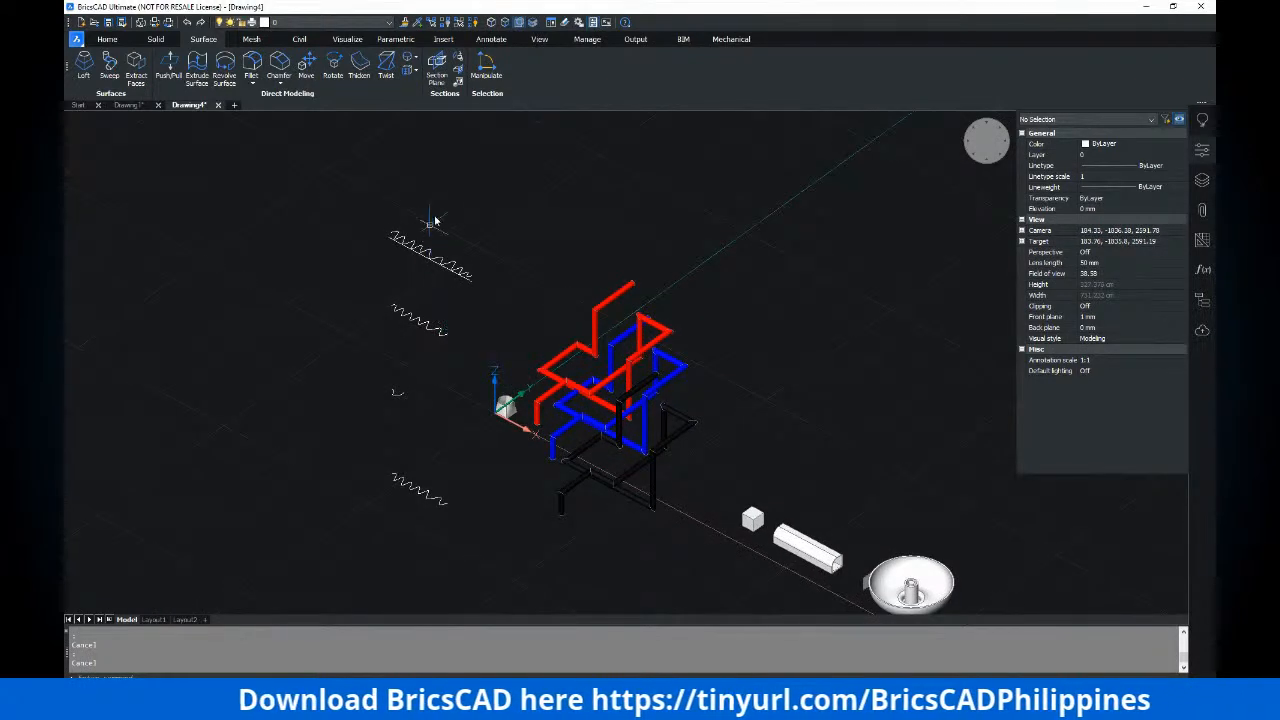
{"action": "left_click", "coordinate": [443, 180]}
{"action": "middle_click_drag", "start_coordinate": [451, 249], "coordinate": [416, 256], "text": "shift"}
{"action": "key", "text": "Escape"}
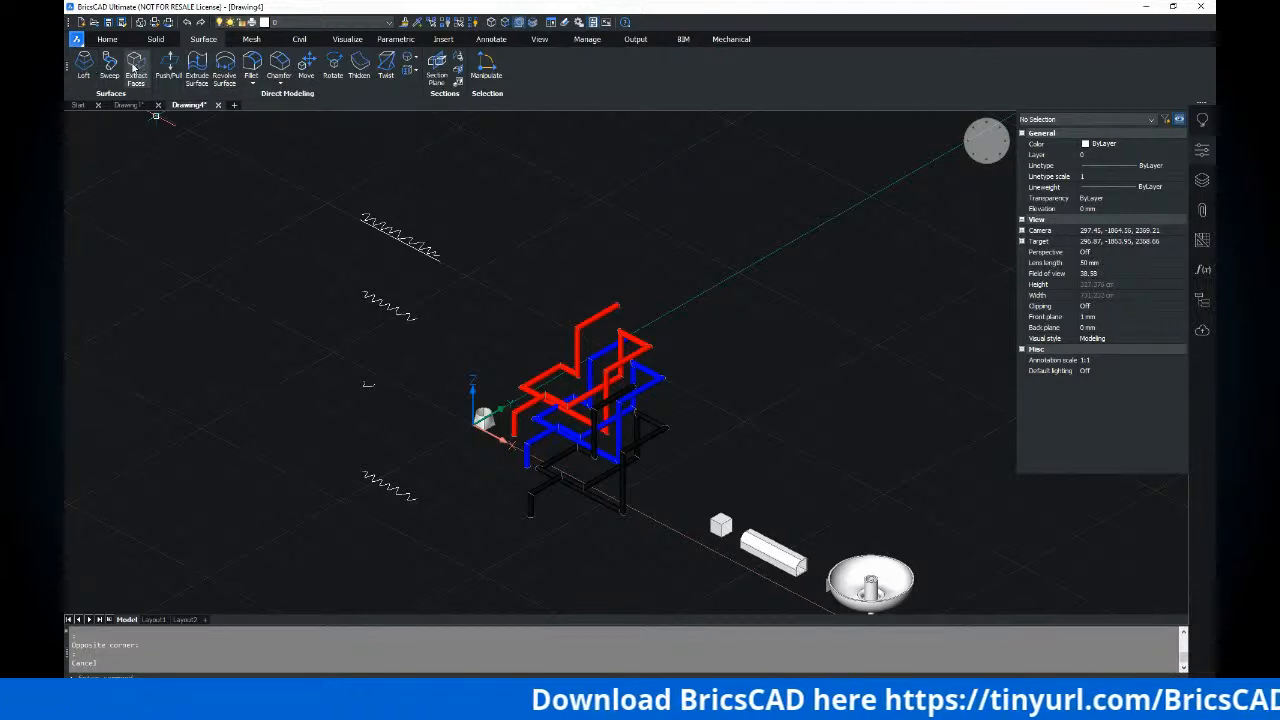
{"action": "left_click", "coordinate": [84, 66]}
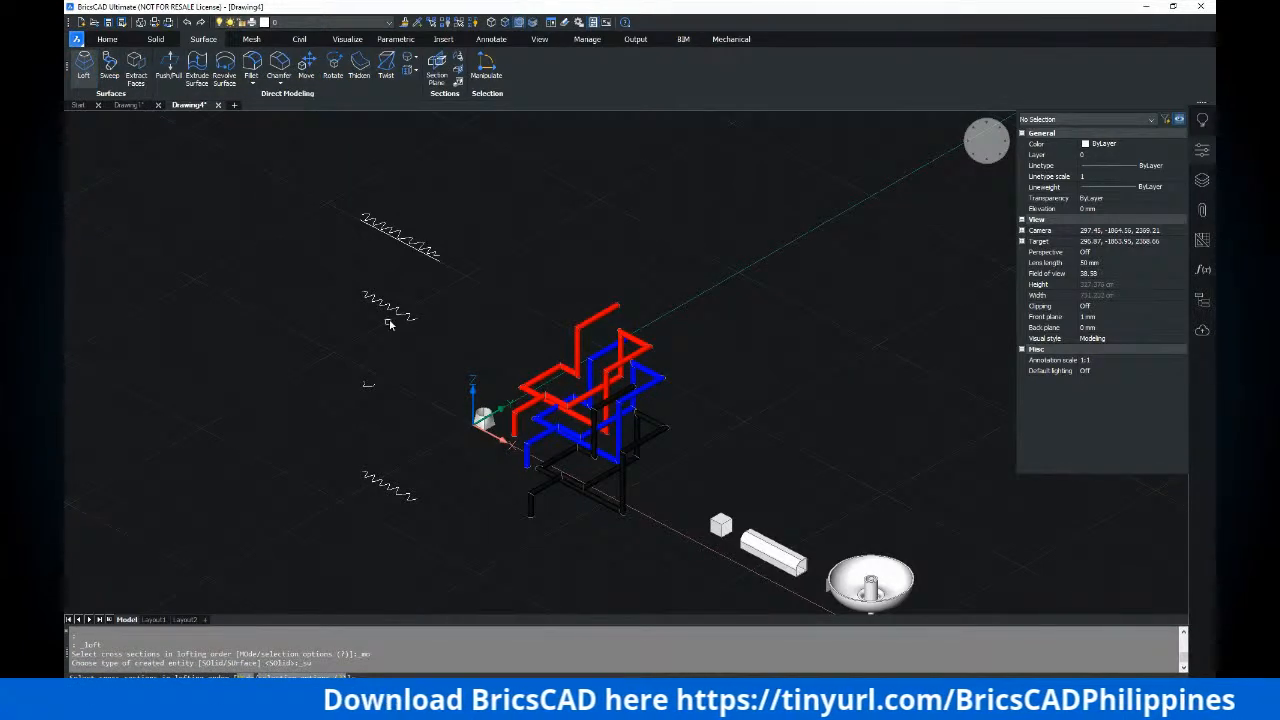
{"action": "left_click", "coordinate": [396, 314]}
{"action": "left_click", "coordinate": [371, 385]}
{"action": "left_click", "coordinate": [366, 389]}
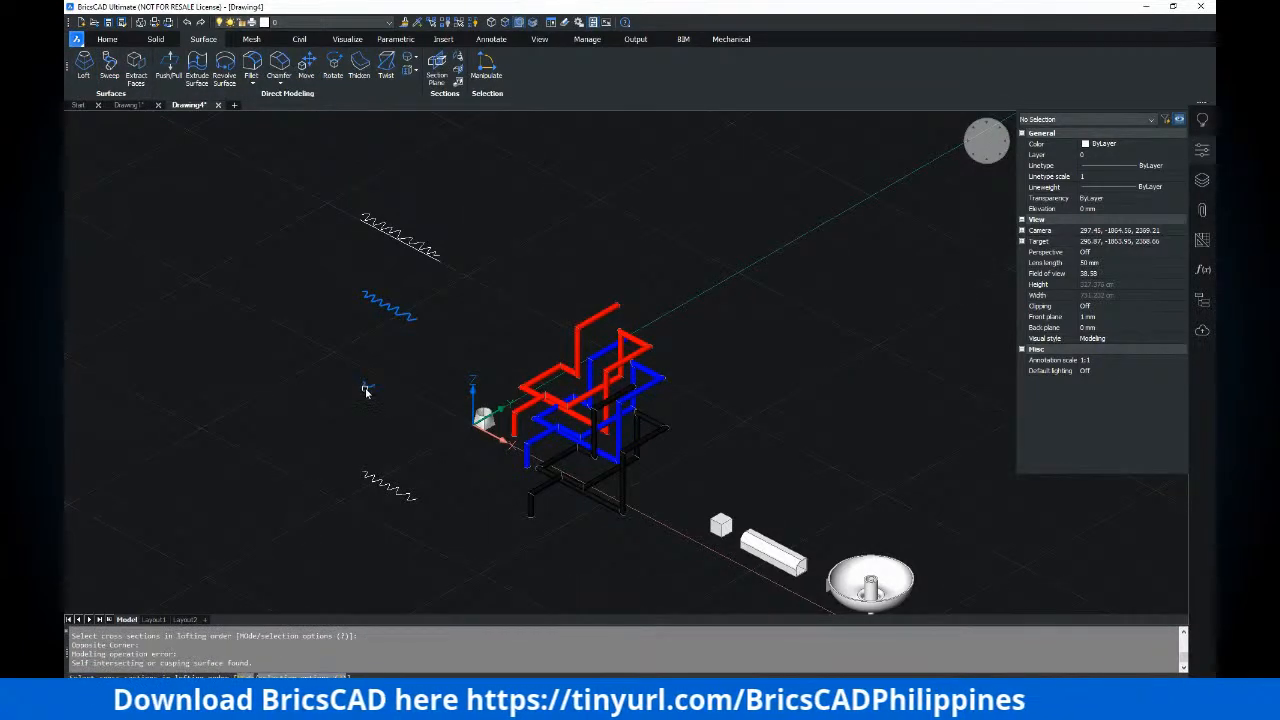
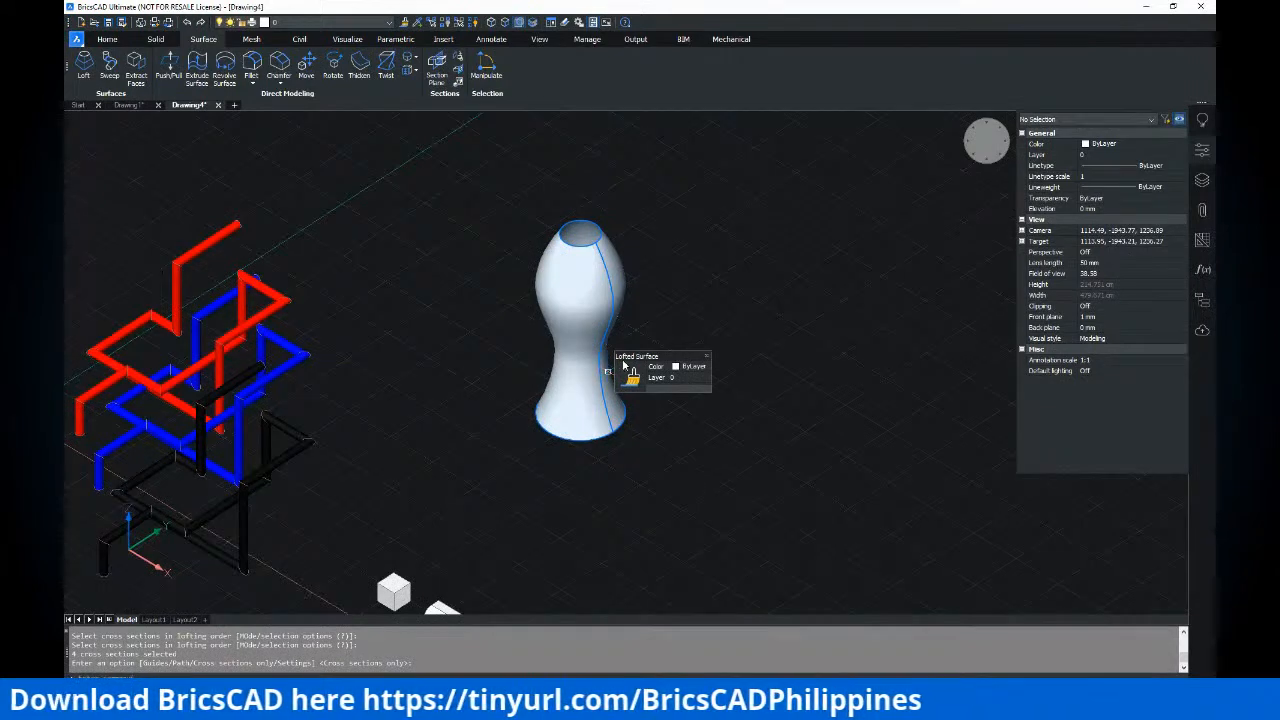
Examine the vase-shaped lofted surface and compare it with the stacked open wavy curves
{"action": "mouse_move", "coordinate": [506, 366]}
{"action": "middle_mouse_down", "text": "shift"}
{"action": "mouse_move", "coordinate": [523, 380]}
{"action": "mouse_move", "coordinate": [534, 360]}
{"action": "mouse_move", "coordinate": [509, 341]}
{"action": "middle_mouse_up", "text": "shift"}
{"action": "scroll", "coordinate": [523, 380], "scroll_direction": "down", "scroll_amount": 1}
{"action": "mouse_move", "coordinate": [430, 342]}
{"action": "middle_mouse_down", "text": "shift"}
{"action": "mouse_move", "coordinate": [597, 330]}
{"action": "mouse_move", "coordinate": [372, 360]}
{"action": "middle_mouse_up", "text": "shift"}
{"action": "mouse_move", "coordinate": [372, 360]}
{"action": "middle_mouse_down"}
{"action": "mouse_move", "coordinate": [517, 366]}
{"action": "mouse_move", "coordinate": [472, 334]}
{"action": "middle_mouse_up"}
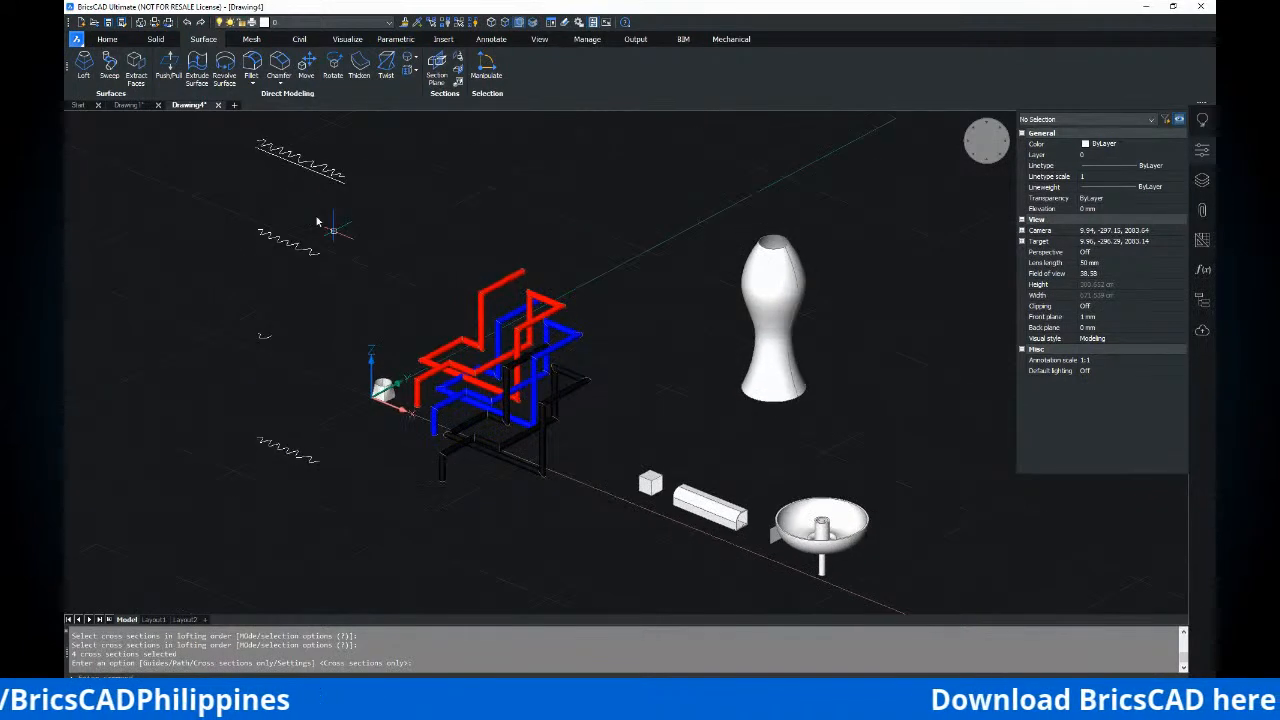
{"action": "left_click", "coordinate": [299, 141]}
{"action": "left_click", "coordinate": [221, 463]}
{"action": "middle_click_drag", "start_coordinate": [356, 427], "coordinate": [251, 429]}
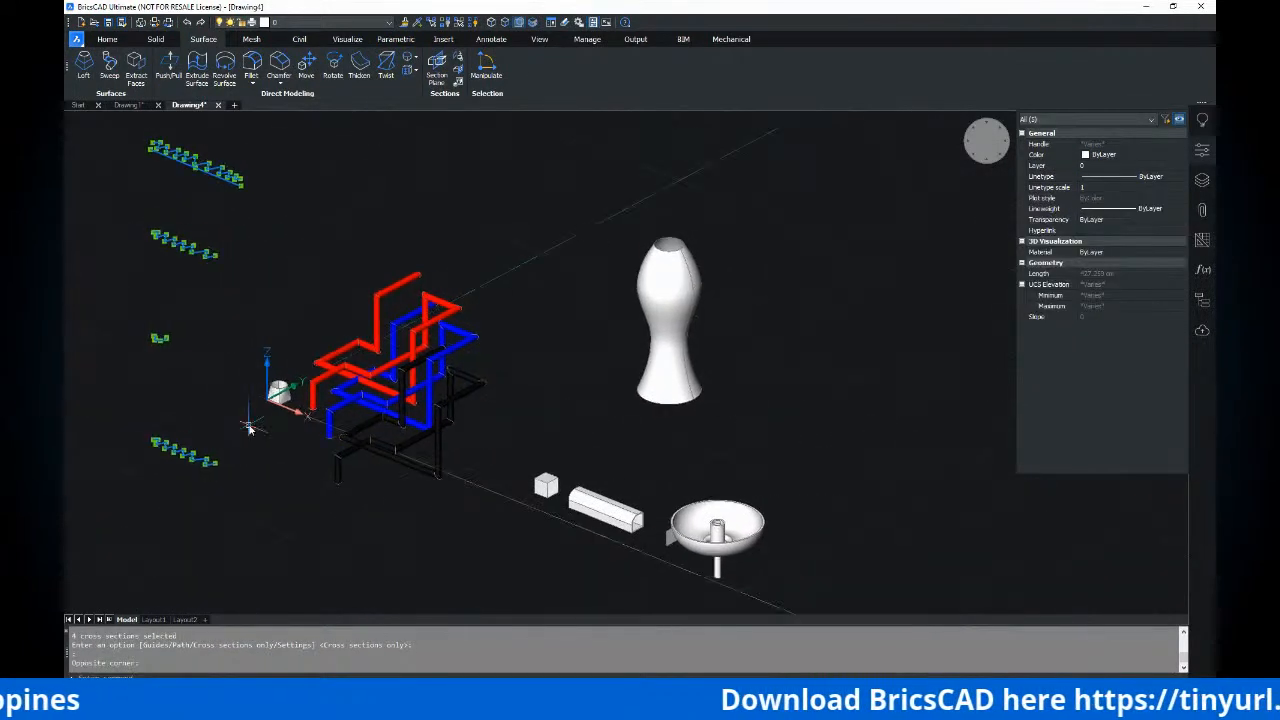
{"action": "middle_click_drag", "start_coordinate": [169, 221], "coordinate": [139, 245]}
{"action": "key", "text": "Escape"}
{"action": "key", "text": "Escape"}
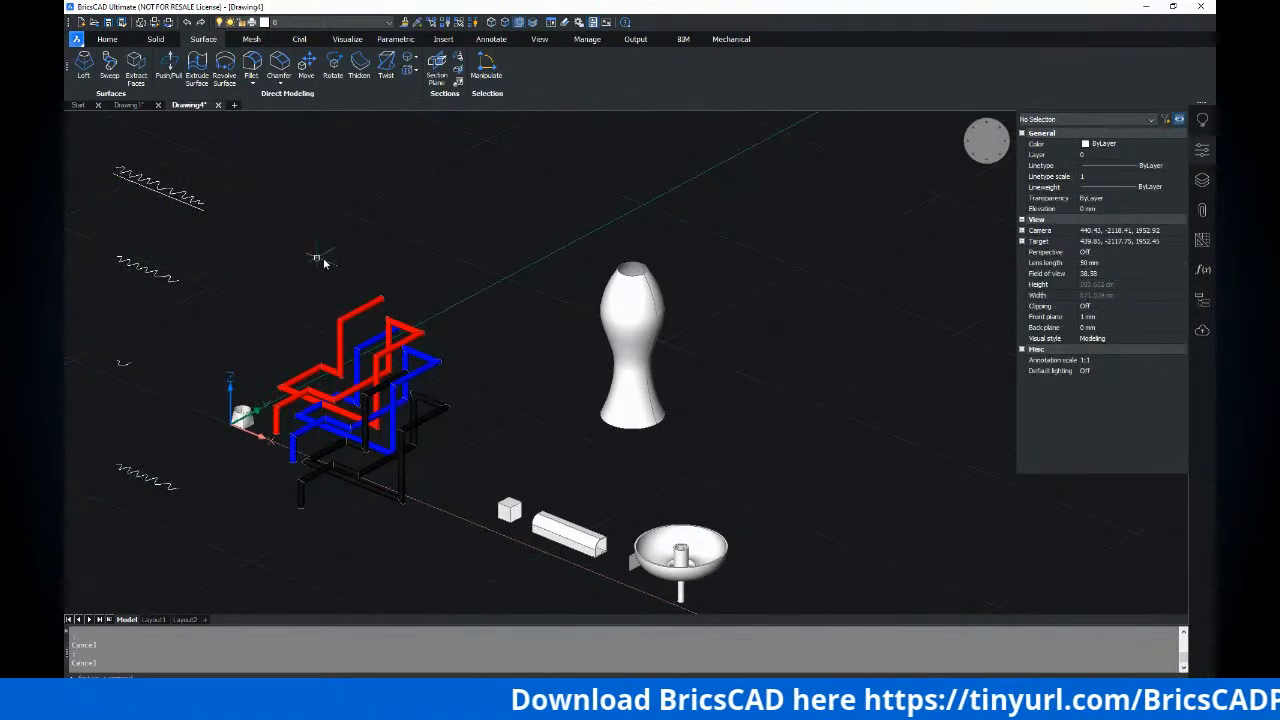
{"action": "middle_click_drag", "start_coordinate": [346, 292], "coordinate": [254, 222]}
{"action": "middle_click_drag", "start_coordinate": [357, 263], "coordinate": [335, 254]}
{"action": "middle_click_drag", "start_coordinate": [392, 285], "coordinate": [334, 263]}
{"action": "middle_click_drag", "start_coordinate": [452, 328], "coordinate": [396, 309]}
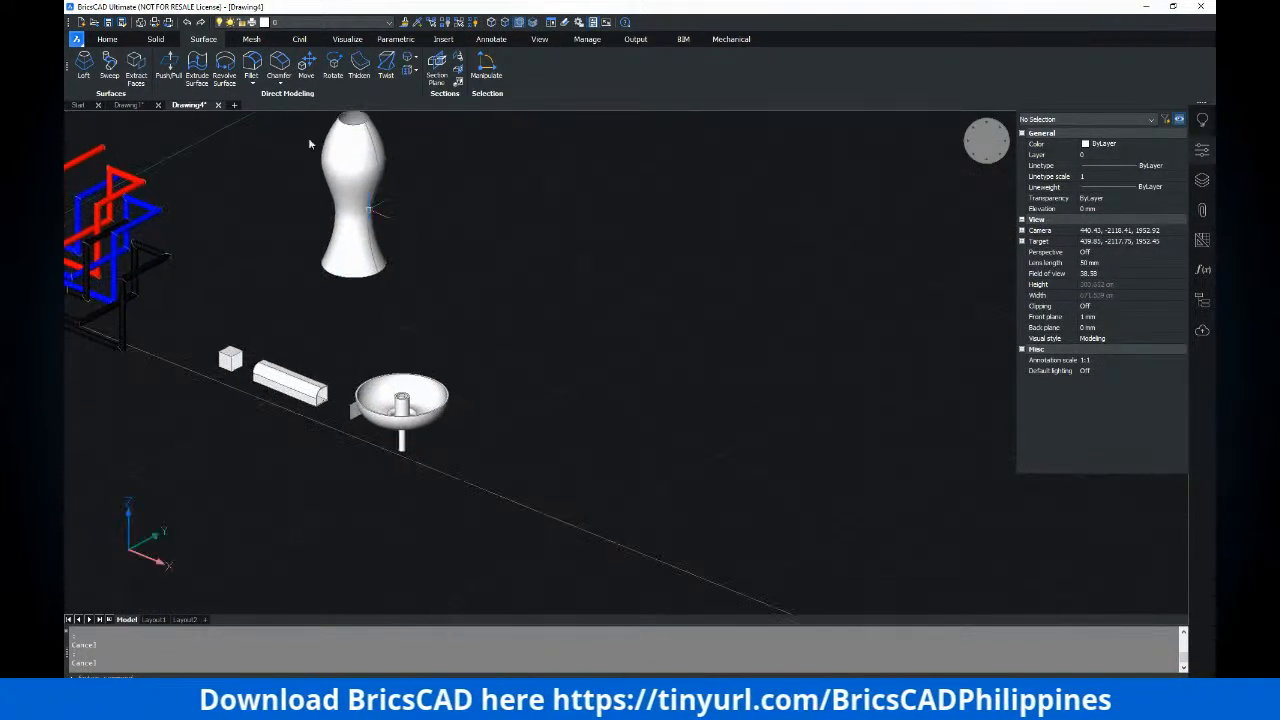
{"action": "left_click", "coordinate": [251, 39]}
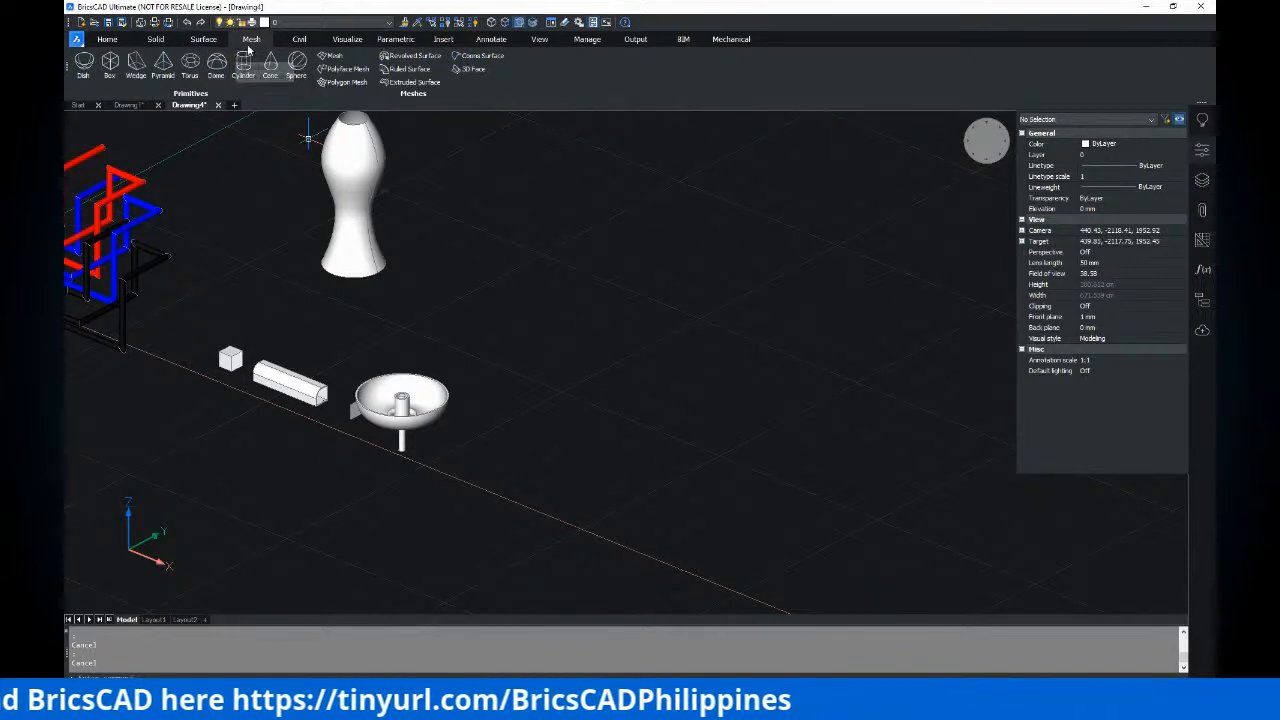
{"action": "middle_click_drag", "start_coordinate": [482, 260], "coordinate": [423, 294]}
{"action": "scroll", "coordinate": [380, 268], "scroll_direction": "up", "scroll_amount": 2}
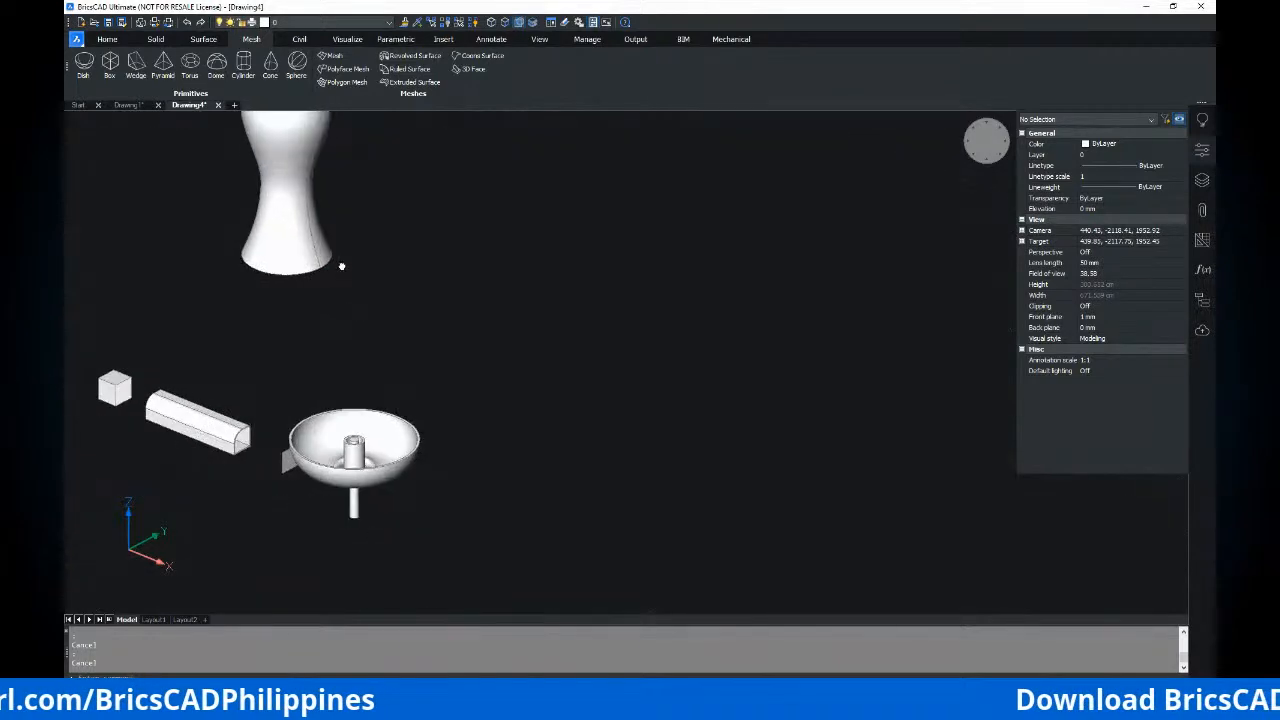
{"action": "middle_click_drag", "start_coordinate": [228, 144], "coordinate": [412, 204]}
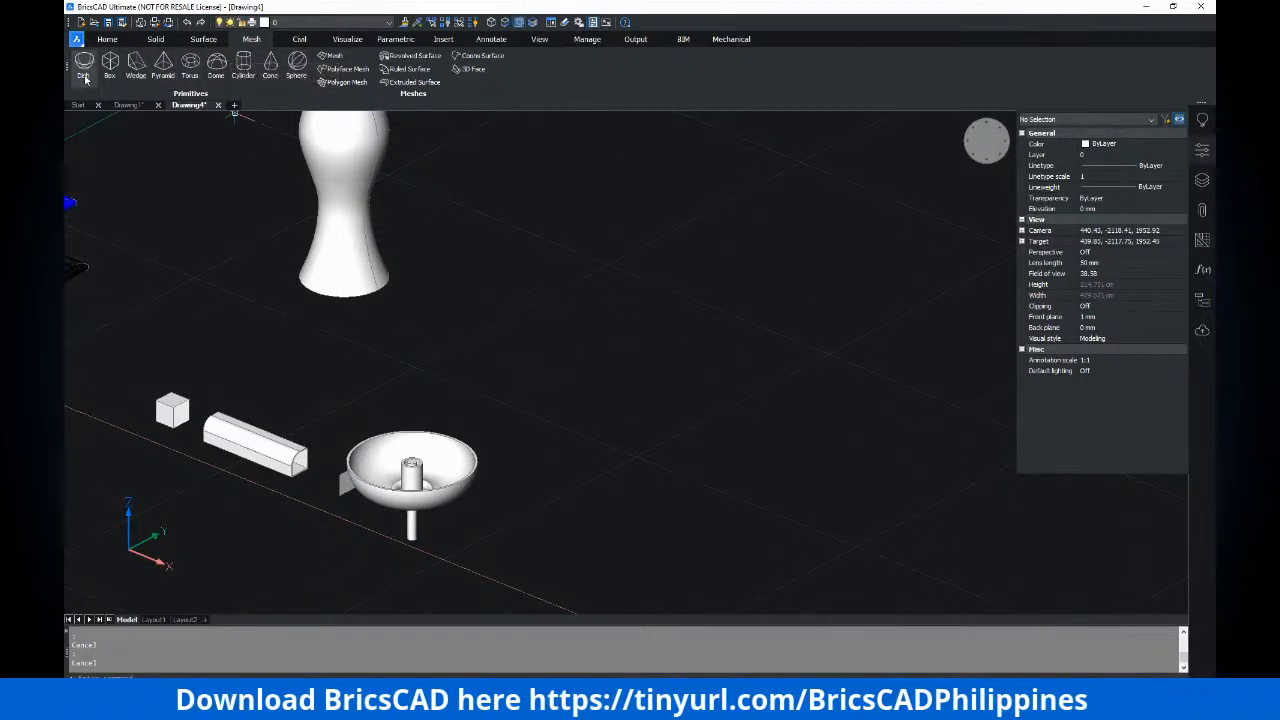
{"action": "mouse_move", "coordinate": [344, 128]}
{"action": "middle_mouse_down"}
{"action": "mouse_move", "coordinate": [360, 218]}
{"action": "mouse_move", "coordinate": [366, 179]}
{"action": "middle_mouse_up"}
{"action": "middle_click_drag", "start_coordinate": [212, 152], "coordinate": [181, 129]}
{"action": "mouse_move", "coordinate": [258, 179]}
{"action": "middle_mouse_down"}
{"action": "mouse_move", "coordinate": [192, 119]}
{"action": "mouse_move", "coordinate": [227, 143]}
{"action": "middle_mouse_up"}
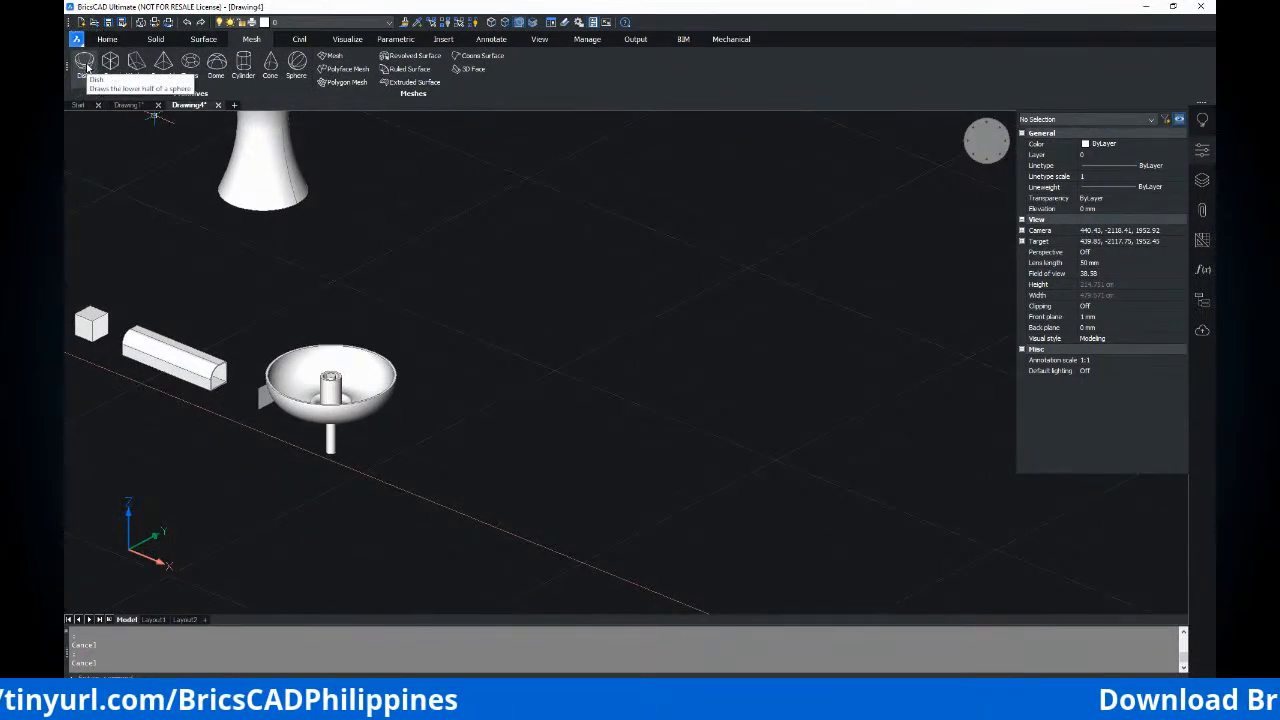
{"action": "left_click", "coordinate": [155, 39]}
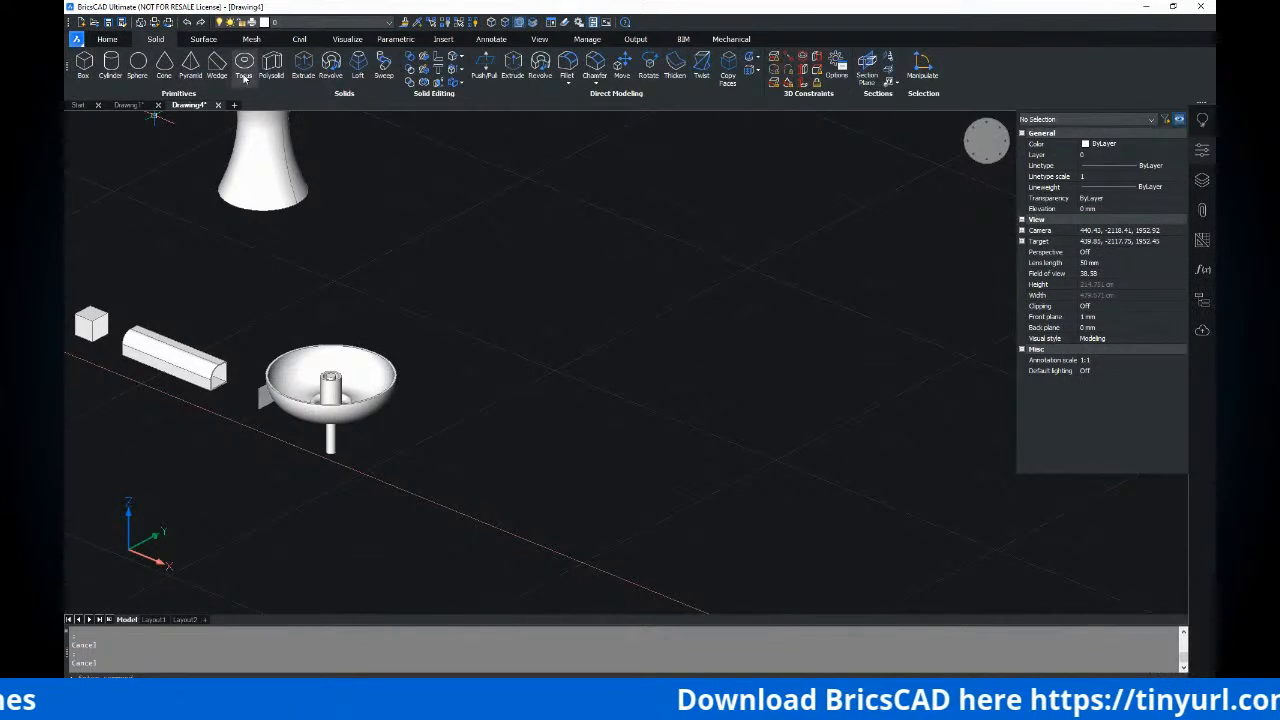
{"action": "left_click", "coordinate": [203, 39]}
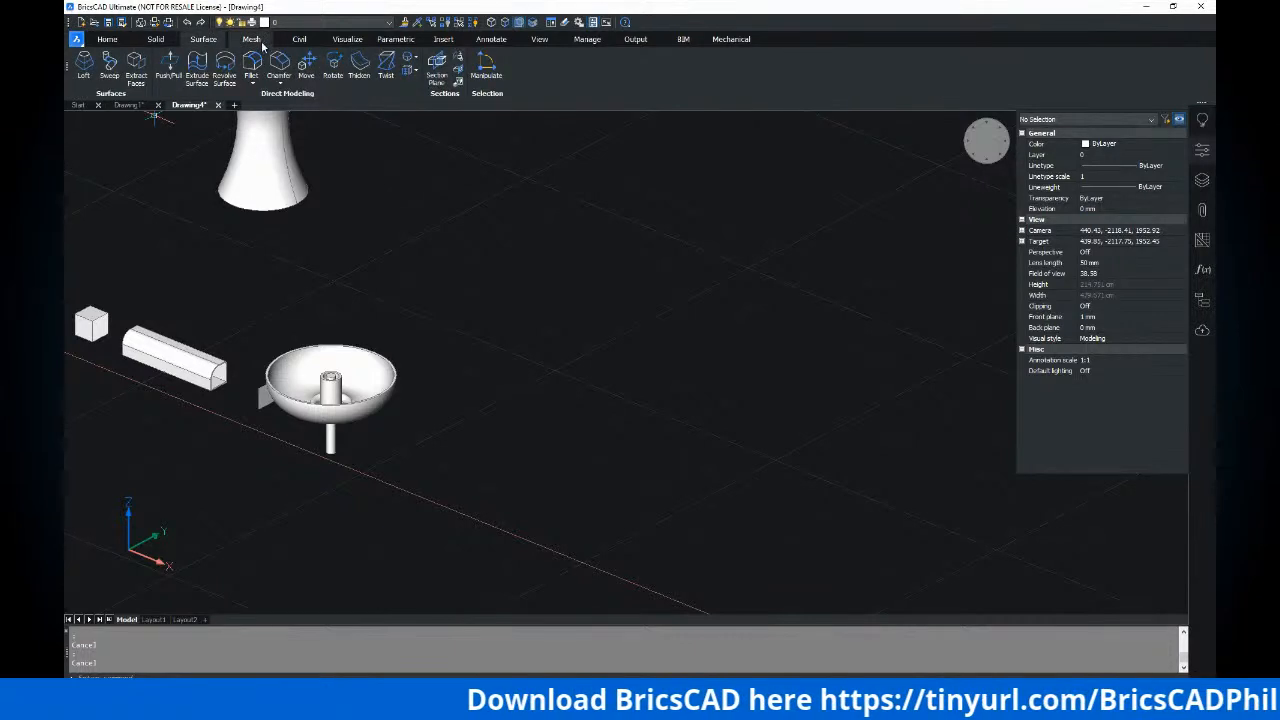
Create a mesh dish of about 500 mm radius beyond the revolved bowl, with 16 segments around and 8 top-to-bottom segments
{"action": "left_click", "coordinate": [251, 39]}
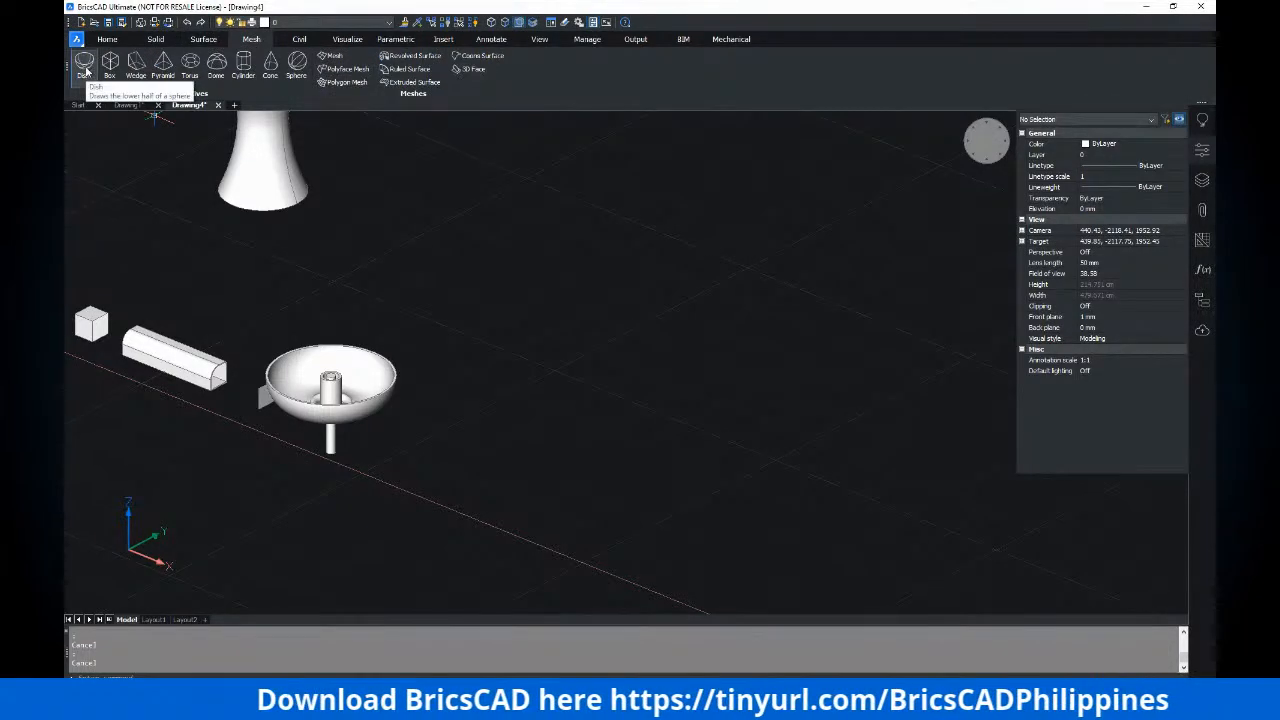
{"action": "left_click", "coordinate": [85, 68]}
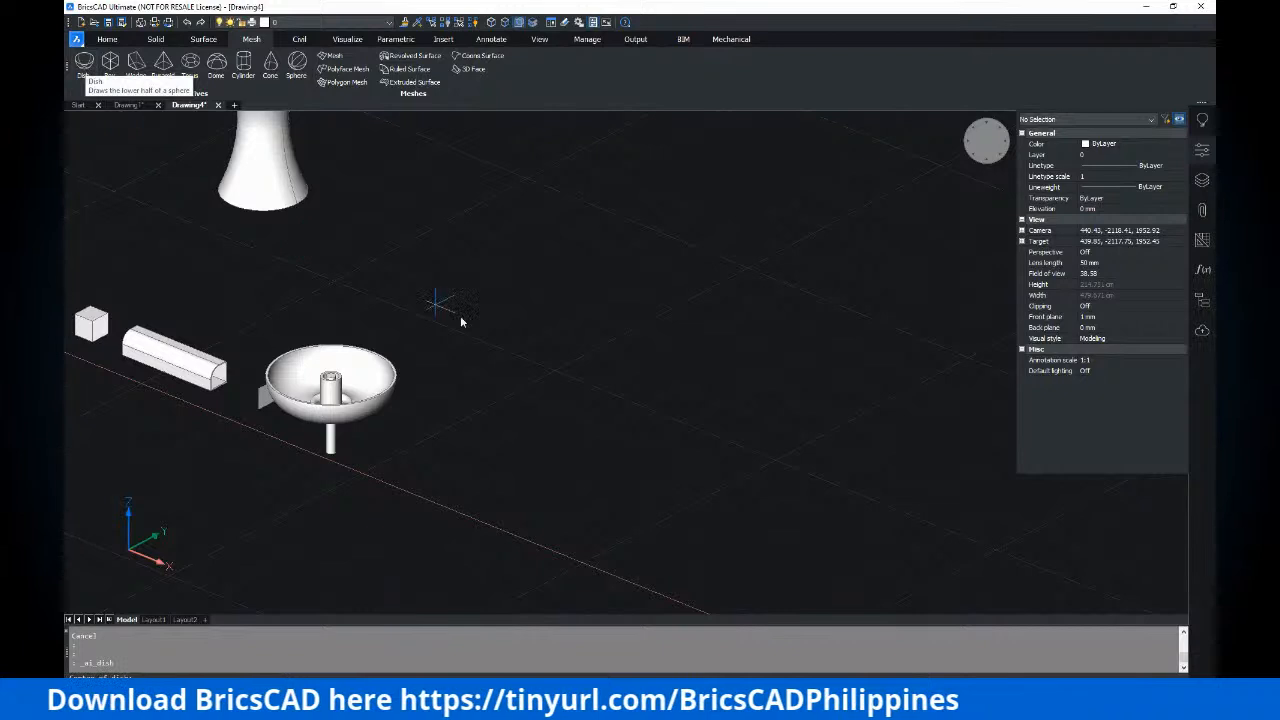
{"action": "middle_click_drag", "start_coordinate": [492, 375], "coordinate": [431, 303]}
{"action": "left_click", "coordinate": [508, 407]}
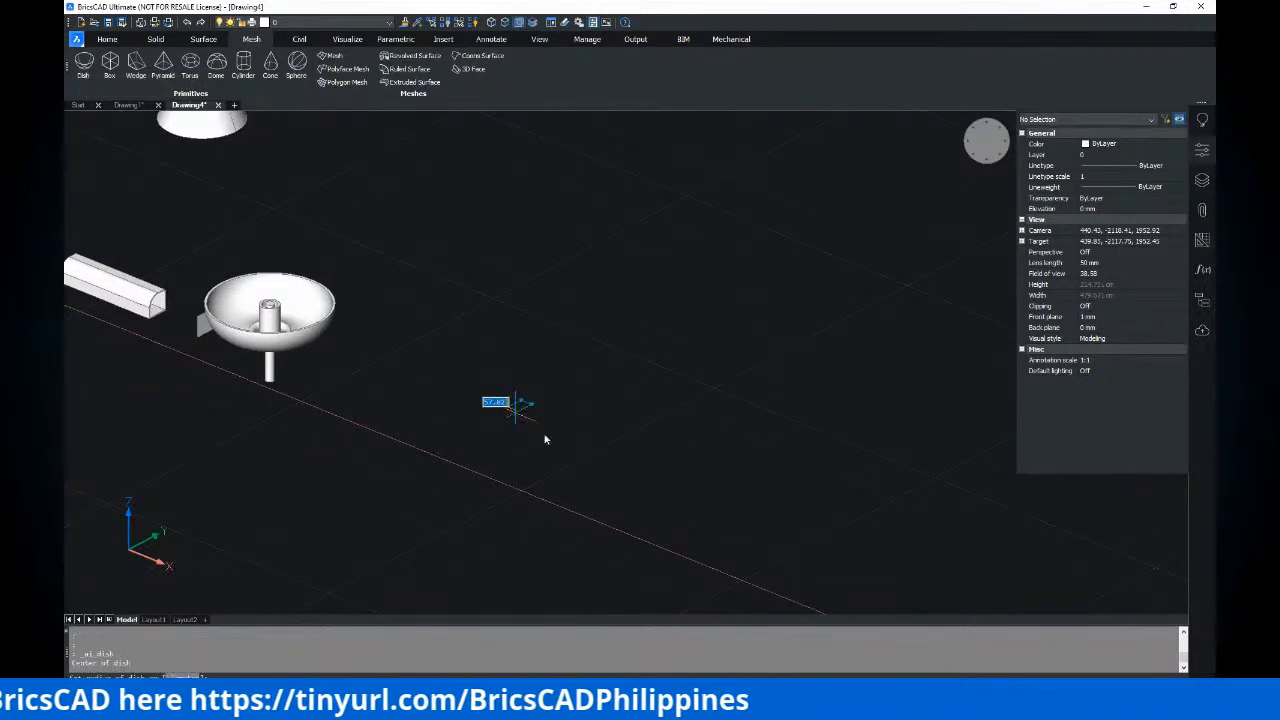
{"action": "scroll", "coordinate": [572, 440], "scroll_direction": "up", "scroll_amount": 2}
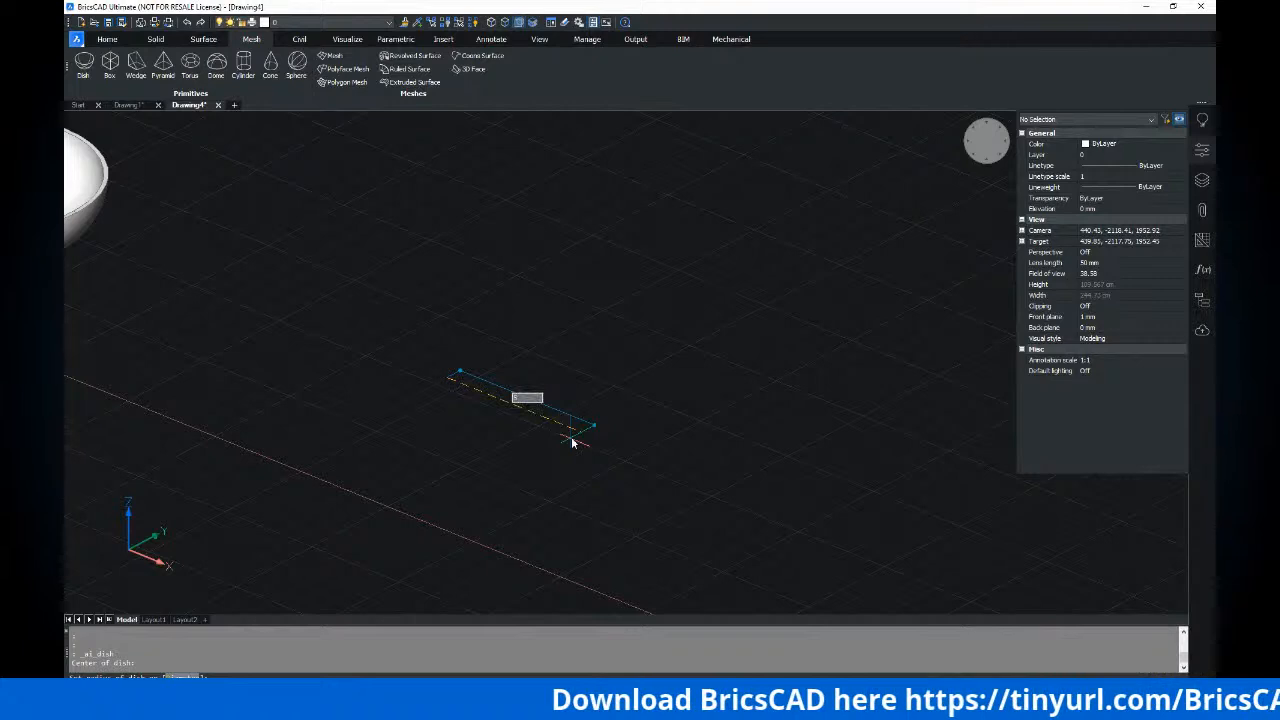
{"action": "left_click", "coordinate": [574, 441]}
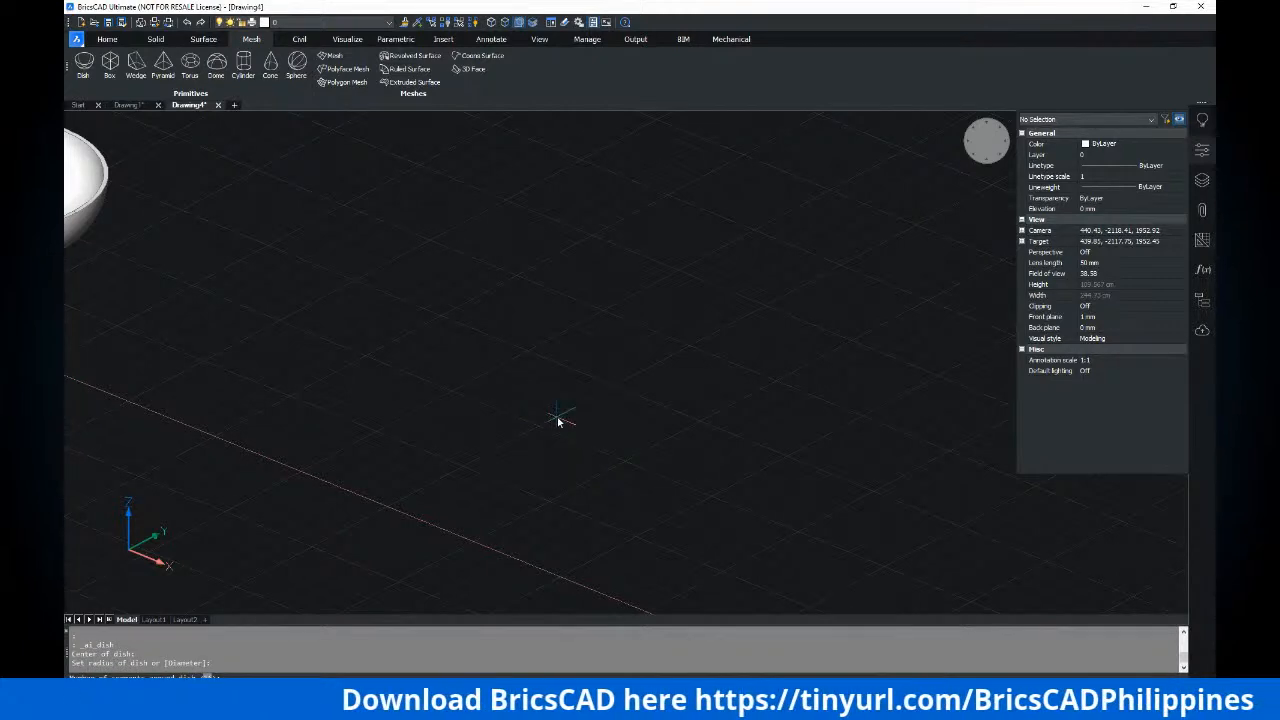
{"action": "scroll", "coordinate": [560, 415], "scroll_direction": "down", "scroll_amount": 5}
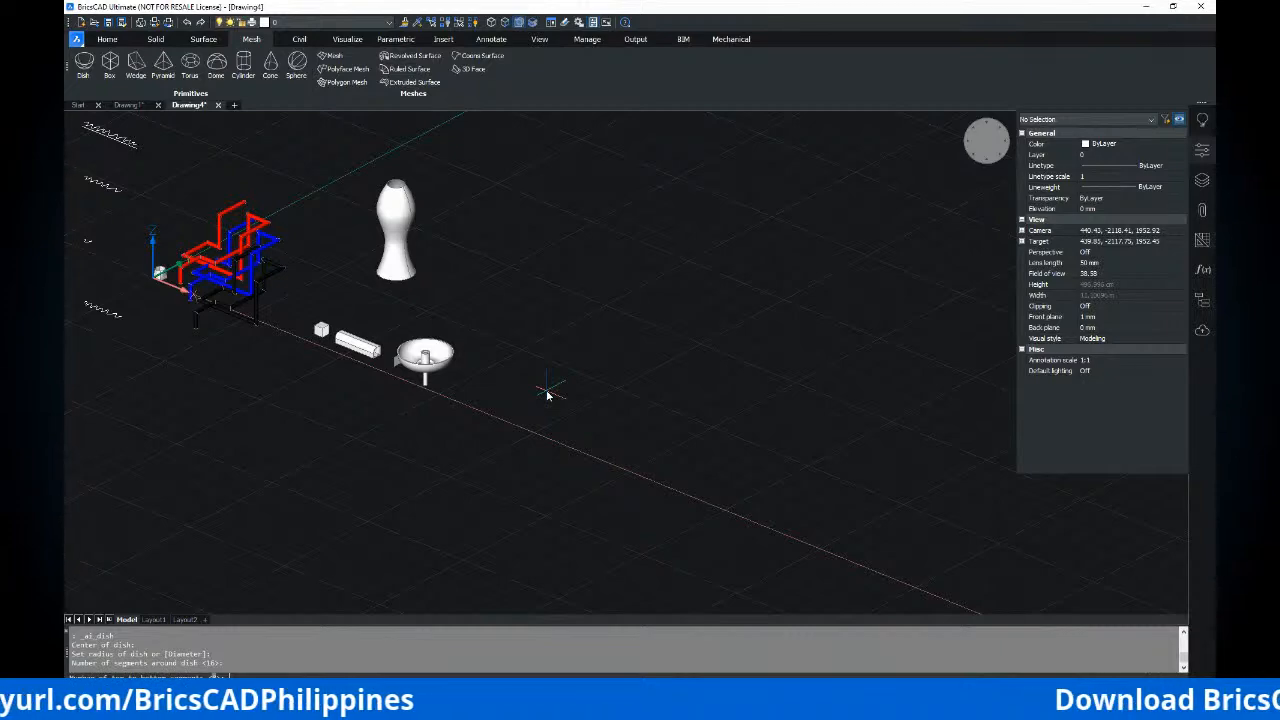
{"action": "key", "text": "Return"}
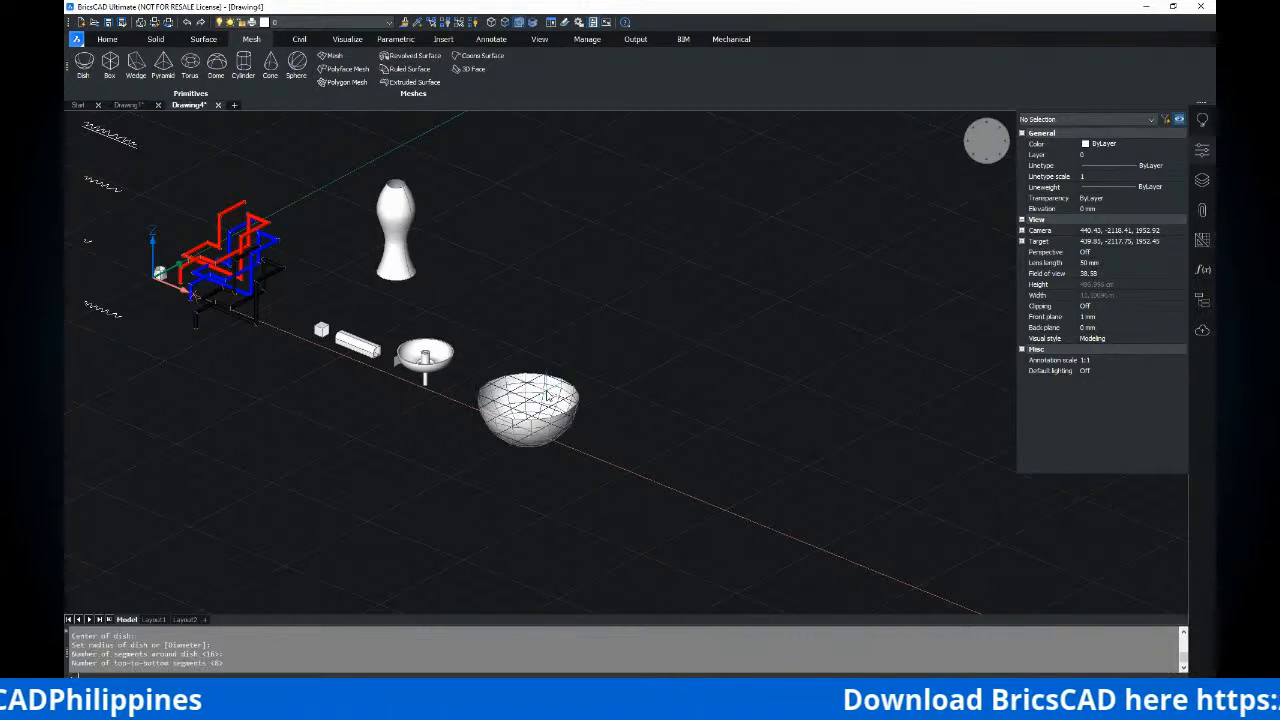
Select the mesh dish and examine its faces and vertices from several angles
{"action": "scroll", "coordinate": [620, 400], "scroll_direction": "up", "scroll_amount": 5}
{"action": "mouse_move", "coordinate": [475, 447]}
{"action": "middle_mouse_down", "text": "shift"}
{"action": "mouse_move", "coordinate": [600, 380]}
{"action": "mouse_move", "coordinate": [626, 331]}
{"action": "mouse_move", "coordinate": [614, 277]}
{"action": "mouse_move", "coordinate": [365, 404]}
{"action": "mouse_move", "coordinate": [423, 457]}
{"action": "mouse_move", "coordinate": [470, 470]}
{"action": "middle_mouse_up", "text": "shift"}
{"action": "middle_click_drag", "start_coordinate": [376, 368], "coordinate": [486, 370], "text": "shift"}
{"action": "left_click", "coordinate": [449, 443]}
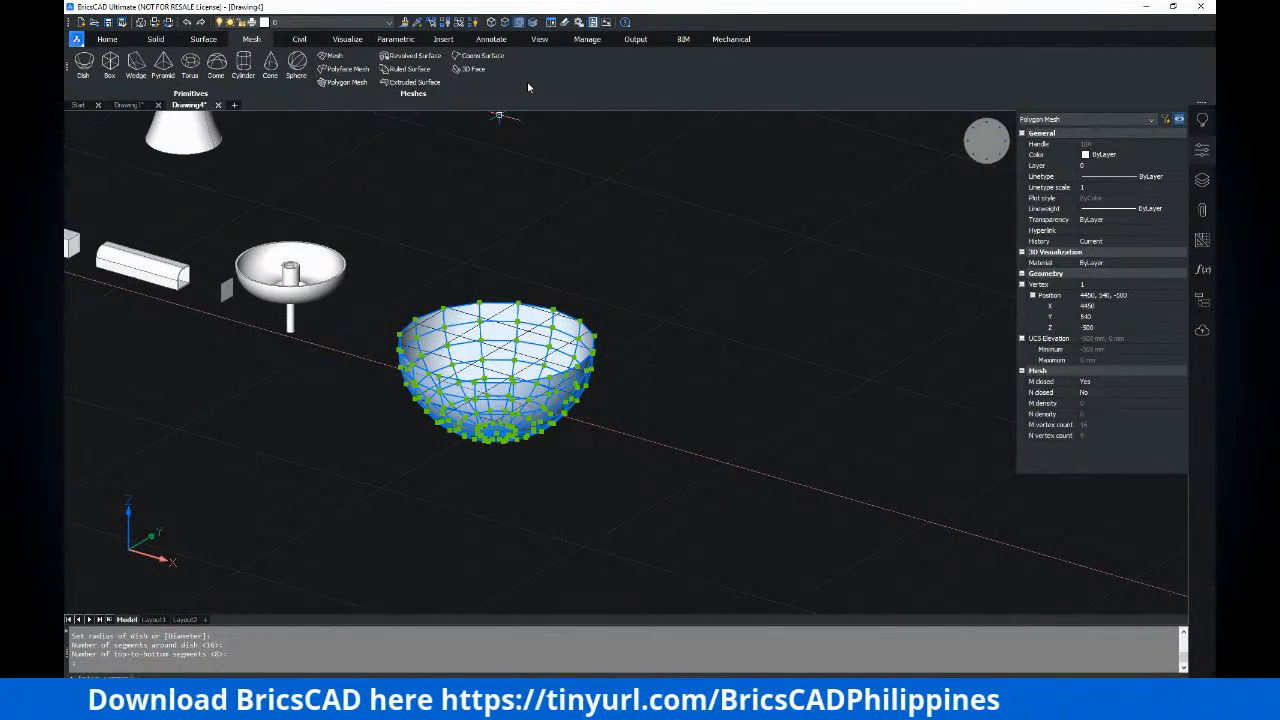
{"action": "middle_click_drag", "start_coordinate": [474, 186], "coordinate": [466, 149]}
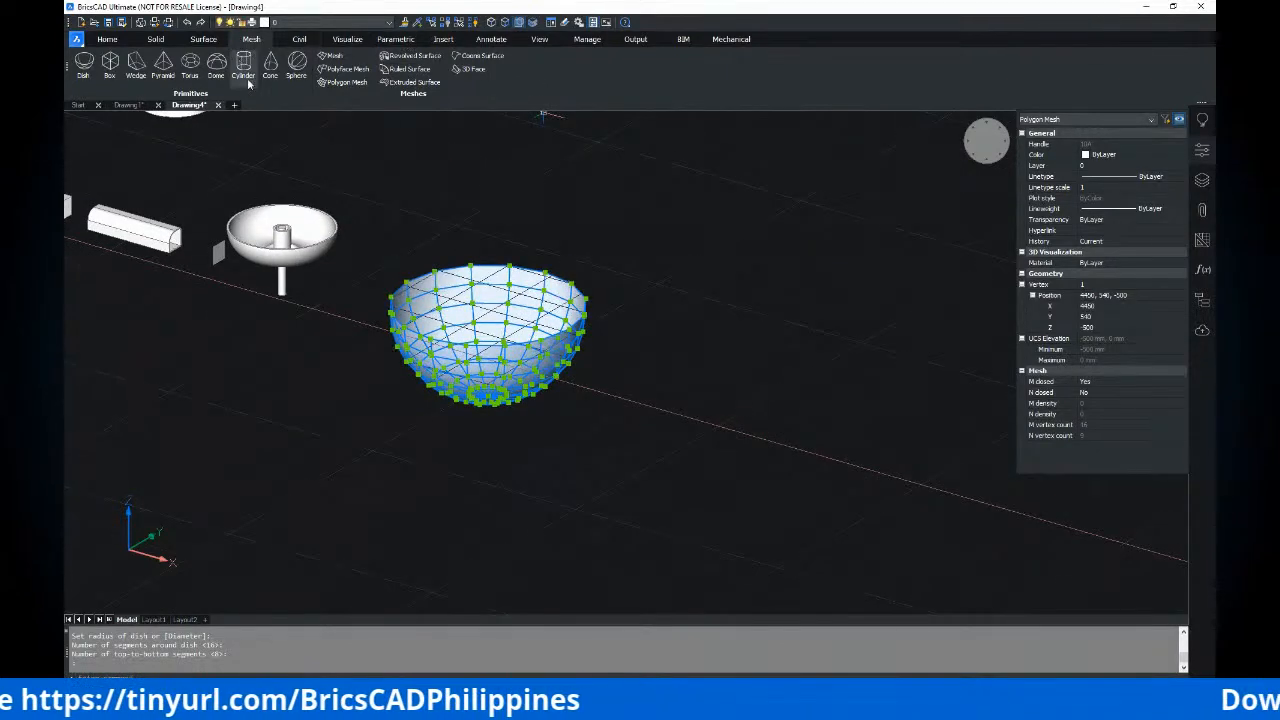
{"action": "middle_click_drag", "start_coordinate": [493, 99], "coordinate": [524, 272], "text": "shift"}
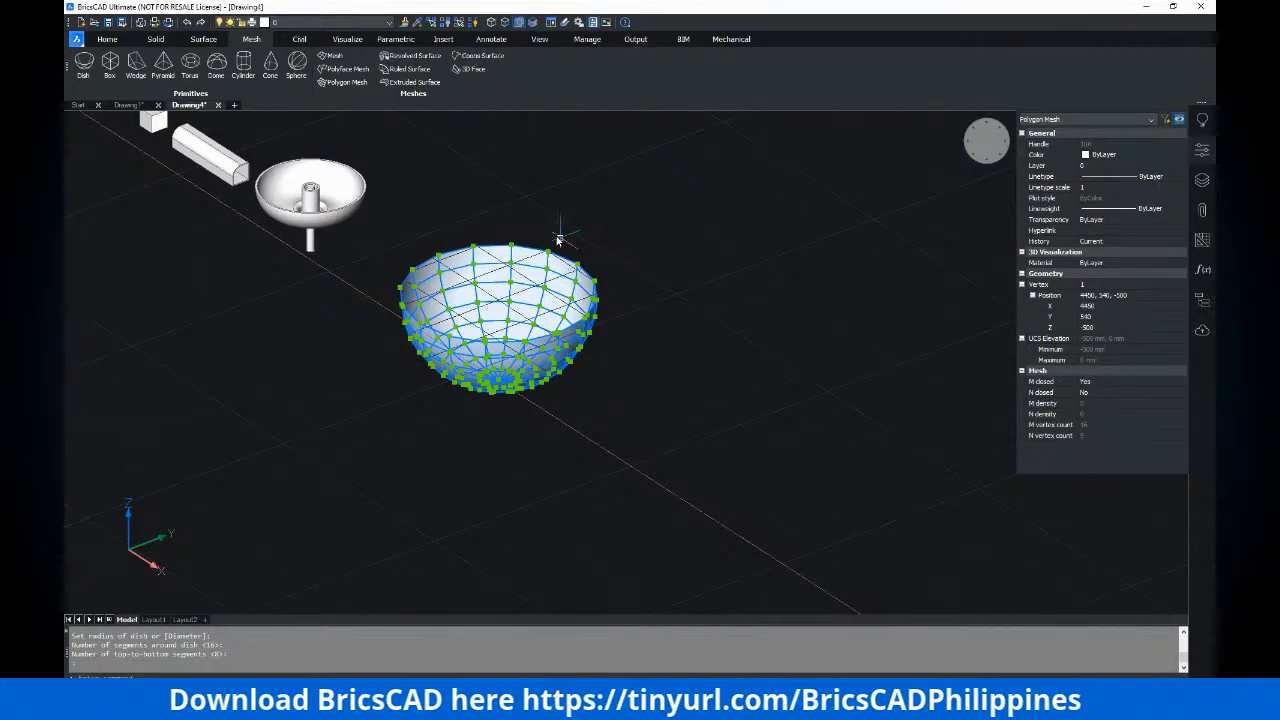
{"action": "middle_click_drag", "start_coordinate": [531, 232], "coordinate": [550, 251], "text": "shift"}
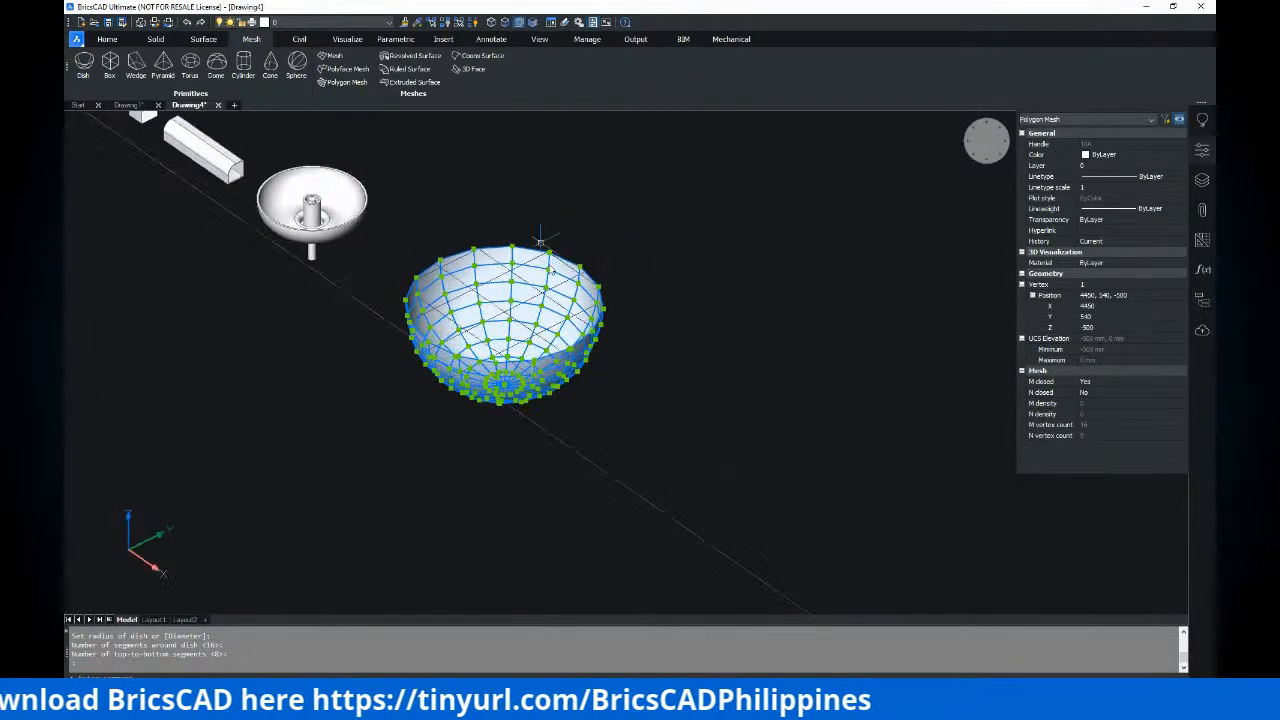
{"action": "middle_click_drag", "start_coordinate": [567, 303], "coordinate": [482, 352], "text": "shift"}
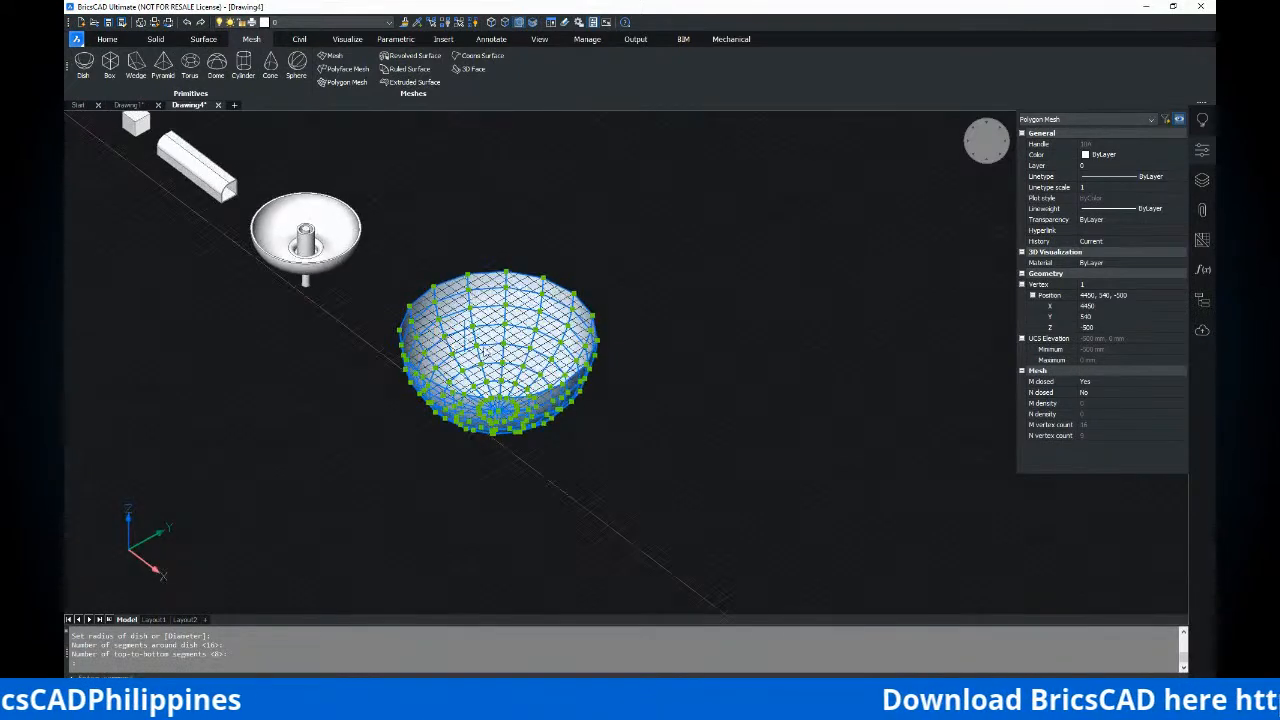
{"action": "middle_click_drag", "start_coordinate": [572, 344], "coordinate": [478, 302], "text": "shift"}
{"action": "scroll", "coordinate": [478, 302], "scroll_direction": "up", "scroll_amount": 3}
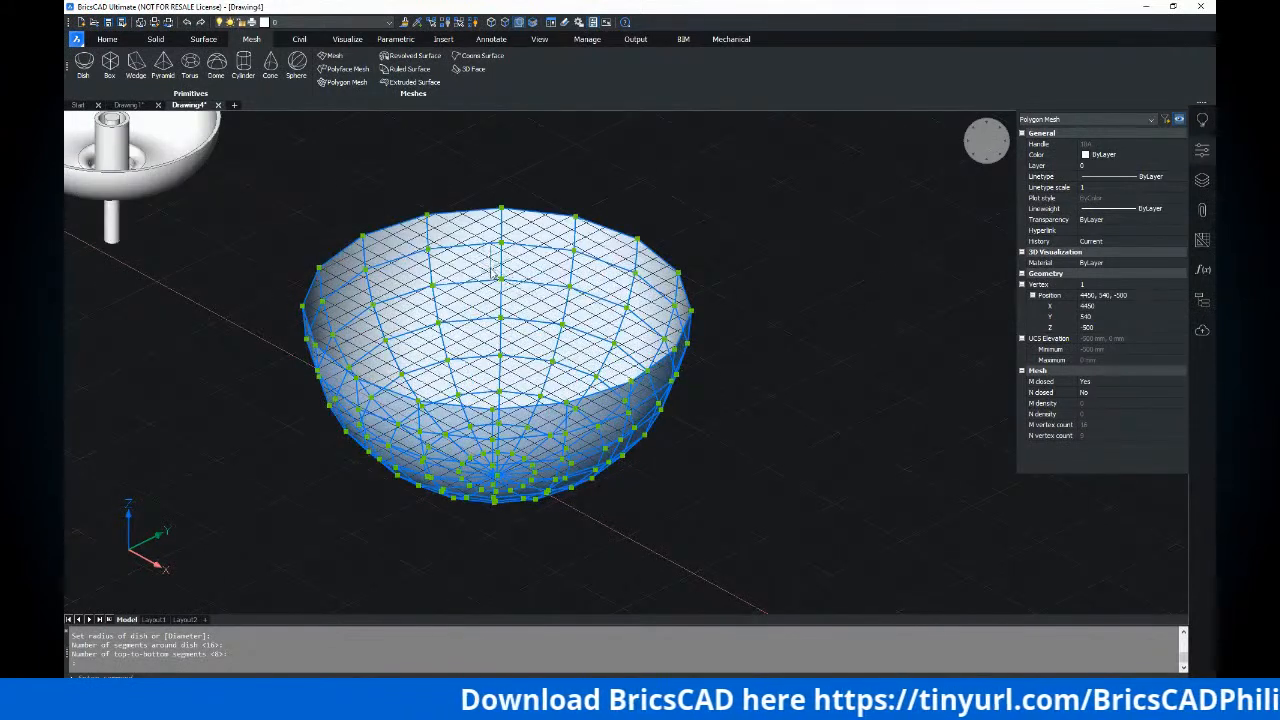
Stretch a vertex on the dish's far rim outward and upward to form a pointed spout
{"action": "scroll", "coordinate": [543, 326], "scroll_direction": "down", "scroll_amount": 2}
{"action": "middle_click_drag", "start_coordinate": [543, 326], "coordinate": [506, 305]}
{"action": "scroll", "coordinate": [520, 382], "scroll_direction": "up", "scroll_amount": 1}
{"action": "mouse_move", "coordinate": [520, 382]}
{"action": "middle_mouse_down", "text": "shift"}
{"action": "mouse_move", "coordinate": [581, 301]}
{"action": "mouse_move", "coordinate": [540, 380]}
{"action": "middle_mouse_up", "text": "shift"}
{"action": "mouse_move", "coordinate": [556, 205]}
{"action": "middle_mouse_down"}
{"action": "mouse_move", "coordinate": [580, 239]}
{"action": "mouse_move", "coordinate": [624, 247]}
{"action": "middle_mouse_up"}
{"action": "scroll", "coordinate": [580, 239], "scroll_direction": "up", "scroll_amount": 3}
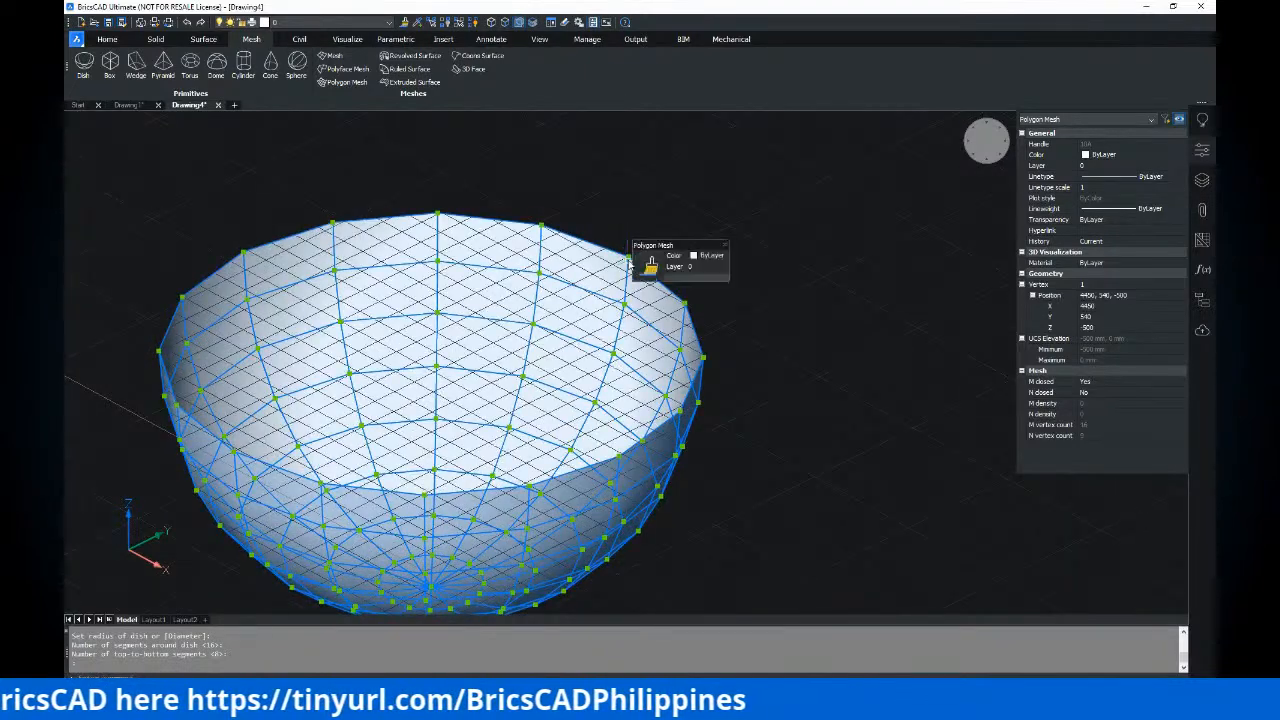
{"action": "left_click", "coordinate": [628, 257]}
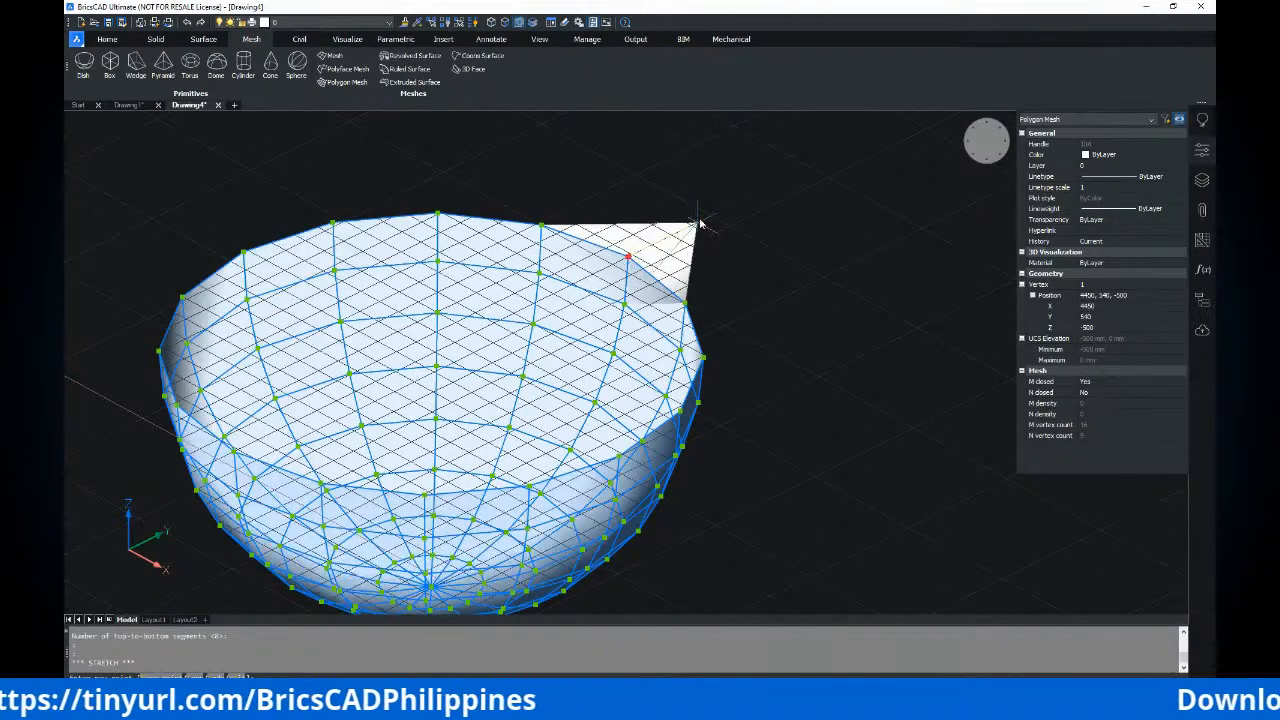
{"action": "left_click", "coordinate": [717, 210]}
{"action": "scroll", "coordinate": [658, 268], "scroll_direction": "down", "scroll_amount": 3}
Stretch a vertex on the side of the dish opposite the spout outward into a second point
{"action": "middle_click_drag", "start_coordinate": [686, 303], "coordinate": [352, 378], "text": "shift"}
{"action": "scroll", "coordinate": [429, 343], "scroll_direction": "up", "scroll_amount": 2}
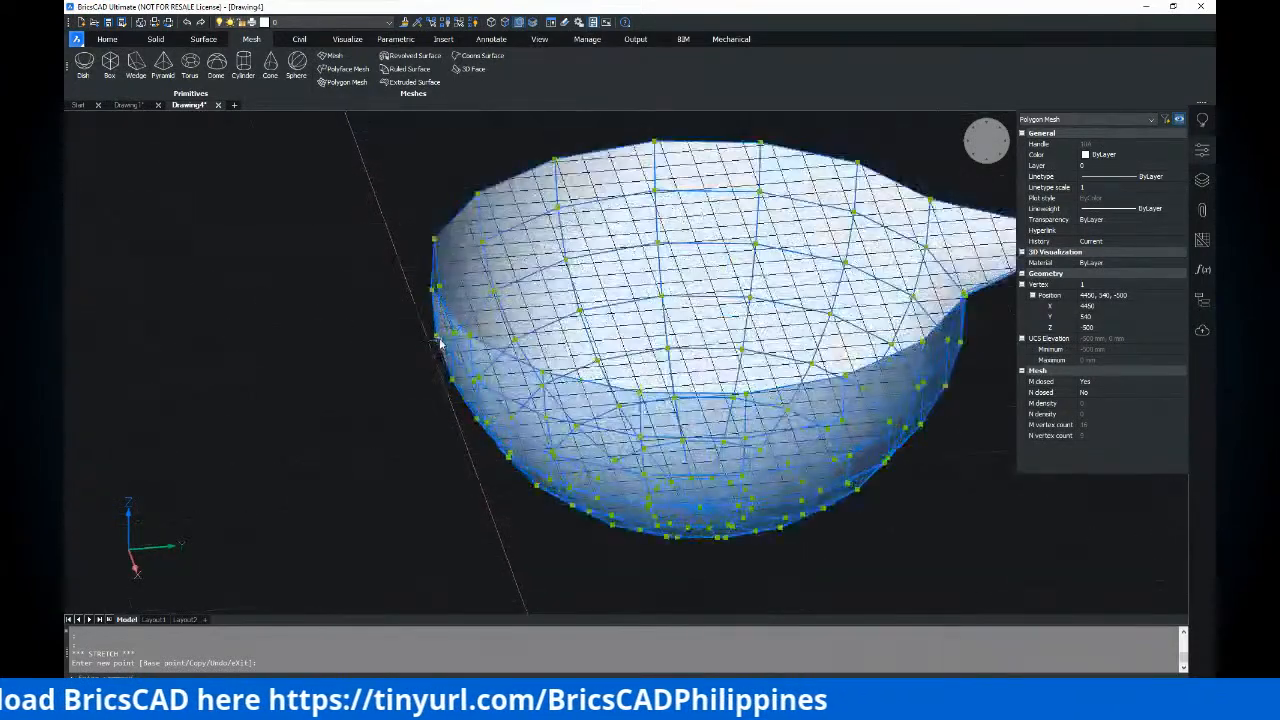
{"action": "left_click", "coordinate": [436, 335]}
{"action": "left_click", "coordinate": [350, 343]}
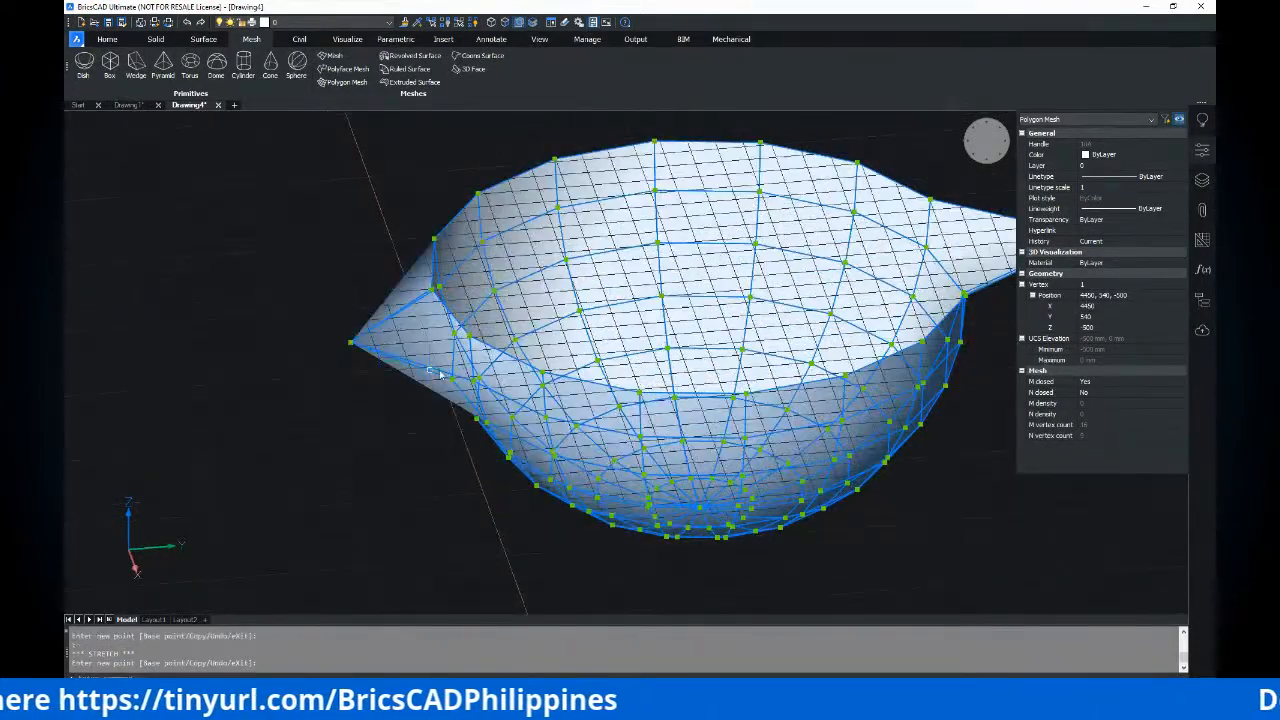
{"action": "middle_click_drag", "start_coordinate": [477, 380], "coordinate": [607, 333], "text": "shift"}
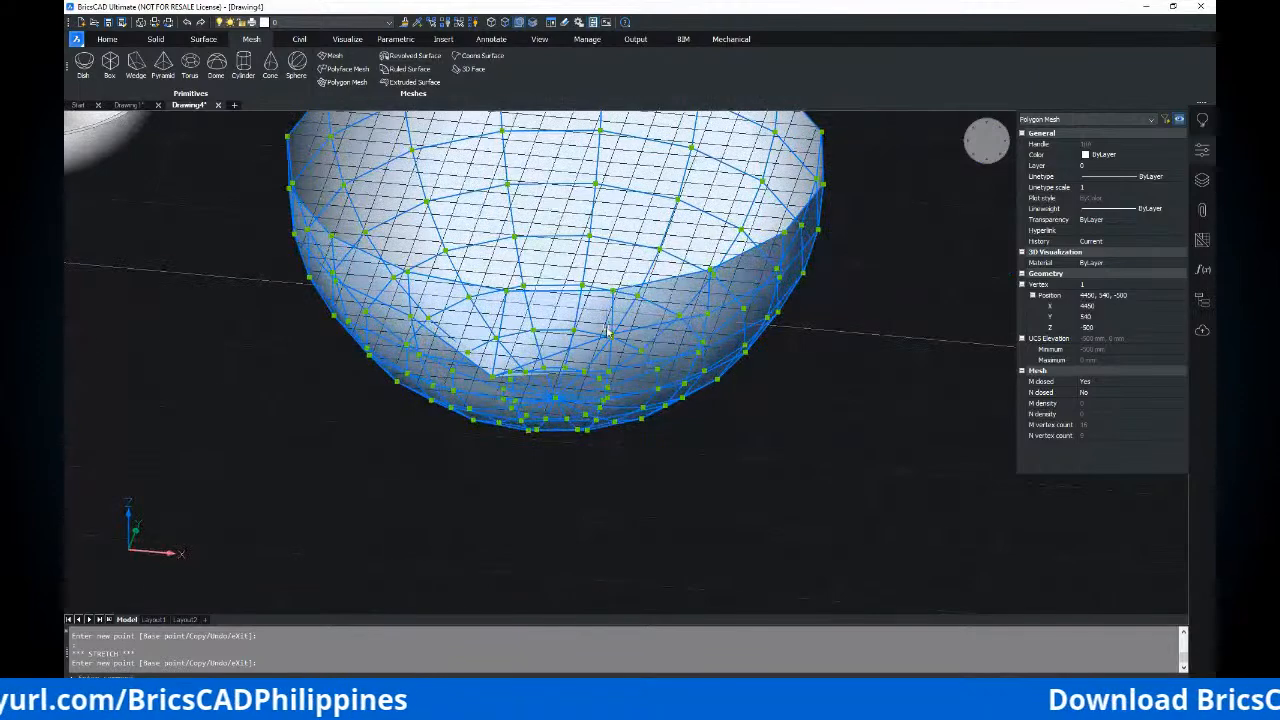
{"action": "left_click", "coordinate": [612, 335]}
{"action": "scroll", "coordinate": [643, 389], "scroll_direction": "down", "scroll_amount": 2}
{"action": "middle_click_drag", "start_coordinate": [643, 389], "coordinate": [356, 385], "text": "shift"}
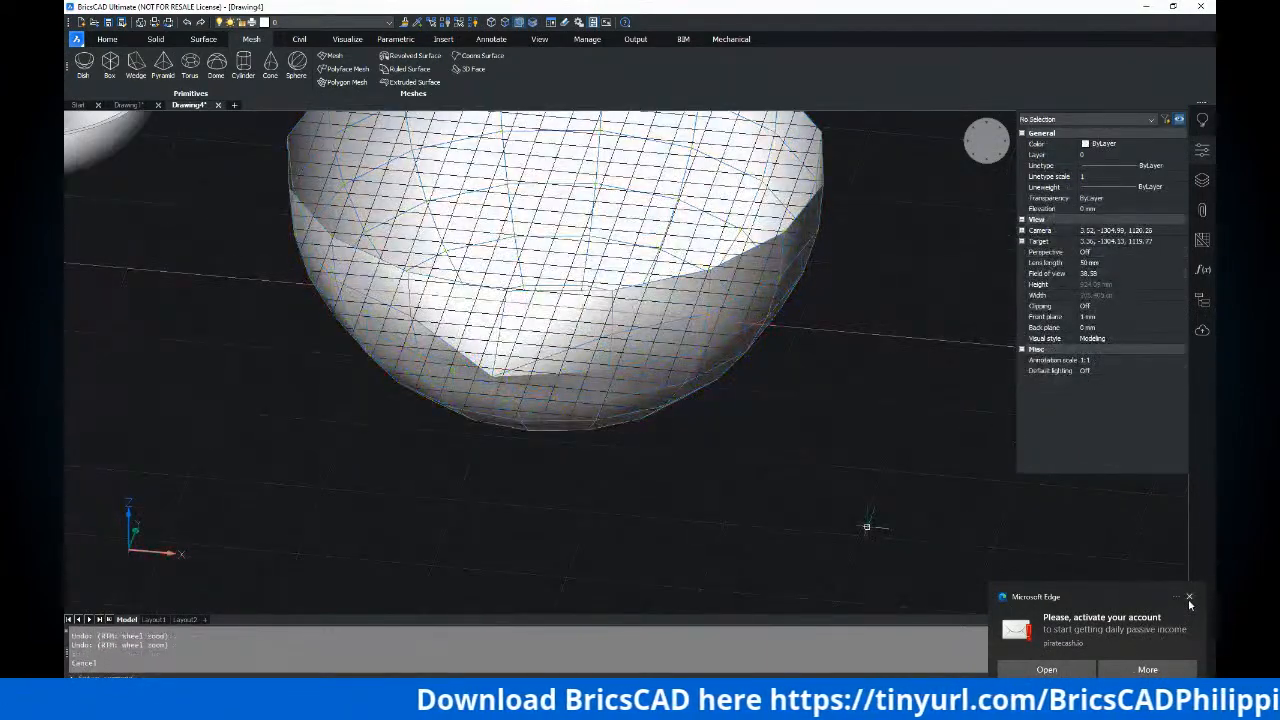
{"action": "key", "text": "ctrl+z"}
Reselect the mesh dish and stretch a vertex on its side toward positive X outward into another point
{"action": "middle_click_drag", "start_coordinate": [580, 392], "coordinate": [640, 360], "text": "shift"}
{"action": "left_click", "coordinate": [778, 340]}
{"action": "middle_click_drag", "start_coordinate": [778, 340], "coordinate": [785, 365], "text": "shift"}
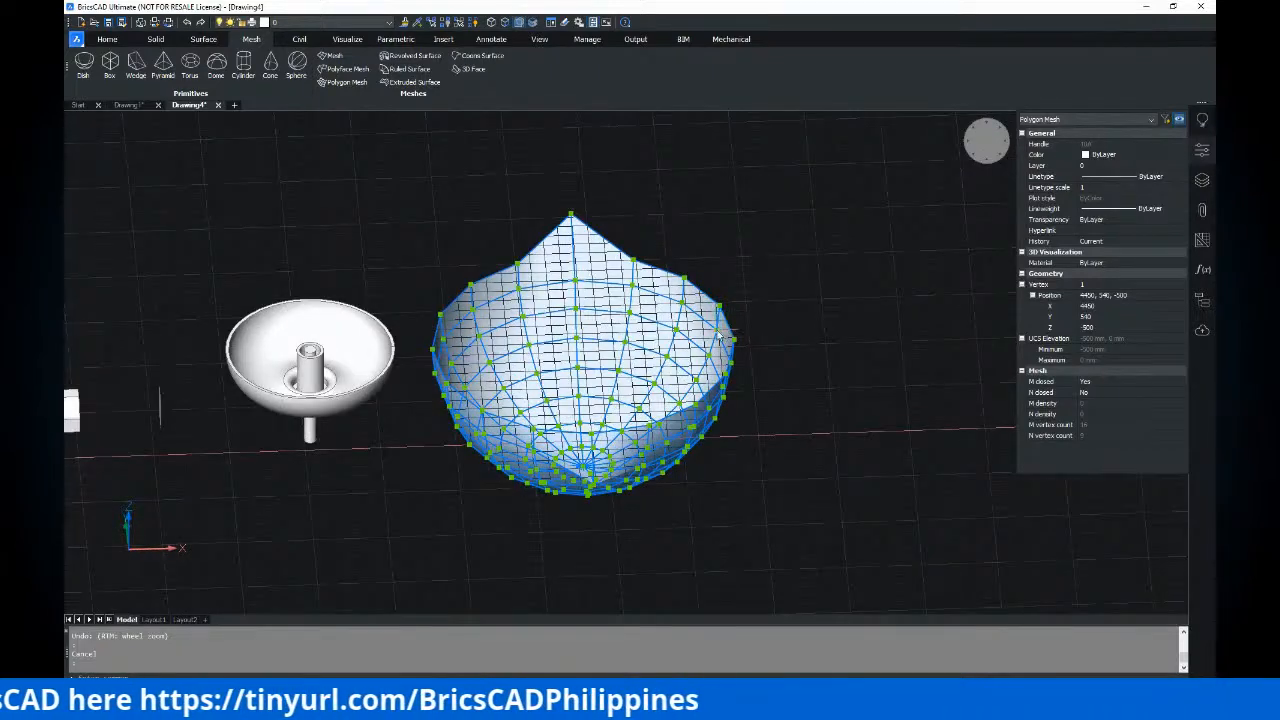
{"action": "left_click", "coordinate": [717, 332]}
{"action": "middle_click_drag", "start_coordinate": [757, 336], "coordinate": [630, 352], "text": "shift"}
{"action": "middle_click_drag", "start_coordinate": [677, 401], "coordinate": [622, 343], "text": "shift"}
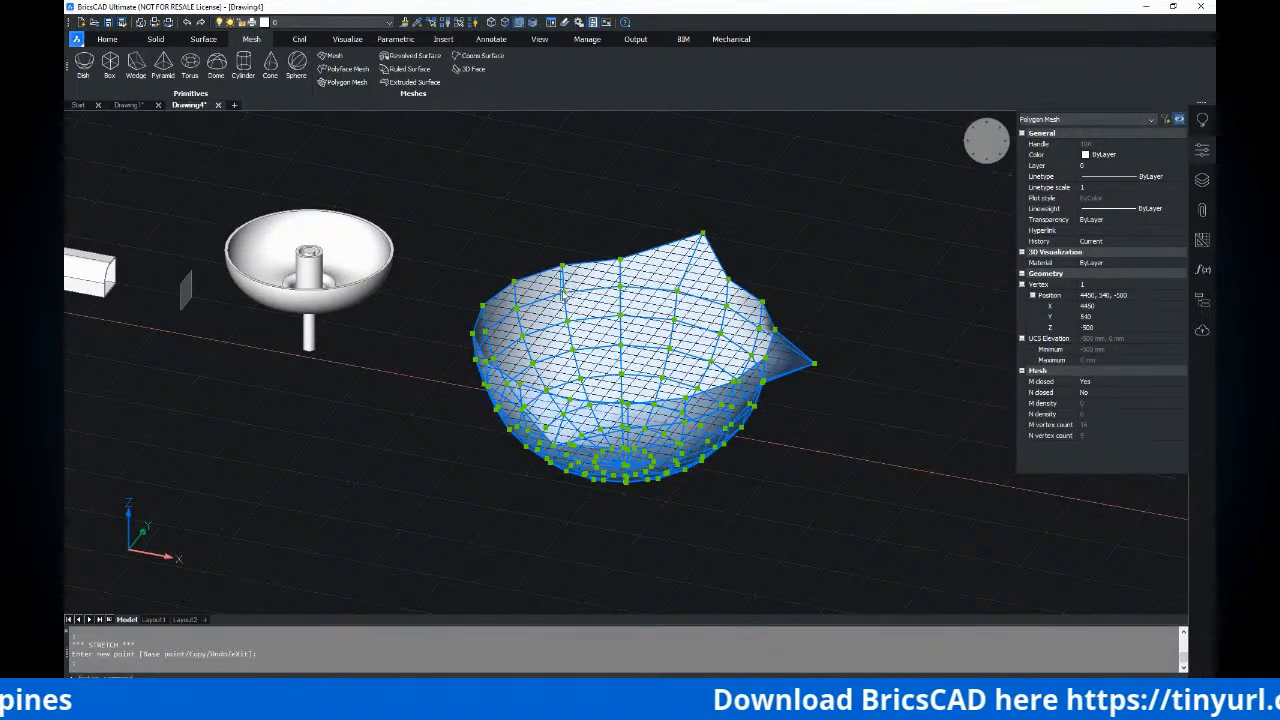
Stretch one more vertex near the dish's rim on the side facing the revolved bowl, and deselect the mesh
{"action": "left_click", "coordinate": [564, 291]}
{"action": "middle_click_drag", "start_coordinate": [532, 265], "coordinate": [538, 316], "text": "shift"}
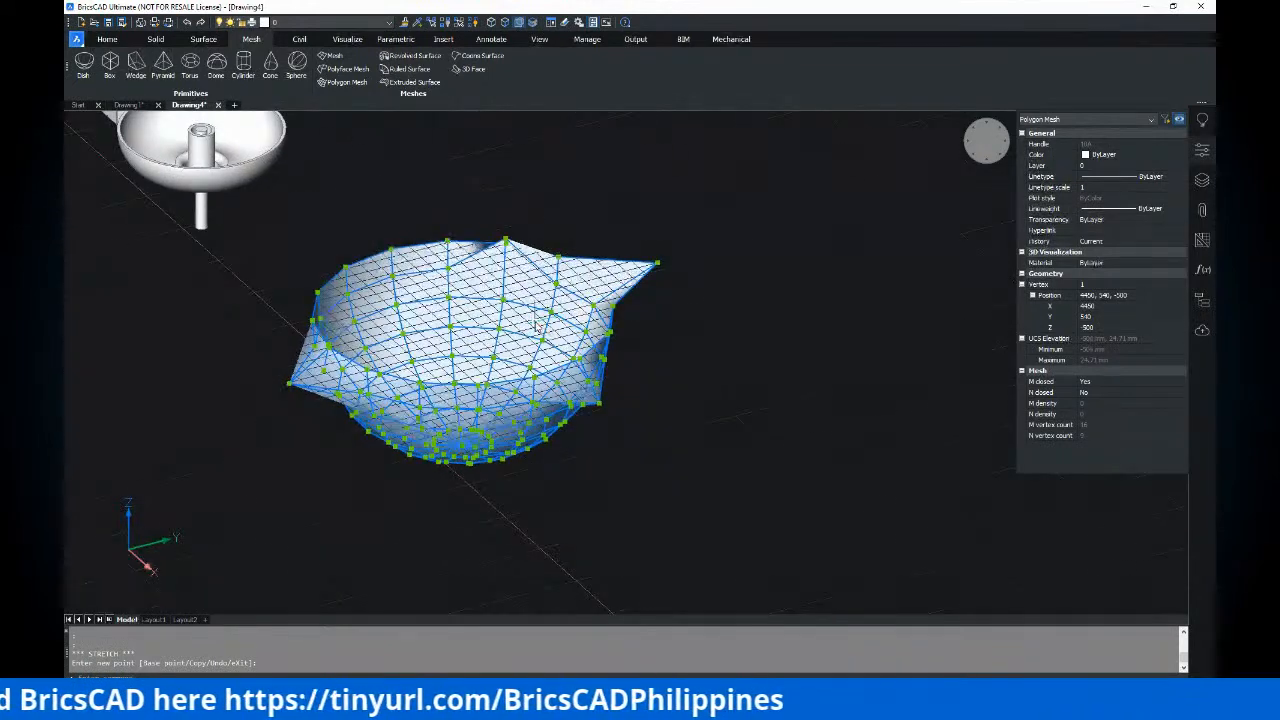
{"action": "key", "text": "Escape"}
{"action": "middle_click_drag", "start_coordinate": [343, 313], "coordinate": [448, 320], "text": "shift"}
{"action": "scroll", "coordinate": [448, 320], "scroll_direction": "up", "scroll_amount": 3}
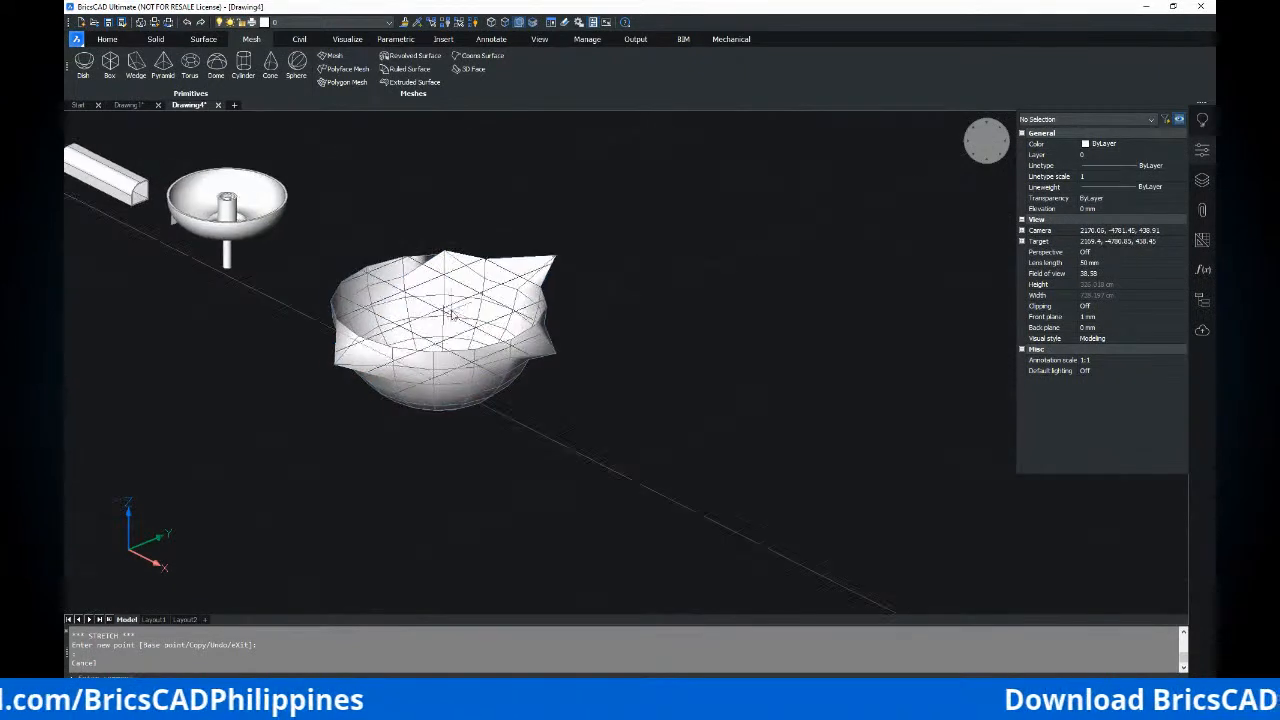
Create a mesh box past the reshaped dish using a 500 mm side length, the Cube option and a 0 rotation angle
{"action": "left_click", "coordinate": [112, 65]}
{"action": "middle_click_drag", "start_coordinate": [593, 341], "coordinate": [505, 303]}
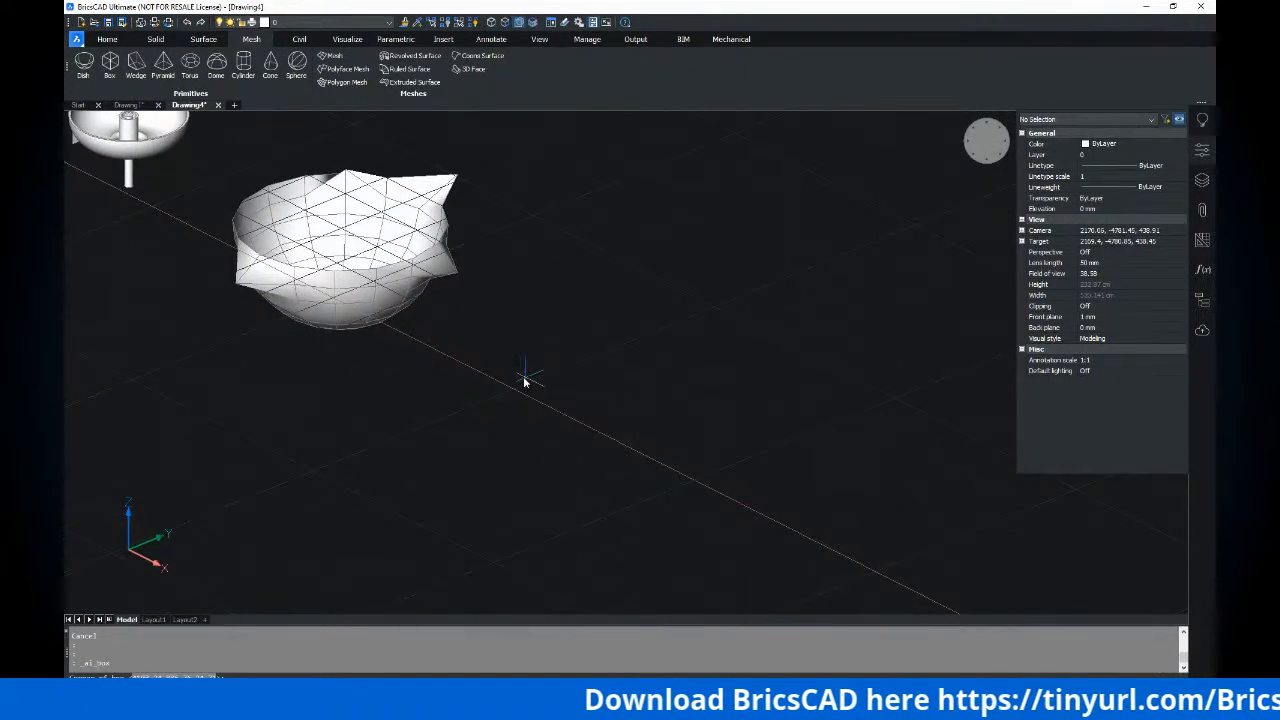
{"action": "left_click", "coordinate": [528, 391]}
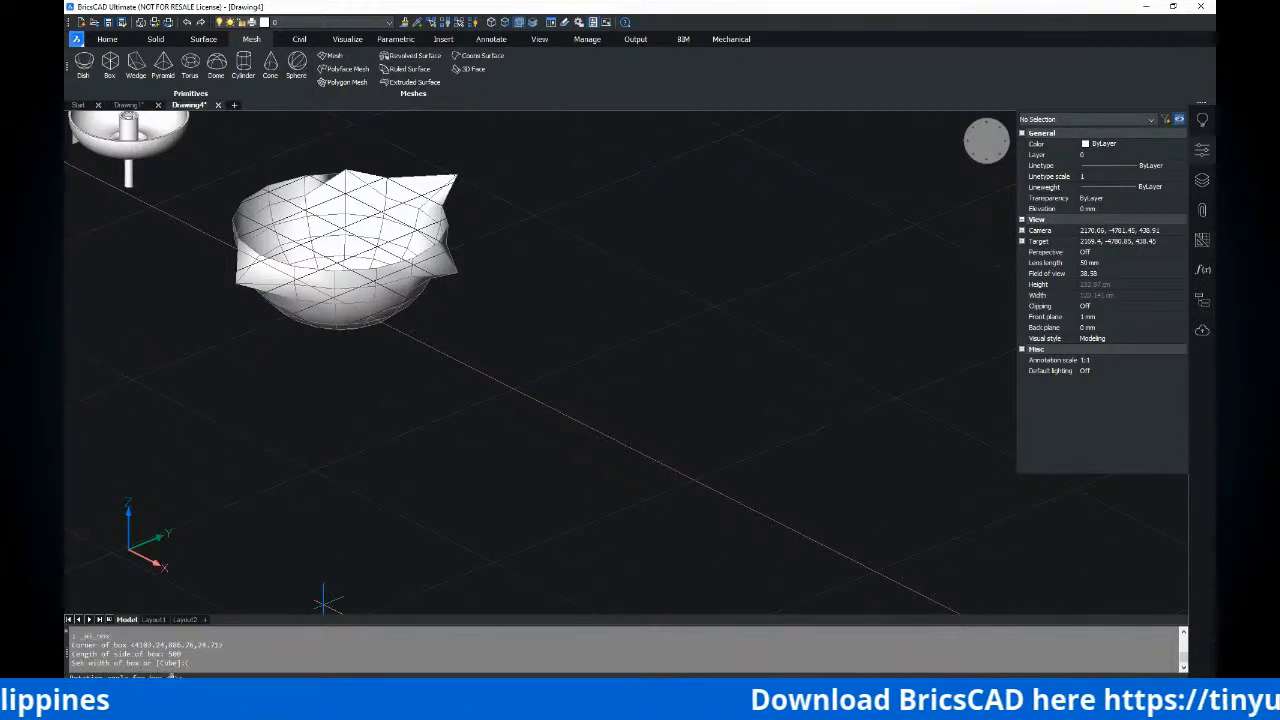
{"action": "left_click", "coordinate": [737, 434]}
{"action": "middle_click_drag", "start_coordinate": [669, 378], "coordinate": [629, 366], "text": "shift"}
Select the mesh cube and stretch one of its top corner vertices outward
{"action": "left_click", "coordinate": [651, 312]}
{"action": "left_click", "coordinate": [583, 331]}
{"action": "scroll", "coordinate": [645, 372], "scroll_direction": "up", "scroll_amount": 4}
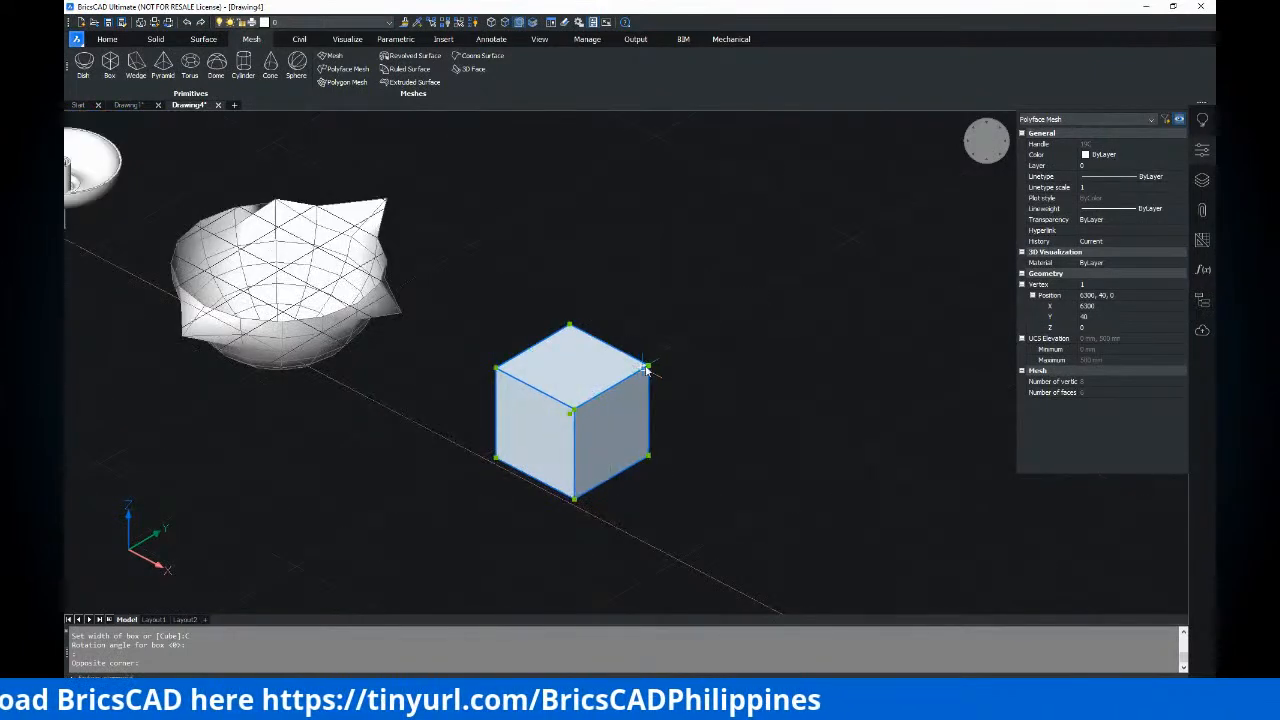
{"action": "left_click", "coordinate": [649, 369]}
{"action": "middle_click_drag", "start_coordinate": [660, 410], "coordinate": [564, 363], "text": "shift"}
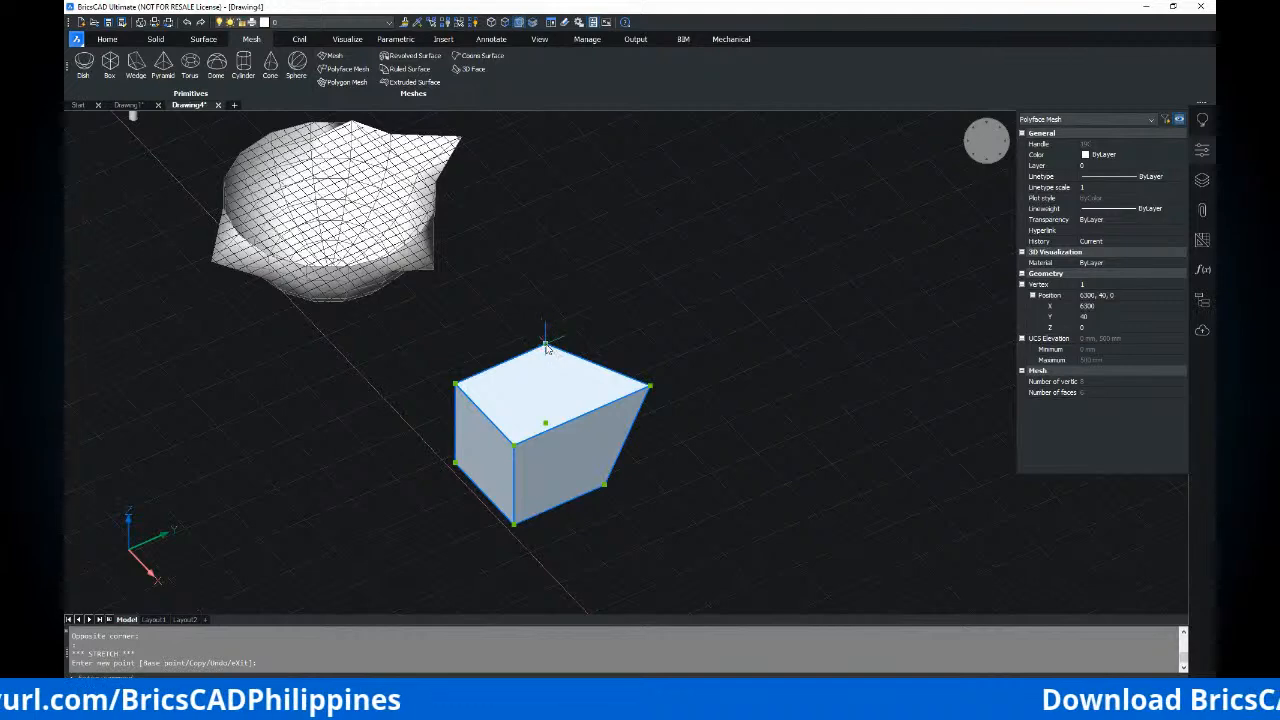
Stretch the cube's rear top corner vertex upward to form a peak and deselect the mesh
{"action": "left_click", "coordinate": [546, 345]}
{"action": "left_click", "coordinate": [543, 301]}
{"action": "middle_click_drag", "start_coordinate": [551, 405], "coordinate": [625, 375], "text": "shift"}
{"action": "key", "text": "Escape"}
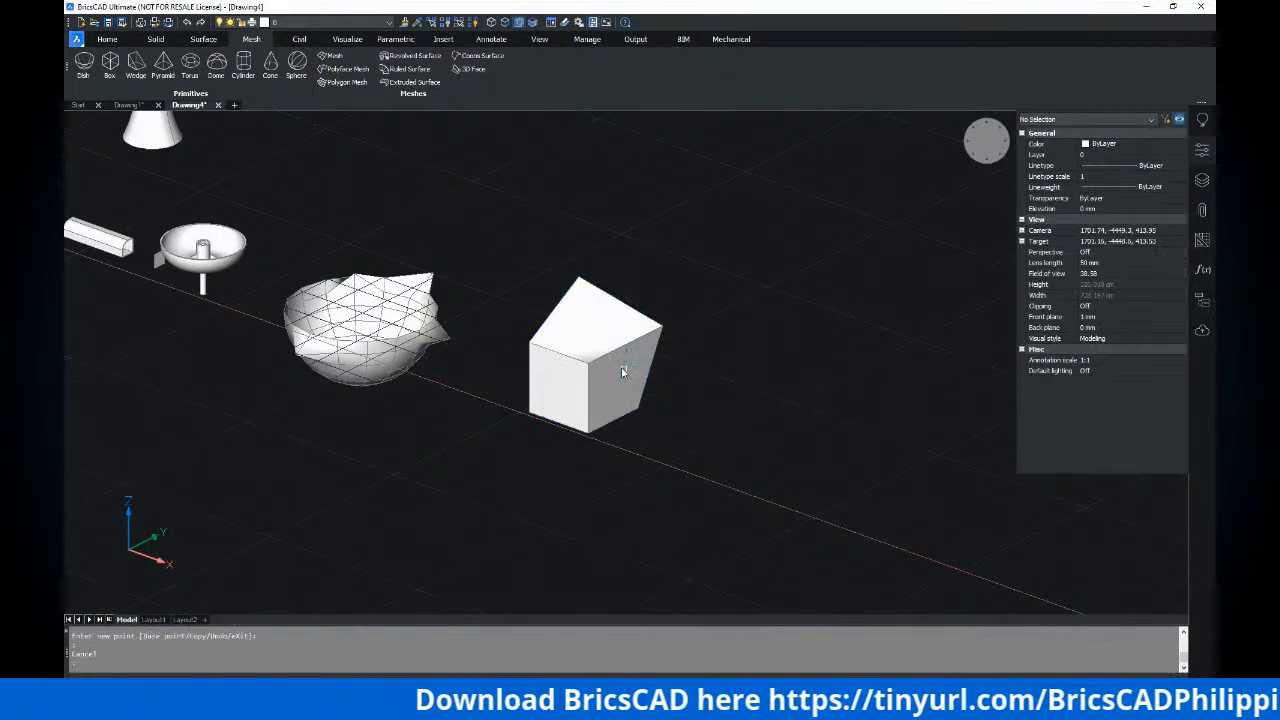
{"action": "key", "text": "Escape"}
Try to create a mesh torus past the reshaped cube by specifying radii for the whole torus and its body
{"action": "scroll", "coordinate": [554, 262], "scroll_direction": "down", "scroll_amount": 3}
{"action": "middle_click_drag", "start_coordinate": [546, 268], "coordinate": [507, 332], "text": "shift"}
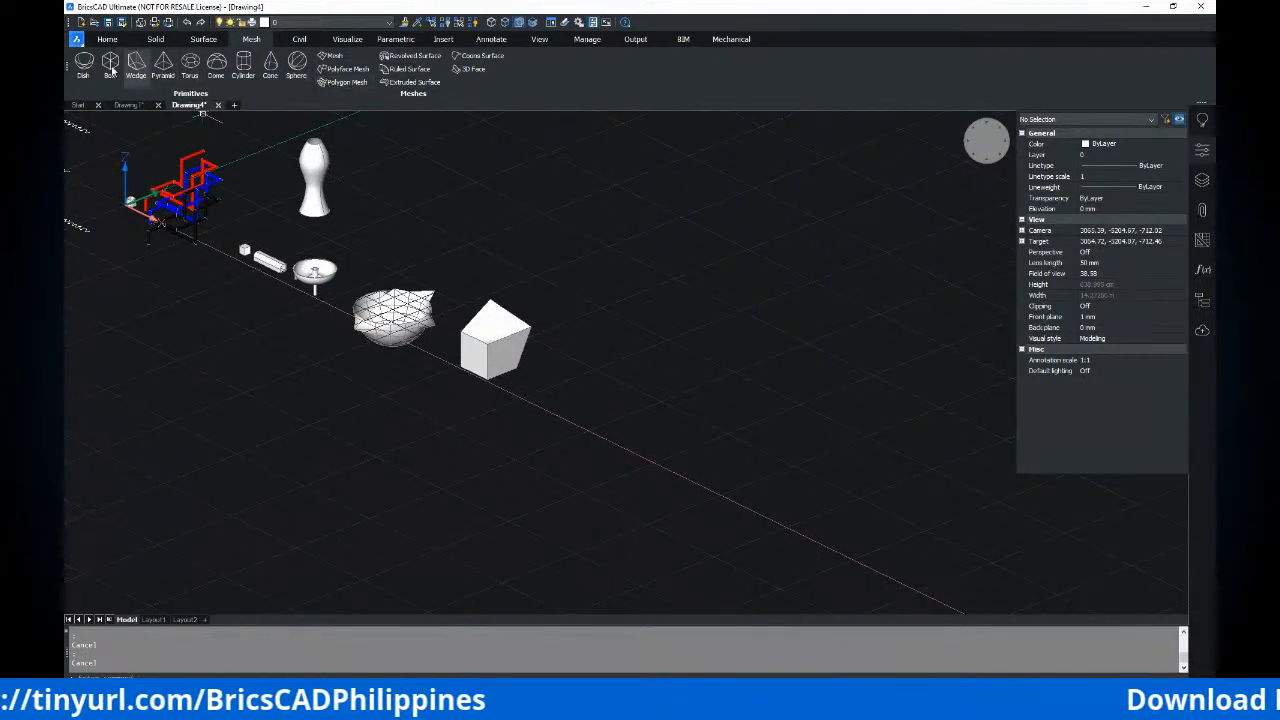
{"action": "left_click", "coordinate": [190, 66]}
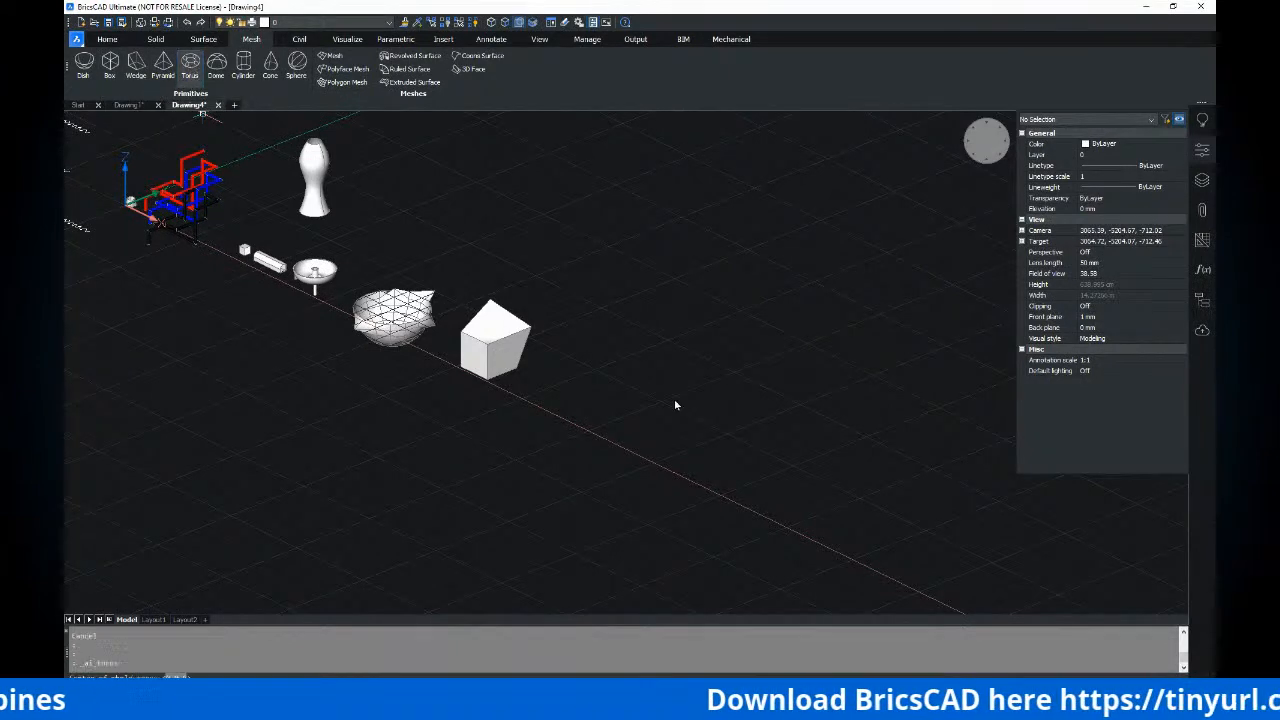
{"action": "middle_click_drag", "start_coordinate": [625, 409], "coordinate": [557, 363]}
{"action": "scroll", "coordinate": [557, 363], "scroll_direction": "up", "scroll_amount": 2}
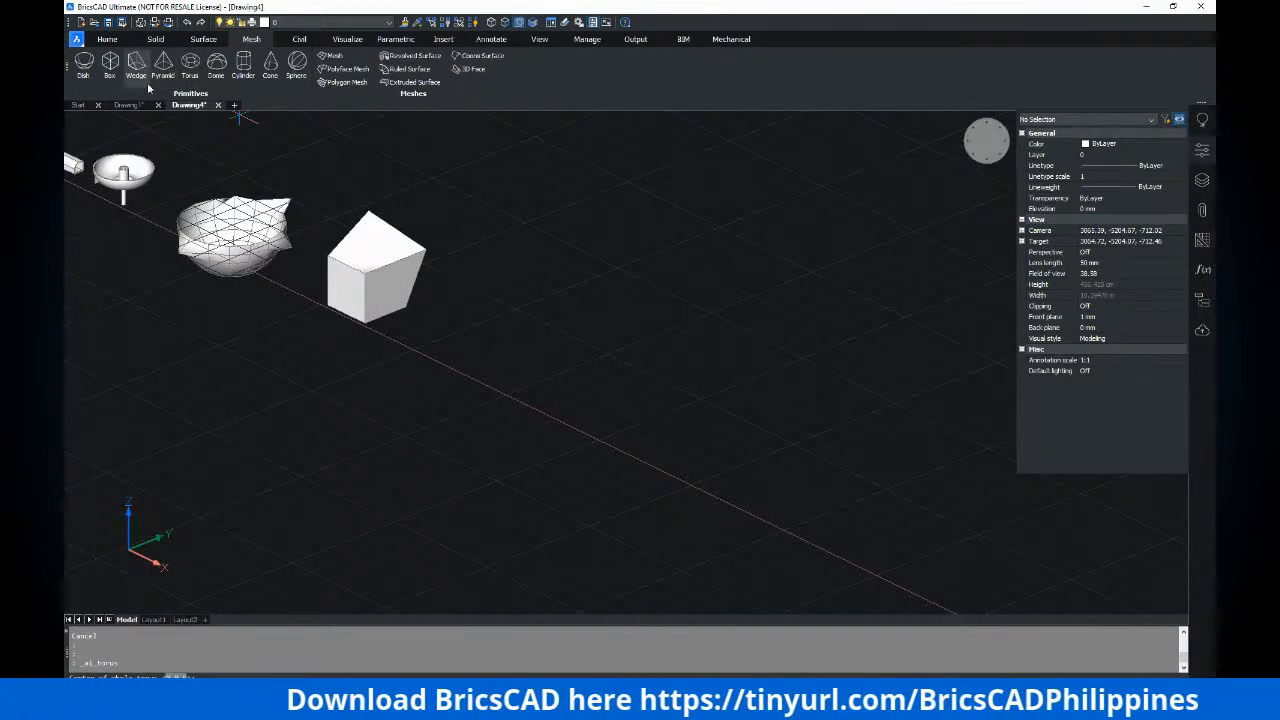
{"action": "left_click", "coordinate": [190, 68]}
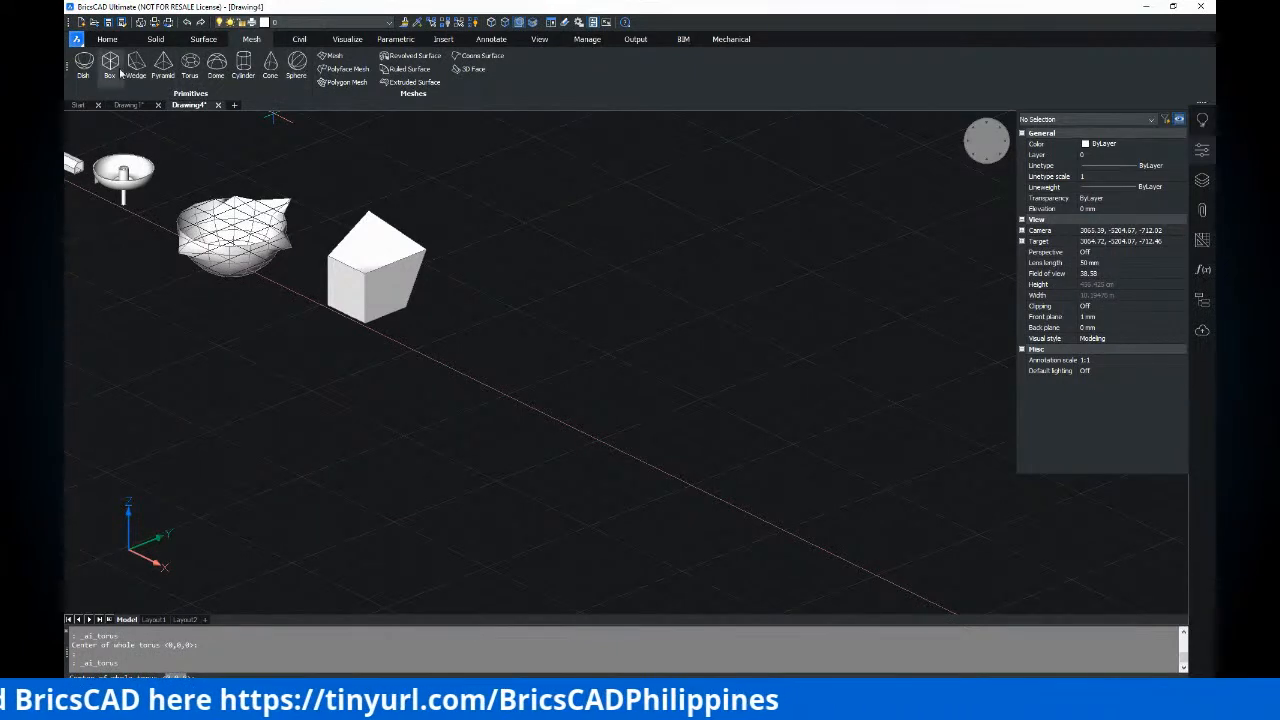
{"action": "left_click", "coordinate": [522, 348]}
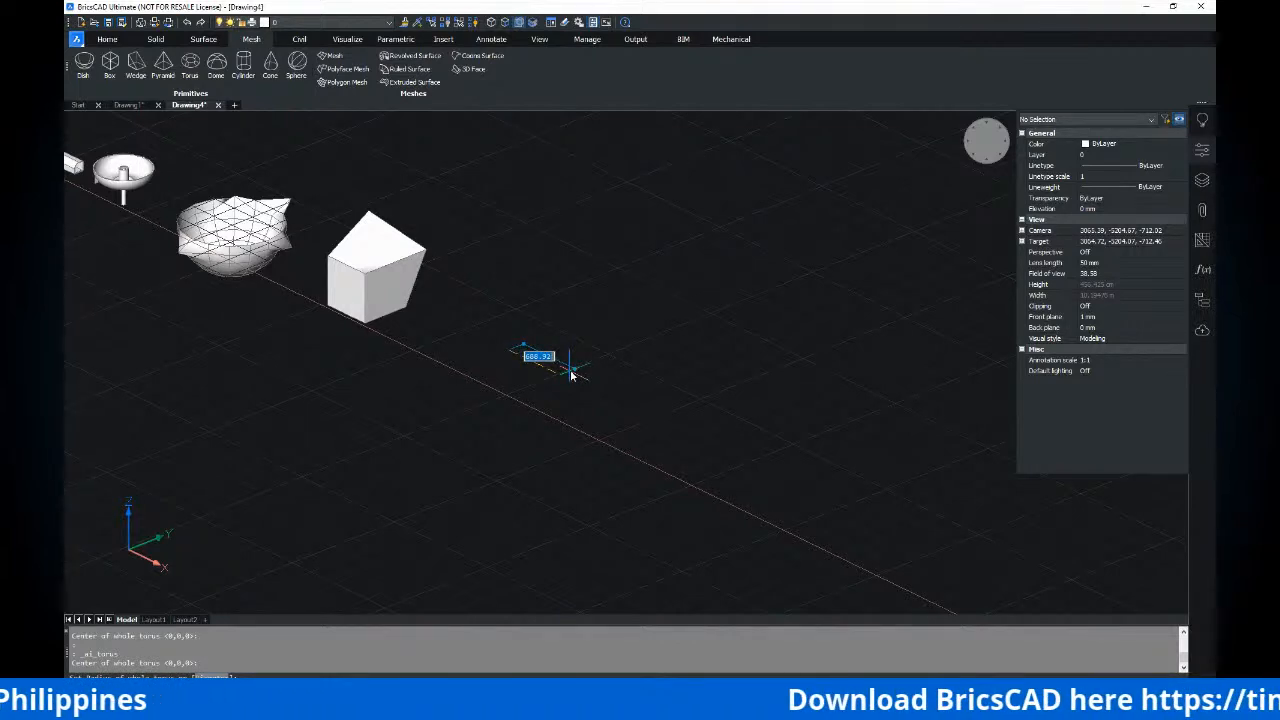
{"action": "key", "text": "Return"}
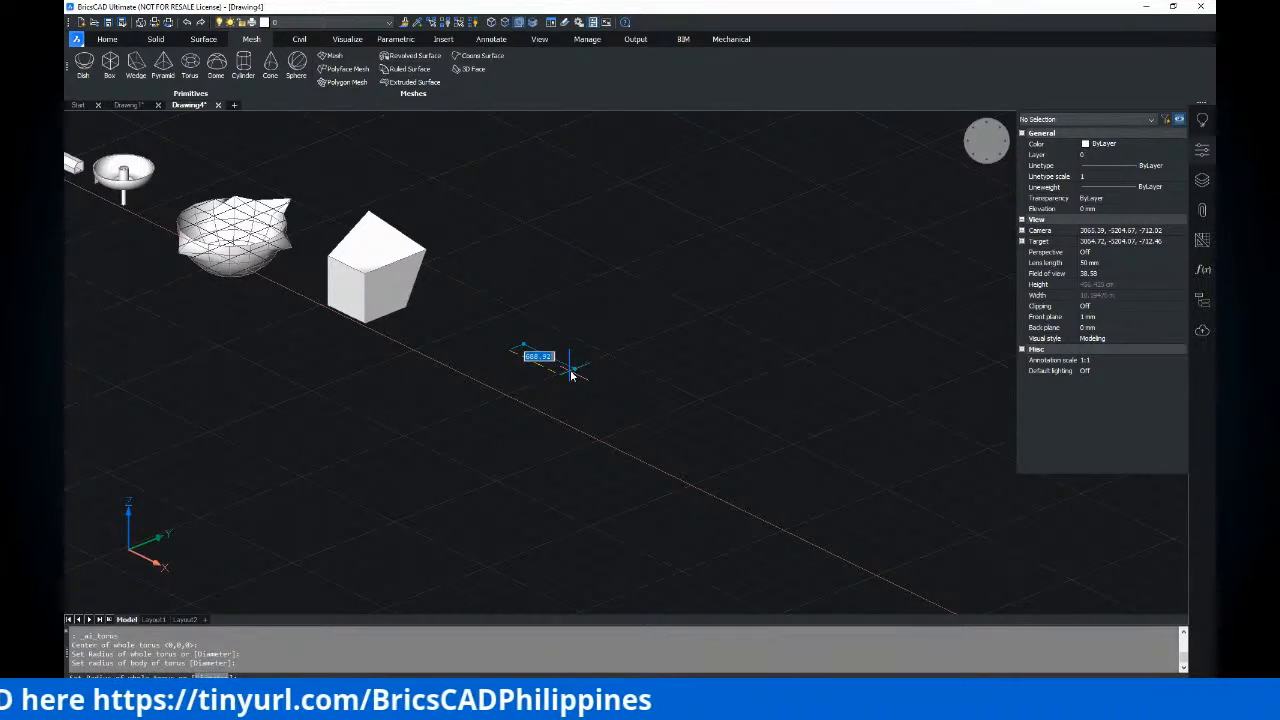
{"action": "key", "text": "Return"}
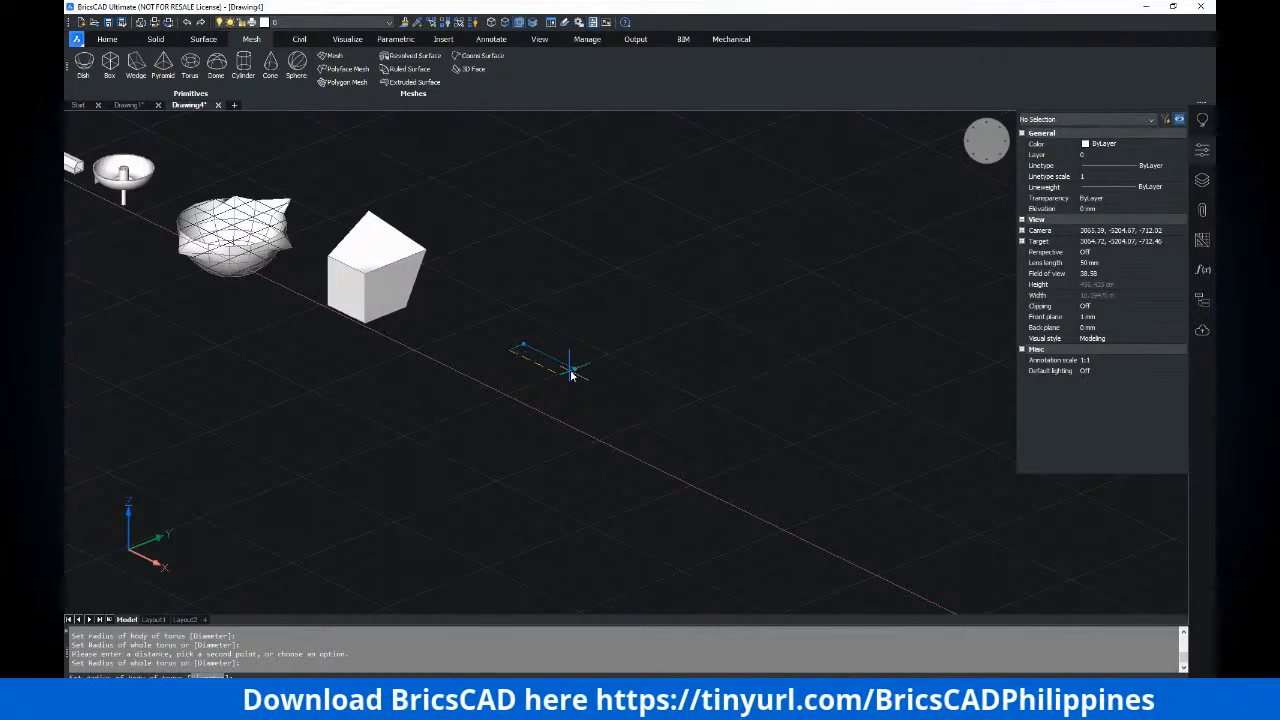
{"action": "scroll", "coordinate": [560, 375], "scroll_direction": "up", "scroll_amount": 3}
{"action": "scroll", "coordinate": [555, 375], "scroll_direction": "up", "scroll_amount": 2}
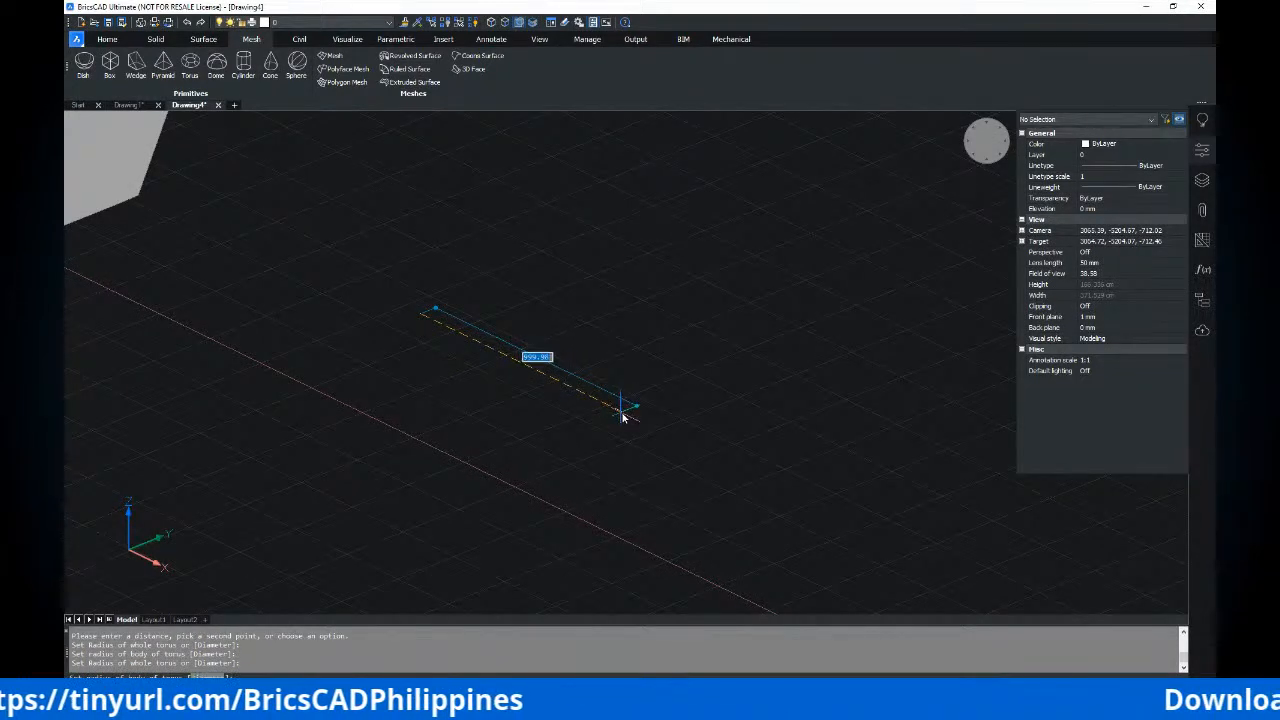
{"action": "scroll", "coordinate": [615, 412], "scroll_direction": "down", "scroll_amount": 3}
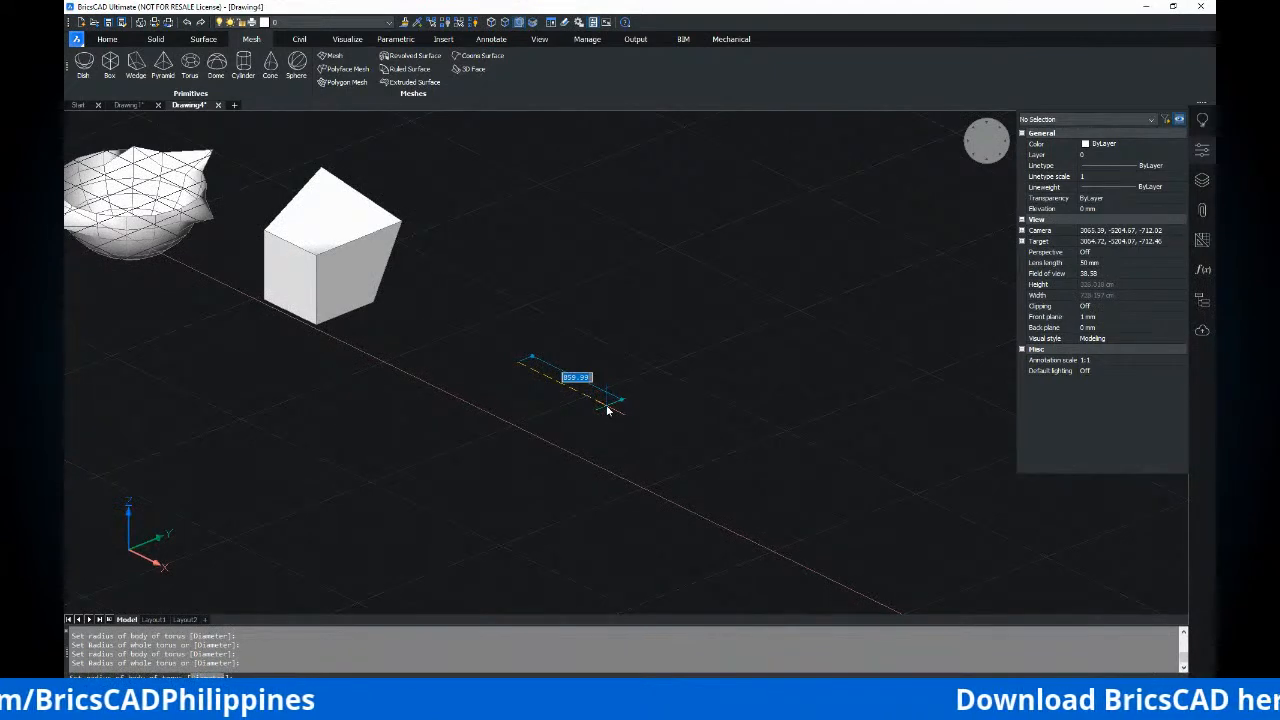
{"action": "key", "text": "Return"}
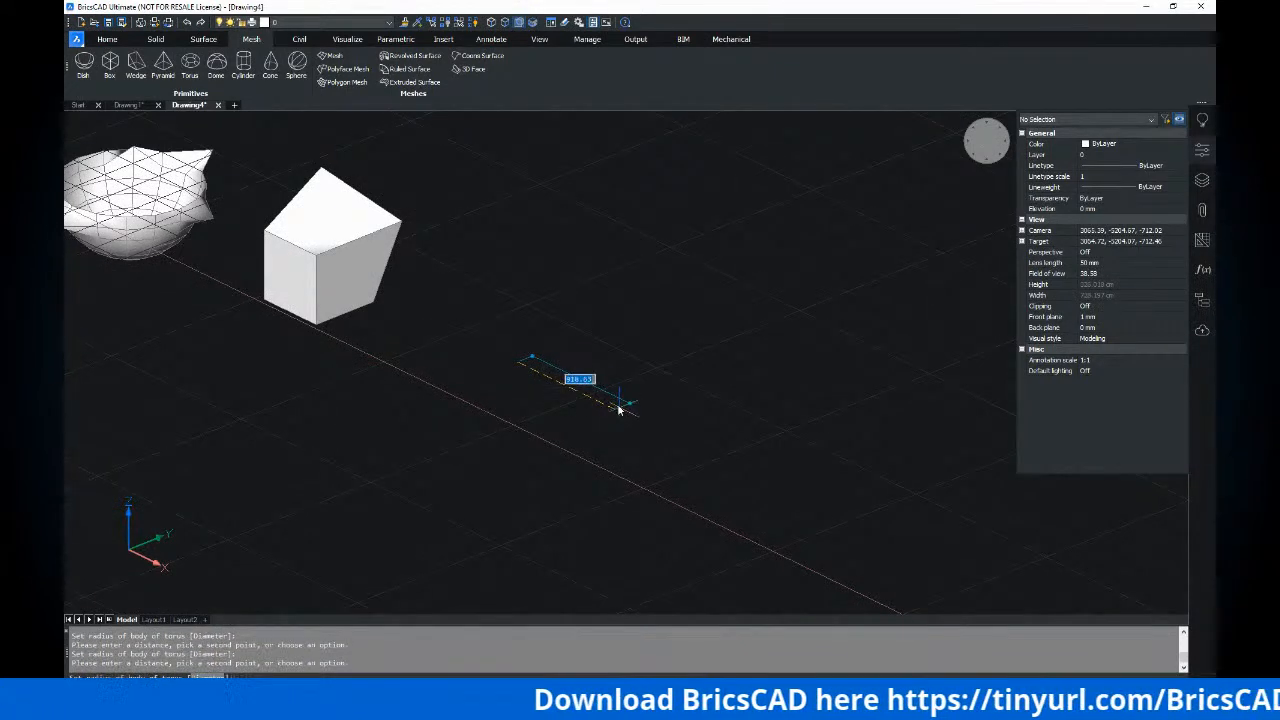
{"action": "key", "text": "Escape"}
{"action": "key", "text": "Escape"}
{"action": "scroll", "coordinate": [509, 287], "scroll_direction": "down", "scroll_amount": 3}
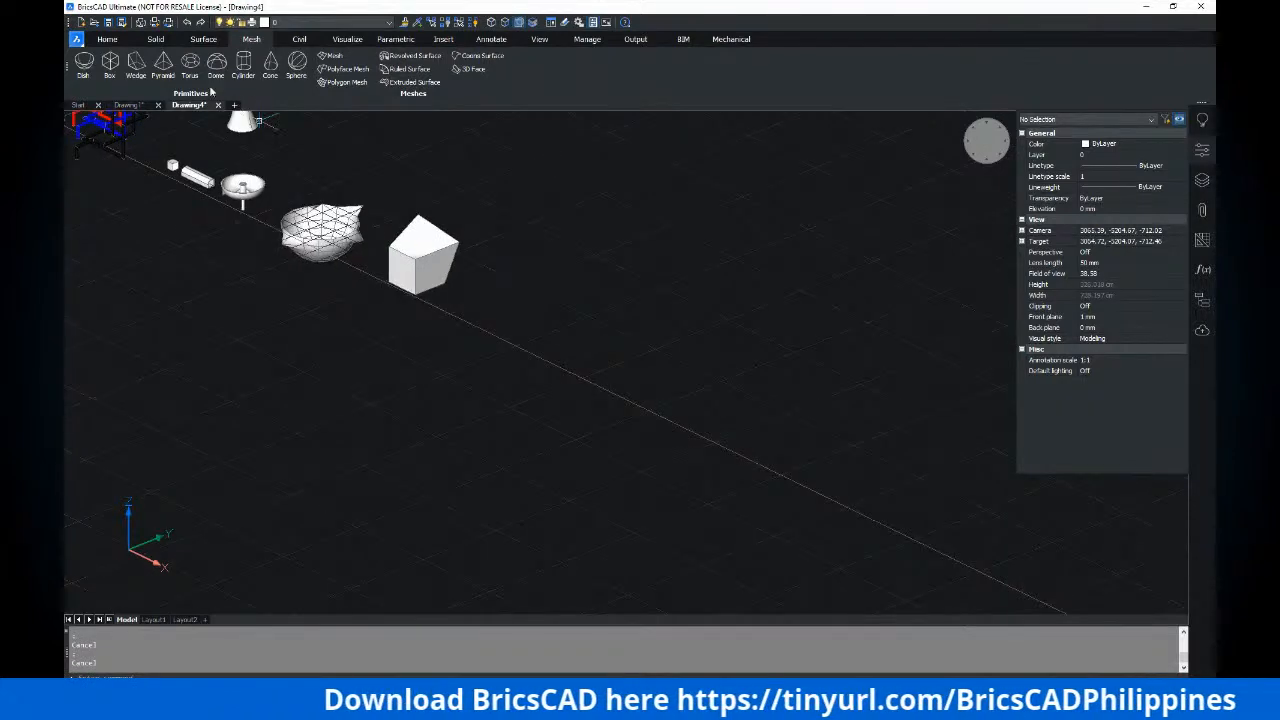
Try the mesh torus again farther from the reshaped cube, picking both radii in the model space
{"action": "left_click", "coordinate": [189, 63]}
{"action": "left_click", "coordinate": [604, 318]}
{"action": "left_click", "coordinate": [760, 406]}
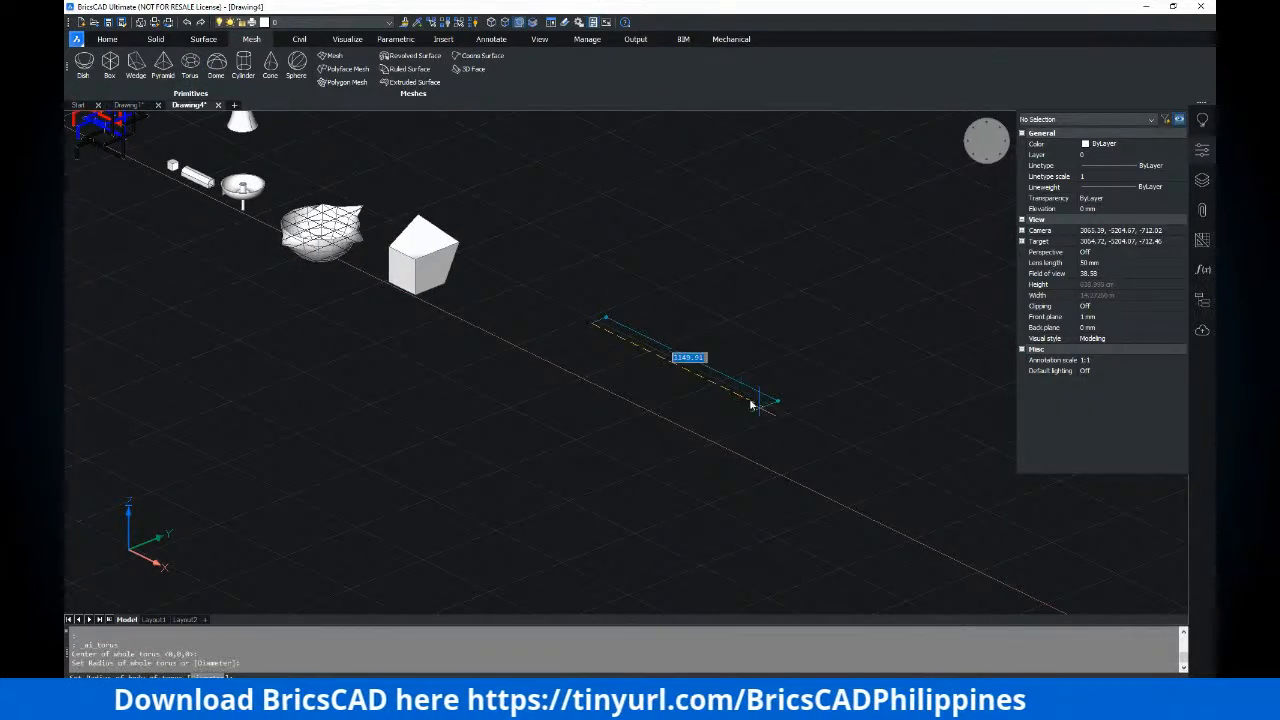
{"action": "left_click", "coordinate": [828, 435]}
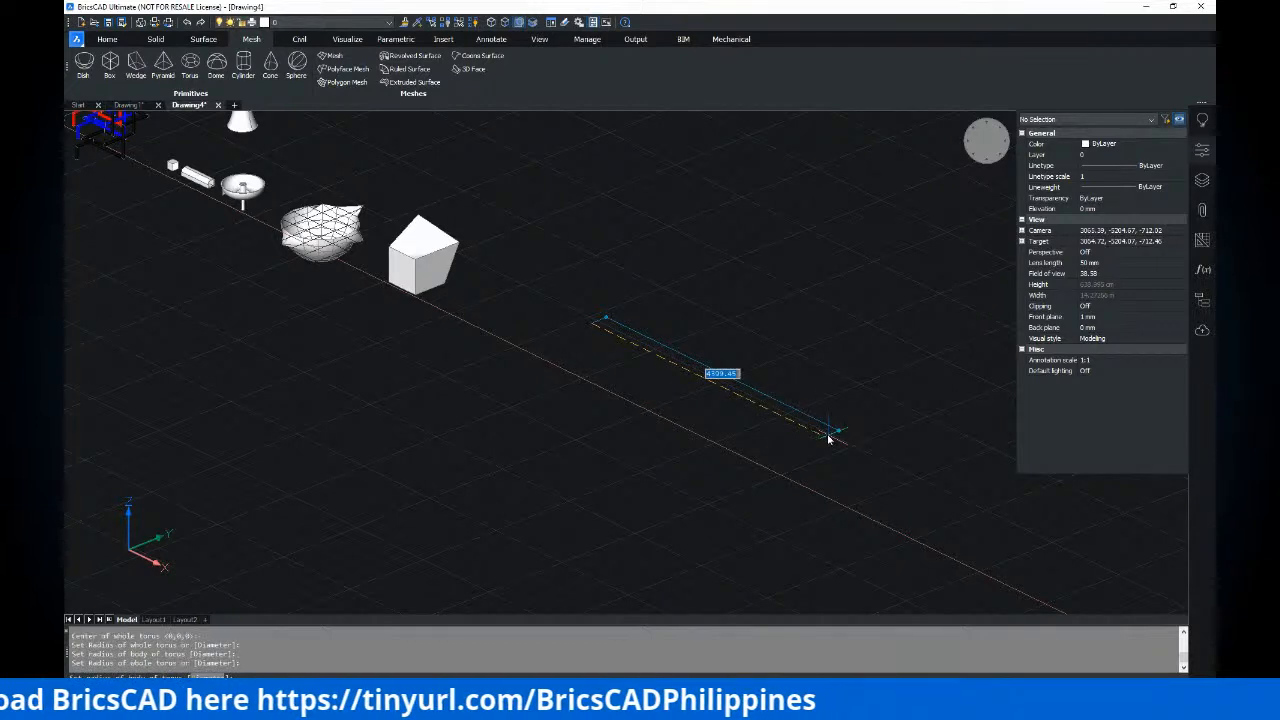
{"action": "key", "text": "Escape"}
{"action": "key", "text": "Escape"}
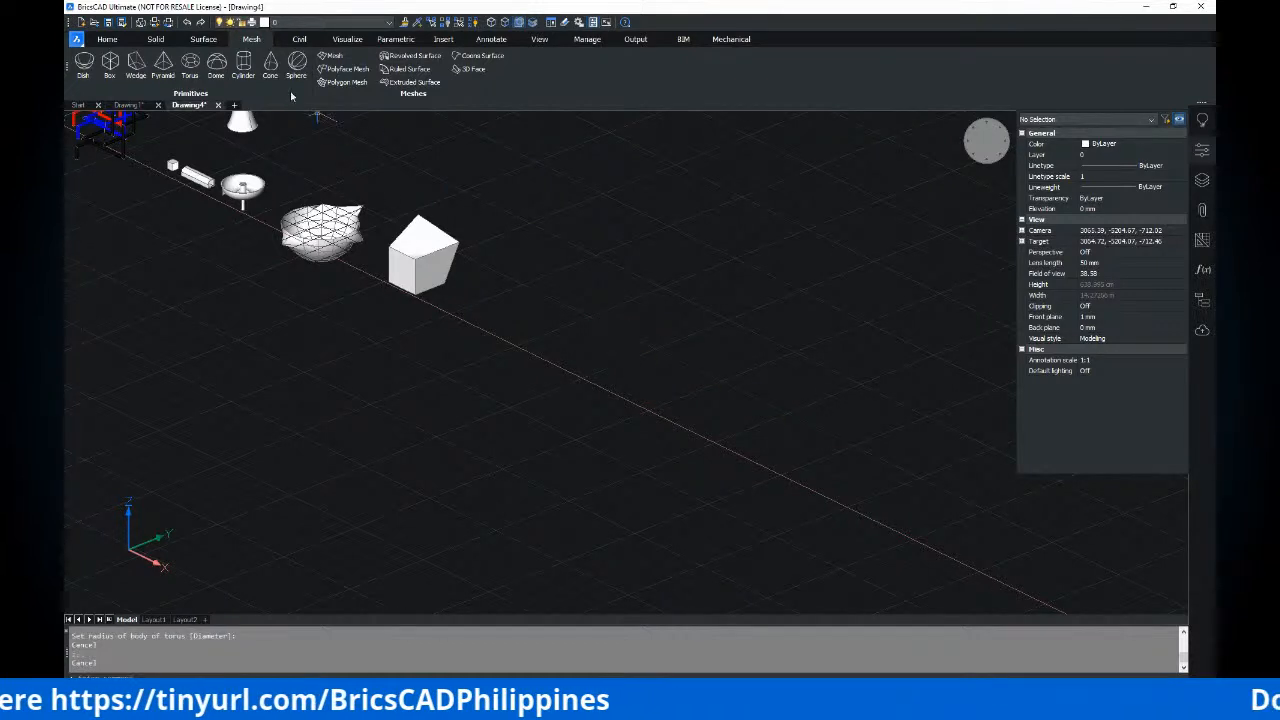
Try to create the mesh torus using the Diameter option for the whole torus
{"action": "key", "text": "Return"}
{"action": "left_click", "coordinate": [596, 327]}
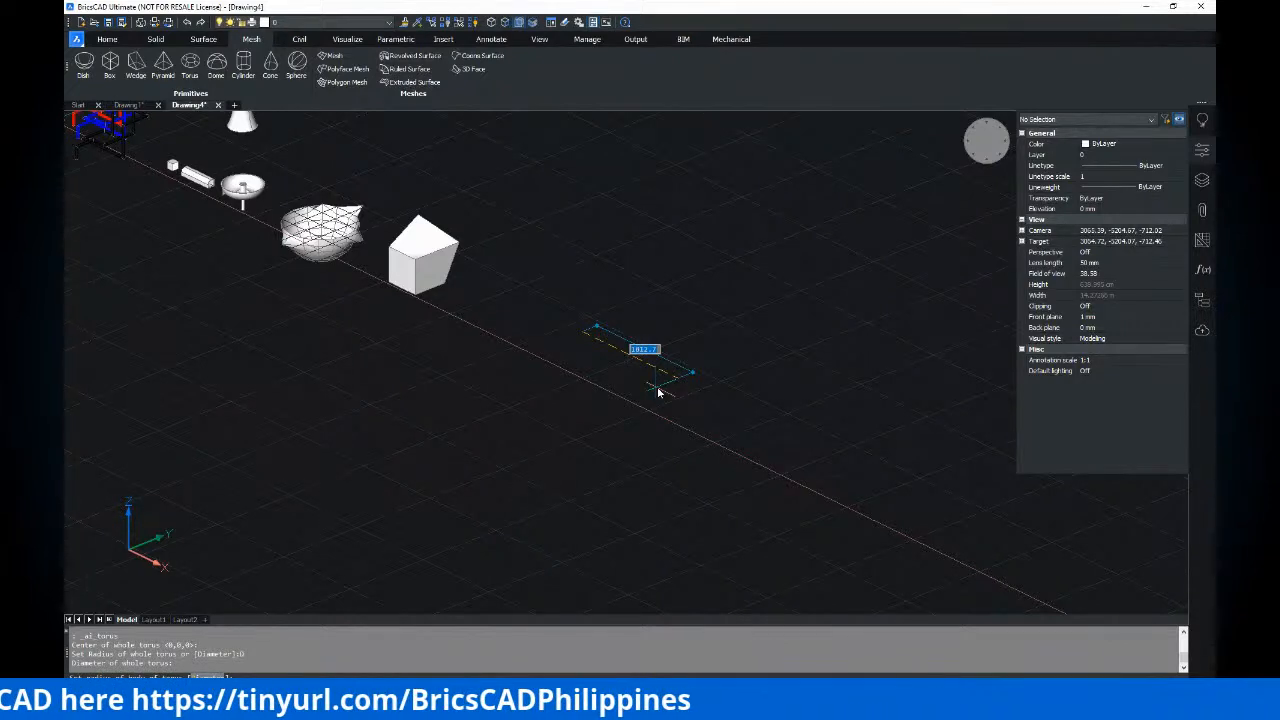
{"action": "key", "text": "Return"}
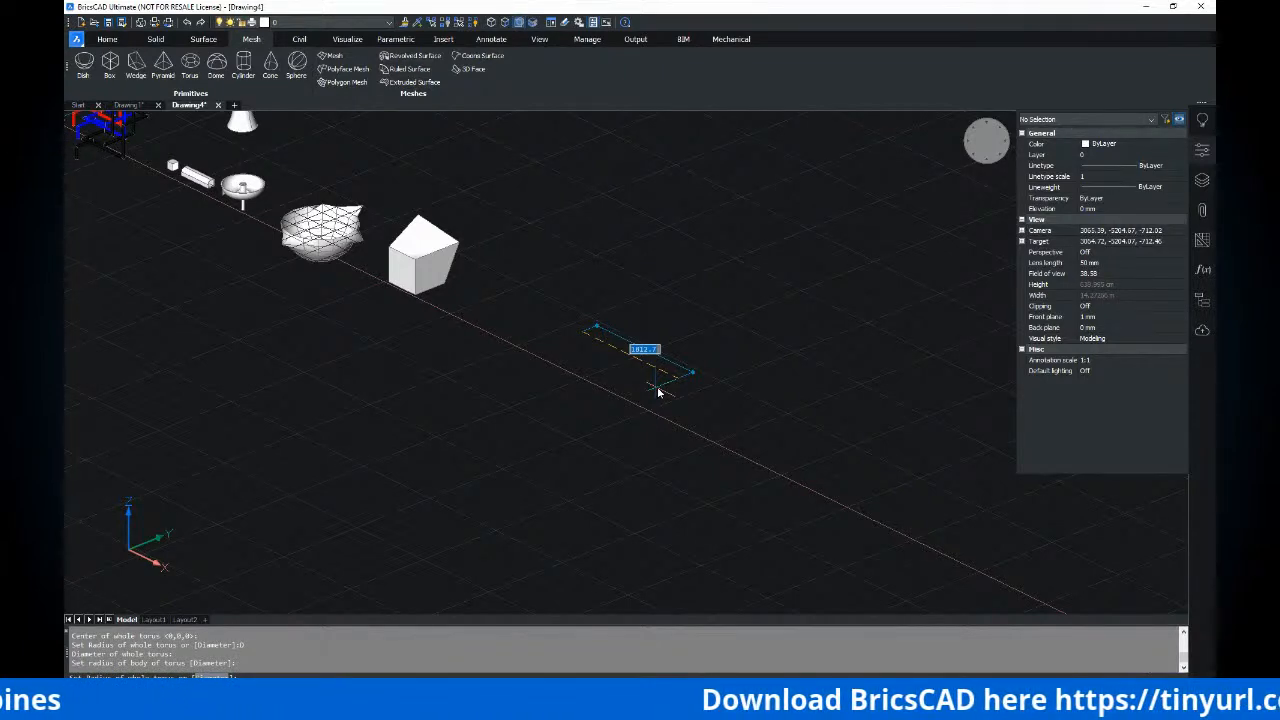
{"action": "key", "text": "Return"}
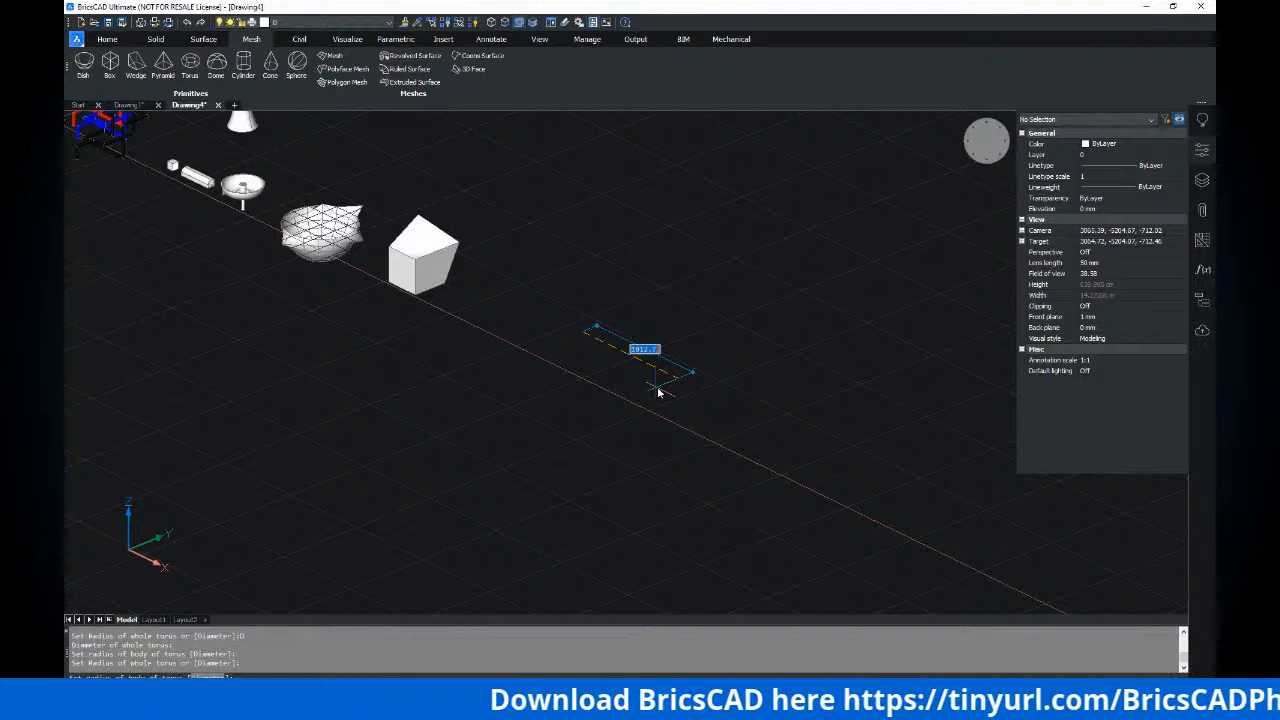
{"action": "scroll", "coordinate": [658, 390], "scroll_direction": "up", "scroll_amount": 3}
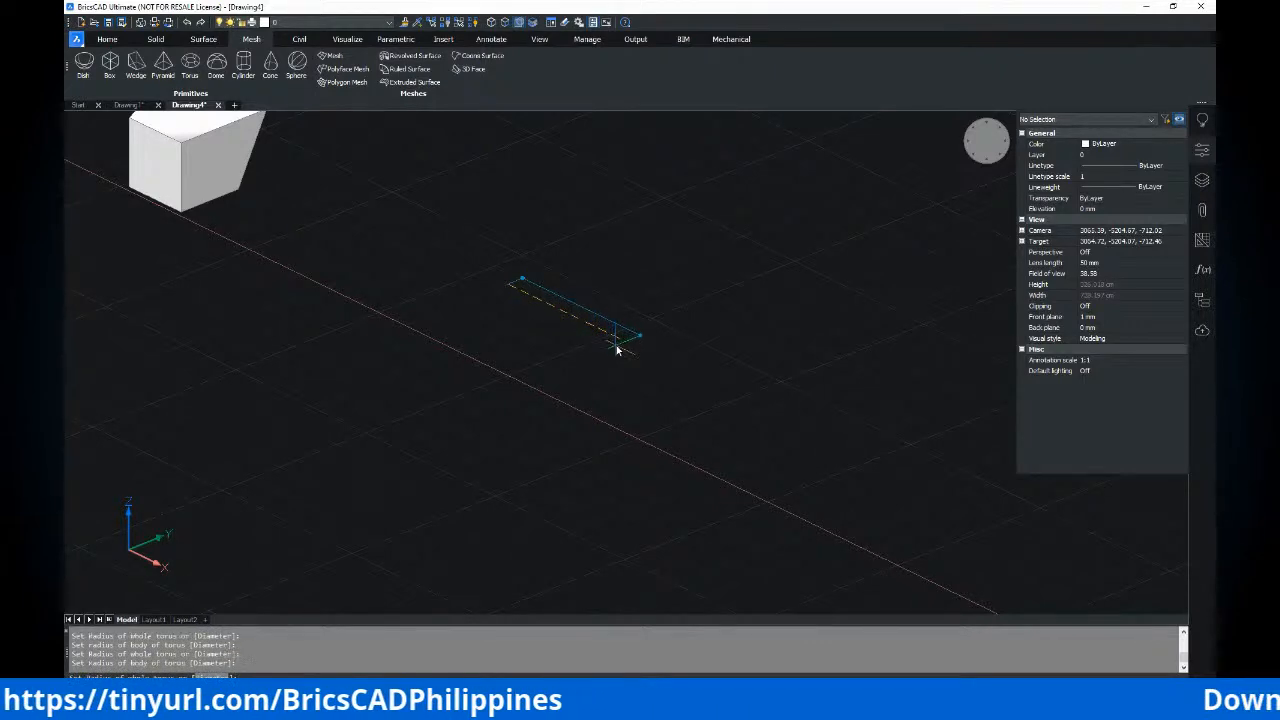
{"action": "key", "text": "Escape"}
{"action": "key", "text": "Escape"}
{"action": "key", "text": "Escape"}
{"action": "scroll", "coordinate": [558, 324], "scroll_direction": "down", "scroll_amount": 3}
{"action": "middle_click_drag", "start_coordinate": [585, 338], "coordinate": [593, 377], "text": "shift"}
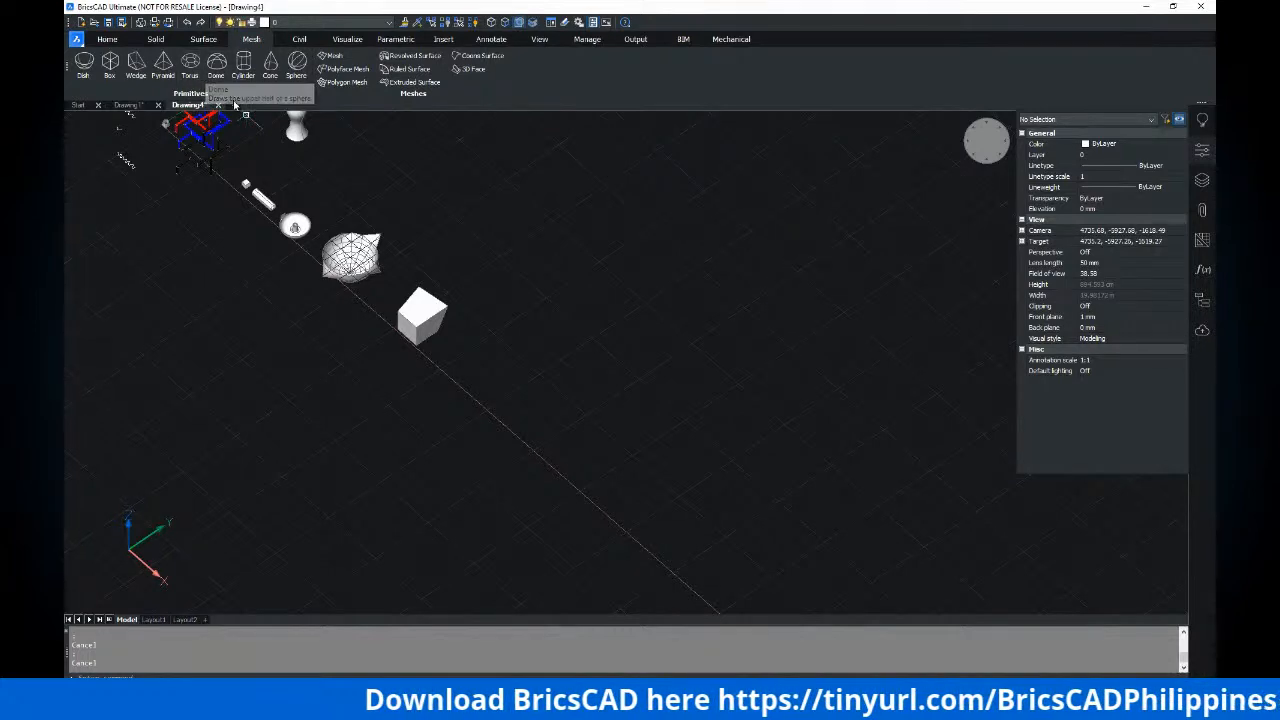
{"action": "left_click", "coordinate": [188, 66]}
{"action": "middle_click_drag", "start_coordinate": [580, 391], "coordinate": [565, 317]}
{"action": "key", "text": "Escape"}
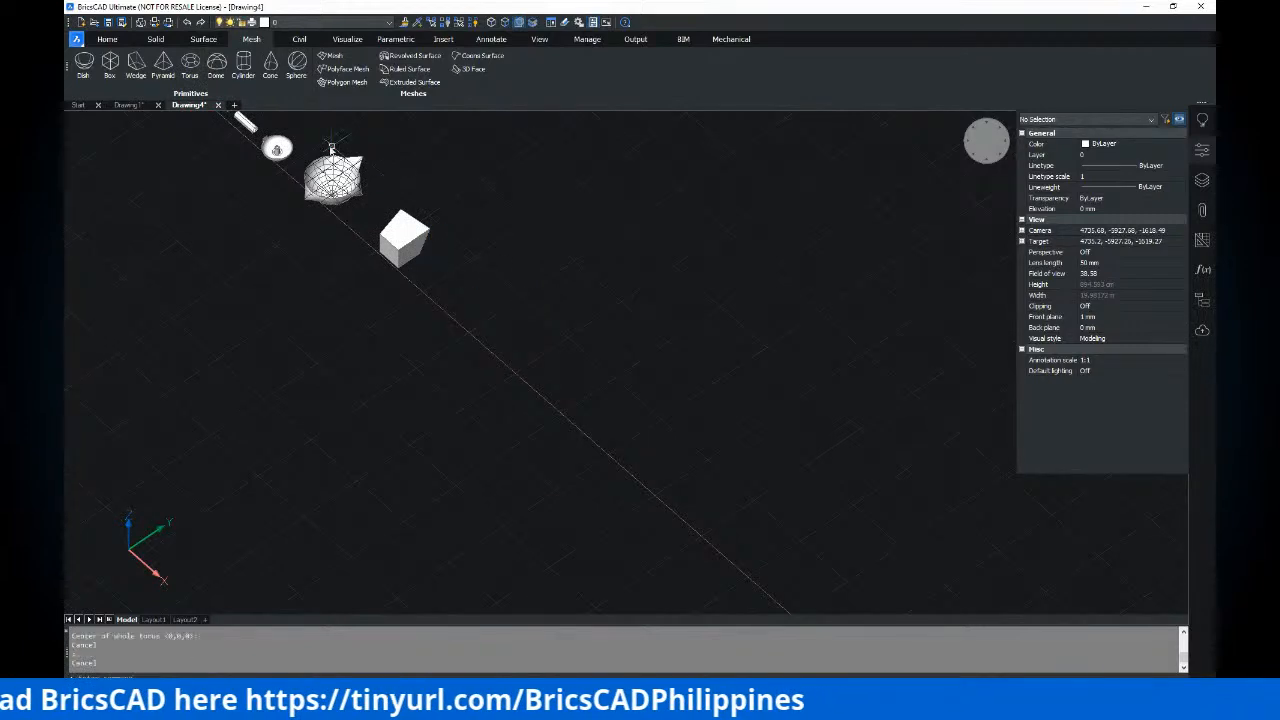
Create a mesh dome of 500 mm radius past the reshaped cube, with 16 segments around and 8 top-to-bottom segments
{"action": "left_click", "coordinate": [226, 80]}
{"action": "middle_click_drag", "start_coordinate": [483, 315], "coordinate": [505, 303], "text": "shift"}
{"action": "left_click", "coordinate": [515, 310]}
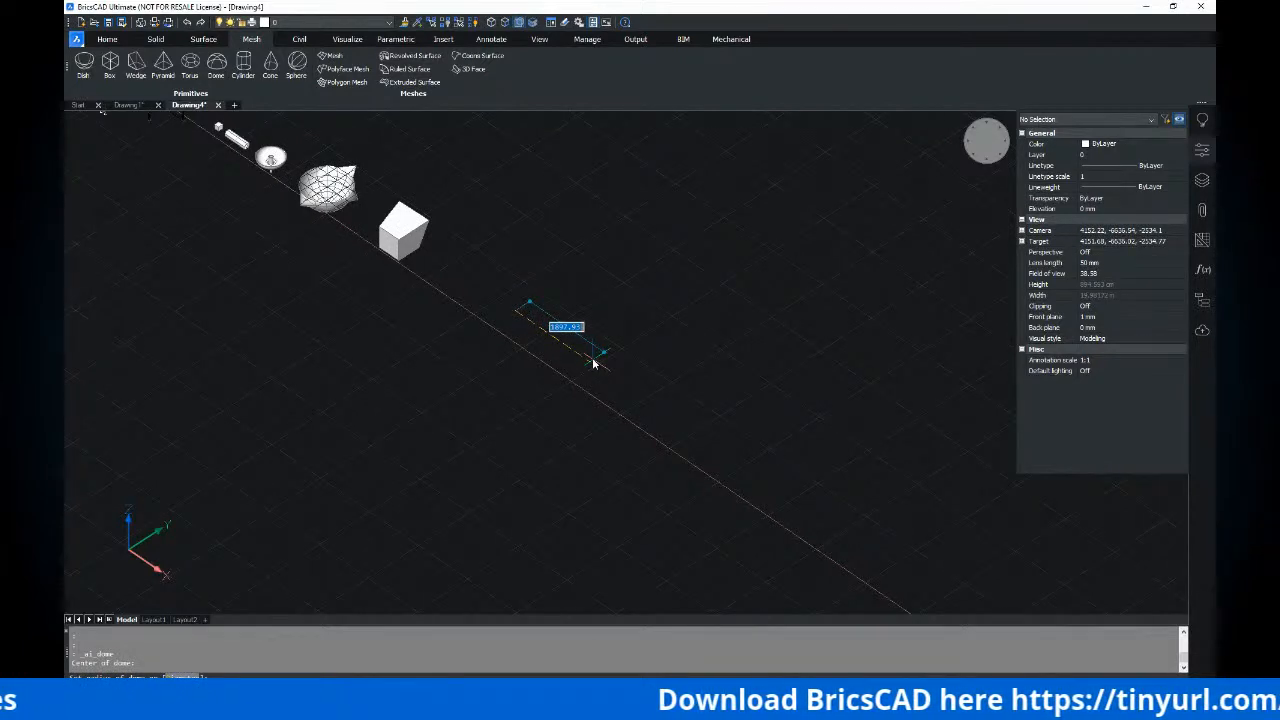
{"action": "left_click", "coordinate": [593, 363]}
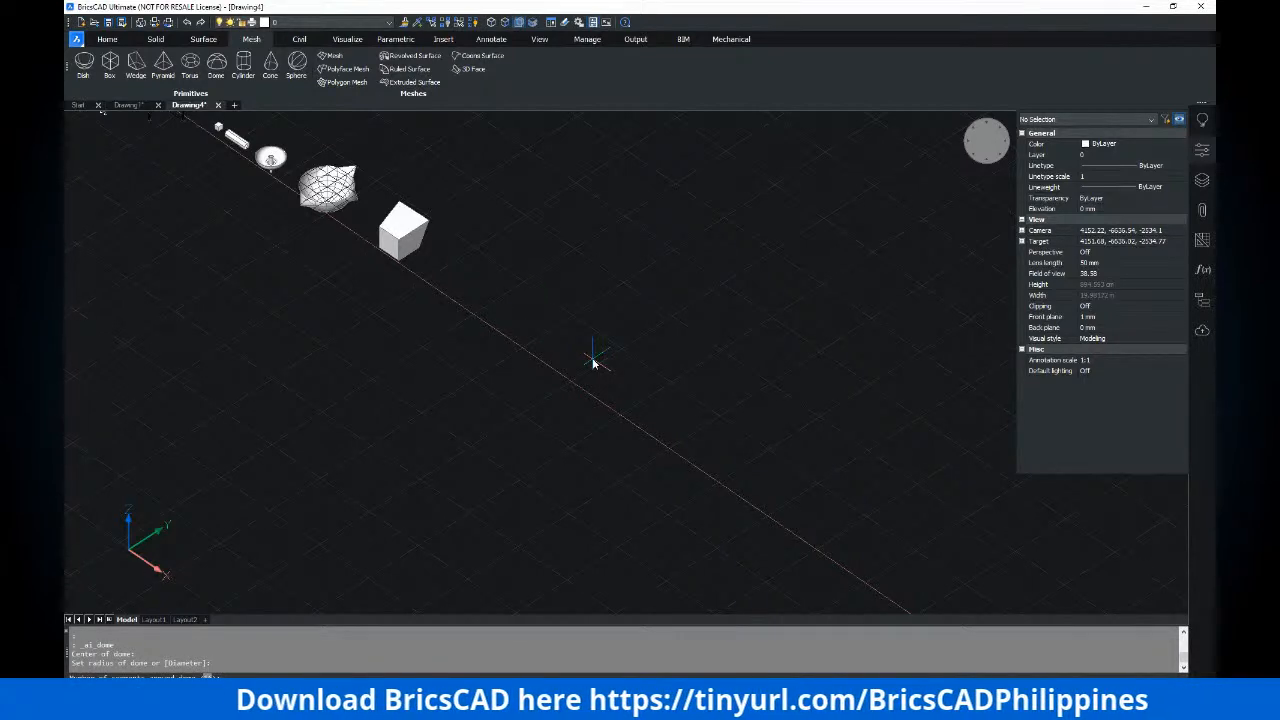
{"action": "key", "text": "Return"}
Select the mesh dome and examine its vertices and faces from several angles
{"action": "middle_click_drag", "start_coordinate": [308, 272], "coordinate": [328, 240], "text": "shift"}
{"action": "middle_click_drag", "start_coordinate": [442, 239], "coordinate": [587, 358], "text": "shift"}
{"action": "scroll", "coordinate": [555, 345], "scroll_direction": "up", "scroll_amount": 3}
{"action": "left_click", "coordinate": [570, 340]}
{"action": "scroll", "coordinate": [587, 358], "scroll_direction": "up", "scroll_amount": 2}
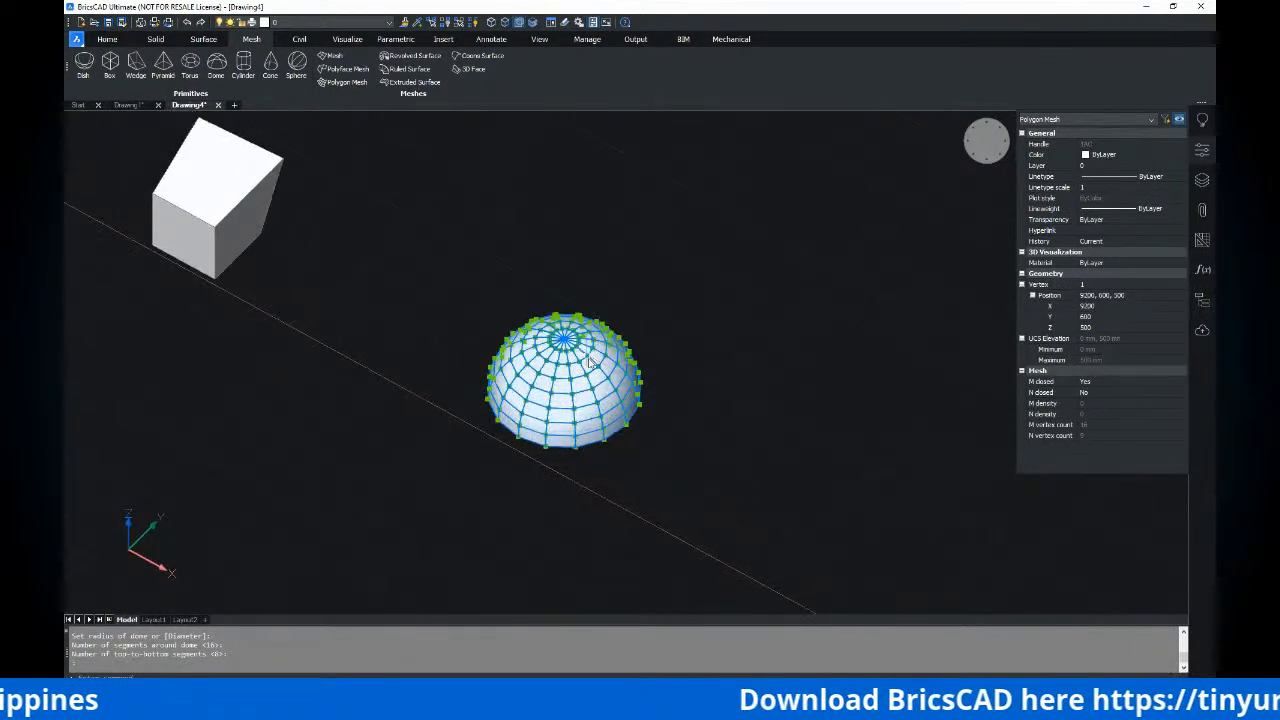
{"action": "scroll", "coordinate": [588, 358], "scroll_direction": "up", "scroll_amount": 3}
{"action": "scroll", "coordinate": [668, 398], "scroll_direction": "up", "scroll_amount": 2}
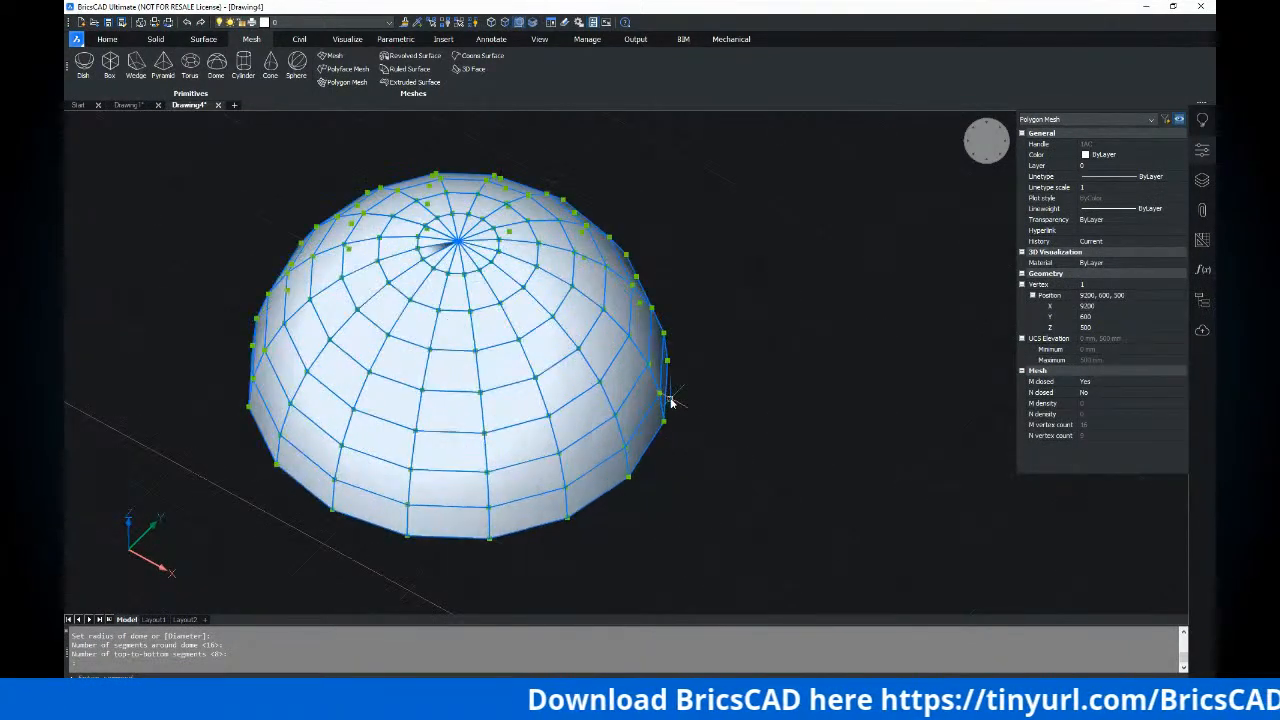
{"action": "middle_click_drag", "start_coordinate": [670, 400], "coordinate": [663, 383]}
{"action": "middle_click_drag", "start_coordinate": [574, 272], "coordinate": [789, 276], "text": "shift"}
{"action": "middle_click_drag", "start_coordinate": [668, 272], "coordinate": [626, 346]}
{"action": "scroll", "coordinate": [561, 235], "scroll_direction": "down", "scroll_amount": 4}
{"action": "middle_click_drag", "start_coordinate": [540, 240], "coordinate": [678, 412]}
{"action": "scroll", "coordinate": [350, 256], "scroll_direction": "down", "scroll_amount": 2}
{"action": "middle_click_drag", "start_coordinate": [226, 218], "coordinate": [195, 196]}
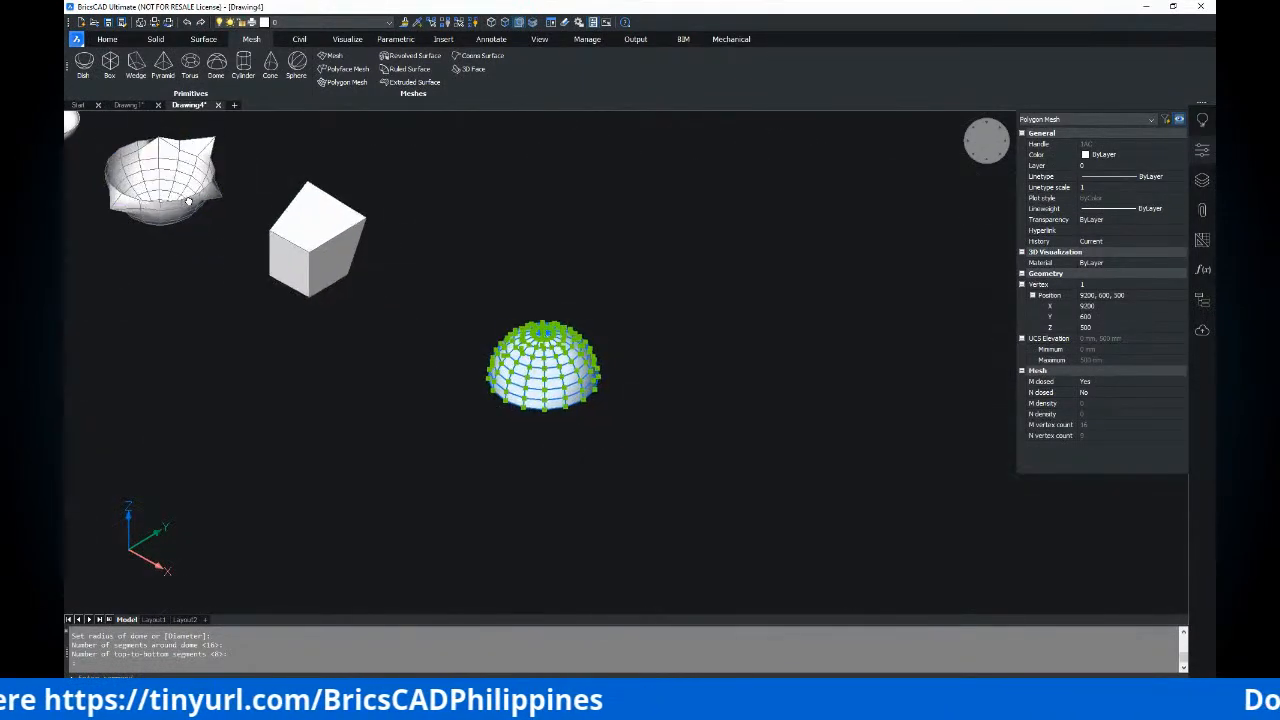
Create a mesh sphere of about 760 mm radius past the dome, with 16 longitudinal and 16 latitudinal segments
{"action": "middle_click_drag", "start_coordinate": [438, 283], "coordinate": [241, 178]}
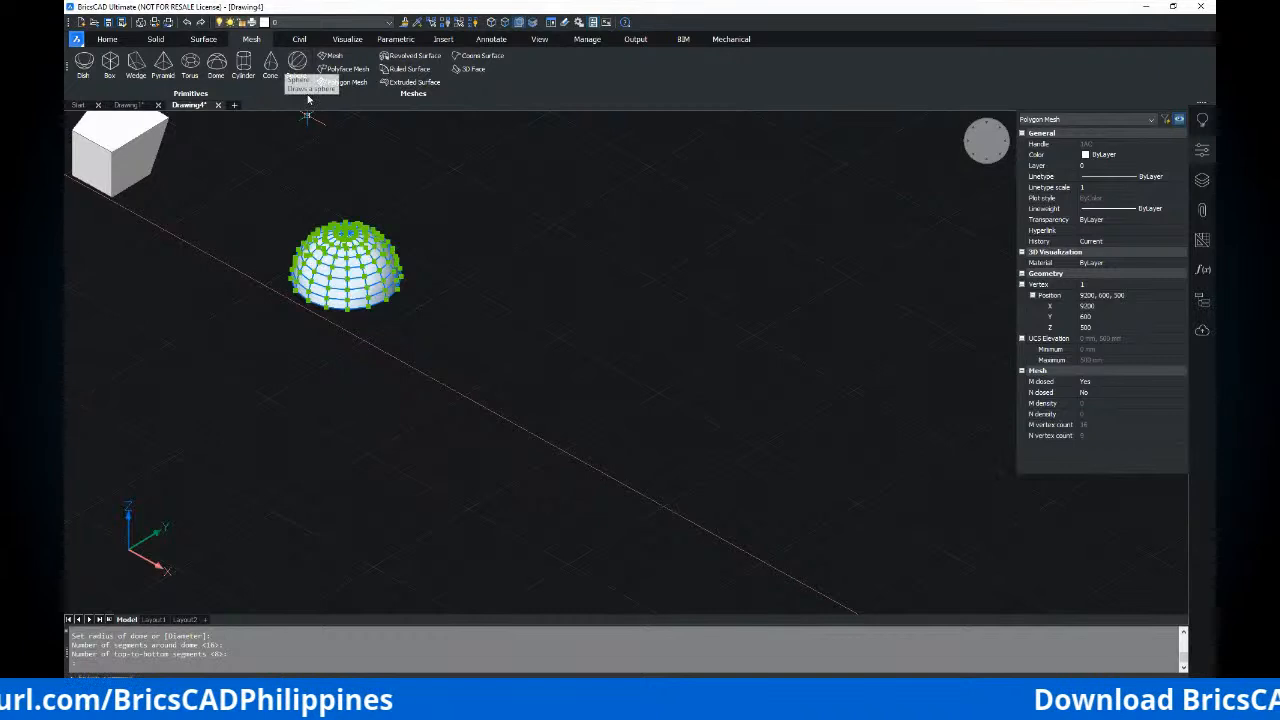
{"action": "middle_click_drag", "start_coordinate": [314, 139], "coordinate": [361, 151]}
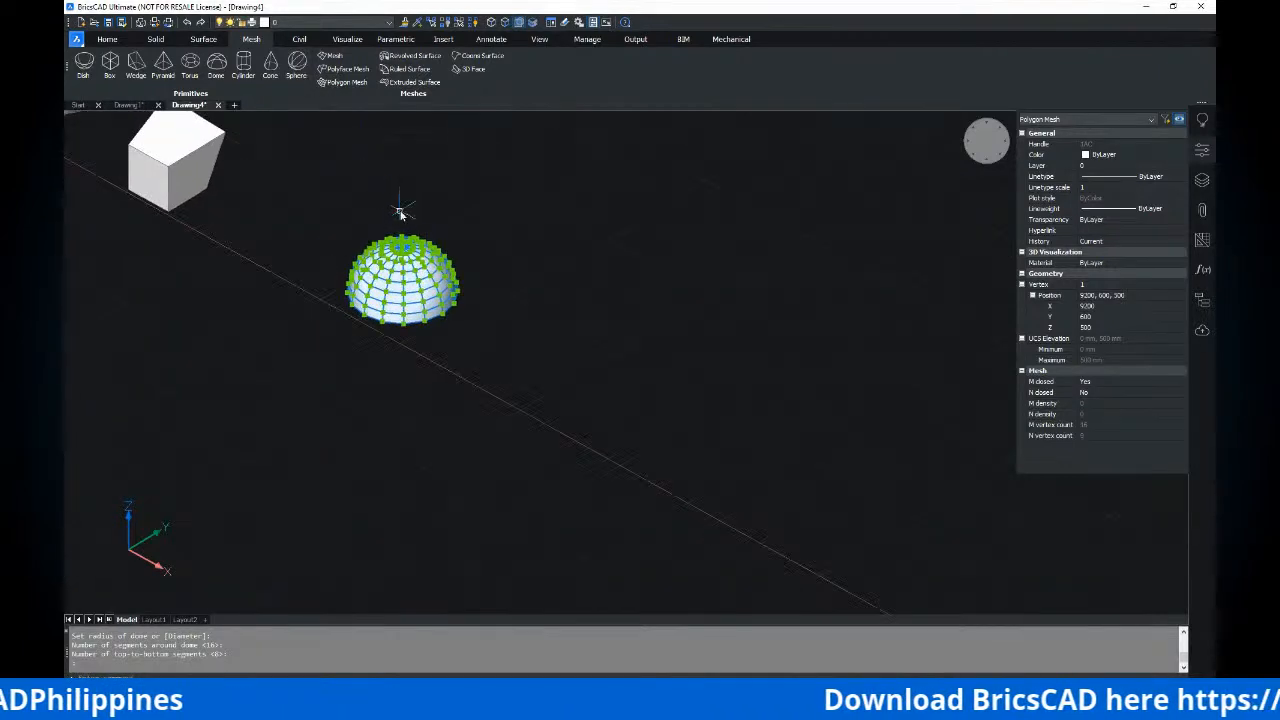
{"action": "middle_click_drag", "start_coordinate": [400, 206], "coordinate": [446, 228]}
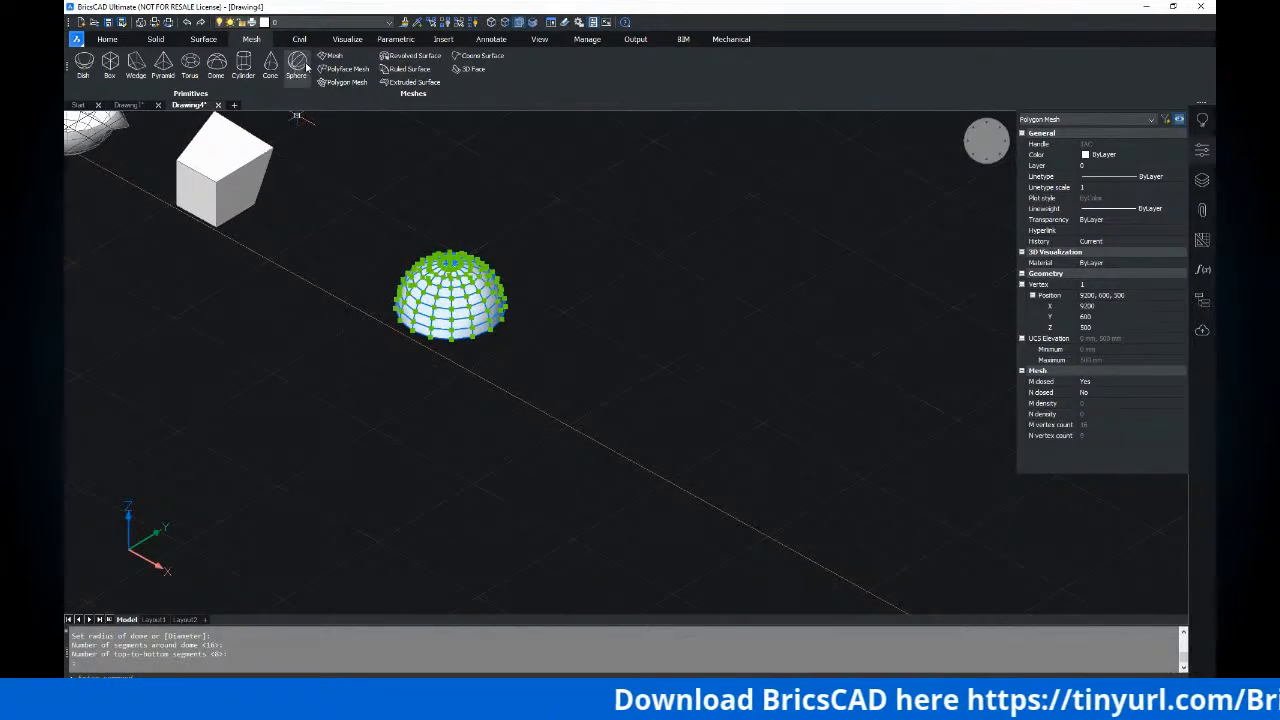
{"action": "left_click", "coordinate": [300, 68]}
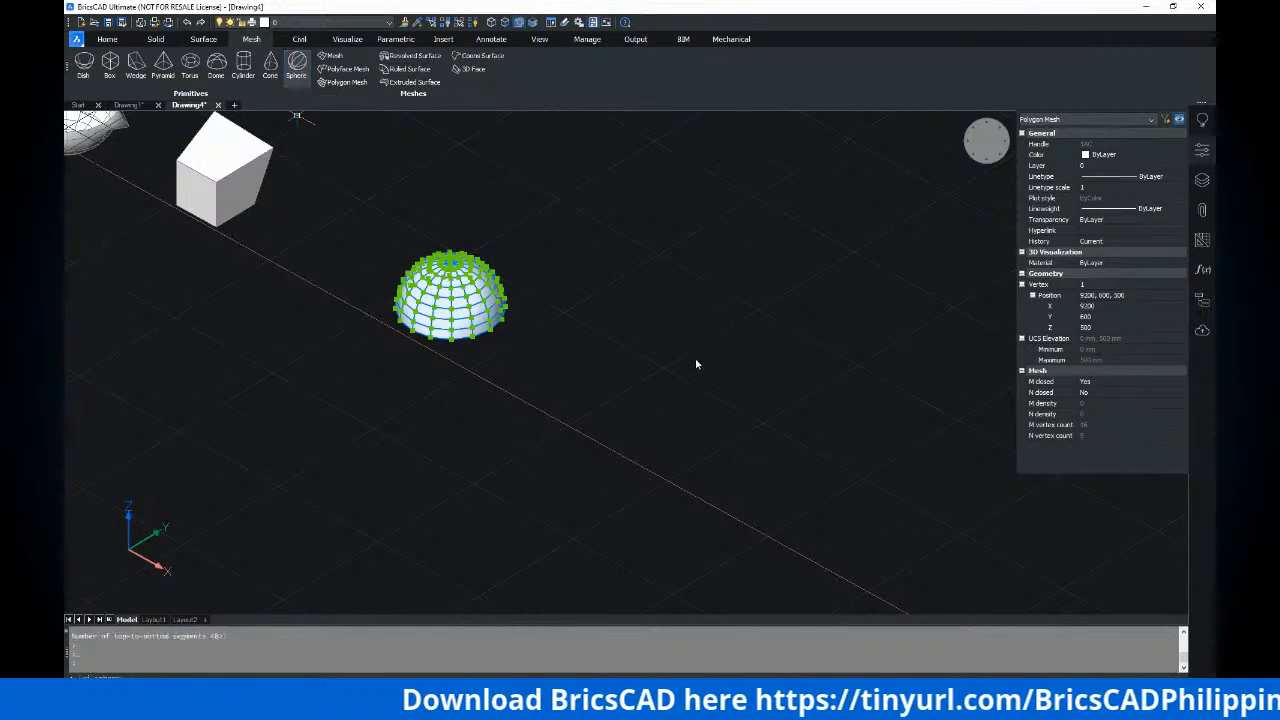
{"action": "middle_click_drag", "start_coordinate": [694, 363], "coordinate": [574, 337]}
{"action": "left_click", "coordinate": [585, 333]}
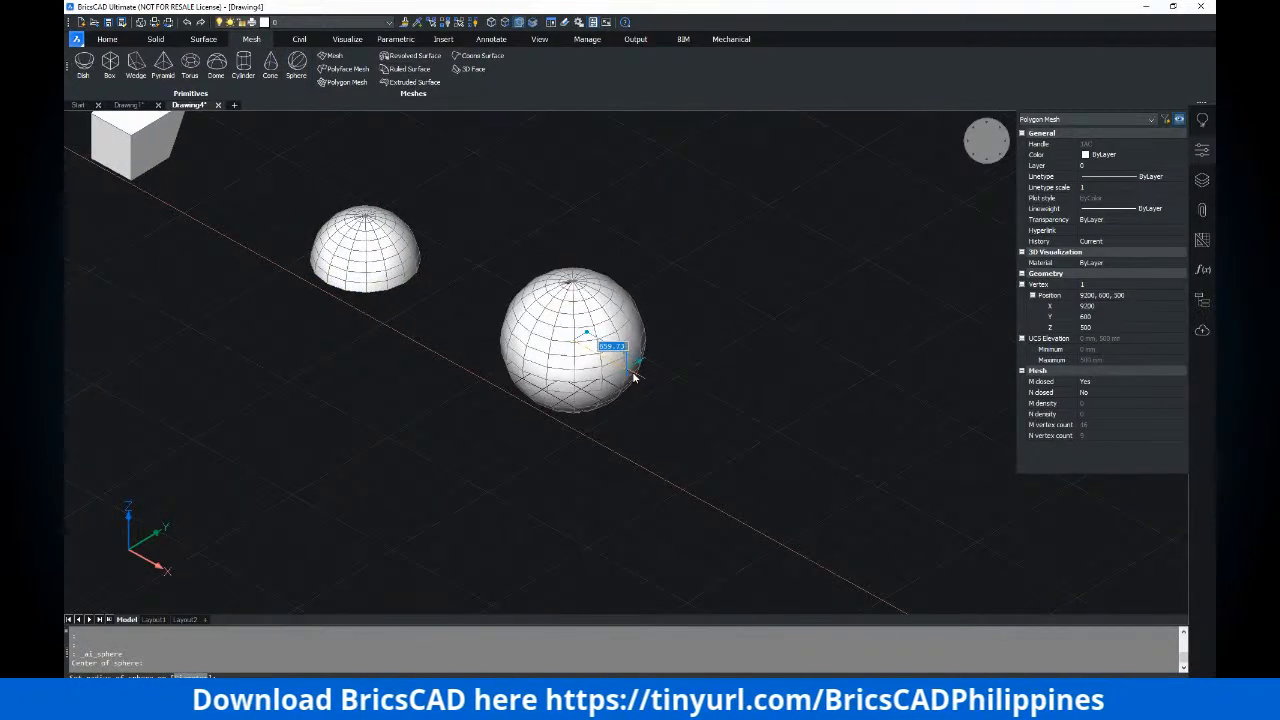
{"action": "left_click", "coordinate": [635, 375]}
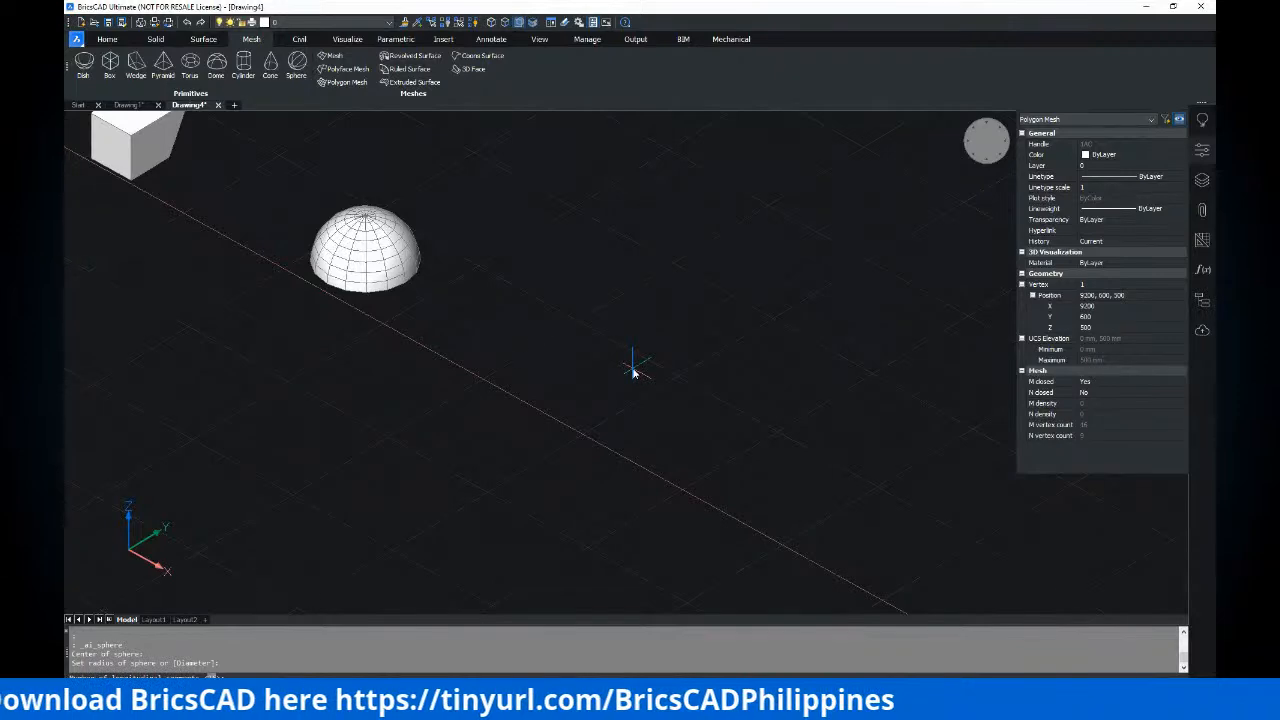
{"action": "key", "text": "Return"}
{"action": "key", "text": "Return"}
Select the mesh sphere to inspect its vertices, and deselect it
{"action": "left_click", "coordinate": [586, 335]}
{"action": "middle_click_drag", "start_coordinate": [586, 335], "coordinate": [505, 338], "text": "shift"}
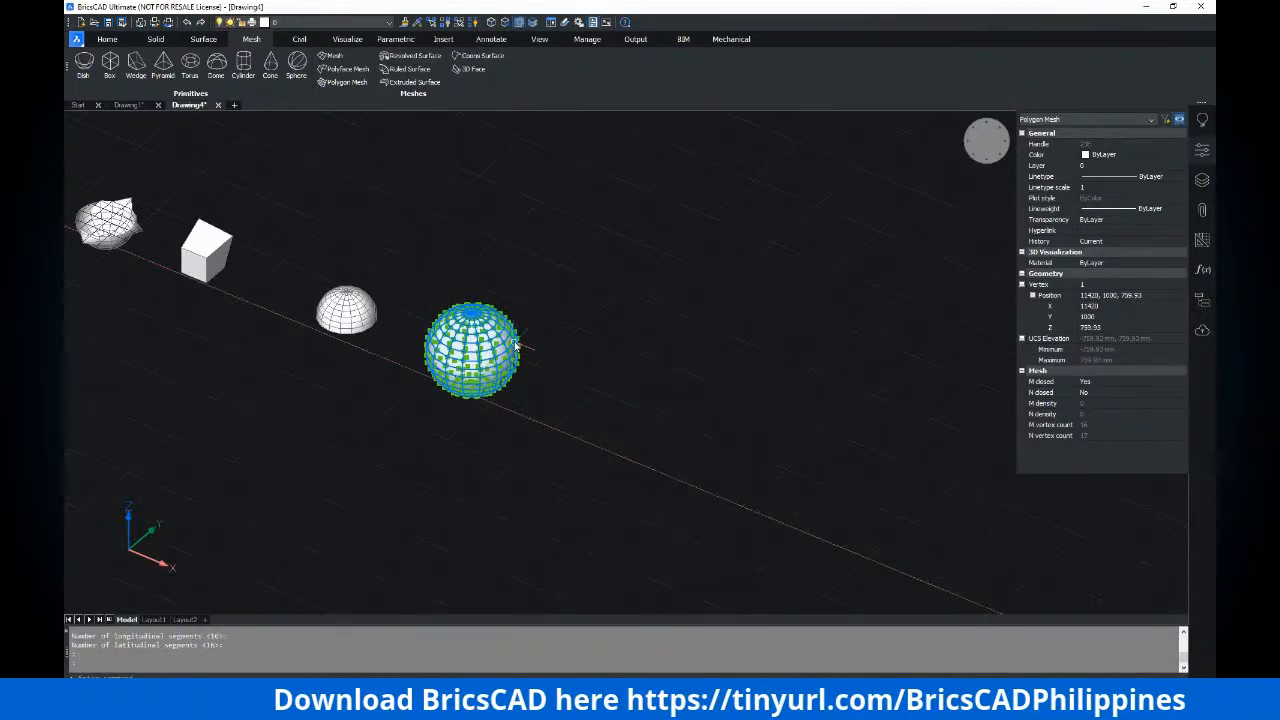
{"action": "key", "text": "Escape"}
{"action": "key", "text": "Escape"}
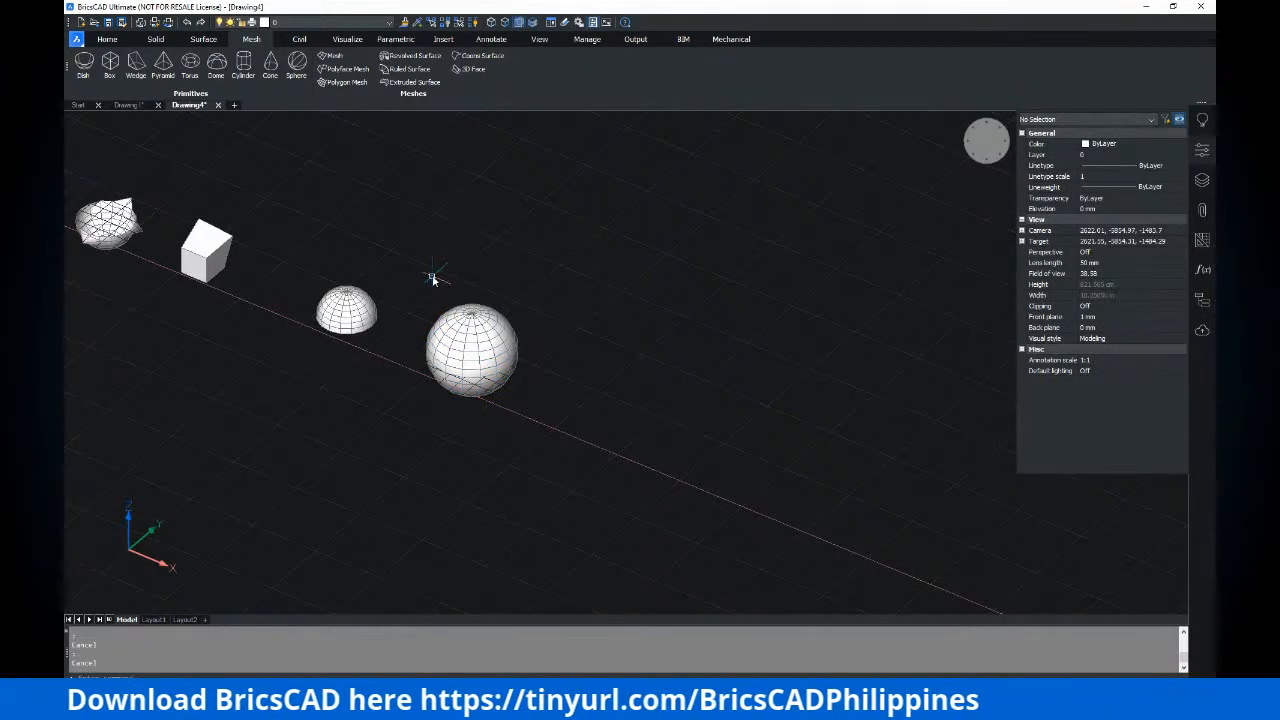
{"action": "middle_click_drag", "start_coordinate": [533, 313], "coordinate": [560, 300]}
{"action": "left_click", "coordinate": [152, 40]}
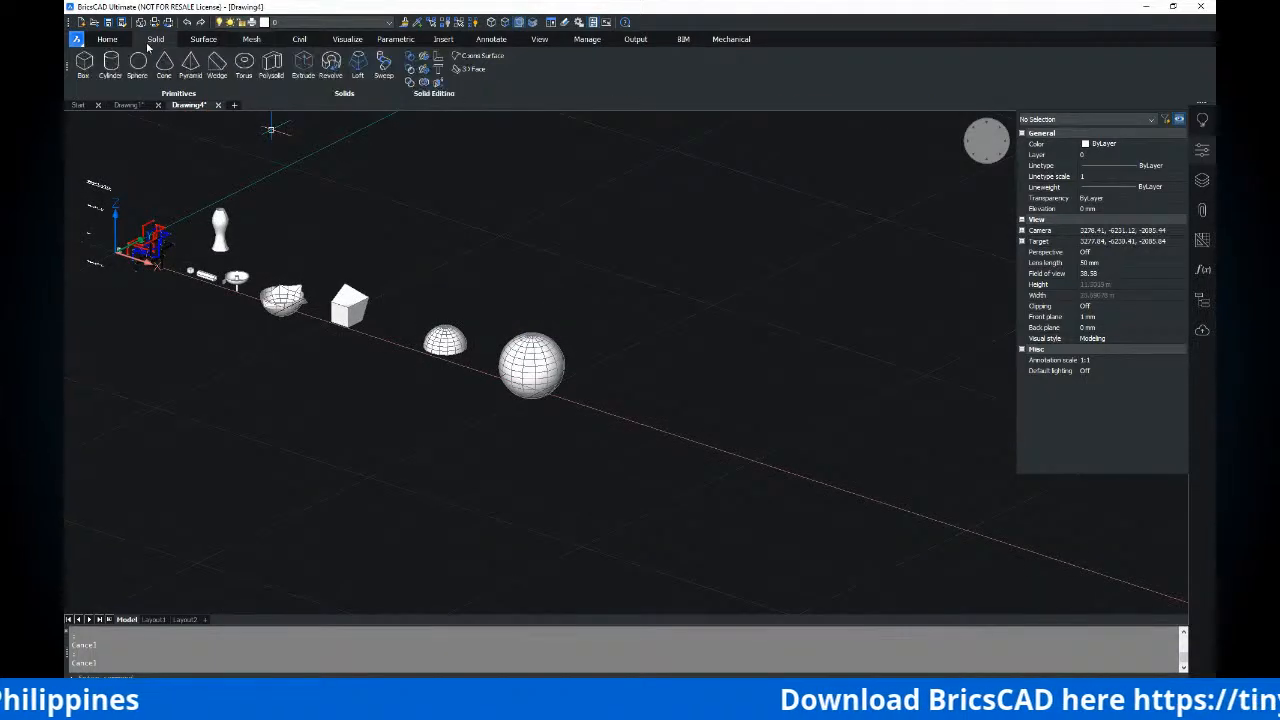
{"action": "left_click", "coordinate": [251, 40]}
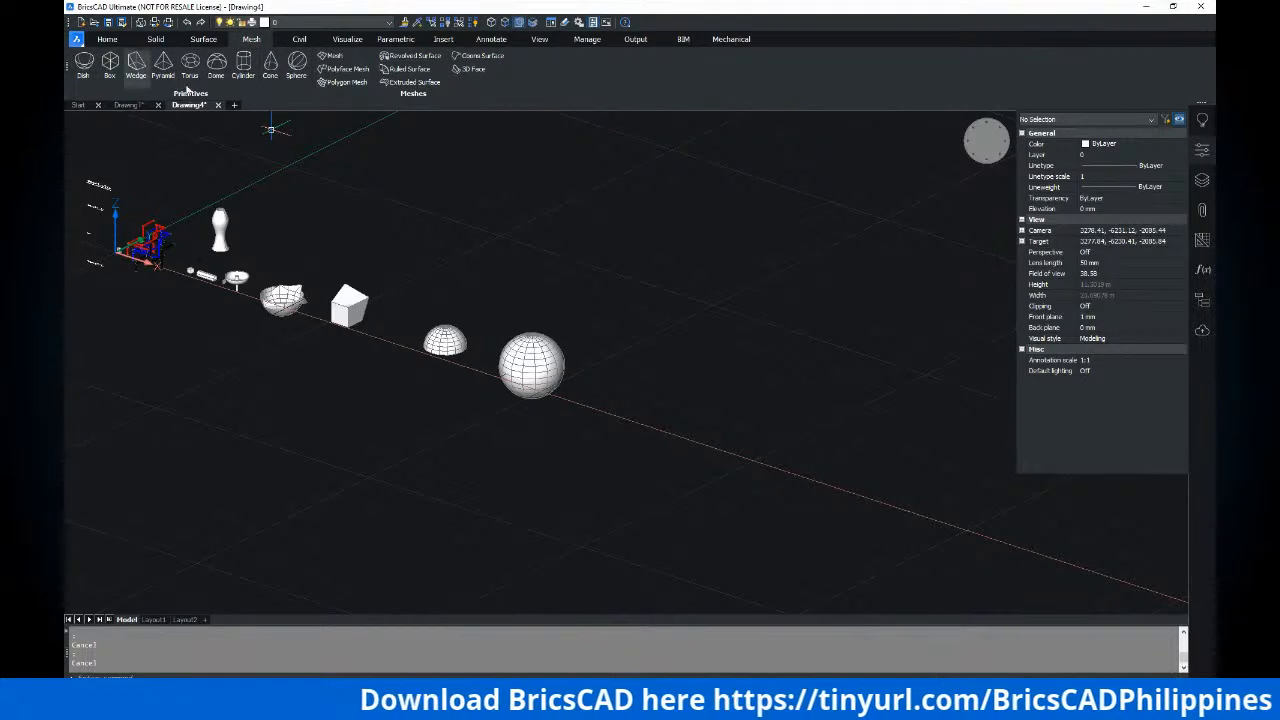
Draw a 500 by 500 mm rectangle on the ground plane past the mesh sphere
{"action": "middle_click_drag", "start_coordinate": [563, 234], "coordinate": [565, 265], "text": "shift"}
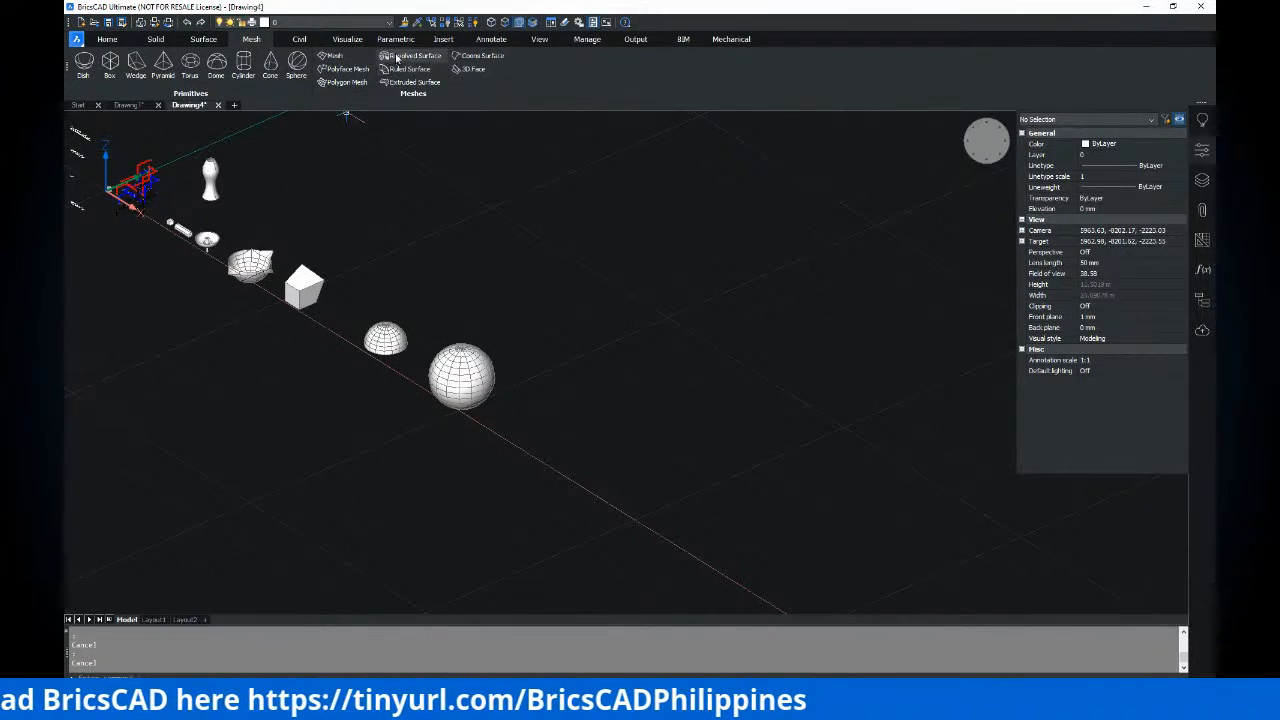
{"action": "middle_click_drag", "start_coordinate": [542, 250], "coordinate": [464, 231]}
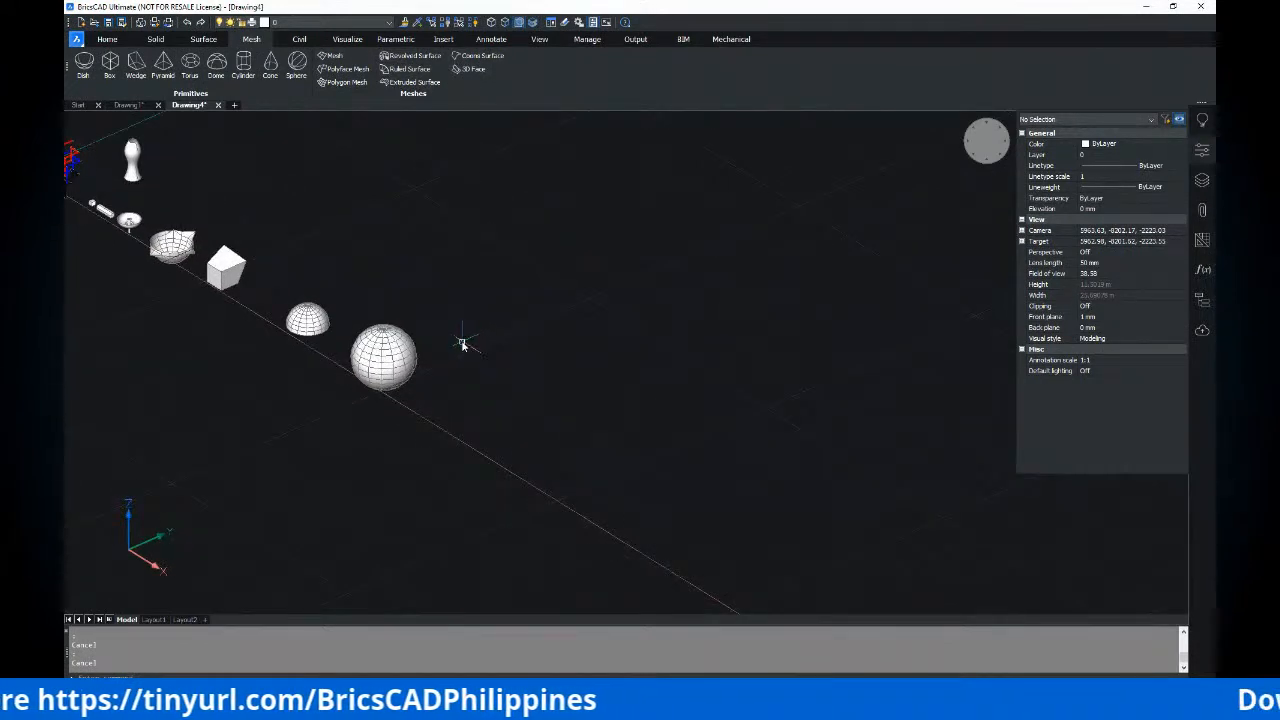
{"action": "type", "text": "REC"}
{"action": "key", "text": "Return"}
{"action": "left_click", "coordinate": [478, 415]}
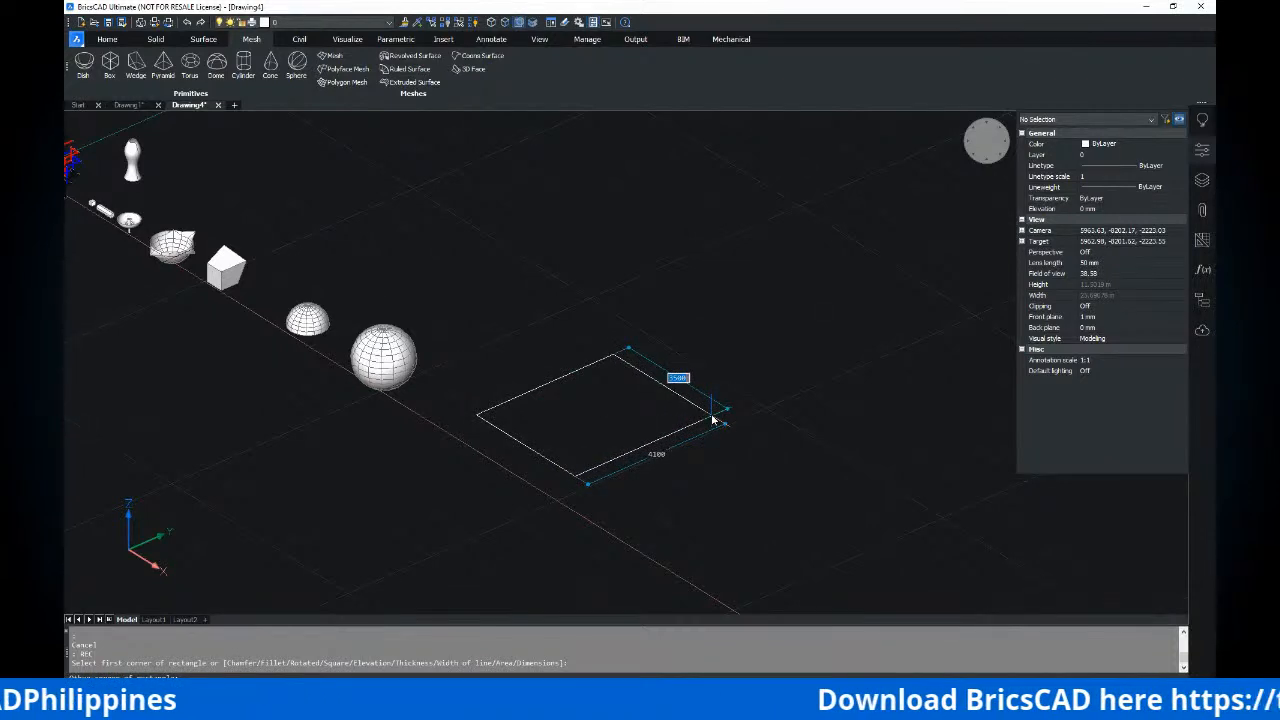
{"action": "type", "text": "@4100,2500"}
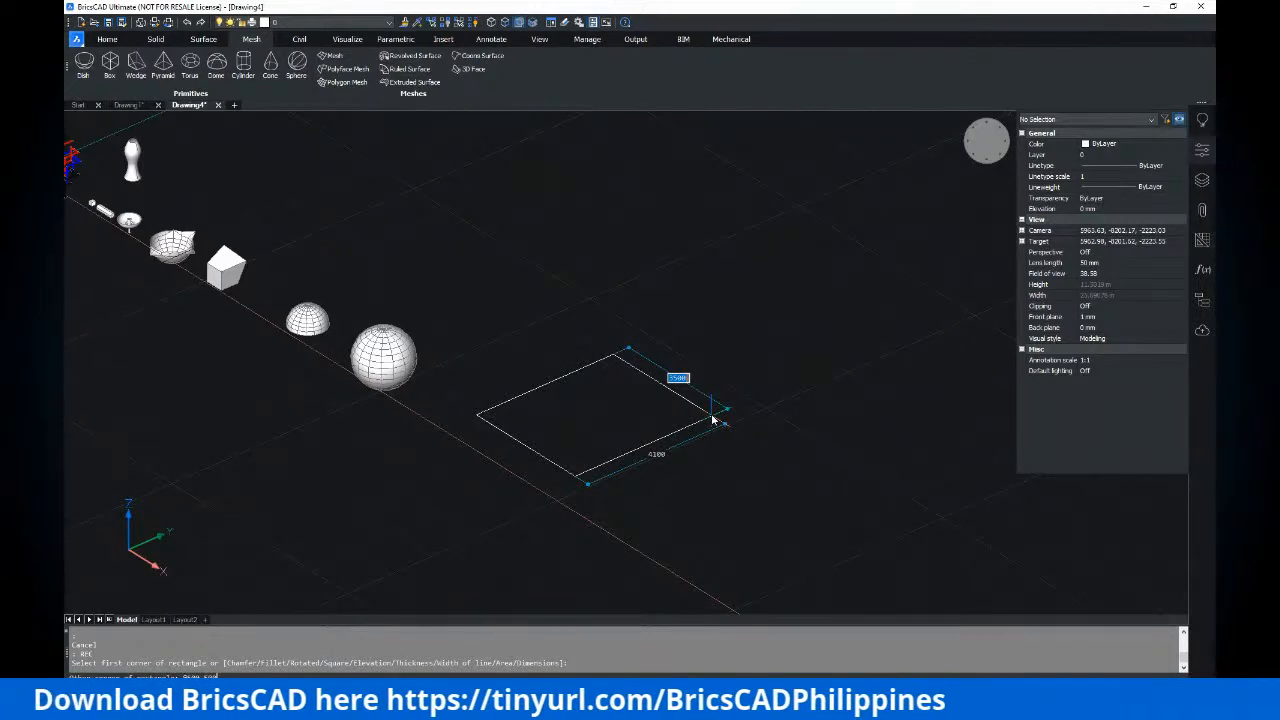
{"action": "key", "text": "Return"}
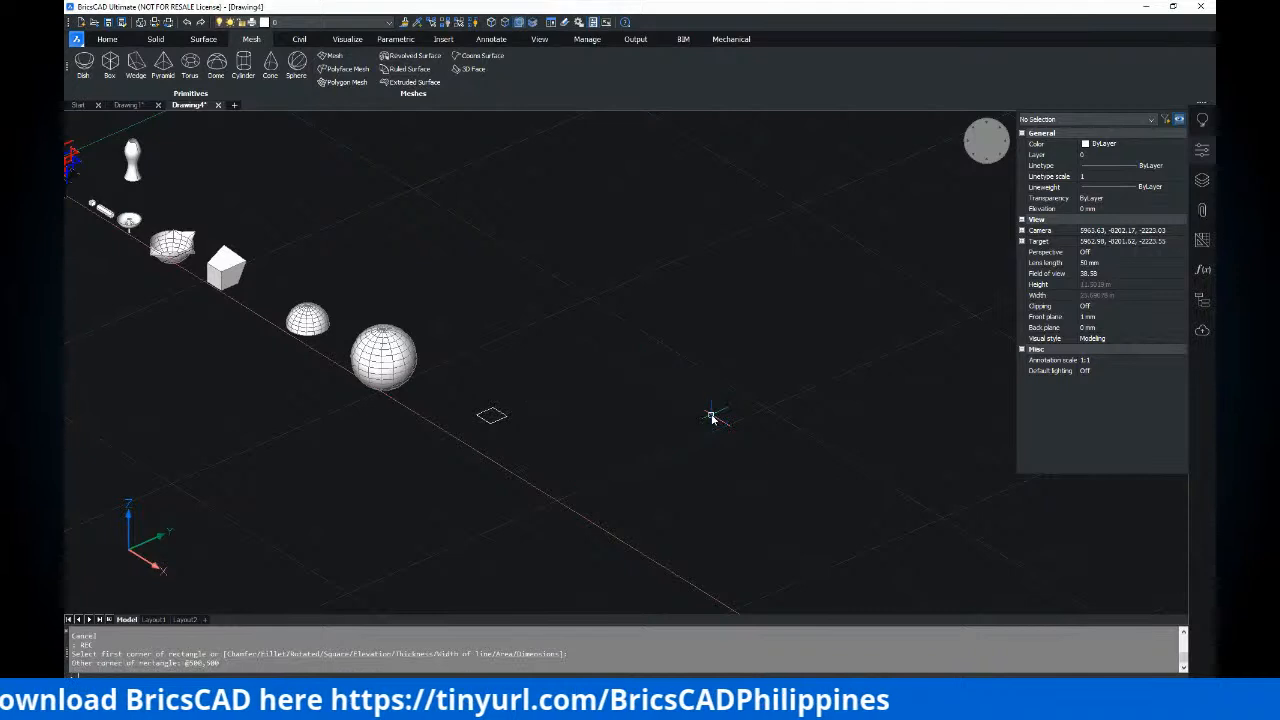
Create a polygon mesh across the rectangle's four corners, with 5 segments along the primary axis and 8 along the secondary axis
{"action": "scroll", "coordinate": [494, 420], "scroll_direction": "up", "scroll_amount": 5}
{"action": "middle_click_drag", "start_coordinate": [553, 429], "coordinate": [555, 397]}
{"action": "scroll", "coordinate": [534, 418], "scroll_direction": "up", "scroll_amount": 3}
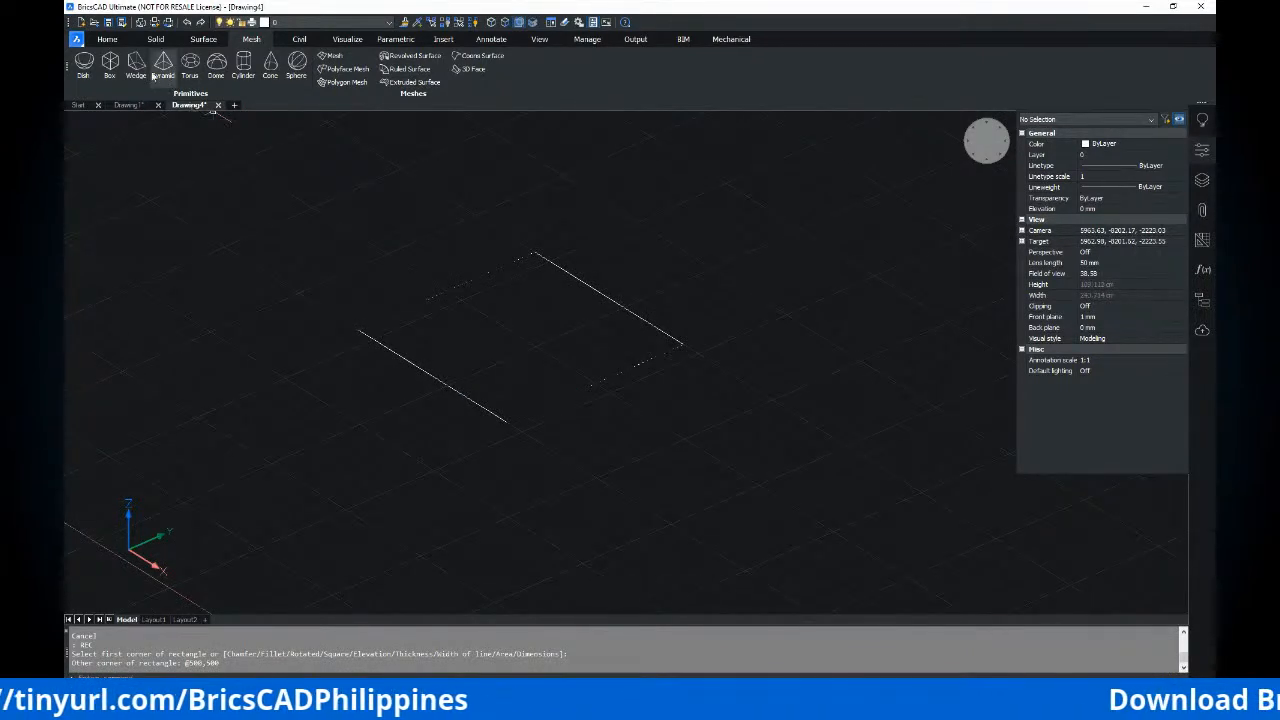
{"action": "left_click", "coordinate": [332, 56]}
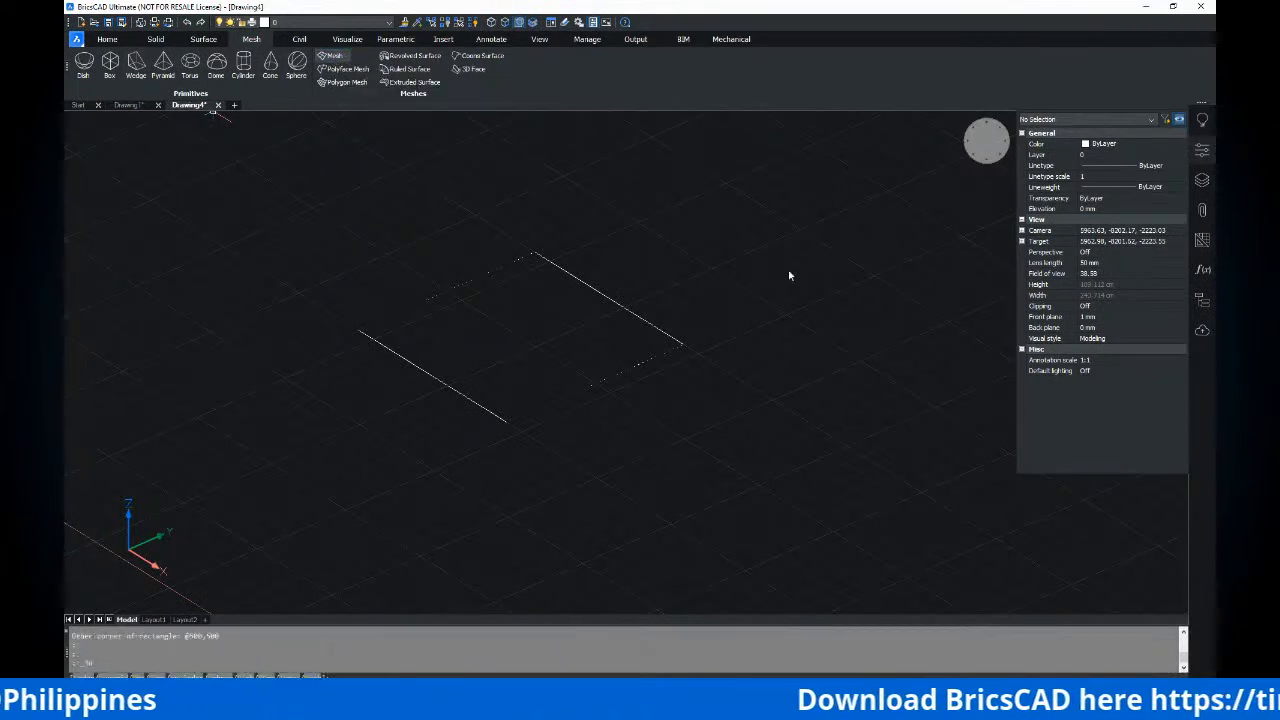
{"action": "left_click", "coordinate": [362, 336]}
{"action": "left_click", "coordinate": [538, 261]}
{"action": "left_click", "coordinate": [687, 352]}
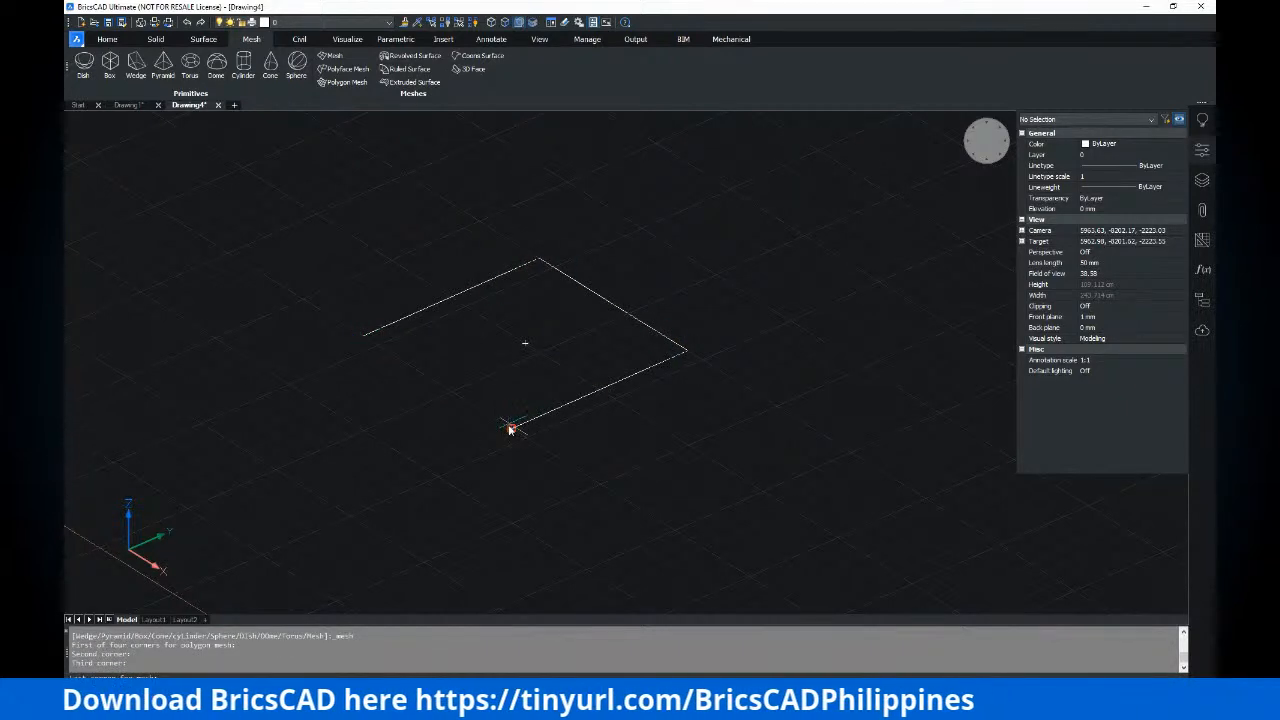
{"action": "left_click", "coordinate": [511, 429]}
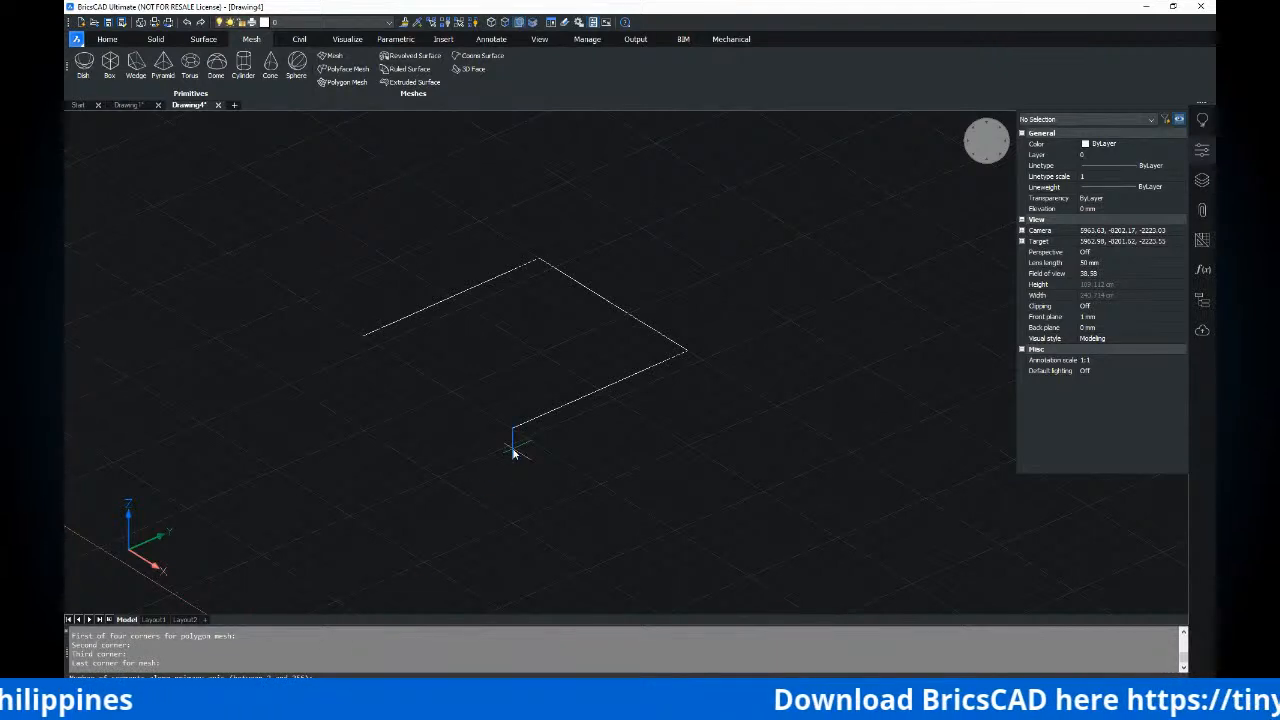
{"action": "key", "text": "Return"}
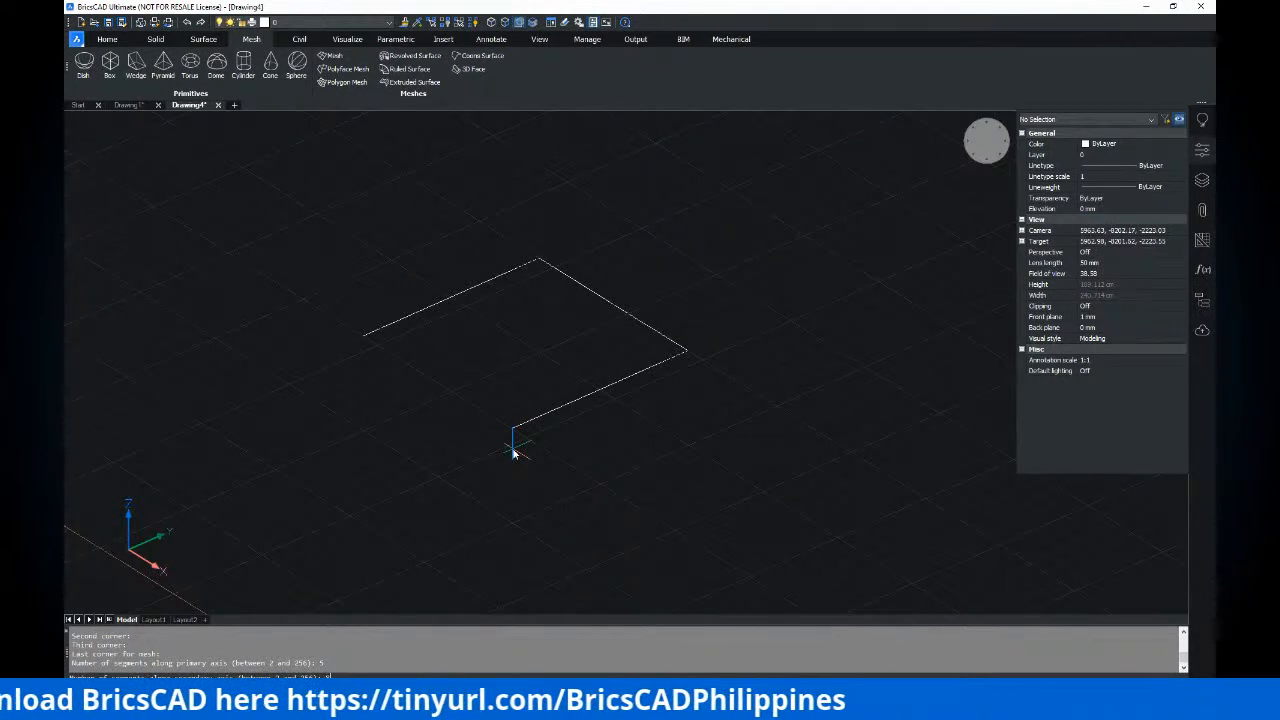
{"action": "type", "text": "8"}
{"action": "key", "text": "Return"}
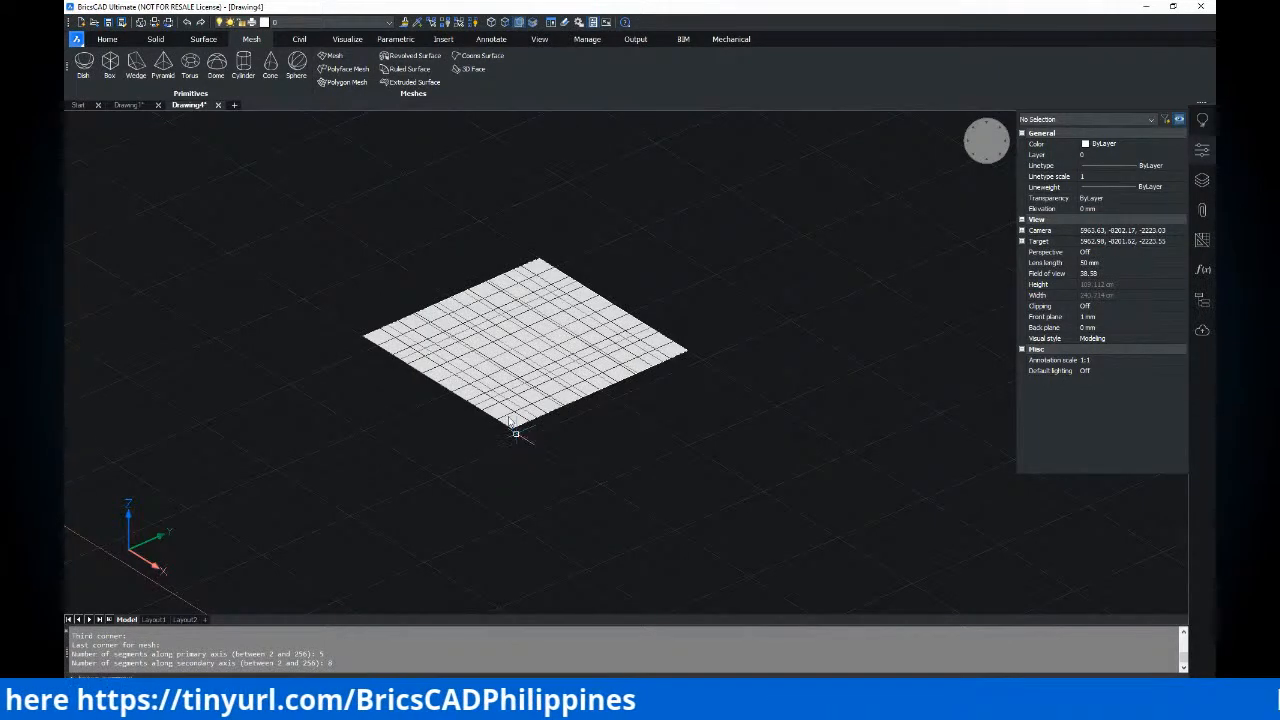
Select the flat mesh together with its rectangle and examine the grid of vertices and segments
{"action": "scroll", "coordinate": [540, 420], "scroll_direction": "up", "scroll_amount": 3}
{"action": "left_click", "coordinate": [617, 477]}
{"action": "left_click", "coordinate": [383, 280]}
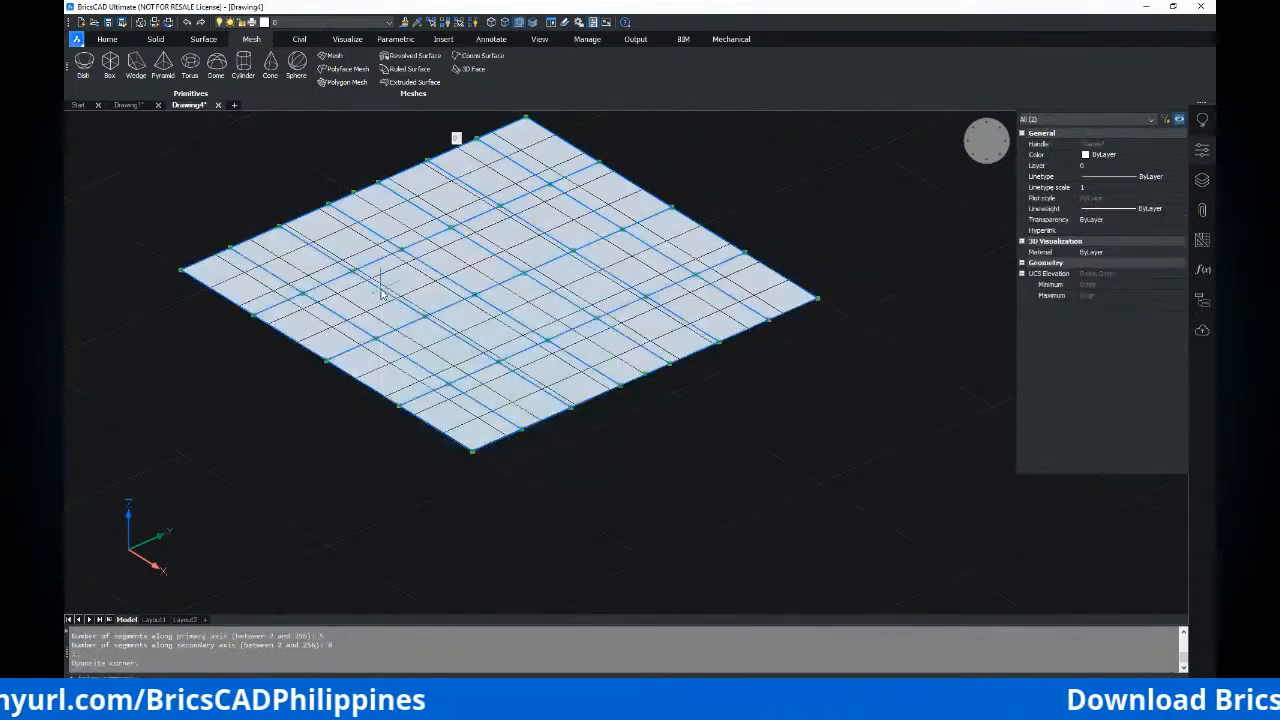
{"action": "scroll", "coordinate": [390, 368], "scroll_direction": "down", "scroll_amount": 2}
{"action": "scroll", "coordinate": [405, 375], "scroll_direction": "down", "scroll_amount": 2}
{"action": "middle_click_drag", "start_coordinate": [405, 375], "coordinate": [439, 401]}
{"action": "middle_click_drag", "start_coordinate": [339, 396], "coordinate": [384, 370]}
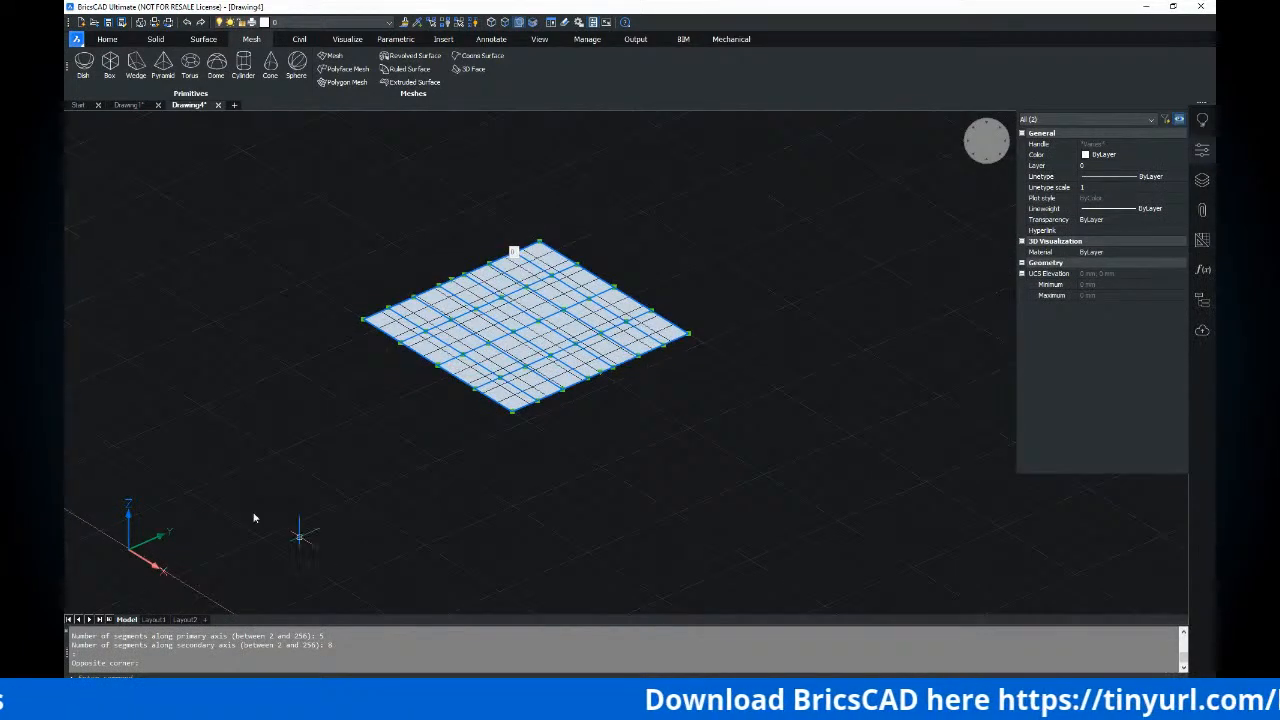
{"action": "scroll", "coordinate": [436, 393], "scroll_direction": "up", "scroll_amount": 2}
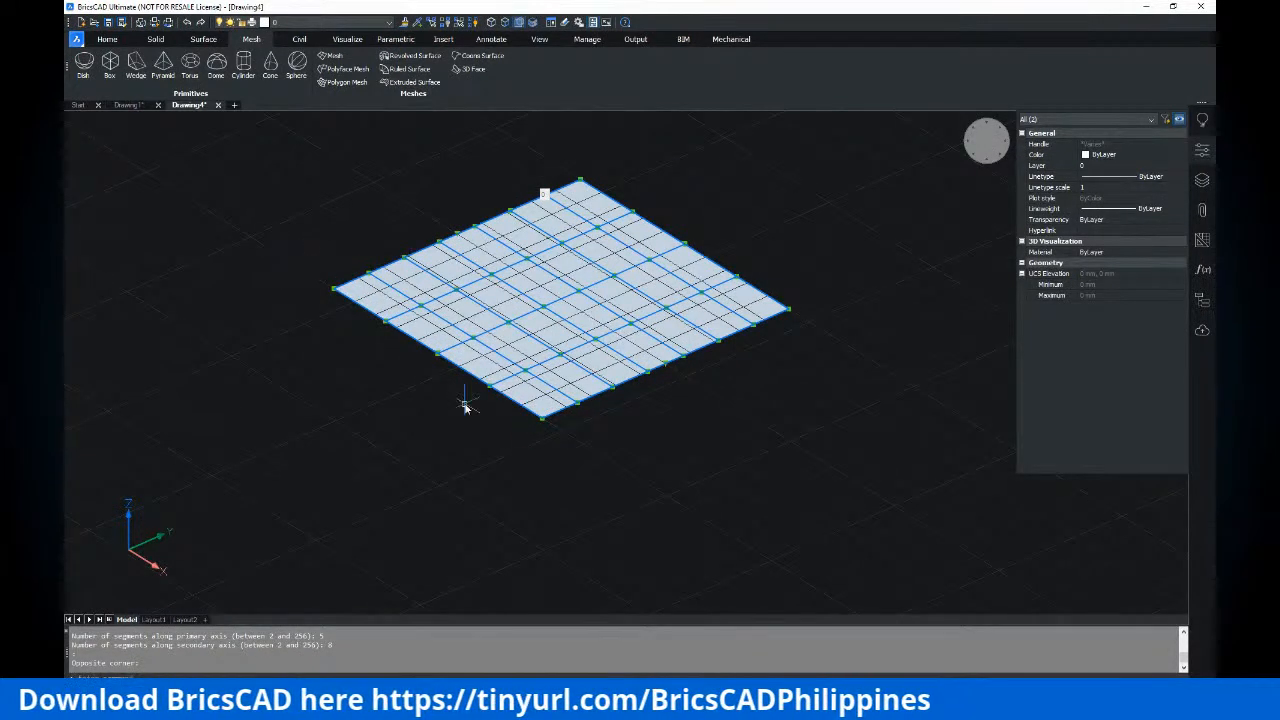
{"action": "middle_click_drag", "start_coordinate": [569, 426], "coordinate": [527, 433]}
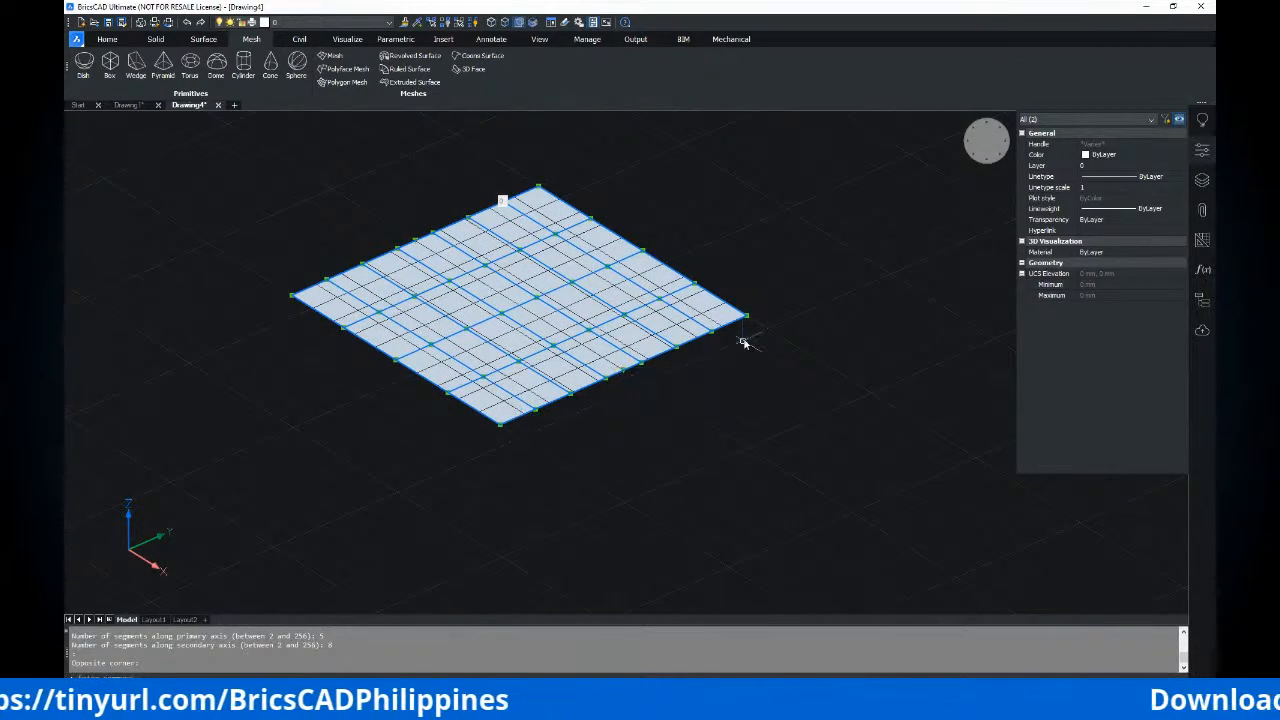
{"action": "scroll", "coordinate": [535, 435], "scroll_direction": "up", "scroll_amount": 2}
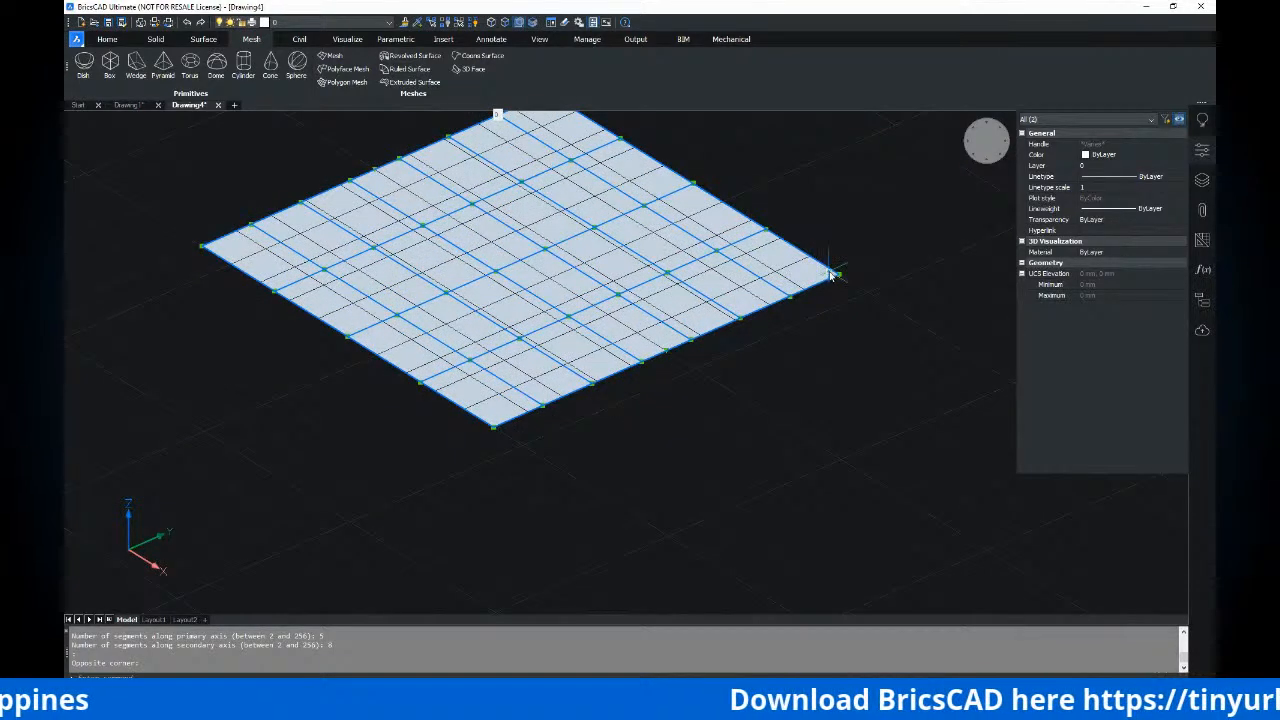
{"action": "scroll", "coordinate": [785, 277], "scroll_direction": "down", "scroll_amount": 2}
{"action": "middle_click_drag", "start_coordinate": [662, 276], "coordinate": [592, 306]}
{"action": "scroll", "coordinate": [604, 247], "scroll_direction": "up", "scroll_amount": 2}
{"action": "scroll", "coordinate": [590, 271], "scroll_direction": "down", "scroll_amount": 1}
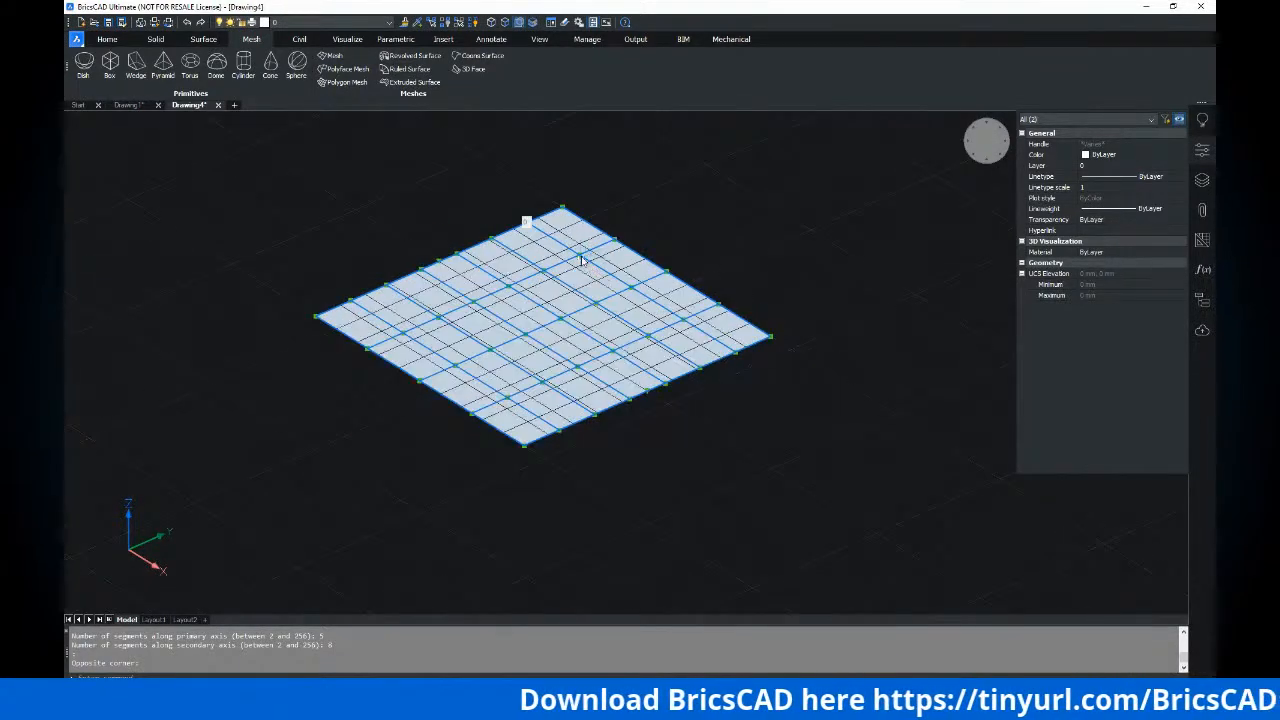
Stretch two interior mesh vertices straight up into peaks, one near the far corner and a lower one along the adjoining edge
{"action": "left_click", "coordinate": [579, 256]}
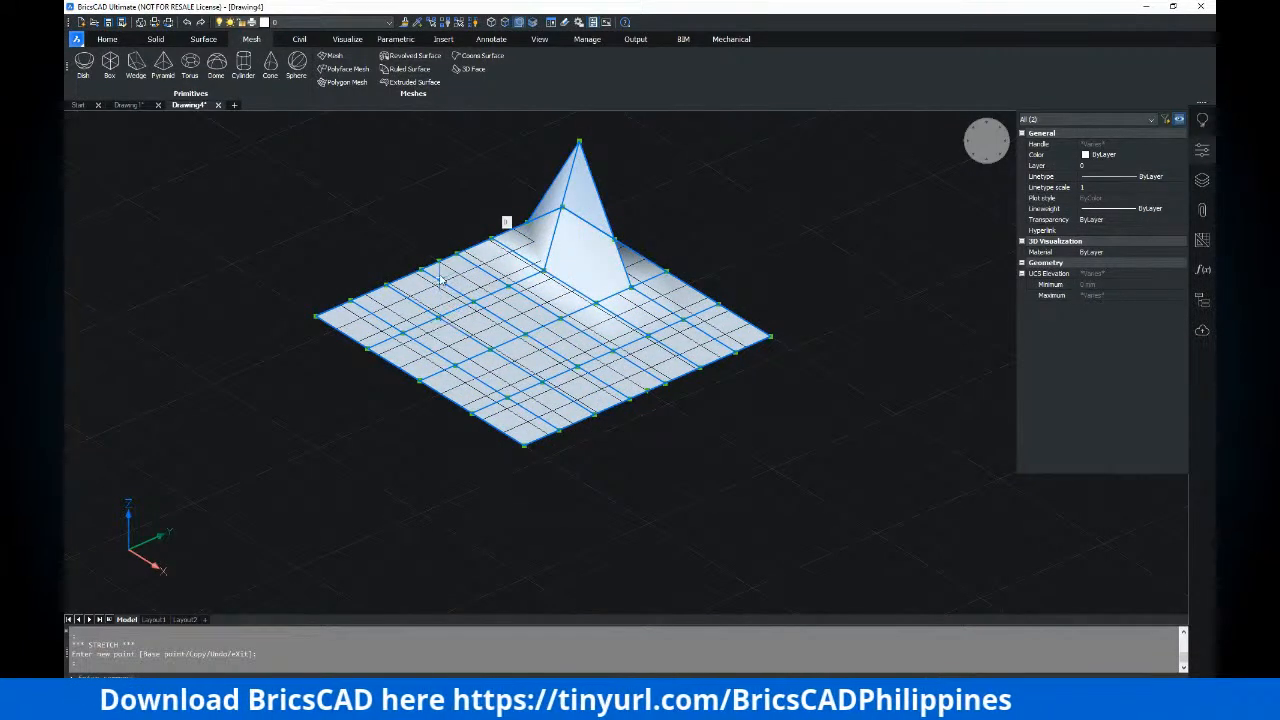
{"action": "left_click", "coordinate": [438, 322]}
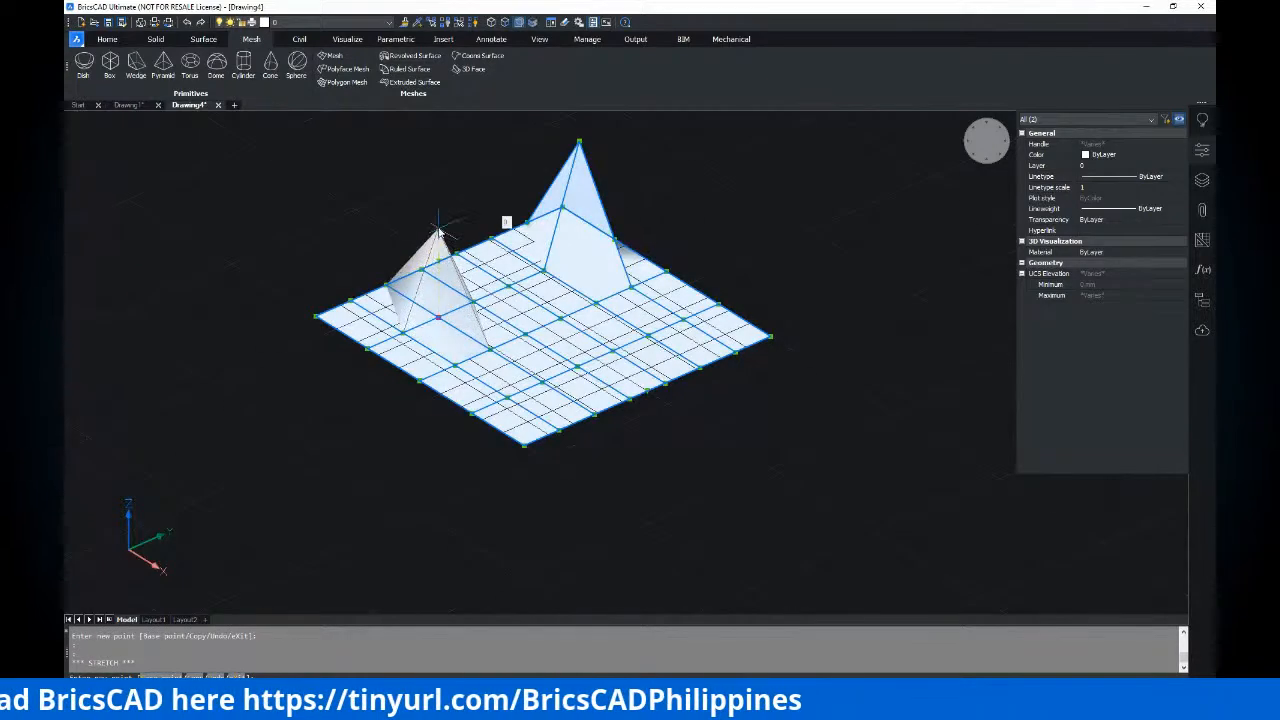
{"action": "left_click", "coordinate": [438, 229]}
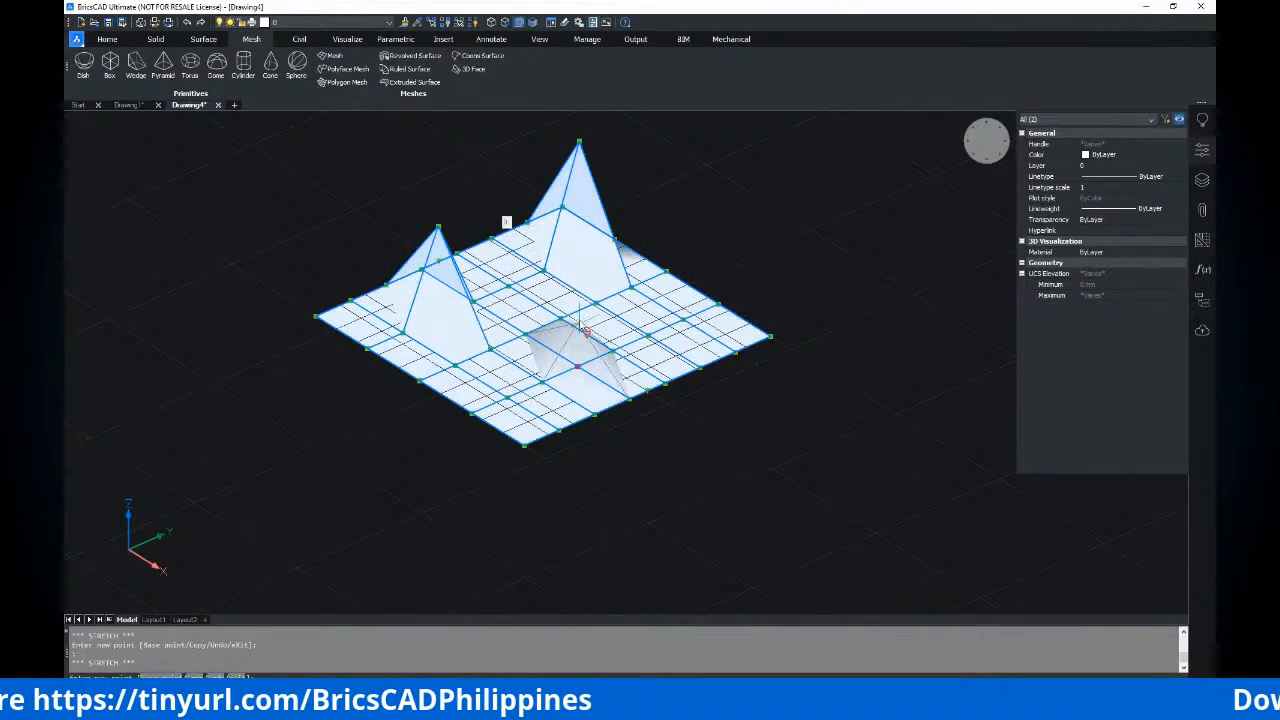
Try to stretch a third interior vertex, near the mesh's front corner, upward into a peak
{"action": "scroll", "coordinate": [578, 371], "scroll_direction": "down", "scroll_amount": 5}
{"action": "middle_click_drag", "start_coordinate": [578, 371], "coordinate": [722, 428], "text": "shift"}
{"action": "key", "text": "Escape"}
{"action": "key", "text": "Escape"}
{"action": "left_click", "coordinate": [871, 389]}
{"action": "middle_click_drag", "start_coordinate": [850, 400], "coordinate": [851, 429], "text": "shift"}
Undo the third vertex's stretch and the view changes made since
{"action": "key", "text": "ctrl+z"}
{"action": "key", "text": "ctrl+z"}
{"action": "key", "text": "ctrl+z"}
{"action": "key", "text": "ctrl+z"}
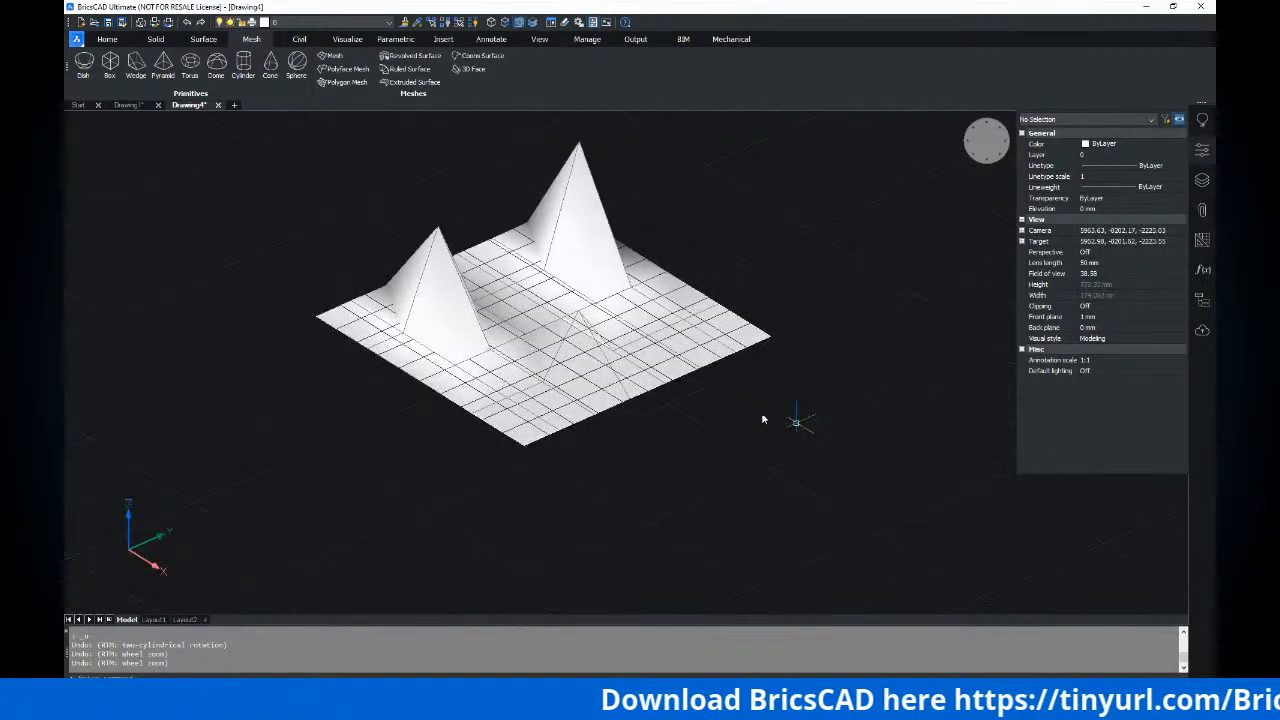
{"action": "key", "text": "ctrl+z"}
{"action": "key", "text": "ctrl+z"}
{"action": "key", "text": "ctrl+z"}
{"action": "key", "text": "ctrl+z"}
{"action": "key", "text": "ctrl+z"}
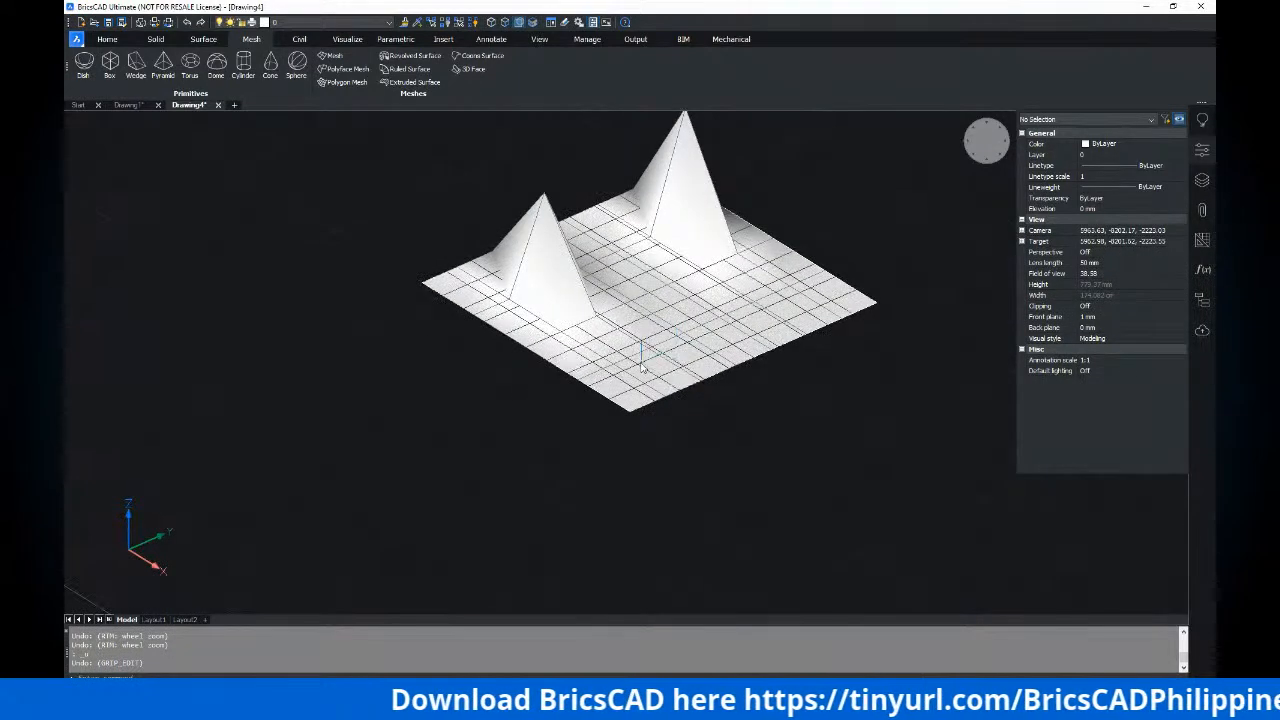
{"action": "middle_click_drag", "start_coordinate": [965, 376], "coordinate": [655, 381], "text": "shift"}
{"action": "key", "text": "ctrl+z"}
{"action": "key", "text": "ctrl+z"}
{"action": "key", "text": "ctrl+z"}
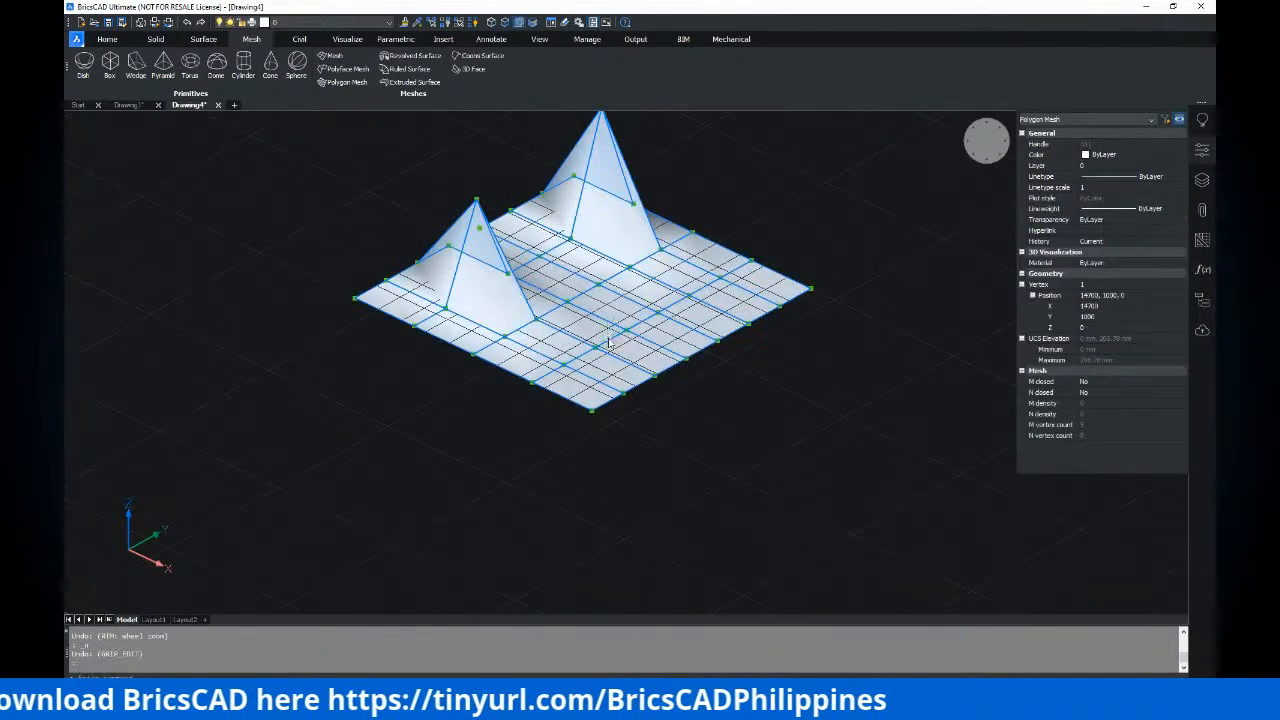
Stretch the interior vertex near the mesh's front corner upward into the tallest of the three peaks, and deselect the mesh
{"action": "left_click", "coordinate": [578, 366]}
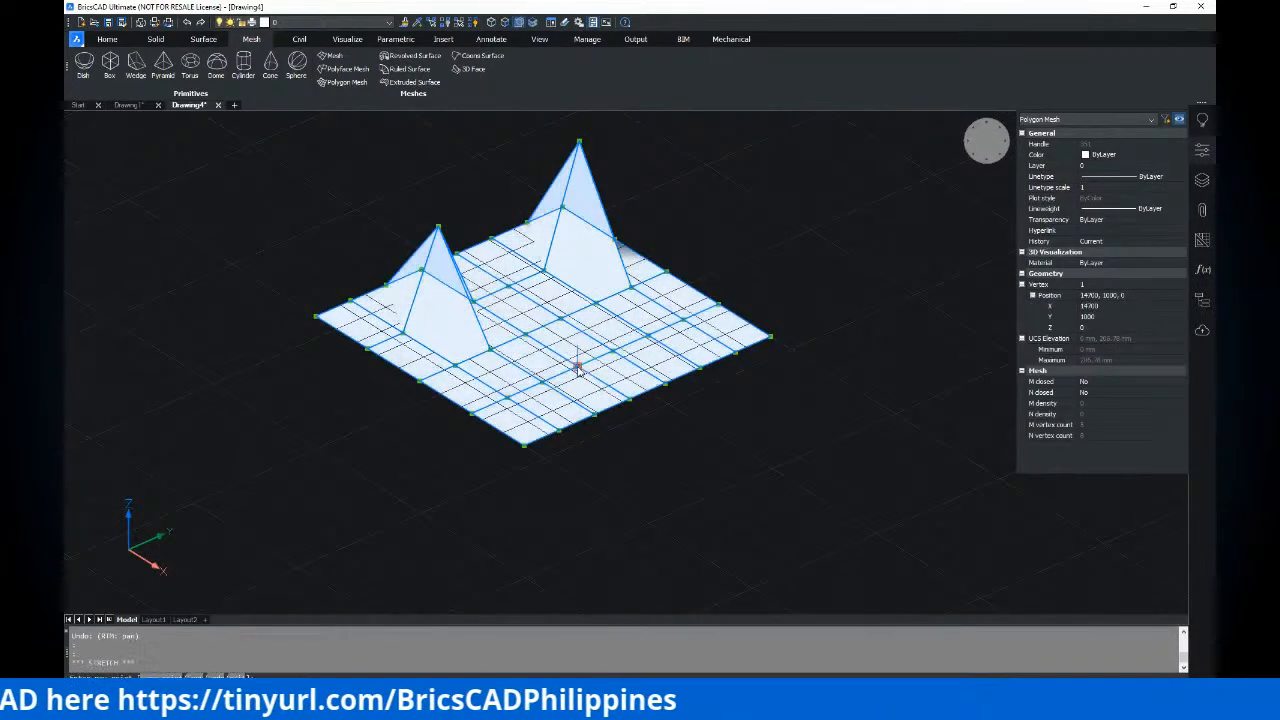
{"action": "scroll", "coordinate": [627, 318], "scroll_direction": "down", "scroll_amount": 3}
{"action": "middle_click_drag", "start_coordinate": [600, 192], "coordinate": [528, 390], "text": "shift"}
{"action": "key", "text": "Escape"}
{"action": "key", "text": "Escape"}
{"action": "scroll", "coordinate": [568, 390], "scroll_direction": "up", "scroll_amount": 3}
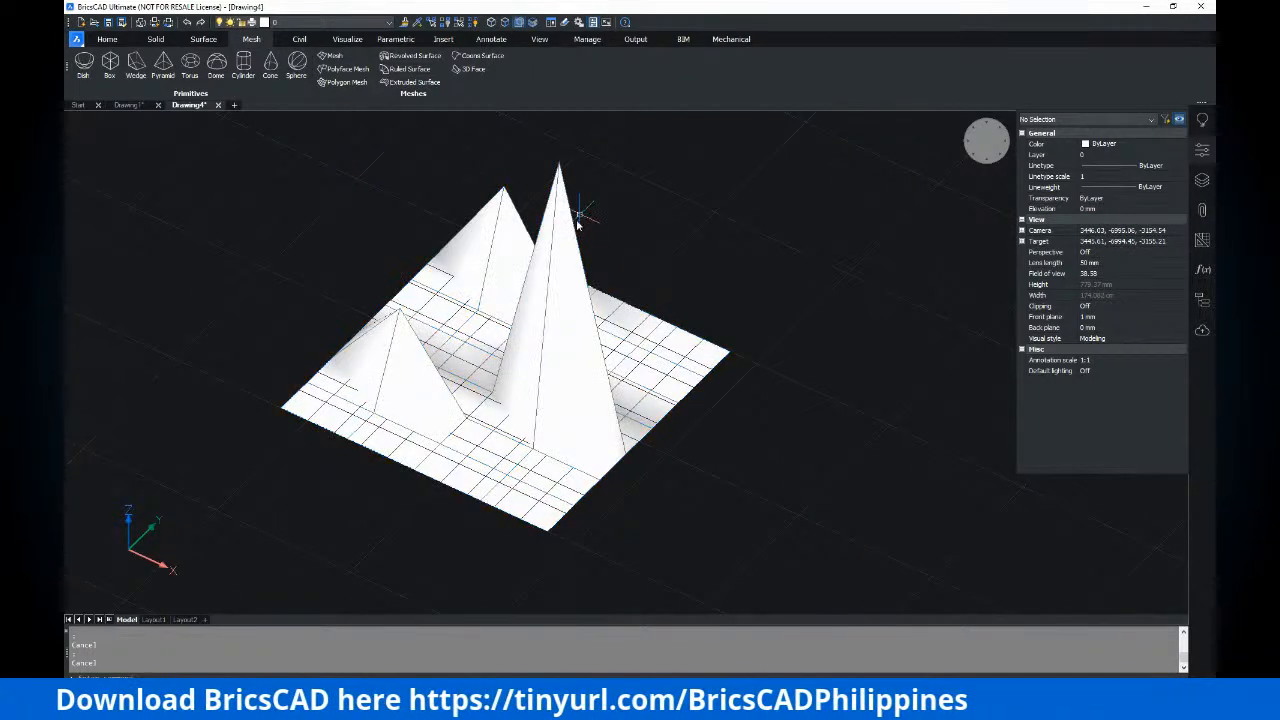
Examine the three-peaked mesh from several angles and distances, including alongside the dome and sphere
{"action": "middle_click_drag", "start_coordinate": [590, 278], "coordinate": [594, 337], "text": "shift"}
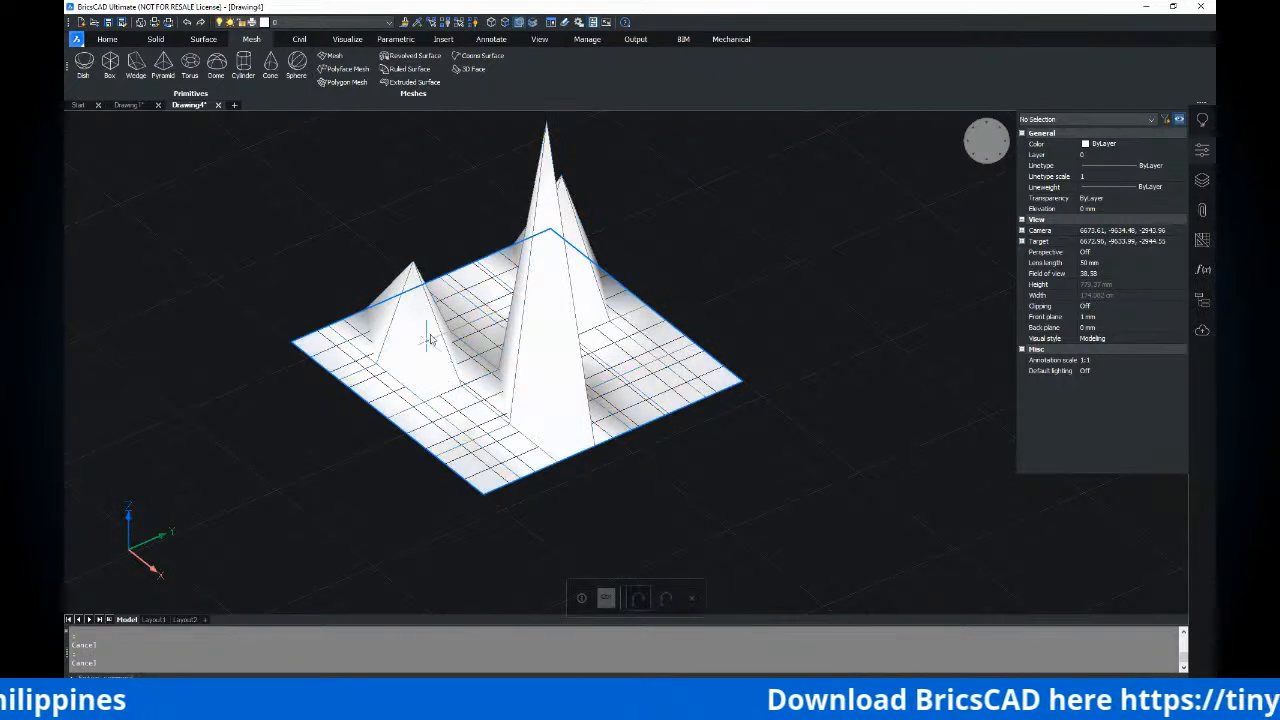
{"action": "scroll", "coordinate": [576, 287], "scroll_direction": "down", "scroll_amount": 3}
{"action": "middle_click_drag", "start_coordinate": [576, 287], "coordinate": [589, 313], "text": "shift"}
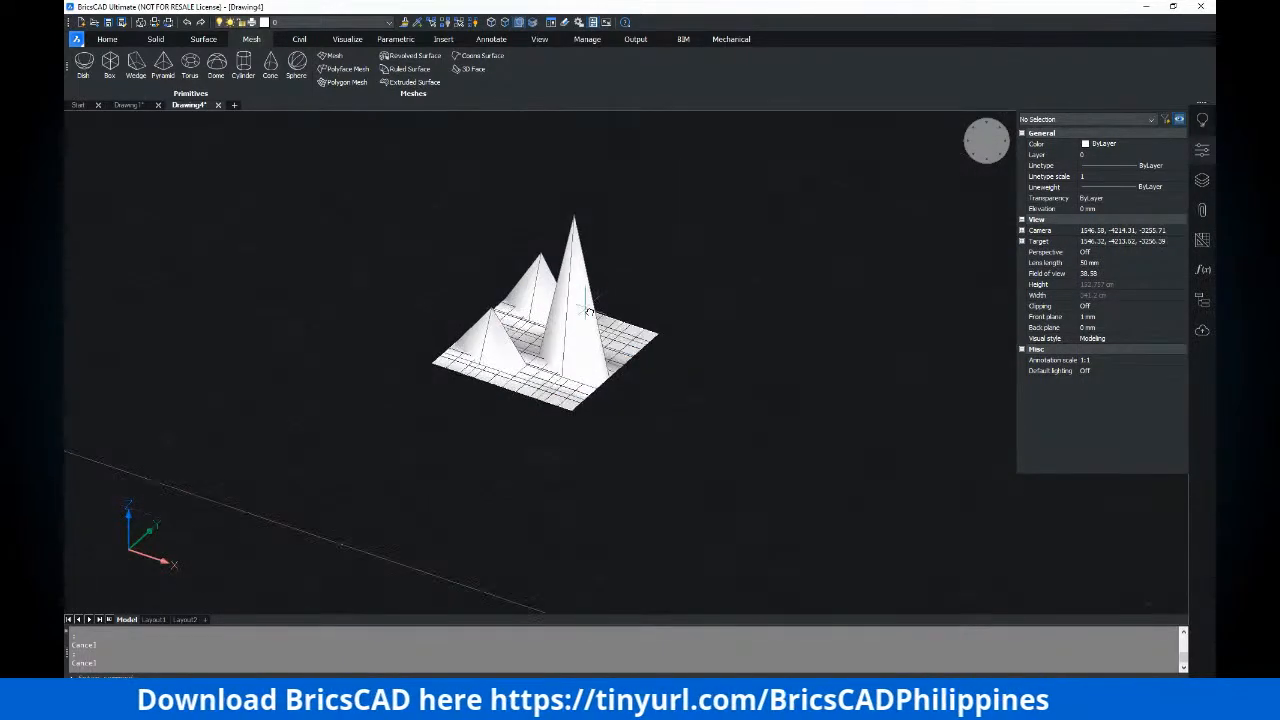
{"action": "scroll", "coordinate": [588, 312], "scroll_direction": "up", "scroll_amount": 5}
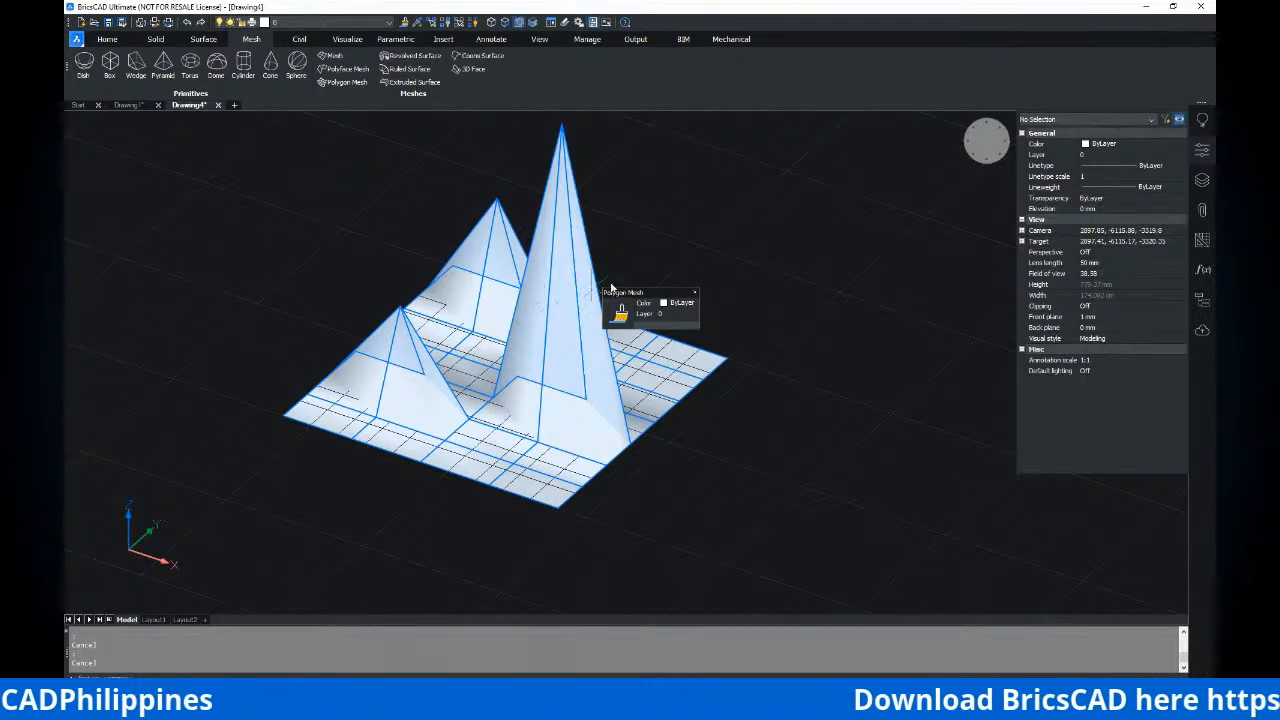
{"action": "scroll", "coordinate": [646, 275], "scroll_direction": "down", "scroll_amount": 6}
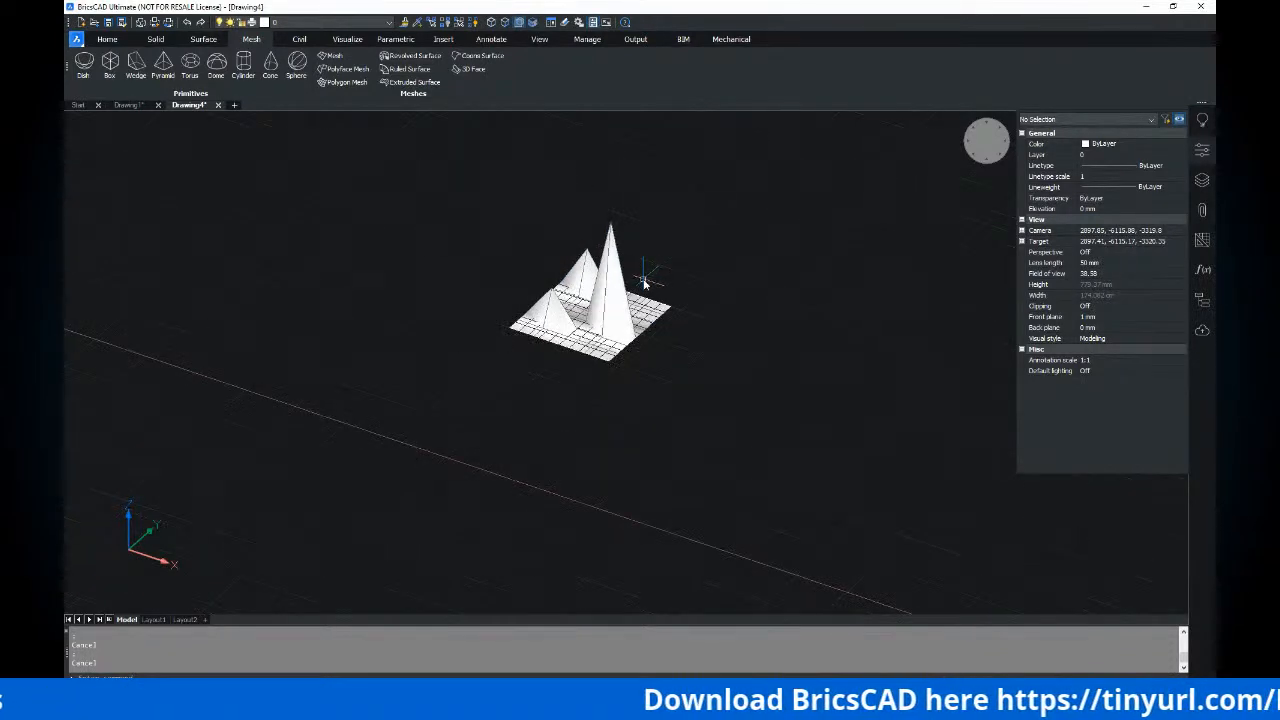
{"action": "middle_click_drag", "start_coordinate": [518, 300], "coordinate": [555, 362], "text": "shift"}
{"action": "scroll", "coordinate": [524, 276], "scroll_direction": "down", "scroll_amount": 6}
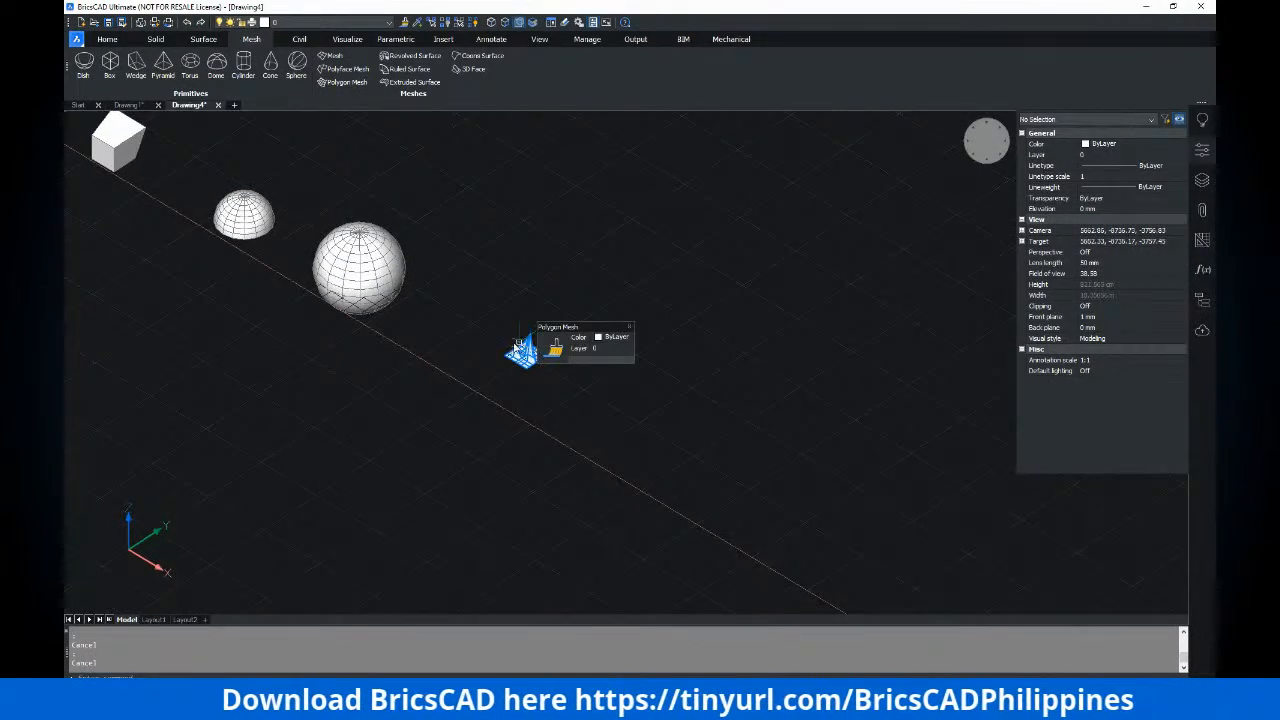
{"action": "scroll", "coordinate": [517, 348], "scroll_direction": "up", "scroll_amount": 6}
{"action": "scroll", "coordinate": [510, 343], "scroll_direction": "down", "scroll_amount": 3}
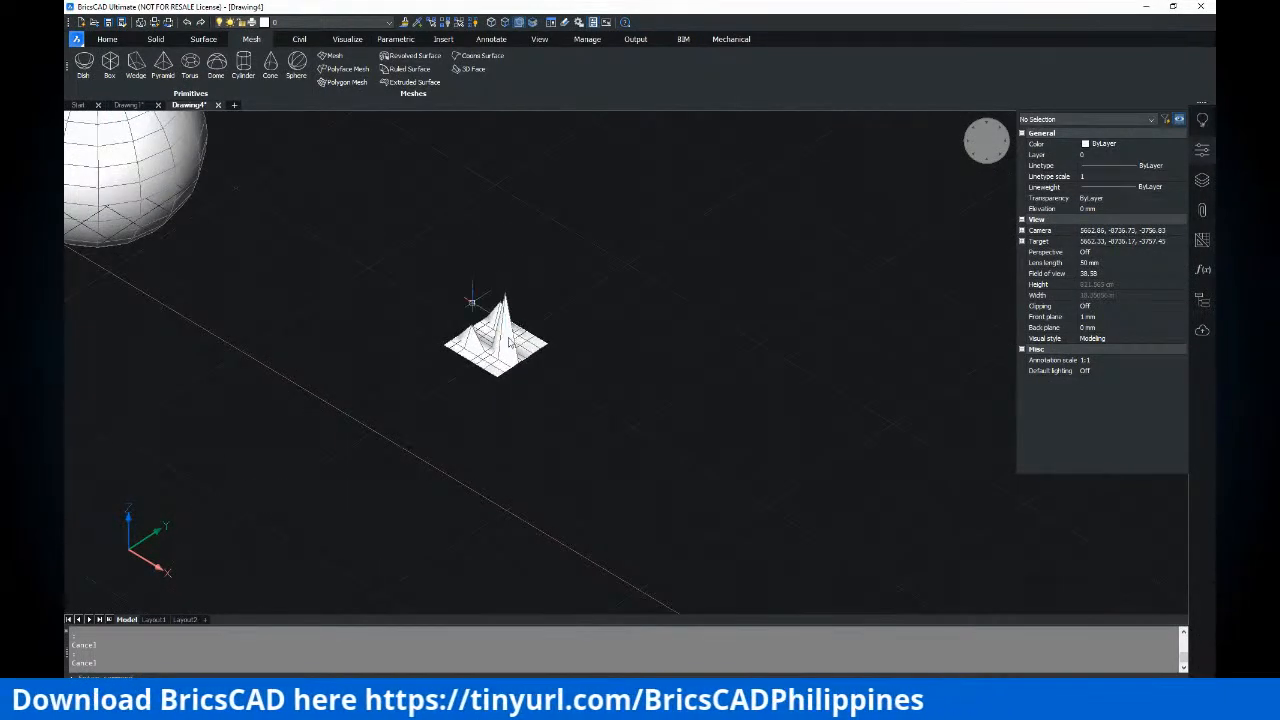
{"action": "scroll", "coordinate": [507, 342], "scroll_direction": "up", "scroll_amount": 3}
{"action": "middle_click_drag", "start_coordinate": [507, 342], "coordinate": [444, 309]}
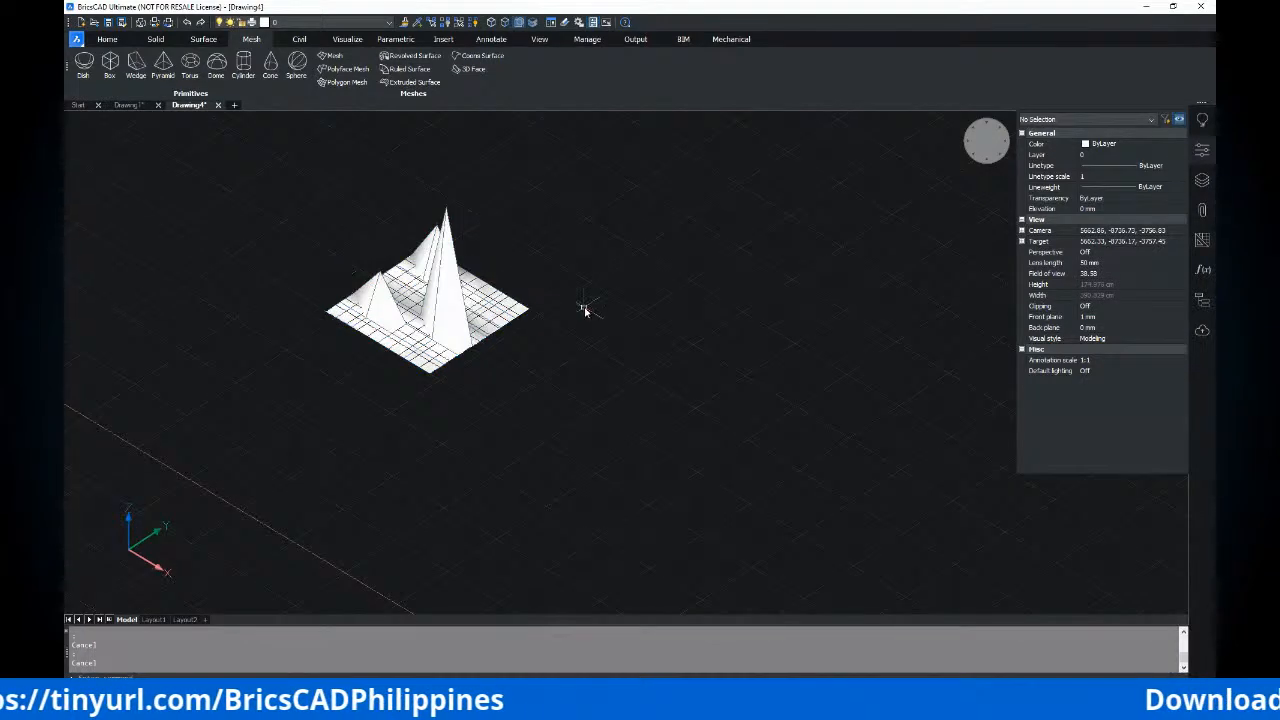
Select the rectangle outline around the peaked mesh's base and inspect it
{"action": "mouse_move", "coordinate": [438, 370]}
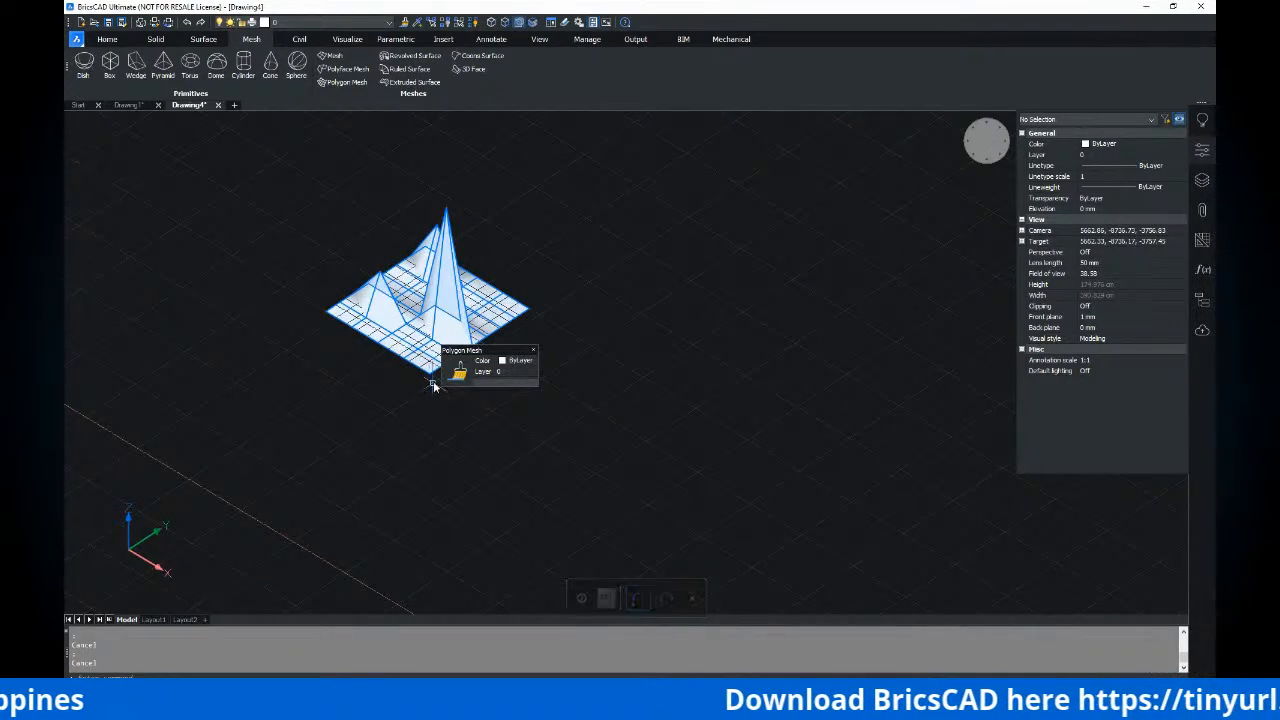
{"action": "scroll", "coordinate": [438, 370], "scroll_direction": "up", "scroll_amount": 3}
{"action": "left_click", "coordinate": [437, 367]}
{"action": "middle_click_drag", "start_coordinate": [480, 374], "coordinate": [474, 394]}
{"action": "scroll", "coordinate": [540, 350], "scroll_direction": "down", "scroll_amount": 3}
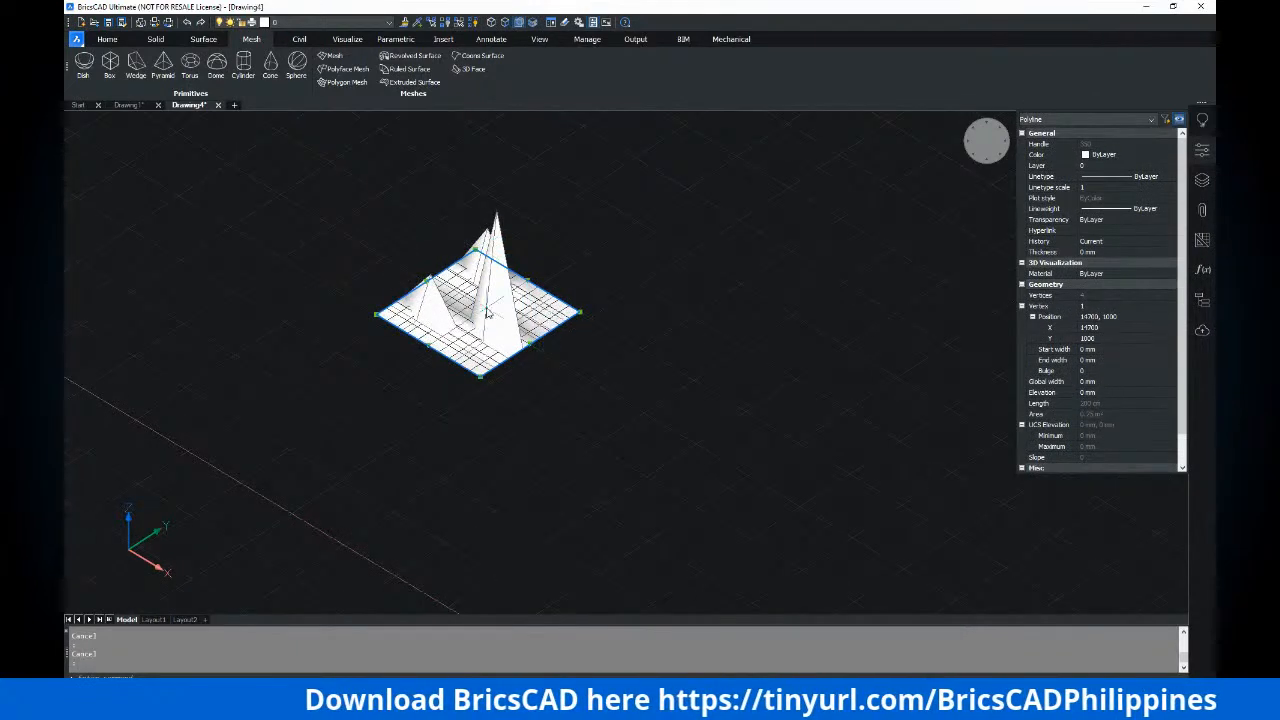
{"action": "scroll", "coordinate": [490, 306], "scroll_direction": "up", "scroll_amount": 3}
{"action": "mouse_move", "coordinate": [509, 312]}
{"action": "middle_mouse_down", "text": "shift"}
{"action": "mouse_move", "coordinate": [589, 349]}
{"action": "mouse_move", "coordinate": [495, 322]}
{"action": "mouse_move", "coordinate": [514, 280]}
{"action": "mouse_move", "coordinate": [497, 306]}
{"action": "middle_mouse_up", "text": "shift"}
{"action": "scroll", "coordinate": [568, 341], "scroll_direction": "down", "scroll_amount": 3}
{"action": "scroll", "coordinate": [541, 317], "scroll_direction": "up", "scroll_amount": 2}
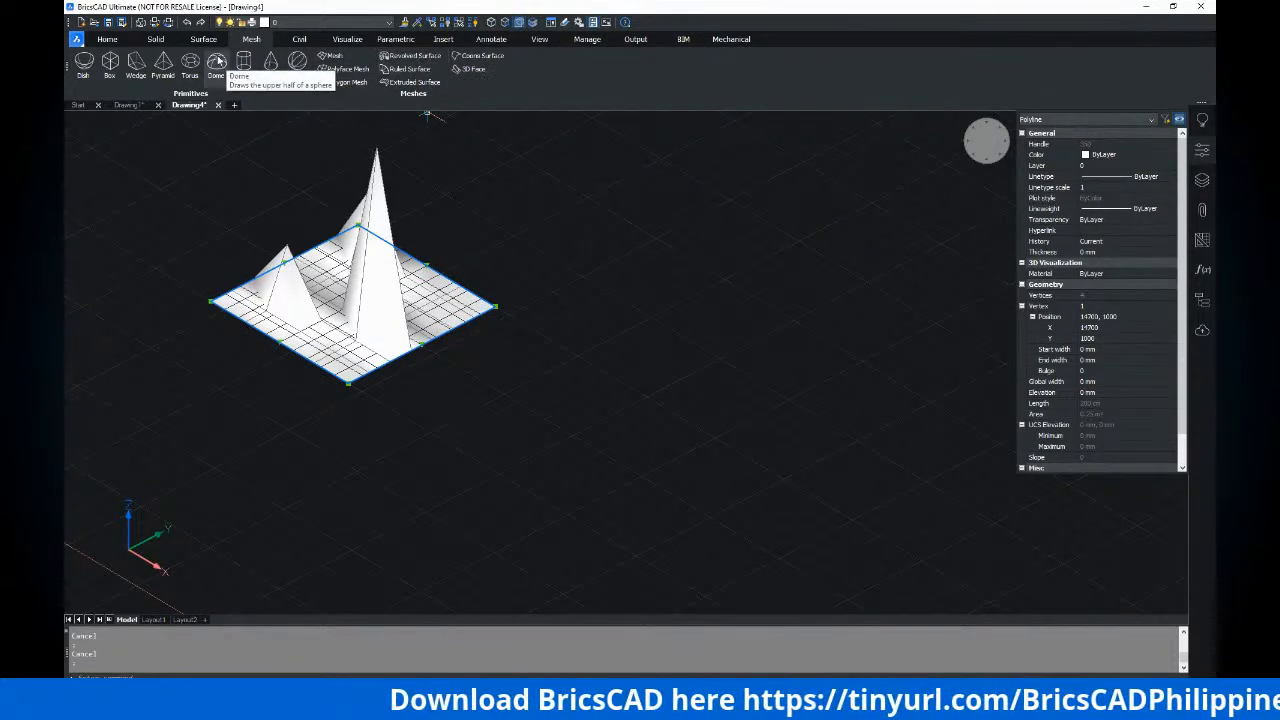
{"action": "left_click", "coordinate": [203, 39]}
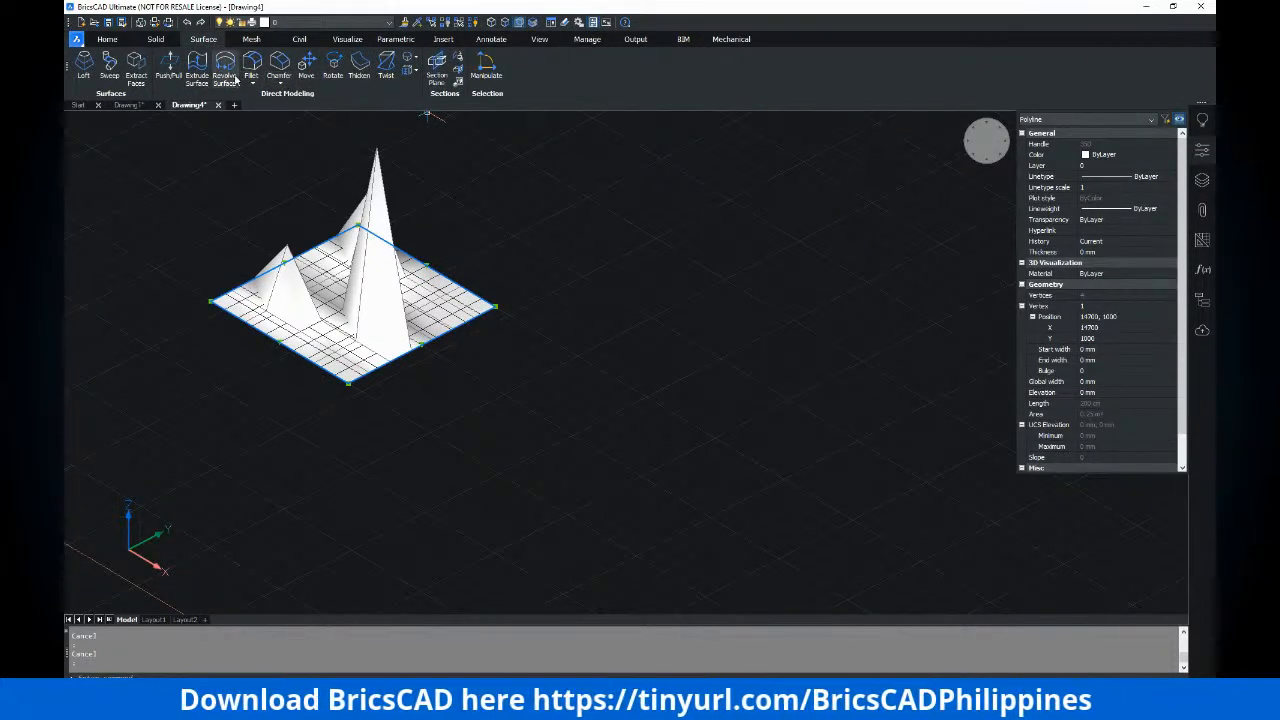
{"action": "left_click", "coordinate": [251, 39]}
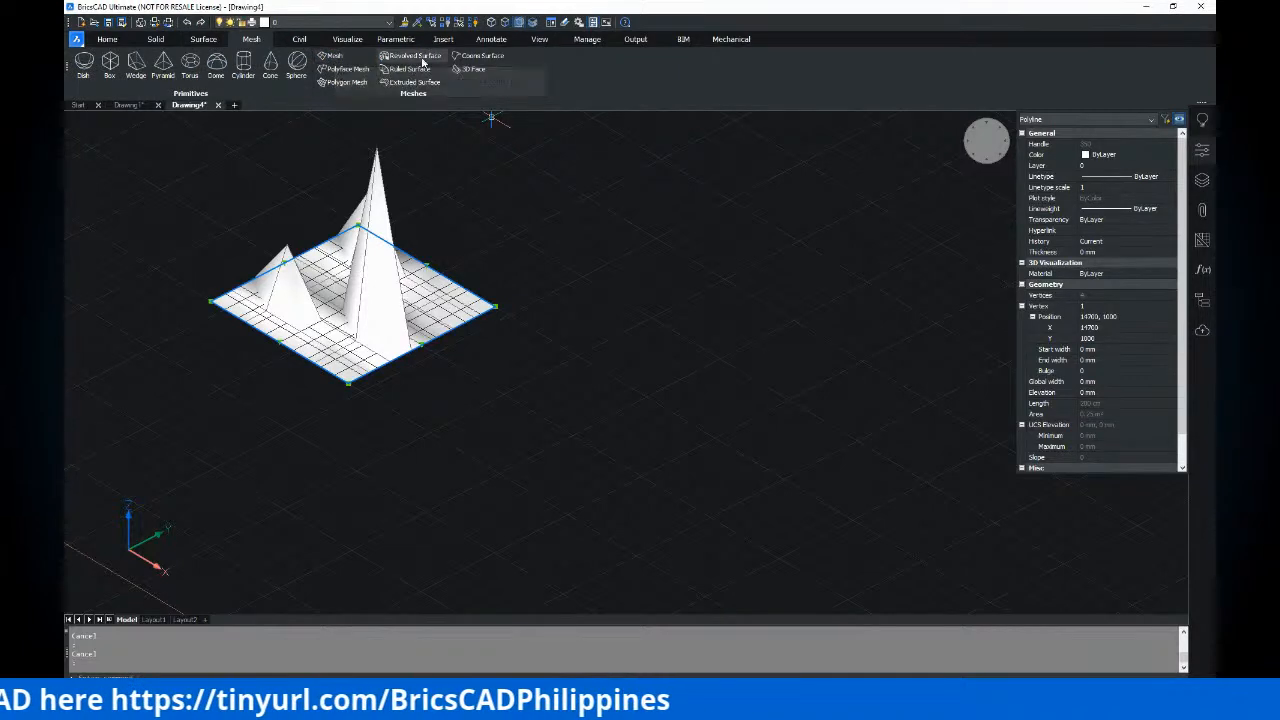
{"action": "scroll", "coordinate": [600, 346], "scroll_direction": "down", "scroll_amount": 2}
{"action": "scroll", "coordinate": [600, 346], "scroll_direction": "up", "scroll_amount": 1}
{"action": "middle_click_drag", "start_coordinate": [600, 383], "coordinate": [591, 383]}
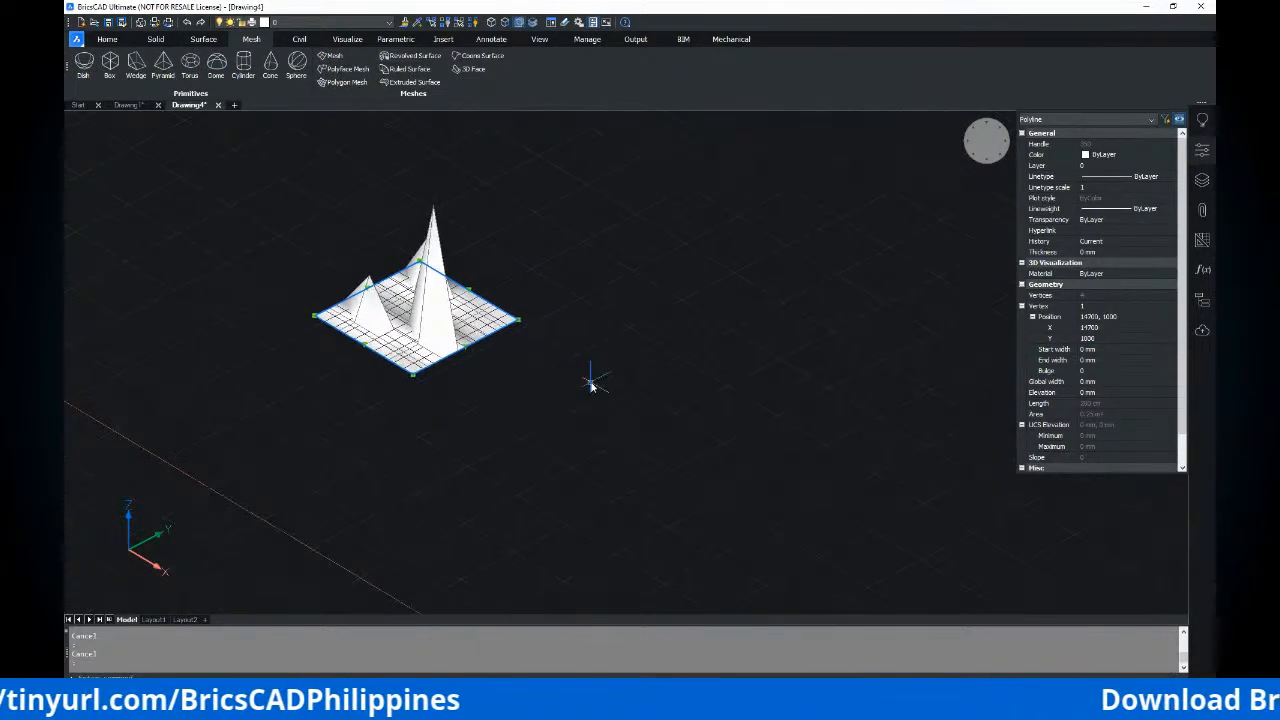
Deselect the outline around the peaked mesh and switch the model to the top view with the -View command
{"action": "key", "text": "Escape"}
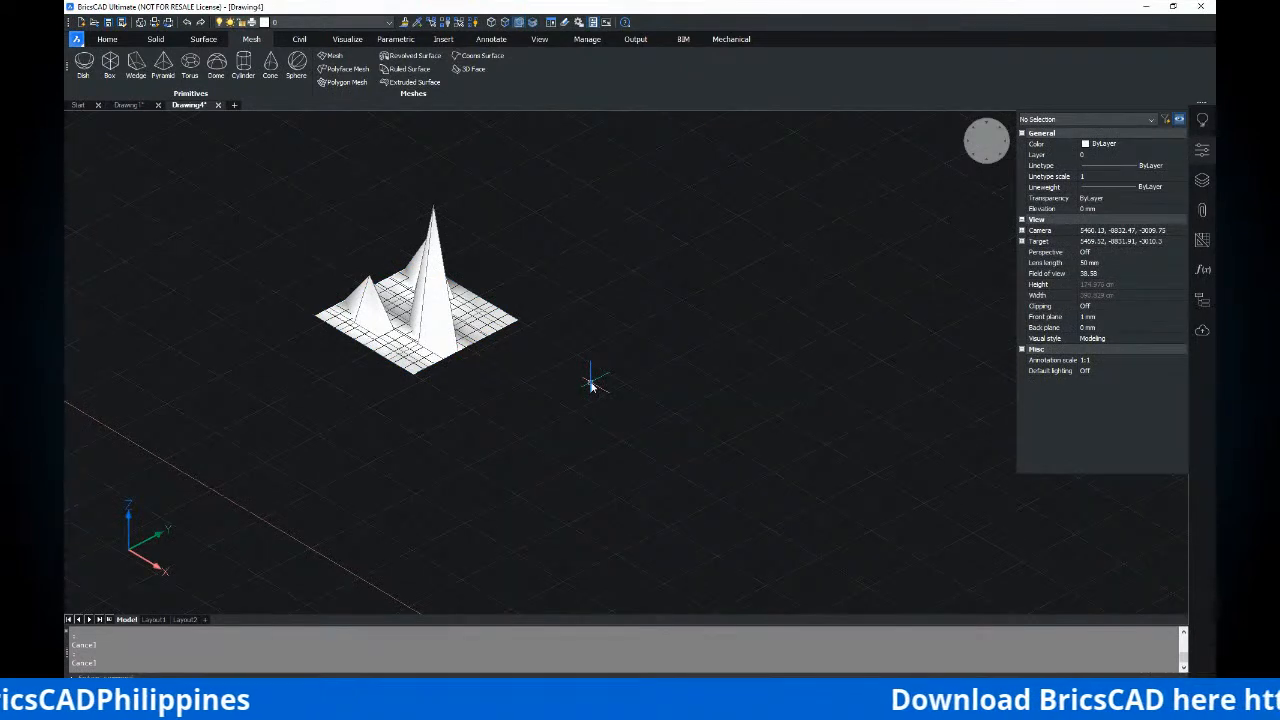
{"action": "type", "text": "-V"}
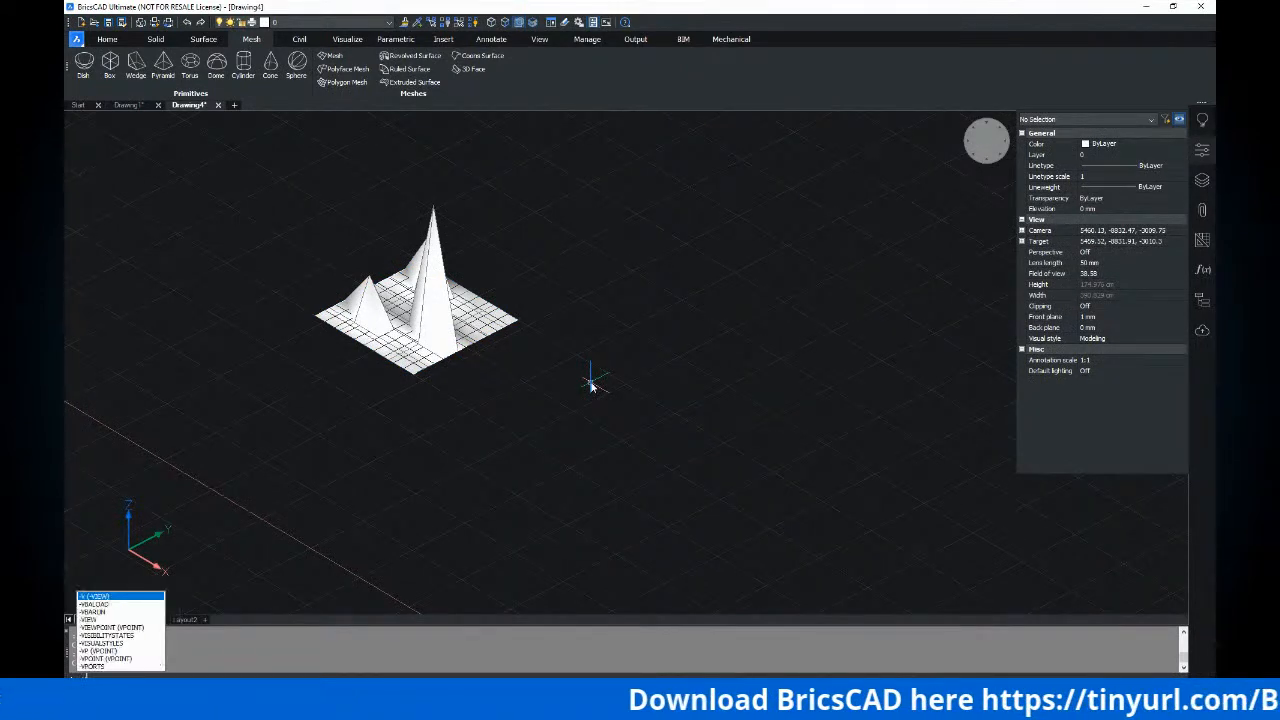
{"action": "key", "text": "Return"}
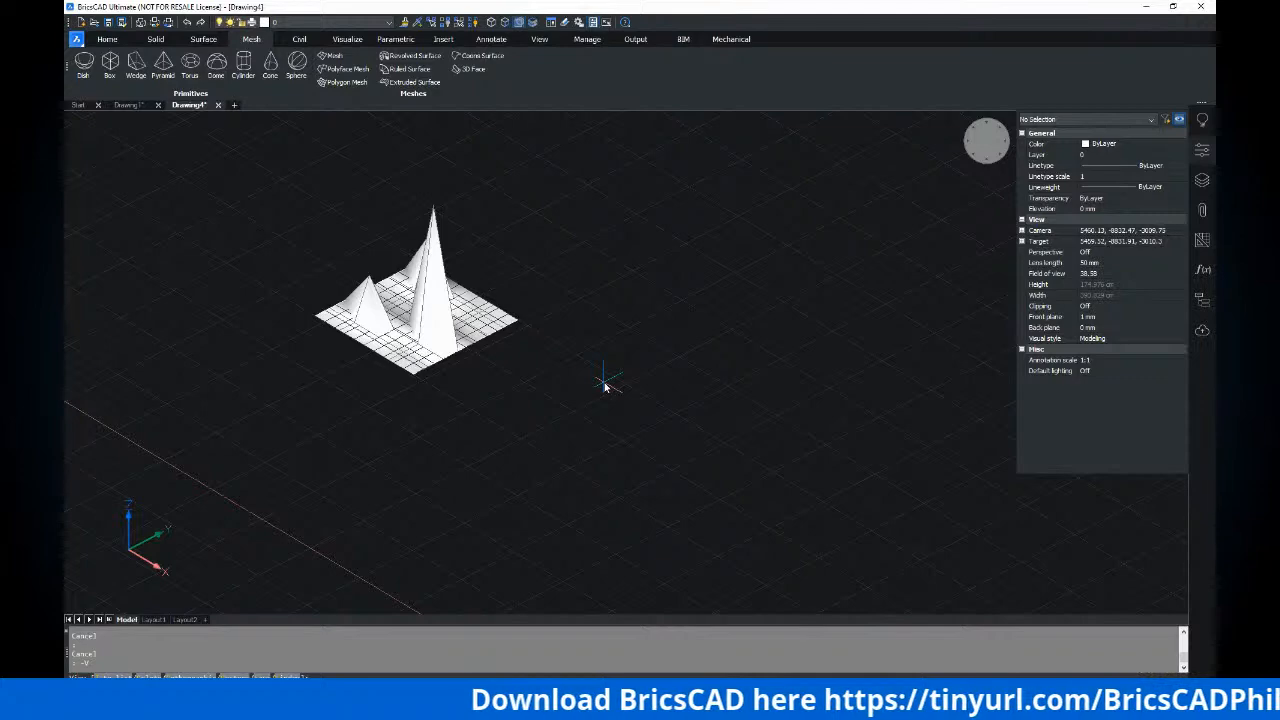
{"action": "type", "text": "t"}
{"action": "key", "text": "Return"}
{"action": "scroll", "coordinate": [726, 404], "scroll_direction": "down", "scroll_amount": 2}
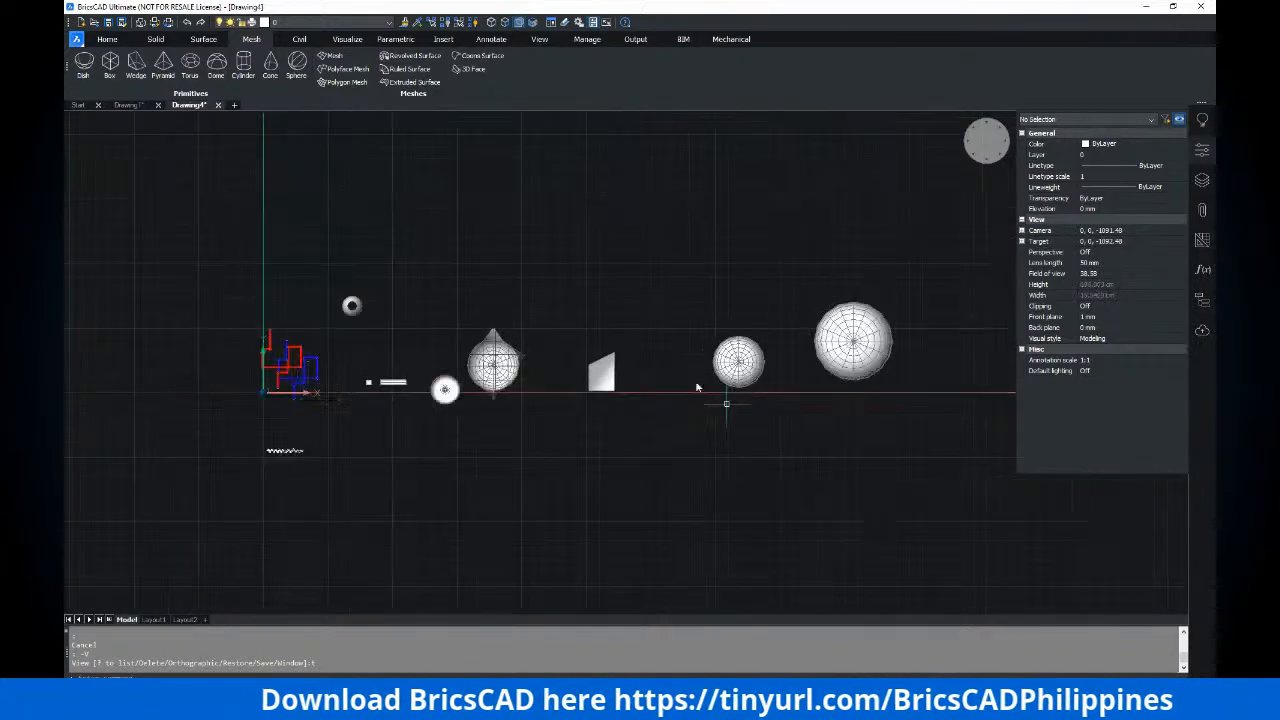
{"action": "middle_click_drag", "start_coordinate": [711, 369], "coordinate": [287, 357]}
{"action": "scroll", "coordinate": [558, 362], "scroll_direction": "up", "scroll_amount": 5}
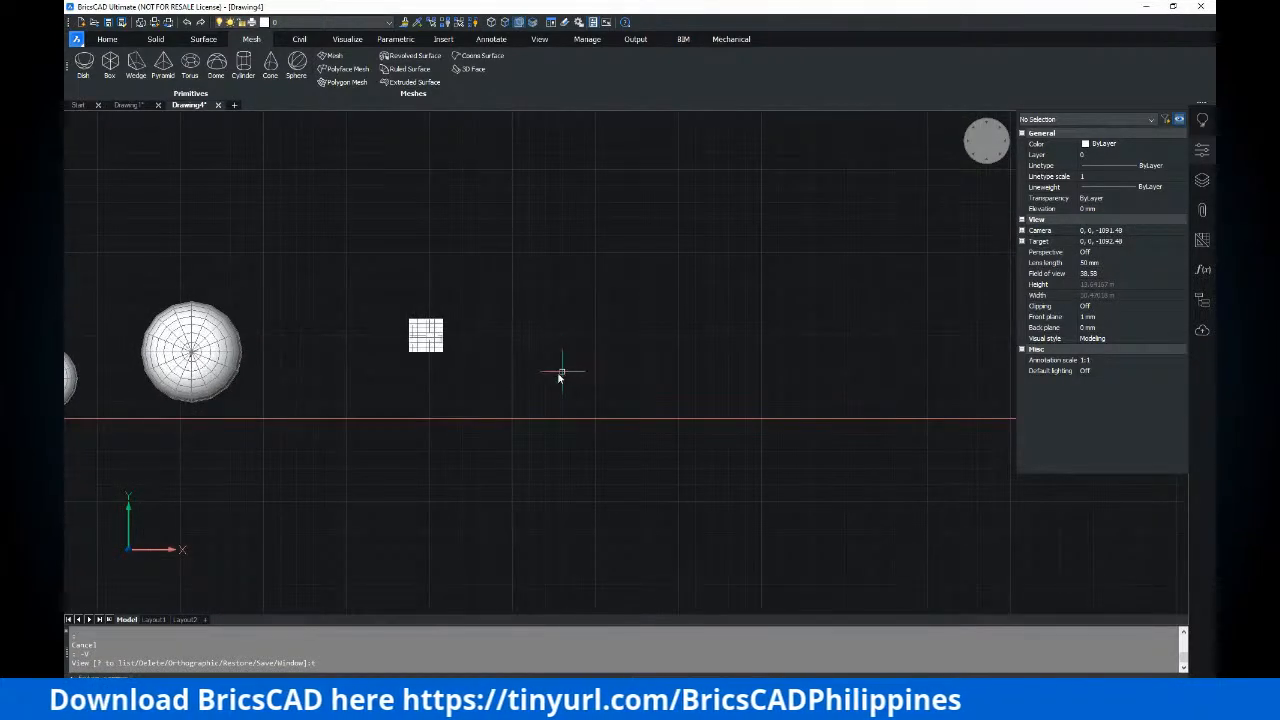
Draw a vertical line 3000 mm long in the empty area beside the peaked mesh
{"action": "middle_click_drag", "start_coordinate": [554, 378], "coordinate": [550, 381]}
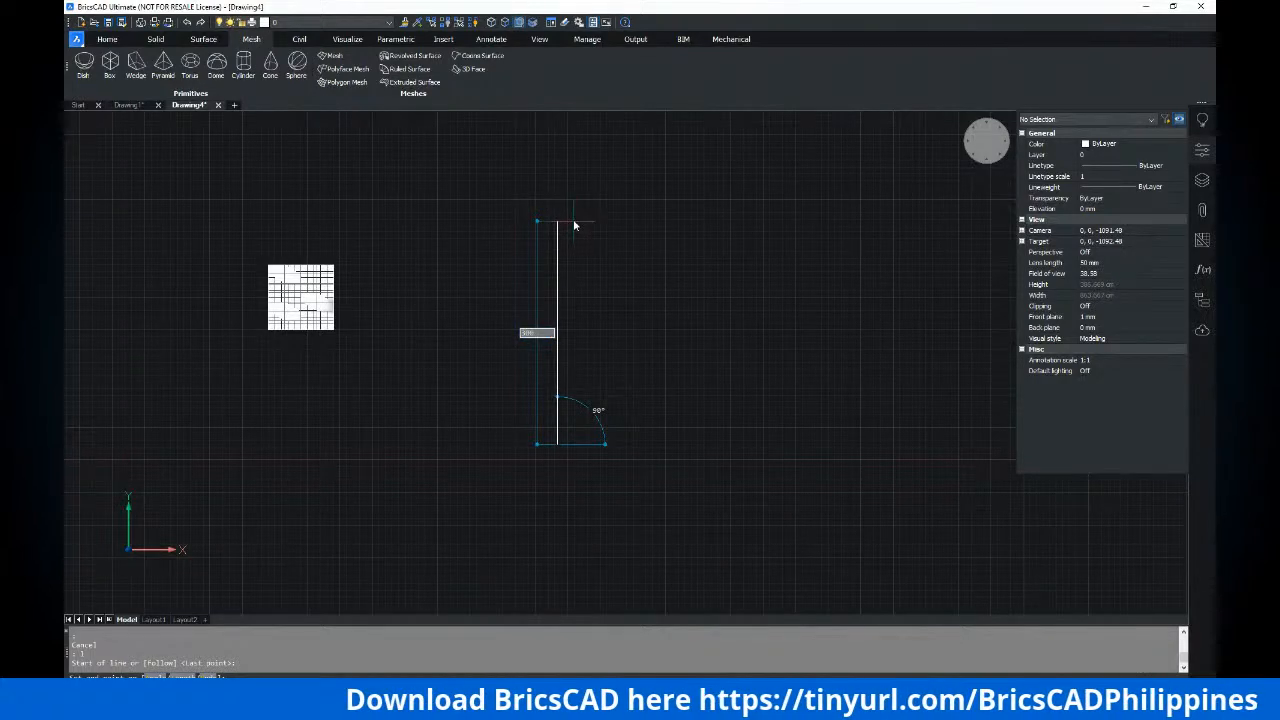
{"action": "scroll", "coordinate": [665, 265], "scroll_direction": "down", "scroll_amount": 5}
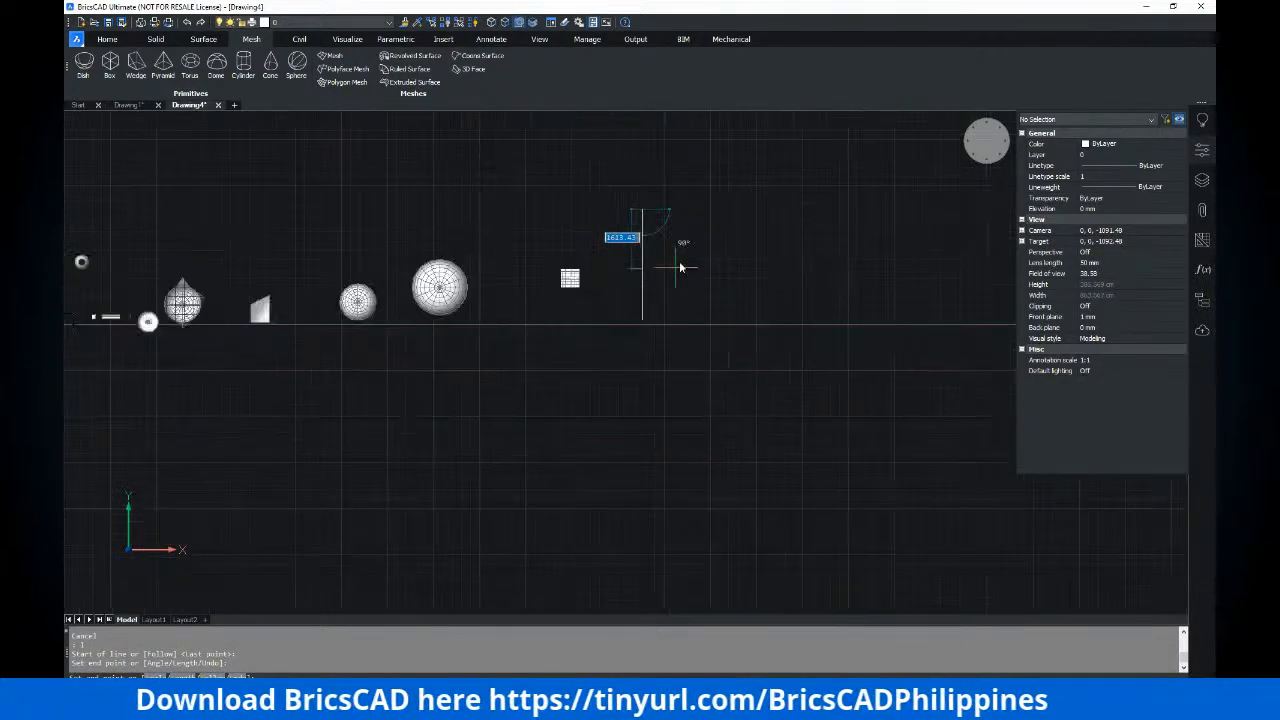
{"action": "key", "text": "Return"}
{"action": "scroll", "coordinate": [645, 253], "scroll_direction": "up", "scroll_amount": 3}
{"action": "middle_click_drag", "start_coordinate": [643, 251], "coordinate": [615, 262]}
{"action": "key", "text": "Escape"}
{"action": "scroll", "coordinate": [549, 273], "scroll_direction": "up", "scroll_amount": 3}
{"action": "scroll", "coordinate": [535, 280], "scroll_direction": "down", "scroll_amount": 3}
{"action": "scroll", "coordinate": [541, 268], "scroll_direction": "up", "scroll_amount": 3}
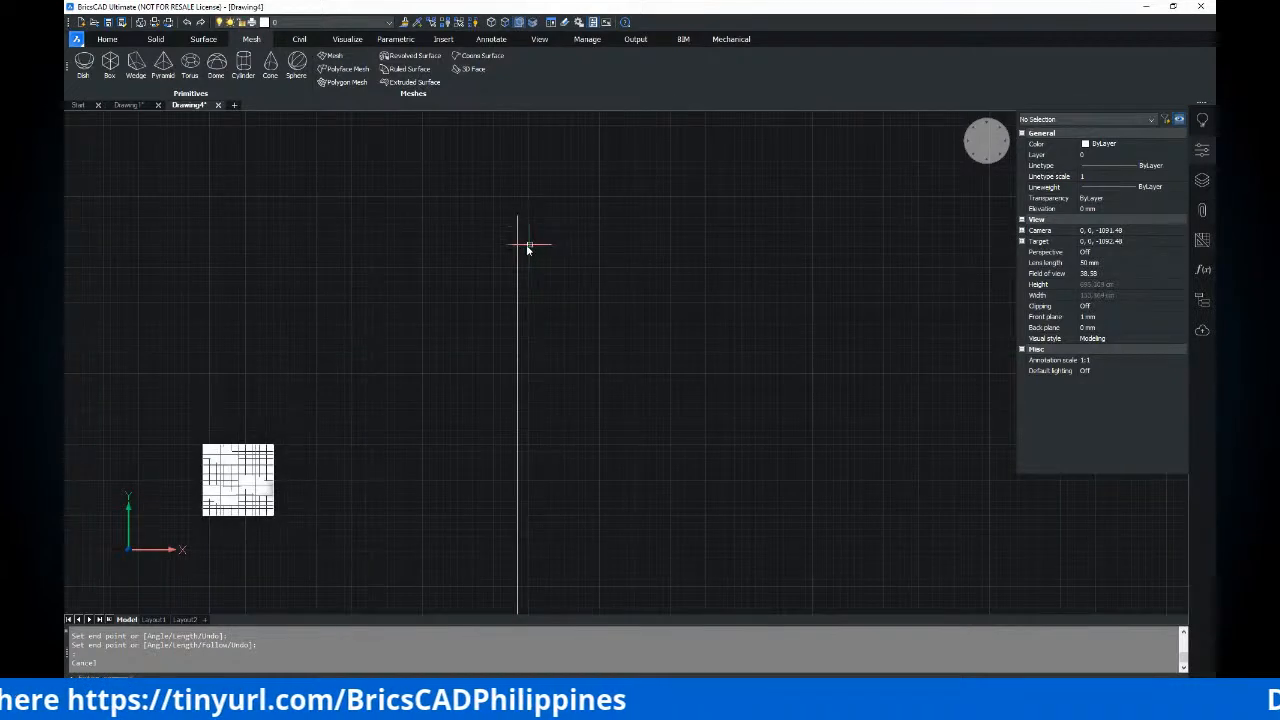
{"action": "middle_click_drag", "start_coordinate": [532, 244], "coordinate": [528, 248]}
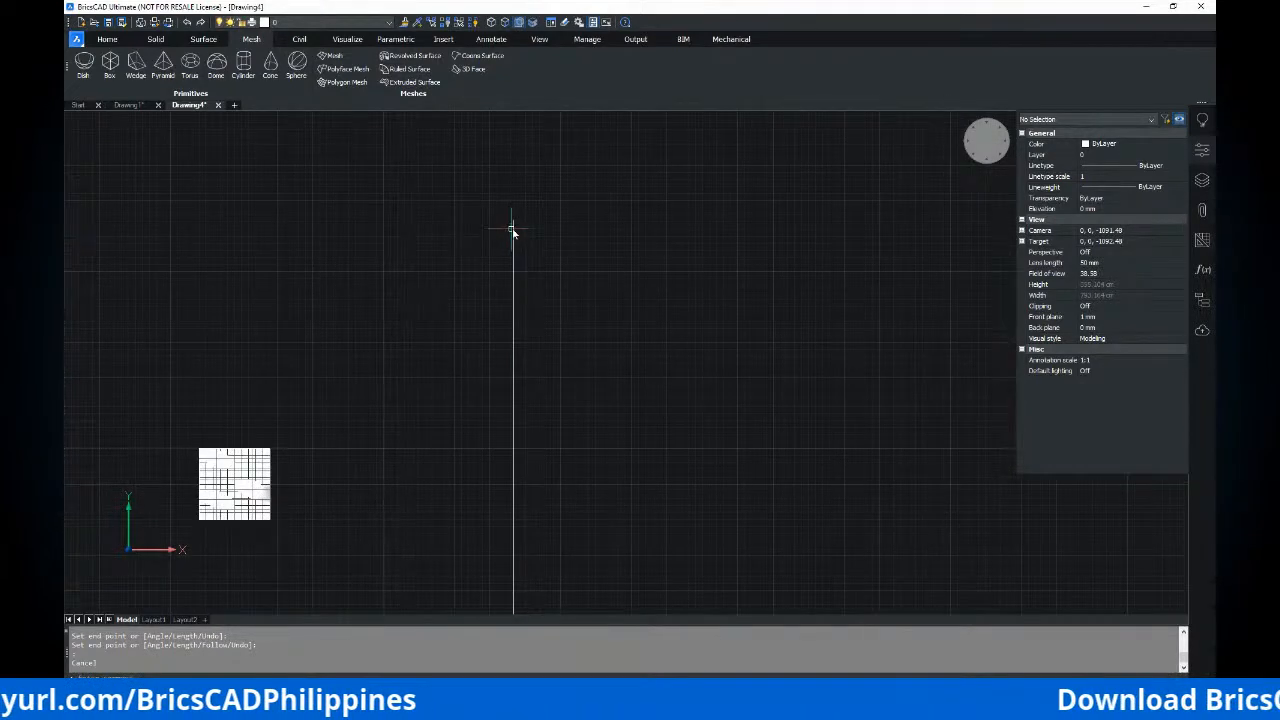
Start a polyline at the vertical line's upper end with a short flat cap, a small drop and a long straight slope downward
{"action": "mouse_move", "coordinate": [516, 229]}
{"action": "key", "text": "Escape"}
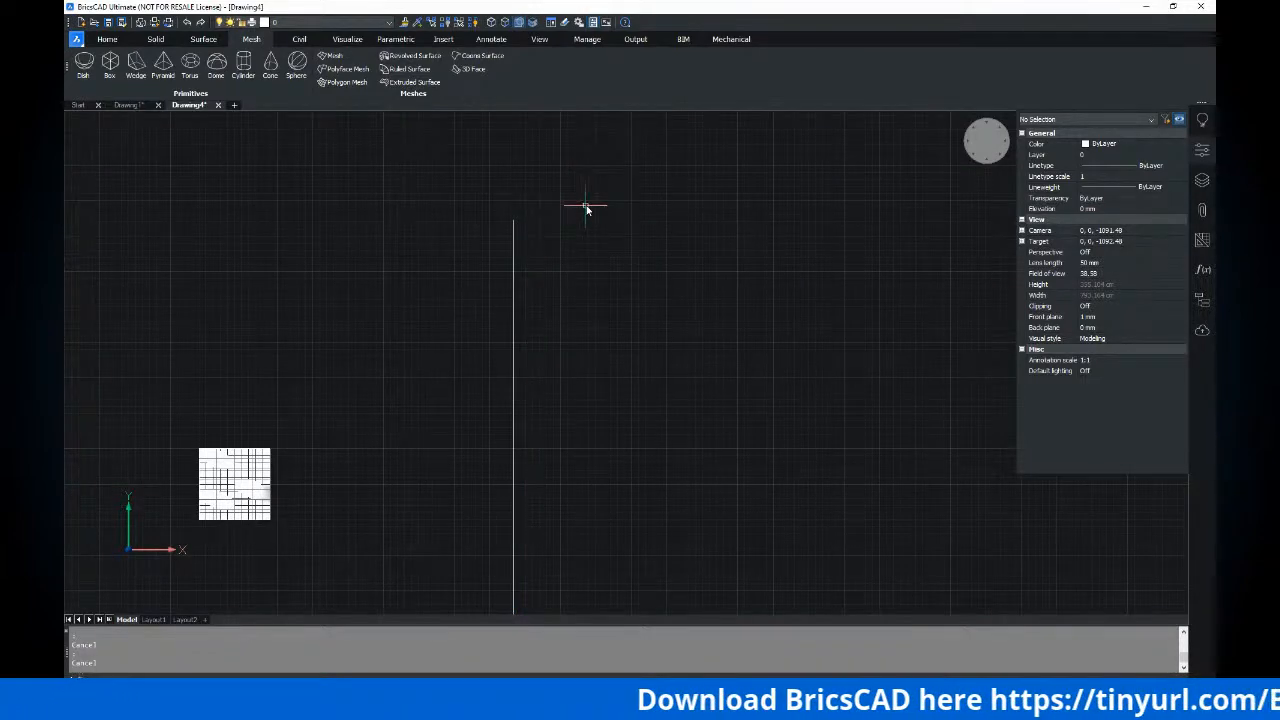
{"action": "type", "text": "pl"}
{"action": "key", "text": "Return"}
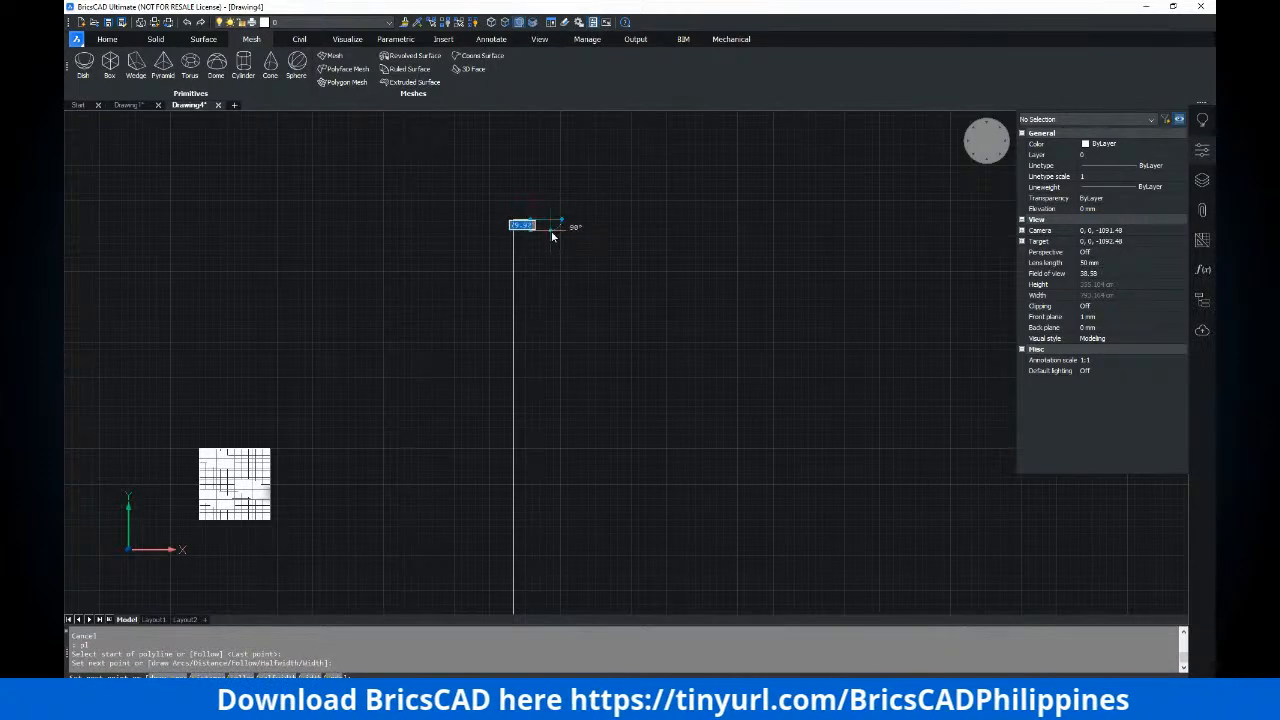
{"action": "left_click", "coordinate": [551, 234]}
{"action": "scroll", "coordinate": [577, 274], "scroll_direction": "down", "scroll_amount": 3}
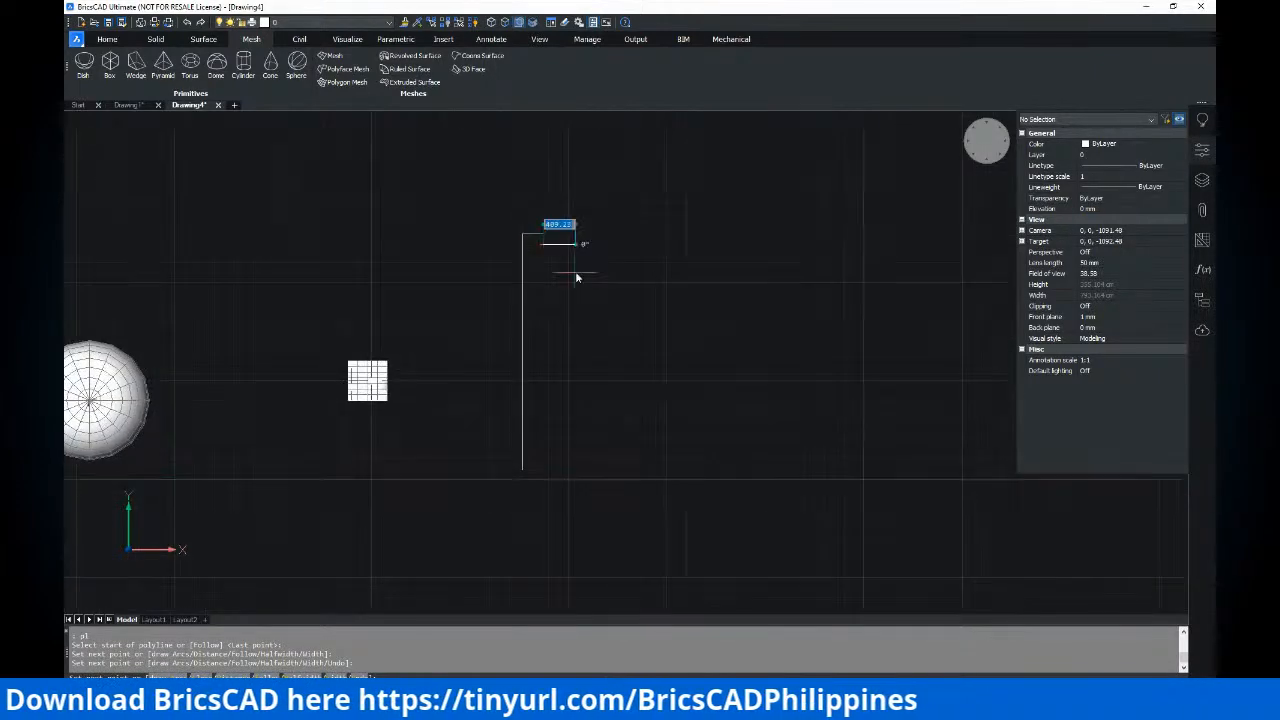
{"action": "scroll", "coordinate": [836, 350], "scroll_direction": "down", "scroll_amount": 2}
{"action": "middle_click_drag", "start_coordinate": [787, 317], "coordinate": [703, 269]}
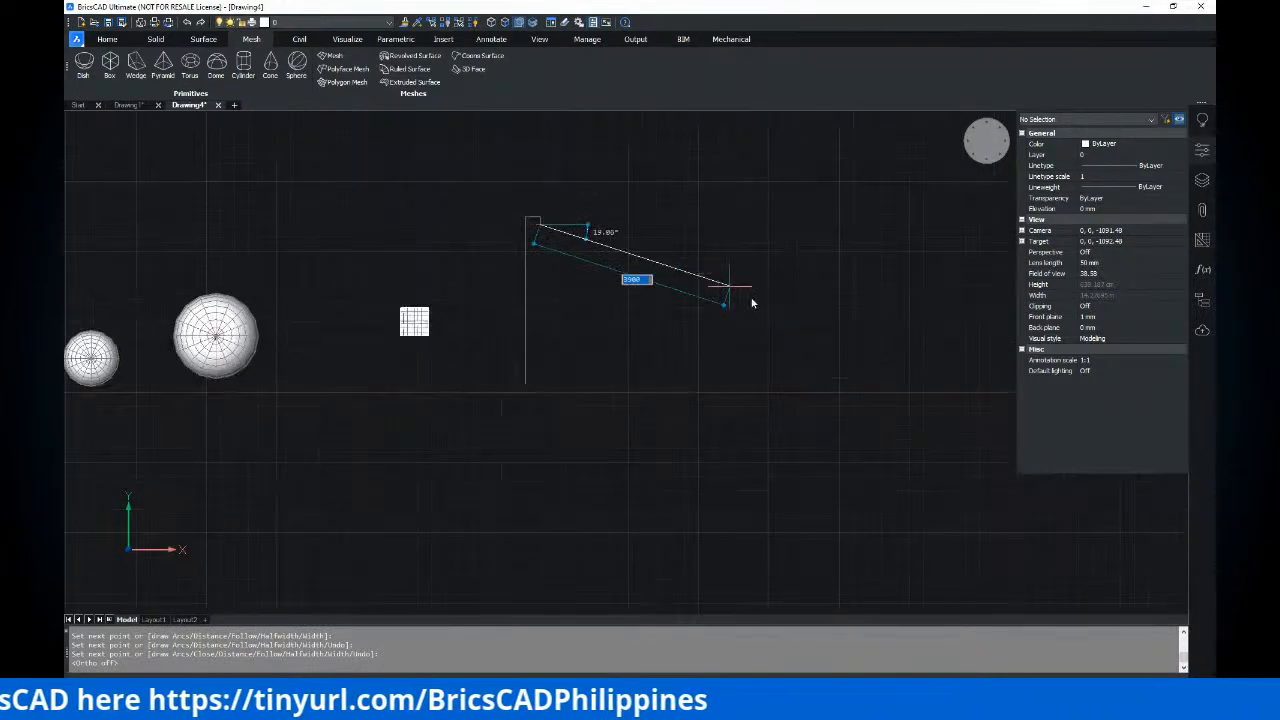
{"action": "left_click", "coordinate": [764, 298]}
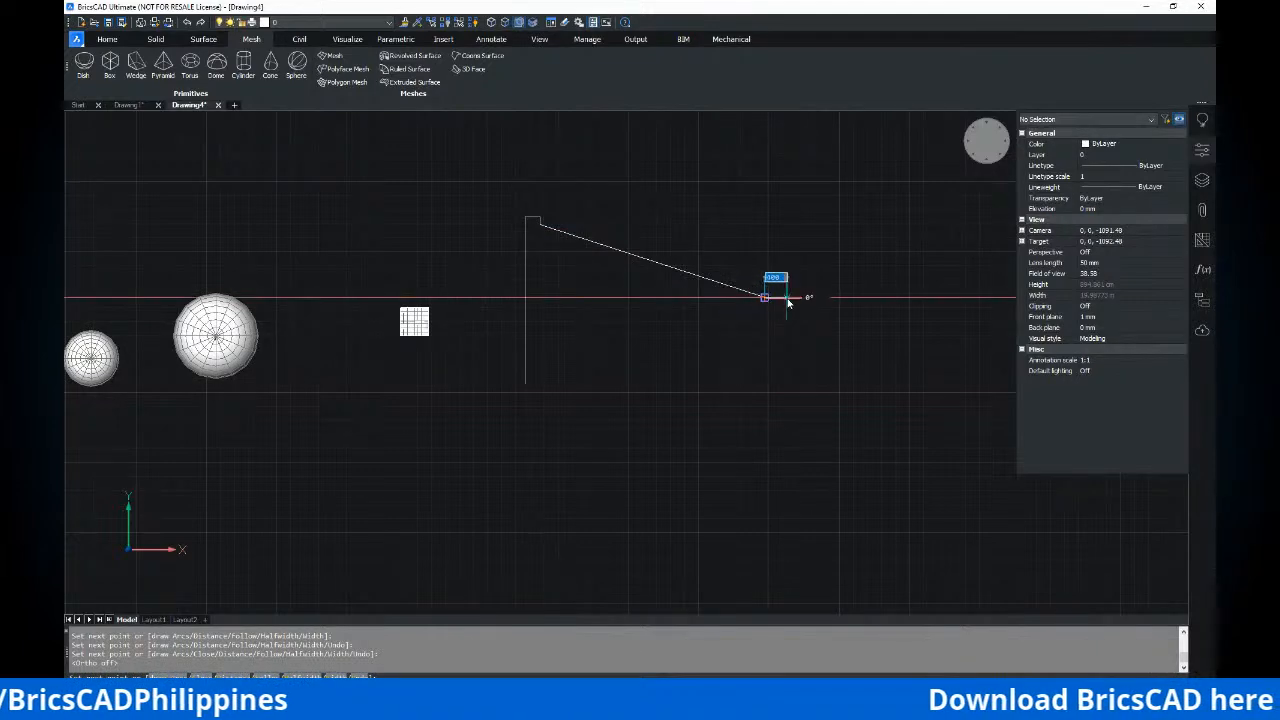
Continue the polyline with a raised lip at the slope's lower end, a vertical outer edge and a flat underside
{"action": "left_click", "coordinate": [788, 287]}
{"action": "left_click", "coordinate": [809, 288]}
{"action": "left_click", "coordinate": [809, 322]}
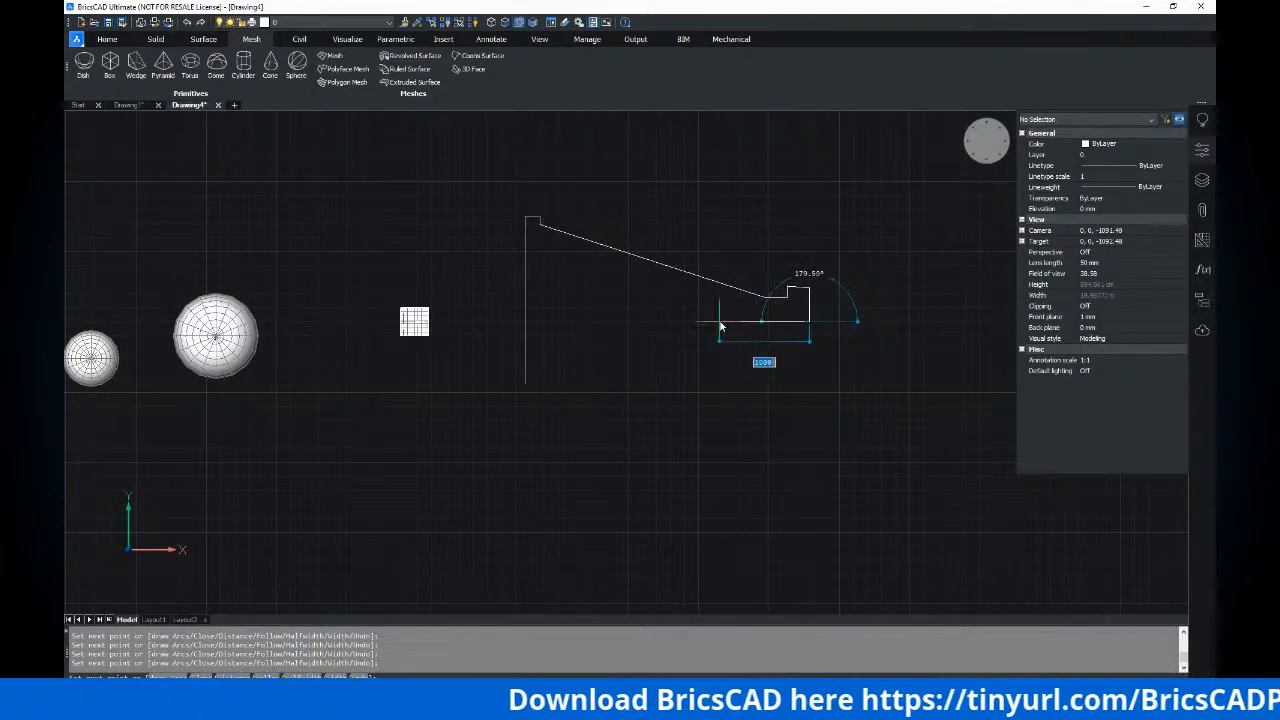
{"action": "left_click", "coordinate": [741, 326]}
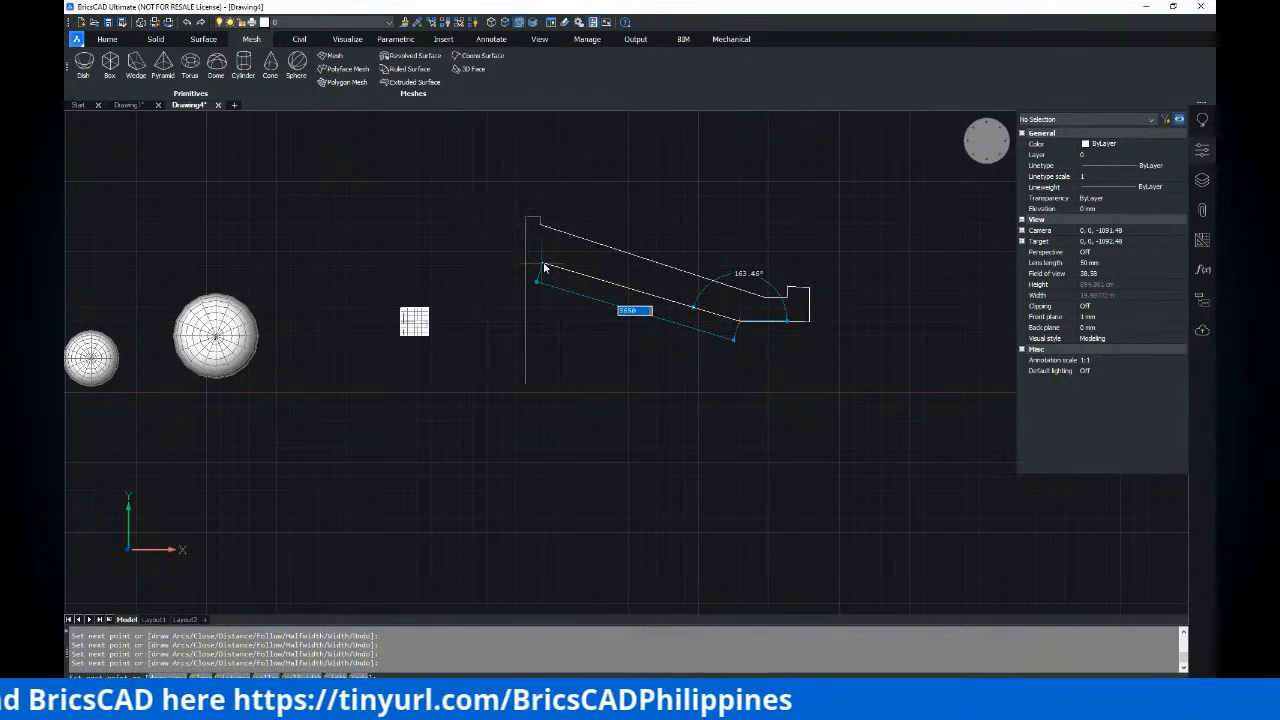
Add a sloping underside segment parallel to the upper slope using the Parallel snap, and end the polyline
{"action": "right_click", "coordinate": [580, 278], "text": "shift"}
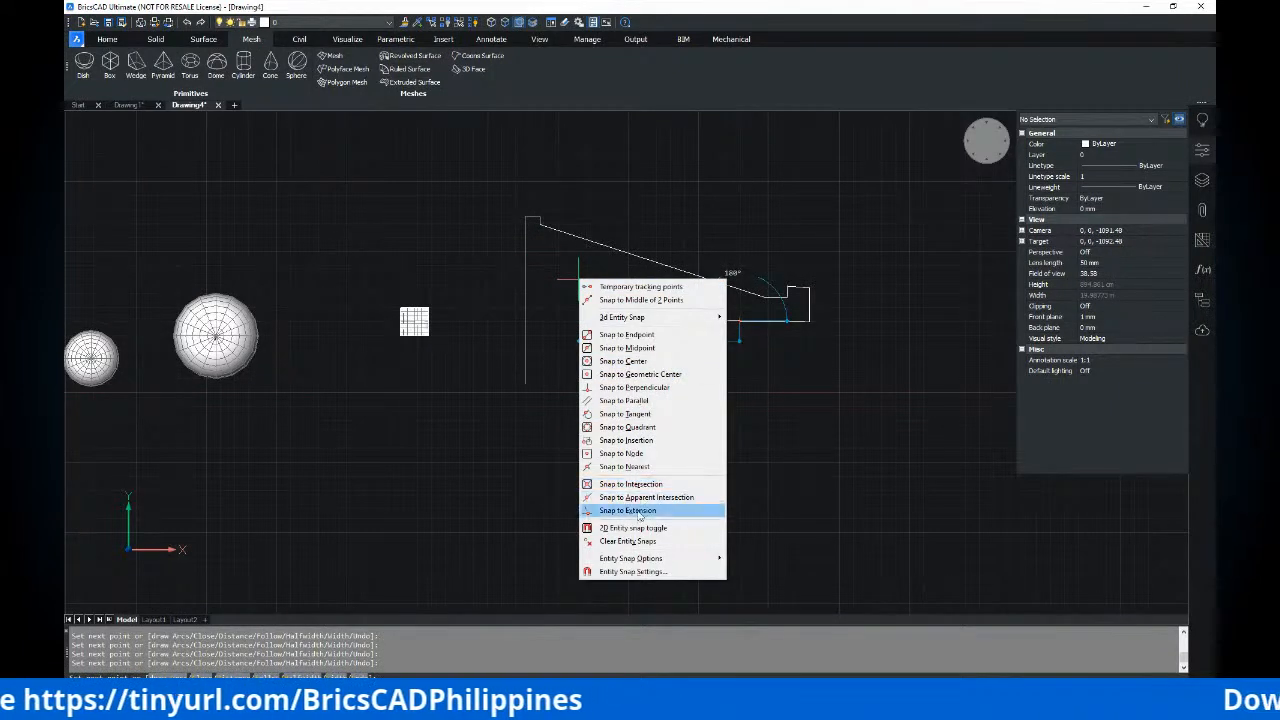
{"action": "left_click", "coordinate": [630, 400]}
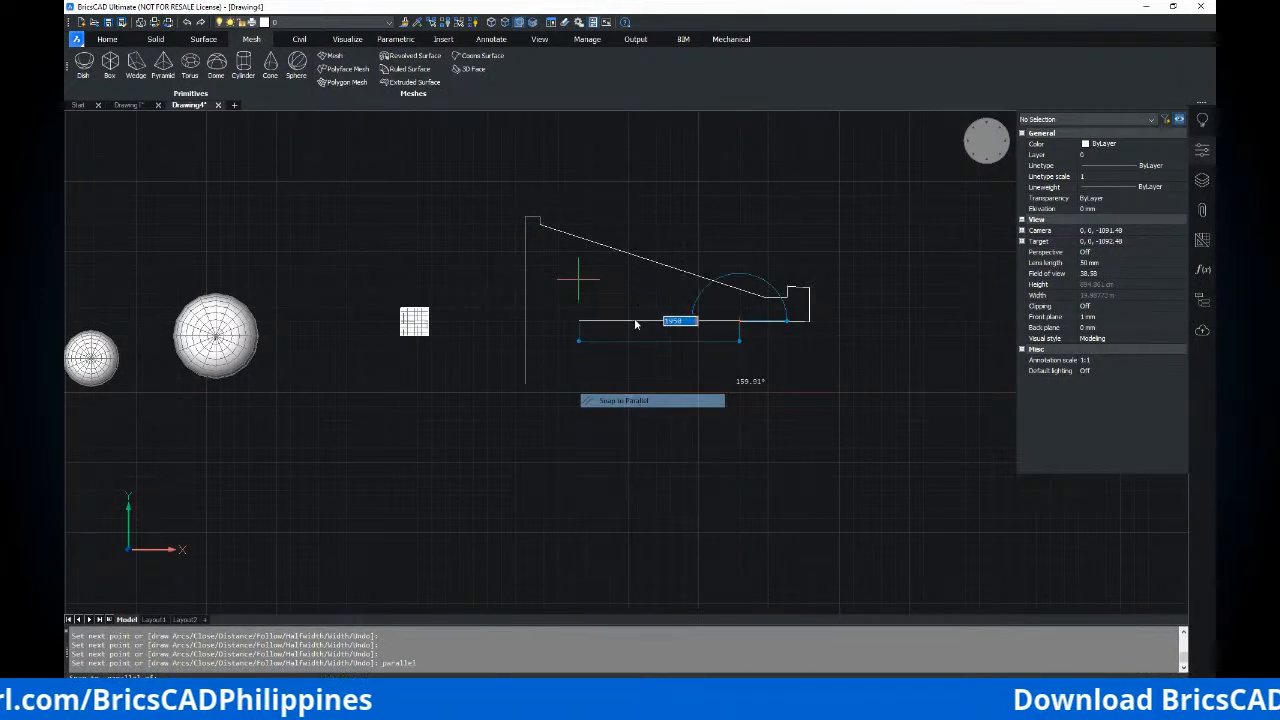
{"action": "left_click", "coordinate": [584, 272]}
{"action": "key", "text": "Escape"}
{"action": "key", "text": "Escape"}
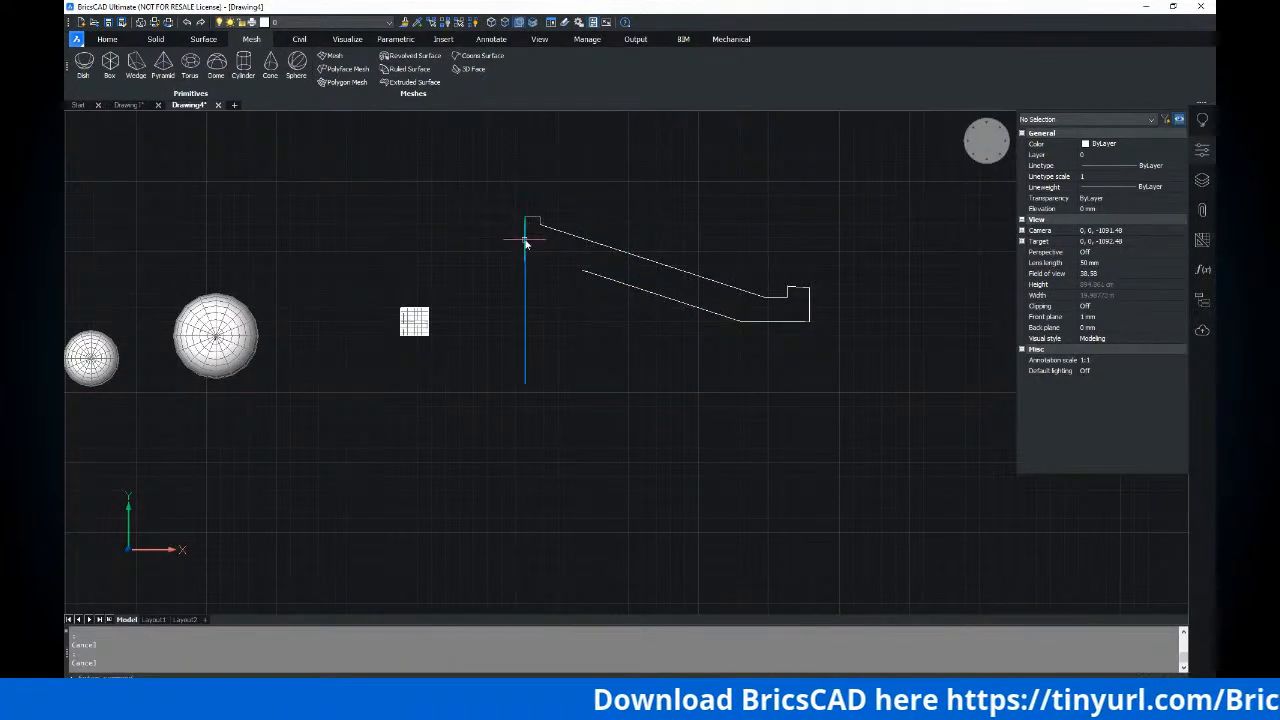
Draw a separate polyline edge from the vertical line's upper end straight down along the line
{"action": "scroll", "coordinate": [530, 224], "scroll_direction": "up", "scroll_amount": 3}
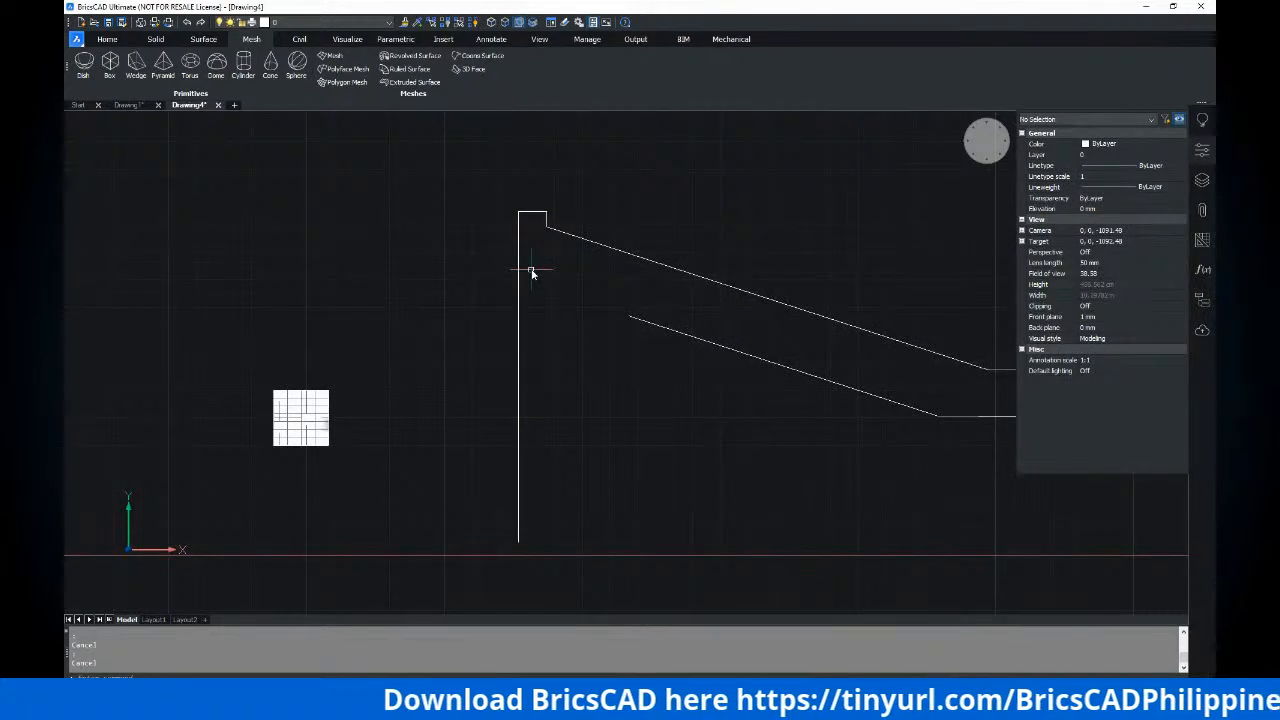
{"action": "key", "text": "Escape"}
{"action": "key", "text": "Escape"}
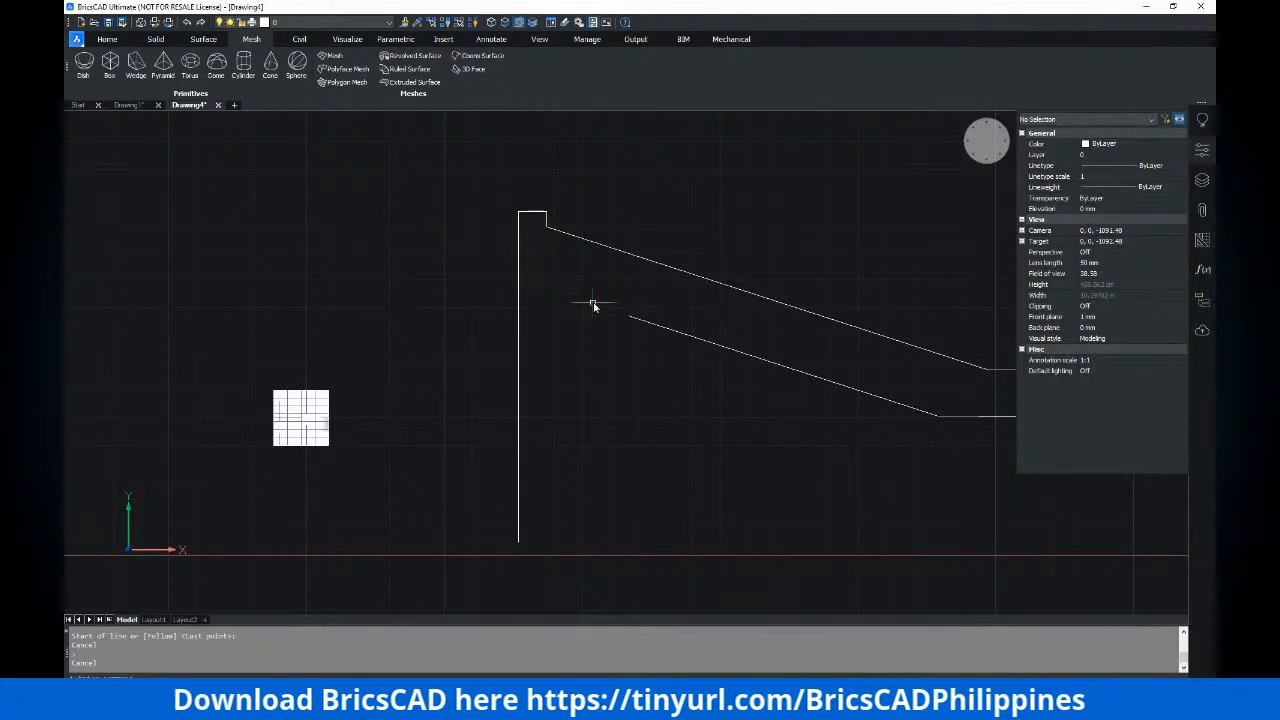
{"action": "left_click", "coordinate": [521, 214]}
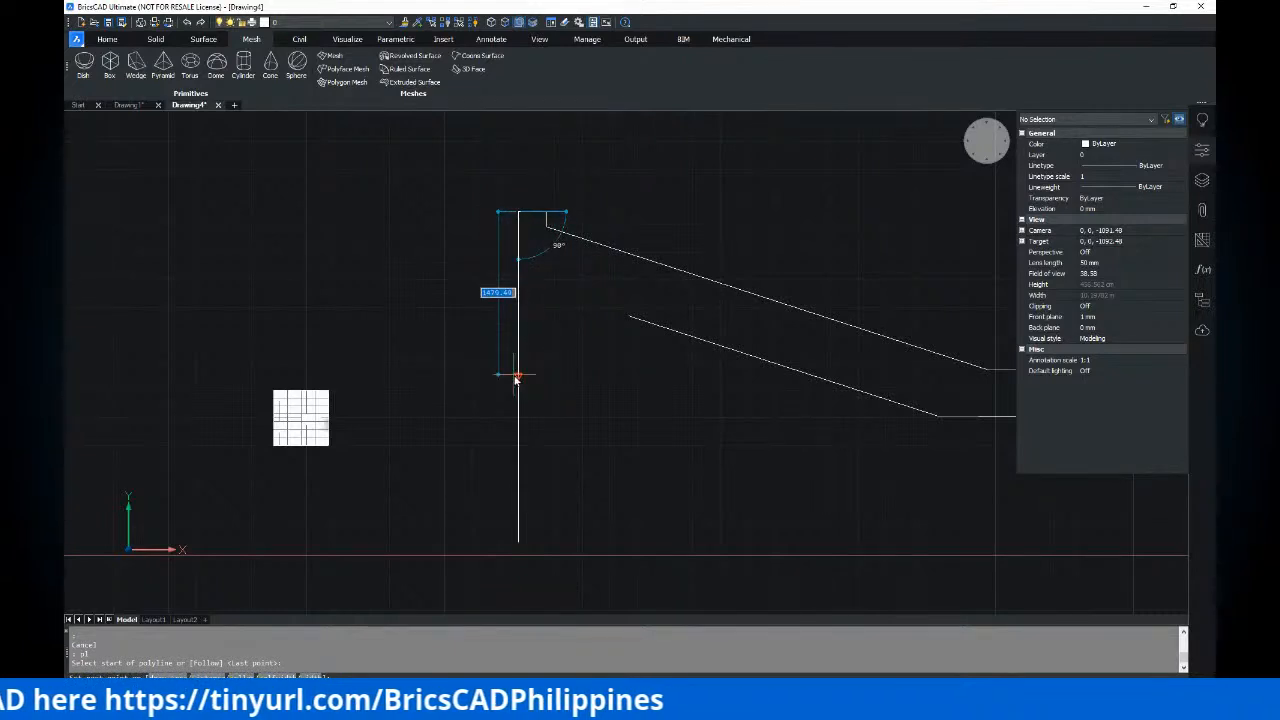
{"action": "key", "text": "Escape"}
Fillet the sloping underside segment and the vertical edge with radius 0 so that they meet in a sharp corner
{"action": "type", "text": "f"}
{"action": "key", "text": "Return"}
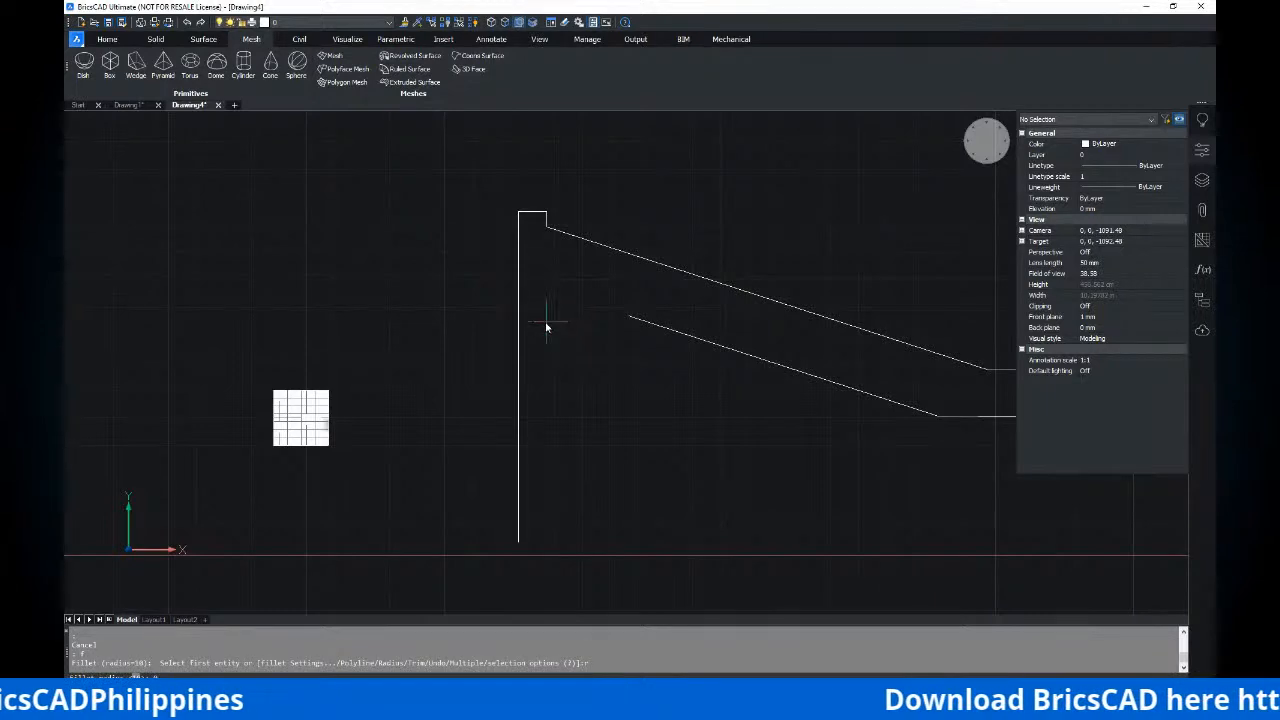
{"action": "left_click", "coordinate": [634, 318]}
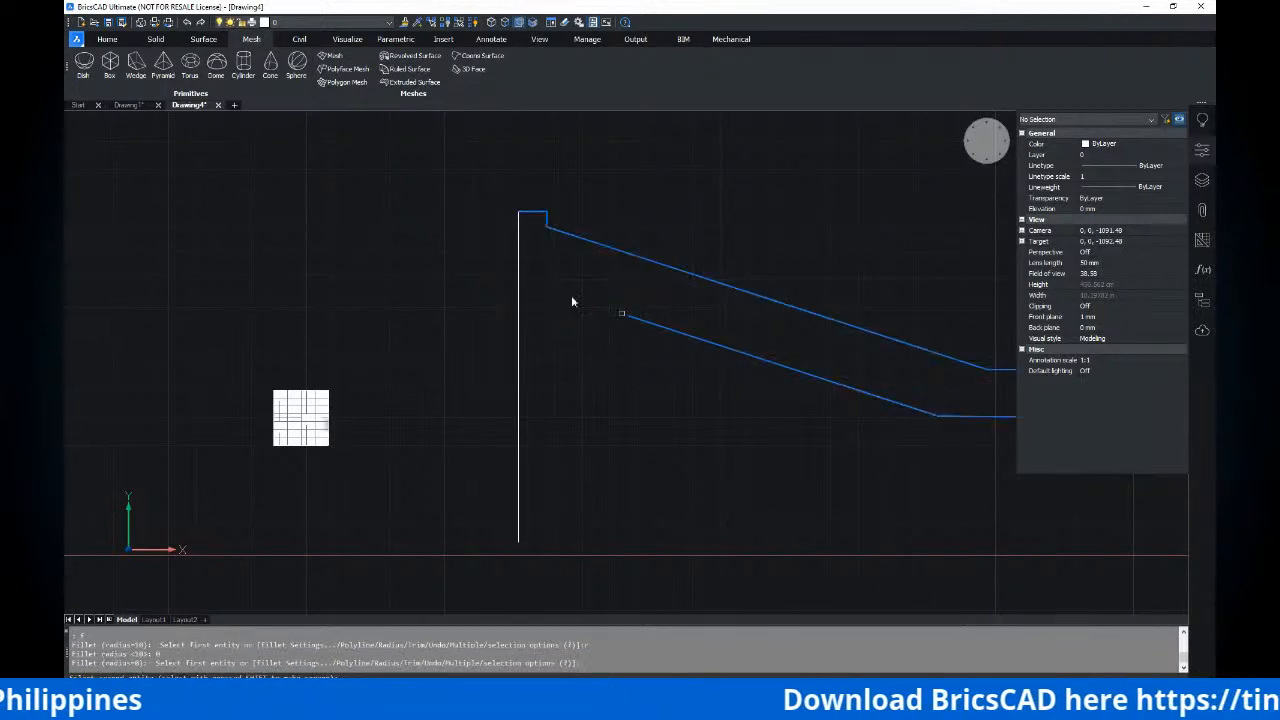
{"action": "left_click", "coordinate": [519, 267]}
{"action": "key", "text": "Return"}
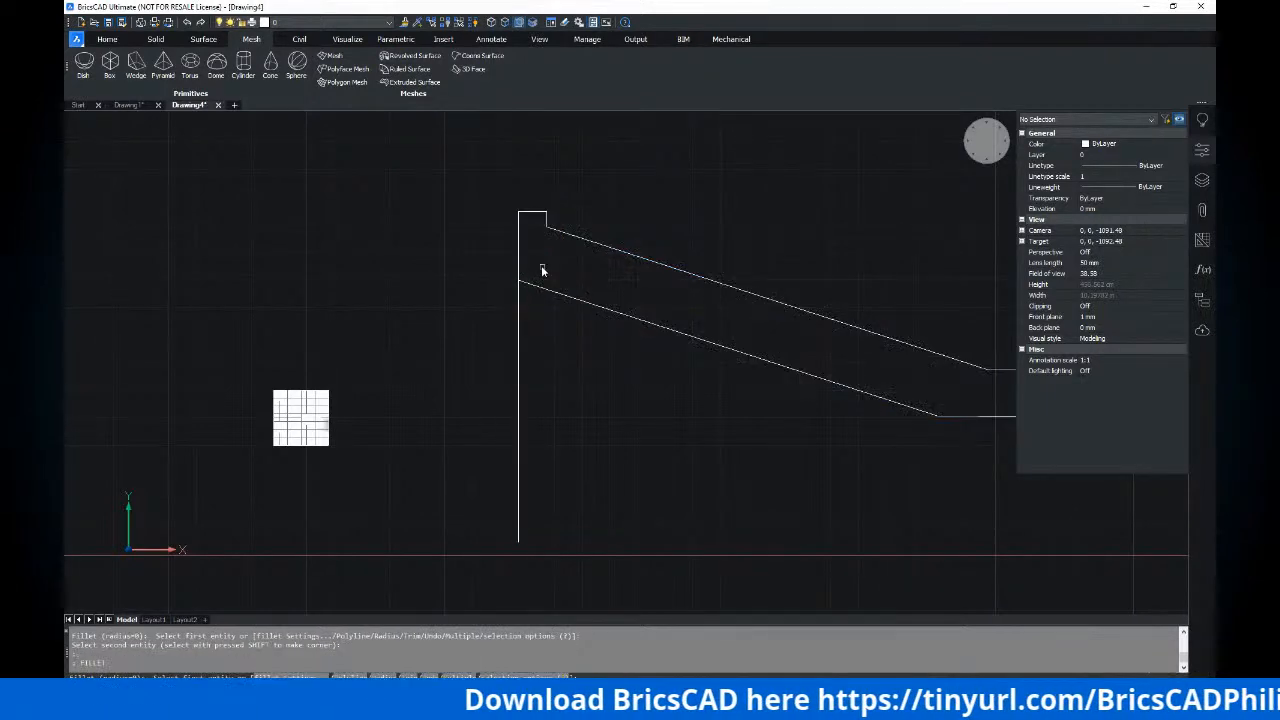
{"action": "scroll", "coordinate": [496, 253], "scroll_direction": "down", "scroll_amount": 3}
{"action": "key", "text": "Escape"}
Select the sloped profile and join its segments into one polyline with the Join command
{"action": "left_click", "coordinate": [474, 217]}
{"action": "left_click", "coordinate": [732, 332]}
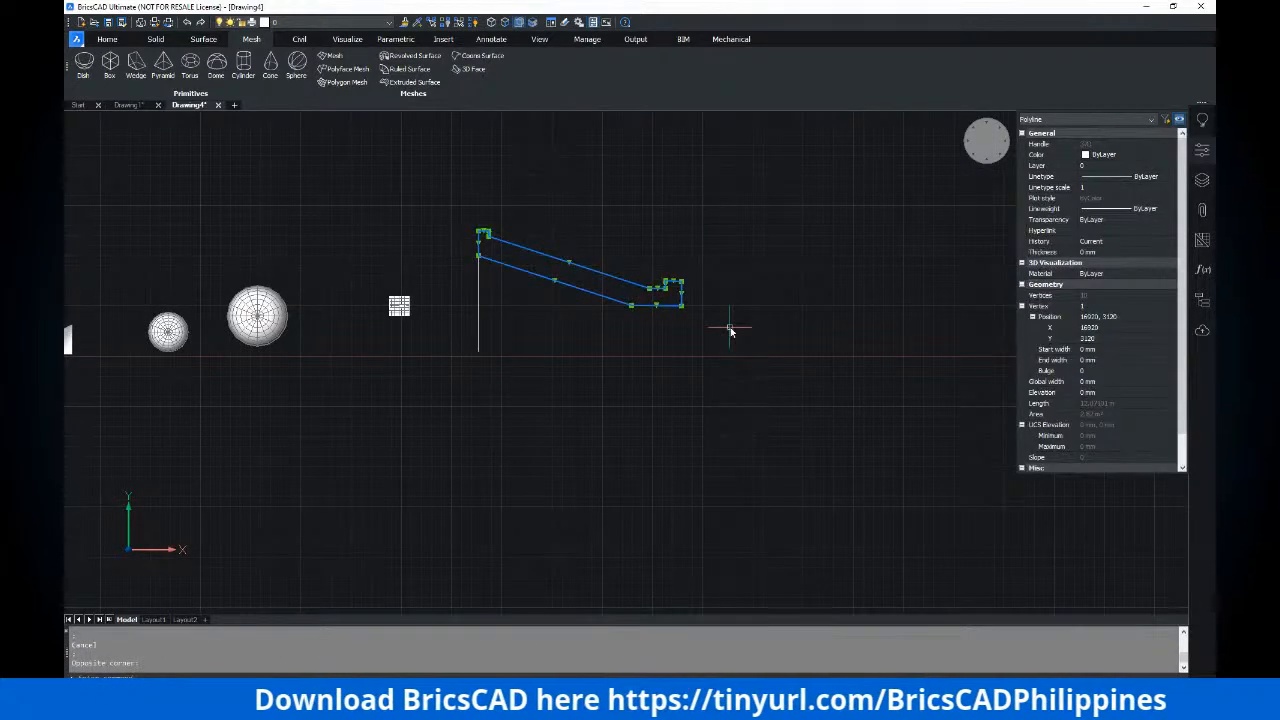
{"action": "type", "text": "j"}
{"action": "key", "text": "Return"}
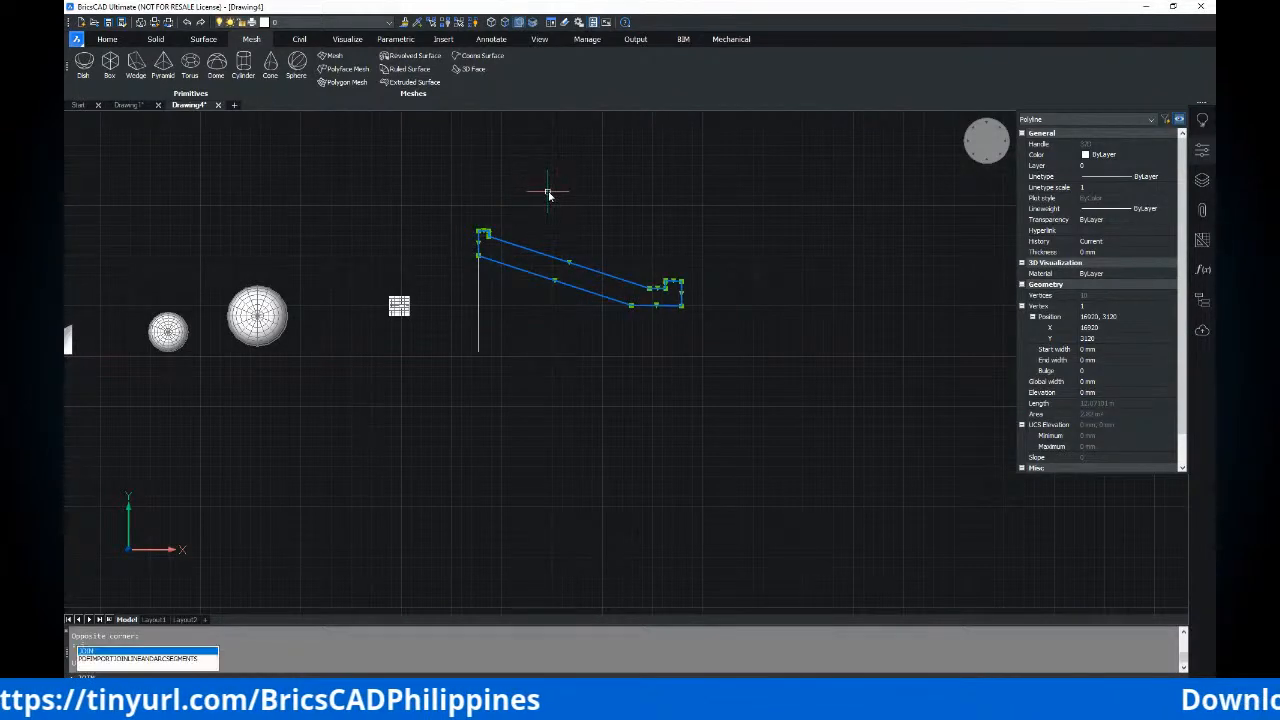
{"action": "key", "text": "Return"}
{"action": "key", "text": "Escape"}
{"action": "left_click", "coordinate": [554, 258]}
{"action": "key", "text": "Escape"}
Inspect the vertical line and the sloped profile by selecting each and viewing them at different distances
{"action": "scroll", "coordinate": [538, 271], "scroll_direction": "down", "scroll_amount": 2}
{"action": "middle_click_drag", "start_coordinate": [449, 360], "coordinate": [474, 320]}
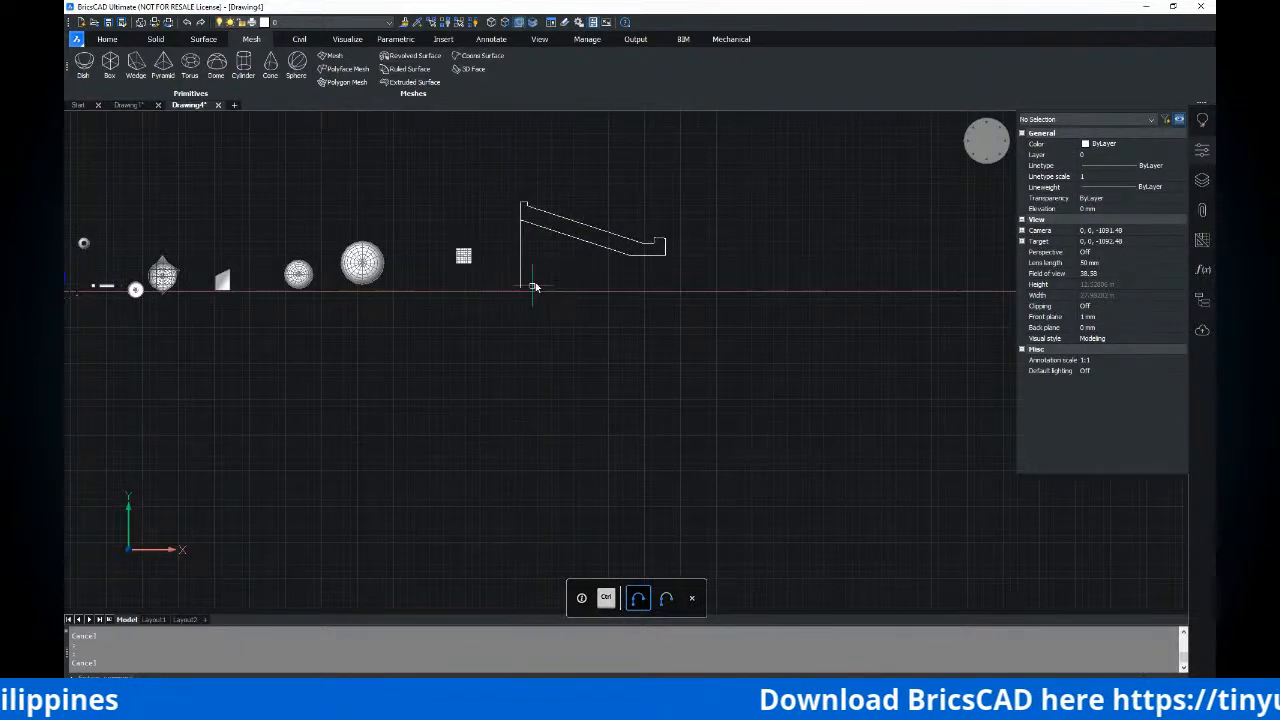
{"action": "left_click", "coordinate": [517, 287]}
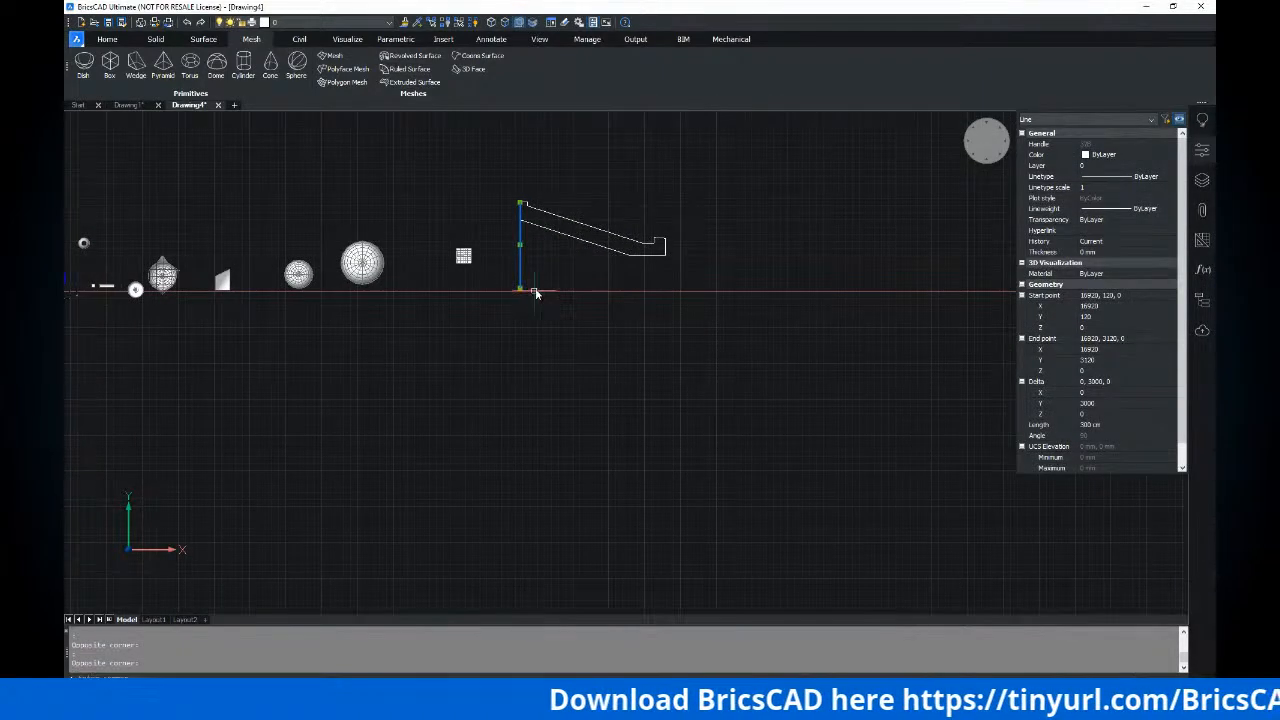
{"action": "key", "text": "Escape"}
{"action": "mouse_move", "coordinate": [549, 240]}
{"action": "middle_mouse_down"}
{"action": "mouse_move", "coordinate": [543, 305]}
{"action": "mouse_move", "coordinate": [529, 254]}
{"action": "middle_mouse_up"}
{"action": "scroll", "coordinate": [543, 305], "scroll_direction": "up", "scroll_amount": 3}
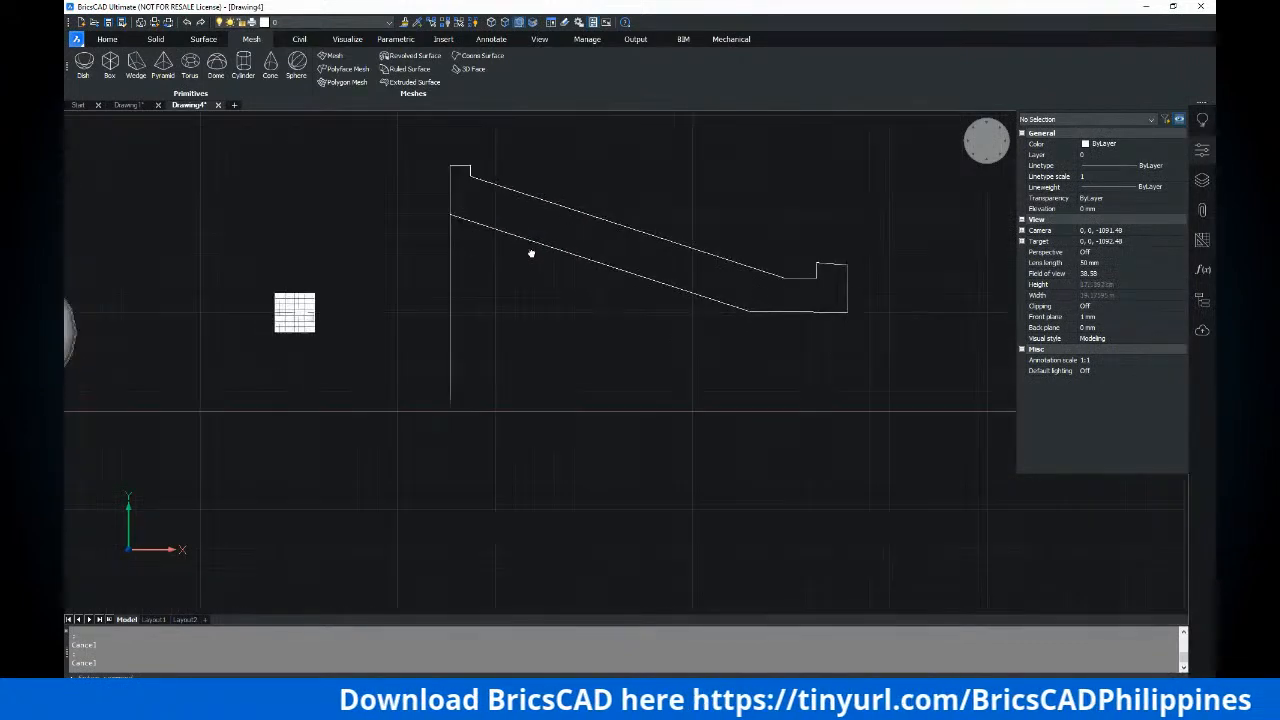
{"action": "scroll", "coordinate": [537, 277], "scroll_direction": "down", "scroll_amount": 2}
{"action": "left_click", "coordinate": [703, 229]}
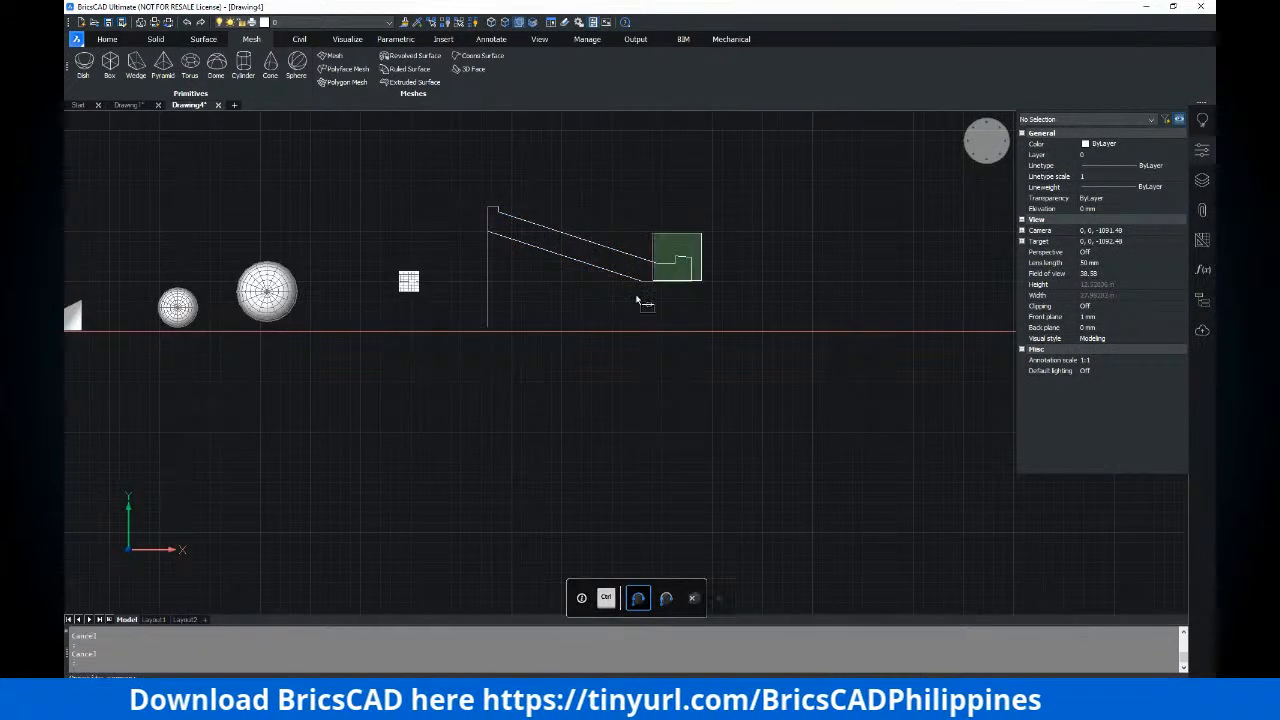
{"action": "left_click", "coordinate": [646, 297]}
{"action": "scroll", "coordinate": [646, 240], "scroll_direction": "up", "scroll_amount": 3}
{"action": "key", "text": "Escape"}
{"action": "middle_click_drag", "start_coordinate": [461, 247], "coordinate": [496, 269]}
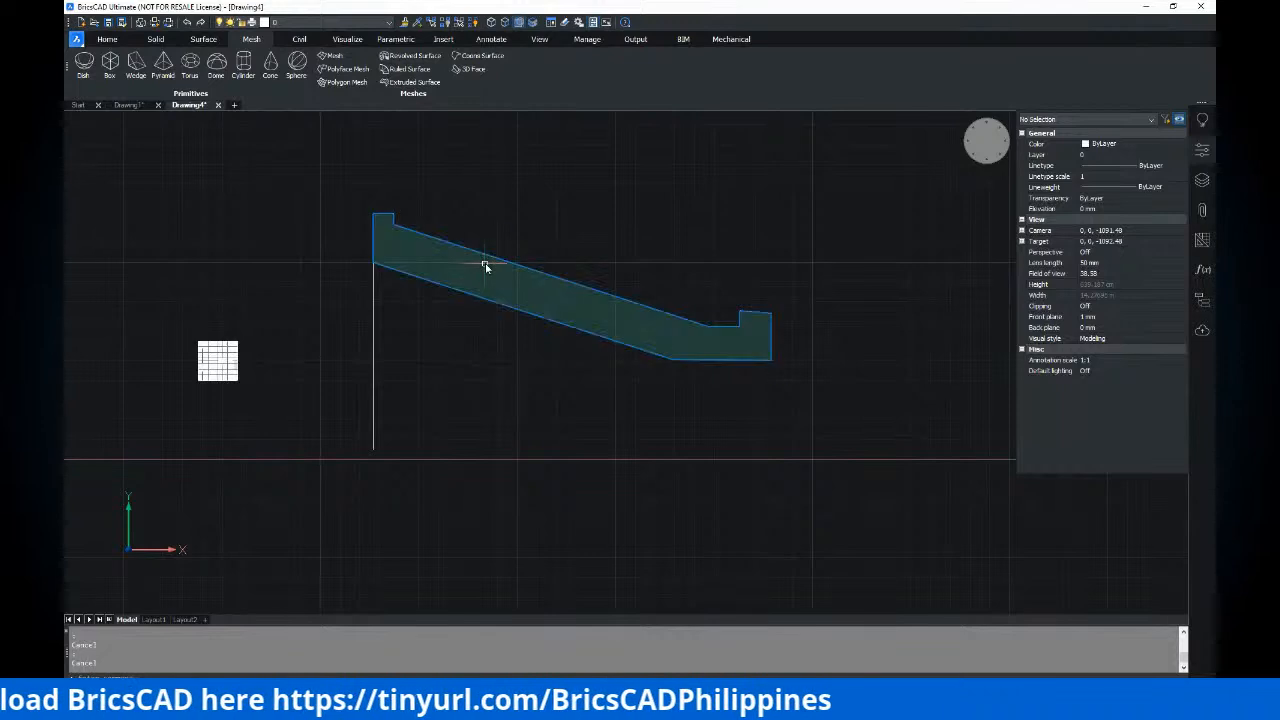
Move the sloped profile and the vertical line together to an open area farther from the existing meshes
{"action": "mouse_move", "coordinate": [497, 278]}
{"action": "key", "text": "Escape"}
{"action": "type", "text": "m"}
{"action": "key", "text": "Return"}
{"action": "left_click", "coordinate": [491, 203]}
{"action": "left_click", "coordinate": [367, 300]}
{"action": "key", "text": "Return"}
{"action": "left_click", "coordinate": [413, 314]}
{"action": "scroll", "coordinate": [414, 314], "scroll_direction": "down", "scroll_amount": 5}
{"action": "middle_click_drag", "start_coordinate": [582, 264], "coordinate": [494, 263]}
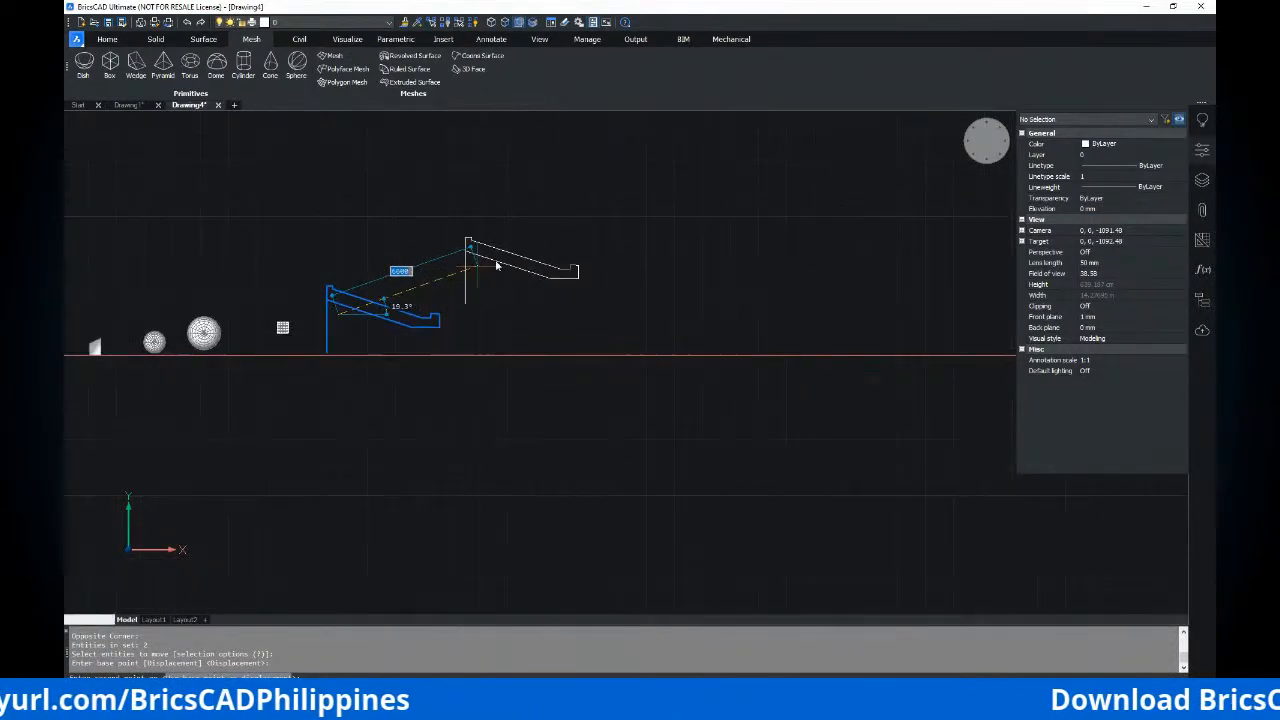
{"action": "left_click", "coordinate": [503, 256]}
{"action": "key", "text": "Escape"}
{"action": "key", "text": "Escape"}
{"action": "scroll", "coordinate": [553, 245], "scroll_direction": "up", "scroll_amount": 2}
{"action": "scroll", "coordinate": [553, 245], "scroll_direction": "up", "scroll_amount": 2}
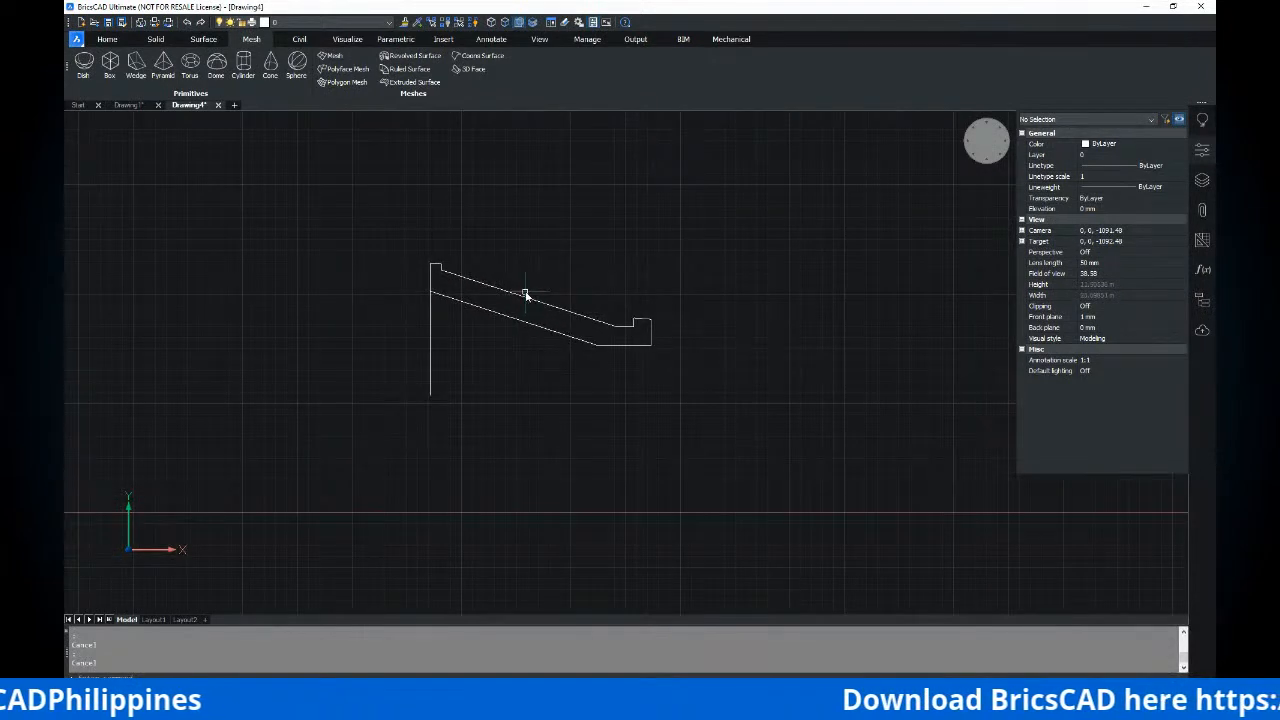
Scale the sloped profile by a factor of 0.3 from its upper corner on the vertical line
{"action": "left_click", "coordinate": [505, 316]}
{"action": "key", "text": "Return"}
{"action": "scroll", "coordinate": [428, 257], "scroll_direction": "up", "scroll_amount": 3}
{"action": "left_click", "coordinate": [432, 276]}
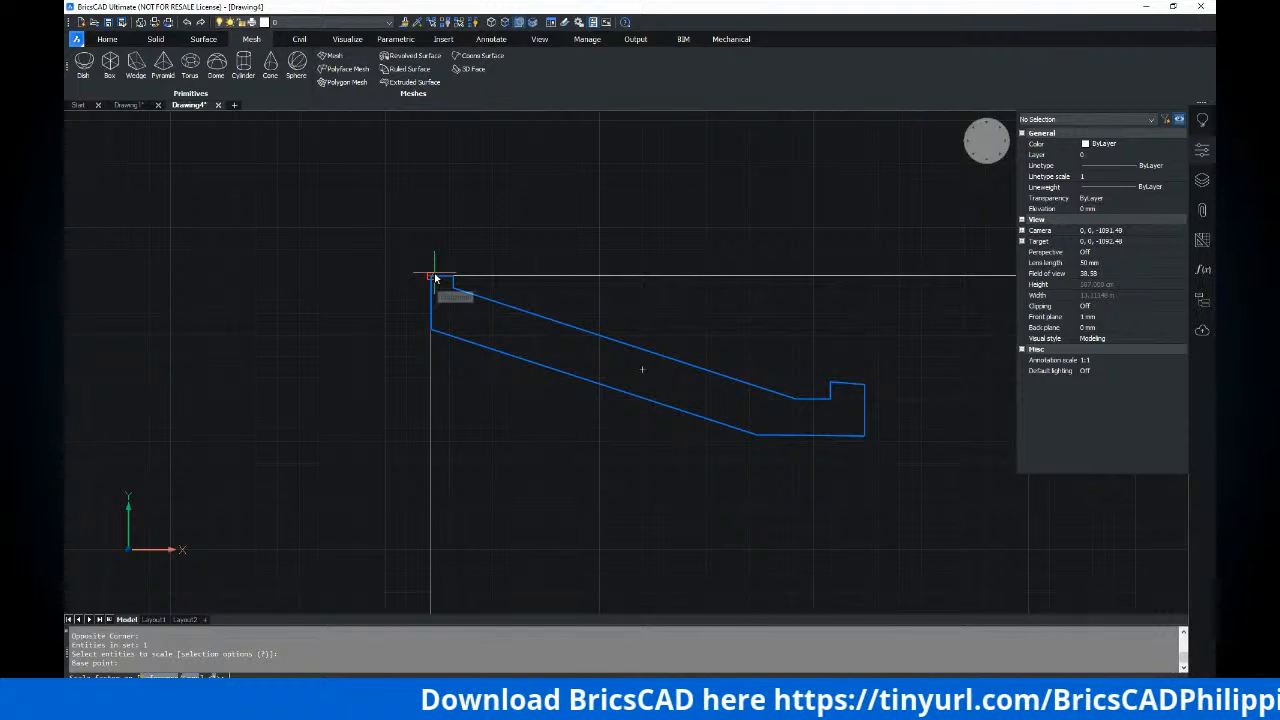
{"action": "type", "text": ".3"}
{"action": "key", "text": "Return"}
{"action": "scroll", "coordinate": [505, 330], "scroll_direction": "down", "scroll_amount": 1}
{"action": "scroll", "coordinate": [500, 362], "scroll_direction": "up", "scroll_amount": 2}
{"action": "key", "text": "Escape"}
{"action": "key", "text": "Escape"}
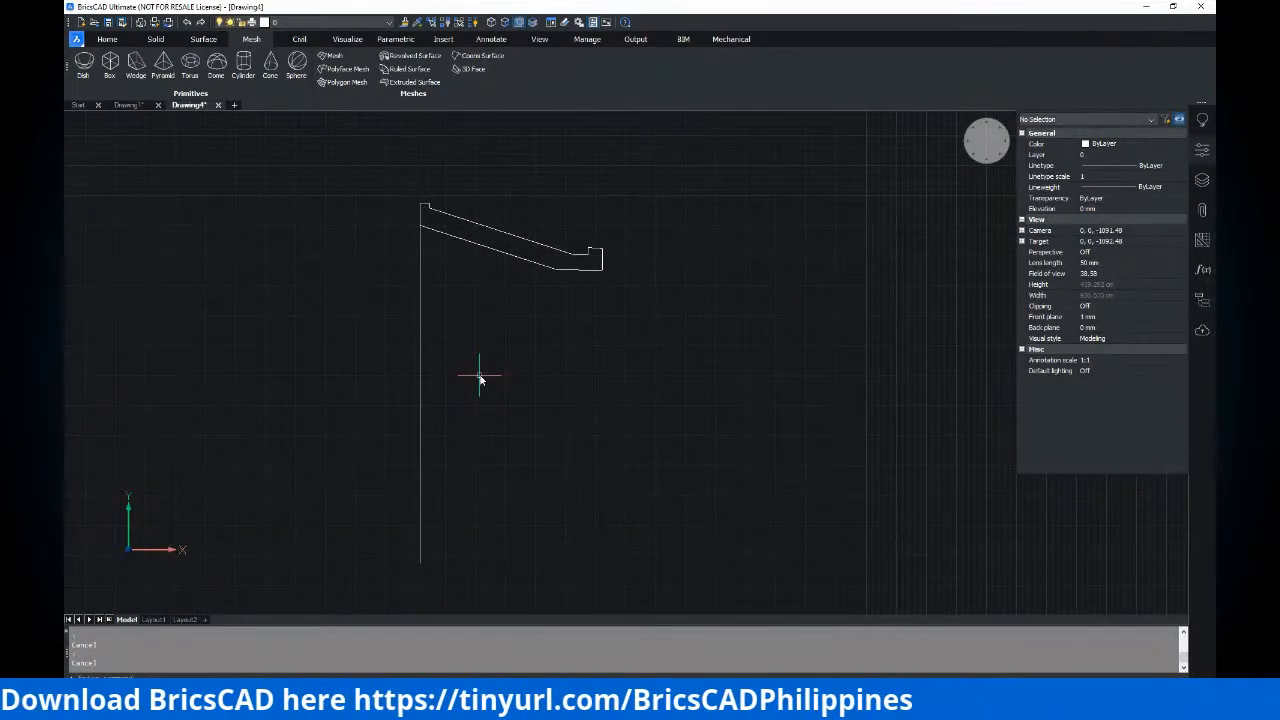
Start a polyline at the vertical line below the sloped profile, with a horizontal top edge, a short drop and a short return
{"action": "type", "text": "pl"}
{"action": "key", "text": "Return"}
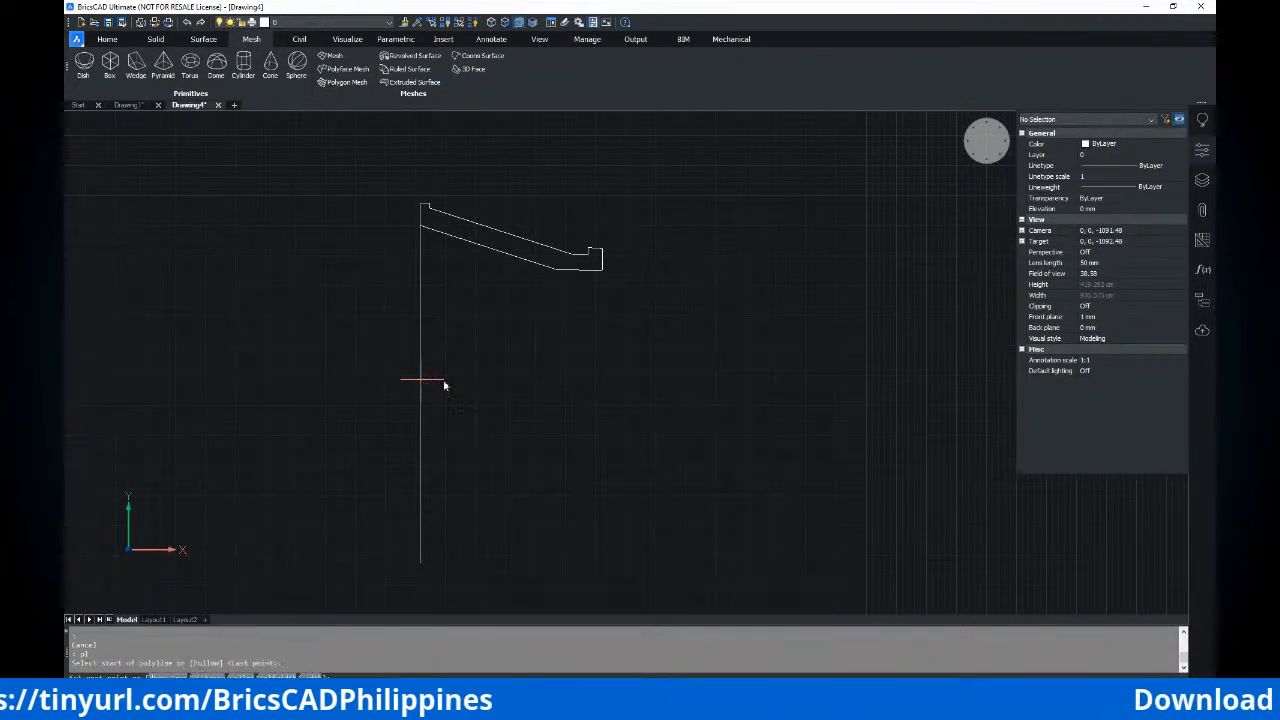
{"action": "left_click", "coordinate": [561, 384]}
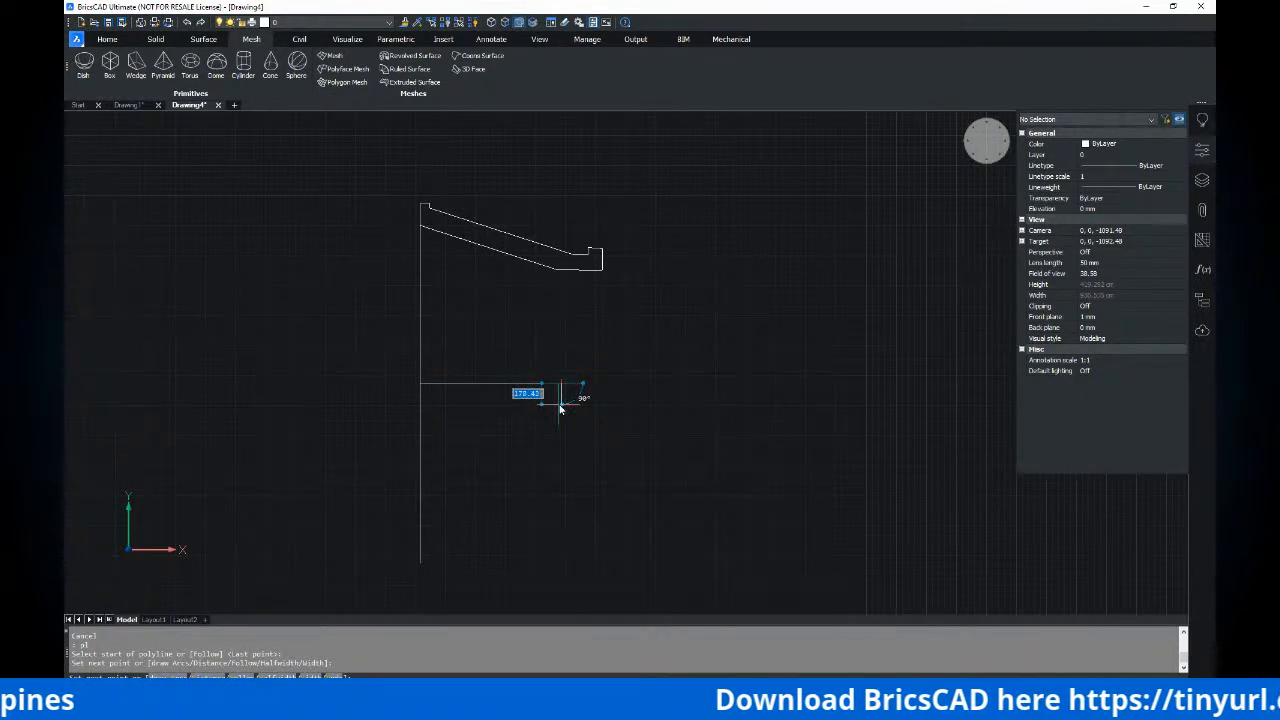
{"action": "left_click", "coordinate": [537, 414]}
Continue the polyline with a large concave arc and smaller alternating arcs, ending in a short straight vertical edge
{"action": "type", "text": "a"}
{"action": "key", "text": "Return"}
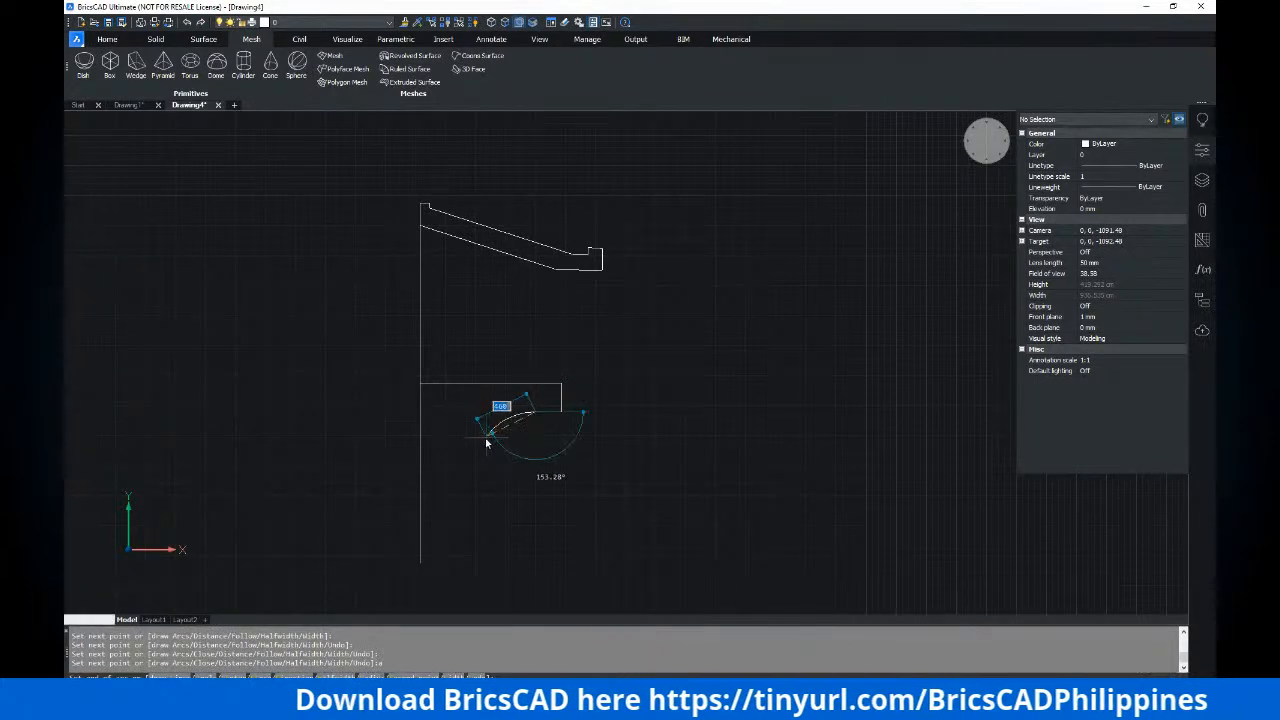
{"action": "left_click", "coordinate": [450, 490]}
{"action": "scroll", "coordinate": [455, 505], "scroll_direction": "up", "scroll_amount": 3}
{"action": "left_click", "coordinate": [456, 503]}
{"action": "left_click", "coordinate": [435, 549]}
{"action": "middle_click_drag", "start_coordinate": [446, 534], "coordinate": [491, 363]}
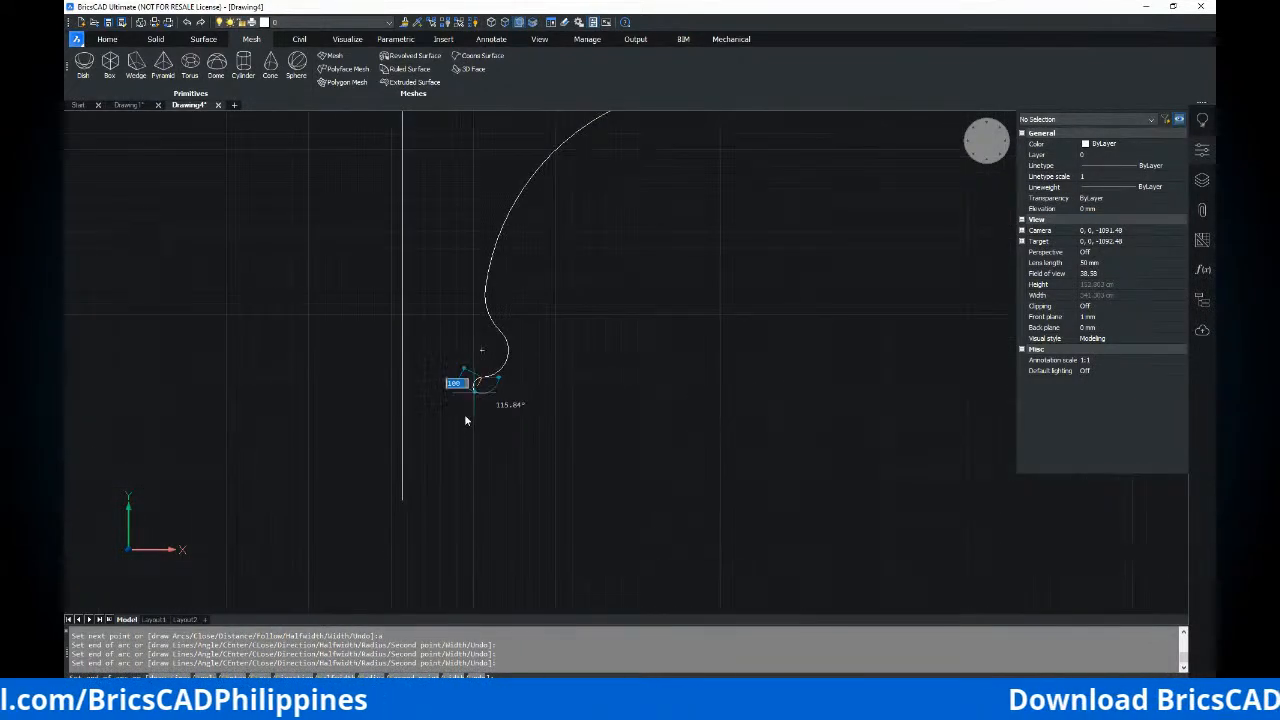
{"action": "left_click", "coordinate": [461, 452]}
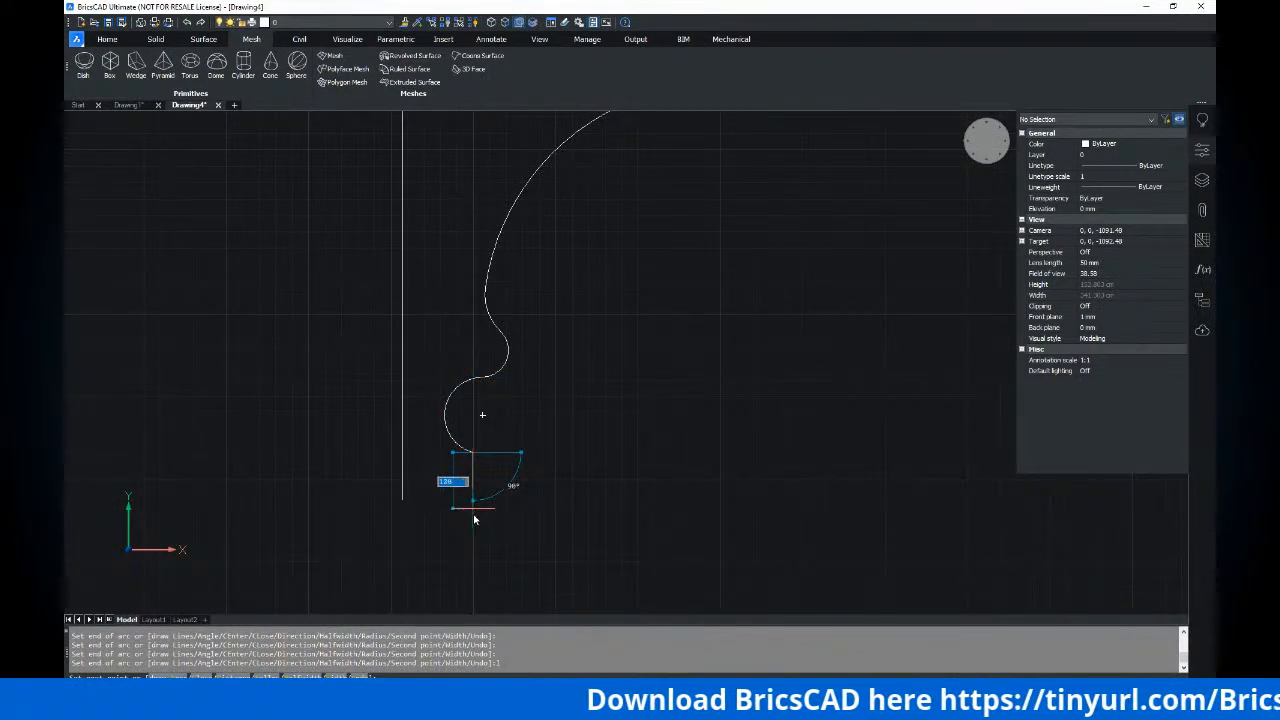
{"action": "left_click", "coordinate": [473, 523]}
{"action": "key", "text": "Return"}
Draw a polyline from the curved profile's upper corner down along the vertical line and a short way across its base
{"action": "key", "text": "Return"}
{"action": "scroll", "coordinate": [426, 480], "scroll_direction": "down", "scroll_amount": 3}
{"action": "middle_click_drag", "start_coordinate": [445, 432], "coordinate": [448, 449]}
{"action": "left_click", "coordinate": [425, 327]}
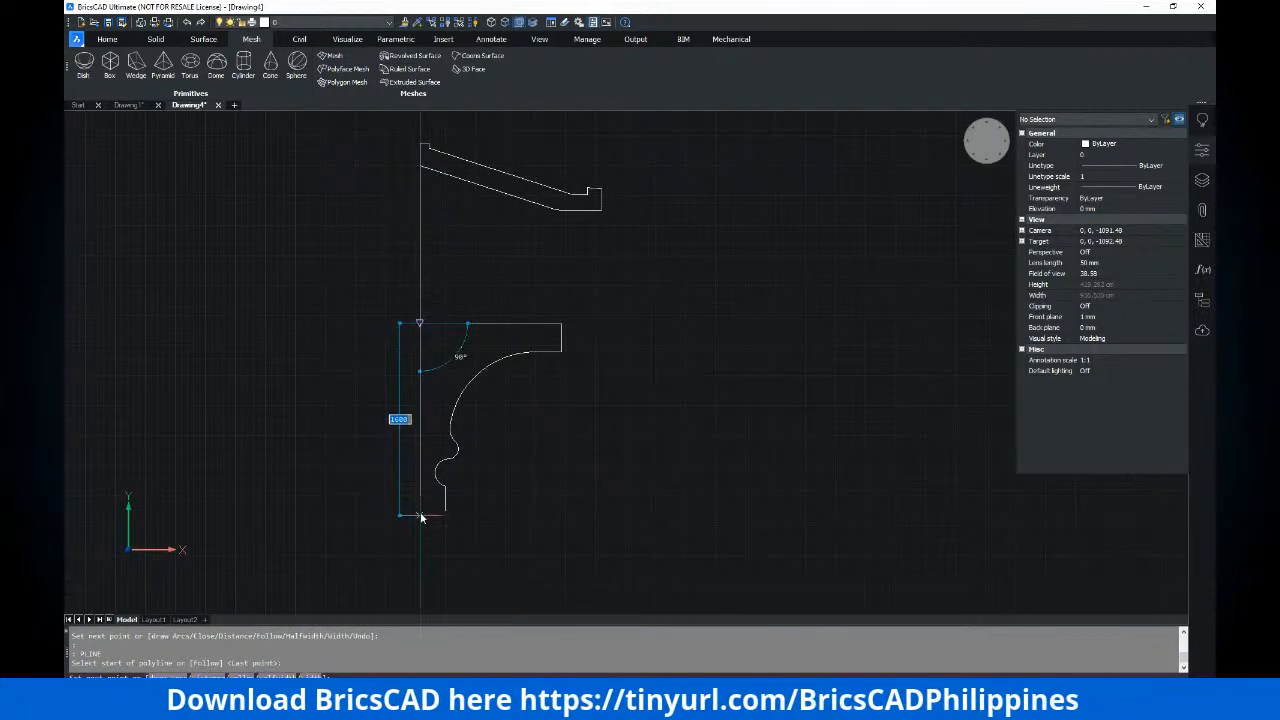
{"action": "scroll", "coordinate": [428, 510], "scroll_direction": "up", "scroll_amount": 2}
{"action": "scroll", "coordinate": [431, 510], "scroll_direction": "up", "scroll_amount": 2}
{"action": "key", "text": "Escape"}
{"action": "key", "text": "Escape"}
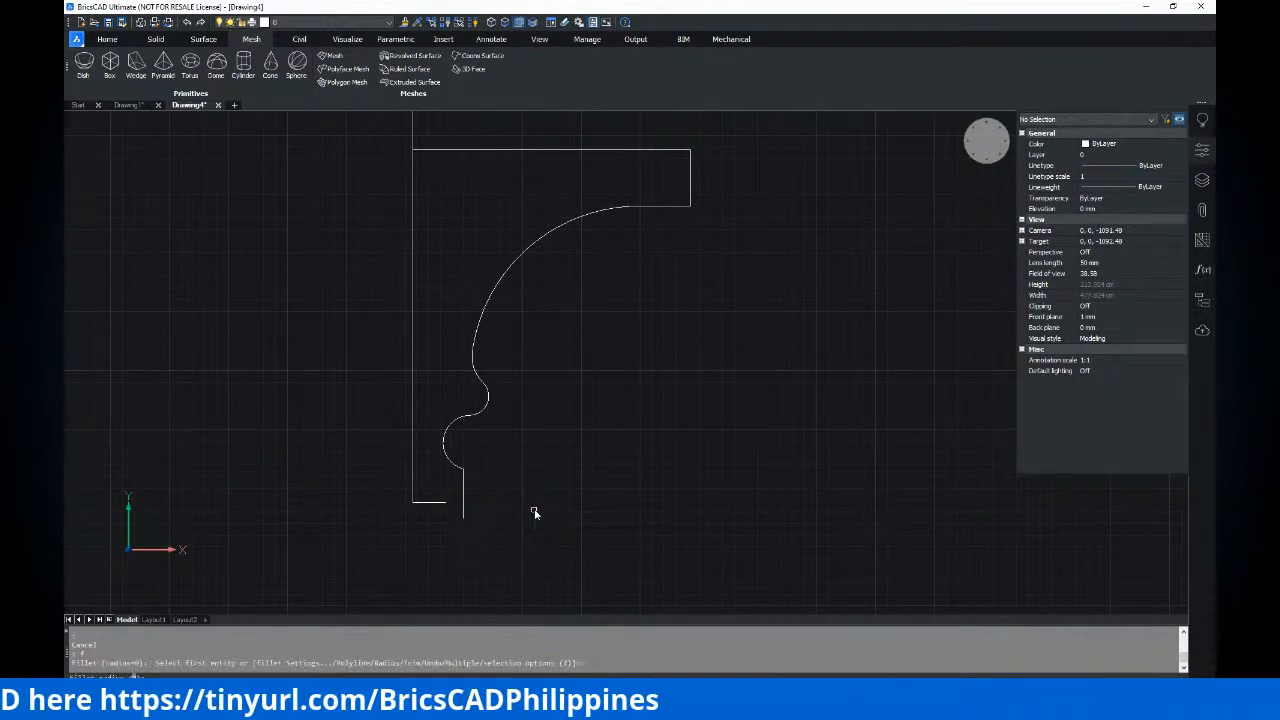
Fillet the curved profile's base edge and short vertical edge with radius 0 so that they meet in a sharp corner
{"action": "left_click", "coordinate": [439, 502]}
{"action": "left_click", "coordinate": [463, 494]}
{"action": "scroll", "coordinate": [462, 468], "scroll_direction": "down", "scroll_amount": 4}
{"action": "key", "text": "Escape"}
{"action": "key", "text": "Escape"}
{"action": "scroll", "coordinate": [472, 388], "scroll_direction": "up", "scroll_amount": 2}
{"action": "middle_click_drag", "start_coordinate": [469, 400], "coordinate": [495, 372]}
{"action": "mouse_move", "coordinate": [505, 325]}
{"action": "middle_mouse_down"}
{"action": "mouse_move", "coordinate": [486, 306]}
{"action": "mouse_move", "coordinate": [490, 344]}
{"action": "middle_mouse_up"}
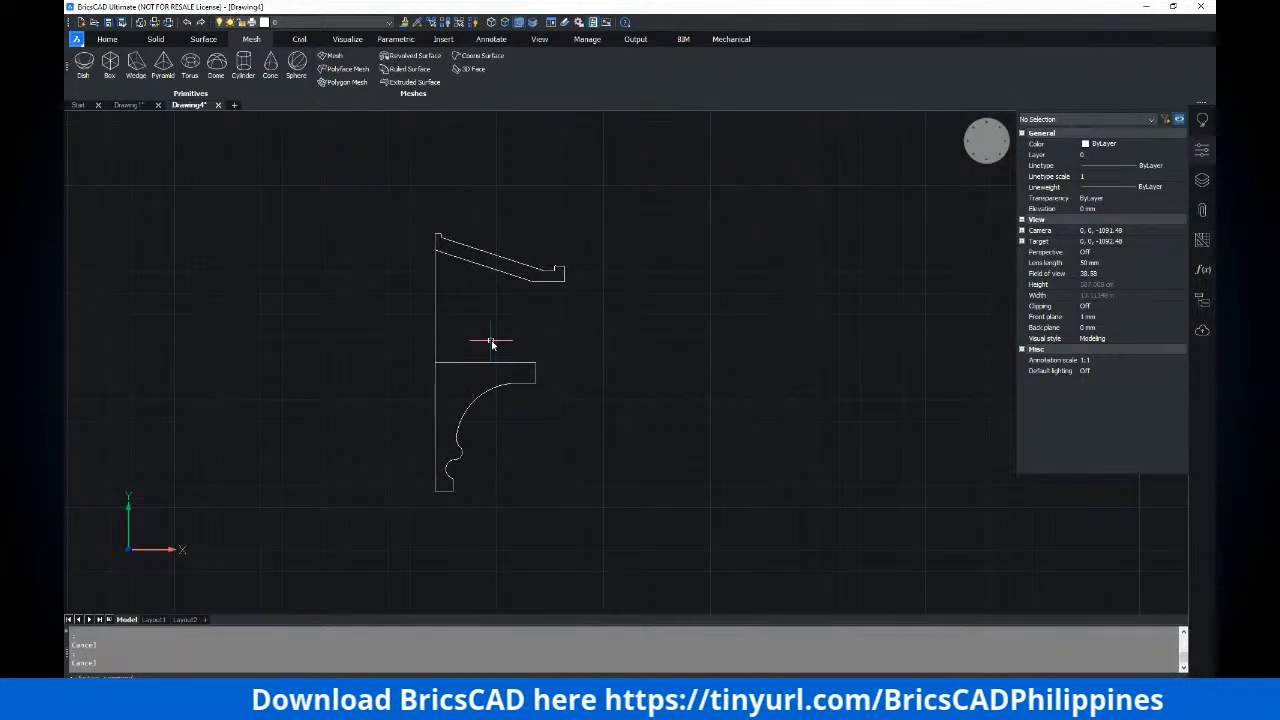
Draw an L-shaped seat outline beside the curved profile, level with its base and top edge, leaving the inner side open
{"action": "middle_click_drag", "start_coordinate": [505, 393], "coordinate": [515, 357]}
{"action": "middle_click_drag", "start_coordinate": [500, 434], "coordinate": [484, 447]}
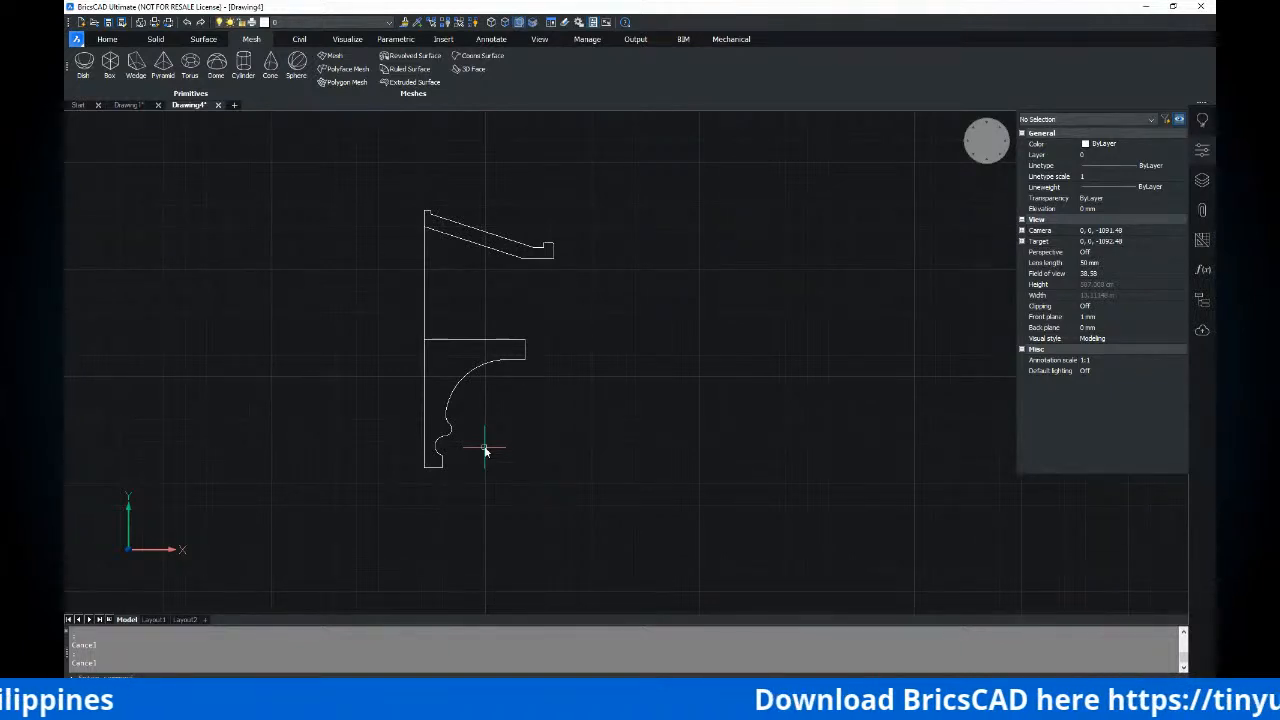
{"action": "type", "text": "pl"}
{"action": "key", "text": "Return"}
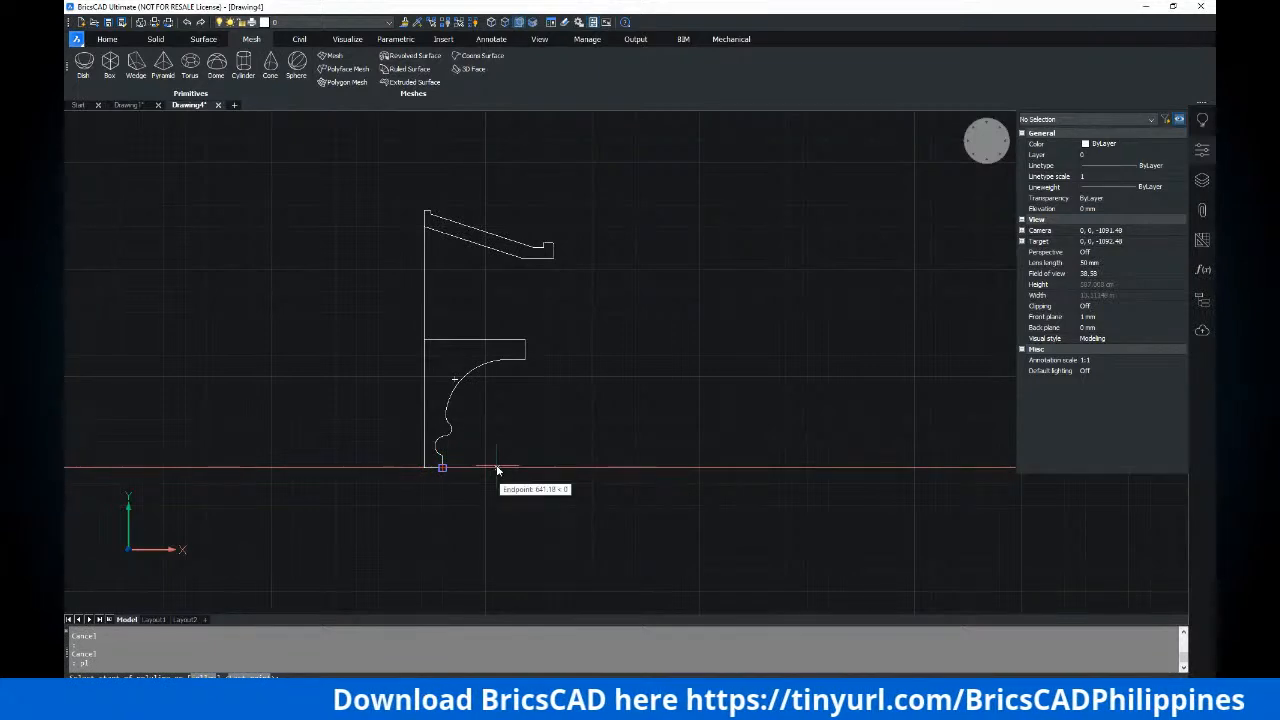
{"action": "left_click", "coordinate": [489, 466]}
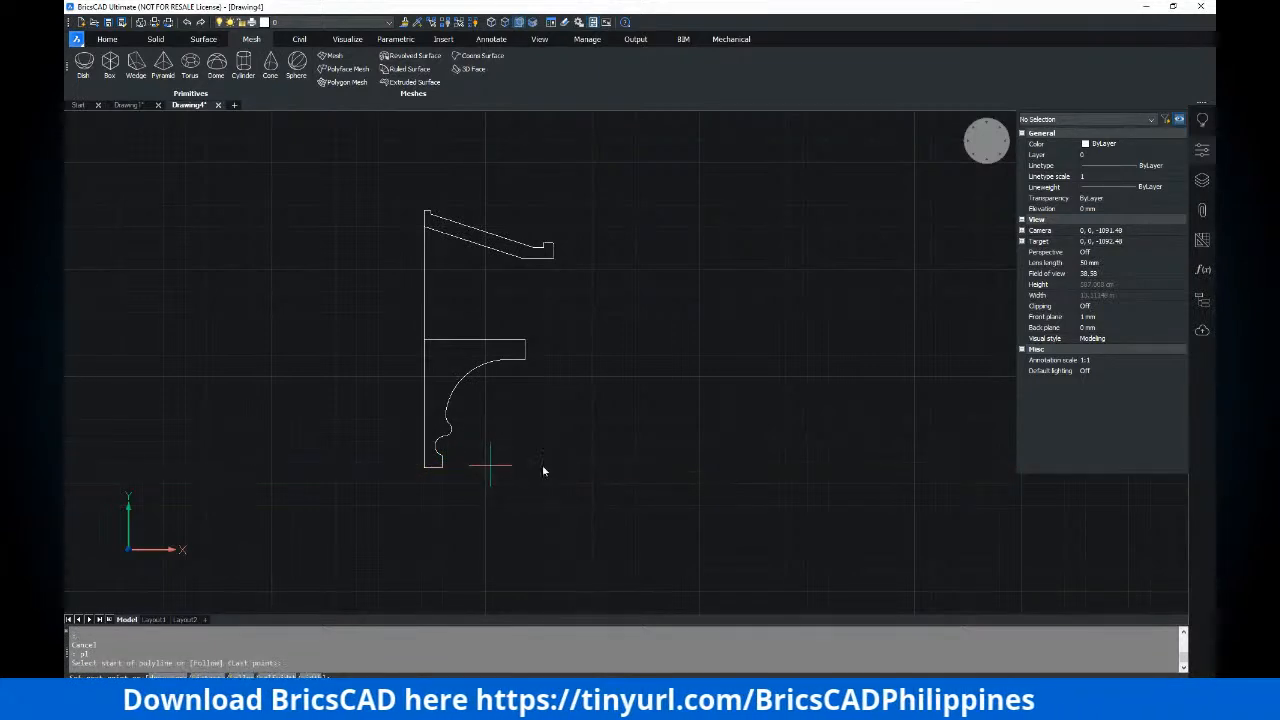
{"action": "left_click", "coordinate": [601, 467]}
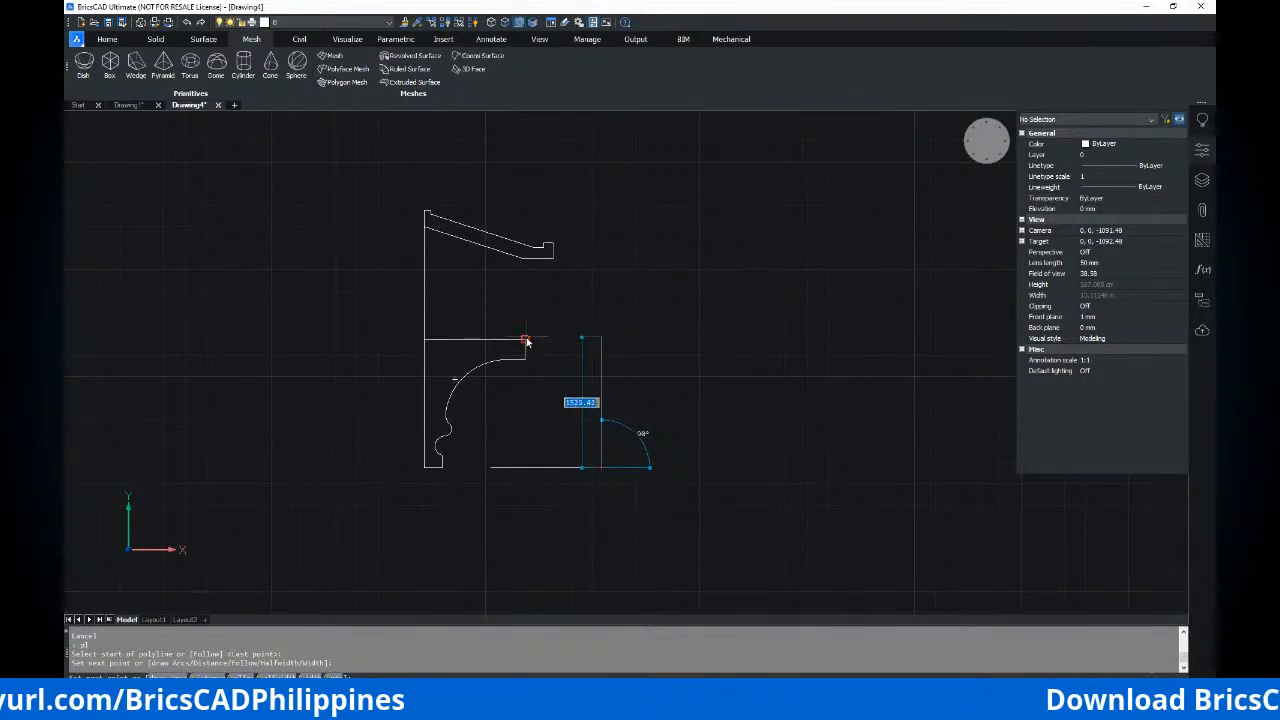
{"action": "left_click", "coordinate": [593, 342]}
{"action": "left_click", "coordinate": [590, 342]}
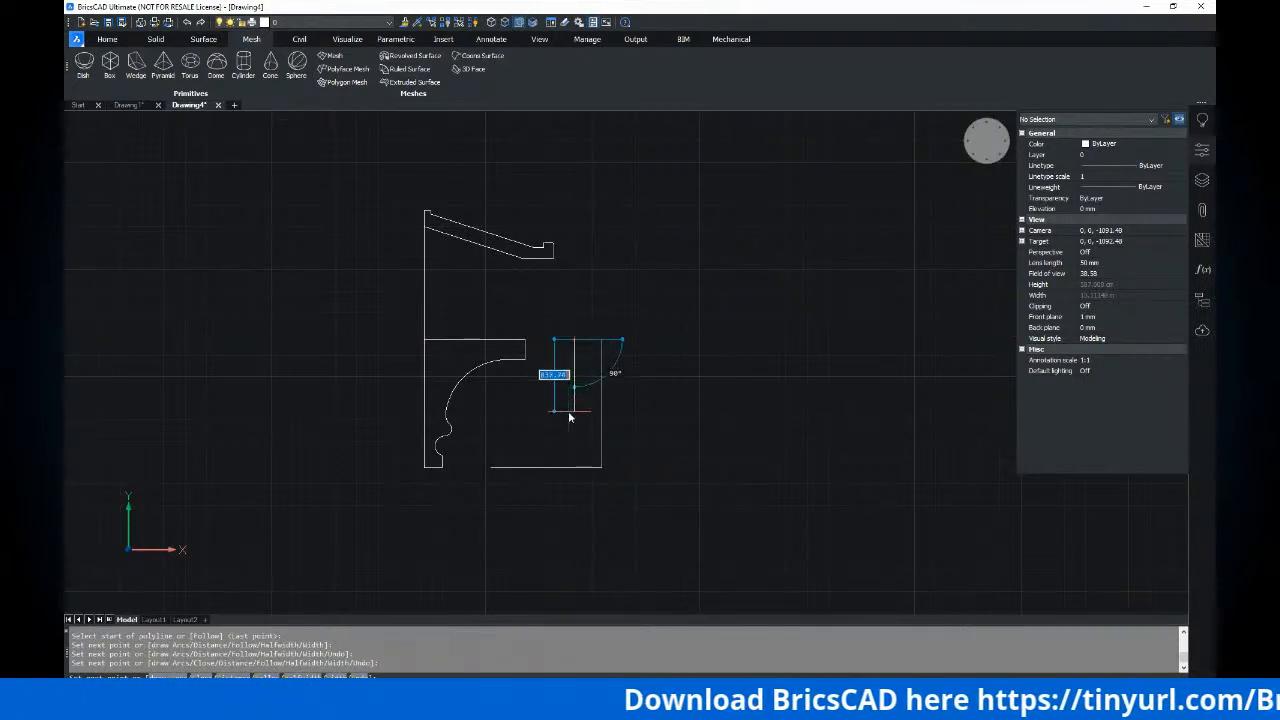
{"action": "left_click", "coordinate": [574, 425]}
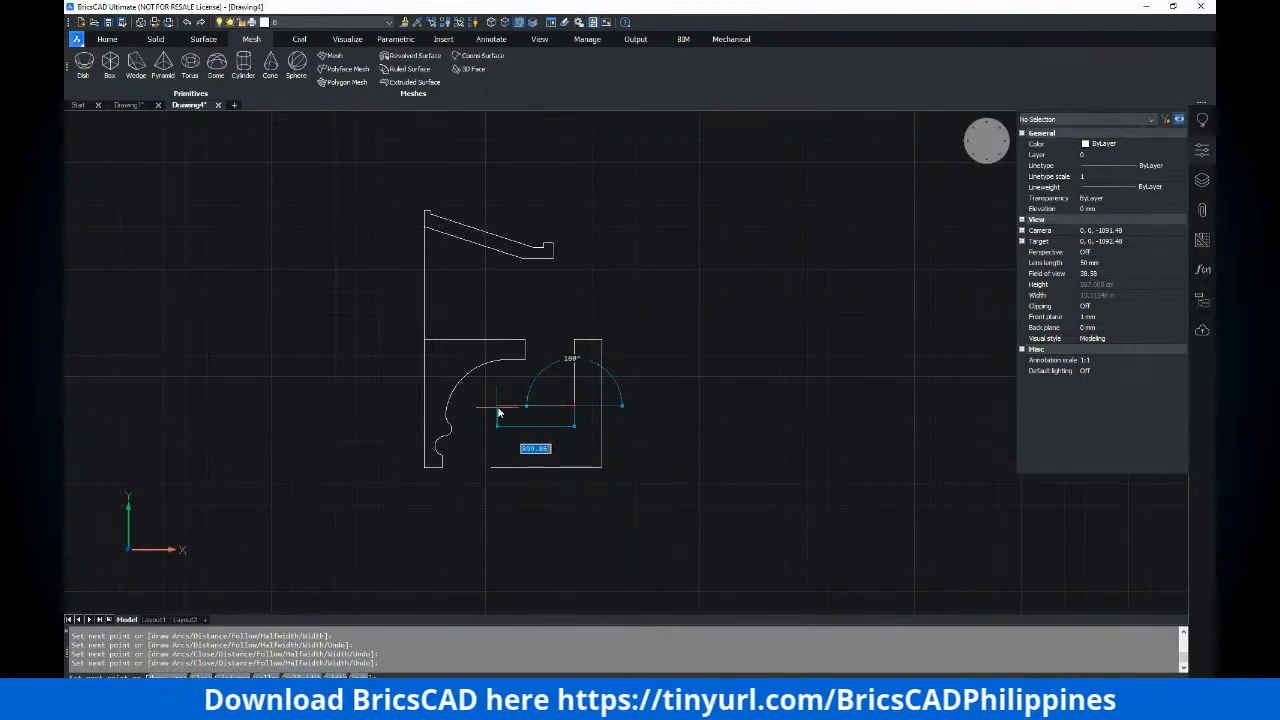
{"action": "left_click", "coordinate": [499, 407]}
{"action": "key", "text": "Return"}
Draw a short vertical polyline from the seat outline's inner base end and fillet it with the seat edge using radius 0
{"action": "key", "text": "Return"}
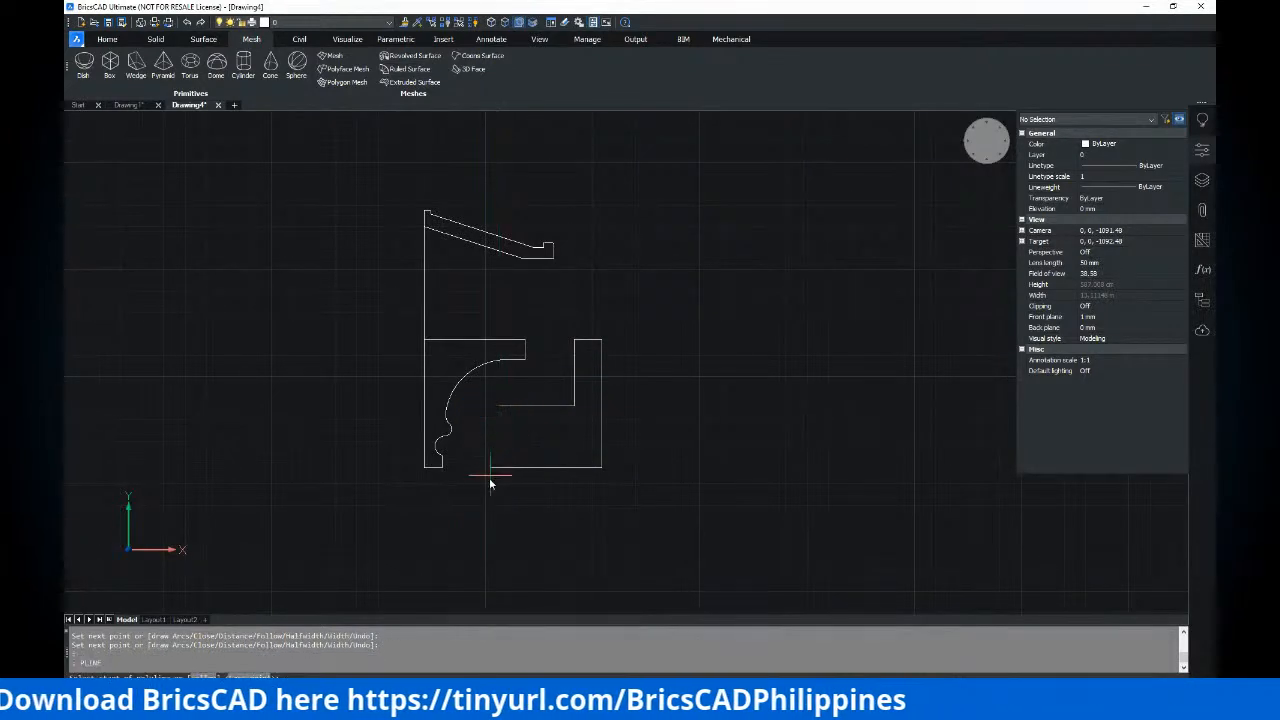
{"action": "left_click", "coordinate": [490, 467]}
{"action": "left_click", "coordinate": [490, 437]}
{"action": "key", "text": "Escape"}
{"action": "key", "text": "Escape"}
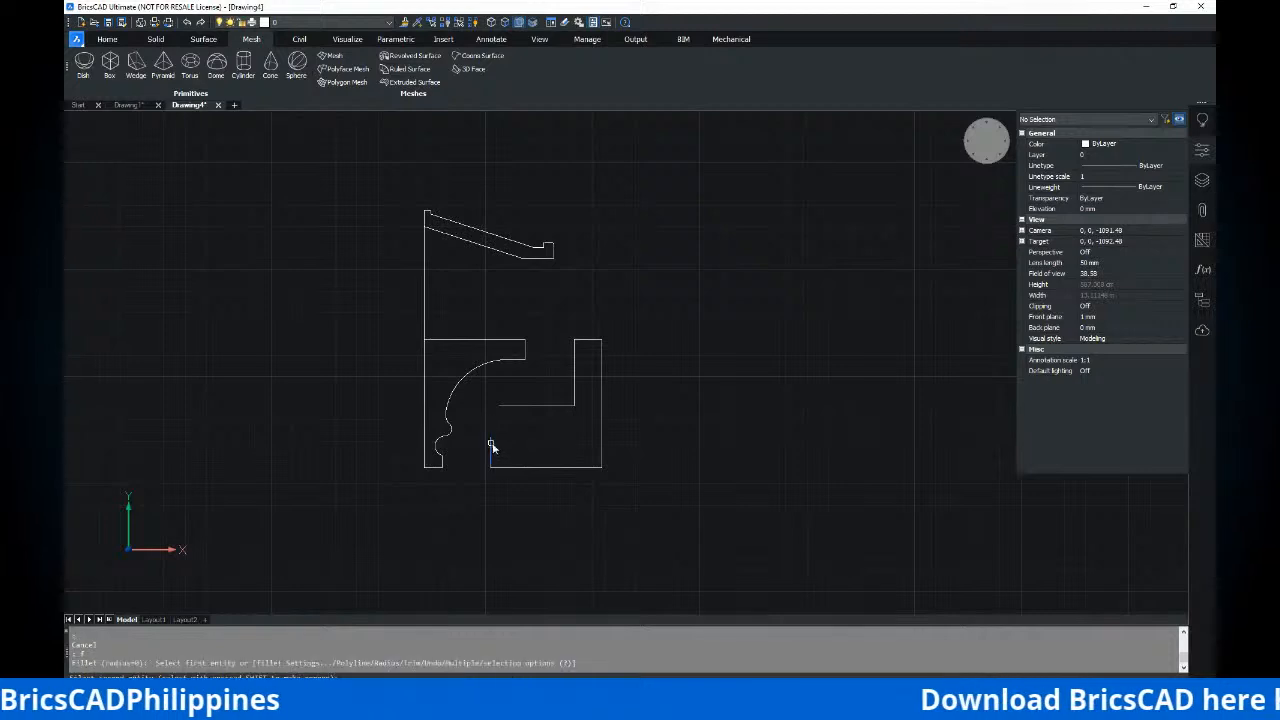
{"action": "left_click", "coordinate": [509, 411]}
Inspect the L-shaped seat outline by selecting its segments, and view all the profiles together
{"action": "left_click", "coordinate": [654, 381]}
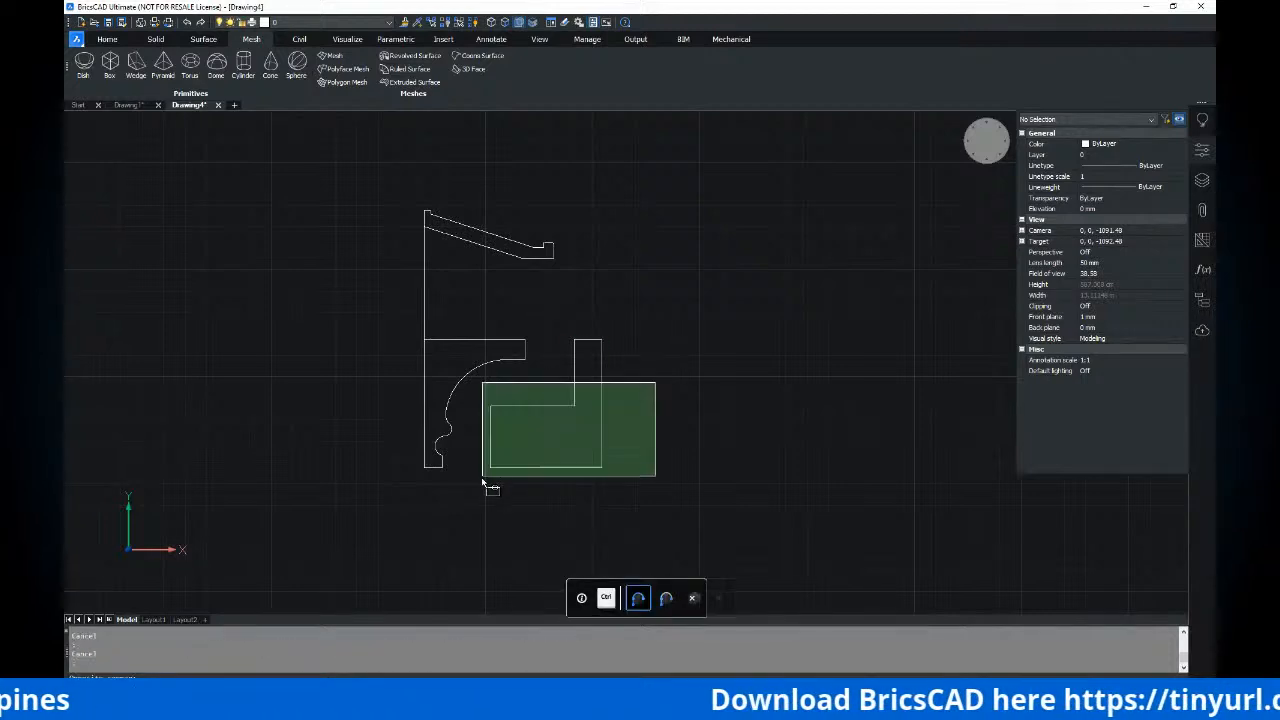
{"action": "left_click", "coordinate": [490, 476]}
{"action": "middle_click_drag", "start_coordinate": [524, 464], "coordinate": [531, 444]}
{"action": "key", "text": "Escape"}
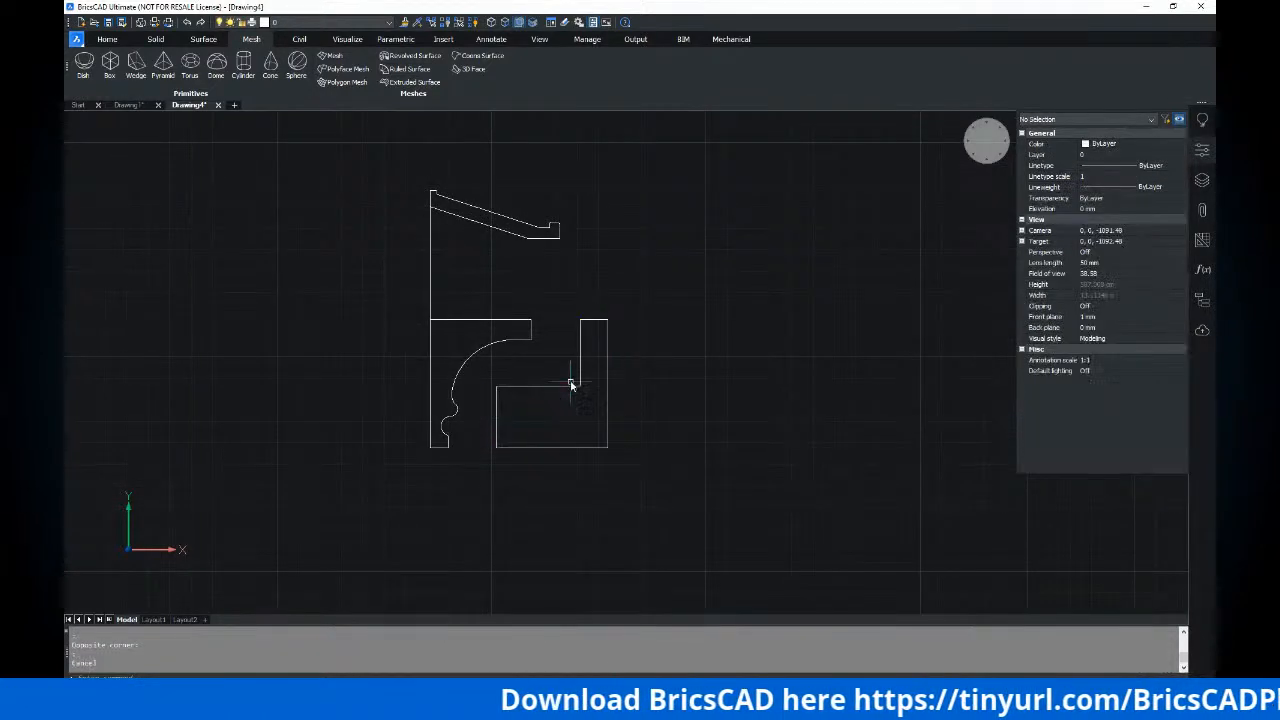
{"action": "left_click", "coordinate": [566, 387]}
{"action": "key", "text": "Escape"}
{"action": "scroll", "coordinate": [492, 328], "scroll_direction": "down", "scroll_amount": 4}
{"action": "scroll", "coordinate": [506, 307], "scroll_direction": "up", "scroll_amount": 5}
{"action": "middle_click_drag", "start_coordinate": [530, 312], "coordinate": [612, 310]}
{"action": "scroll", "coordinate": [604, 317], "scroll_direction": "down", "scroll_amount": 2}
{"action": "middle_click_drag", "start_coordinate": [549, 274], "coordinate": [547, 284]}
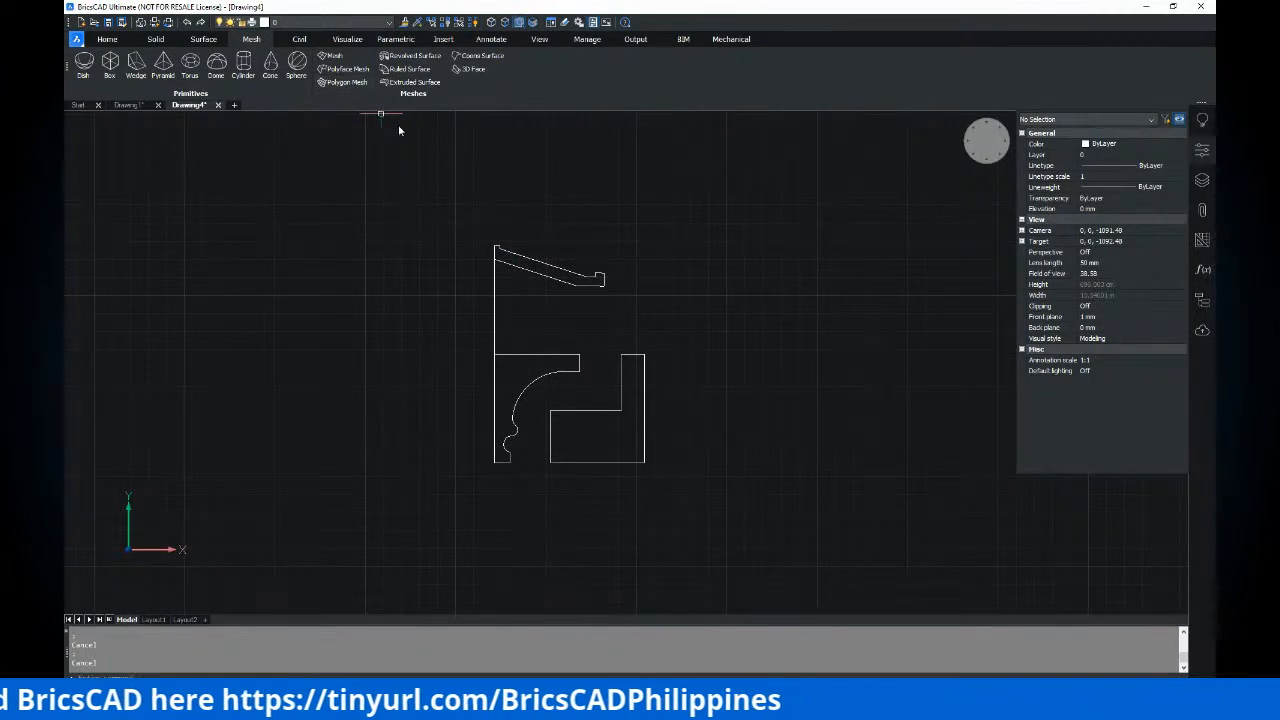
{"action": "mouse_move", "coordinate": [466, 156]}
{"action": "middle_mouse_down"}
{"action": "mouse_move", "coordinate": [434, 174]}
{"action": "mouse_move", "coordinate": [439, 162]}
{"action": "middle_mouse_up"}
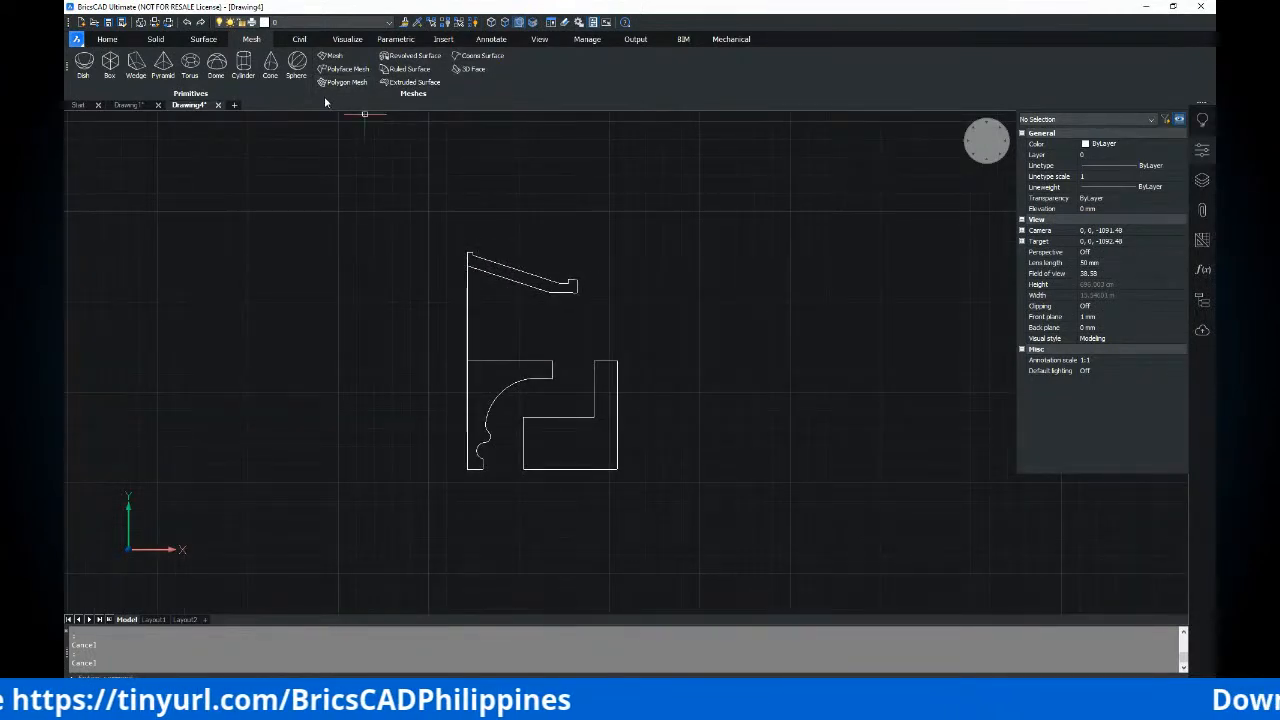
{"action": "left_click", "coordinate": [411, 61]}
{"action": "left_click", "coordinate": [508, 272]}
{"action": "scroll", "coordinate": [524, 242], "scroll_direction": "up", "scroll_amount": 3}
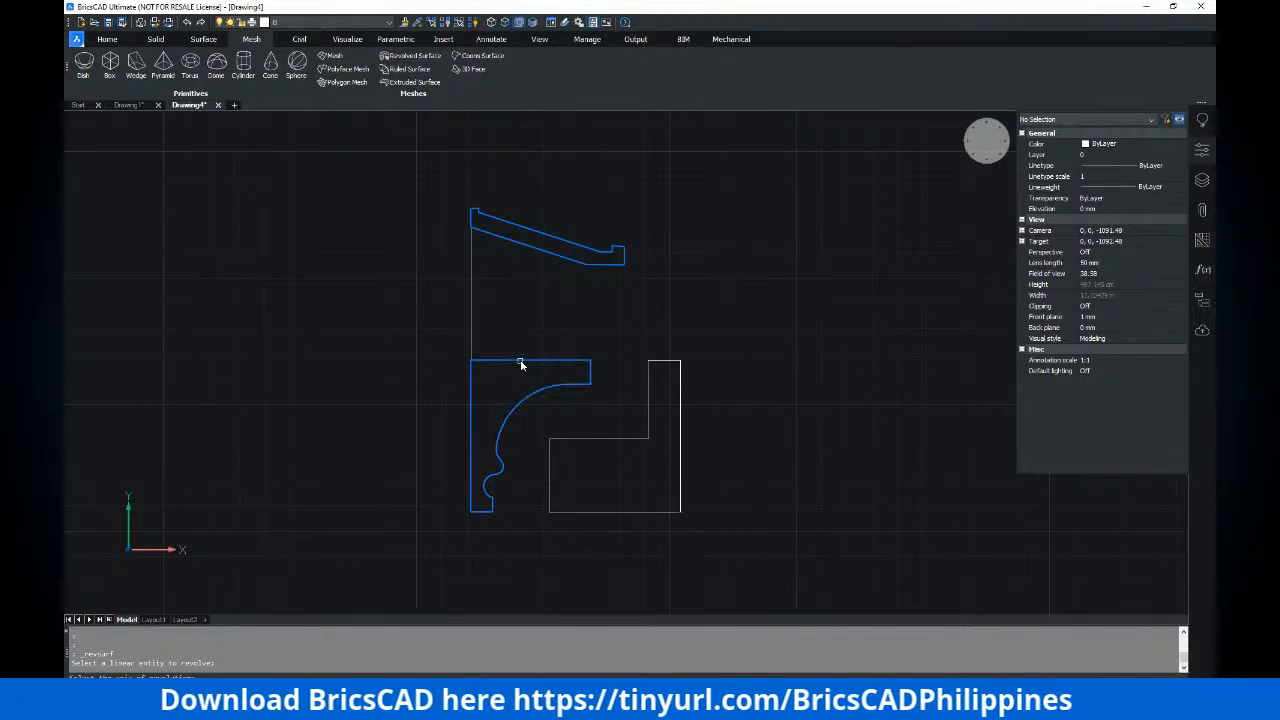
{"action": "key", "text": "Escape"}
{"action": "key", "text": "Escape"}
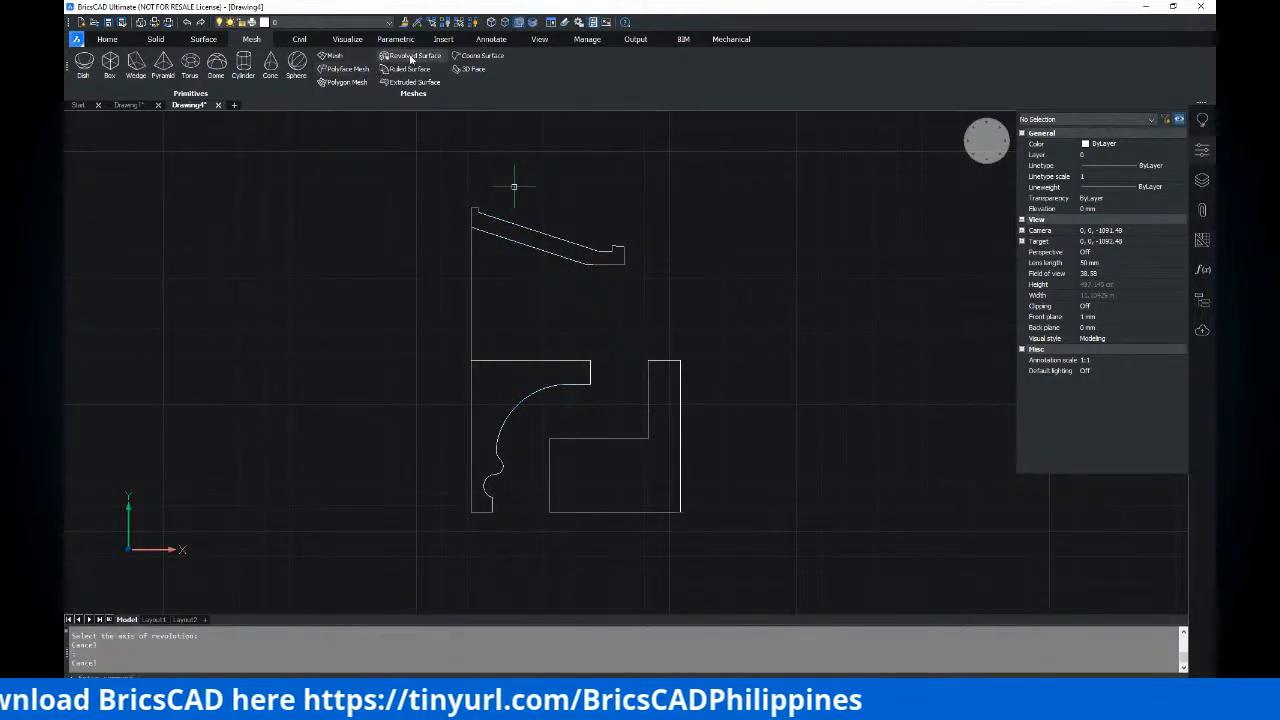
{"action": "key", "text": "Return"}
{"action": "left_click", "coordinate": [545, 360]}
{"action": "left_click", "coordinate": [507, 363]}
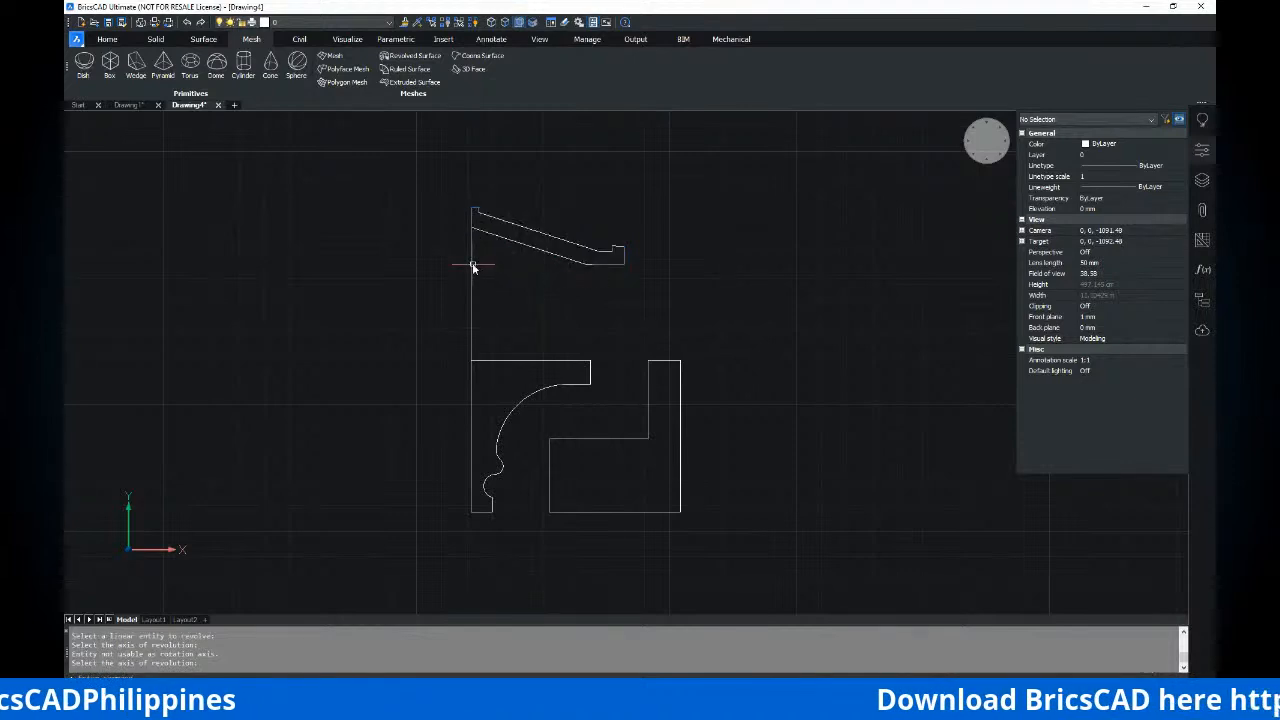
{"action": "left_click", "coordinate": [410, 56]}
{"action": "left_click", "coordinate": [500, 238]}
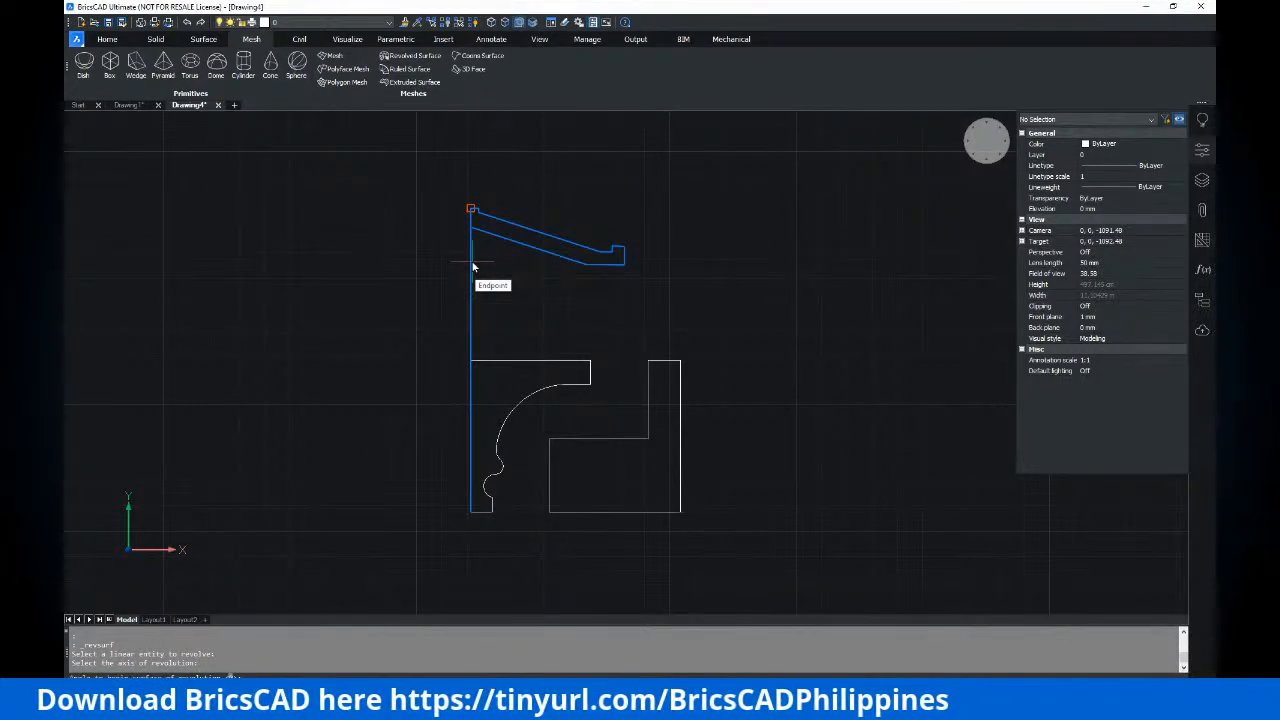
{"action": "key", "text": "Escape"}
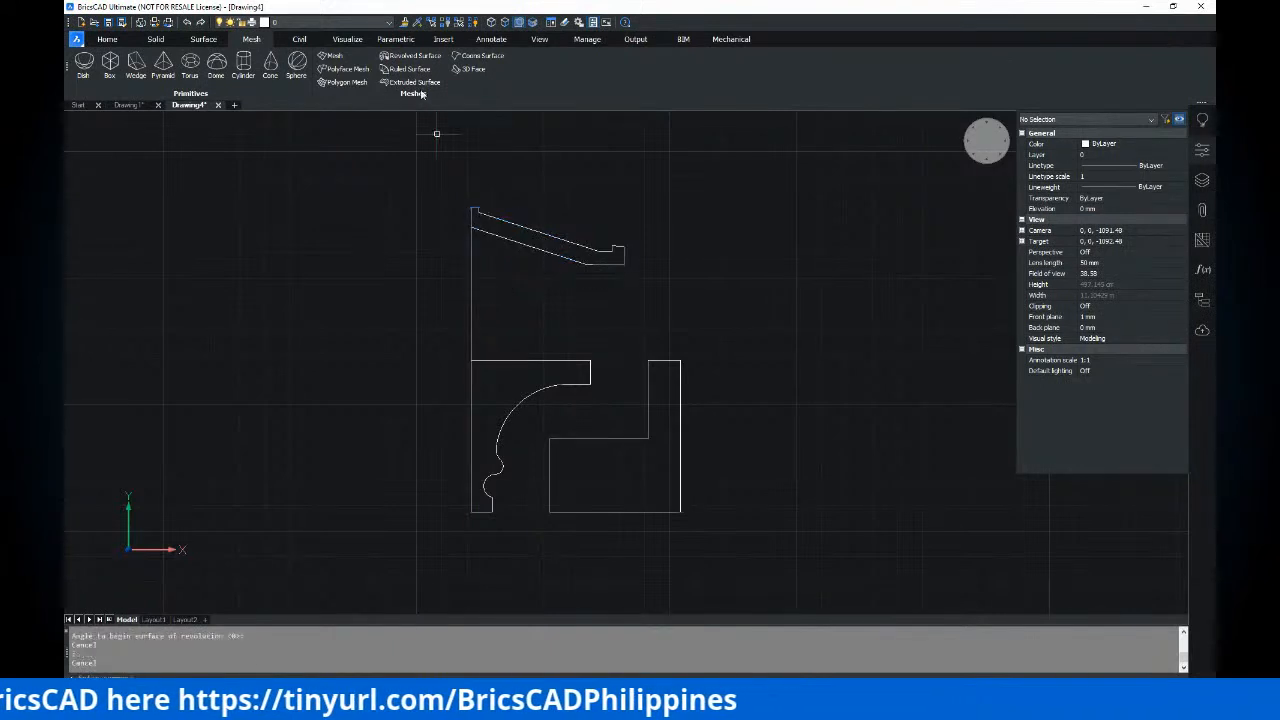
Create a revolved surface from the sloped profile around the vertical line, starting at 0 and sweeping the full 360 degrees
{"action": "left_click", "coordinate": [412, 57]}
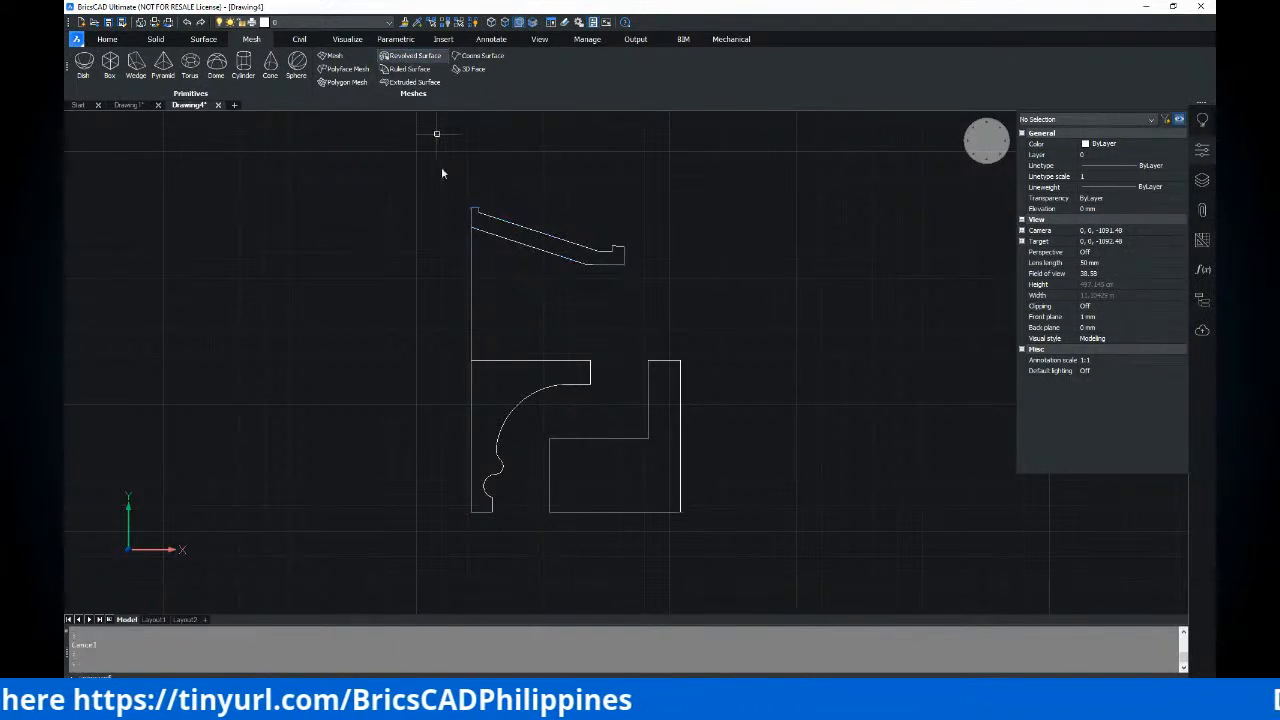
{"action": "left_click", "coordinate": [535, 229]}
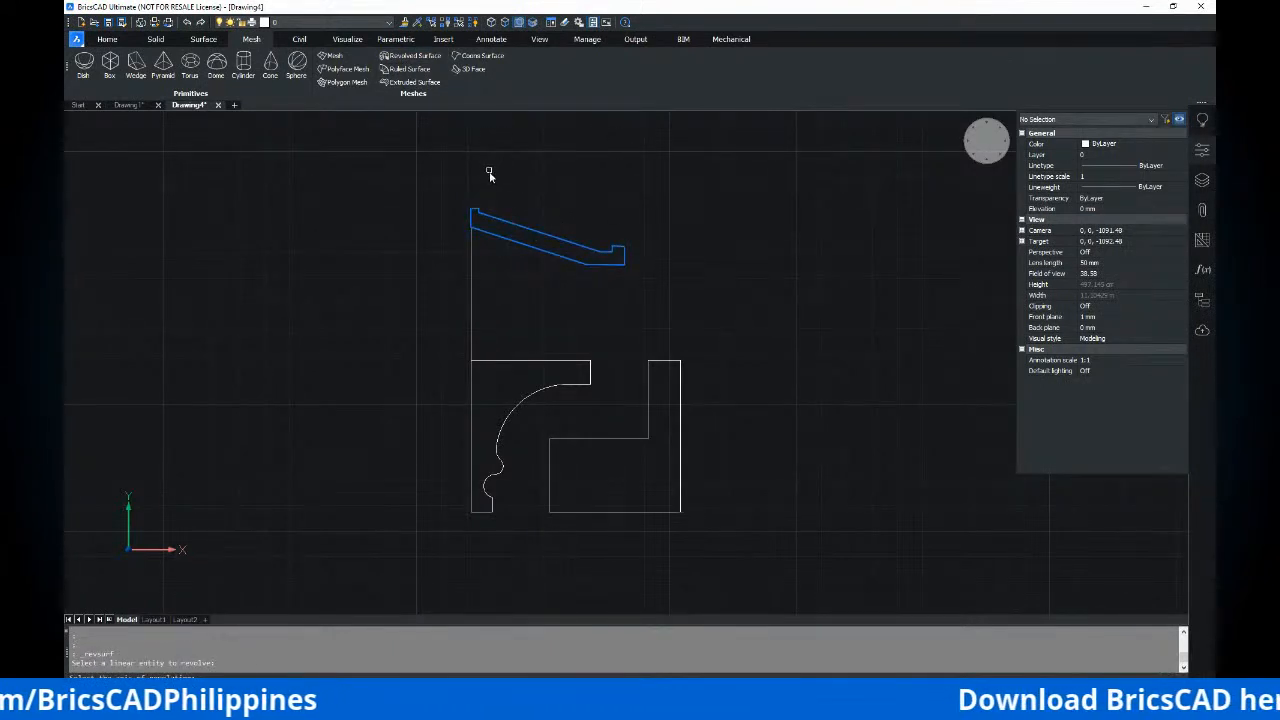
{"action": "left_click", "coordinate": [474, 296]}
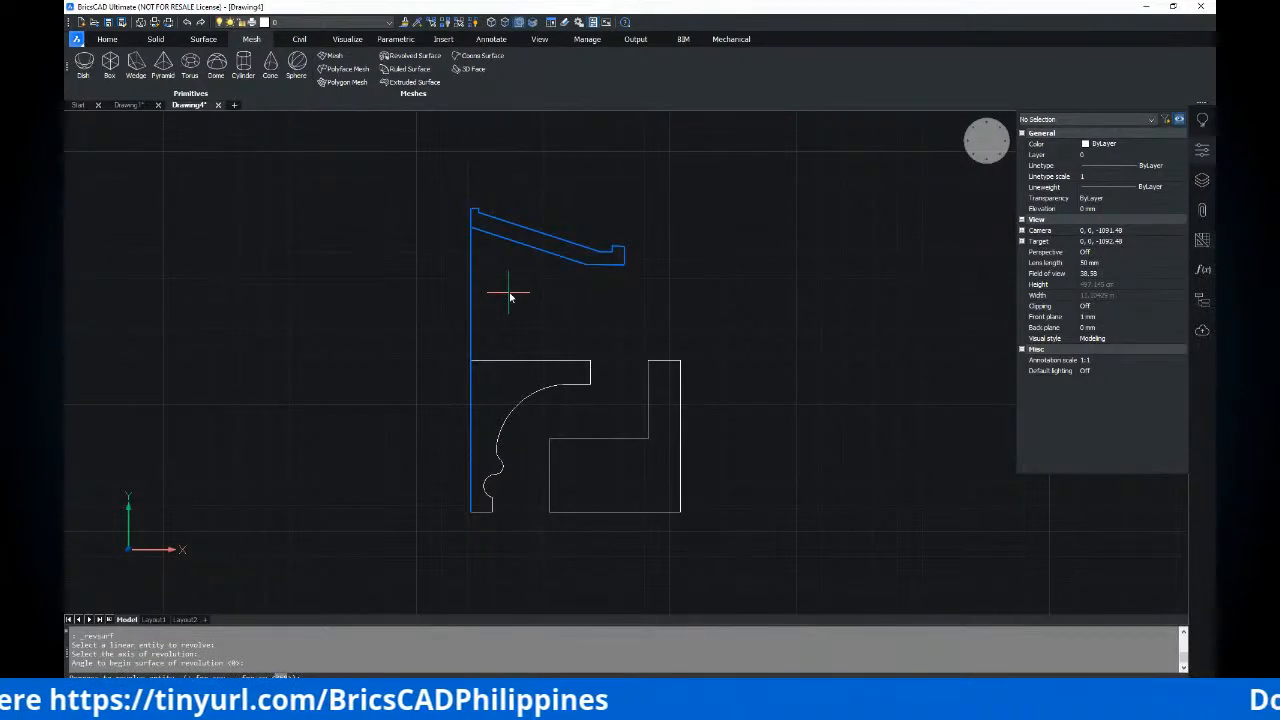
{"action": "key", "text": "Return"}
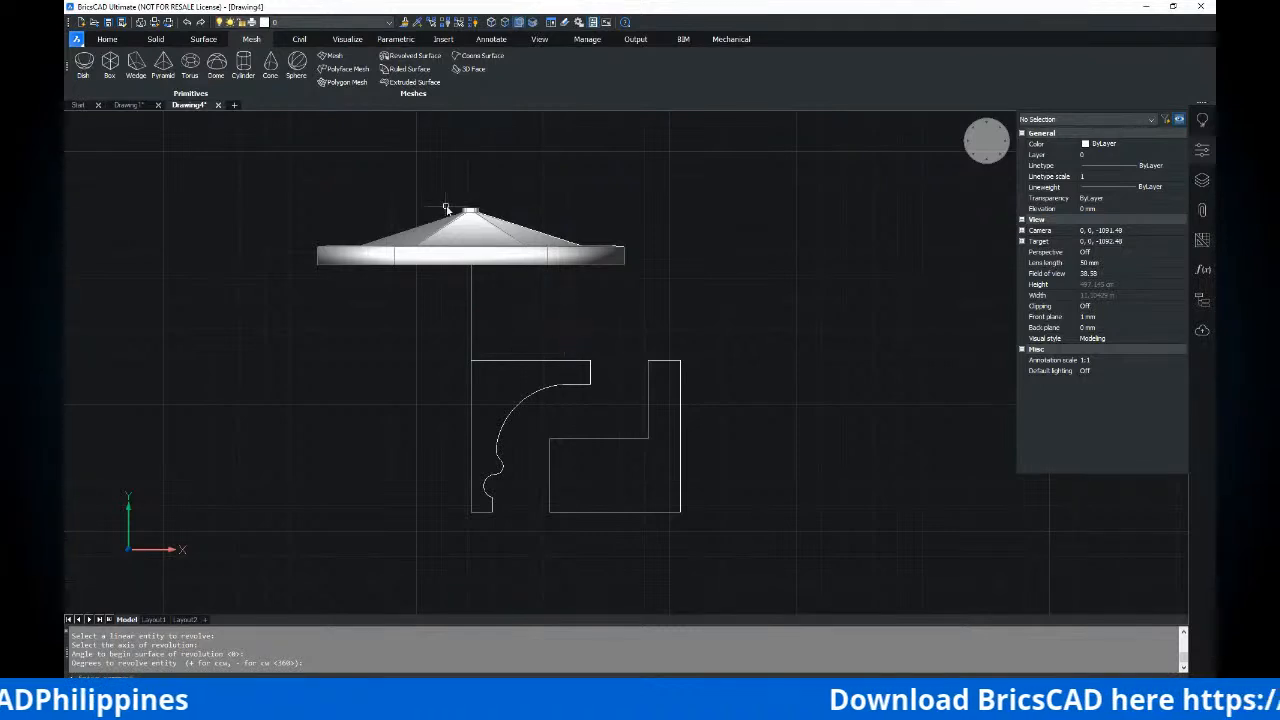
Create a revolved surface from the curved pedestal profile around the vertical line, starting at 0 and sweeping the full 360 degrees
{"action": "left_click", "coordinate": [413, 55]}
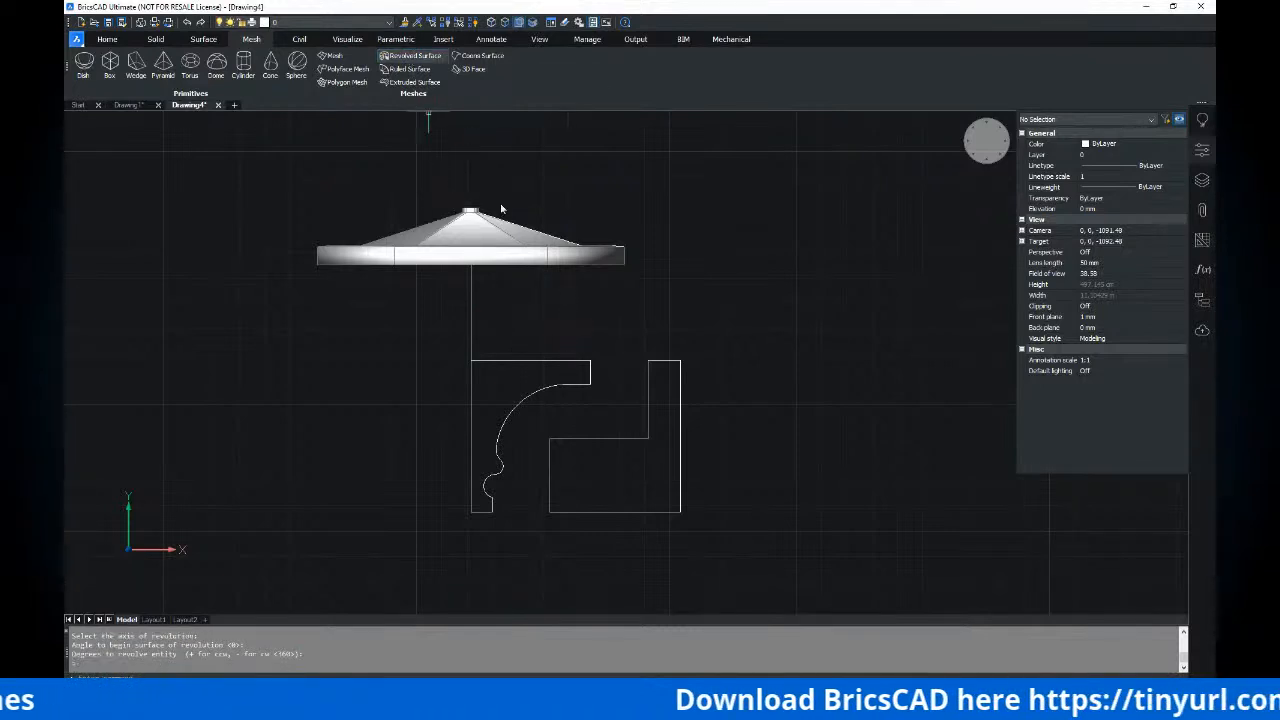
{"action": "left_click", "coordinate": [528, 361]}
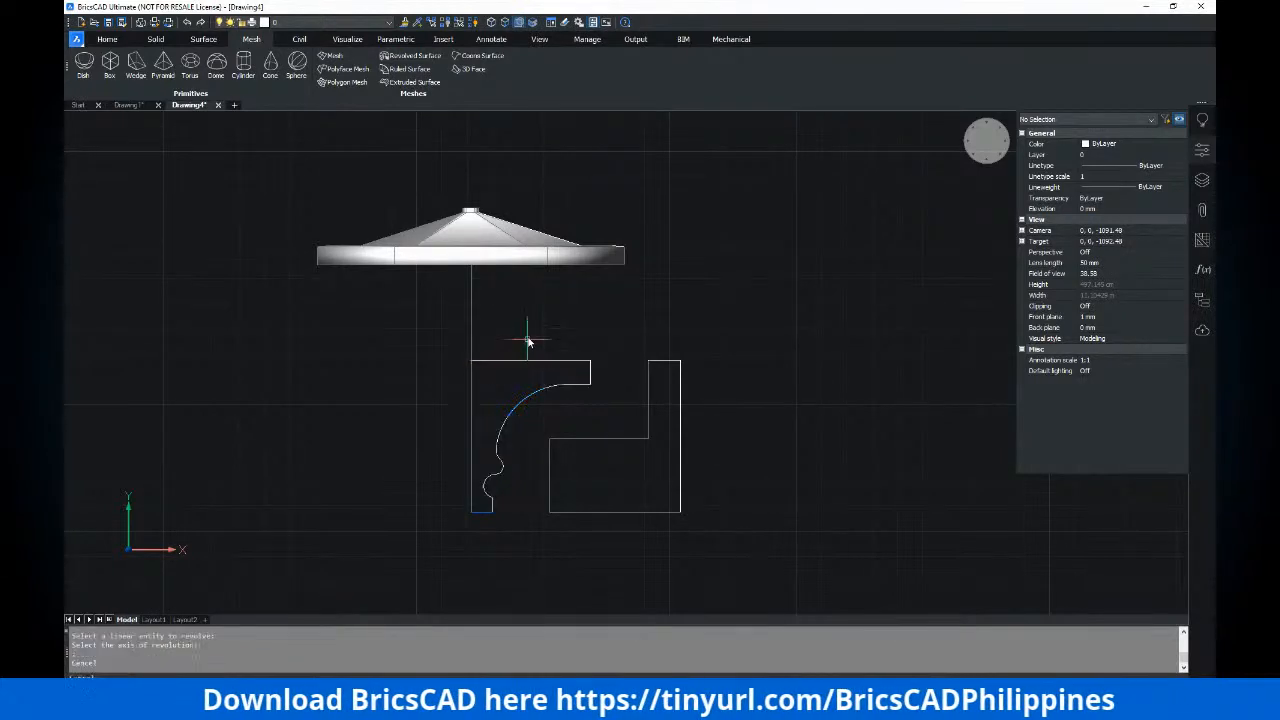
{"action": "left_click", "coordinate": [392, 56]}
{"action": "left_click", "coordinate": [540, 361]}
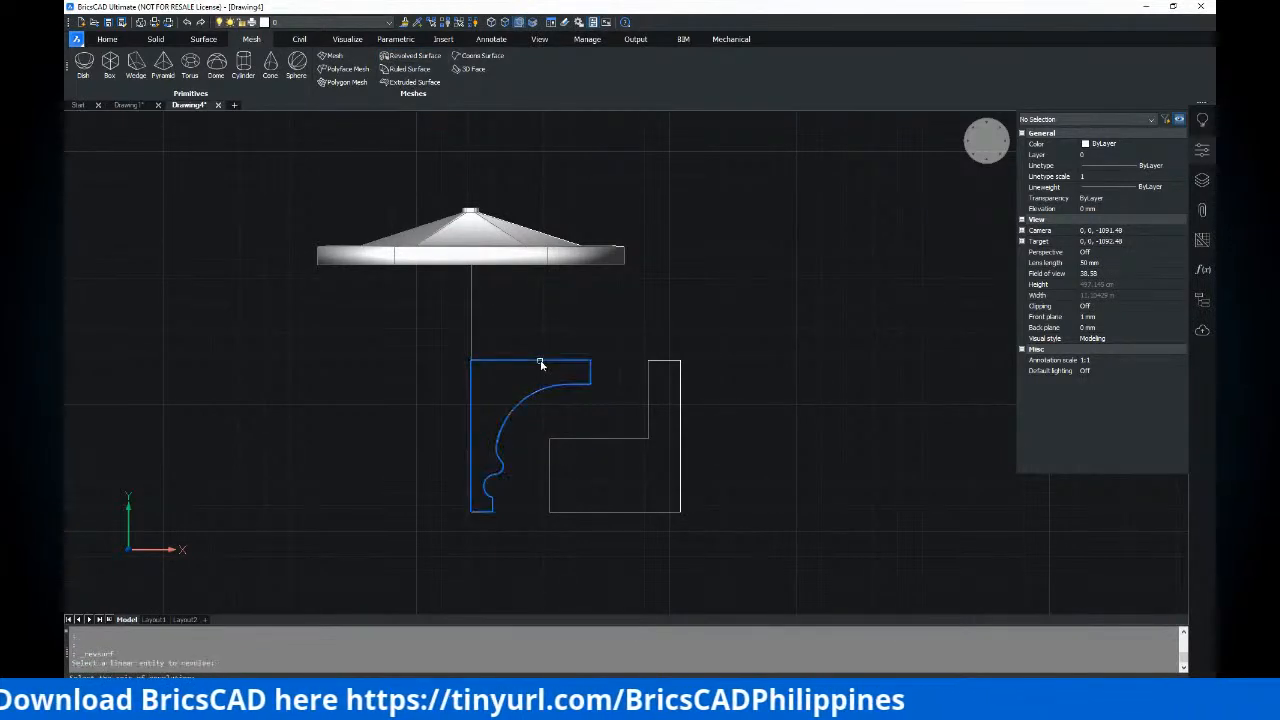
{"action": "left_click", "coordinate": [472, 341]}
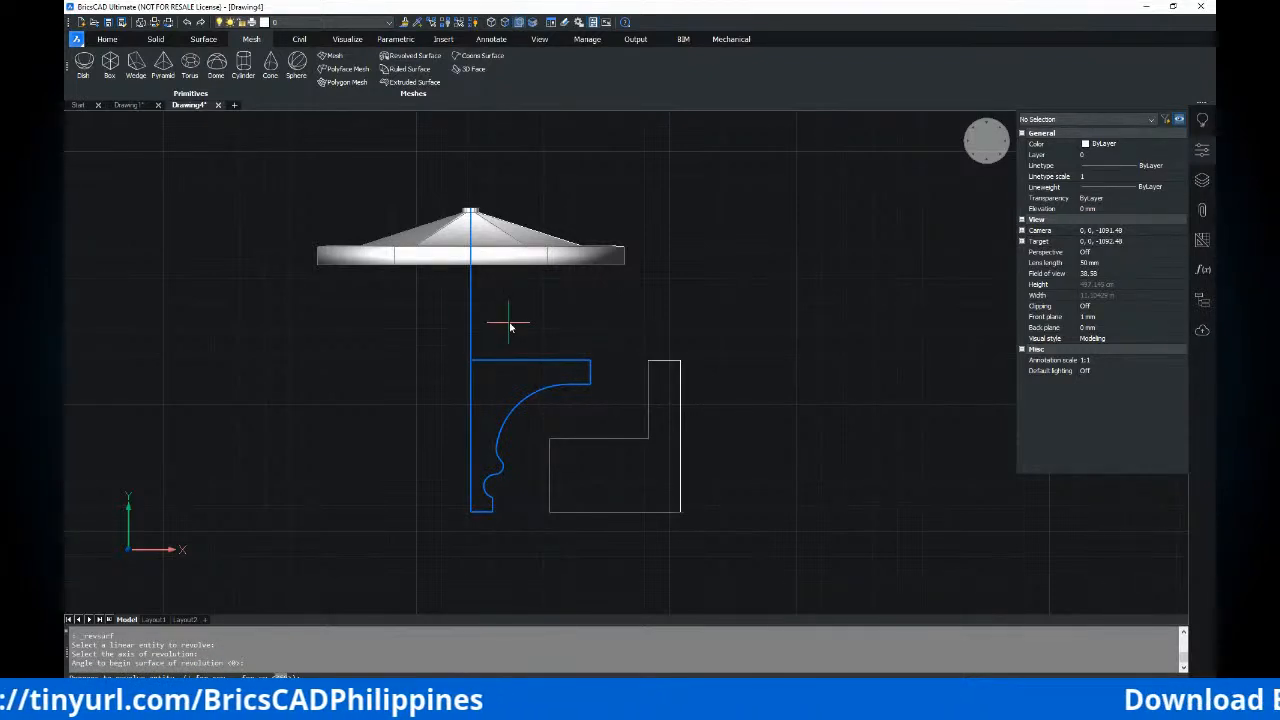
{"action": "key", "text": "Return"}
{"action": "mouse_move", "coordinate": [680, 391]}
{"action": "middle_mouse_down", "text": "shift"}
{"action": "mouse_move", "coordinate": [606, 374]}
{"action": "mouse_move", "coordinate": [594, 383]}
{"action": "mouse_move", "coordinate": [615, 413]}
{"action": "mouse_move", "coordinate": [686, 397]}
{"action": "mouse_move", "coordinate": [586, 414]}
{"action": "mouse_move", "coordinate": [646, 394]}
{"action": "mouse_move", "coordinate": [650, 357]}
{"action": "mouse_move", "coordinate": [711, 389]}
{"action": "mouse_move", "coordinate": [723, 346]}
{"action": "mouse_move", "coordinate": [688, 370]}
{"action": "middle_mouse_up", "text": "shift"}
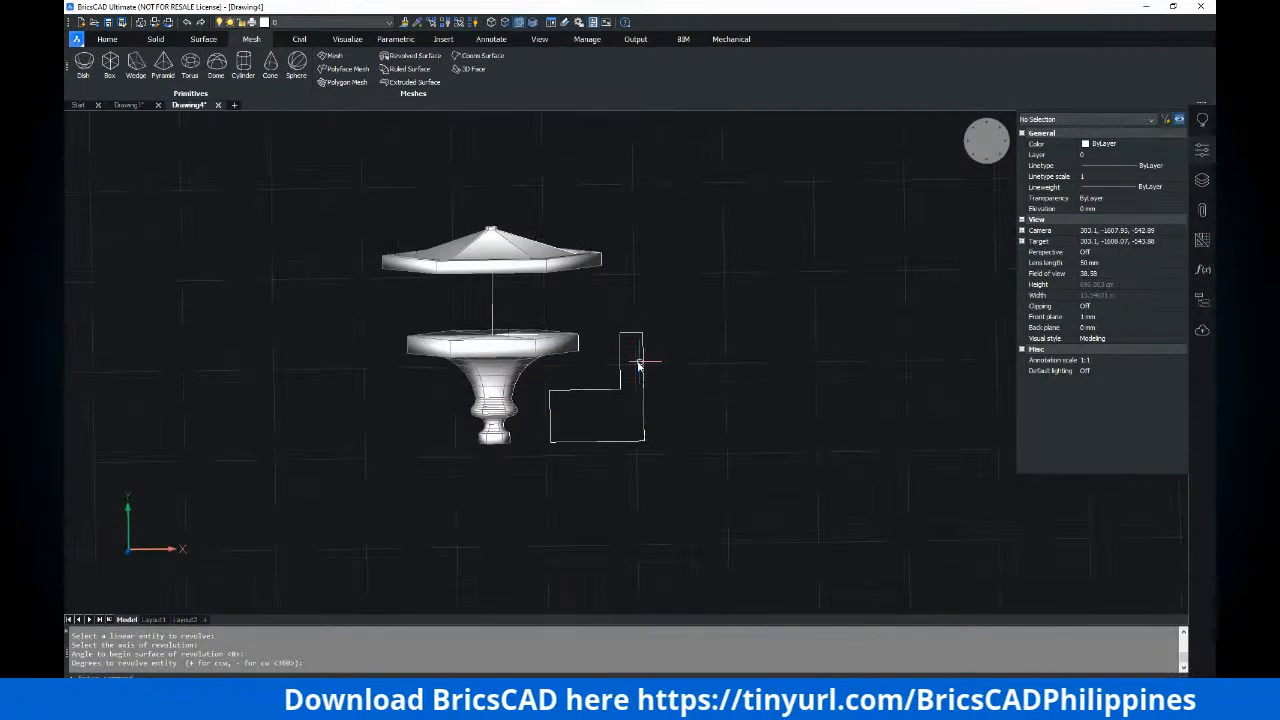
{"action": "left_click", "coordinate": [644, 364]}
{"action": "key", "text": "Escape"}
{"action": "key", "text": "Escape"}
{"action": "middle_click_drag", "start_coordinate": [680, 420], "coordinate": [639, 399], "text": "shift"}
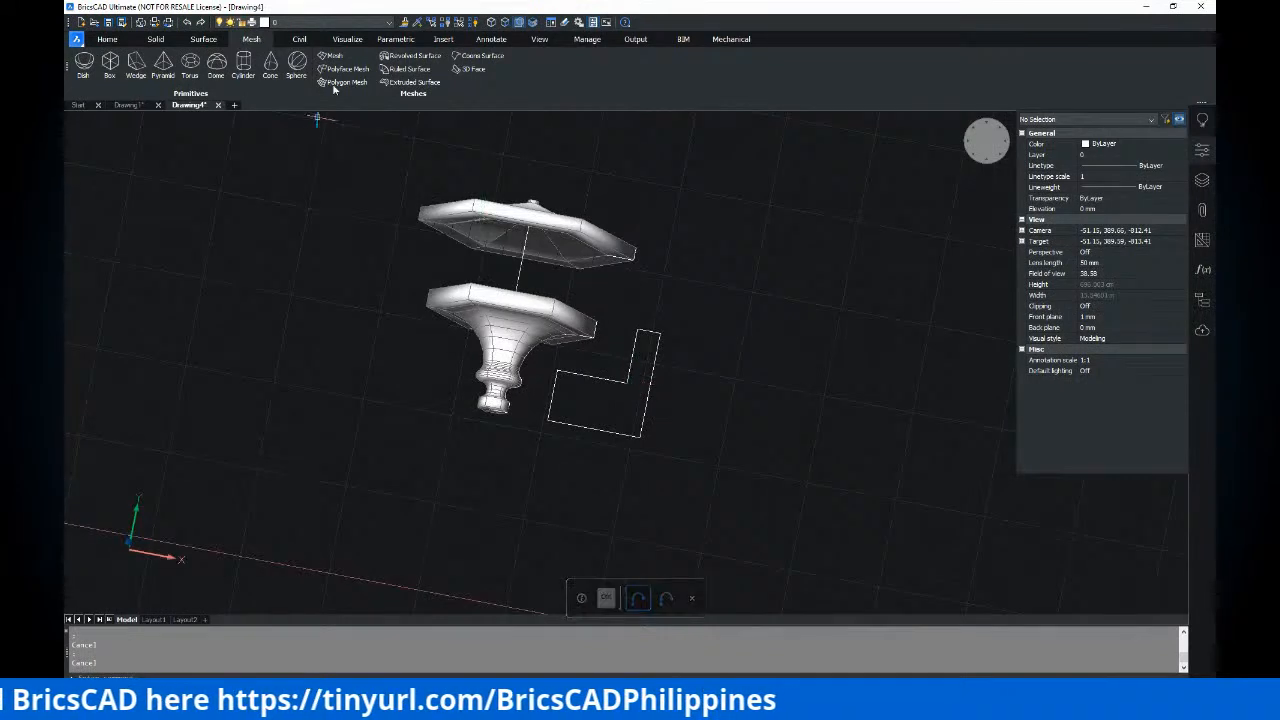
{"action": "left_click", "coordinate": [626, 389]}
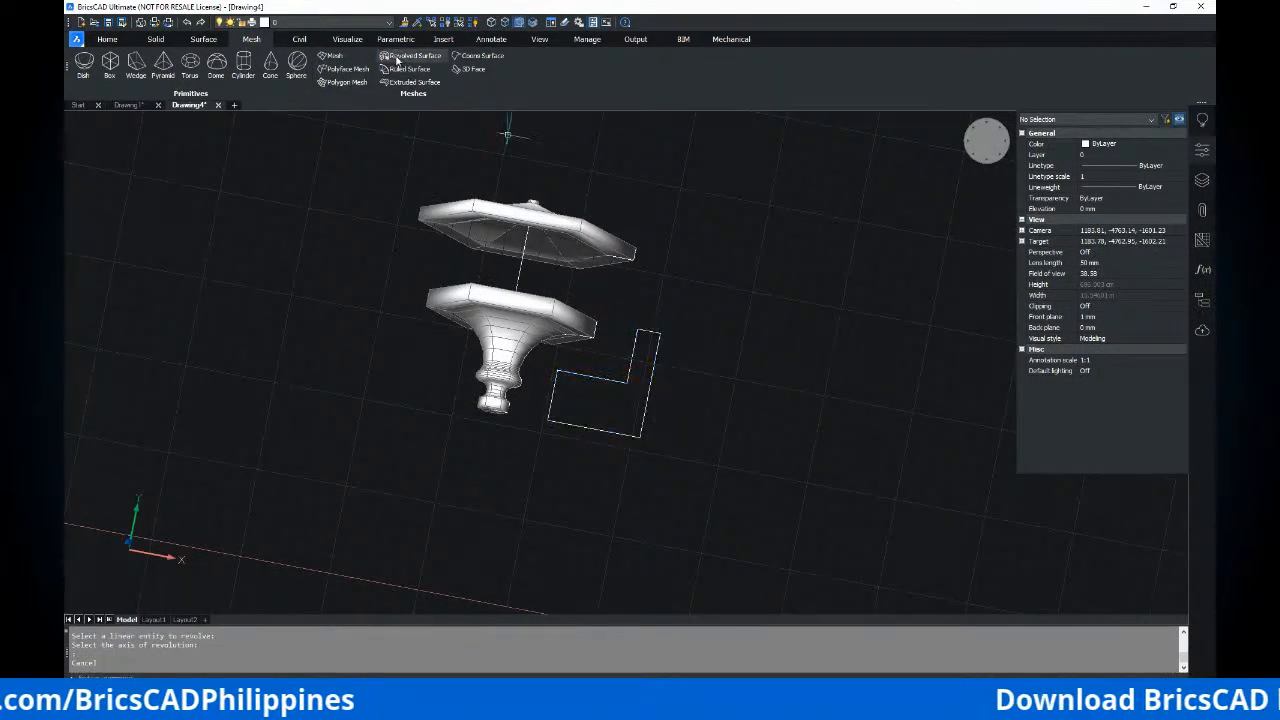
Create a revolved surface from the L-shaped seat outline around the vertical line, starting at 0 and sweeping 270 degrees
{"action": "left_click", "coordinate": [410, 56]}
{"action": "left_click", "coordinate": [634, 354]}
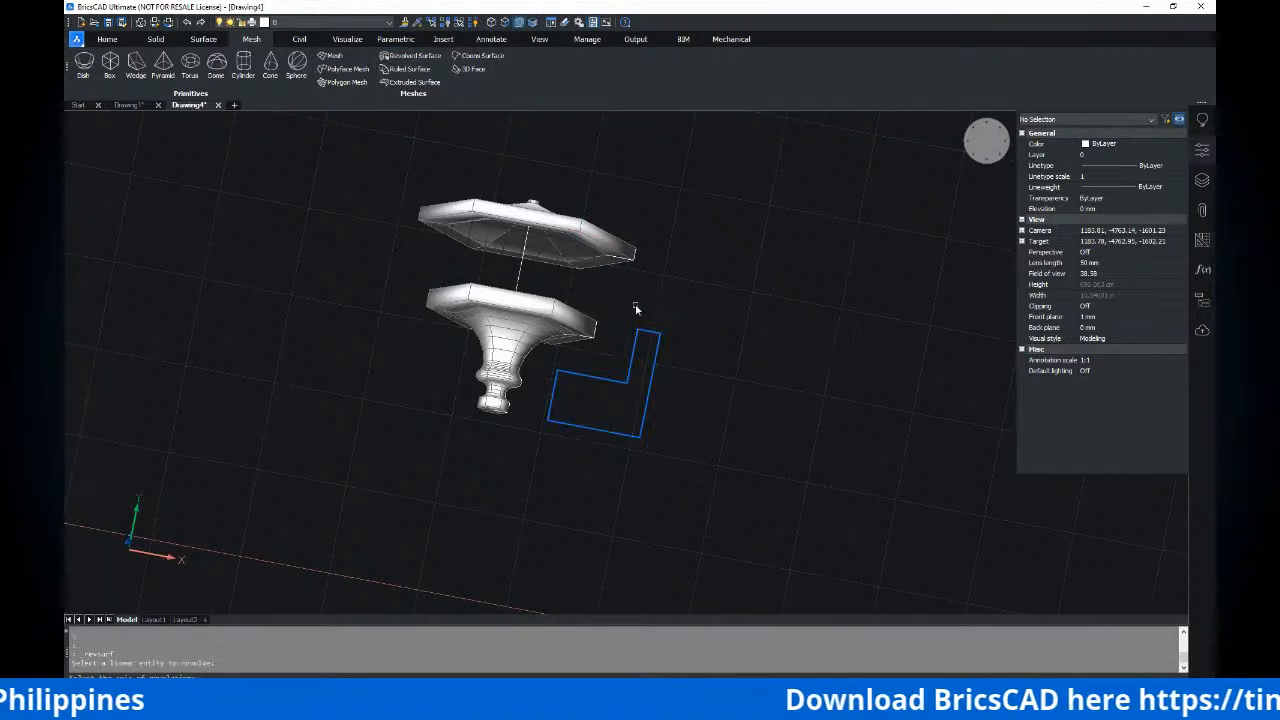
{"action": "middle_click_drag", "start_coordinate": [579, 301], "coordinate": [572, 344]}
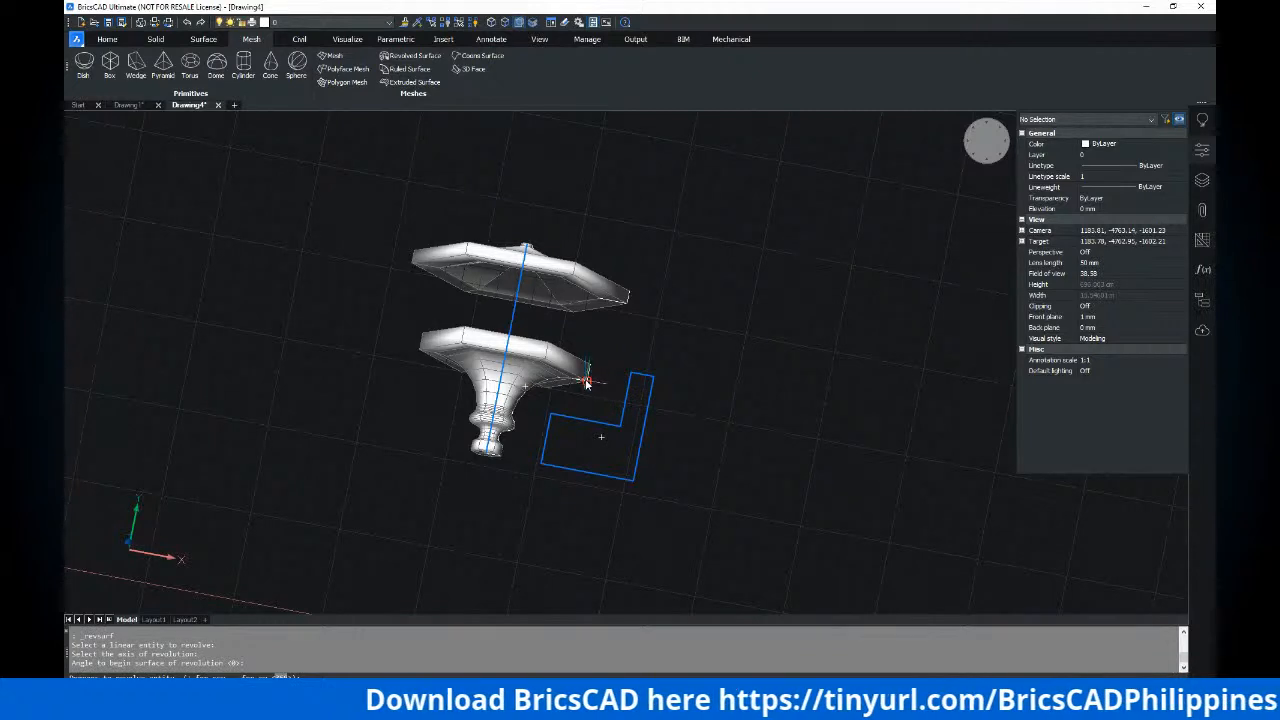
{"action": "middle_click_drag", "start_coordinate": [601, 408], "coordinate": [663, 369], "text": "shift"}
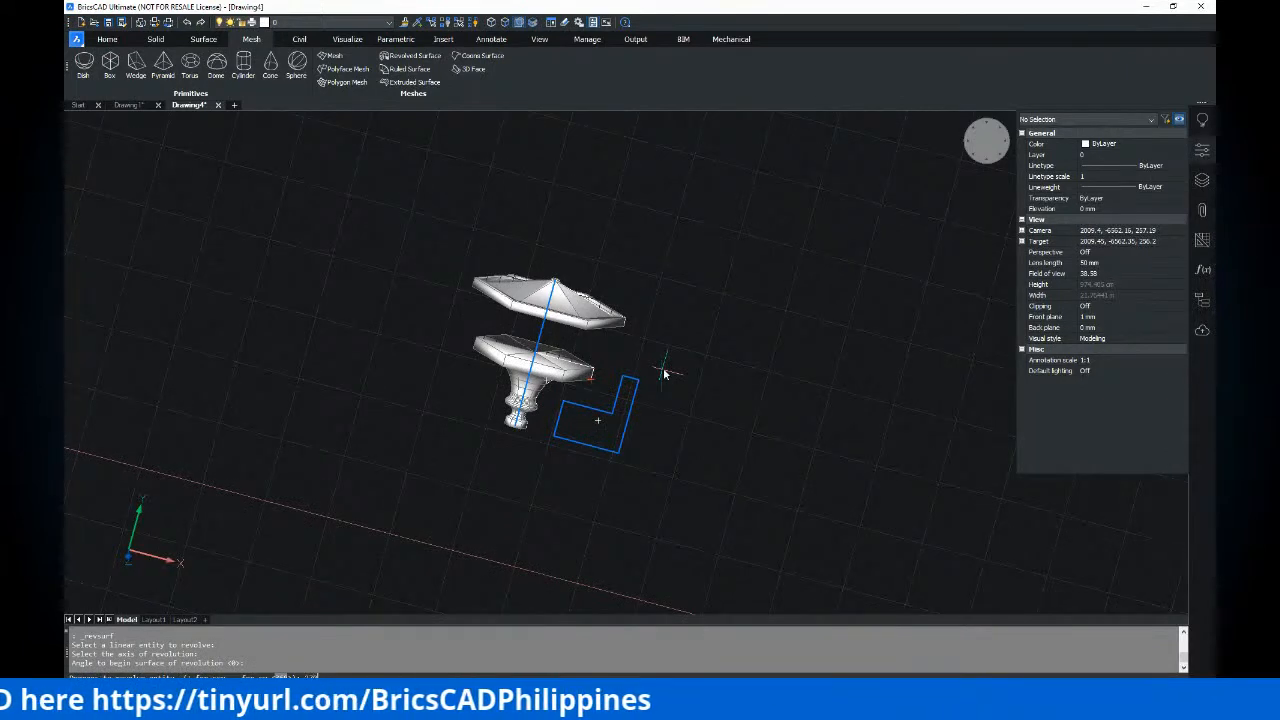
{"action": "key", "text": "Return"}
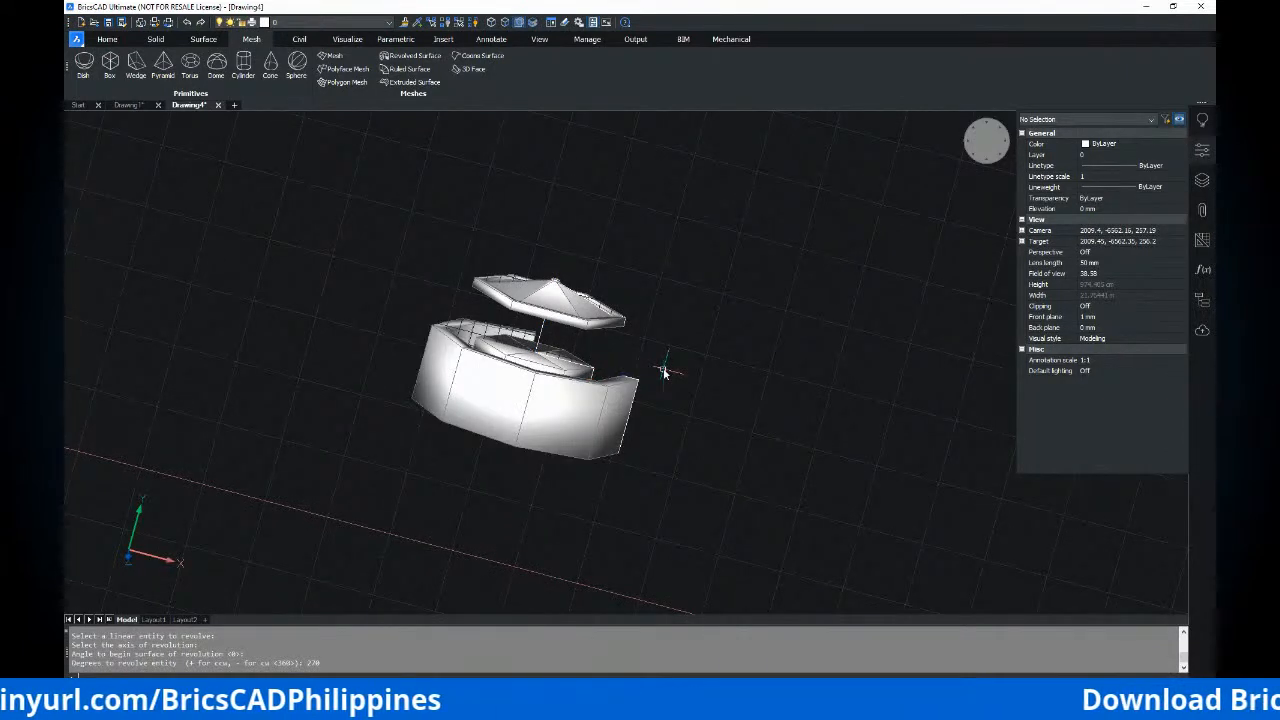
Rotate the roof, pedestal, seat and their profiles together in 3D by 90 degrees about a two-point axis parallel to X
{"action": "scroll", "coordinate": [557, 385], "scroll_direction": "down", "scroll_amount": 5}
{"action": "middle_click_drag", "start_coordinate": [557, 385], "coordinate": [565, 356], "text": "shift"}
{"action": "mouse_move", "coordinate": [552, 363]}
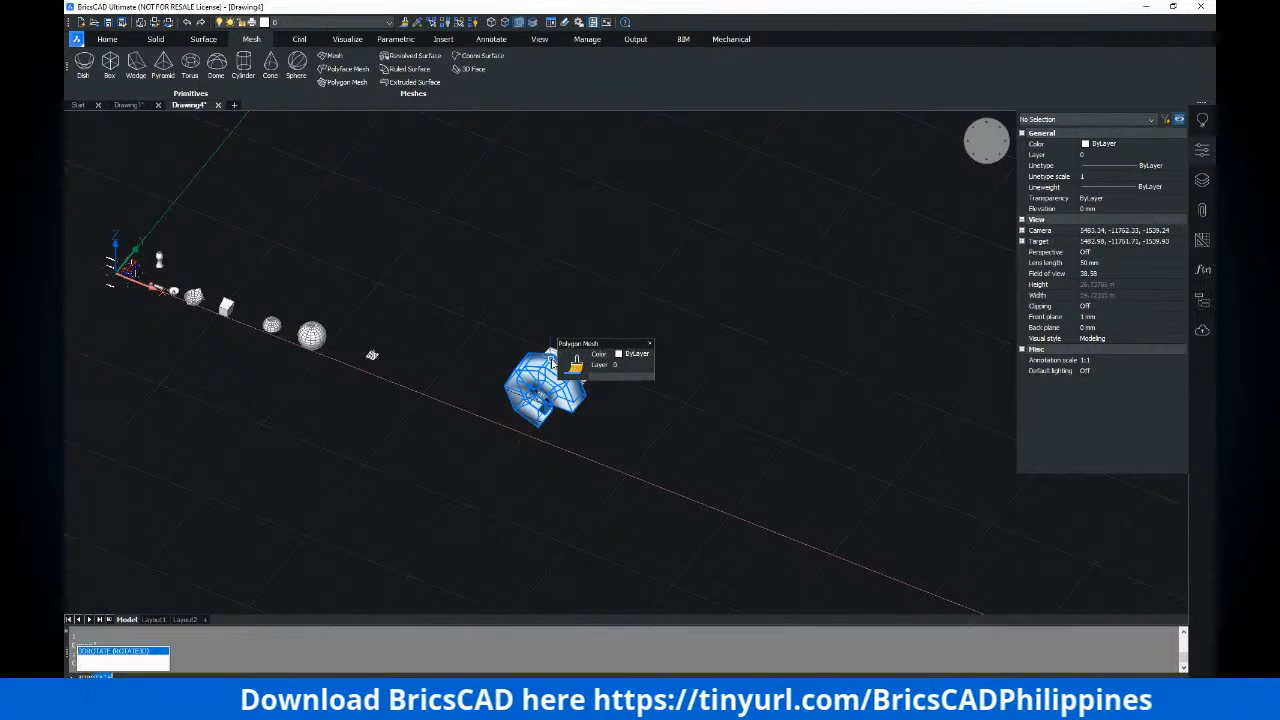
{"action": "key", "text": "Return"}
{"action": "left_click", "coordinate": [476, 306]}
{"action": "left_click", "coordinate": [656, 496]}
{"action": "scroll", "coordinate": [540, 414], "scroll_direction": "up", "scroll_amount": 3}
{"action": "scroll", "coordinate": [527, 404], "scroll_direction": "up", "scroll_amount": 3}
{"action": "scroll", "coordinate": [565, 400], "scroll_direction": "up", "scroll_amount": 3}
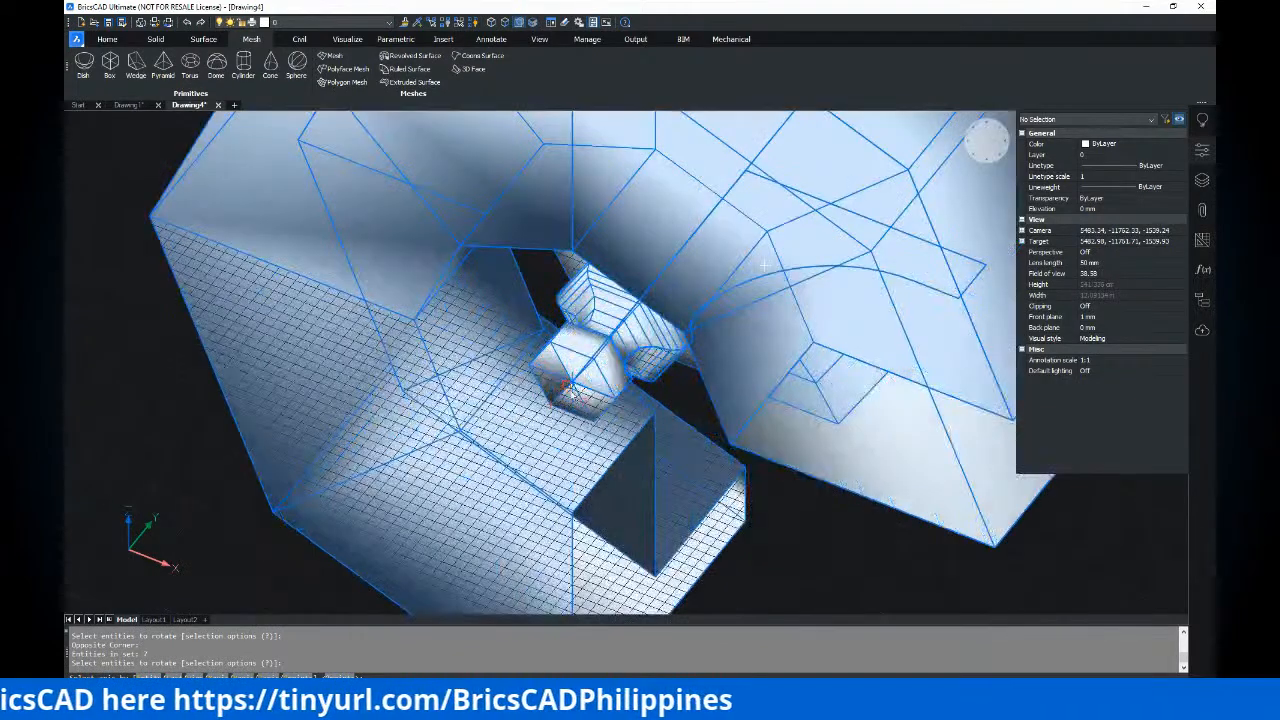
{"action": "key", "text": "Return"}
{"action": "scroll", "coordinate": [548, 405], "scroll_direction": "down", "scroll_amount": 10}
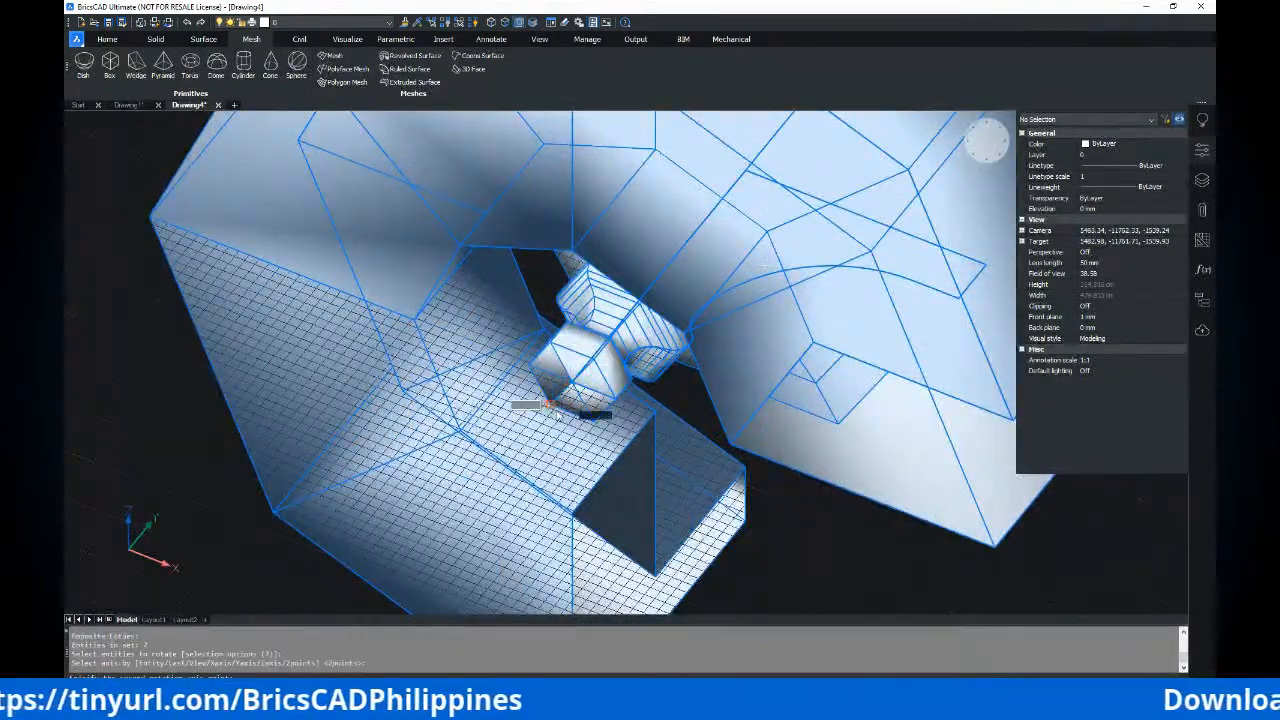
{"action": "left_click", "coordinate": [610, 432]}
{"action": "left_click", "coordinate": [695, 465]}
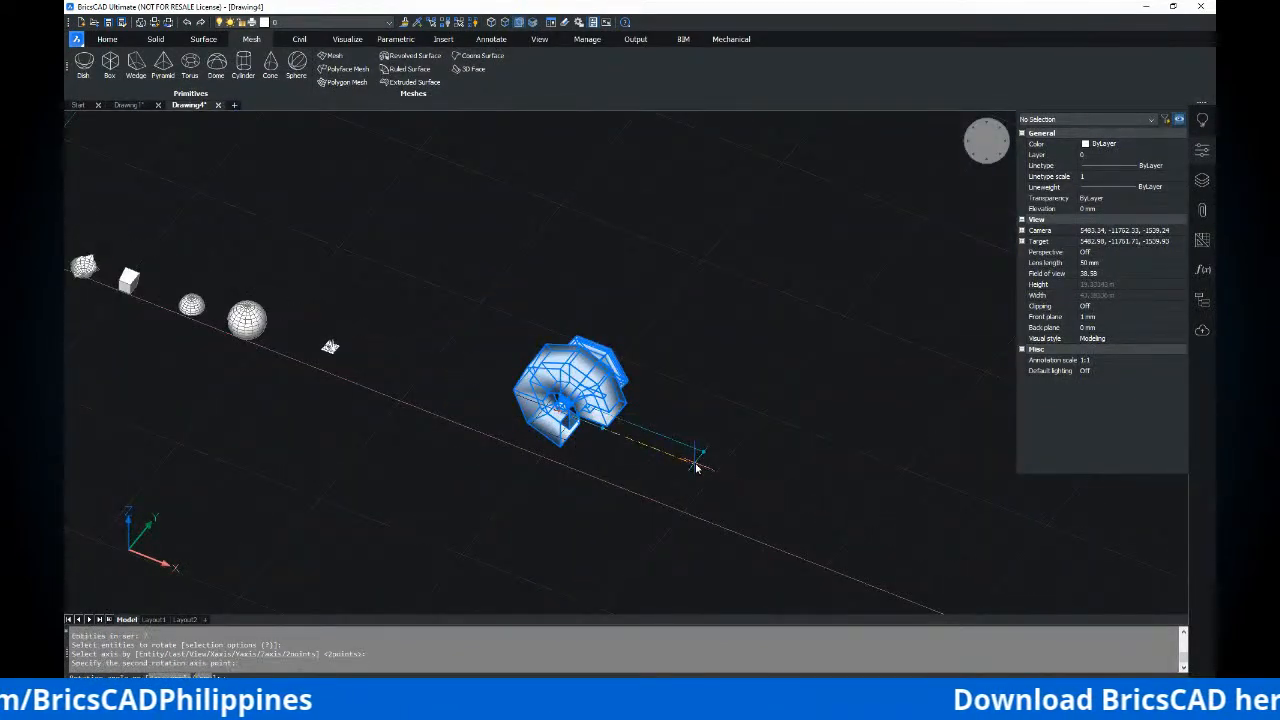
{"action": "type", "text": "90"}
{"action": "key", "text": "Return"}
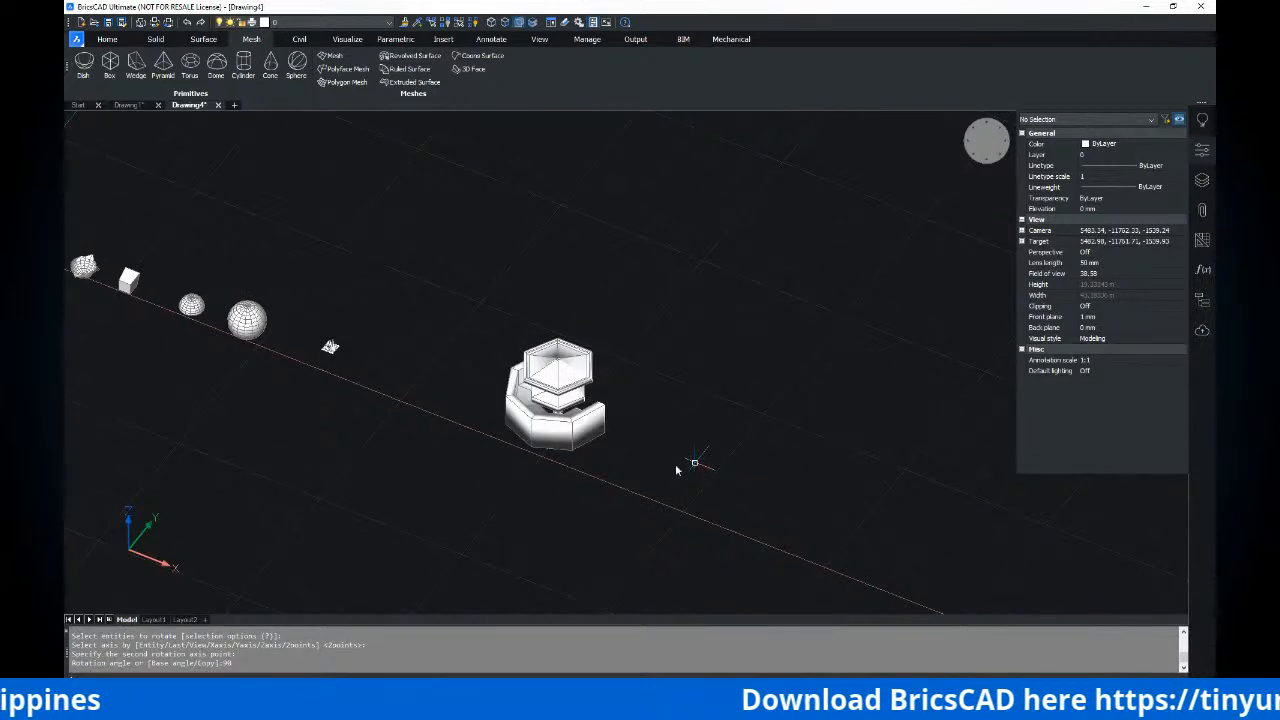
Try drawing a circle on the ground beside the seat, and undo it
{"action": "middle_click_drag", "start_coordinate": [617, 406], "coordinate": [583, 374], "text": "shift"}
{"action": "scroll", "coordinate": [478, 400], "scroll_direction": "up", "scroll_amount": 5}
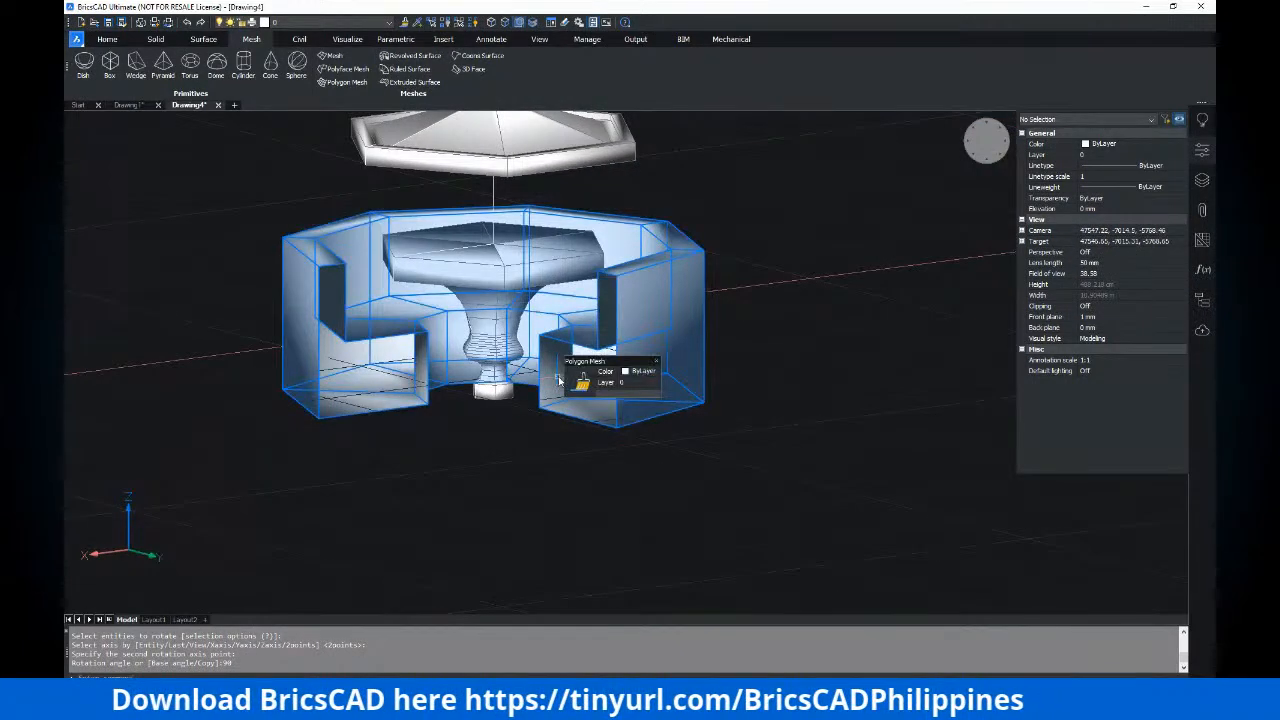
{"action": "type", "text": "c"}
{"action": "key", "text": "Return"}
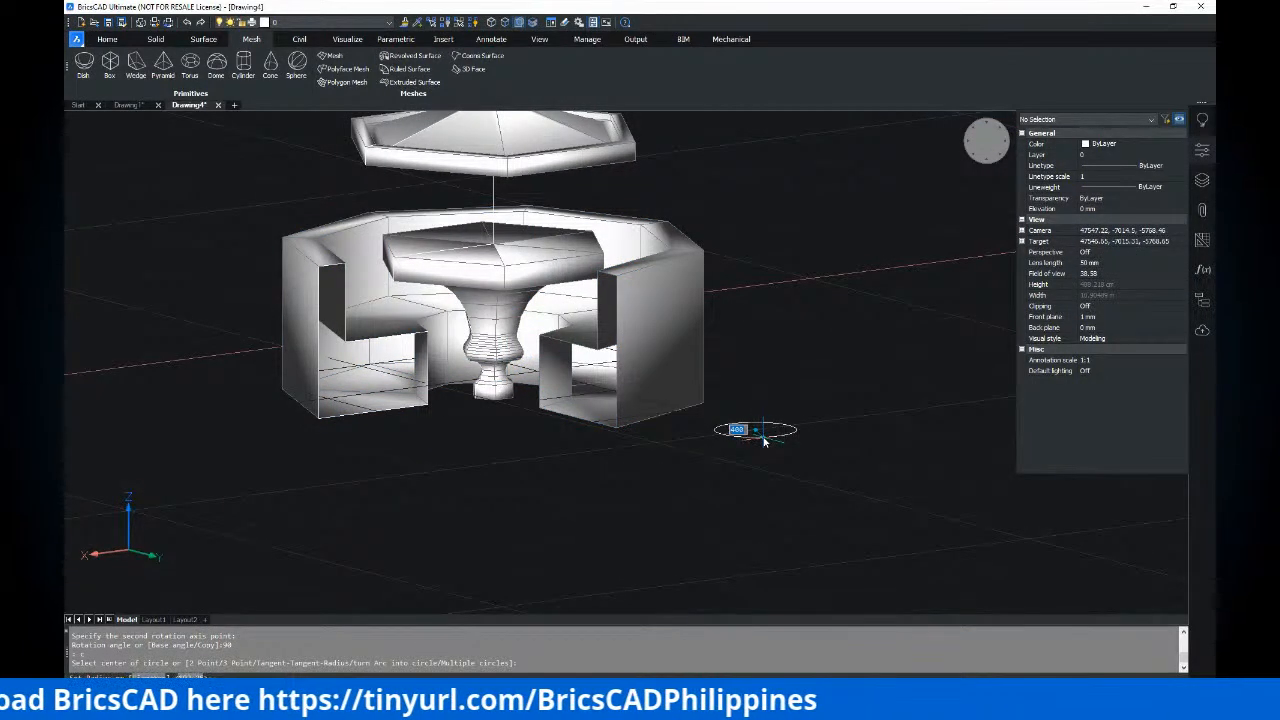
{"action": "key", "text": "Return"}
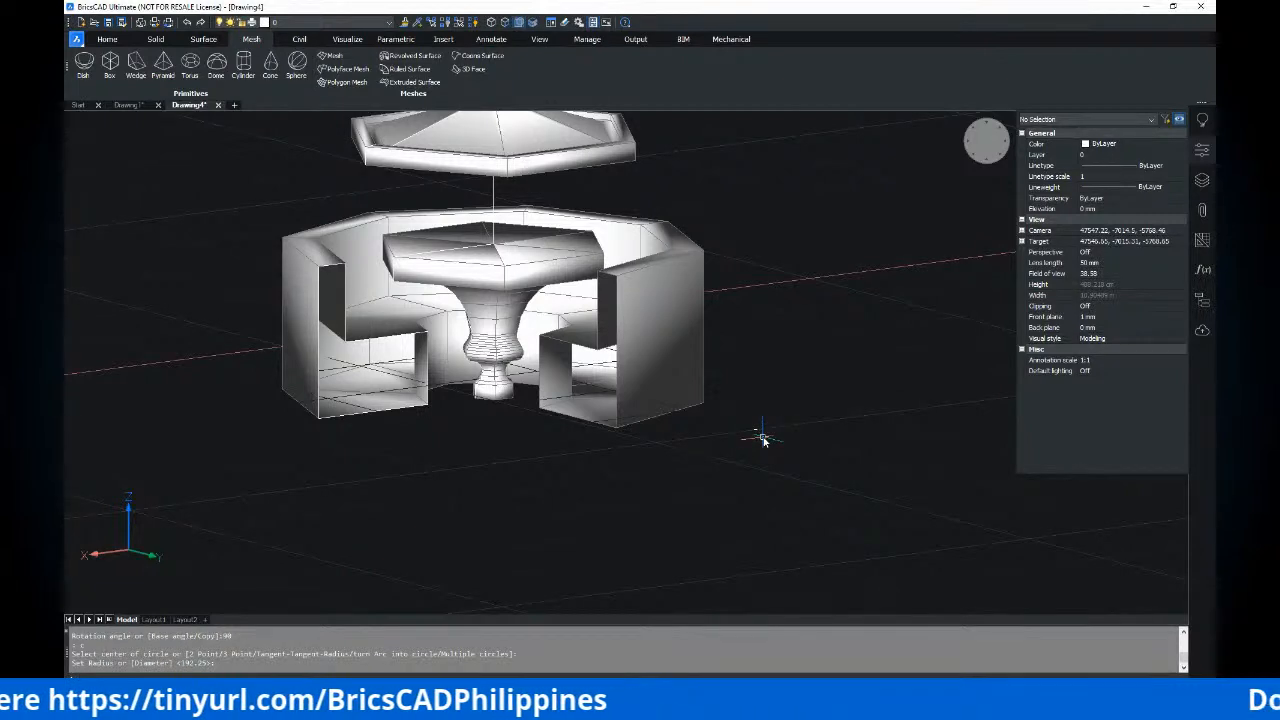
{"action": "key", "text": "ctrl+z"}
{"action": "key", "text": "Escape"}
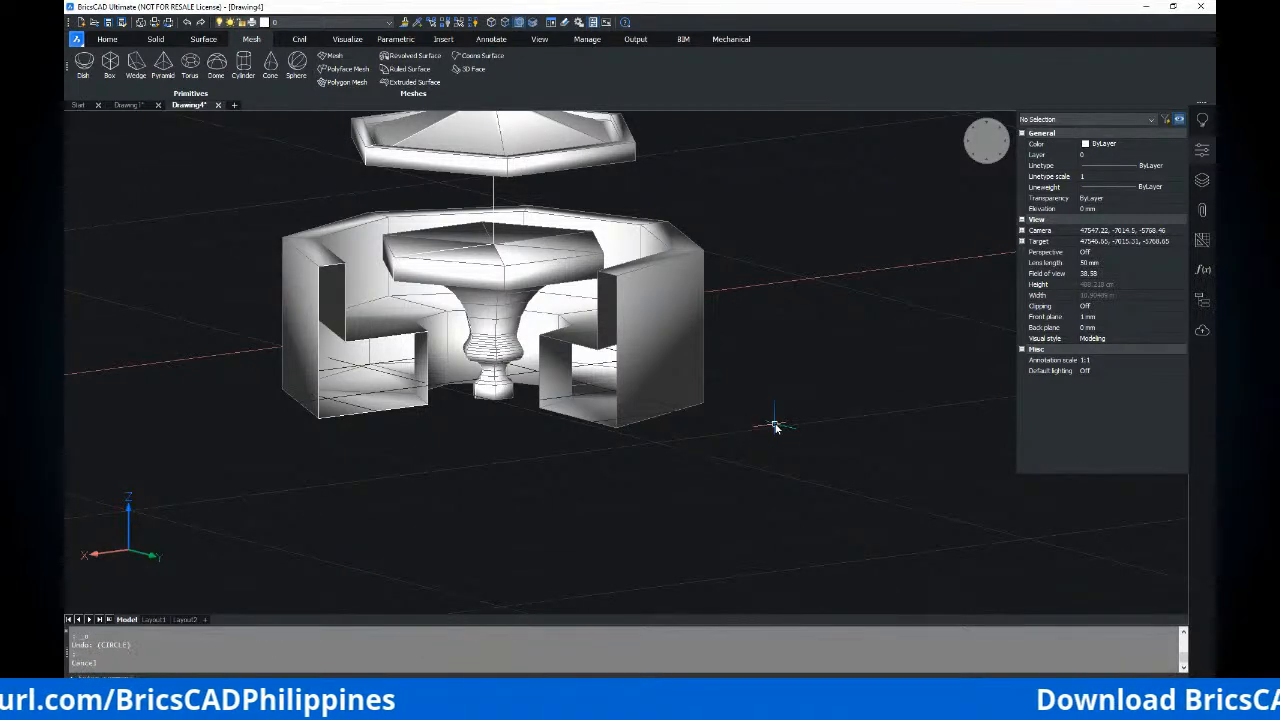
Draw a small circle on the ground beside the seat and sweep it along the vertical axis line to form the post
{"action": "type", "text": "c"}
{"action": "key", "text": "Return"}
{"action": "left_click", "coordinate": [770, 427]}
{"action": "key", "text": "Escape"}
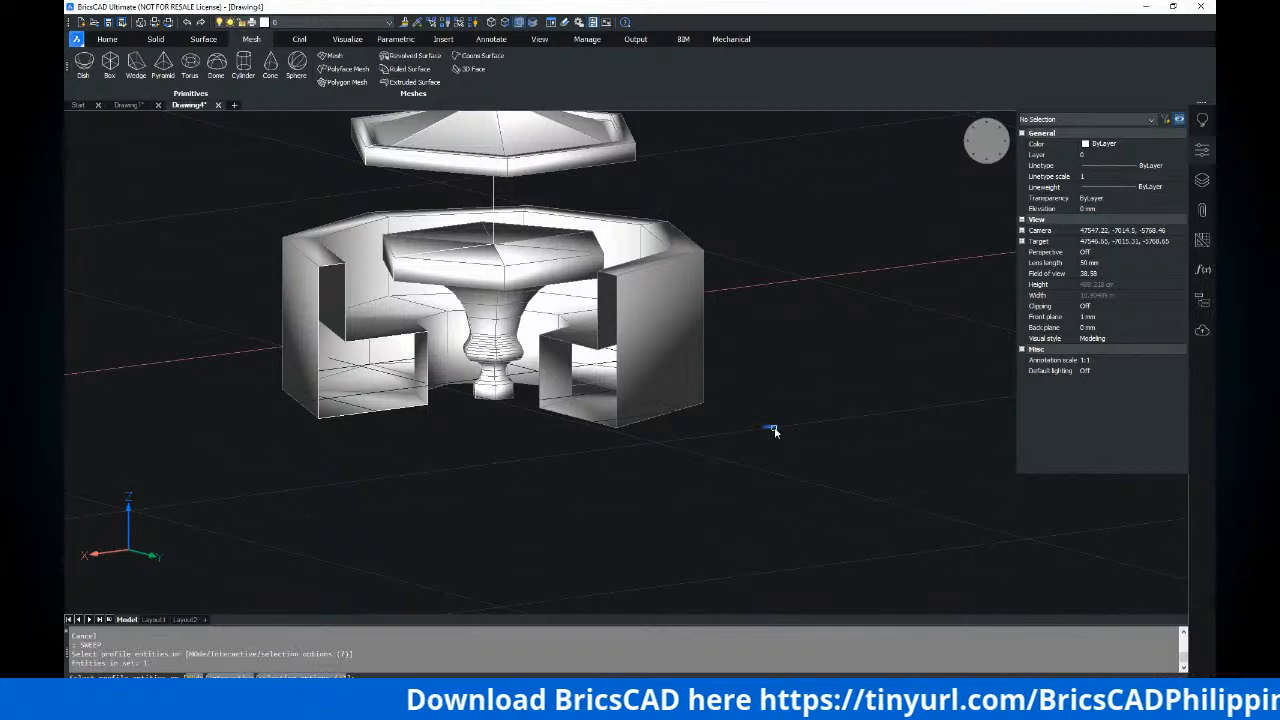
{"action": "left_click", "coordinate": [494, 197]}
Inspect the roof, swept post, pedestal table and seat from several sides
{"action": "middle_click_drag", "start_coordinate": [617, 306], "coordinate": [510, 178], "text": "shift"}
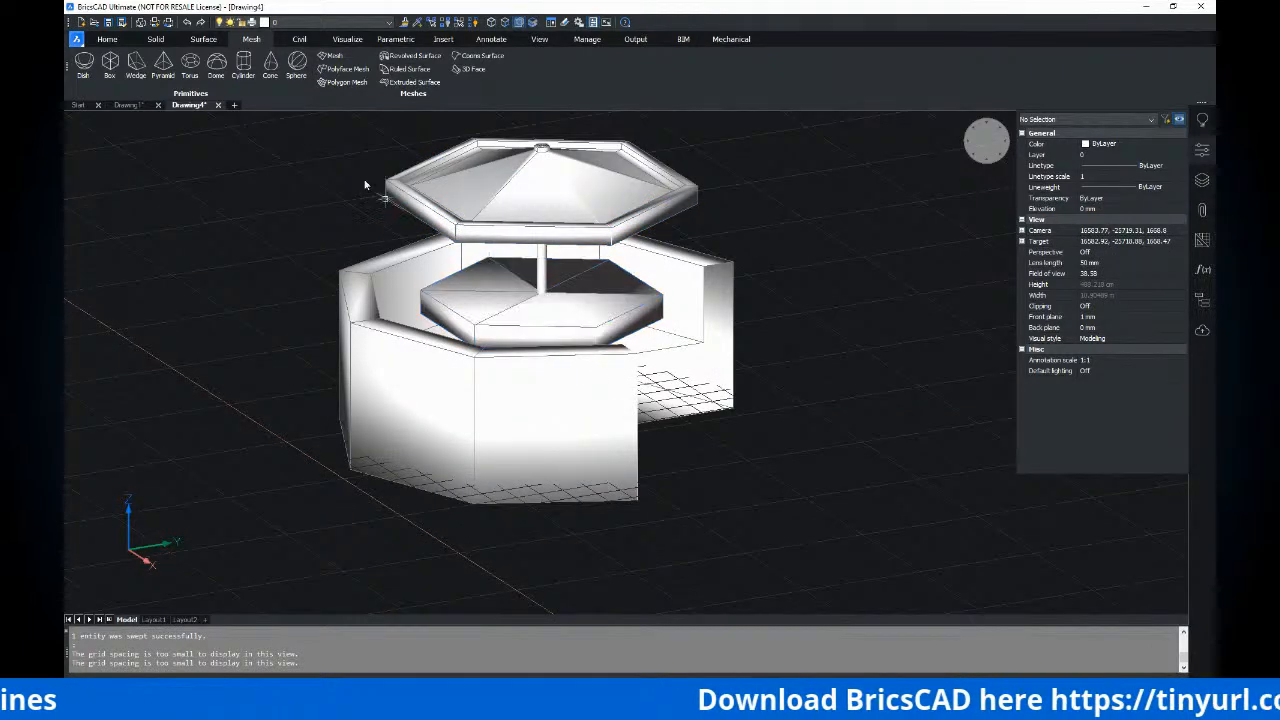
{"action": "middle_click_drag", "start_coordinate": [571, 363], "coordinate": [634, 326], "text": "shift"}
{"action": "scroll", "coordinate": [640, 350], "scroll_direction": "down", "scroll_amount": 3}
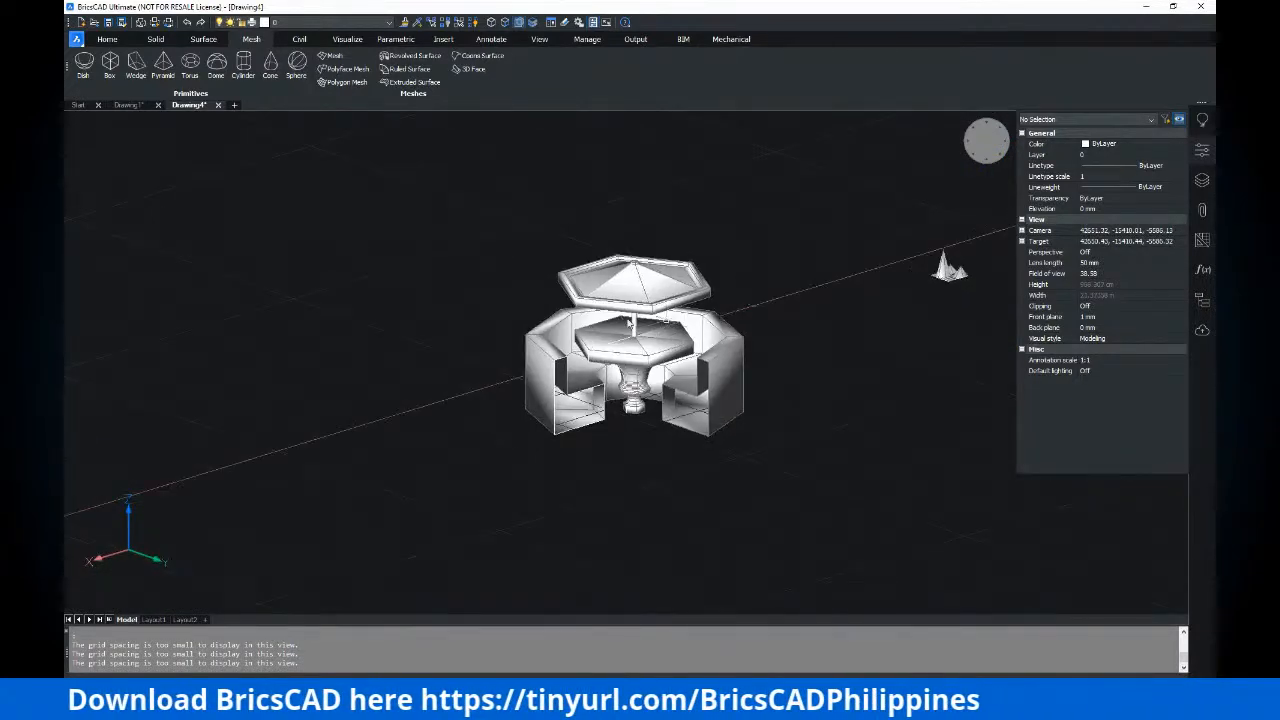
{"action": "scroll", "coordinate": [640, 335], "scroll_direction": "up", "scroll_amount": 3}
{"action": "left_click", "coordinate": [684, 298]}
{"action": "middle_click_drag", "start_coordinate": [797, 393], "coordinate": [690, 365], "text": "shift"}
{"action": "left_click", "coordinate": [476, 355]}
{"action": "key", "text": "Escape"}
{"action": "key", "text": "Escape"}
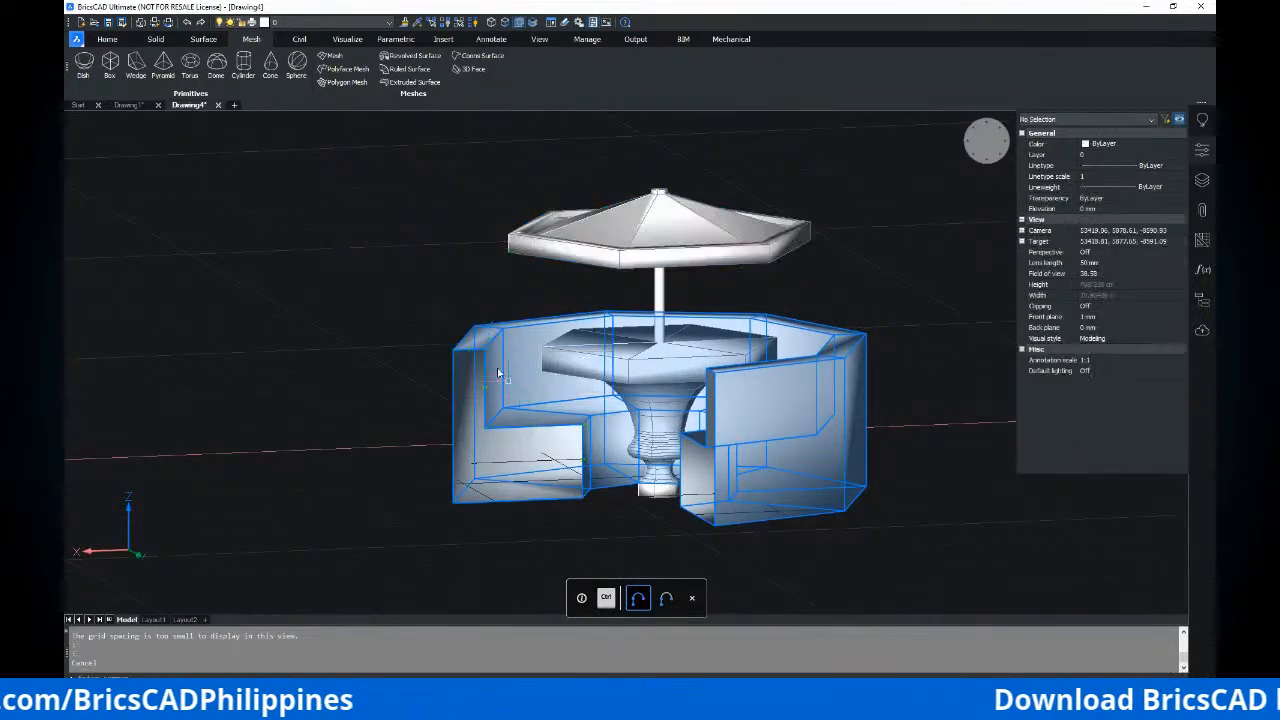
Set the seat mesh's M closed property to Yes
{"action": "left_click", "coordinate": [499, 355]}
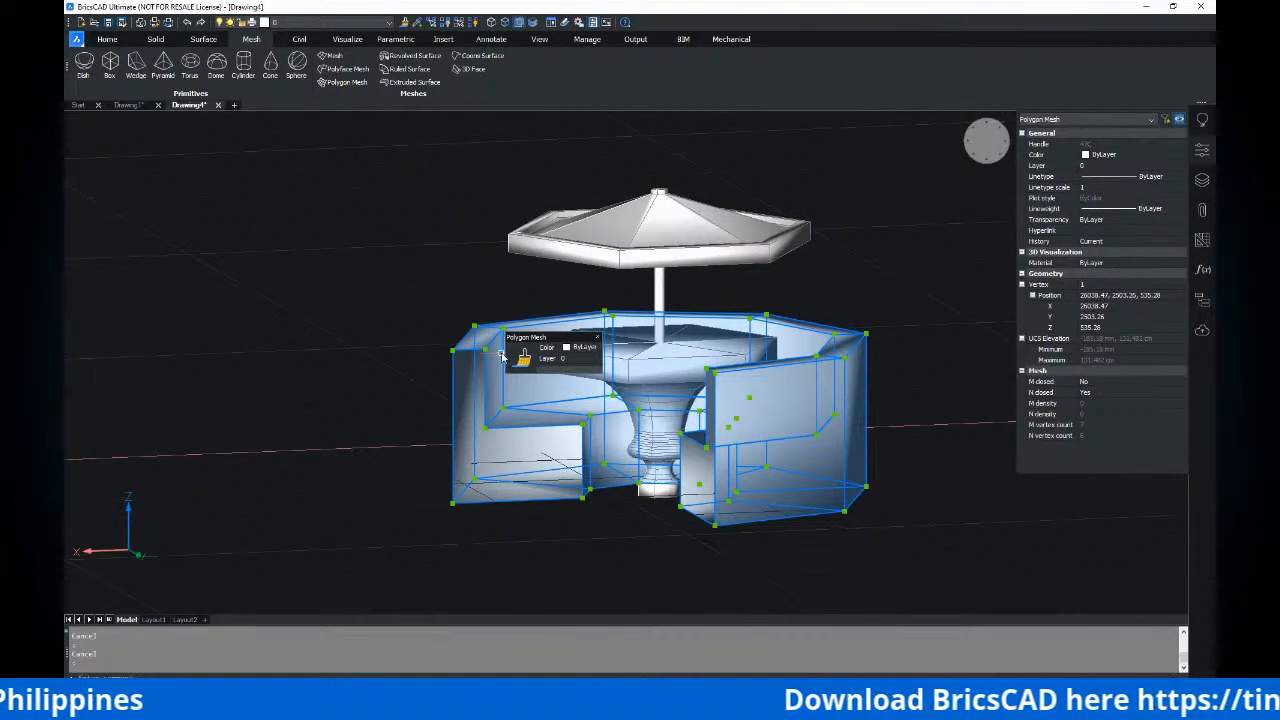
{"action": "middle_click_drag", "start_coordinate": [504, 390], "coordinate": [775, 432], "text": "shift"}
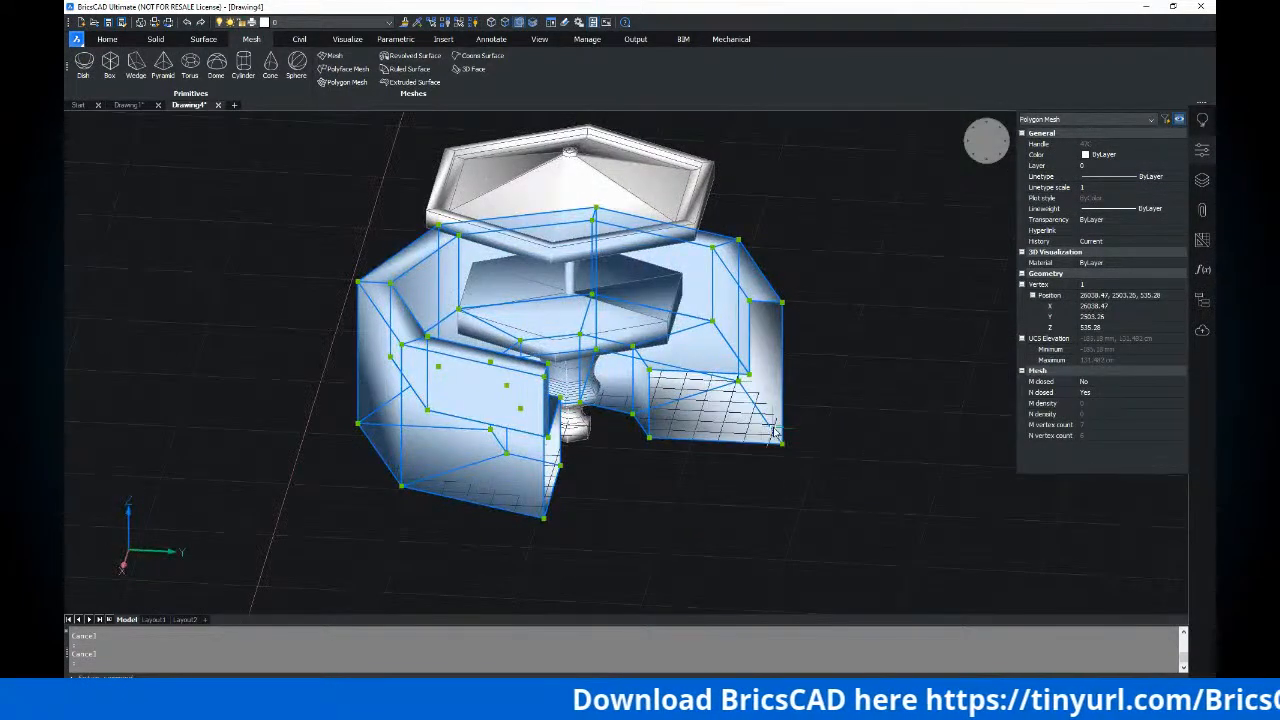
{"action": "left_click", "coordinate": [1109, 384]}
{"action": "left_click", "coordinate": [1175, 383]}
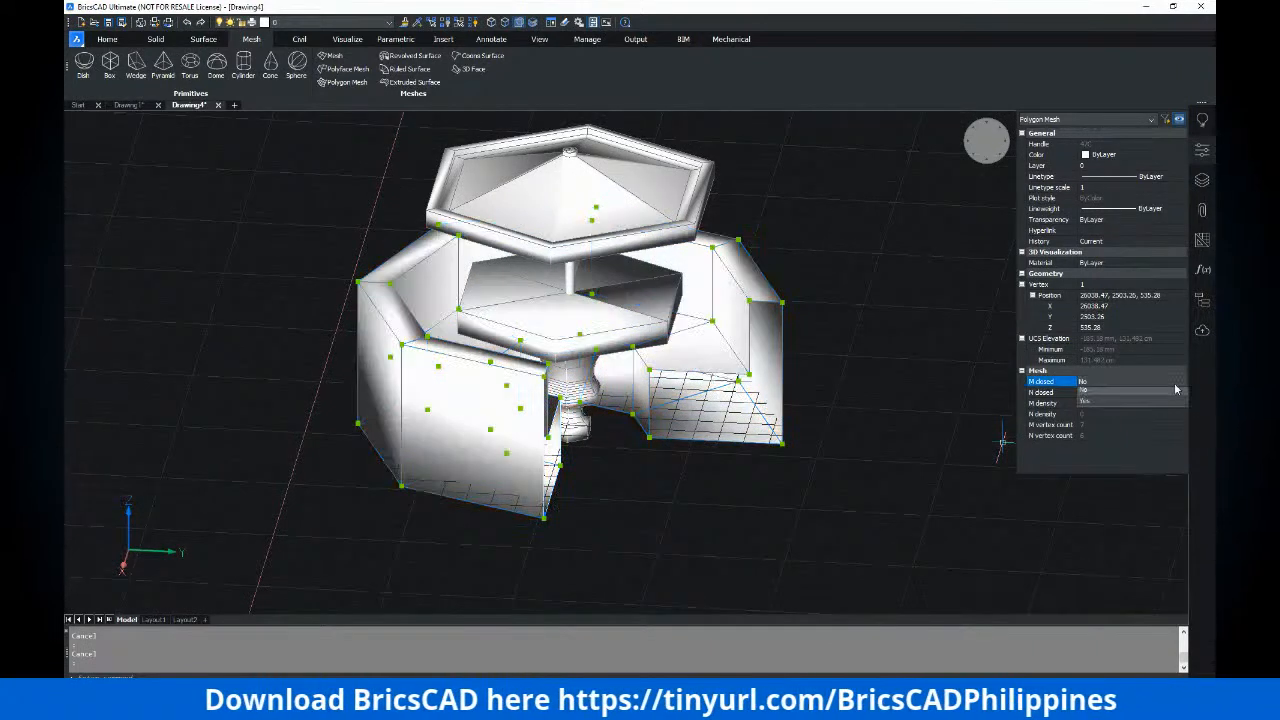
{"action": "left_click", "coordinate": [1098, 402]}
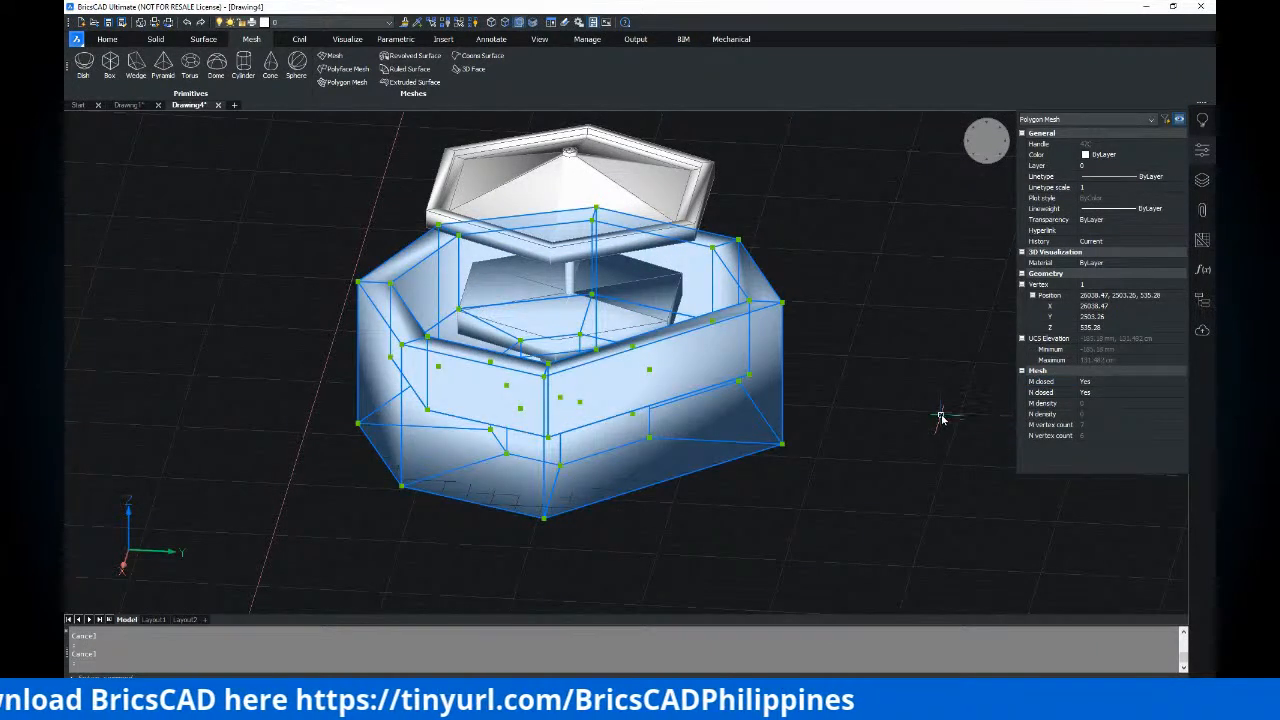
Undo the closing of the seat mesh and the accidental view-side rotation
{"action": "key", "text": "ctrl+z"}
{"action": "mouse_move", "coordinate": [723, 381]}
{"action": "middle_mouse_down", "text": "shift"}
{"action": "mouse_move", "coordinate": [563, 357]}
{"action": "mouse_move", "coordinate": [649, 374]}
{"action": "mouse_move", "coordinate": [634, 366]}
{"action": "mouse_move", "coordinate": [706, 368]}
{"action": "mouse_move", "coordinate": [486, 374]}
{"action": "mouse_move", "coordinate": [943, 371]}
{"action": "mouse_move", "coordinate": [741, 389]}
{"action": "mouse_move", "coordinate": [724, 378]}
{"action": "middle_mouse_up", "text": "shift"}
{"action": "left_click", "coordinate": [690, 377]}
{"action": "key", "text": "ctrl+z"}
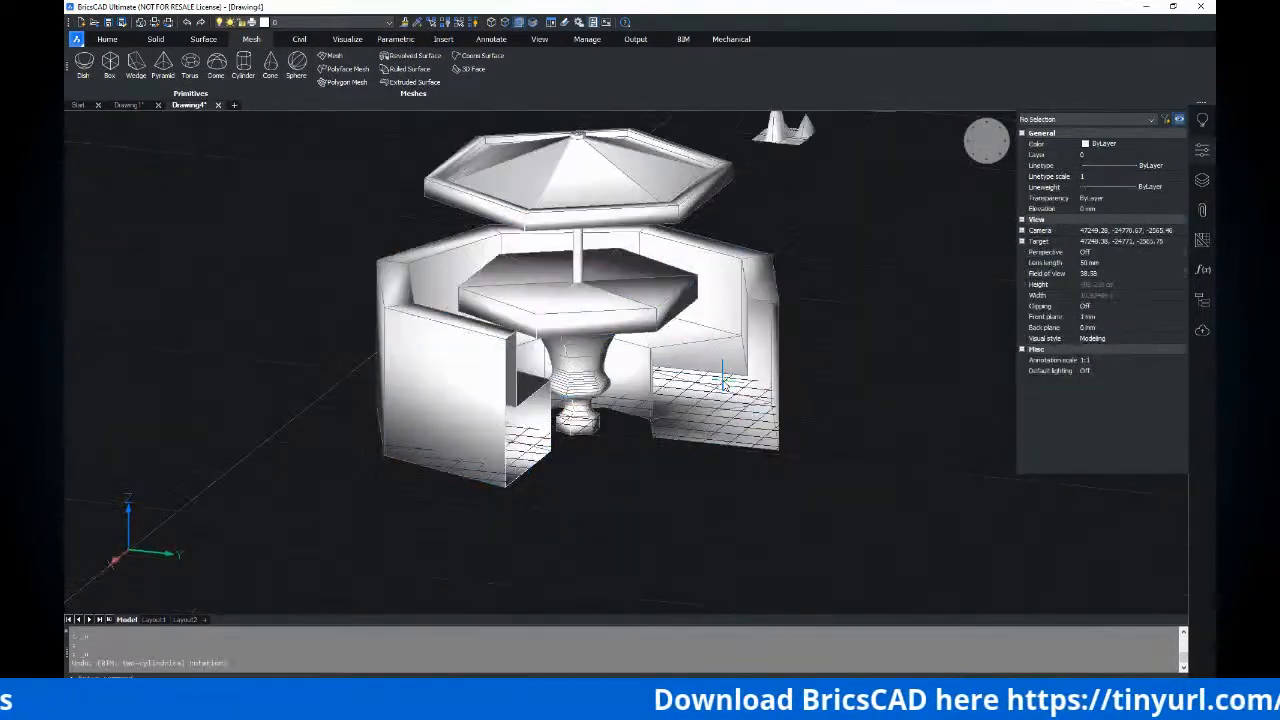
{"action": "middle_click_drag", "start_coordinate": [732, 382], "coordinate": [523, 349], "text": "shift"}
{"action": "scroll", "coordinate": [711, 406], "scroll_direction": "down", "scroll_amount": 2}
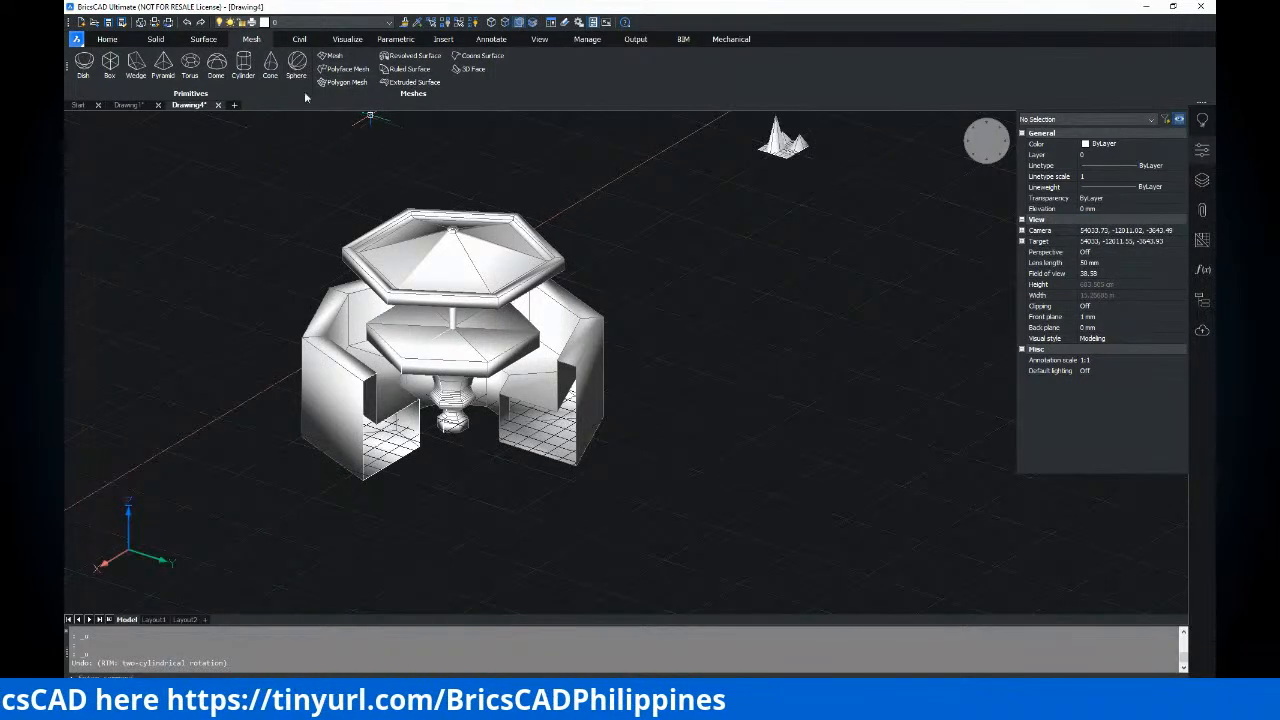
{"action": "left_click", "coordinate": [203, 39]}
{"action": "middle_click_drag", "start_coordinate": [428, 280], "coordinate": [446, 411], "text": "shift"}
{"action": "middle_click_drag", "start_coordinate": [573, 380], "coordinate": [560, 420], "text": "shift"}
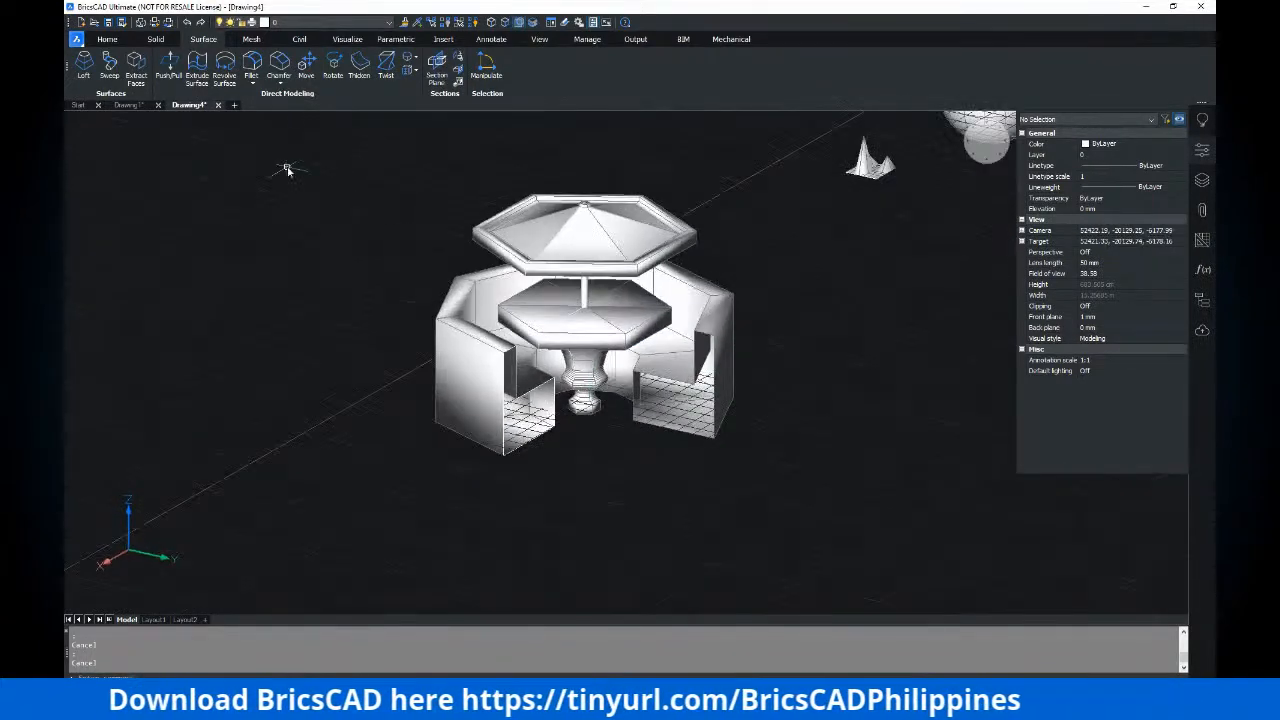
Try to create a four-cornered polygon mesh over the open end of the seat
{"action": "left_click", "coordinate": [252, 40]}
{"action": "scroll", "coordinate": [664, 437], "scroll_direction": "up", "scroll_amount": 4}
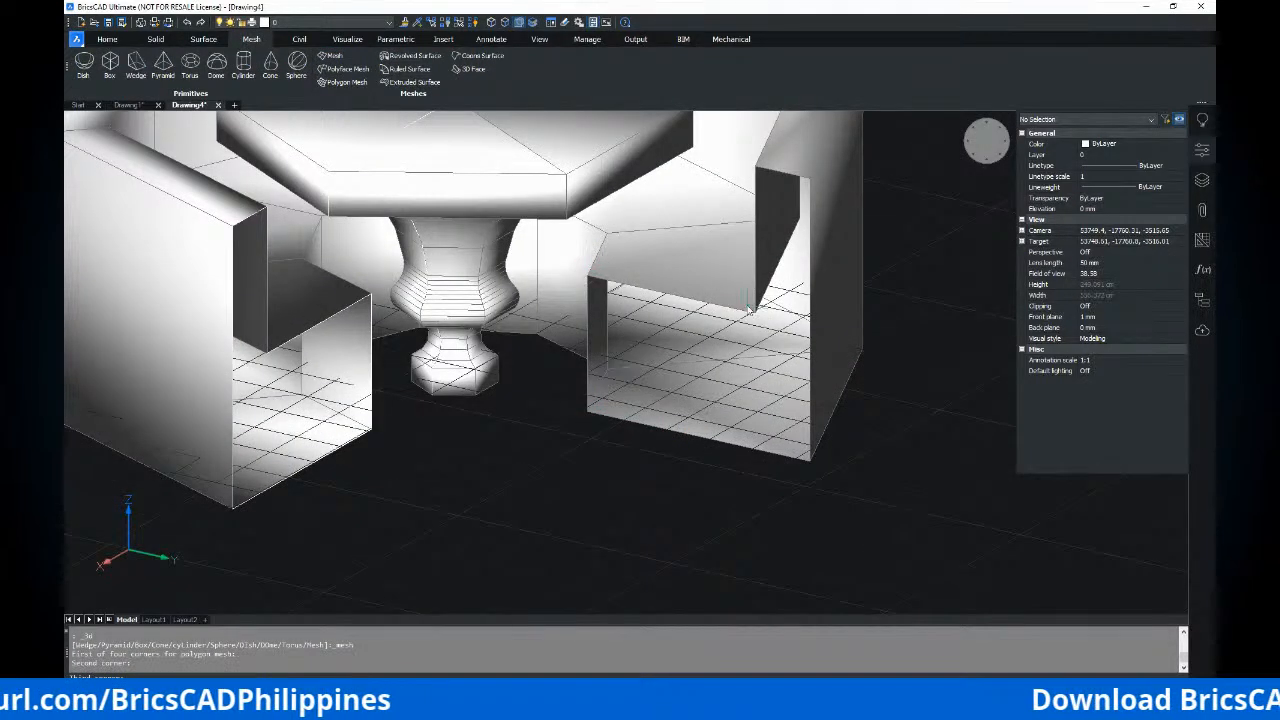
{"action": "left_click", "coordinate": [773, 205]}
{"action": "left_click", "coordinate": [758, 170]}
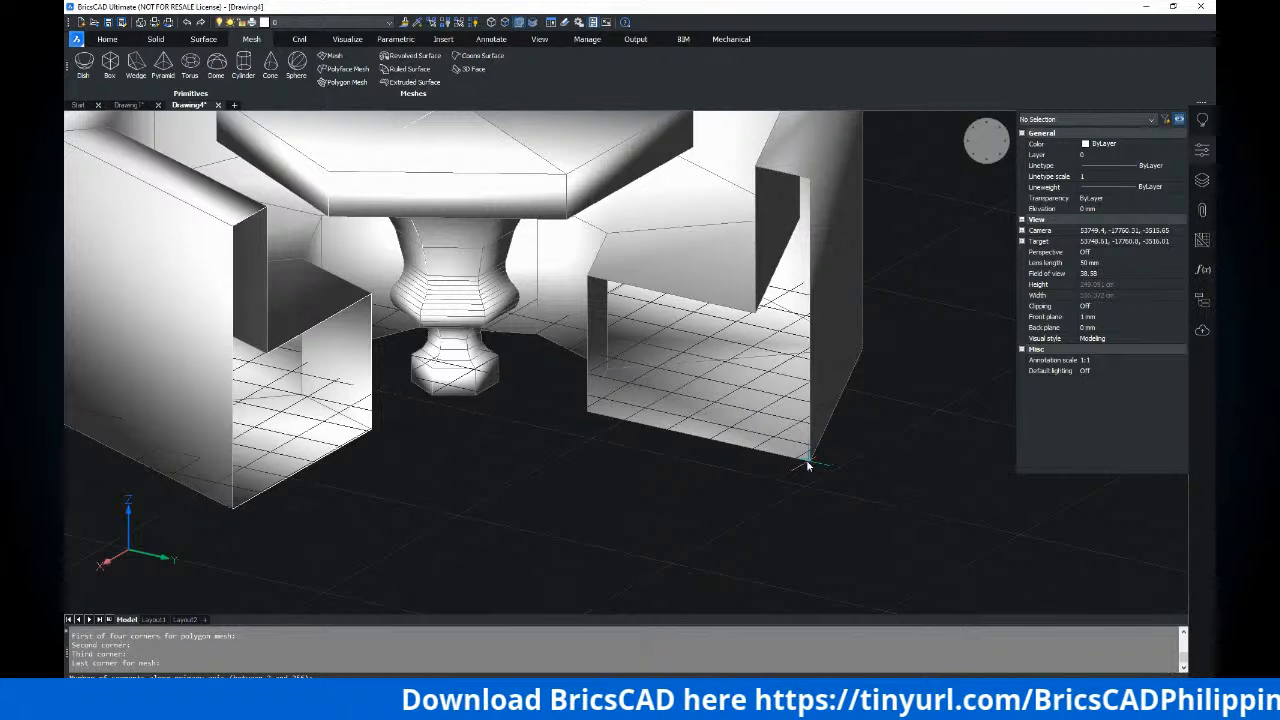
{"action": "key", "text": "Escape"}
{"action": "key", "text": "Escape"}
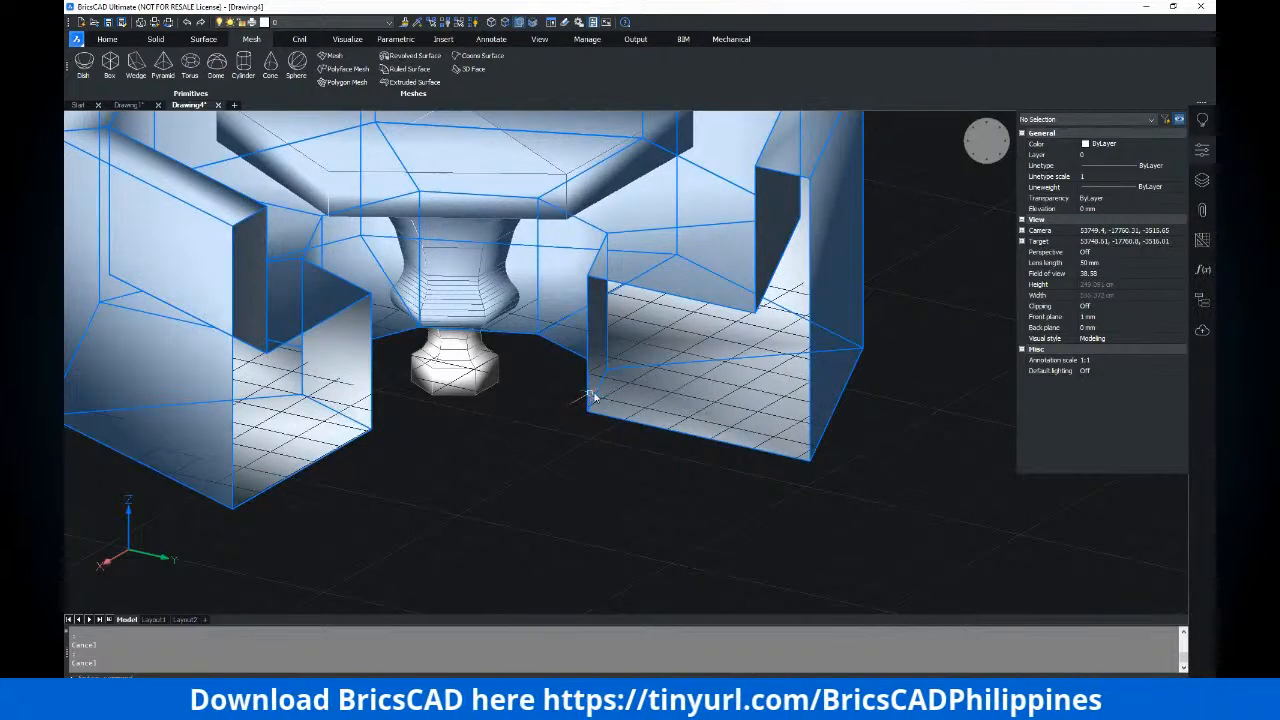
{"action": "scroll", "coordinate": [591, 394], "scroll_direction": "down", "scroll_amount": 5}
{"action": "middle_click_drag", "start_coordinate": [854, 396], "coordinate": [558, 393], "text": "shift"}
{"action": "scroll", "coordinate": [560, 400], "scroll_direction": "up", "scroll_amount": 6}
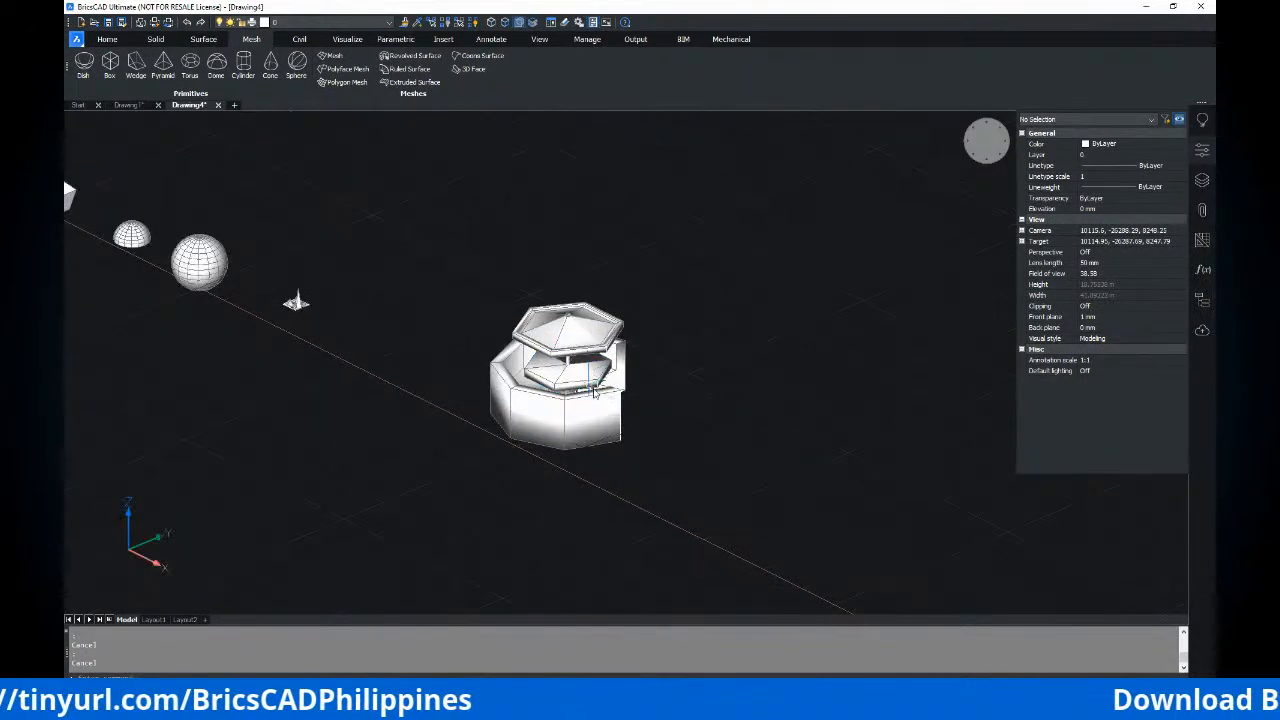
Undo the recent zooms, pans and rotations of the view around the umbrella table
{"action": "key", "text": "ctrl+z"}
{"action": "key", "text": "ctrl+z"}
{"action": "key", "text": "ctrl+z"}
{"action": "key", "text": "ctrl+z"}
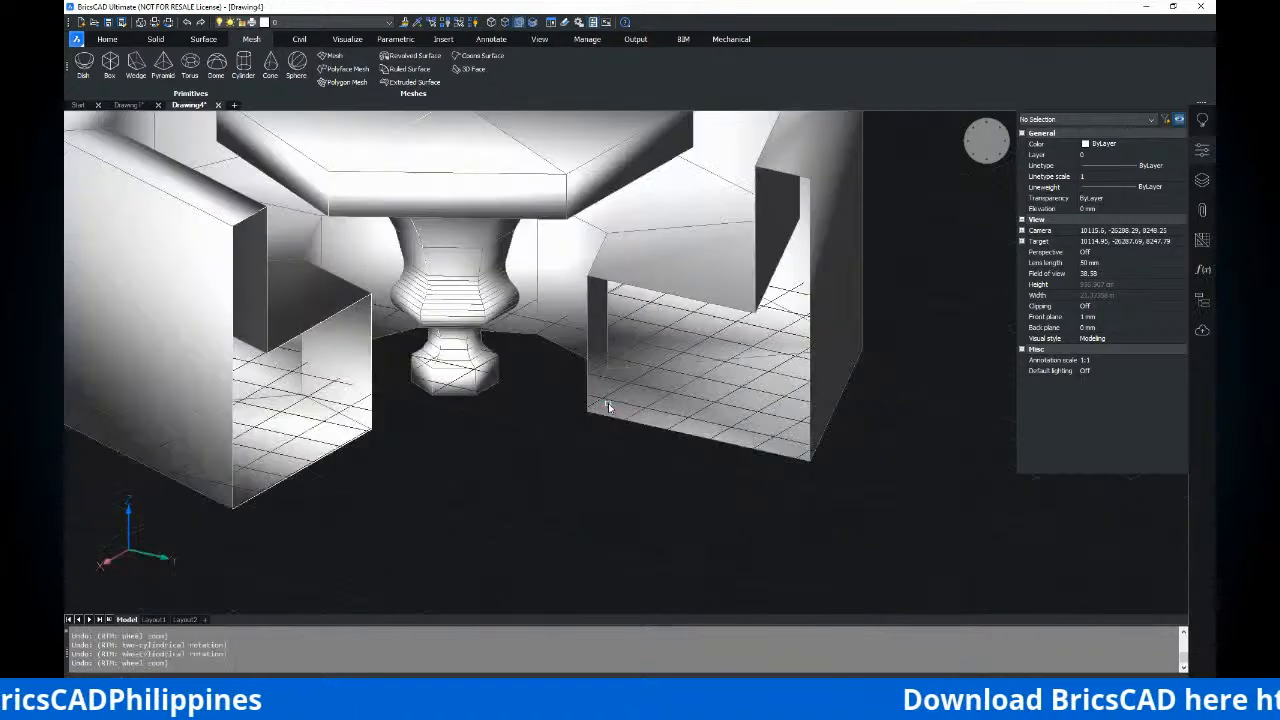
{"action": "key", "text": "ctrl+z"}
{"action": "key", "text": "ctrl+z"}
{"action": "key", "text": "ctrl+z"}
{"action": "key", "text": "ctrl+z"}
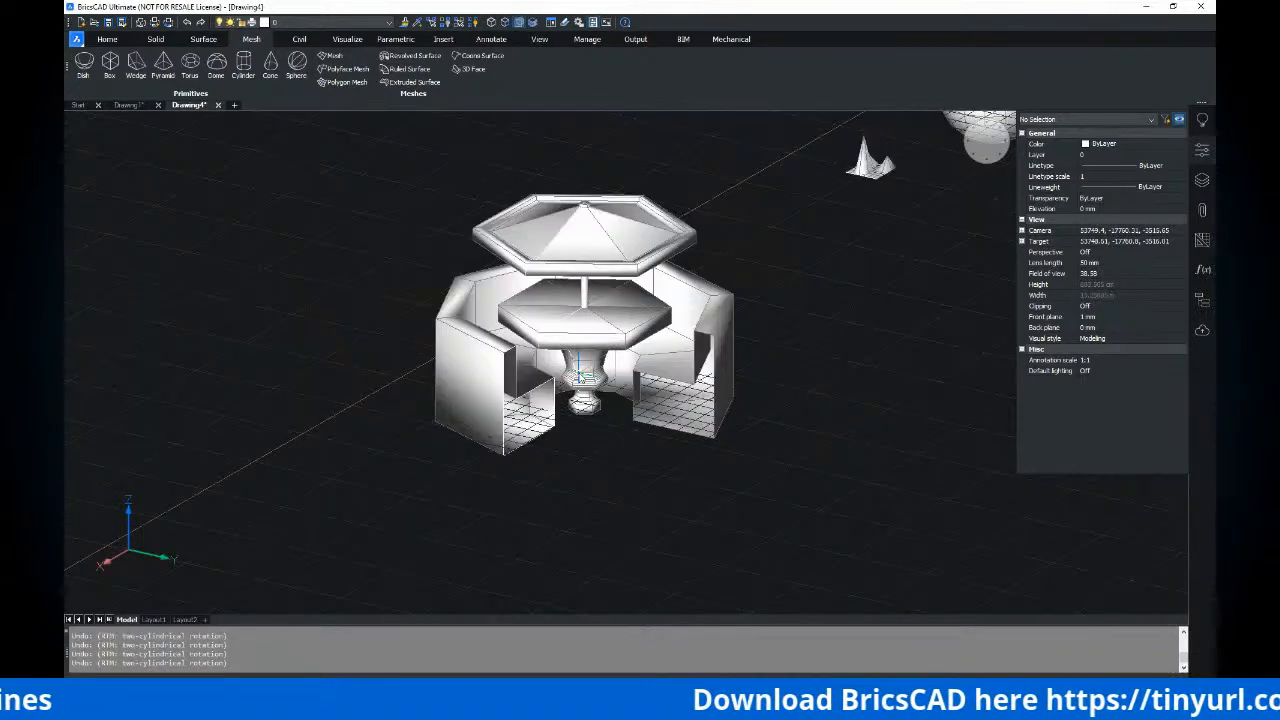
{"action": "key", "text": "ctrl+z"}
{"action": "key", "text": "ctrl+z"}
{"action": "key", "text": "ctrl+z"}
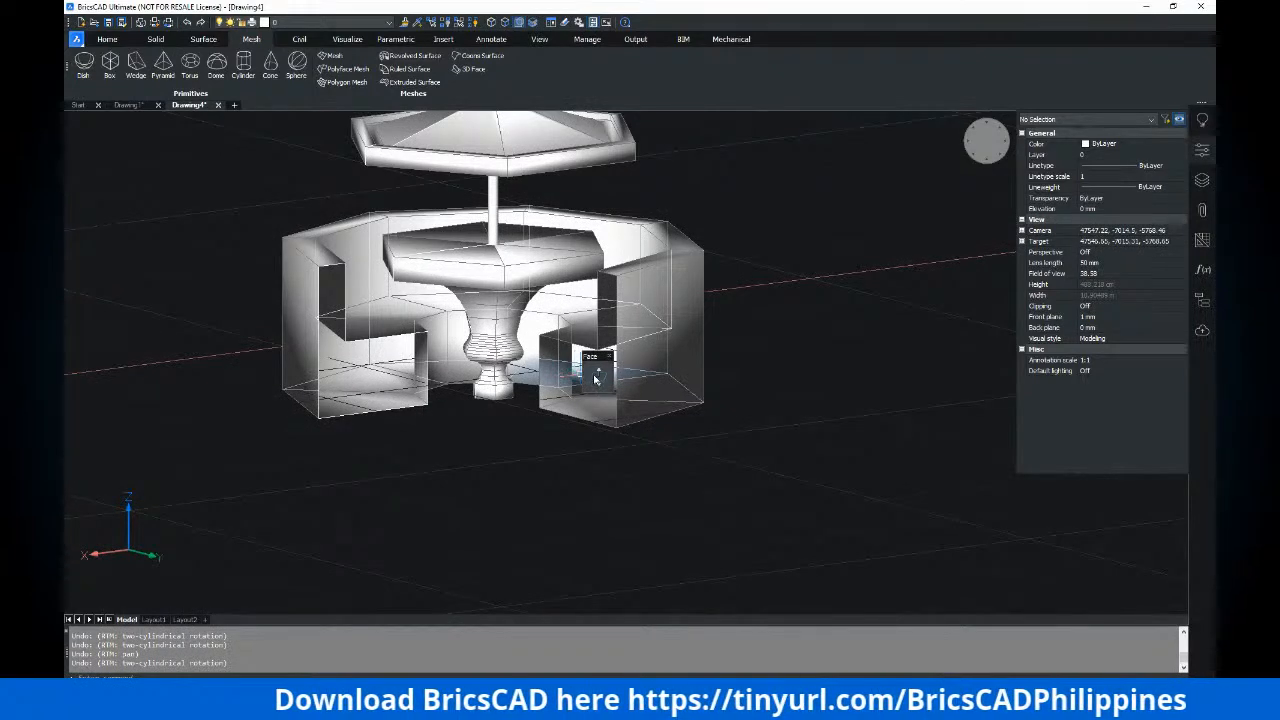
Inspect the umbrella table and its surrounding seat from several sides
{"action": "scroll", "coordinate": [517, 372], "scroll_direction": "down", "scroll_amount": 4}
{"action": "middle_click_drag", "start_coordinate": [517, 372], "coordinate": [624, 371], "text": "shift"}
{"action": "middle_click_drag", "start_coordinate": [599, 251], "coordinate": [559, 233]}
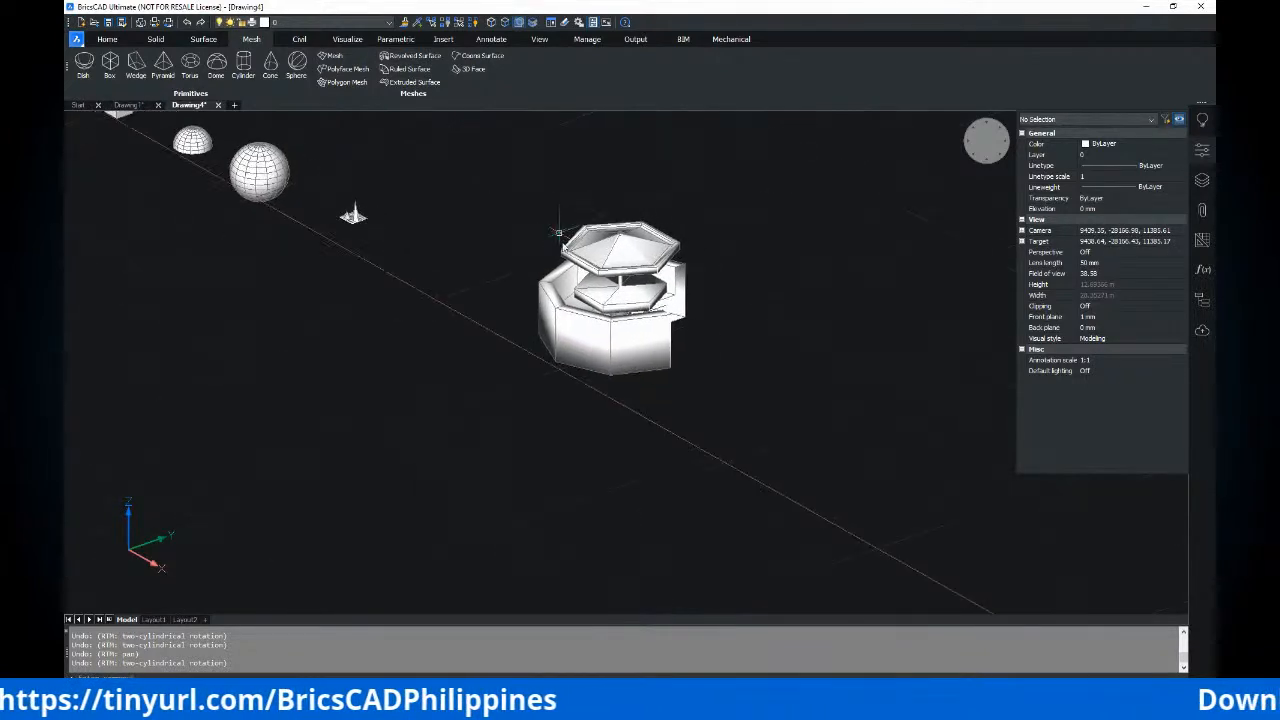
{"action": "middle_click_drag", "start_coordinate": [595, 317], "coordinate": [726, 379]}
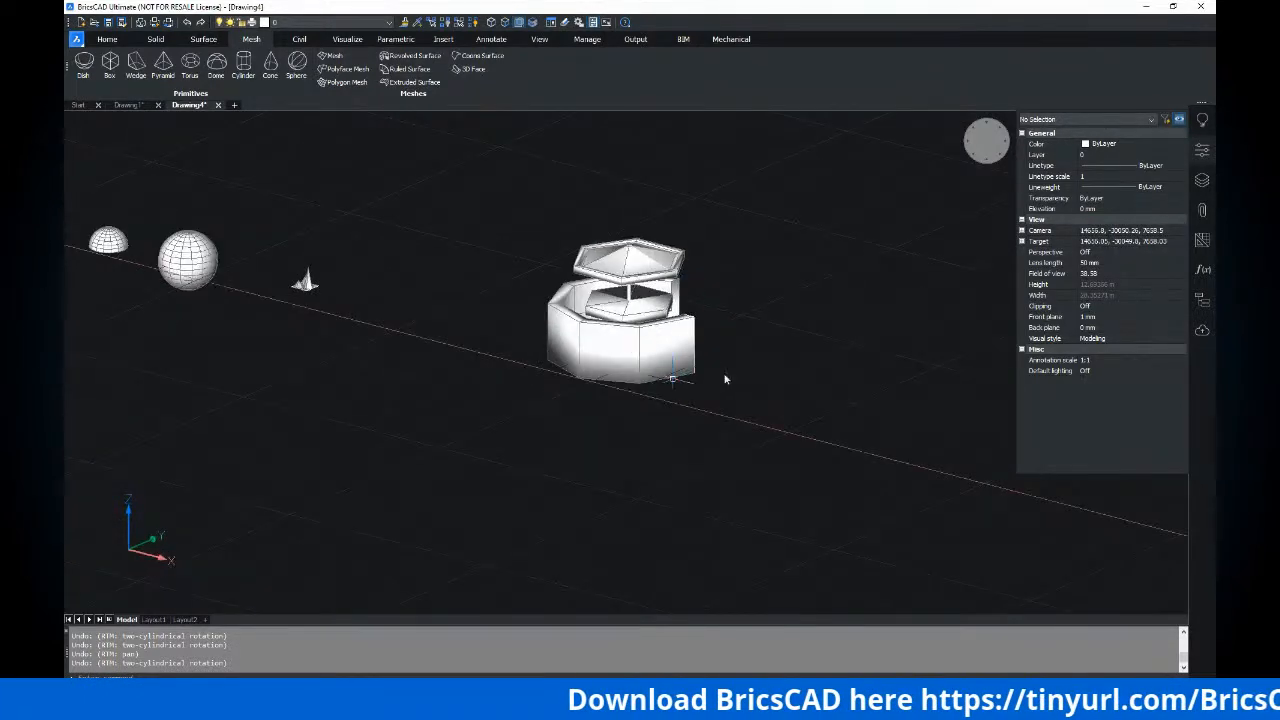
{"action": "middle_click_drag", "start_coordinate": [656, 343], "coordinate": [627, 278], "text": "shift"}
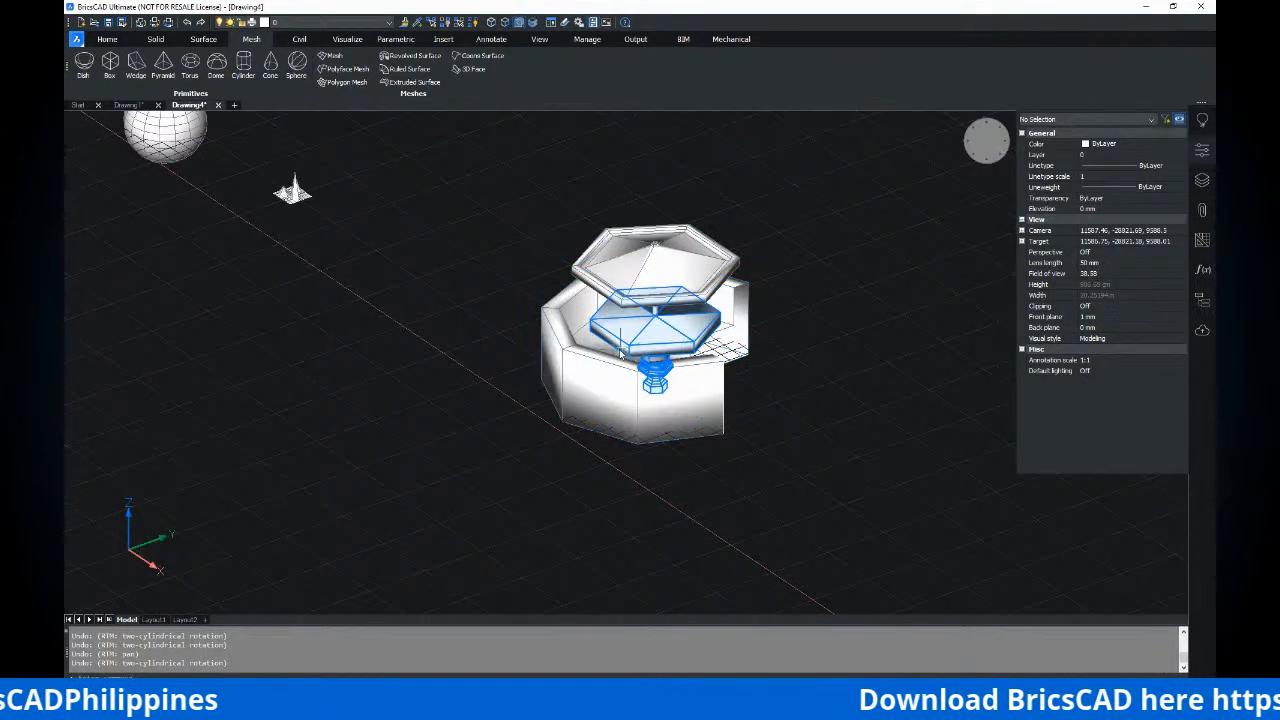
{"action": "middle_click_drag", "start_coordinate": [607, 357], "coordinate": [653, 238], "text": "shift"}
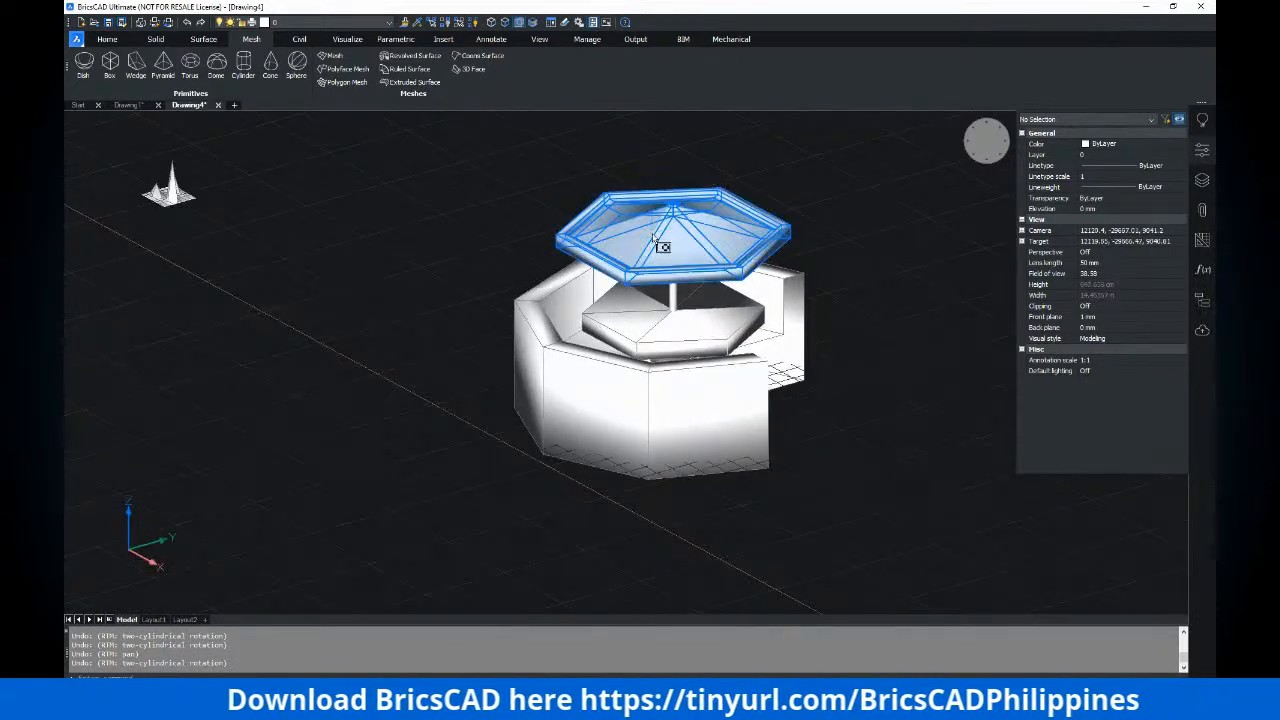
{"action": "left_click", "coordinate": [652, 238]}
{"action": "scroll", "coordinate": [650, 240], "scroll_direction": "up", "scroll_amount": 2}
{"action": "mouse_move", "coordinate": [620, 305]}
{"action": "middle_mouse_down", "text": "shift"}
{"action": "mouse_move", "coordinate": [617, 245]}
{"action": "mouse_move", "coordinate": [610, 360]}
{"action": "mouse_move", "coordinate": [605, 315]}
{"action": "middle_mouse_up", "text": "shift"}
{"action": "left_click", "coordinate": [585, 390]}
{"action": "scroll", "coordinate": [417, 363], "scroll_direction": "up", "scroll_amount": 3}
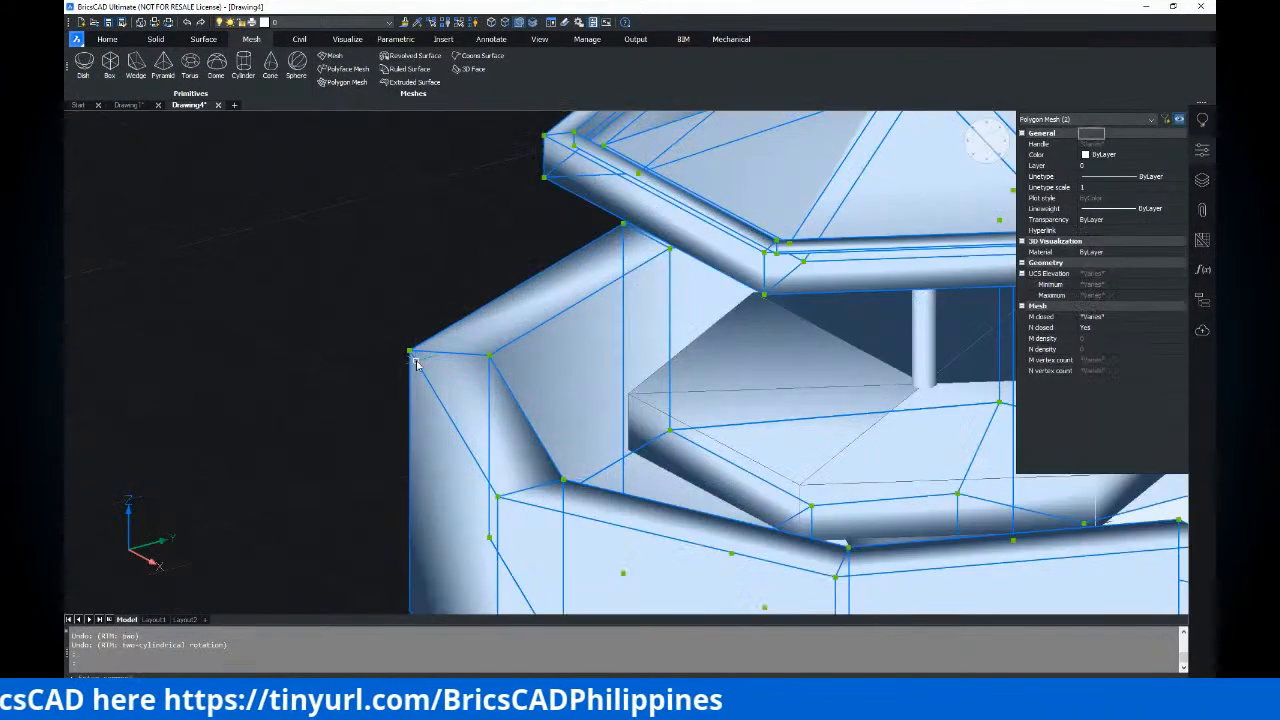
{"action": "key", "text": "Escape"}
{"action": "key", "text": "Escape"}
Try to stretch an outer top corner vertex of the seat mesh outward, and undo the stretch
{"action": "left_click", "coordinate": [410, 354], "text": "ctrl"}
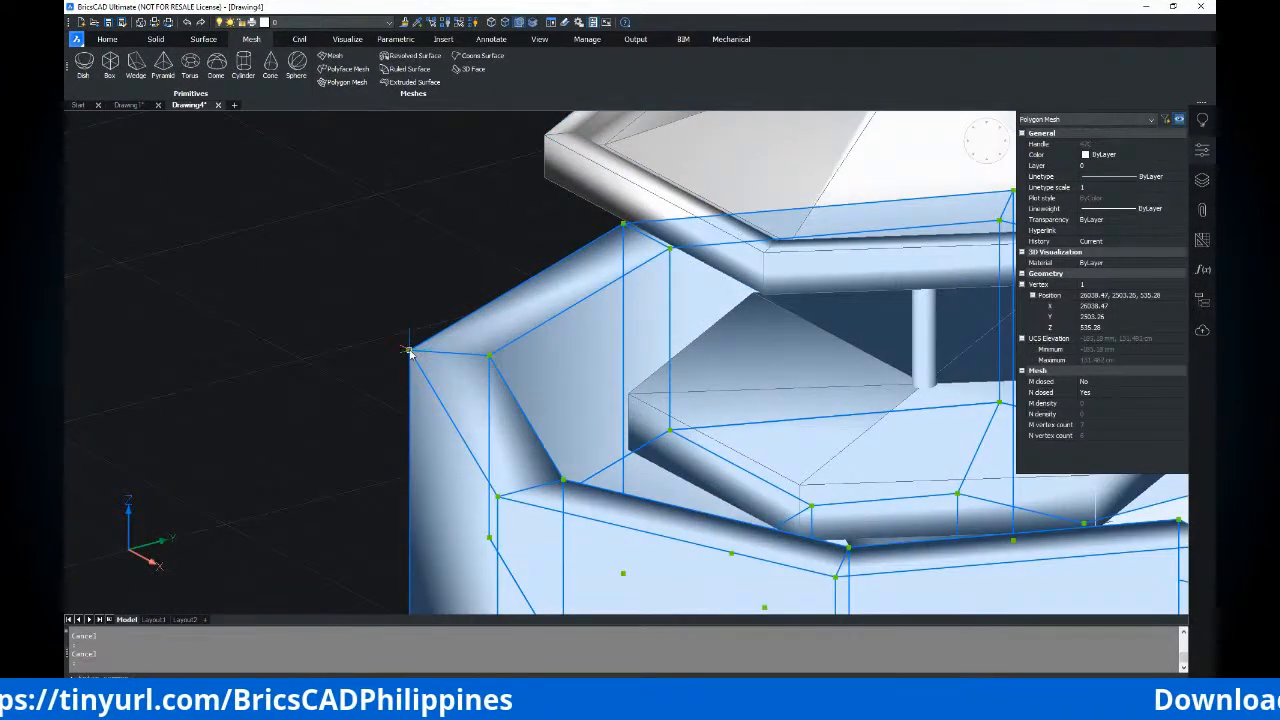
{"action": "left_click", "coordinate": [409, 350]}
{"action": "left_click", "coordinate": [408, 305]}
{"action": "scroll", "coordinate": [413, 344], "scroll_direction": "down", "scroll_amount": 4}
{"action": "middle_click_drag", "start_coordinate": [493, 412], "coordinate": [425, 406], "text": "shift"}
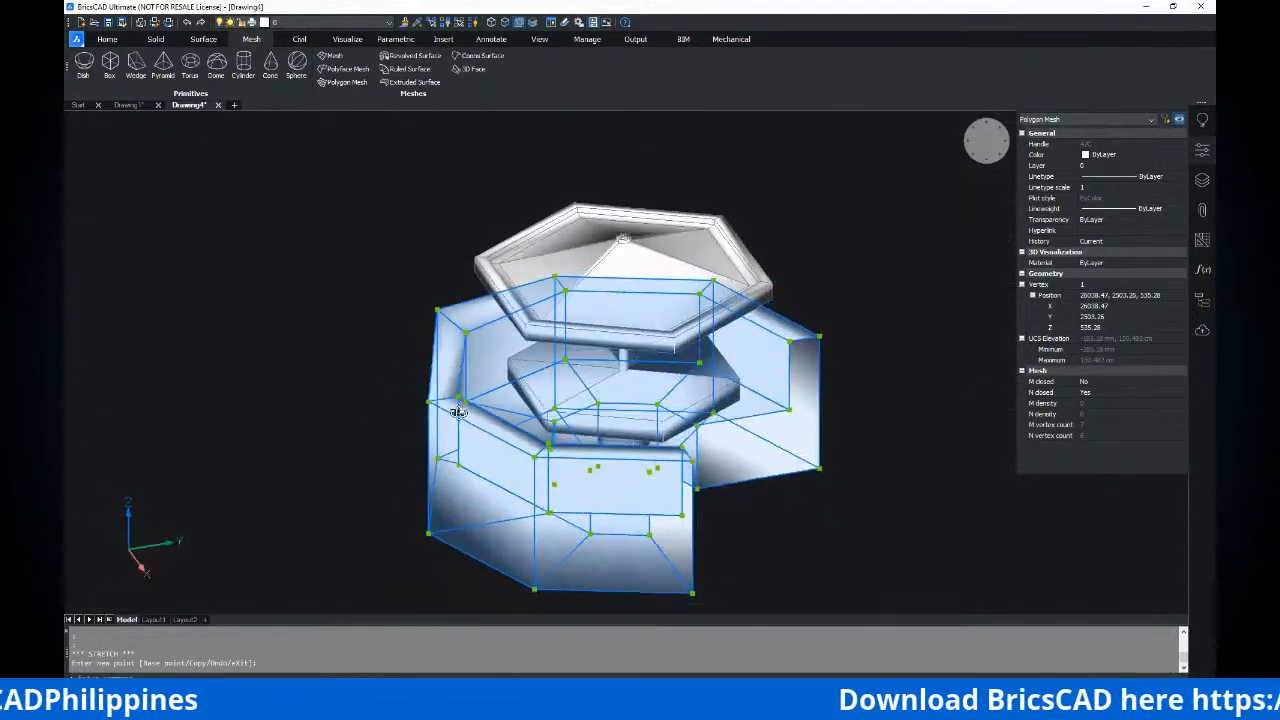
{"action": "left_click", "coordinate": [416, 384]}
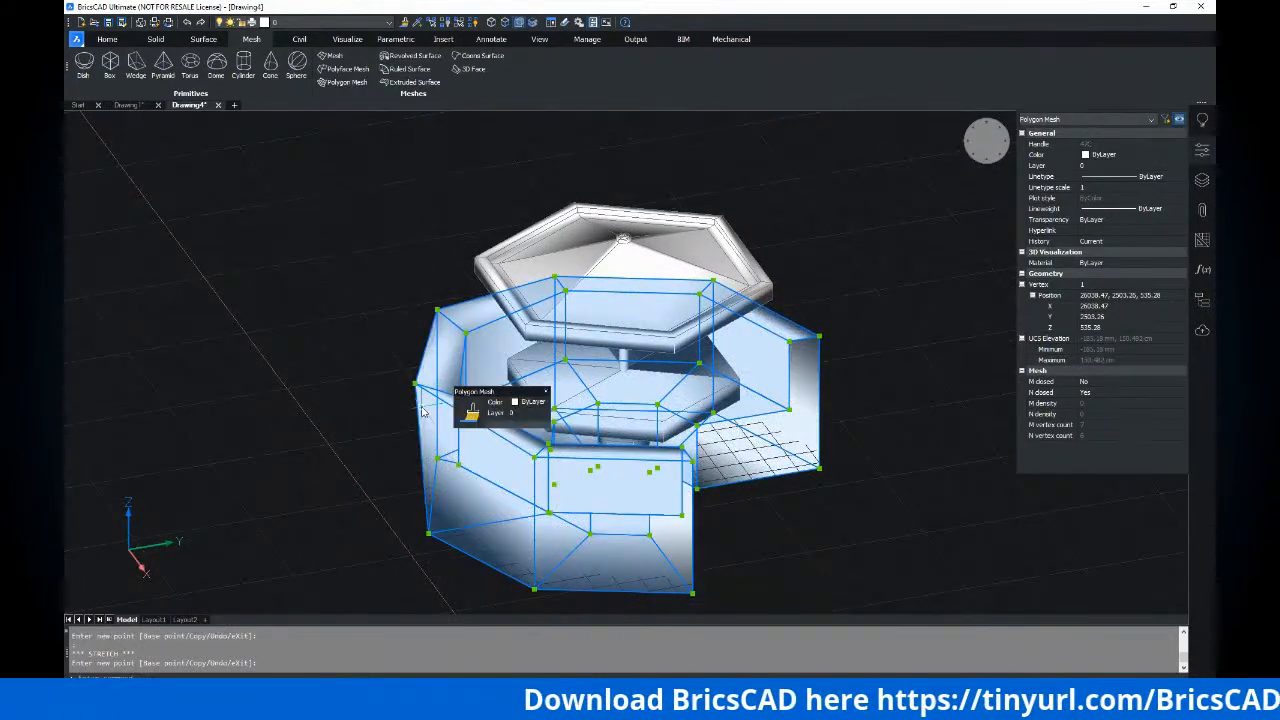
{"action": "key", "text": "Escape"}
{"action": "key", "text": "ctrl+z"}
Draw a straight line parallel to the X axis between the spiked mesh and the umbrella table
{"action": "scroll", "coordinate": [476, 409], "scroll_direction": "down", "scroll_amount": 3}
{"action": "middle_click_drag", "start_coordinate": [476, 409], "coordinate": [688, 397], "text": "shift"}
{"action": "scroll", "coordinate": [596, 408], "scroll_direction": "down", "scroll_amount": 5}
{"action": "middle_click_drag", "start_coordinate": [600, 405], "coordinate": [498, 389], "text": "shift"}
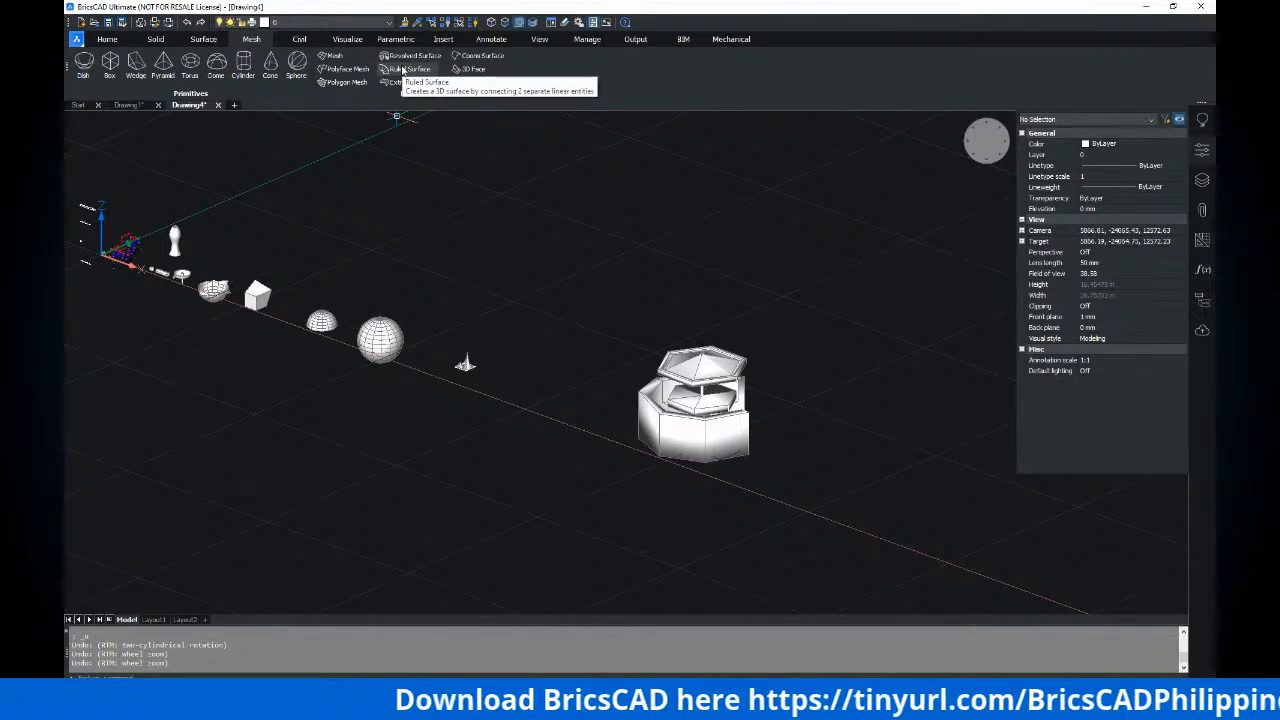
{"action": "scroll", "coordinate": [509, 316], "scroll_direction": "up", "scroll_amount": 2}
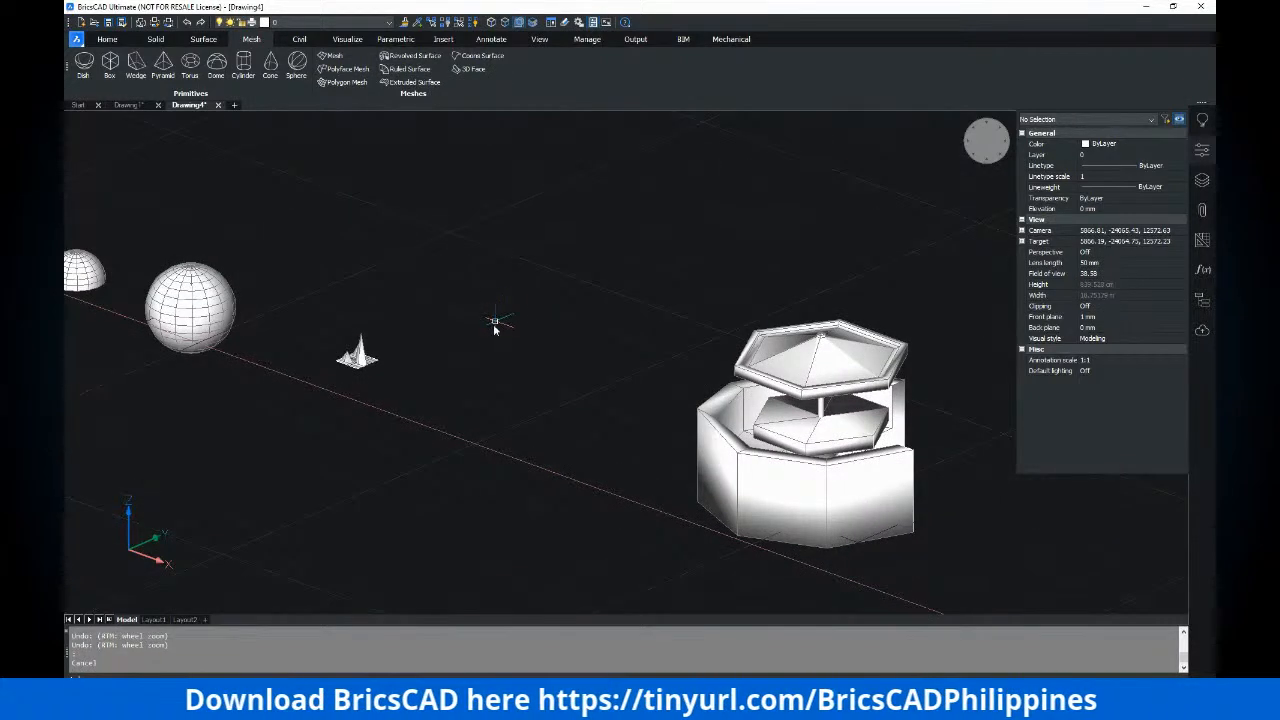
{"action": "left_click", "coordinate": [474, 343]}
{"action": "left_click", "coordinate": [654, 388]}
{"action": "key", "text": "Return"}
{"action": "key", "text": "Return"}
{"action": "key", "text": "Escape"}
Copy the line once along the Y direction, behind the umbrella table, as the second edge for a ruled surface
{"action": "type", "text": "co"}
{"action": "key", "text": "Return"}
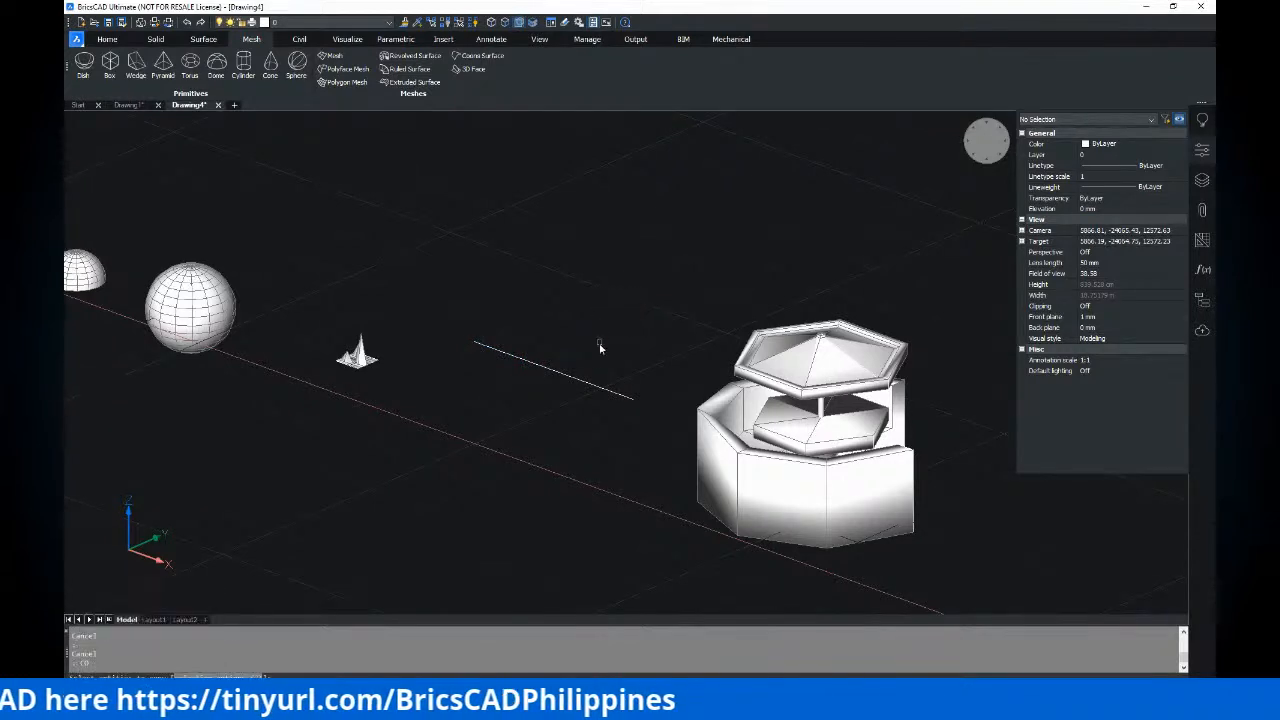
{"action": "left_click", "coordinate": [536, 389]}
{"action": "key", "text": "Return"}
{"action": "left_click", "coordinate": [555, 371]}
{"action": "scroll", "coordinate": [606, 332], "scroll_direction": "down", "scroll_amount": 1}
{"action": "middle_click_drag", "start_coordinate": [635, 323], "coordinate": [553, 363]}
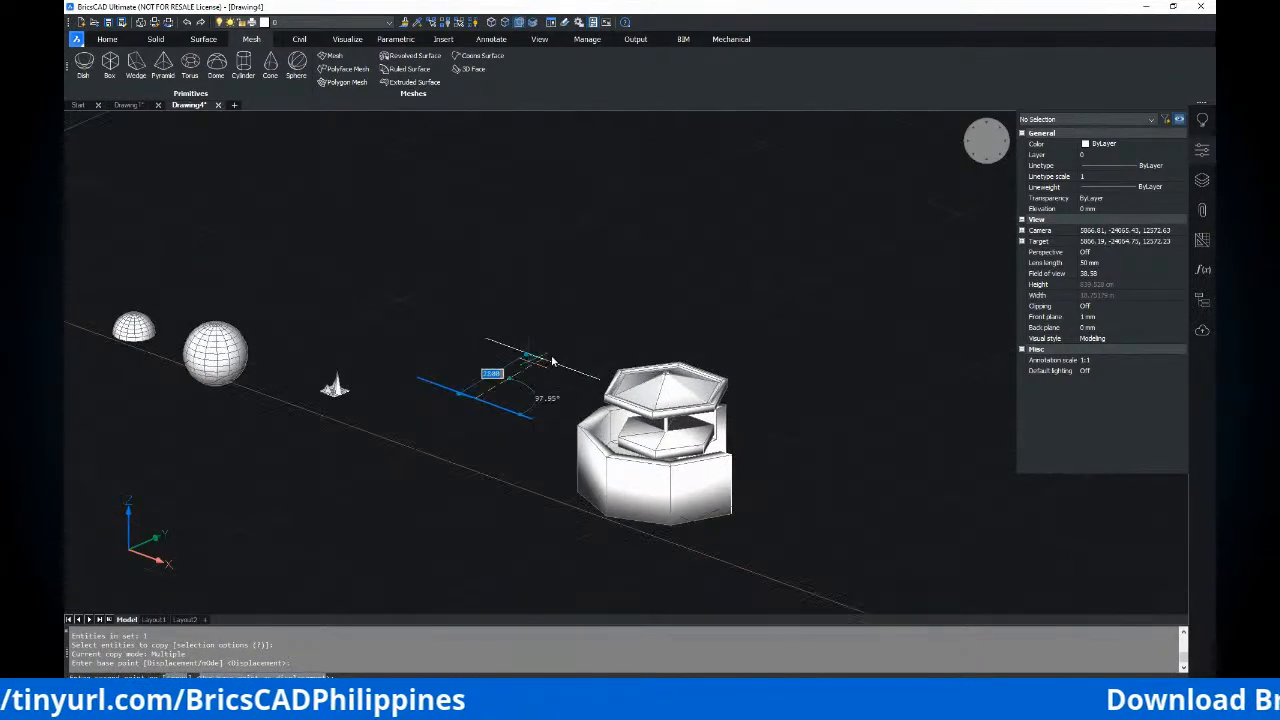
{"action": "scroll", "coordinate": [556, 363], "scroll_direction": "up", "scroll_amount": 2}
{"action": "left_click", "coordinate": [717, 300]}
{"action": "key", "text": "Return"}
{"action": "key", "text": "Return"}
{"action": "key", "text": "Escape"}
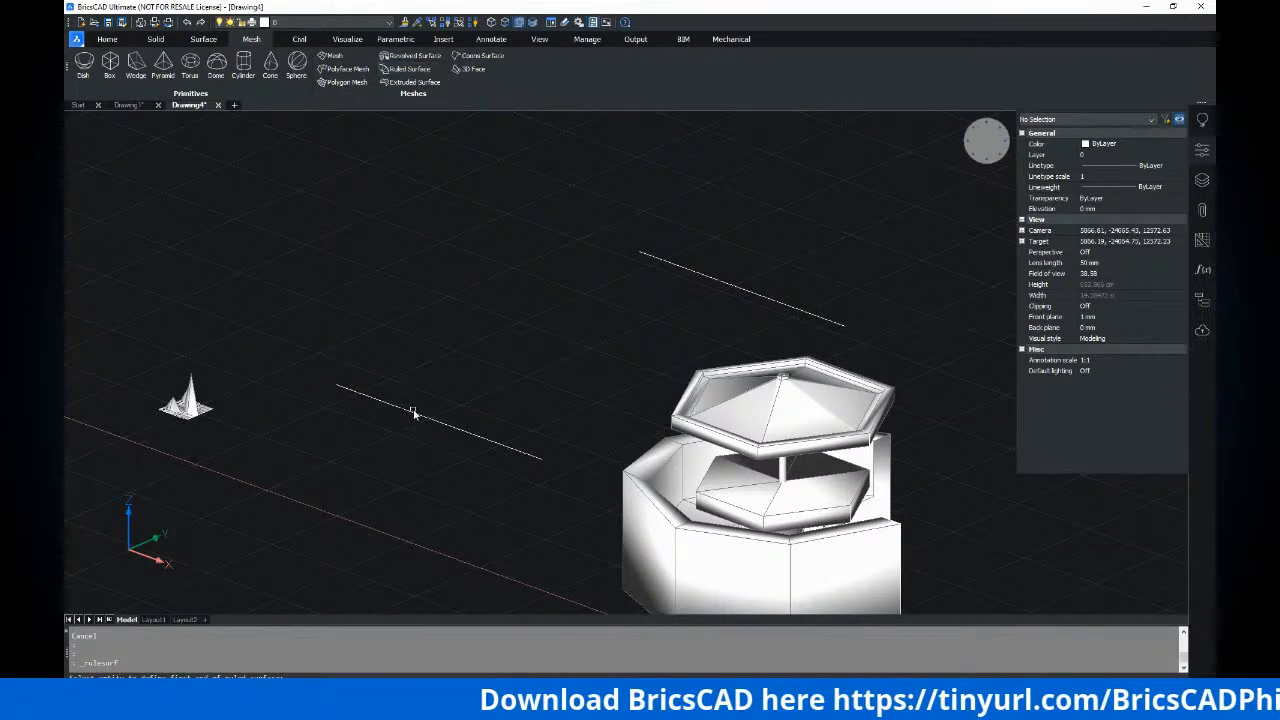
Create a ruled surface mesh between the original line and its copy
{"action": "left_click", "coordinate": [690, 270]}
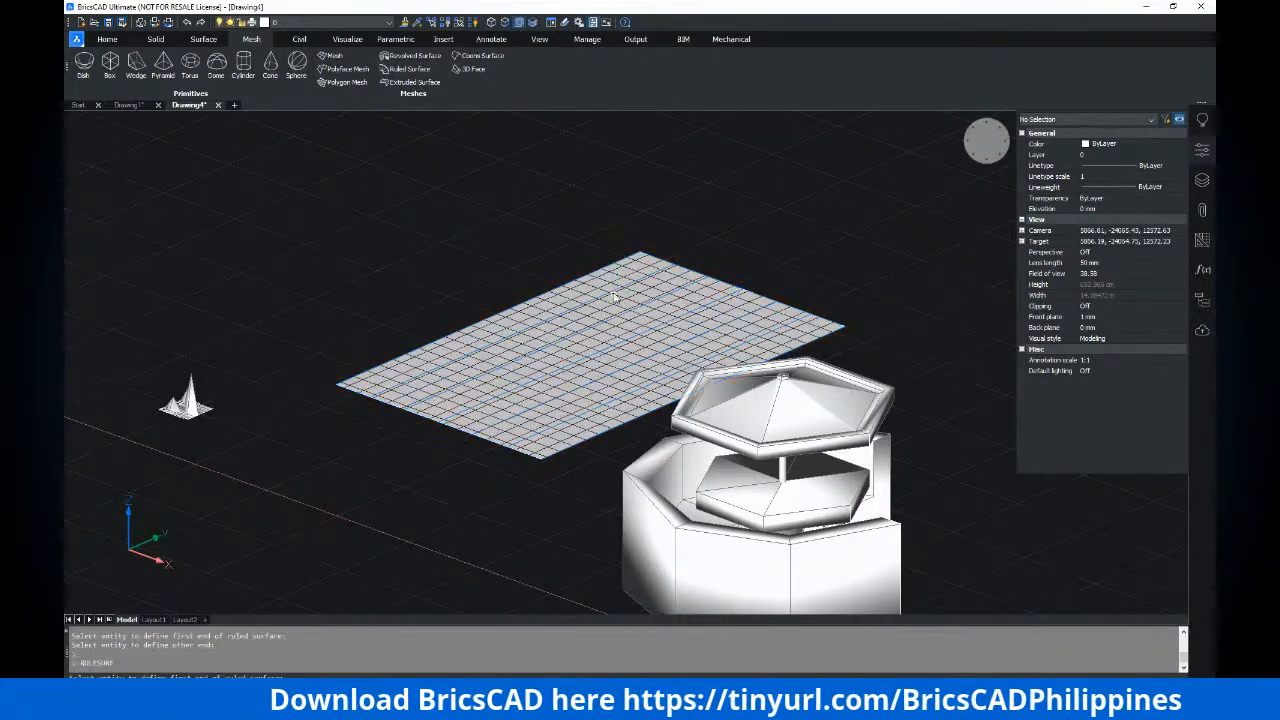
{"action": "left_click", "coordinate": [578, 311]}
{"action": "key", "text": "Escape"}
Stretch the second vertex on the ruled mesh's far edge straight up to form a first ridge
{"action": "left_click", "coordinate": [543, 322]}
{"action": "mouse_move", "coordinate": [543, 322]}
{"action": "middle_mouse_down", "text": "shift"}
{"action": "mouse_move", "coordinate": [863, 323]}
{"action": "mouse_move", "coordinate": [519, 381]}
{"action": "mouse_move", "coordinate": [561, 339]}
{"action": "middle_mouse_up", "text": "shift"}
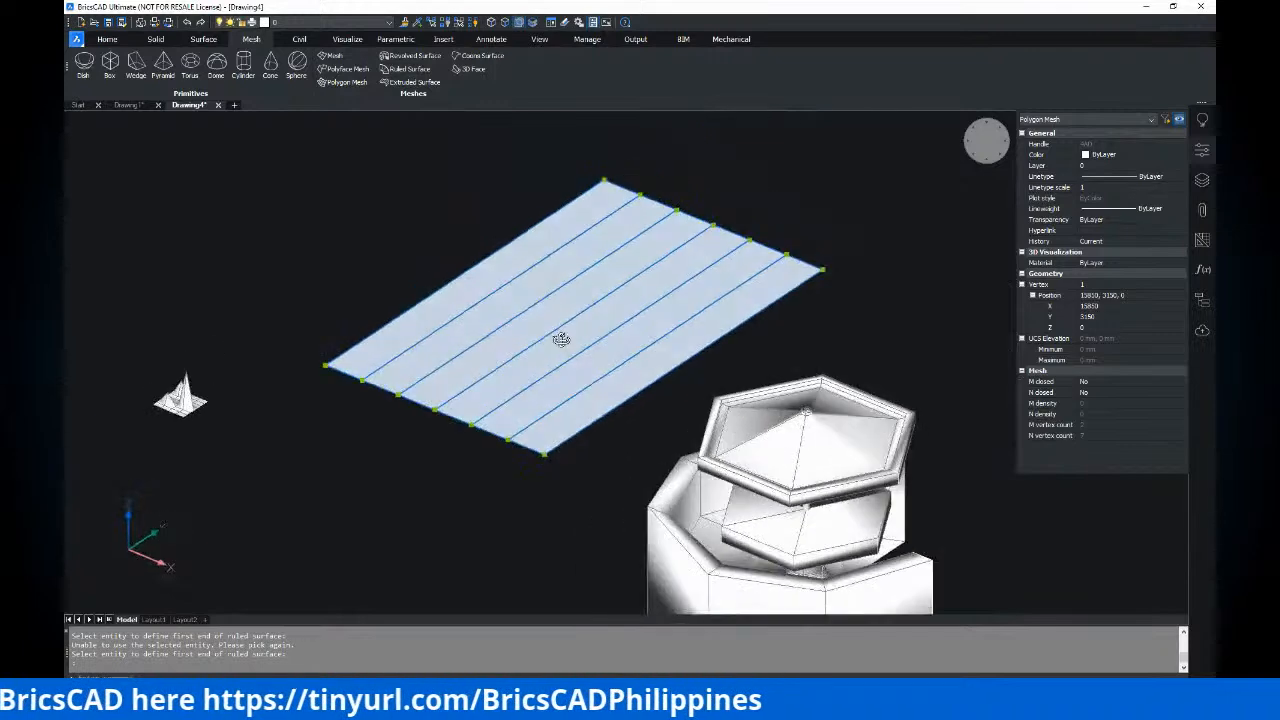
{"action": "middle_click_drag", "start_coordinate": [502, 435], "coordinate": [675, 308], "text": "shift"}
{"action": "left_click", "coordinate": [677, 295]}
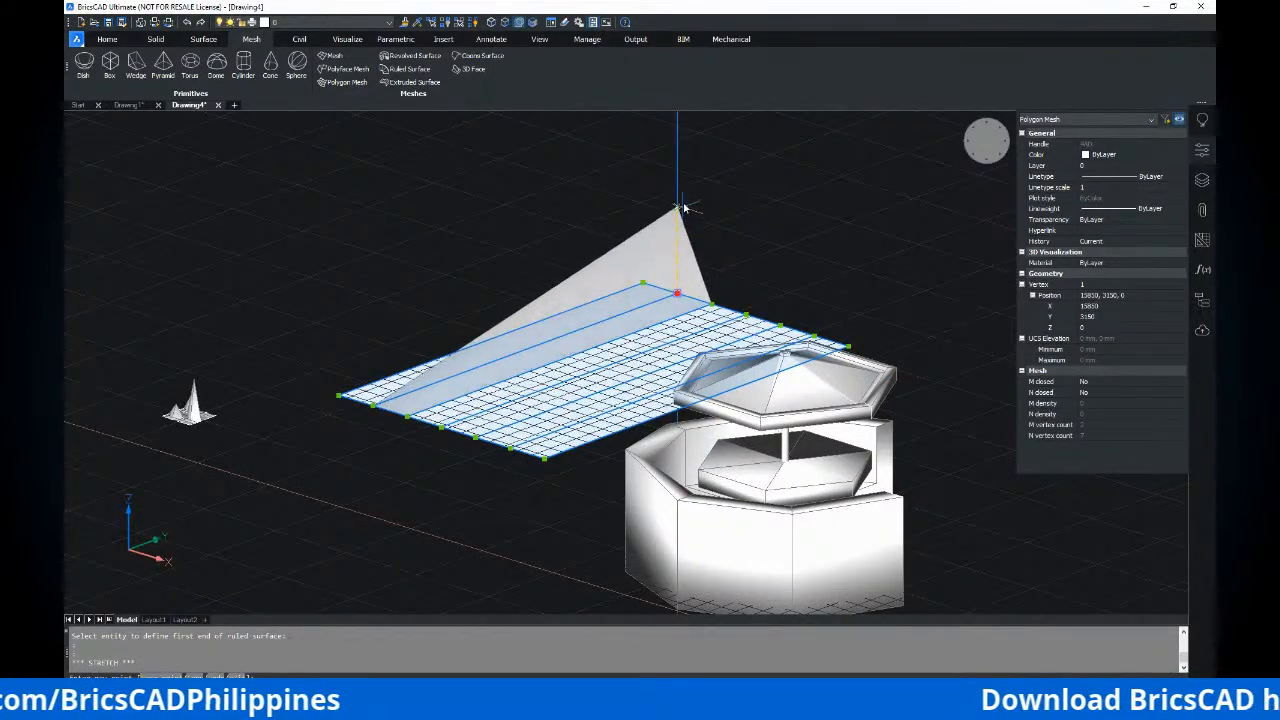
{"action": "left_click", "coordinate": [679, 280]}
{"action": "middle_click_drag", "start_coordinate": [614, 329], "coordinate": [781, 344], "text": "shift"}
{"action": "key", "text": "Escape"}
{"action": "middle_click_drag", "start_coordinate": [556, 365], "coordinate": [392, 312], "text": "shift"}
Stretch the fourth vertex on the ruled mesh's far edge straight up, together with the midpoint of the copied line
{"action": "left_click", "coordinate": [586, 286]}
{"action": "scroll", "coordinate": [586, 265], "scroll_direction": "up", "scroll_amount": 1}
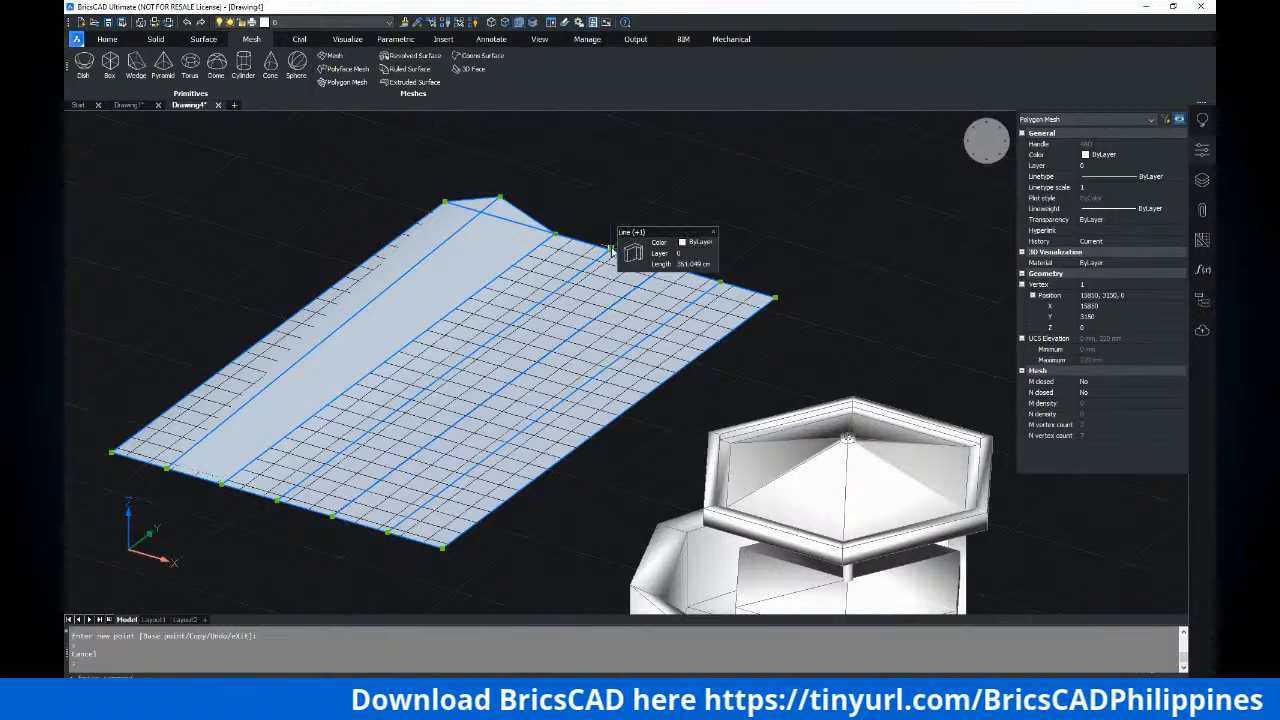
{"action": "left_click", "coordinate": [612, 251]}
{"action": "left_click", "coordinate": [610, 247]}
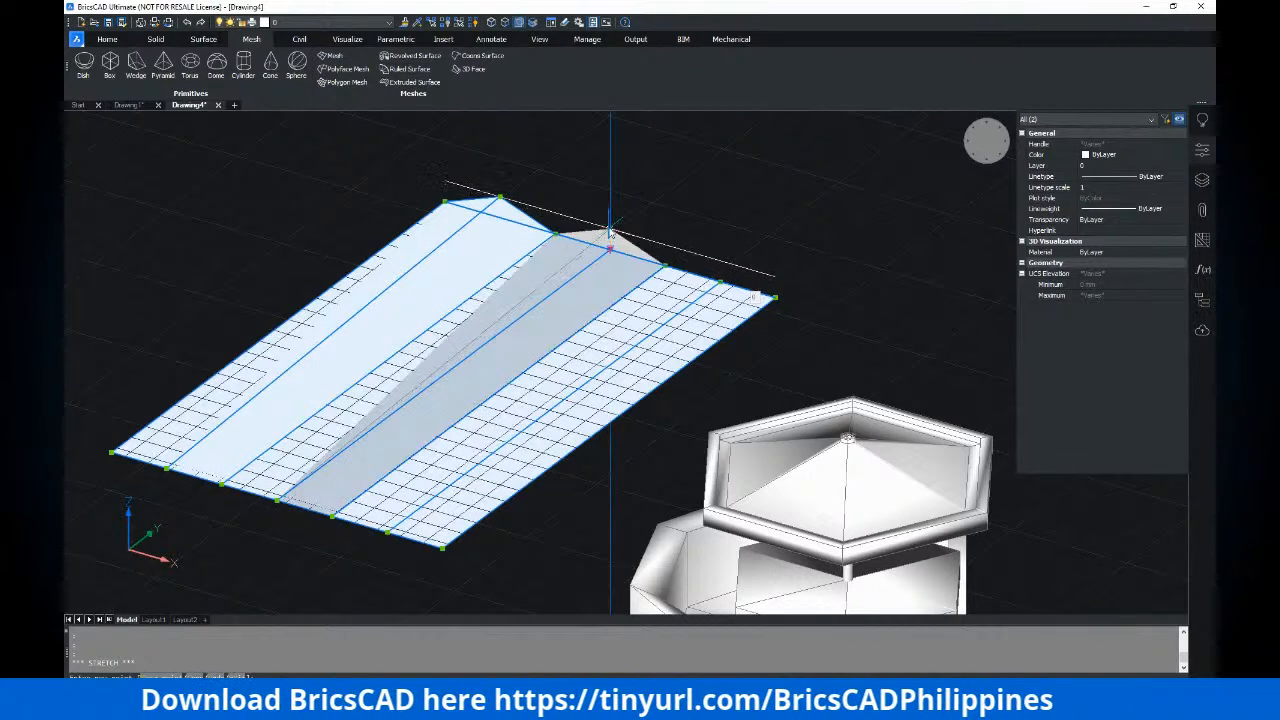
{"action": "left_click", "coordinate": [611, 216]}
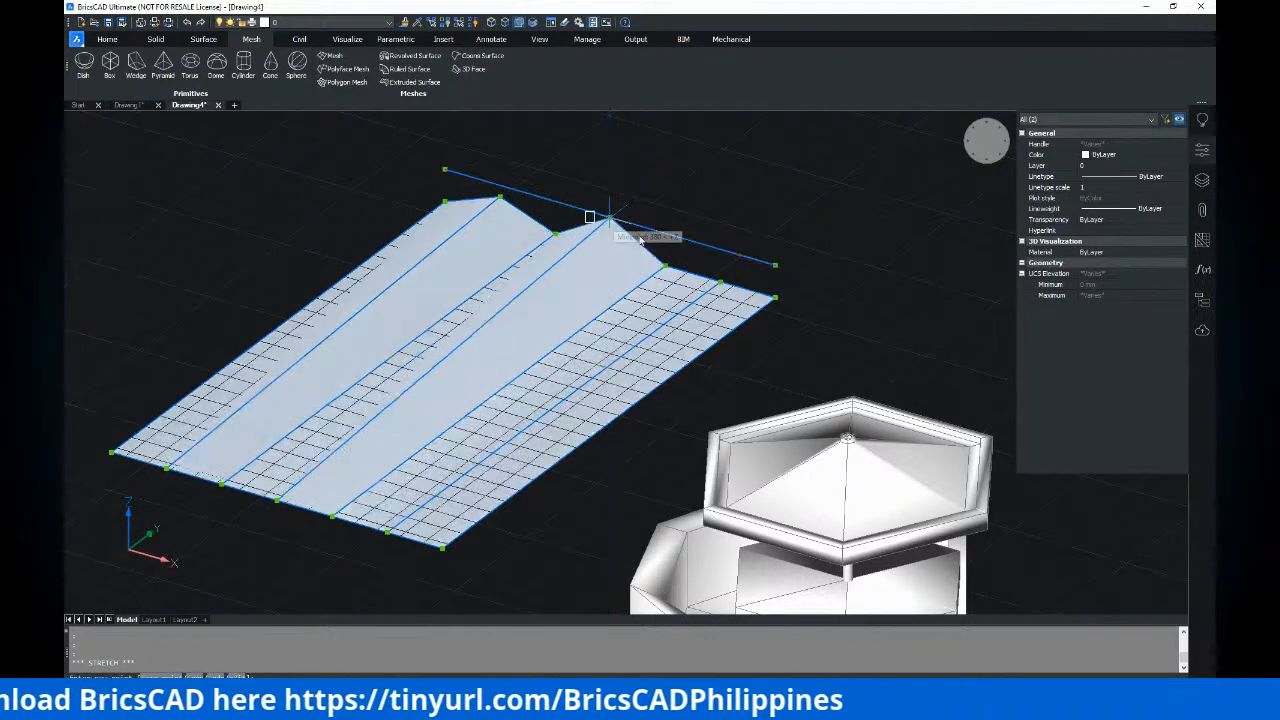
Try to stretch the sixth vertex on the ruled mesh's far edge well above the other ridges, and undo it
{"action": "left_click", "coordinate": [718, 285]}
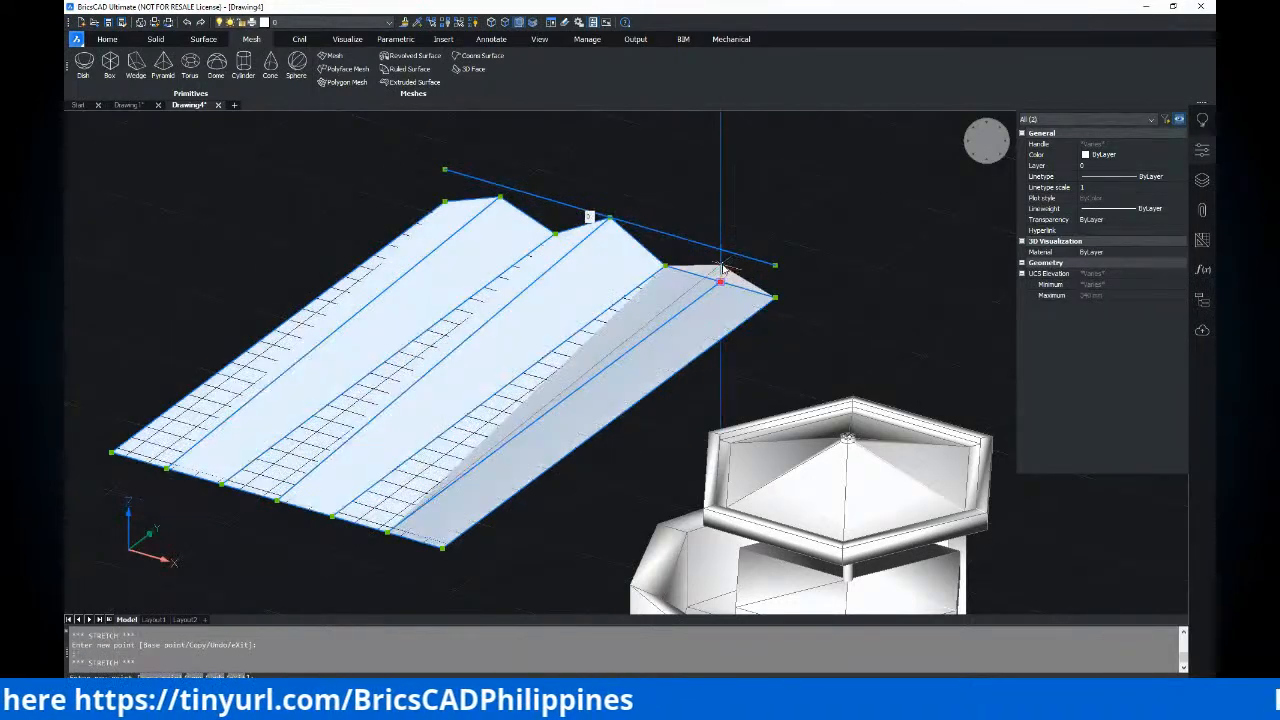
{"action": "left_click", "coordinate": [729, 208]}
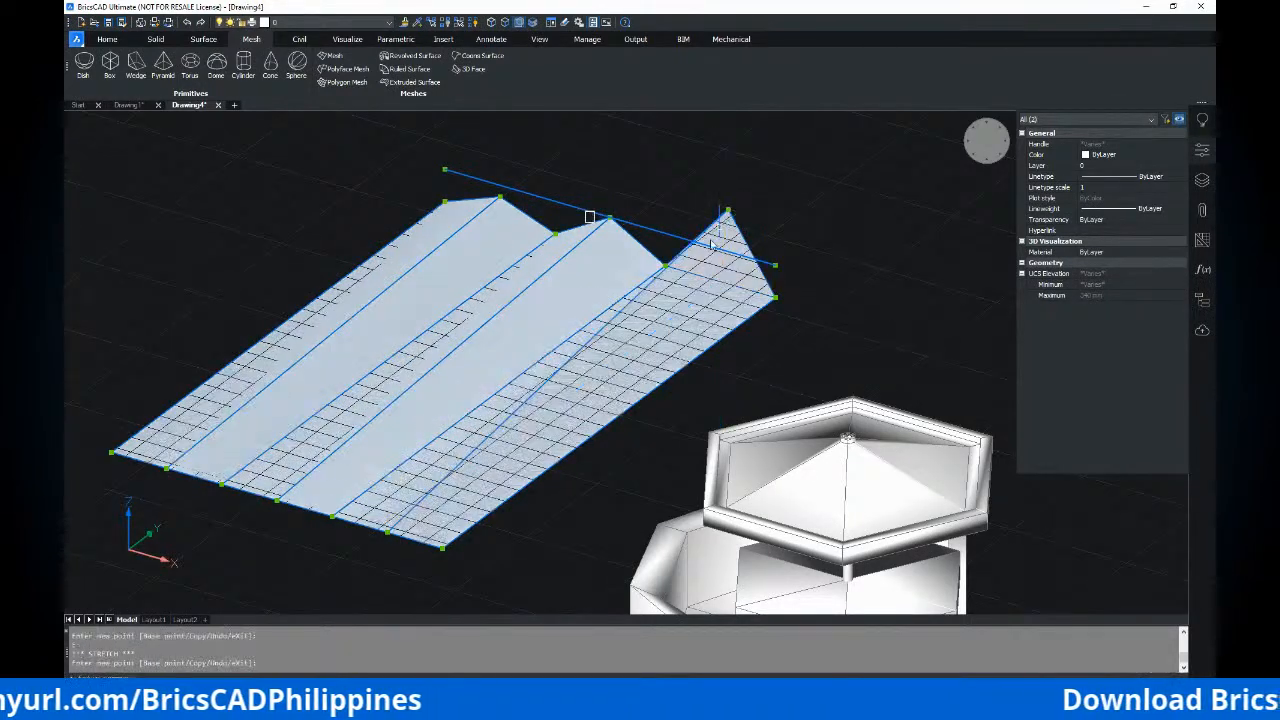
{"action": "key", "text": "Escape"}
{"action": "middle_click_drag", "start_coordinate": [713, 295], "coordinate": [654, 325], "text": "shift"}
{"action": "key", "text": "ctrl+z"}
{"action": "key", "text": "ctrl+z"}
Stretch the sixth far-edge vertex of the ruled mesh straight up to form a third ridge
{"action": "left_click", "coordinate": [758, 279]}
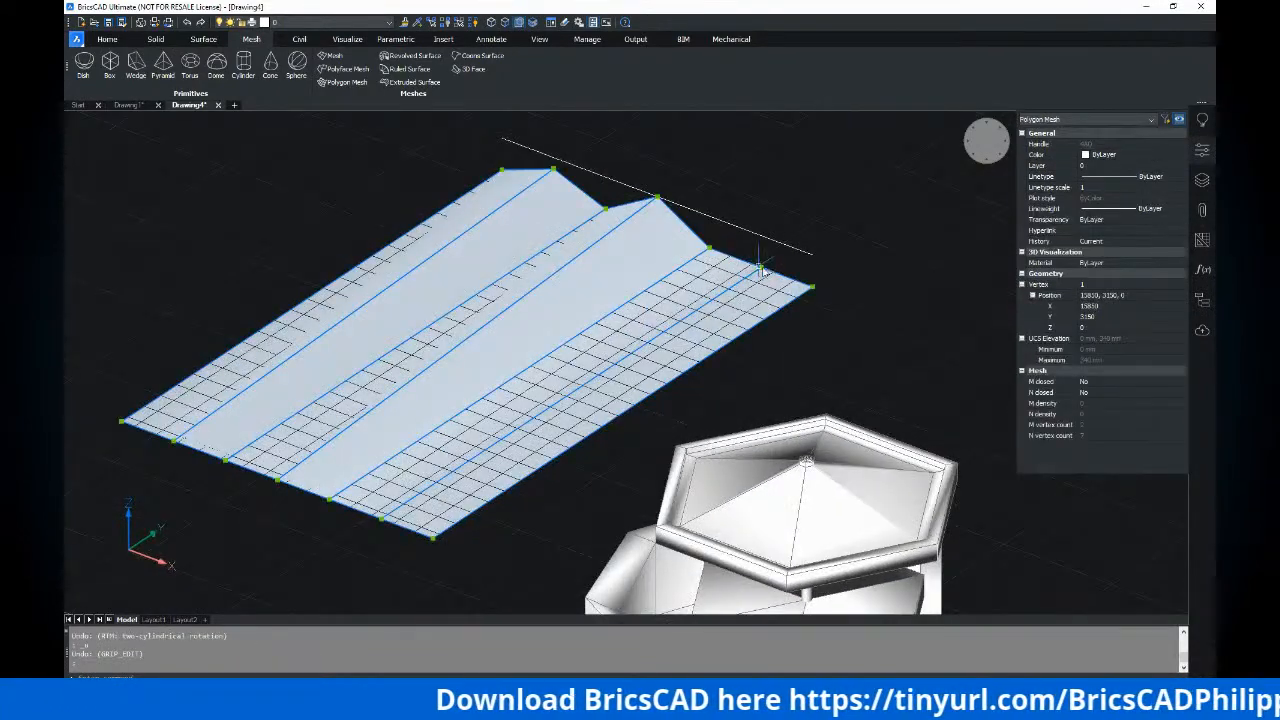
{"action": "left_click", "coordinate": [761, 250]}
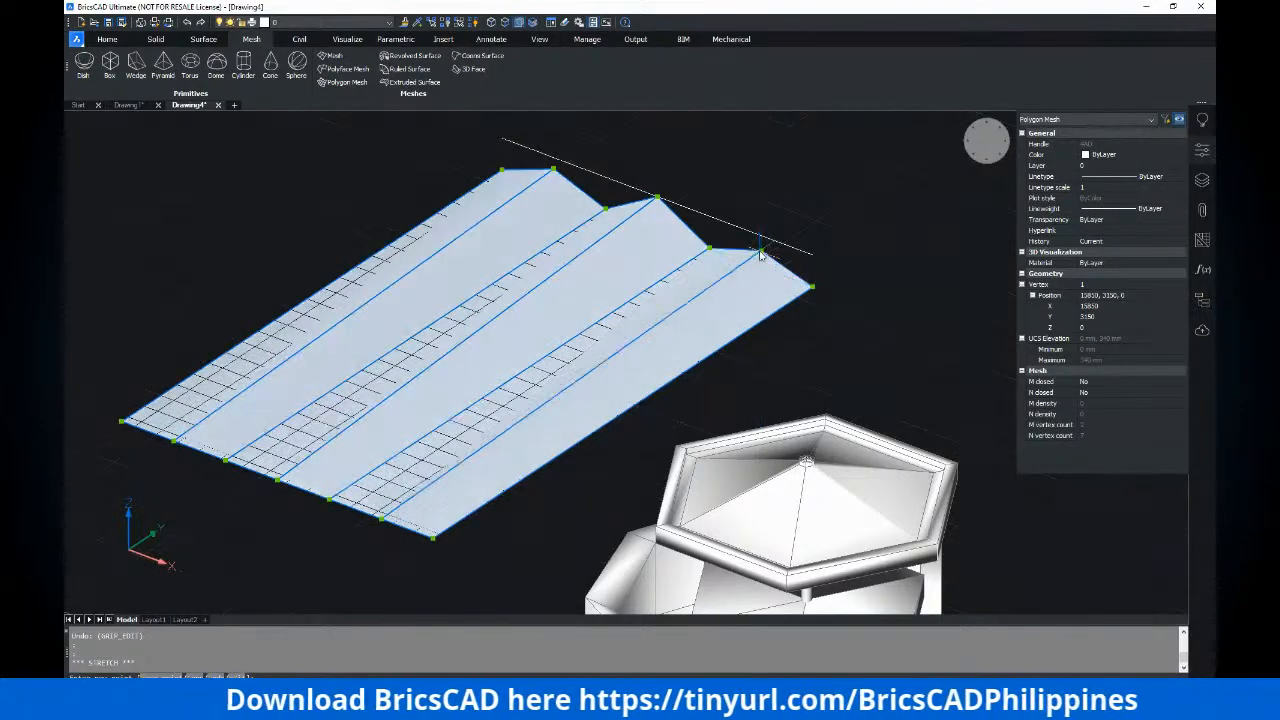
{"action": "key", "text": "Escape"}
{"action": "middle_click_drag", "start_coordinate": [754, 326], "coordinate": [606, 282], "text": "shift"}
{"action": "scroll", "coordinate": [694, 329], "scroll_direction": "down", "scroll_amount": 3}
{"action": "middle_click_drag", "start_coordinate": [787, 347], "coordinate": [637, 308]}
{"action": "scroll", "coordinate": [703, 328], "scroll_direction": "down", "scroll_amount": 2}
{"action": "middle_click_drag", "start_coordinate": [506, 247], "coordinate": [621, 241]}
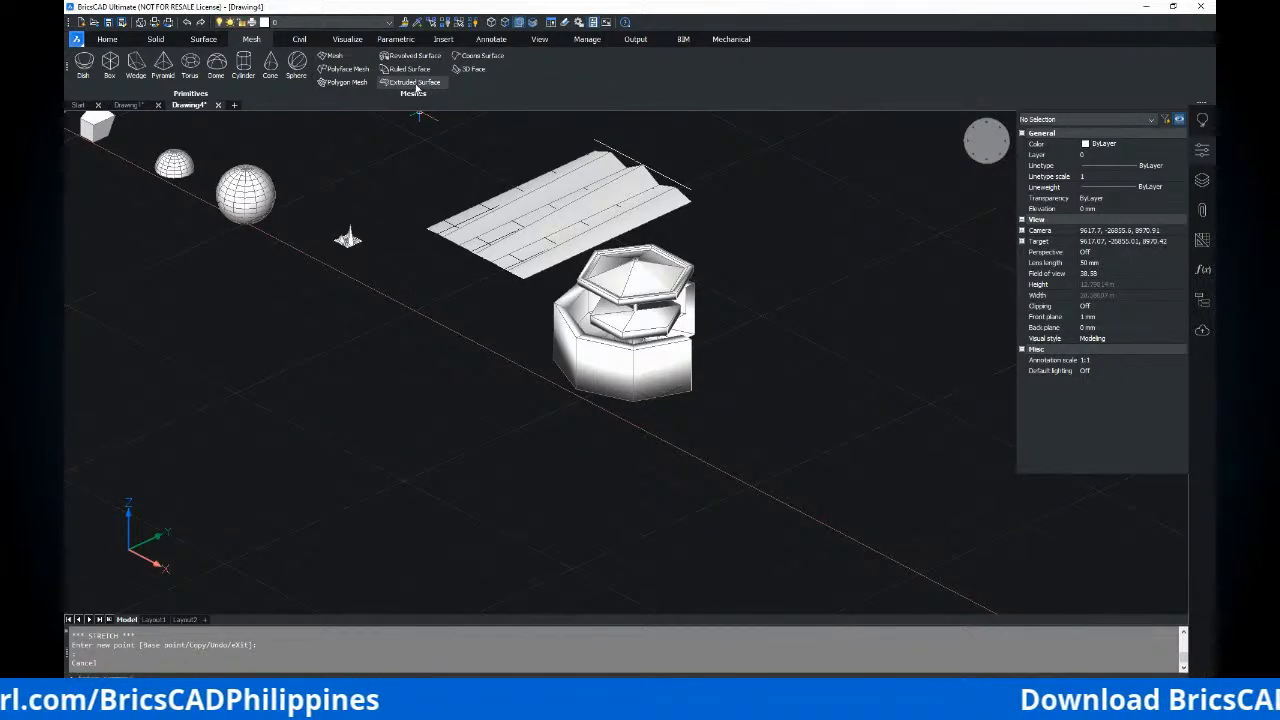
{"action": "scroll", "coordinate": [866, 374], "scroll_direction": "down", "scroll_amount": 1}
{"action": "middle_click_drag", "start_coordinate": [866, 374], "coordinate": [495, 323]}
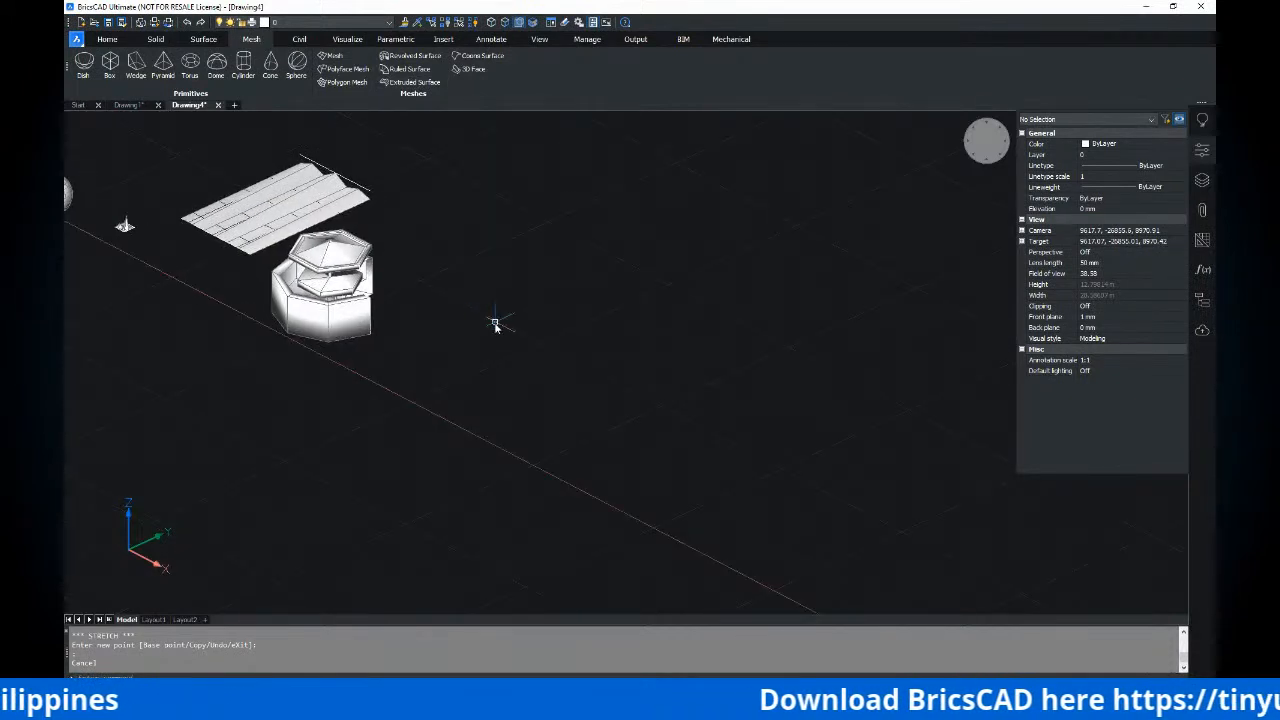
{"action": "left_click", "coordinate": [210, 40]}
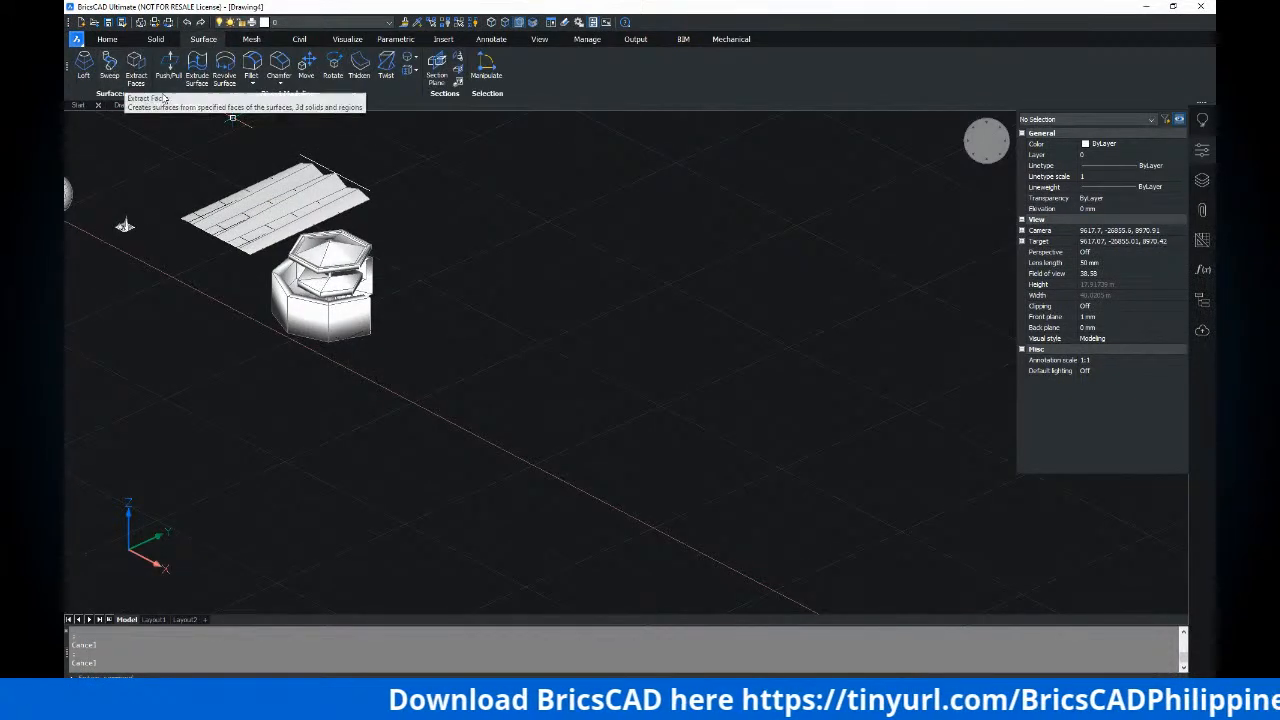
{"action": "left_click", "coordinate": [112, 77]}
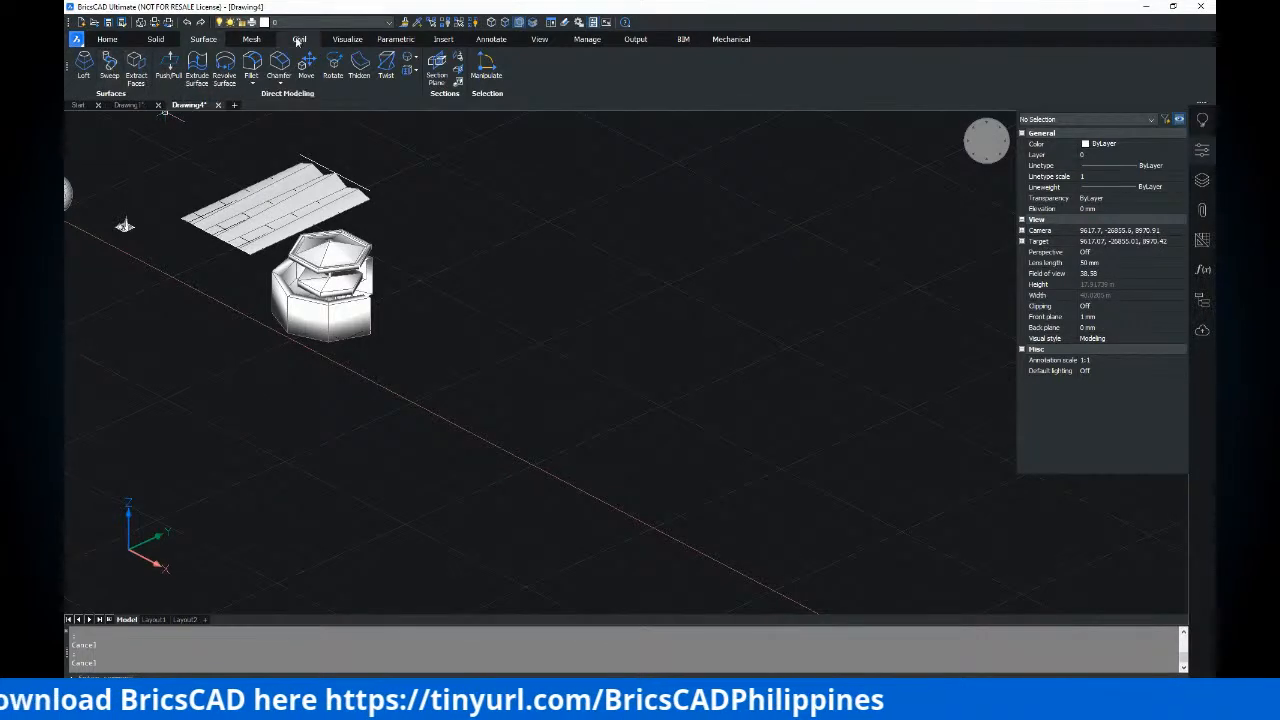
{"action": "left_click", "coordinate": [251, 39]}
{"action": "middle_click_drag", "start_coordinate": [377, 141], "coordinate": [592, 320]}
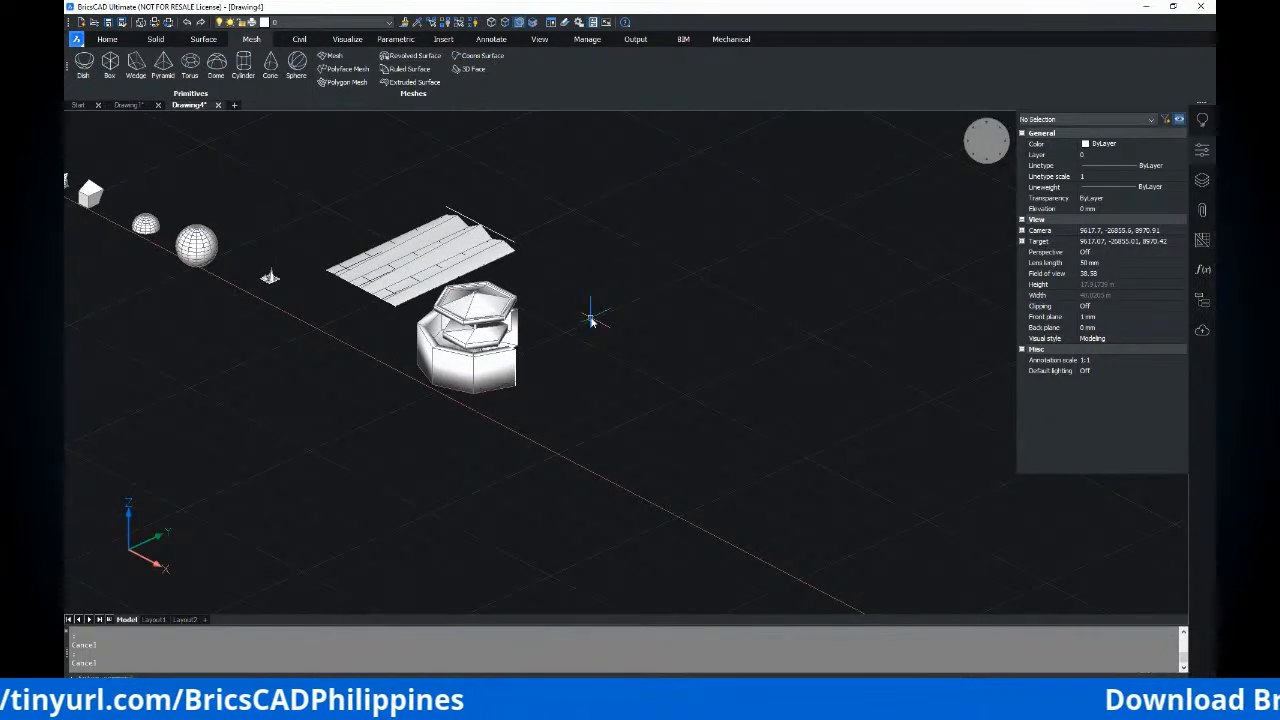
Draw a five-segment 3D polyline beside the umbrella table, going up, along Y, along X, down and along X again
{"action": "type", "text": "3dpoly"}
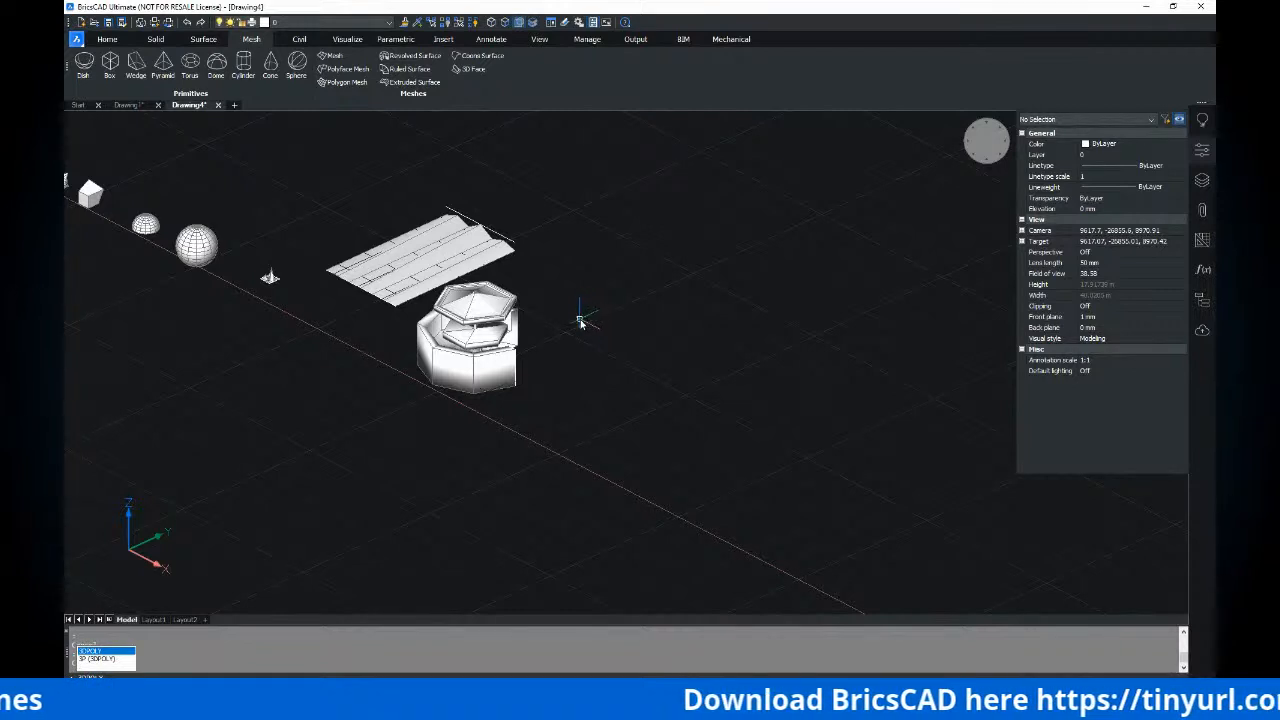
{"action": "left_click", "coordinate": [620, 415]}
{"action": "left_click", "coordinate": [619, 352]}
{"action": "left_click", "coordinate": [737, 300]}
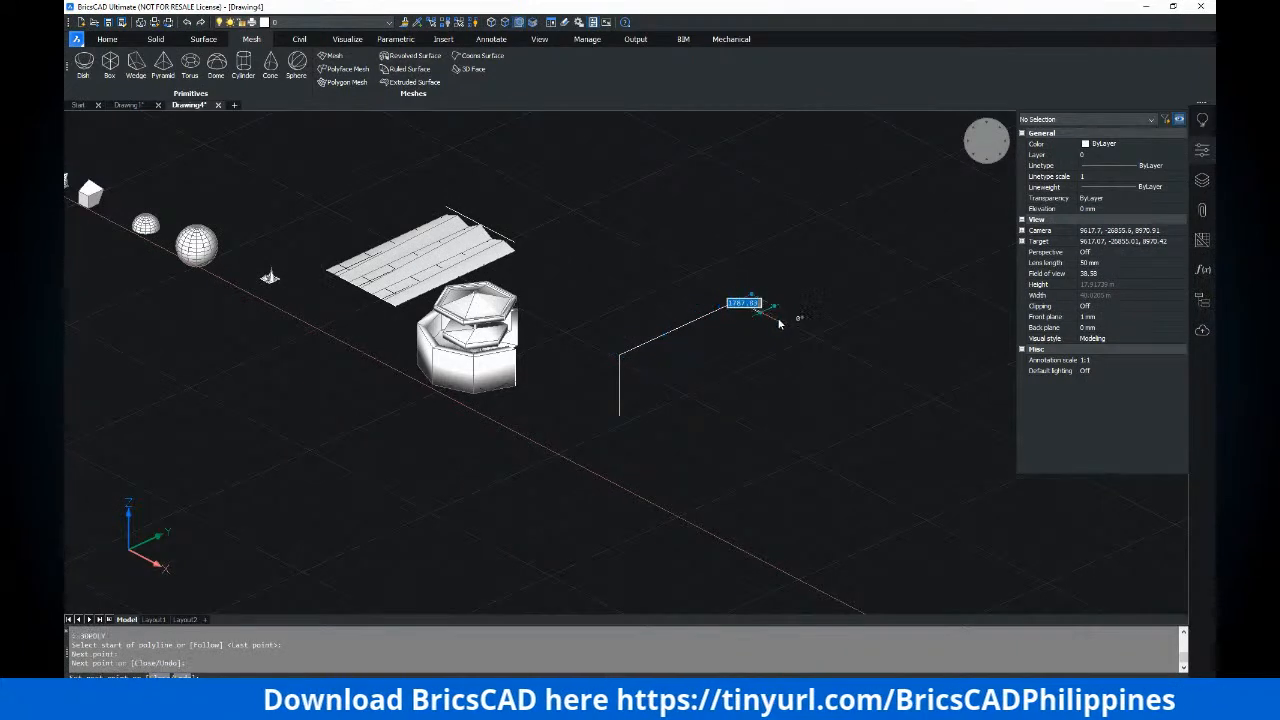
{"action": "left_click", "coordinate": [812, 337]}
{"action": "left_click", "coordinate": [819, 396]}
{"action": "left_click", "coordinate": [859, 418]}
{"action": "key", "text": "Return"}
{"action": "key", "text": "Return"}
{"action": "middle_click_drag", "start_coordinate": [706, 343], "coordinate": [633, 390]}
{"action": "scroll", "coordinate": [652, 380], "scroll_direction": "up", "scroll_amount": 2}
{"action": "key", "text": "Escape"}
{"action": "key", "text": "Escape"}
{"action": "middle_click_drag", "start_coordinate": [418, 155], "coordinate": [423, 165]}
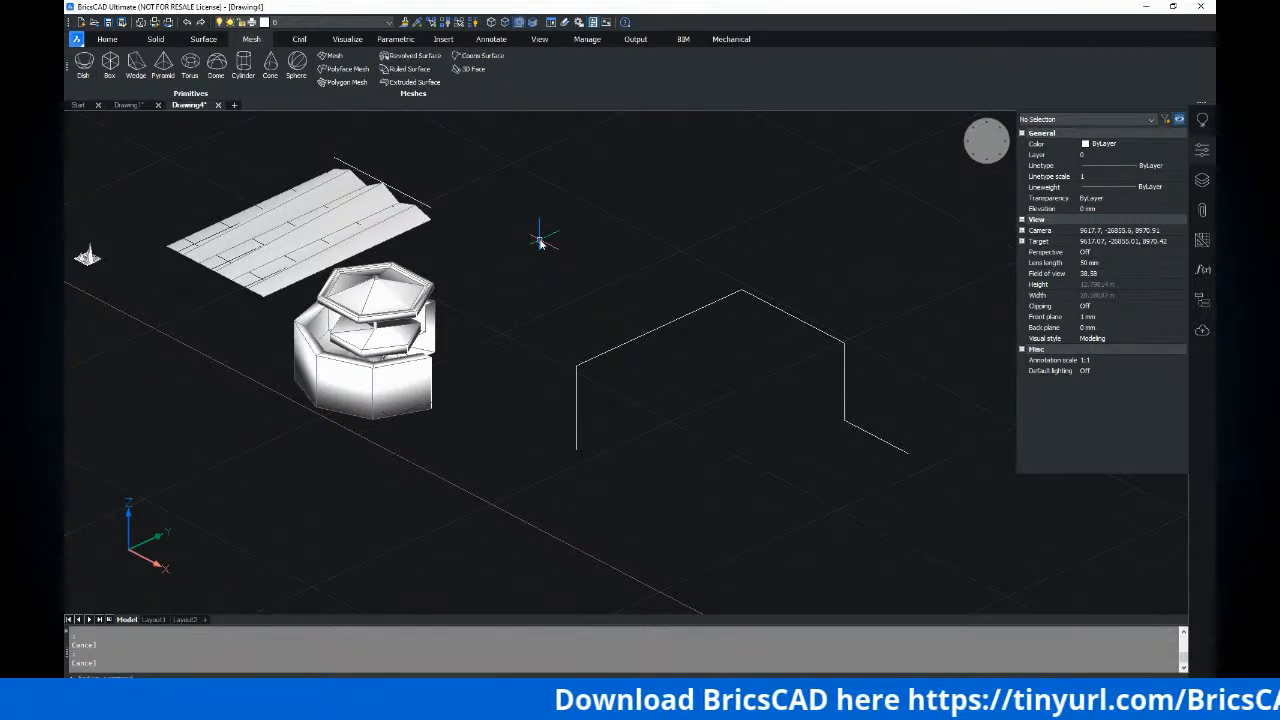
Delete the 3D polyline beside the umbrella table
{"action": "middle_click_drag", "start_coordinate": [533, 240], "coordinate": [458, 220]}
{"action": "left_click", "coordinate": [756, 304]}
{"action": "key", "text": "Delete"}
{"action": "middle_click_drag", "start_coordinate": [629, 323], "coordinate": [606, 331], "text": "shift"}
{"action": "middle_click_drag", "start_coordinate": [529, 333], "coordinate": [532, 252]}
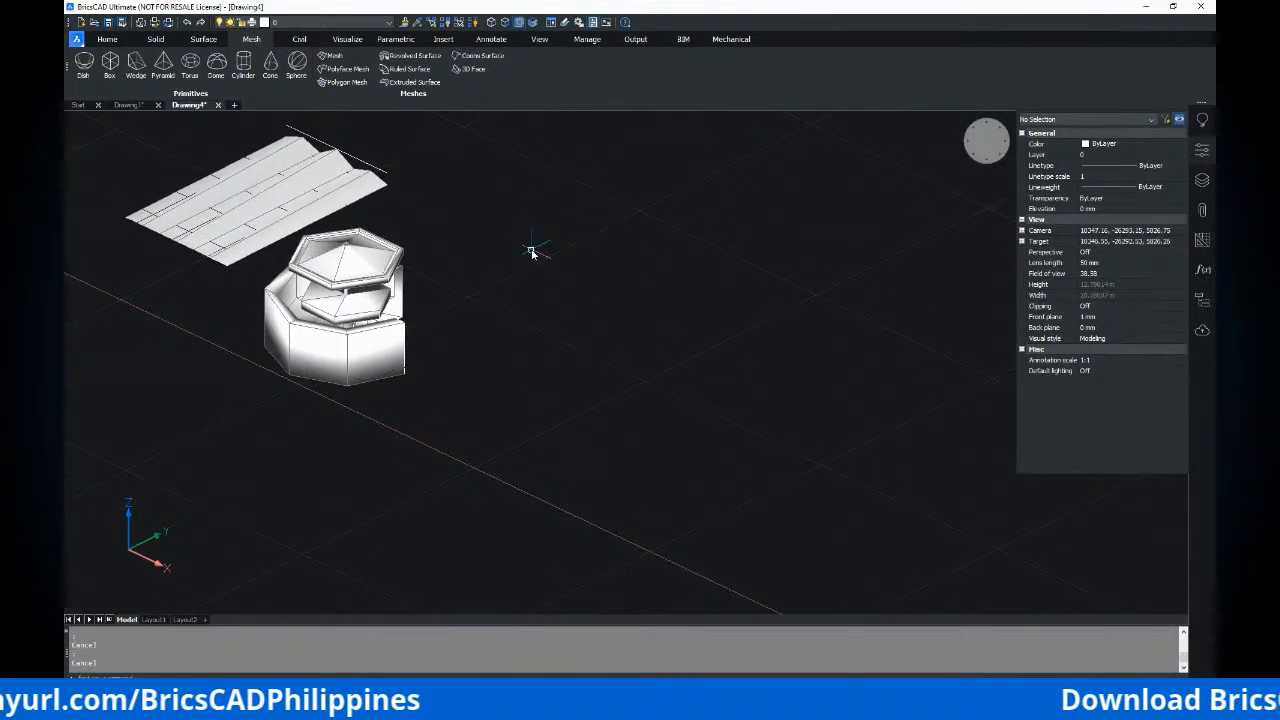
Draw a straight line along the Y direction in the empty area beside the umbrella table
{"action": "left_click", "coordinate": [546, 391]}
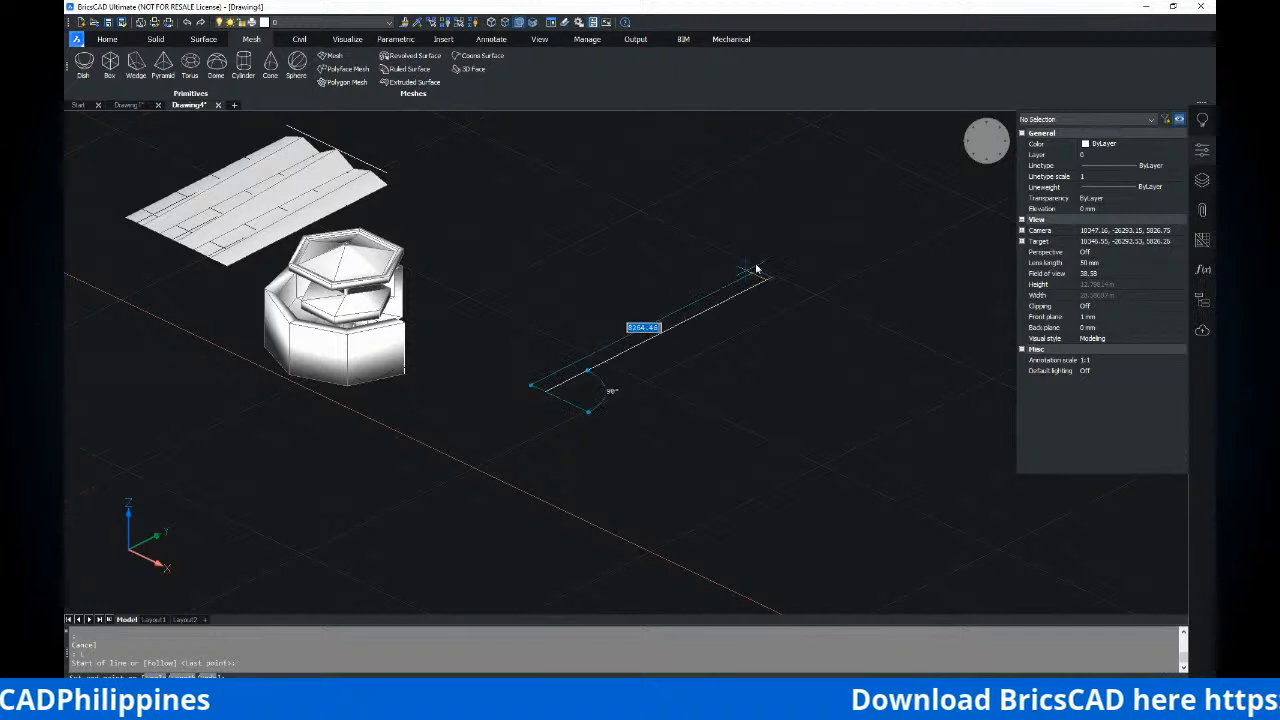
{"action": "left_click", "coordinate": [766, 264]}
{"action": "key", "text": "Return"}
{"action": "key", "text": "Return"}
{"action": "key", "text": "Escape"}
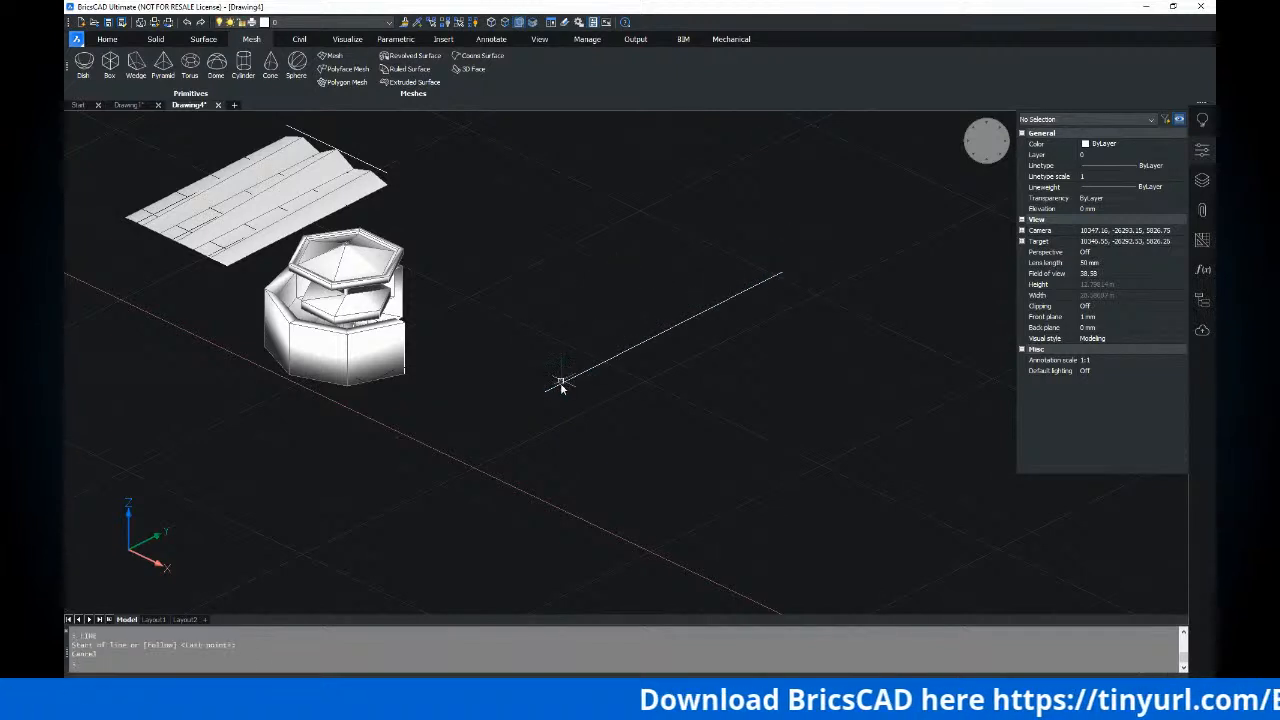
{"action": "scroll", "coordinate": [560, 383], "scroll_direction": "up", "scroll_amount": 4}
{"action": "scroll", "coordinate": [563, 348], "scroll_direction": "down", "scroll_amount": 2}
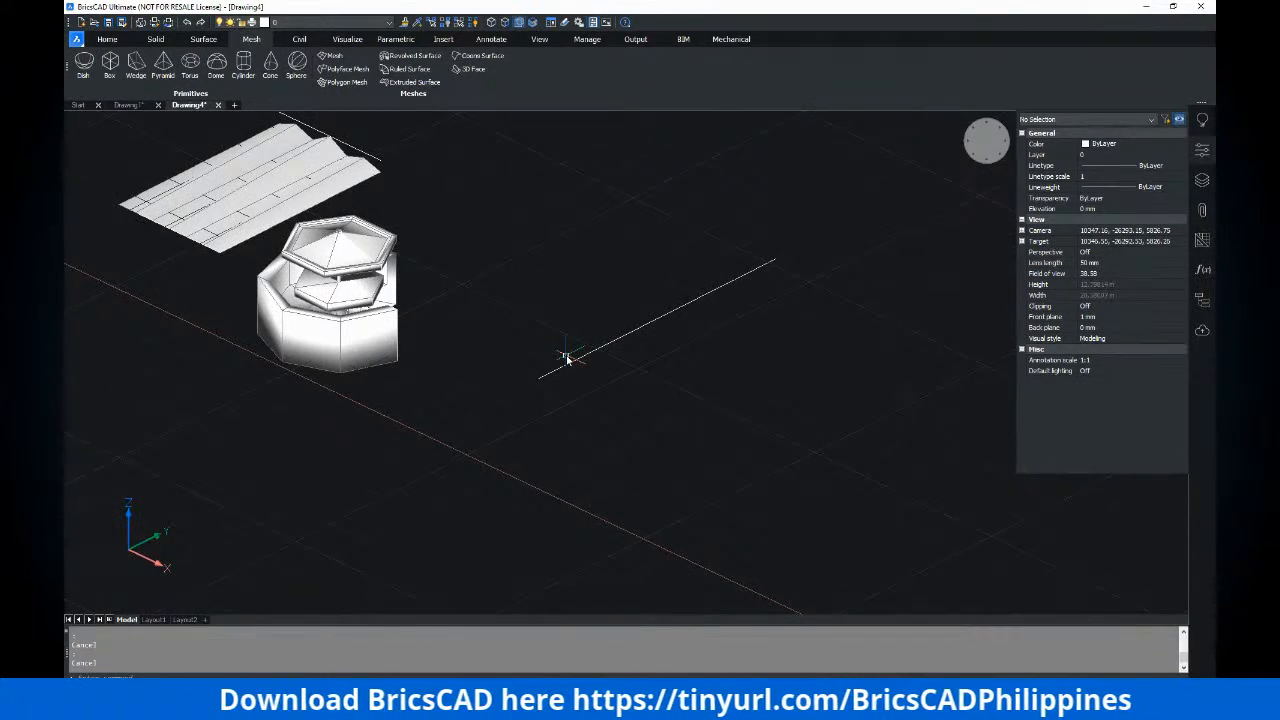
Switch to the front view, showing the space beside the umbrella table where the line runs end-on
{"action": "type", "text": "-v"}
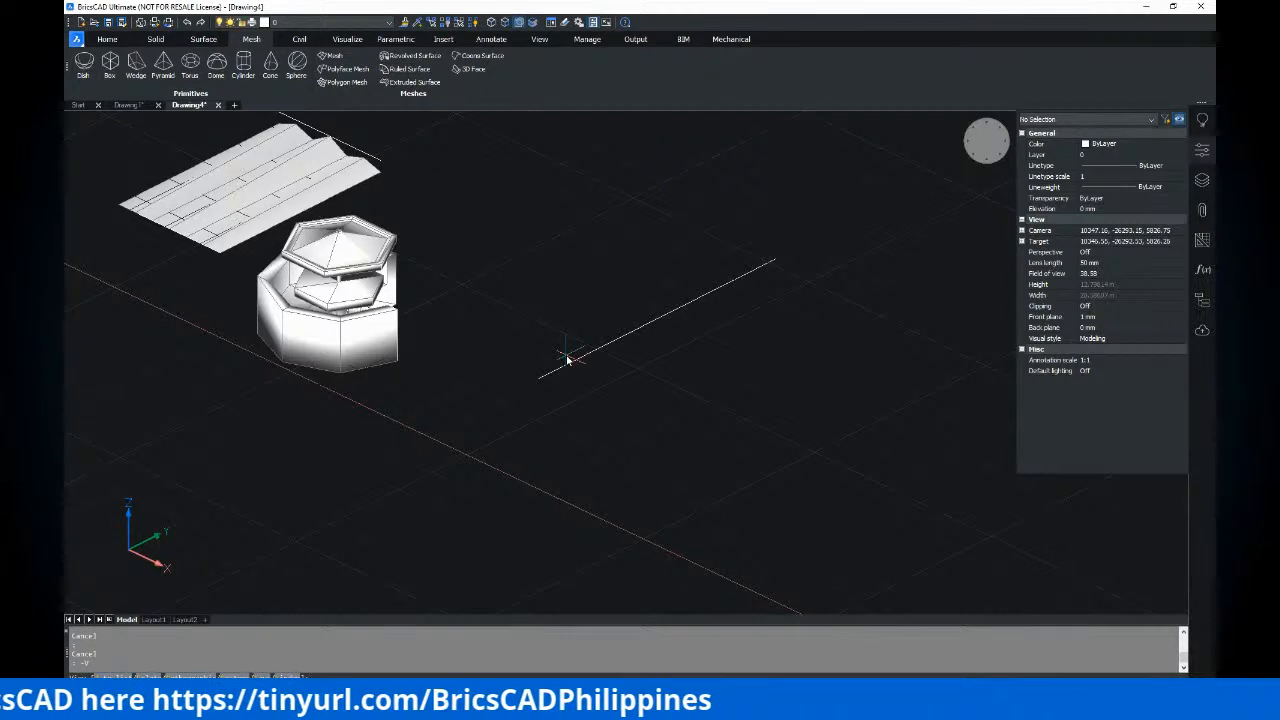
{"action": "key", "text": "Return"}
{"action": "type", "text": "f"}
{"action": "key", "text": "Return"}
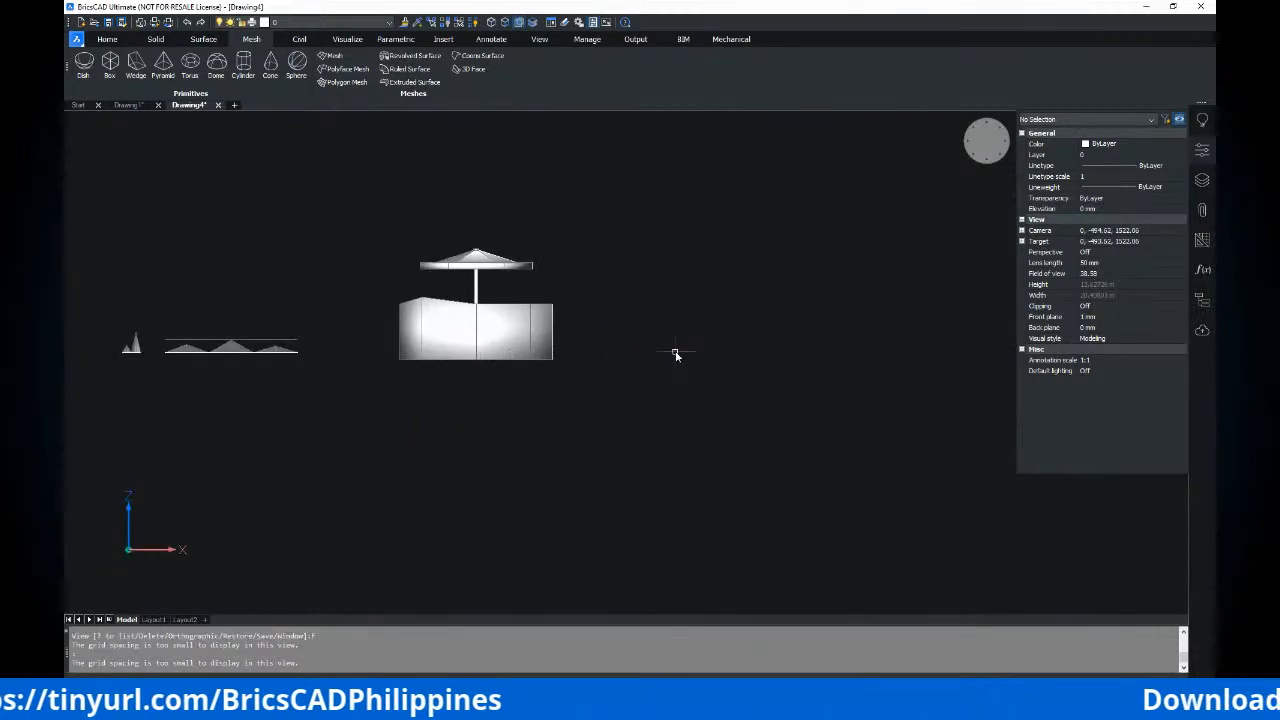
{"action": "middle_click_drag", "start_coordinate": [675, 352], "coordinate": [587, 353]}
{"action": "left_click_drag", "start_coordinate": [548, 285], "coordinate": [826, 502]}
{"action": "scroll", "coordinate": [572, 347], "scroll_direction": "up", "scroll_amount": 1}
{"action": "key", "text": "Escape"}
{"action": "key", "text": "Escape"}
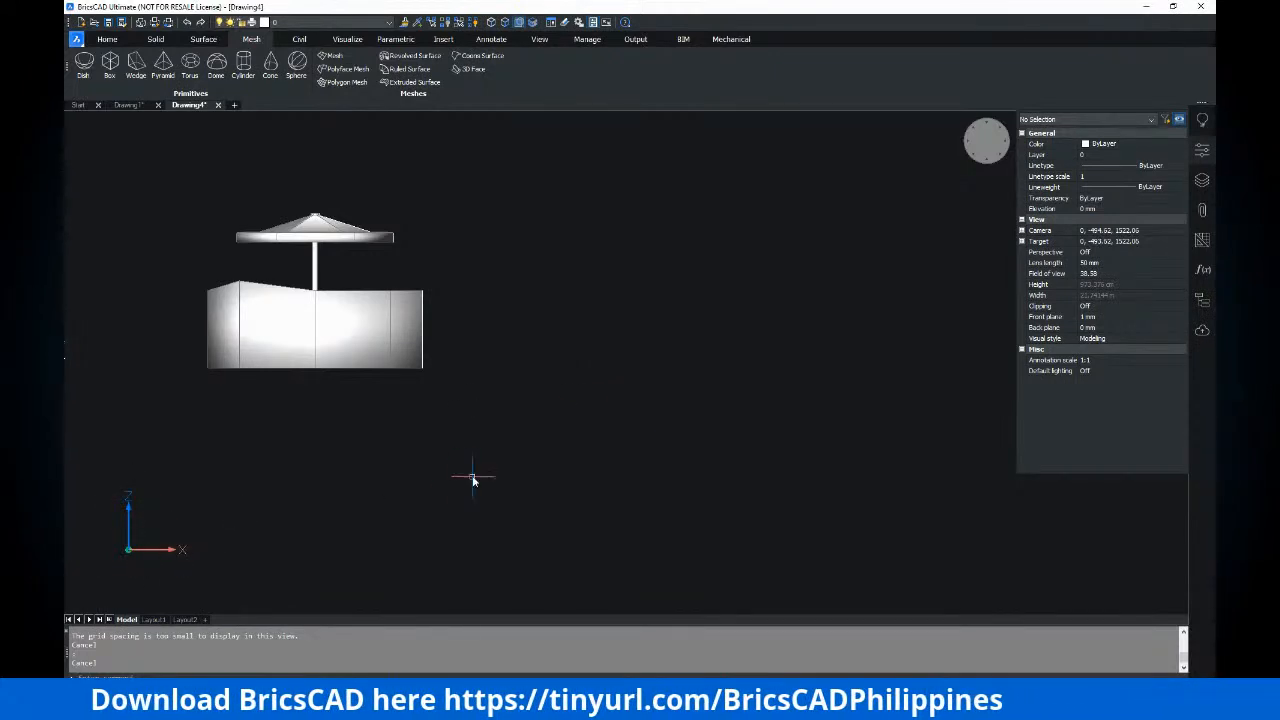
{"action": "type", "text": "c"}
{"action": "key", "text": "Return"}
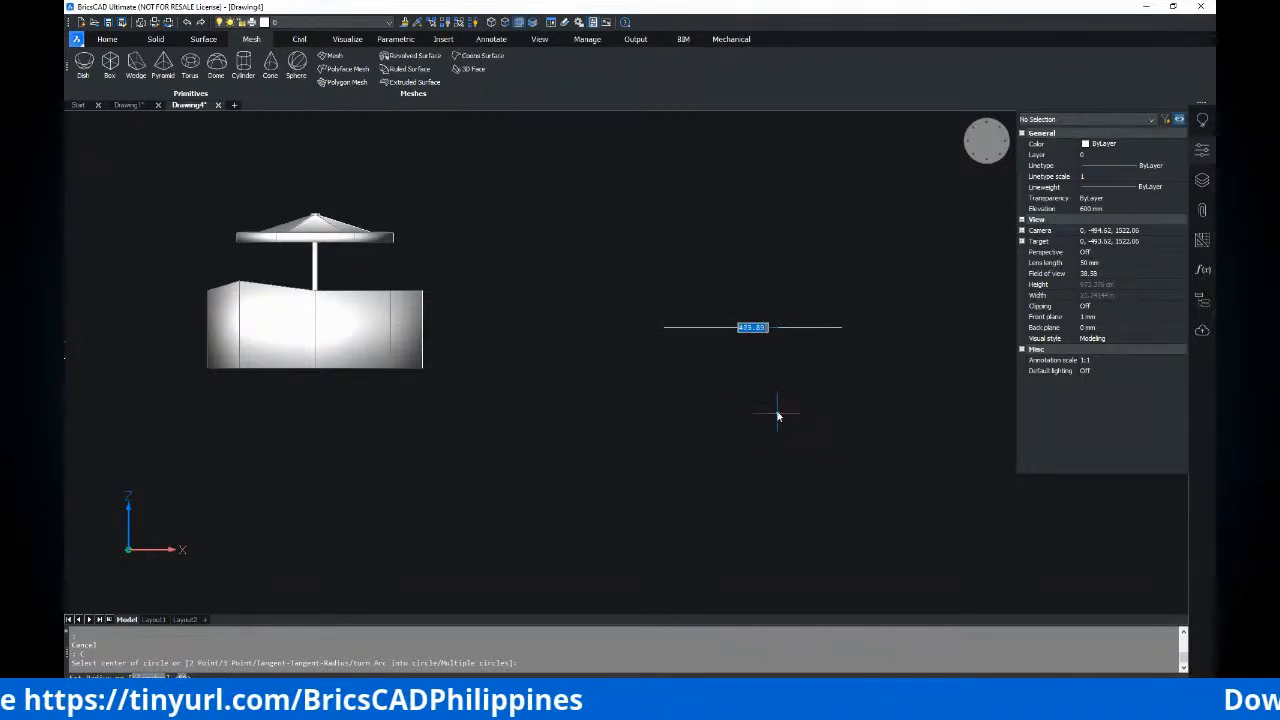
{"action": "key", "text": "Escape"}
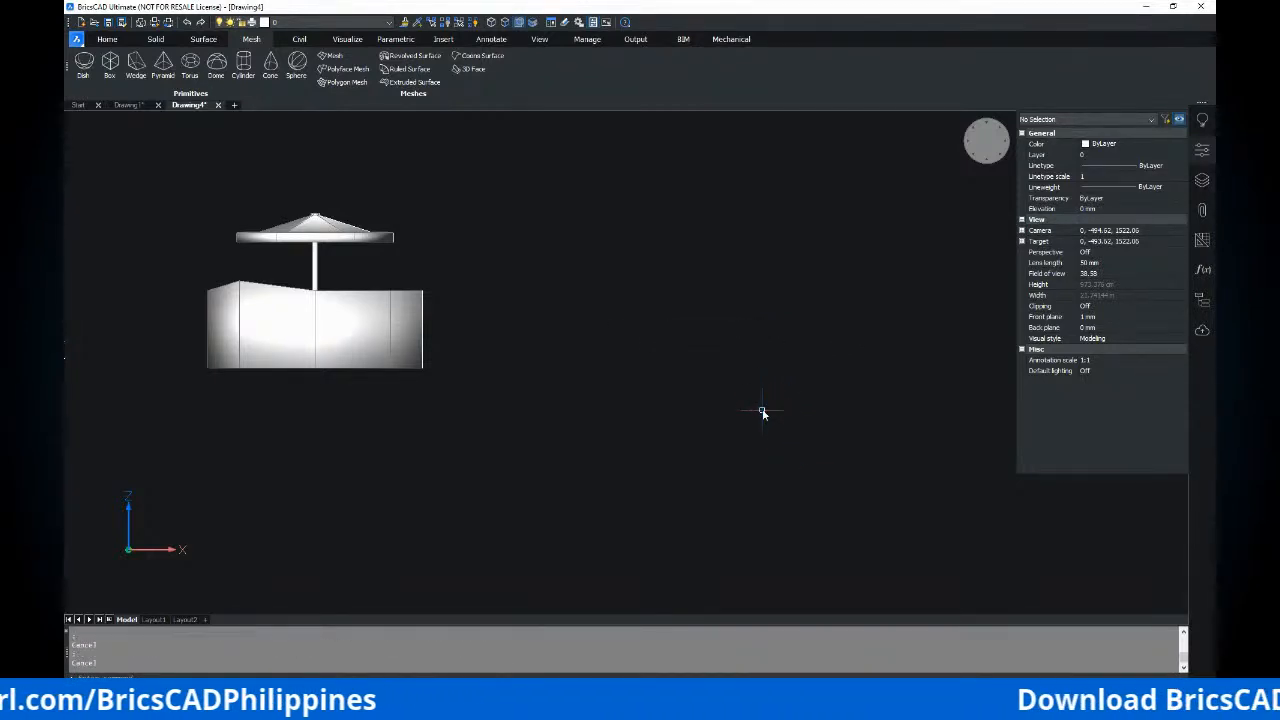
Align the UCS with the current front view
{"action": "type", "text": "ucs"}
{"action": "key", "text": "Return"}
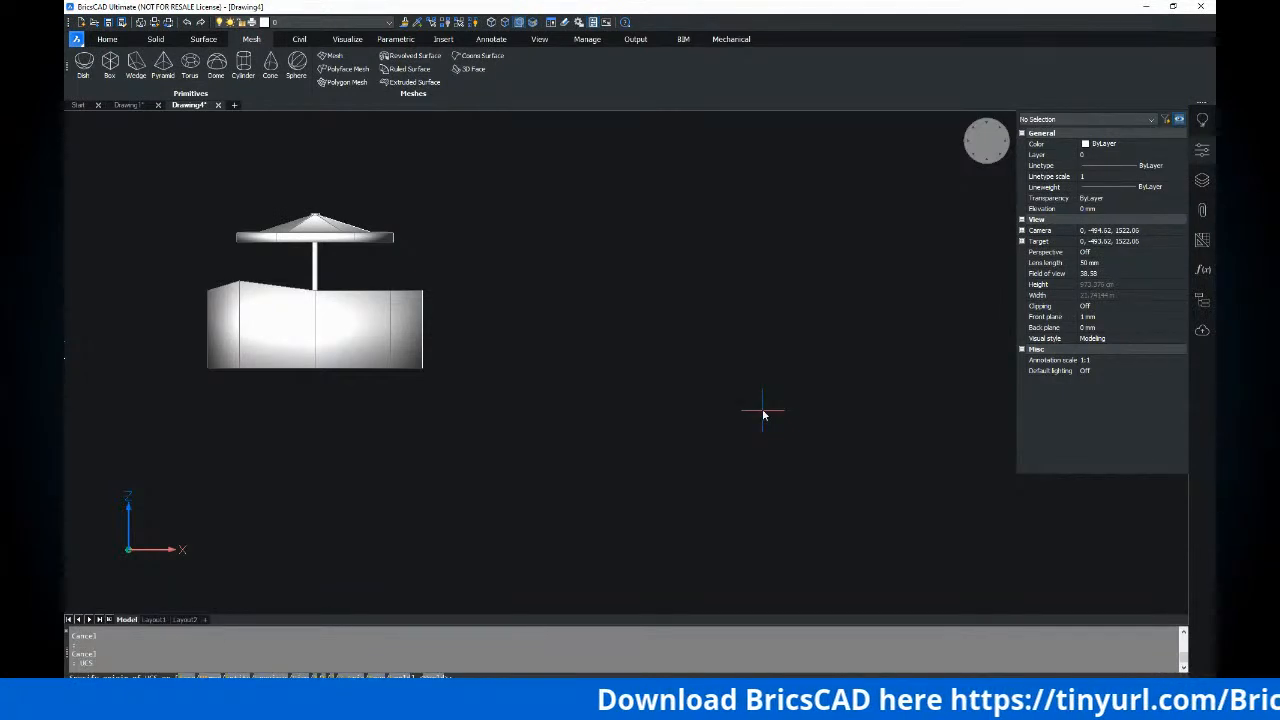
{"action": "type", "text": "v"}
{"action": "key", "text": "Return"}
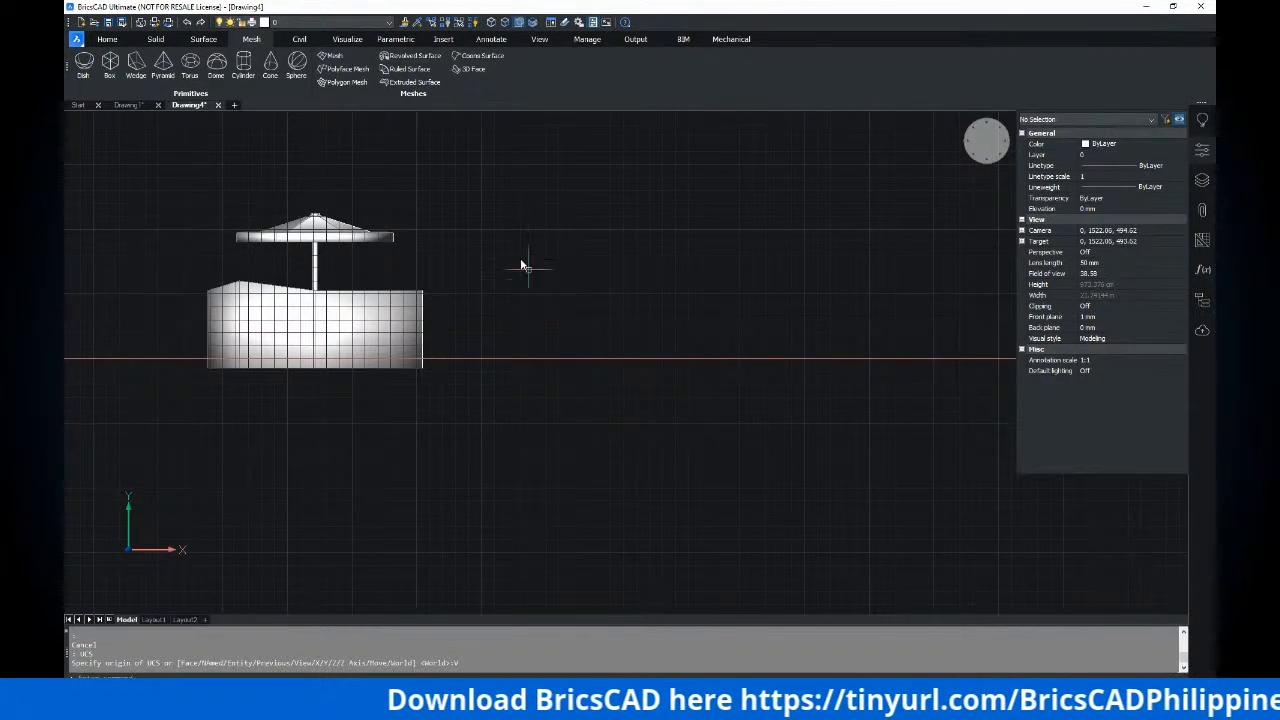
{"action": "key", "text": "Escape"}
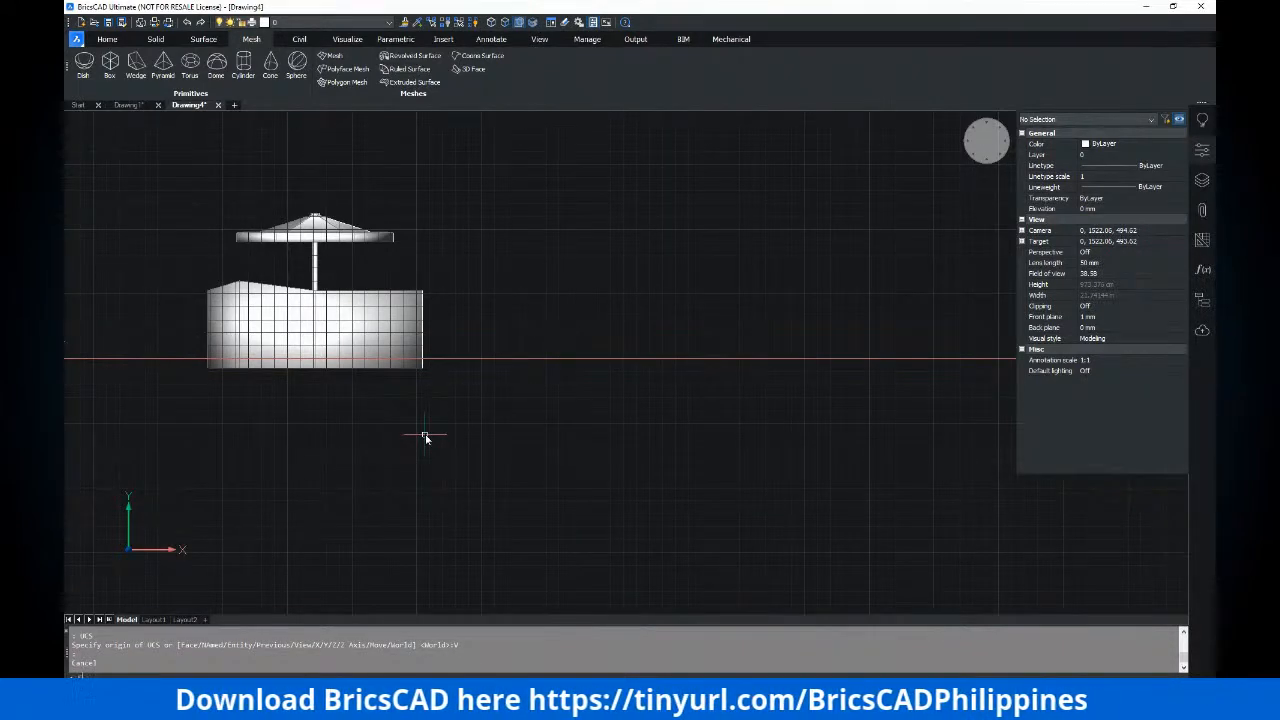
Draw a circle centred on the line's near endpoint, in the plane of the front view
{"action": "type", "text": "c"}
{"action": "key", "text": "Return"}
{"action": "key", "text": "Escape"}
{"action": "left_click", "coordinate": [590, 286]}
{"action": "left_click", "coordinate": [738, 437]}
{"action": "key", "text": "Escape"}
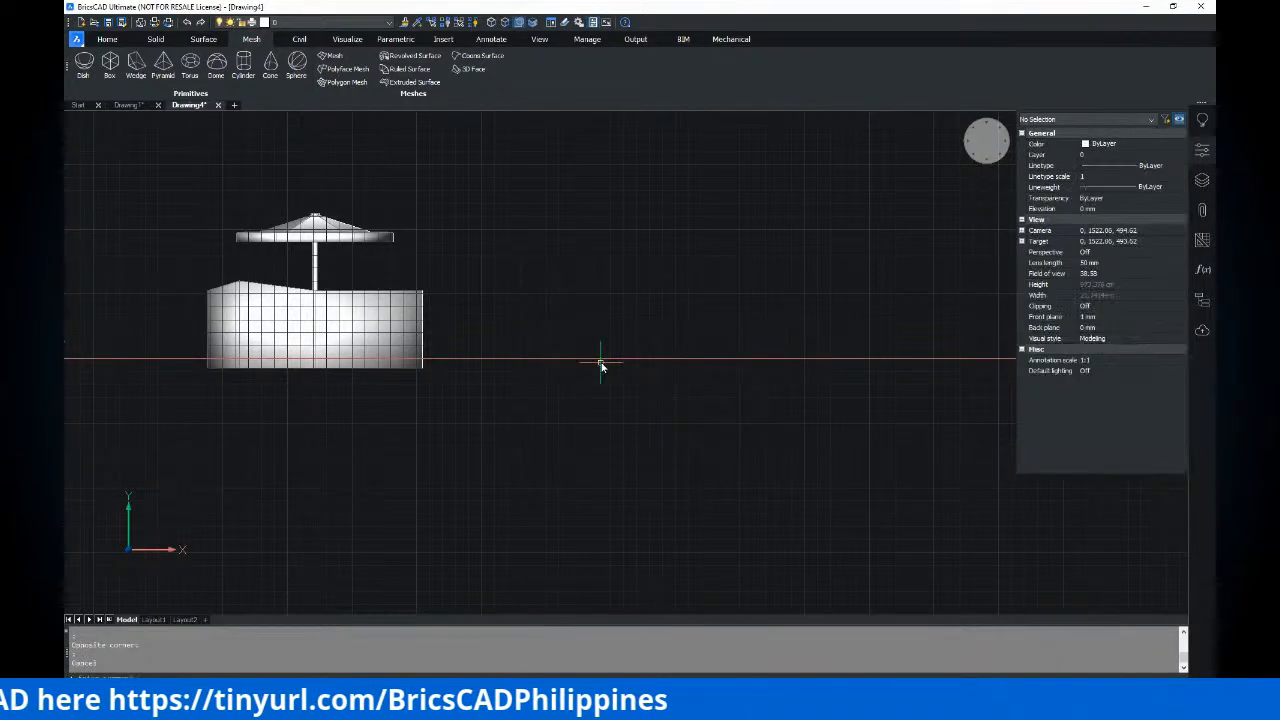
{"action": "left_click", "coordinate": [601, 360]}
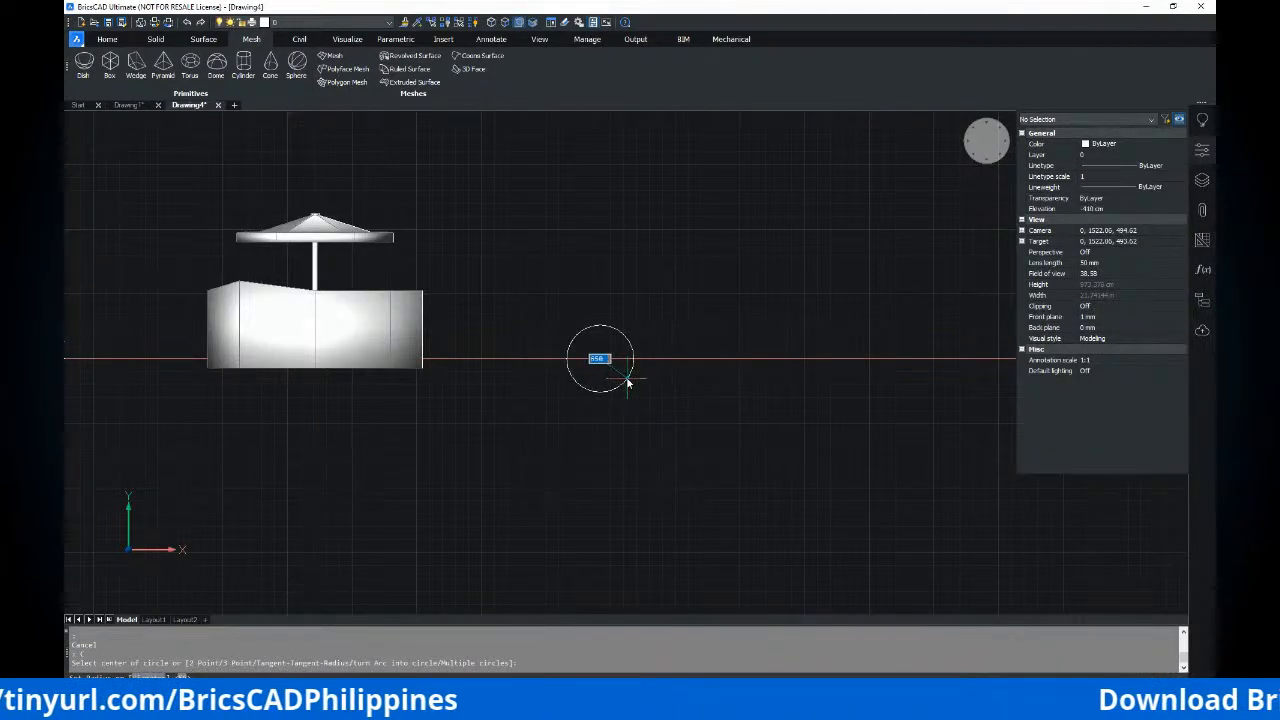
{"action": "key", "text": "Return"}
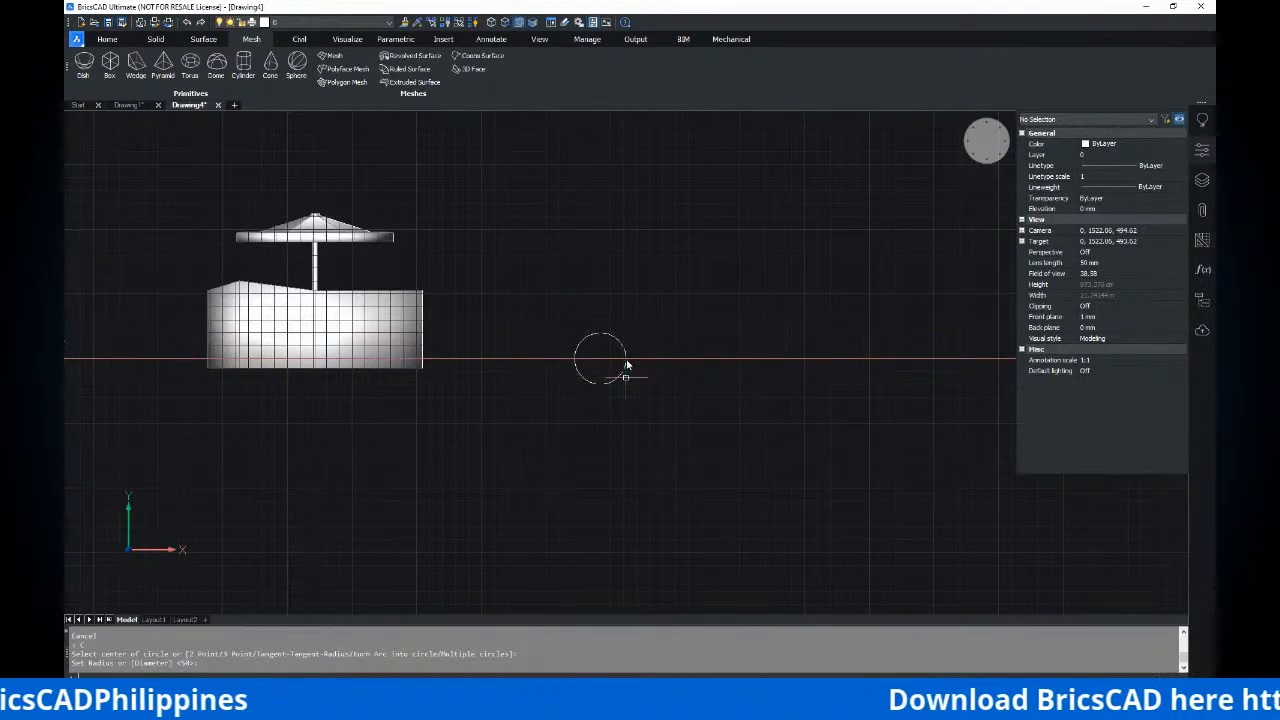
Return to a 3D view of the circle and line and reset the UCS to World
{"action": "scroll", "coordinate": [627, 372], "scroll_direction": "down", "scroll_amount": 3}
{"action": "middle_click_drag", "start_coordinate": [654, 327], "coordinate": [629, 376], "text": "shift"}
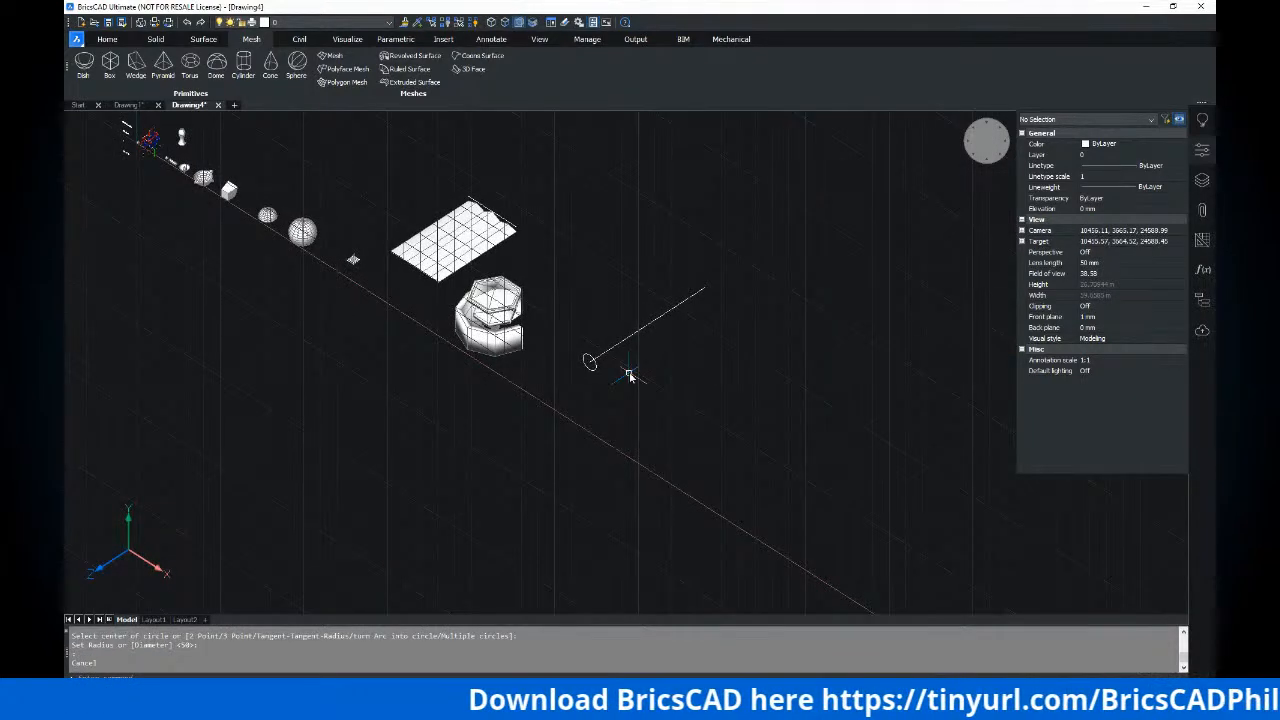
{"action": "type", "text": "ucs"}
{"action": "key", "text": "Return"}
{"action": "key", "text": "Return"}
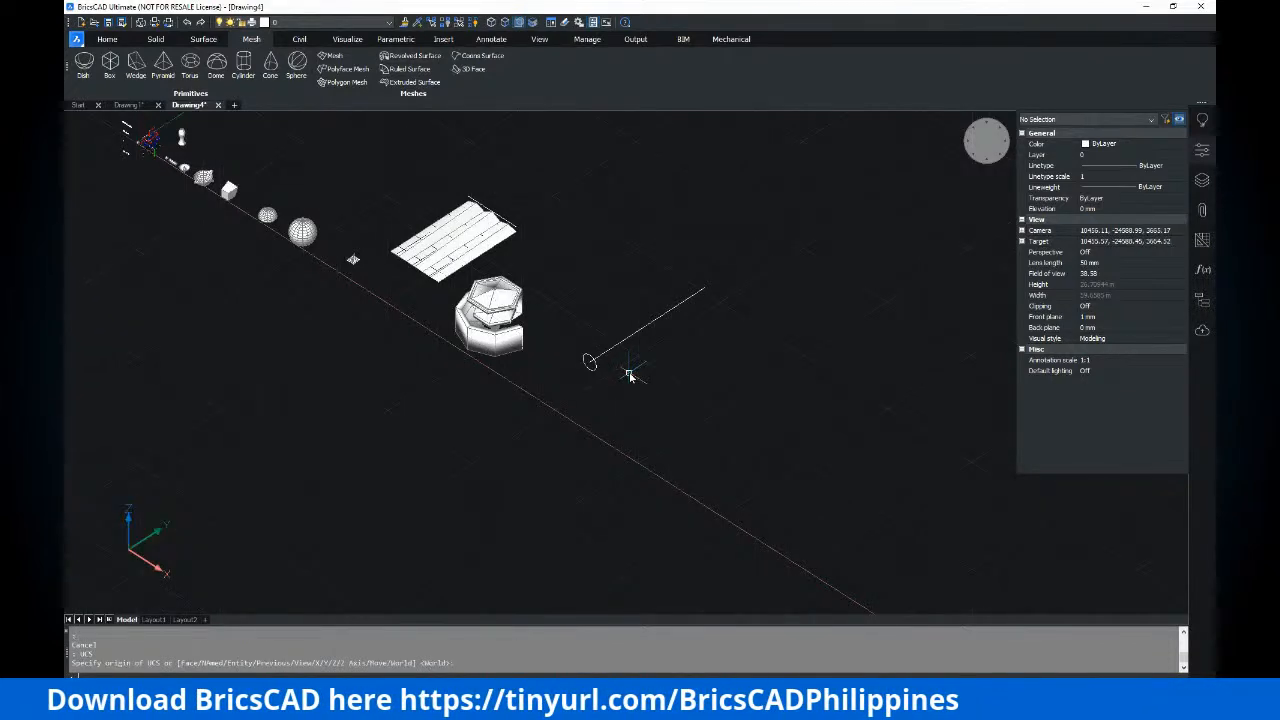
Create an extruded surface mesh from the circle, using the straight line as the extrusion path
{"action": "left_click", "coordinate": [397, 89]}
{"action": "scroll", "coordinate": [588, 360], "scroll_direction": "up", "scroll_amount": 3}
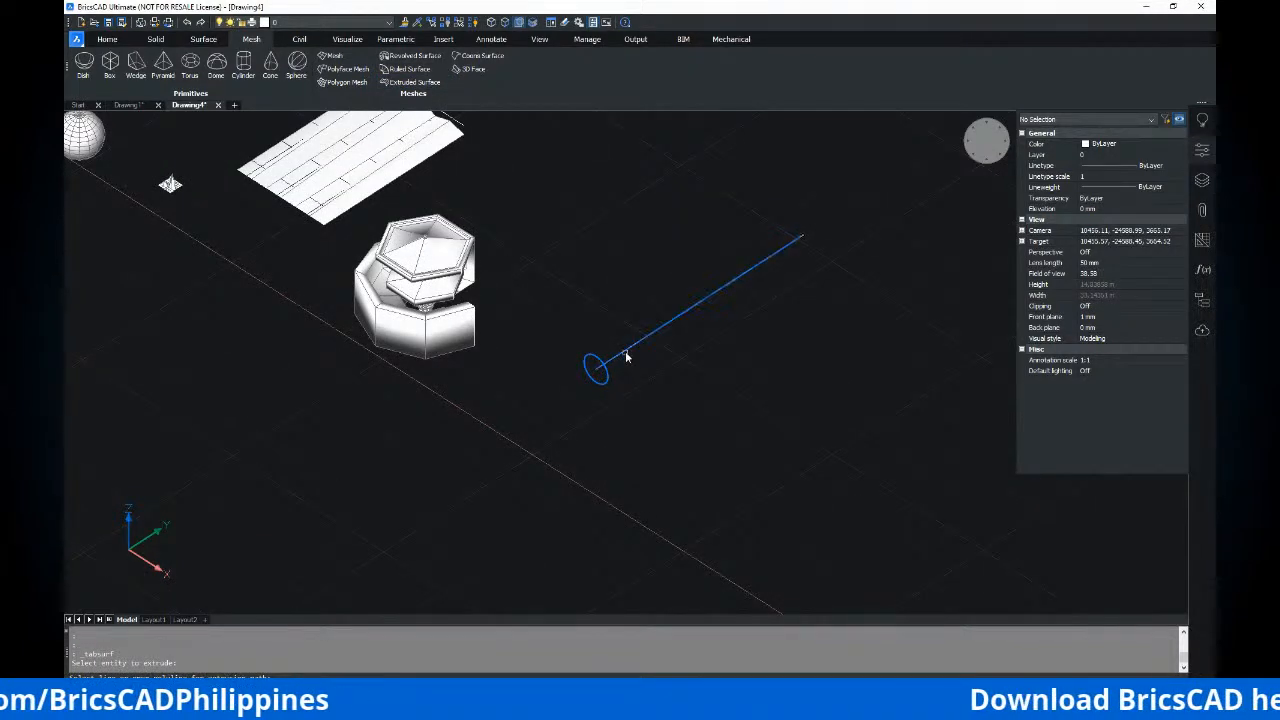
{"action": "left_click", "coordinate": [626, 355]}
{"action": "mouse_move", "coordinate": [684, 398]}
{"action": "middle_mouse_down", "text": "shift"}
{"action": "mouse_move", "coordinate": [799, 340]}
{"action": "mouse_move", "coordinate": [703, 399]}
{"action": "middle_mouse_up", "text": "shift"}
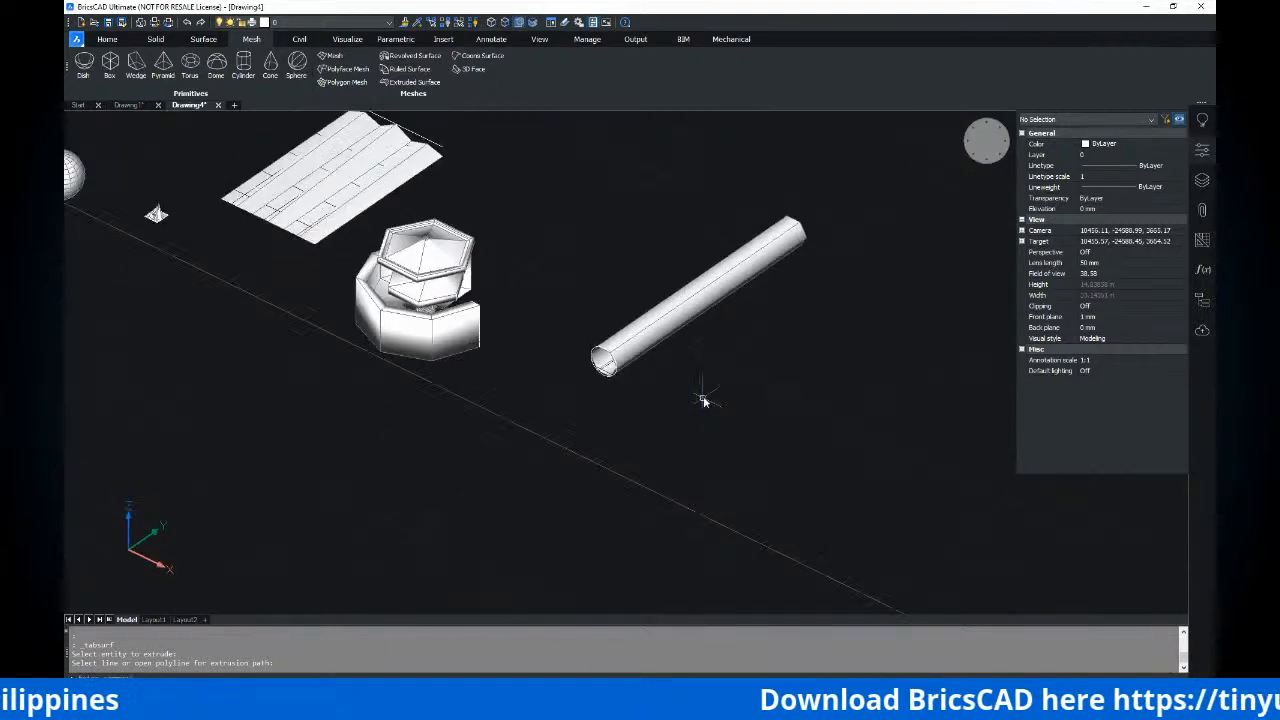
Examine the open near end of the tube mesh and how its facets follow the circle
{"action": "scroll", "coordinate": [610, 365], "scroll_direction": "up", "scroll_amount": 5}
{"action": "key", "text": "Return"}
{"action": "left_click", "coordinate": [627, 358]}
{"action": "middle_click_drag", "start_coordinate": [634, 397], "coordinate": [584, 383], "text": "shift"}
{"action": "scroll", "coordinate": [592, 402], "scroll_direction": "down", "scroll_amount": 5}
{"action": "key", "text": "Escape"}
{"action": "scroll", "coordinate": [582, 408], "scroll_direction": "up", "scroll_amount": 4}
{"action": "left_click", "coordinate": [580, 420]}
{"action": "key", "text": "Escape"}
{"action": "scroll", "coordinate": [578, 372], "scroll_direction": "up", "scroll_amount": 1}
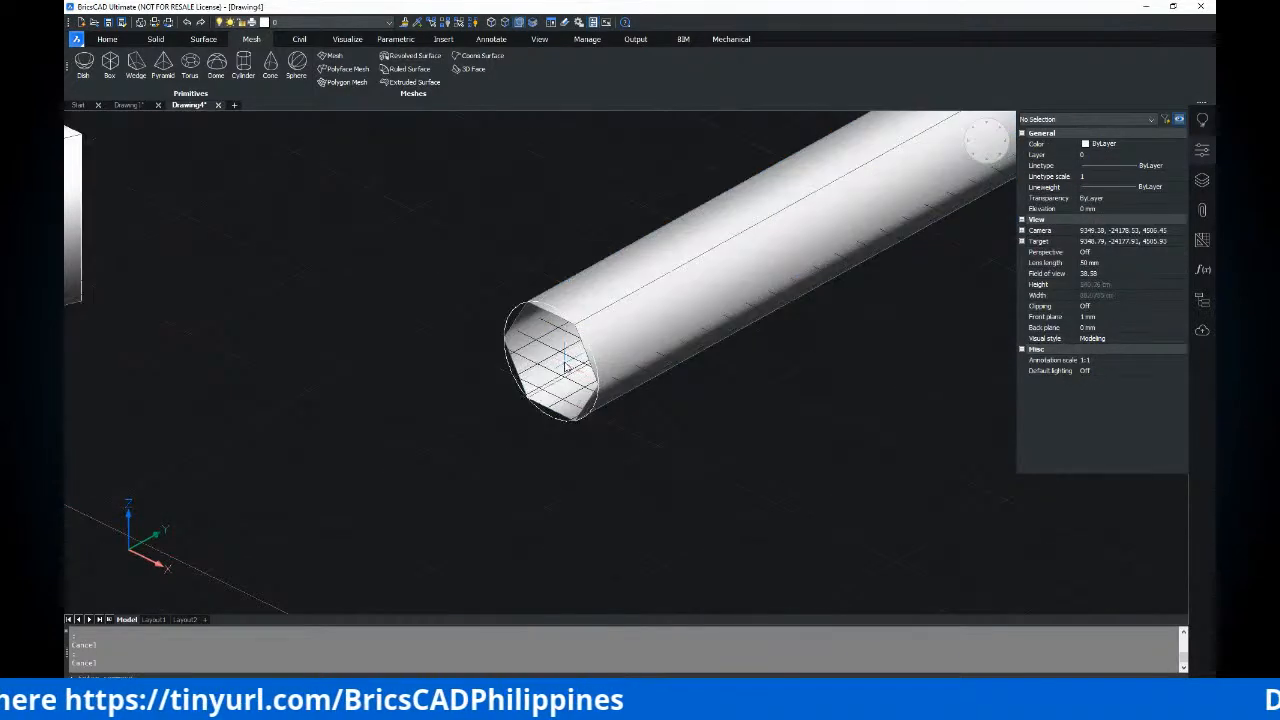
{"action": "scroll", "coordinate": [562, 356], "scroll_direction": "down", "scroll_amount": 5}
{"action": "scroll", "coordinate": [560, 355], "scroll_direction": "up", "scroll_amount": 3}
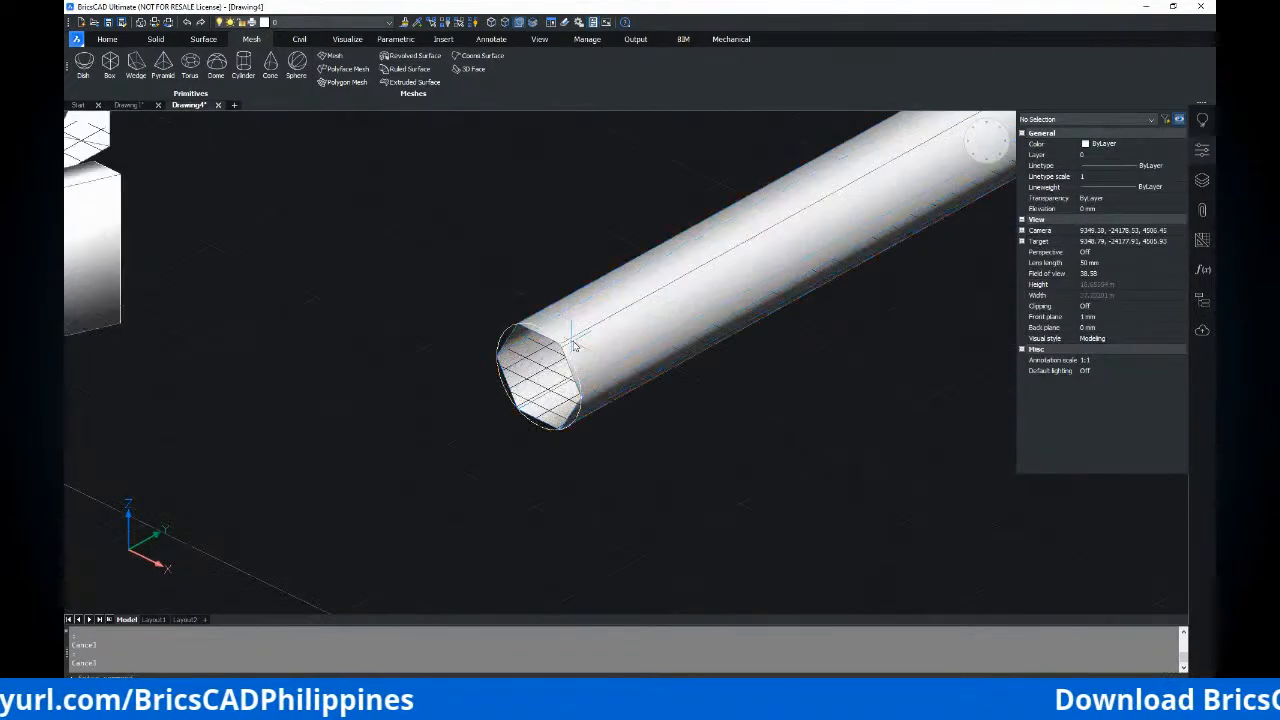
Stretch the two upper far-end vertices of the tube mesh outward, one upward and one sideways
{"action": "left_click", "coordinate": [560, 350]}
{"action": "scroll", "coordinate": [620, 340], "scroll_direction": "down", "scroll_amount": 4}
{"action": "scroll", "coordinate": [700, 318], "scroll_direction": "up", "scroll_amount": 2}
{"action": "scroll", "coordinate": [646, 346], "scroll_direction": "up", "scroll_amount": 2}
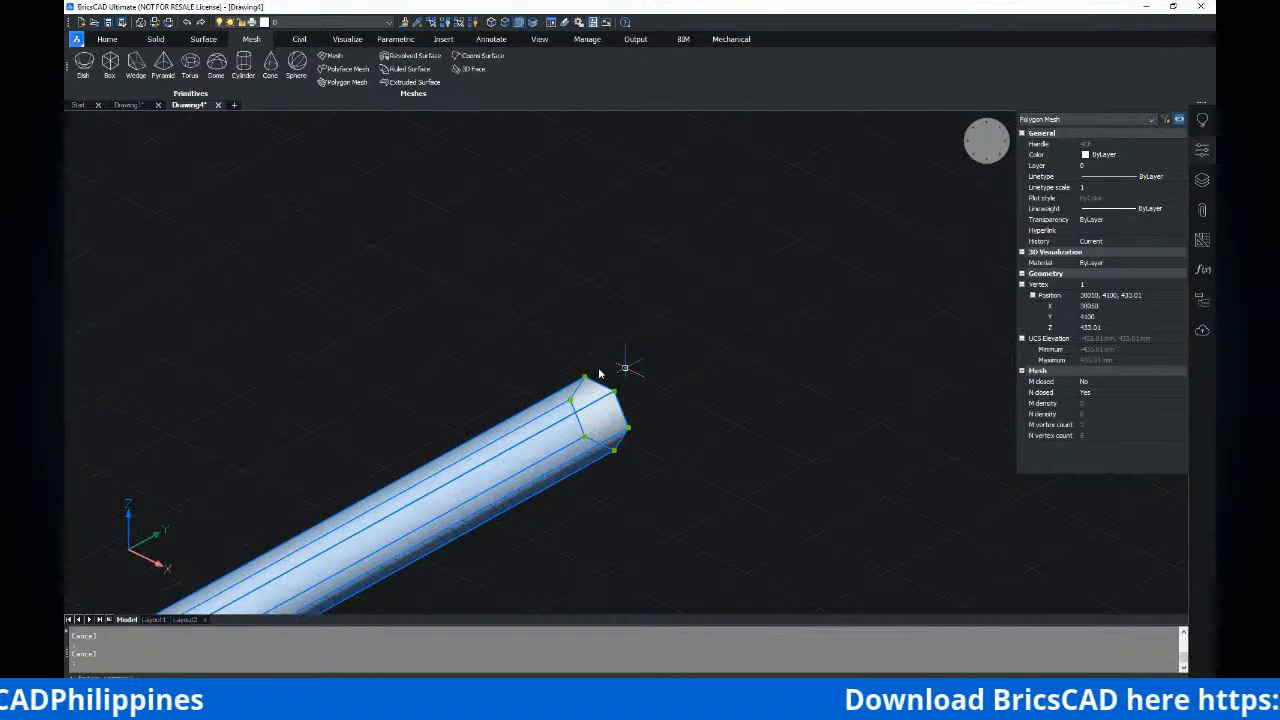
{"action": "left_click", "coordinate": [589, 378]}
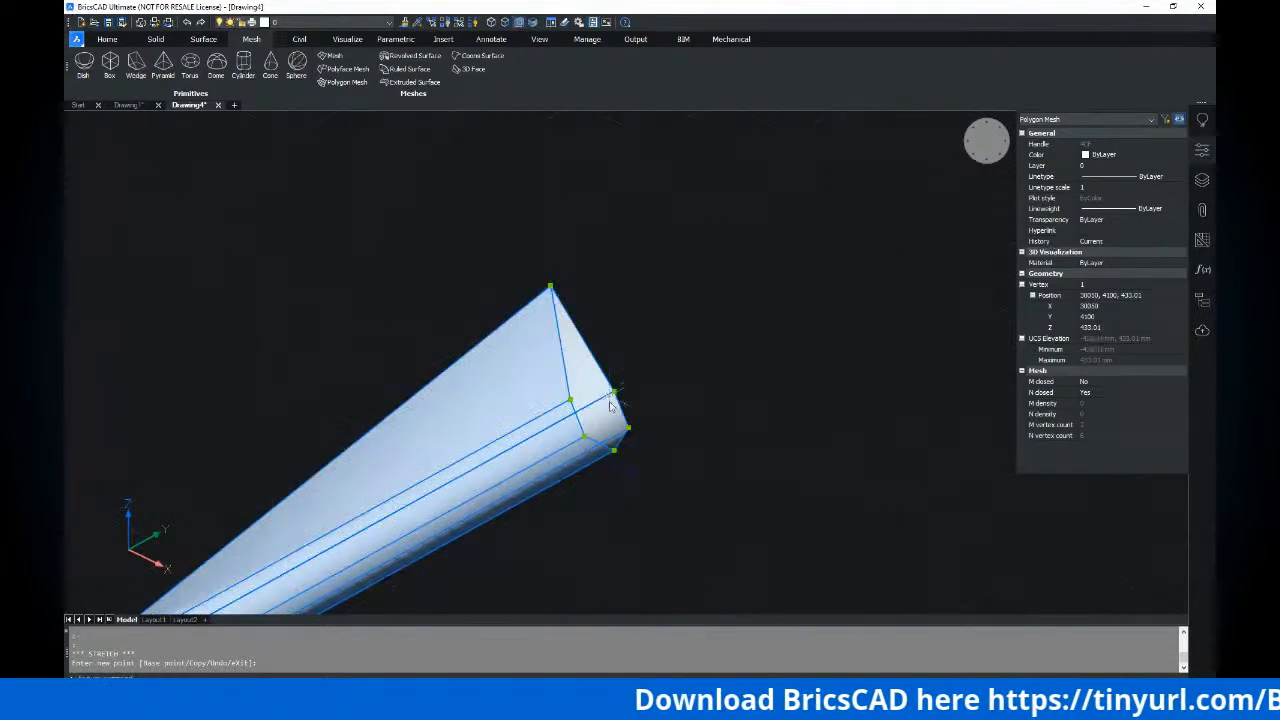
{"action": "left_click", "coordinate": [663, 364]}
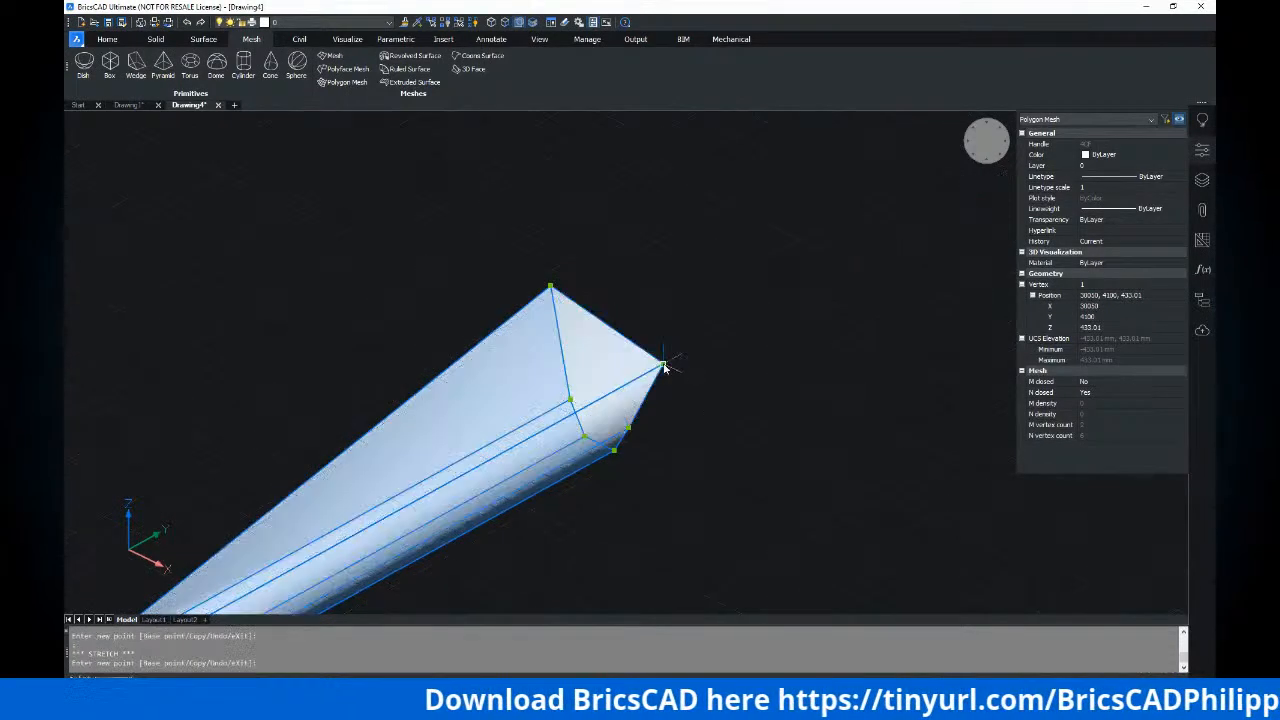
Stretch the remaining far-end vertices of the tube mesh outward so the tube flares, and deselect it
{"action": "left_click", "coordinate": [569, 401]}
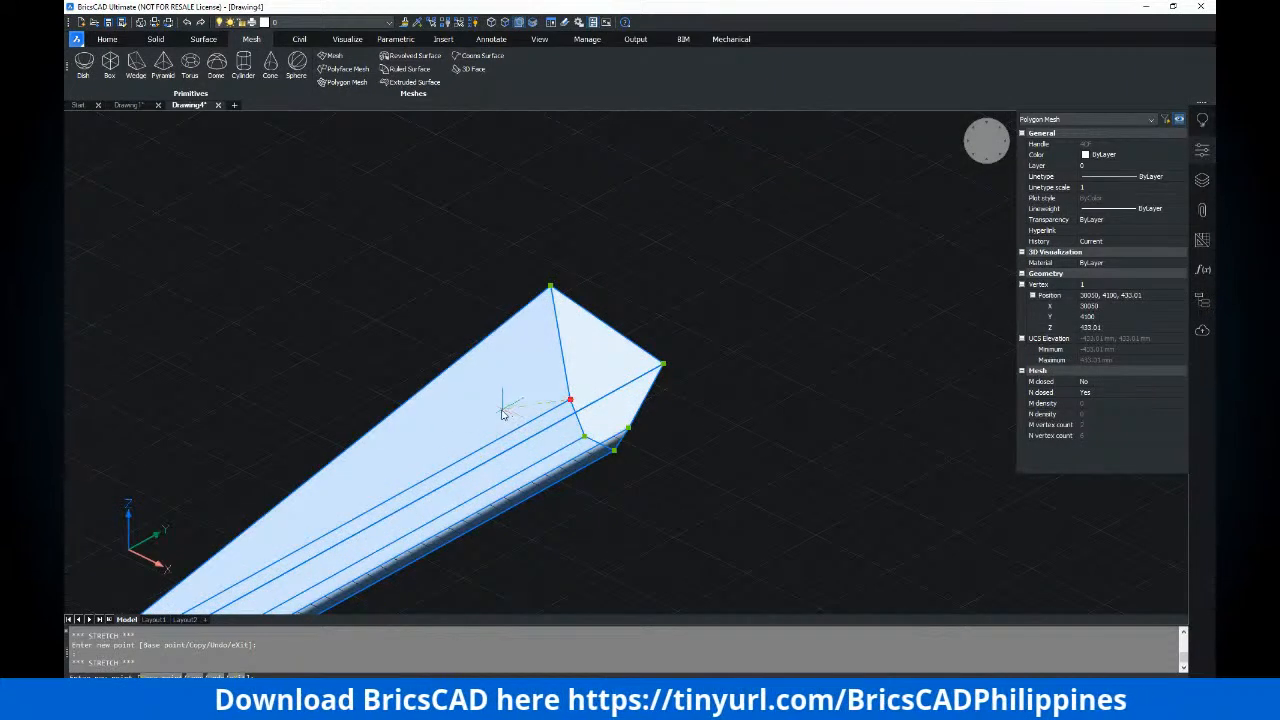
{"action": "left_click", "coordinate": [413, 354]}
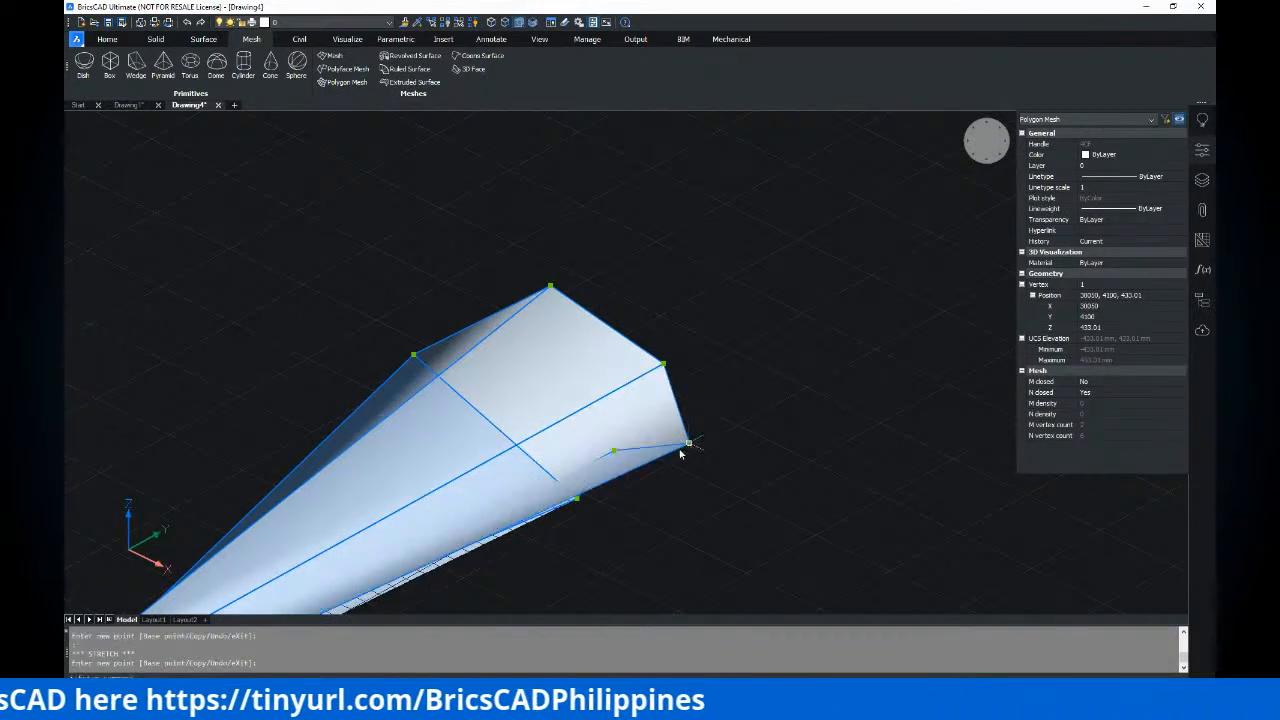
{"action": "left_click", "coordinate": [614, 452]}
{"action": "key", "text": "Escape"}
{"action": "scroll", "coordinate": [643, 411], "scroll_direction": "down", "scroll_amount": 3}
{"action": "middle_click_drag", "start_coordinate": [643, 414], "coordinate": [595, 362], "text": "shift"}
{"action": "middle_click_drag", "start_coordinate": [557, 317], "coordinate": [506, 237], "text": "shift"}
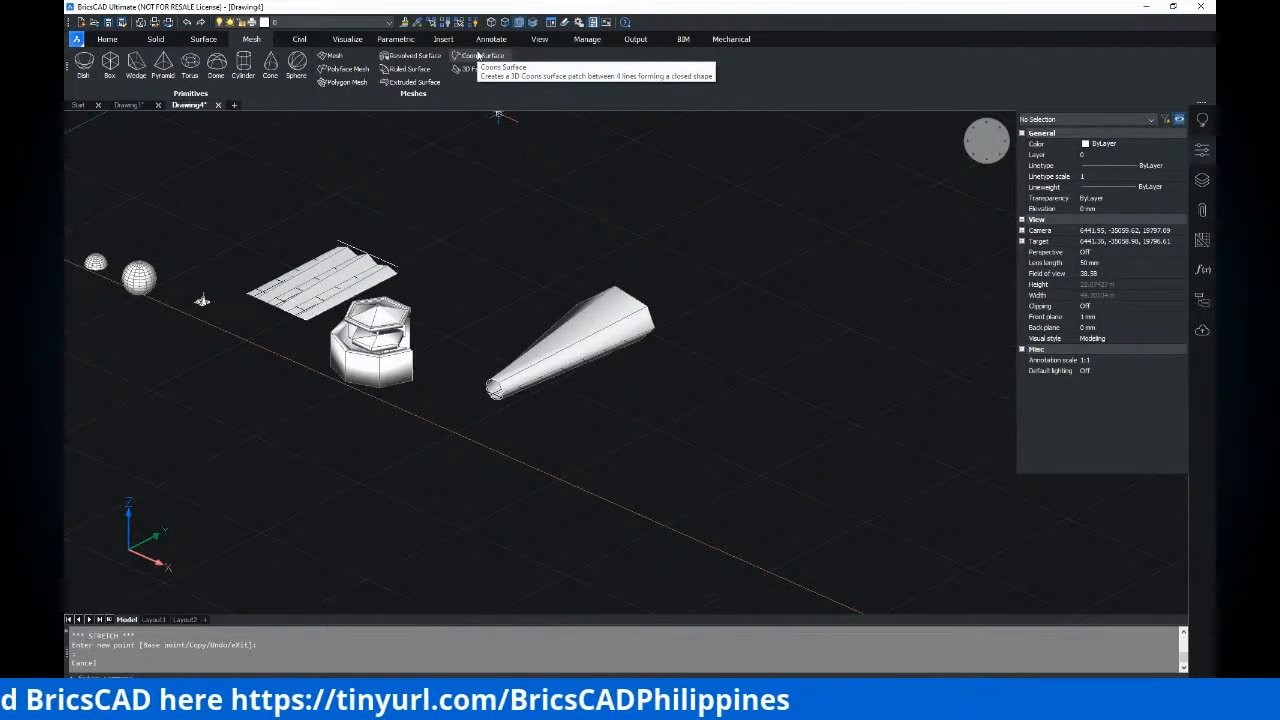
Draw a 500 by 500 mm rectangle in the empty area beside the flared tube
{"action": "middle_click_drag", "start_coordinate": [677, 360], "coordinate": [566, 334]}
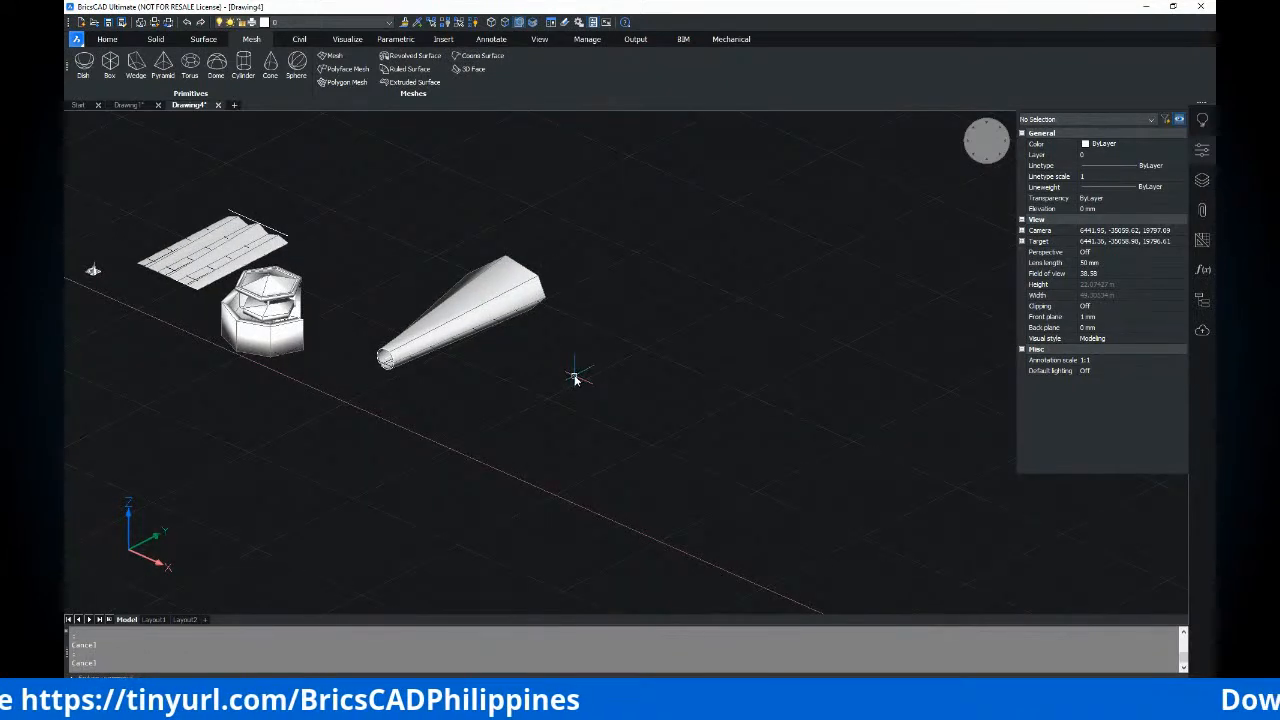
{"action": "key", "text": "Return"}
{"action": "left_click", "coordinate": [545, 444]}
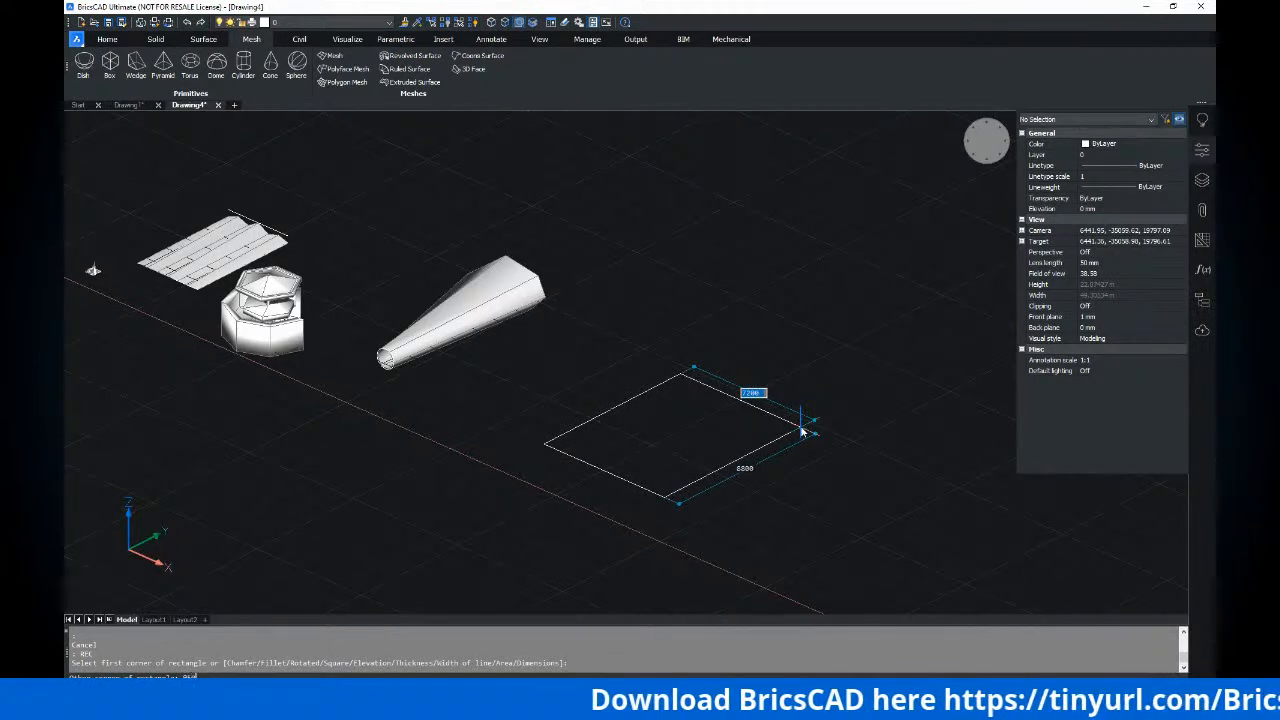
{"action": "key", "text": "Return"}
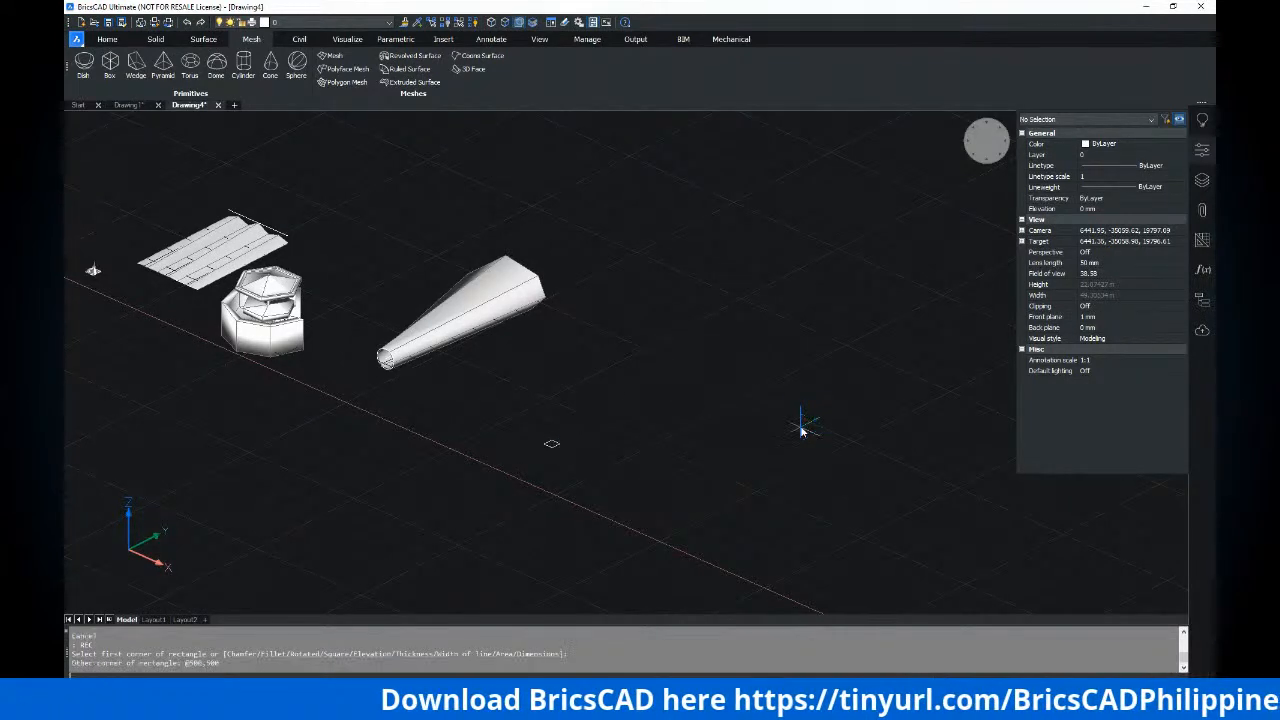
{"action": "scroll", "coordinate": [487, 455], "scroll_direction": "up", "scroll_amount": 10}
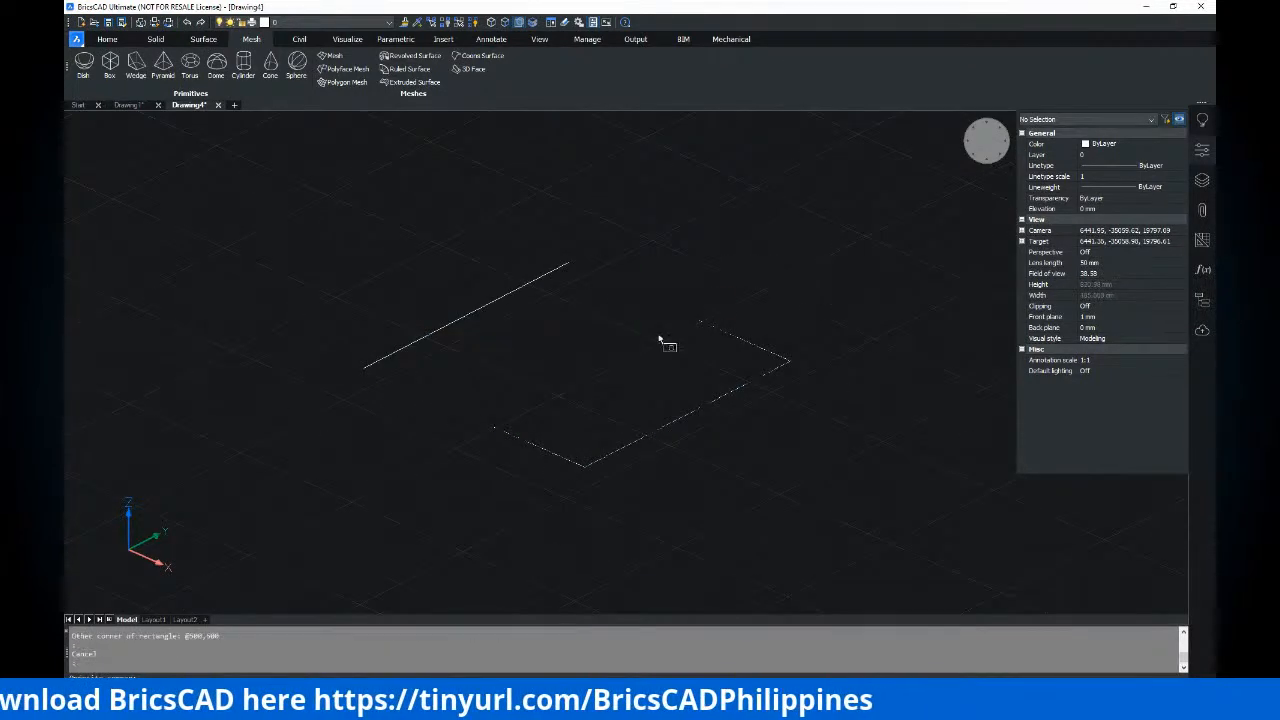
Explode the rectangle into separate lines and check that its edges can be selected individually
{"action": "left_click", "coordinate": [620, 380]}
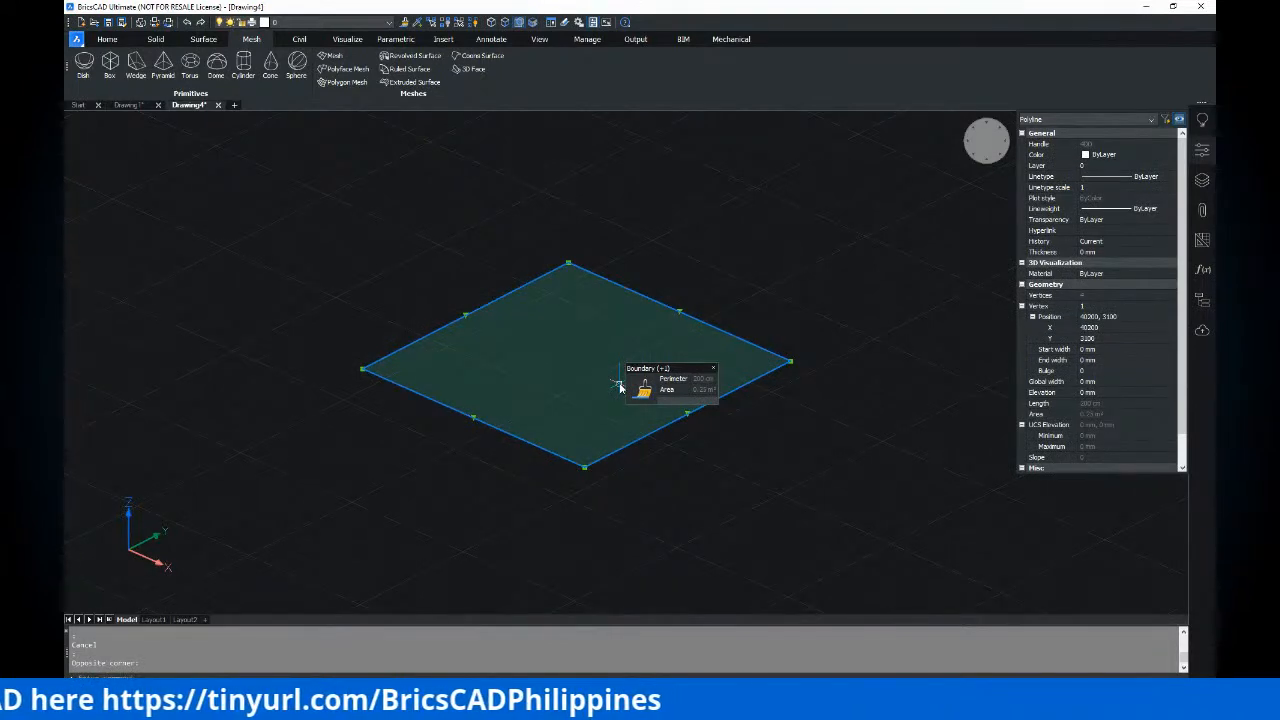
{"action": "key", "text": "Escape"}
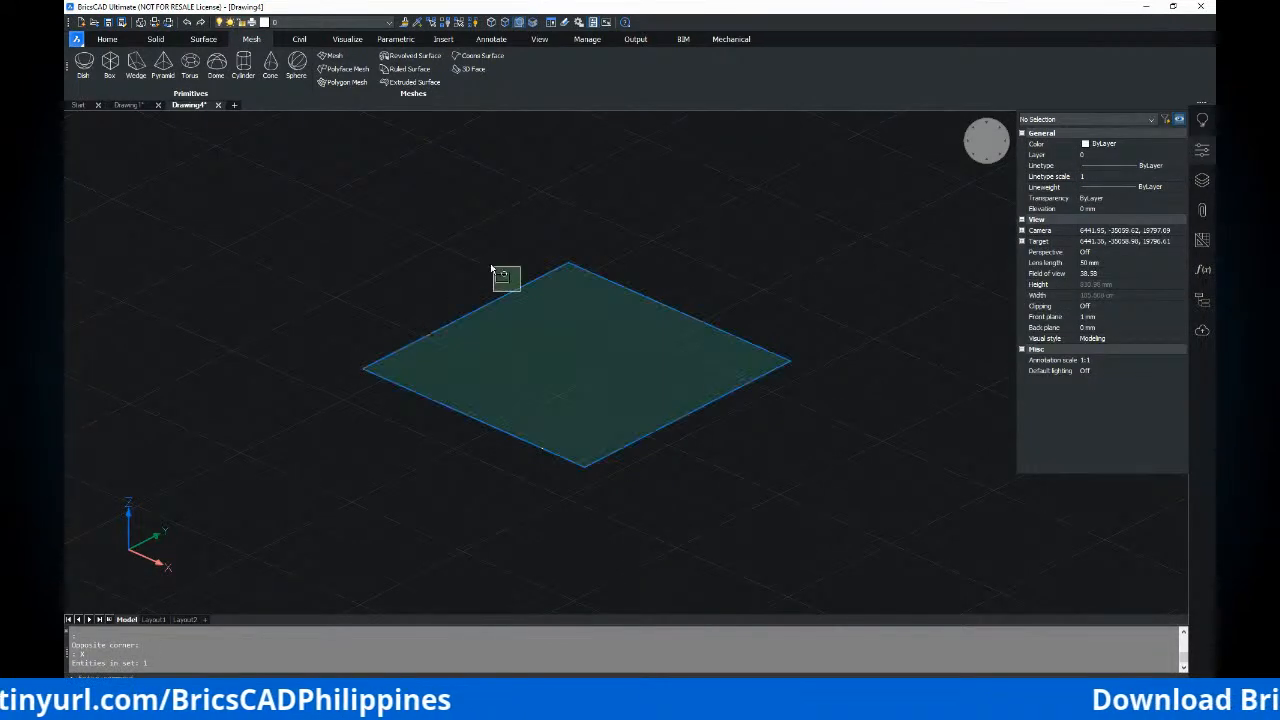
{"action": "key", "text": "Escape"}
{"action": "left_click", "coordinate": [486, 305]}
{"action": "key", "text": "Escape"}
{"action": "left_click", "coordinate": [660, 301]}
{"action": "key", "text": "Escape"}
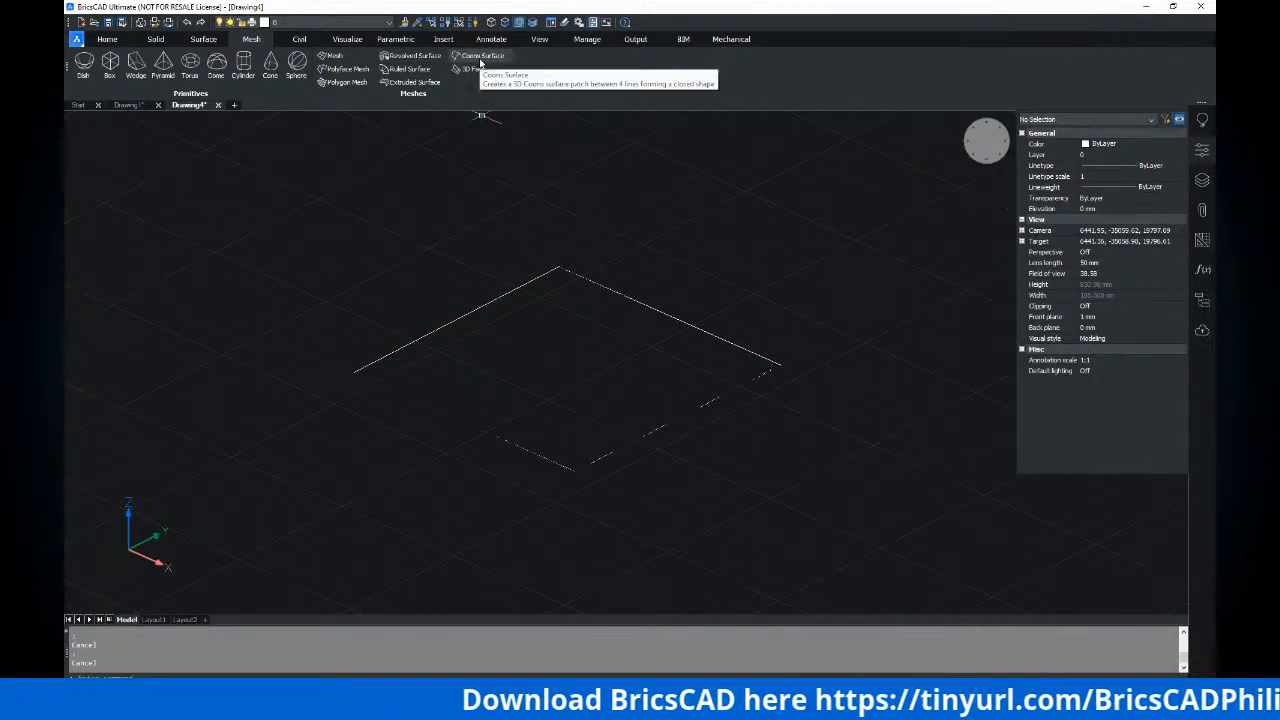
Create a Coons surface mesh from the four connected lines of the exploded rectangle
{"action": "left_click", "coordinate": [480, 57]}
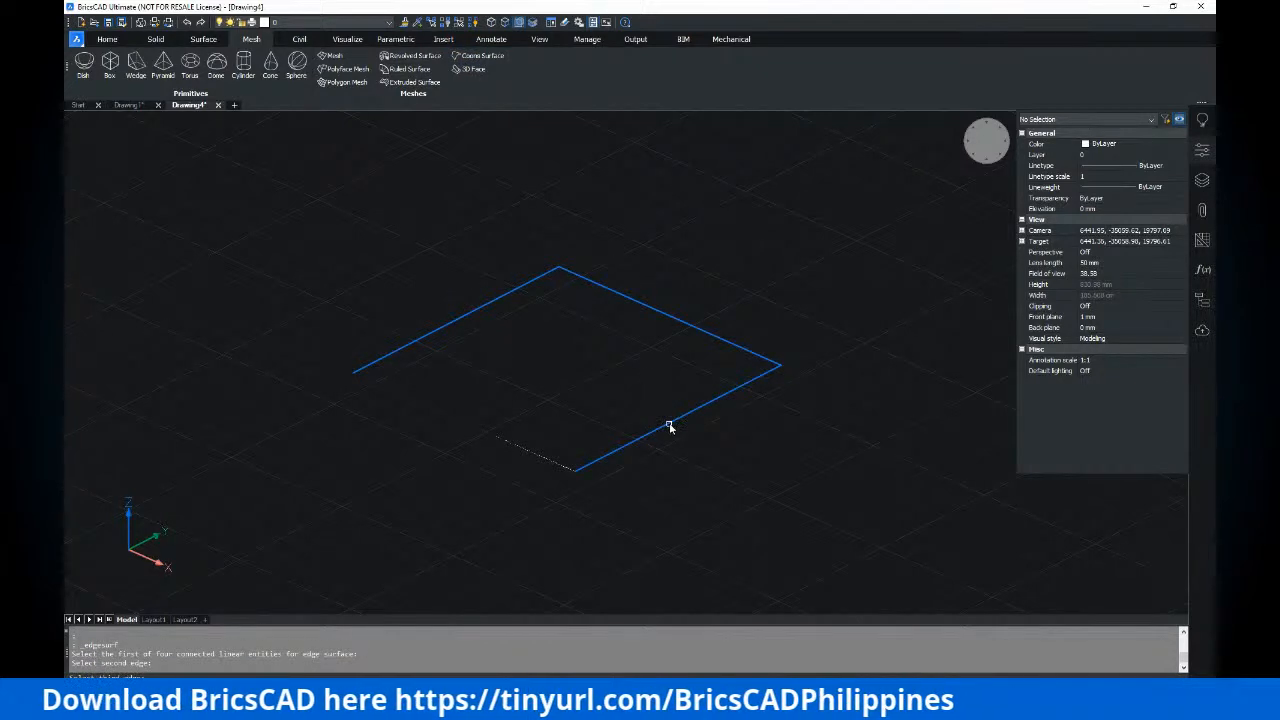
{"action": "left_click", "coordinate": [551, 462]}
{"action": "scroll", "coordinate": [531, 394], "scroll_direction": "up", "scroll_amount": 4}
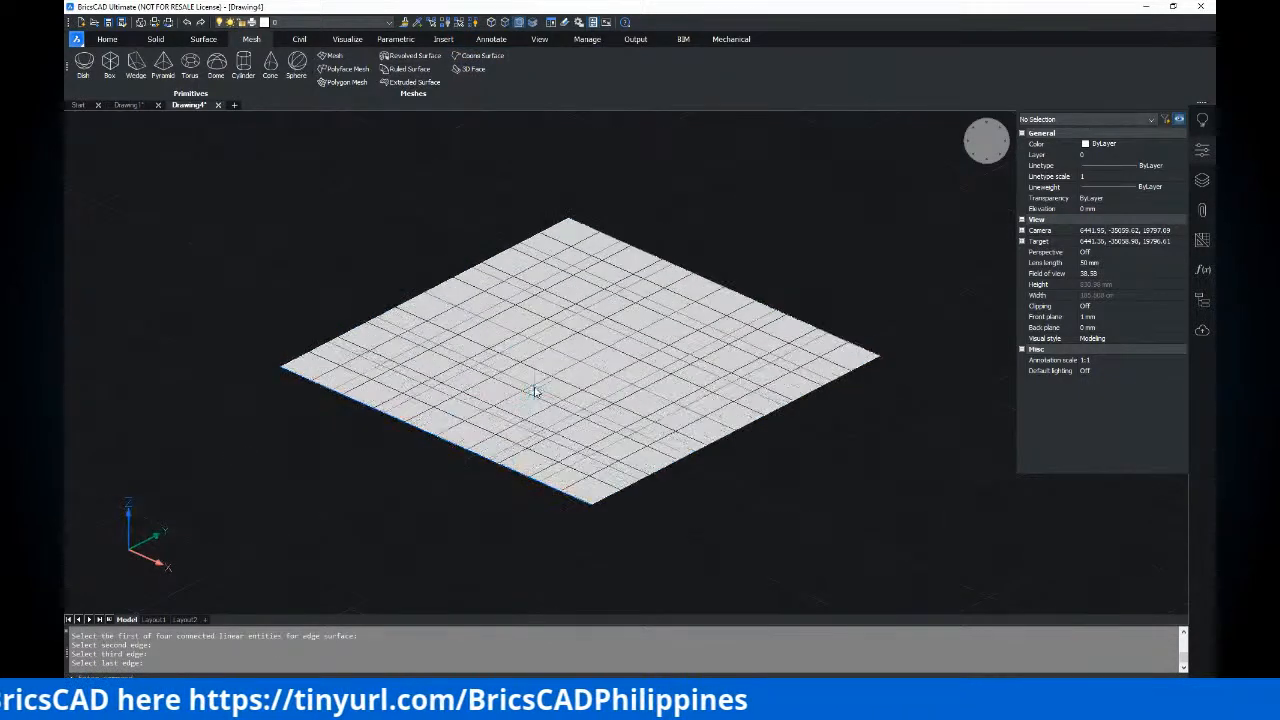
Select the Coons surface to examine its vertex grid and its size beside the other models, and deselect it
{"action": "left_click_drag", "start_coordinate": [805, 488], "coordinate": [490, 268]}
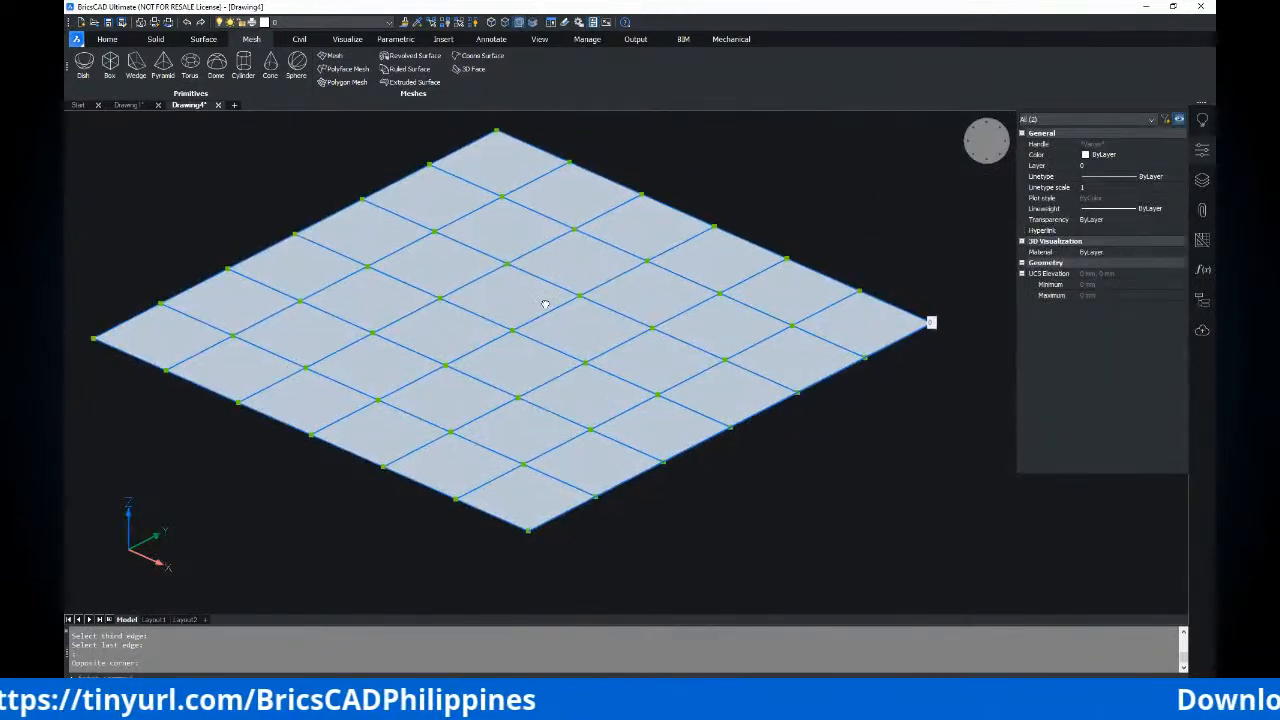
{"action": "middle_click_drag", "start_coordinate": [504, 218], "coordinate": [506, 229]}
{"action": "scroll", "coordinate": [511, 250], "scroll_direction": "down", "scroll_amount": 2}
{"action": "mouse_move", "coordinate": [734, 337]}
{"action": "middle_mouse_down"}
{"action": "mouse_move", "coordinate": [780, 348]}
{"action": "mouse_move", "coordinate": [723, 337]}
{"action": "middle_mouse_up"}
{"action": "scroll", "coordinate": [617, 322], "scroll_direction": "down", "scroll_amount": 4}
{"action": "middle_click_drag", "start_coordinate": [574, 272], "coordinate": [576, 335]}
{"action": "scroll", "coordinate": [563, 326], "scroll_direction": "down", "scroll_amount": 3}
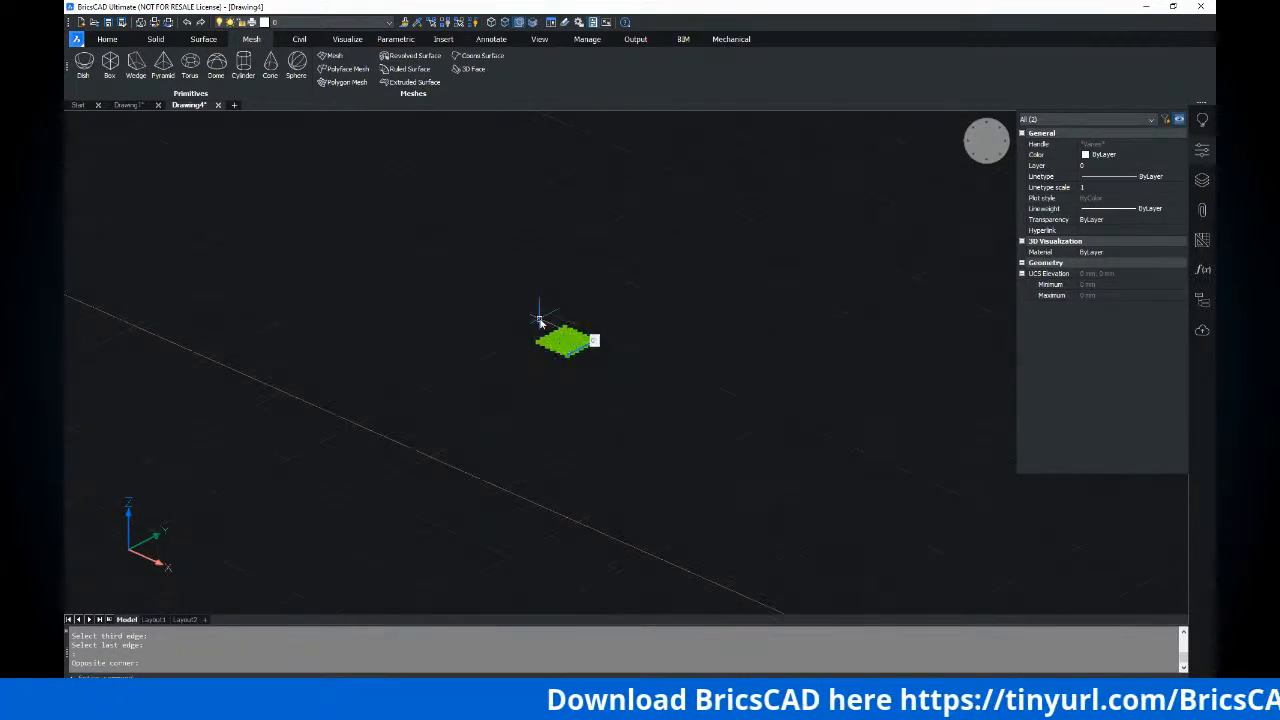
{"action": "middle_click_drag", "start_coordinate": [534, 320], "coordinate": [536, 362]}
{"action": "middle_click_drag", "start_coordinate": [557, 277], "coordinate": [558, 333]}
{"action": "key", "text": "Escape"}
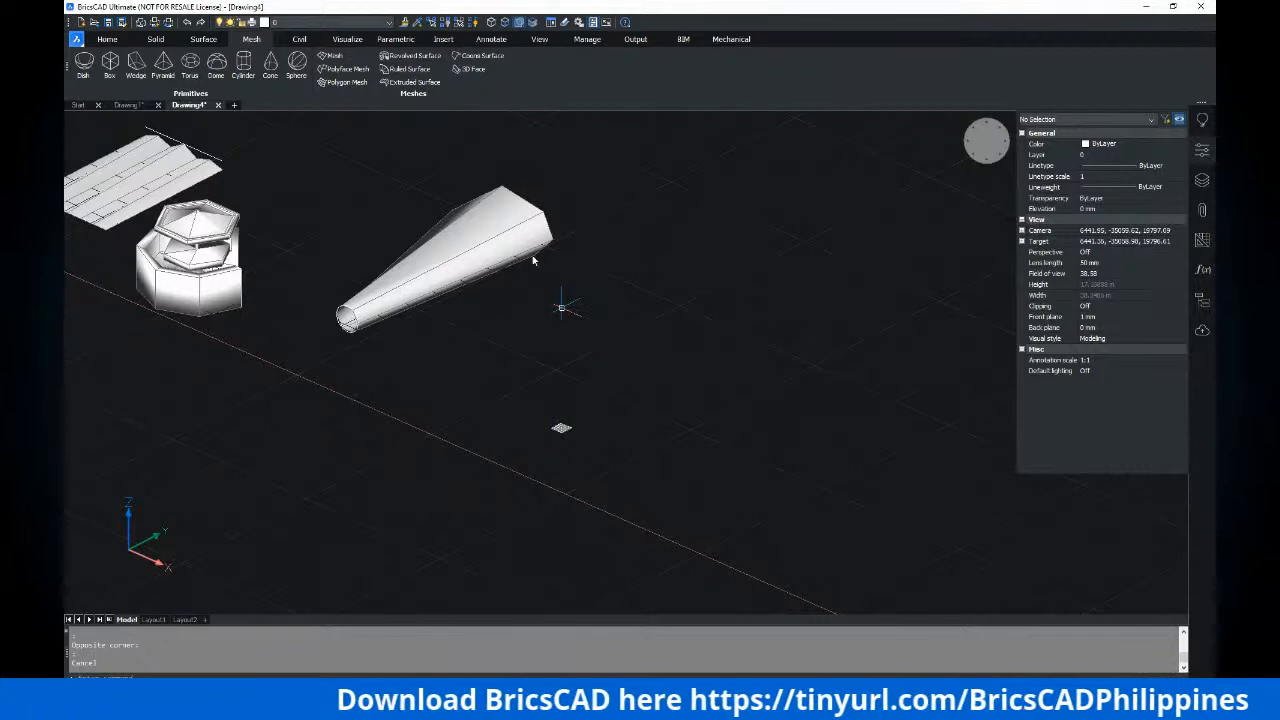
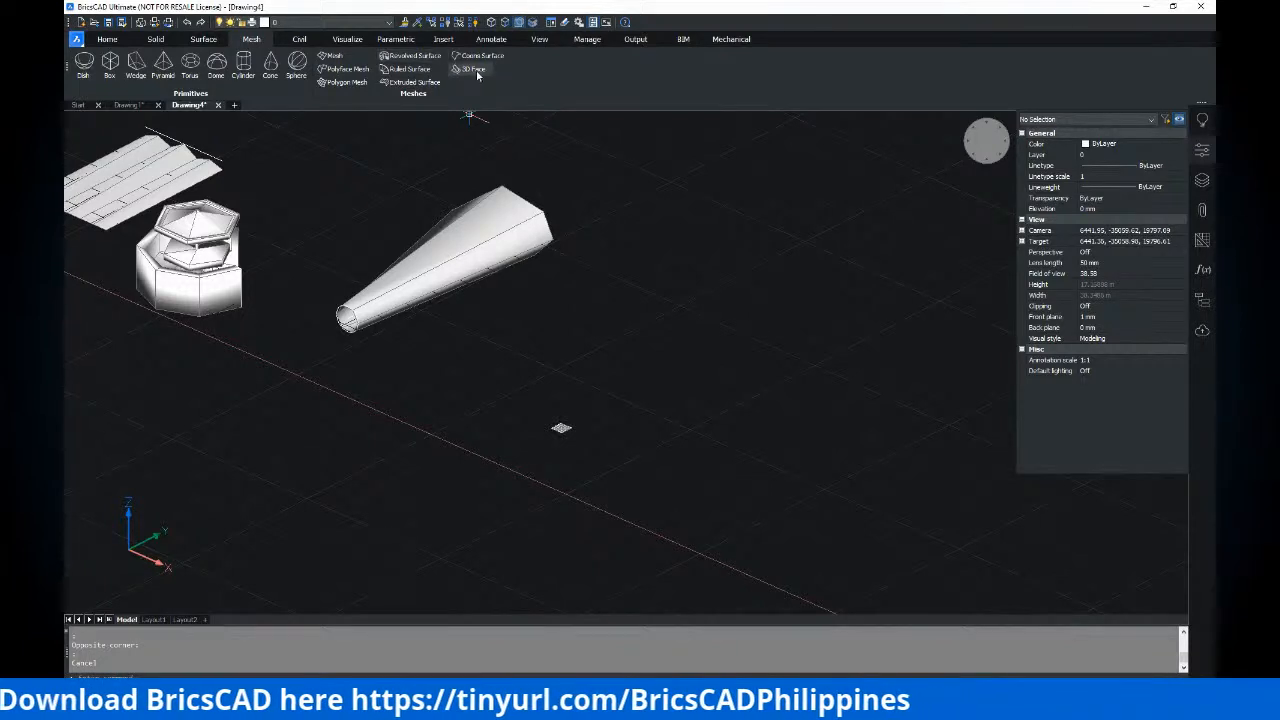
Draw a vertical line in the empty area beyond the small Coons surface
{"action": "middle_click_drag", "start_coordinate": [580, 163], "coordinate": [514, 266], "text": "shift"}
{"action": "middle_click_drag", "start_coordinate": [592, 386], "coordinate": [552, 349]}
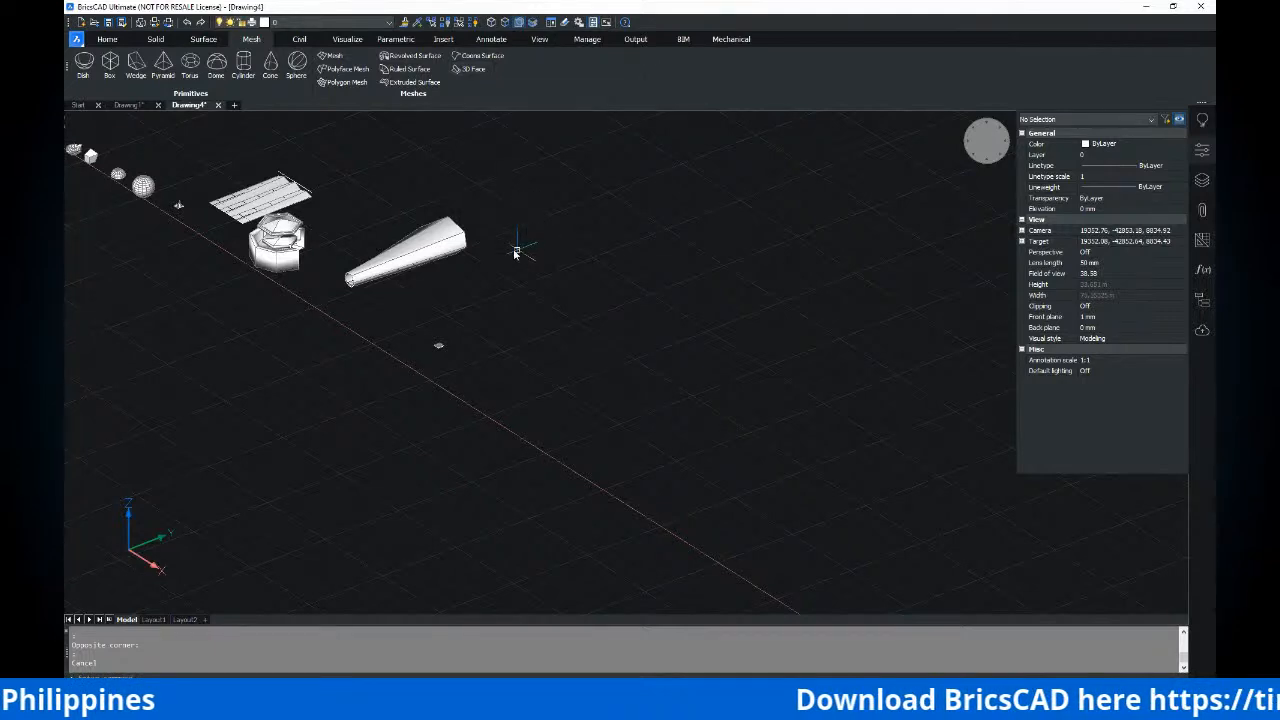
{"action": "scroll", "coordinate": [512, 272], "scroll_direction": "down", "scroll_amount": 2}
{"action": "middle_click_drag", "start_coordinate": [511, 272], "coordinate": [648, 303], "text": "shift"}
{"action": "scroll", "coordinate": [508, 273], "scroll_direction": "up", "scroll_amount": 2}
{"action": "scroll", "coordinate": [456, 233], "scroll_direction": "up", "scroll_amount": 2}
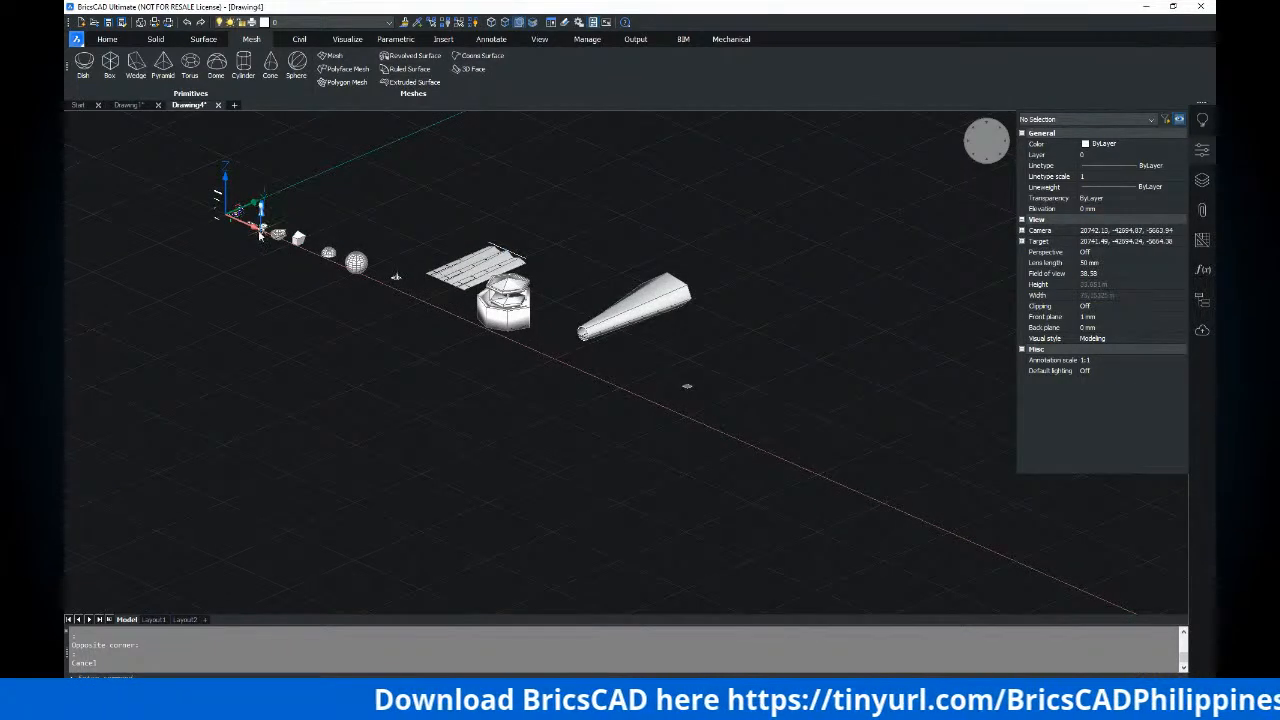
{"action": "middle_click_drag", "start_coordinate": [827, 329], "coordinate": [532, 316]}
{"action": "scroll", "coordinate": [464, 335], "scroll_direction": "up", "scroll_amount": 3}
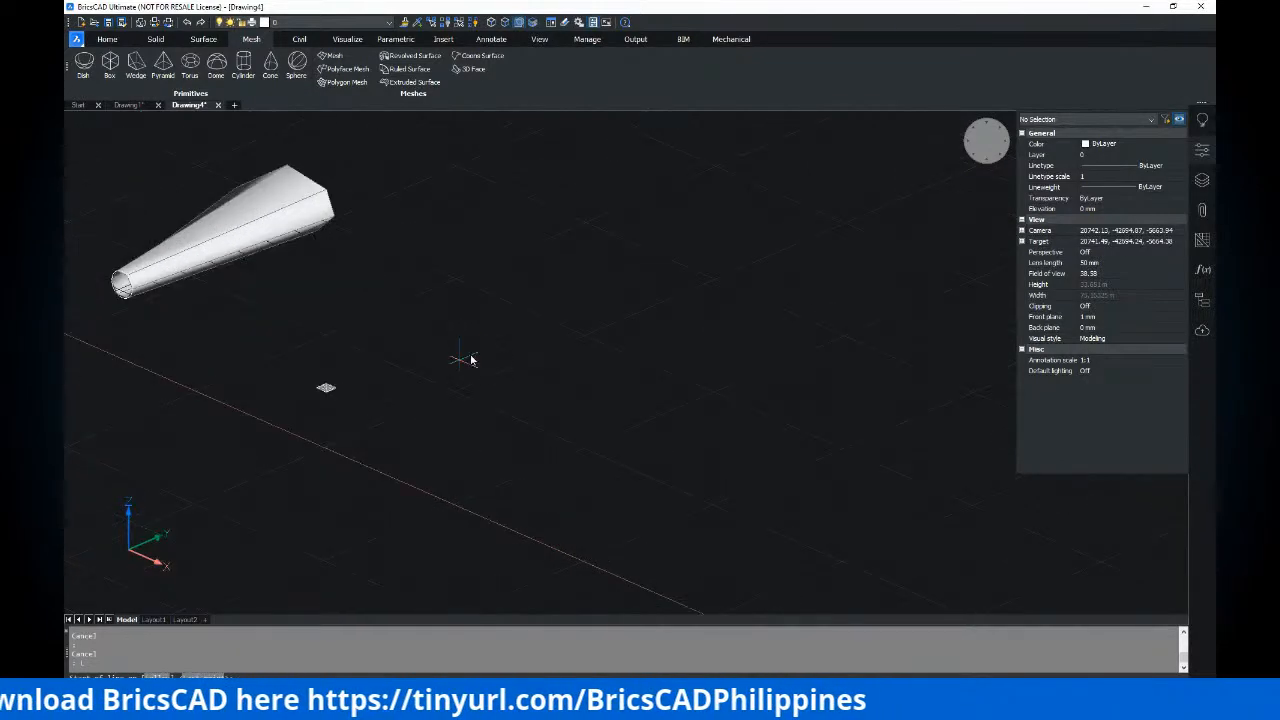
{"action": "left_click", "coordinate": [432, 341]}
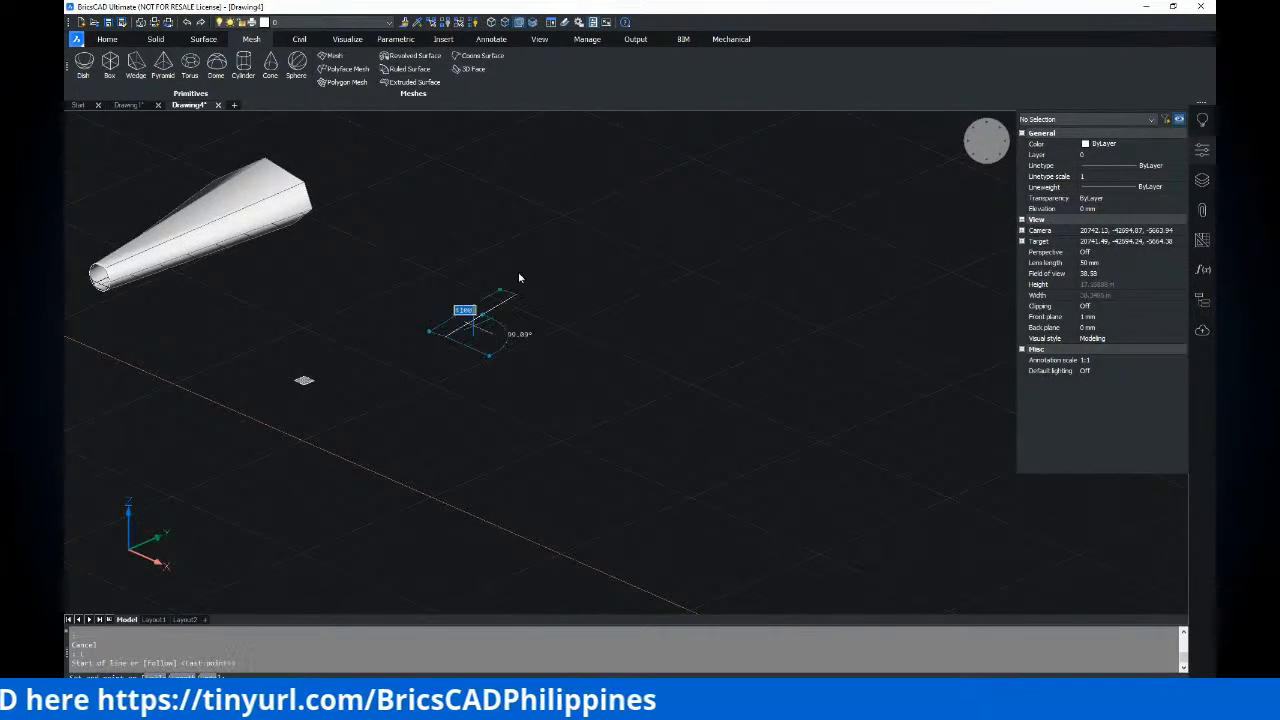
{"action": "left_click", "coordinate": [455, 188]}
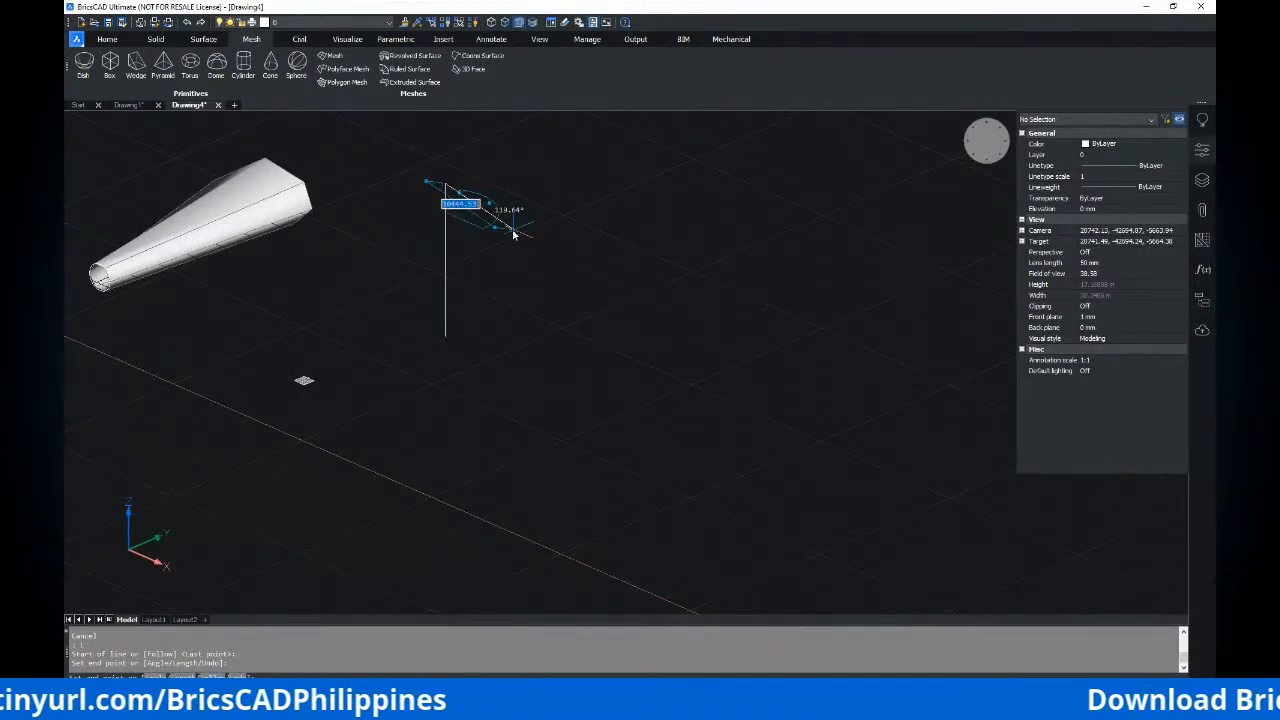
{"action": "key", "text": "Return"}
Draw two taller vertical lines farther out, one behind and one in front, as further posts
{"action": "scroll", "coordinate": [515, 240], "scroll_direction": "down", "scroll_amount": 4}
{"action": "key", "text": "Return"}
{"action": "left_click", "coordinate": [534, 277]}
{"action": "left_click", "coordinate": [540, 132]}
{"action": "key", "text": "Return"}
{"action": "left_click", "coordinate": [579, 347]}
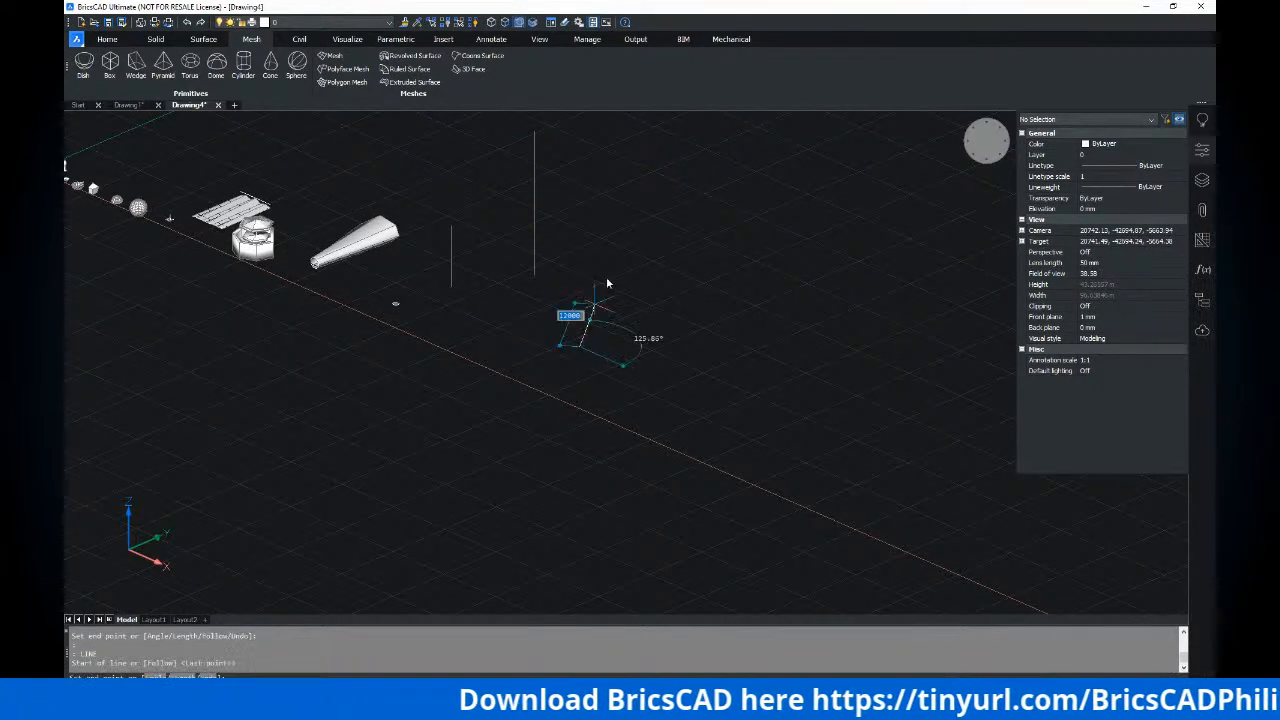
{"action": "left_click", "coordinate": [579, 216]}
{"action": "key", "text": "Return"}
Draw three more vertical lines, one close to the first post and two on the far side, making six posts
{"action": "key", "text": "Return"}
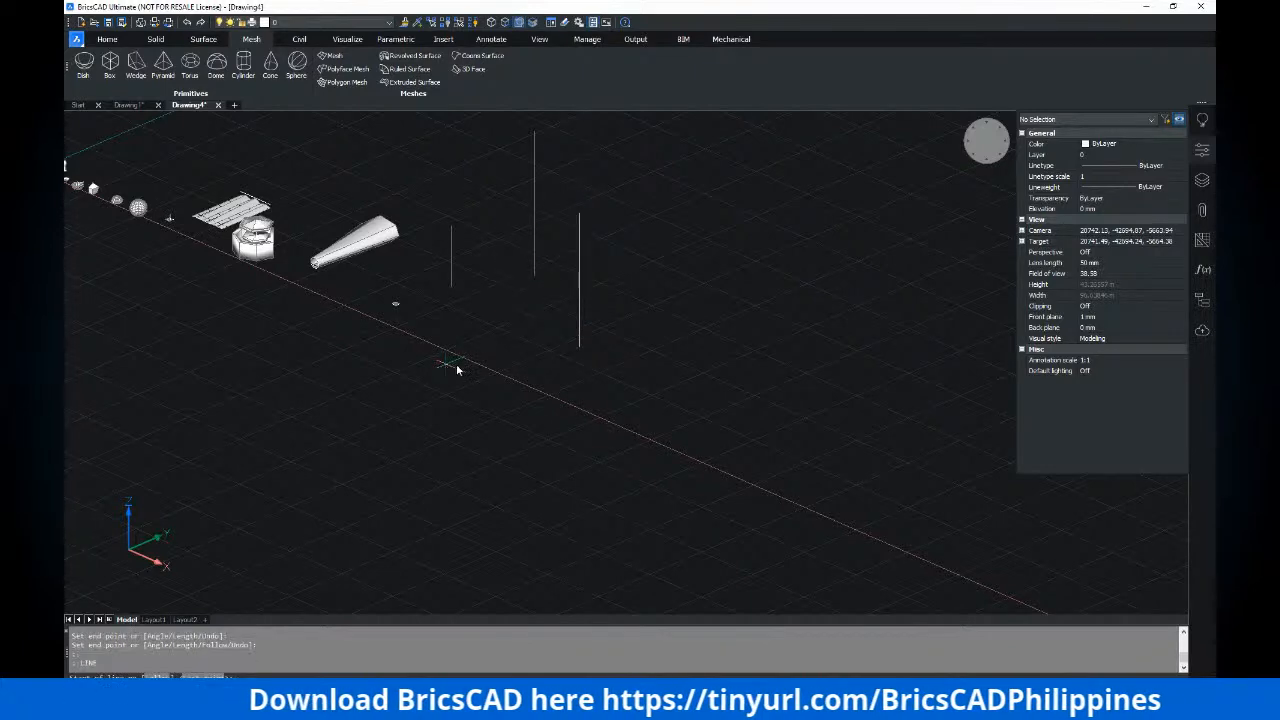
{"action": "left_click", "coordinate": [466, 347]}
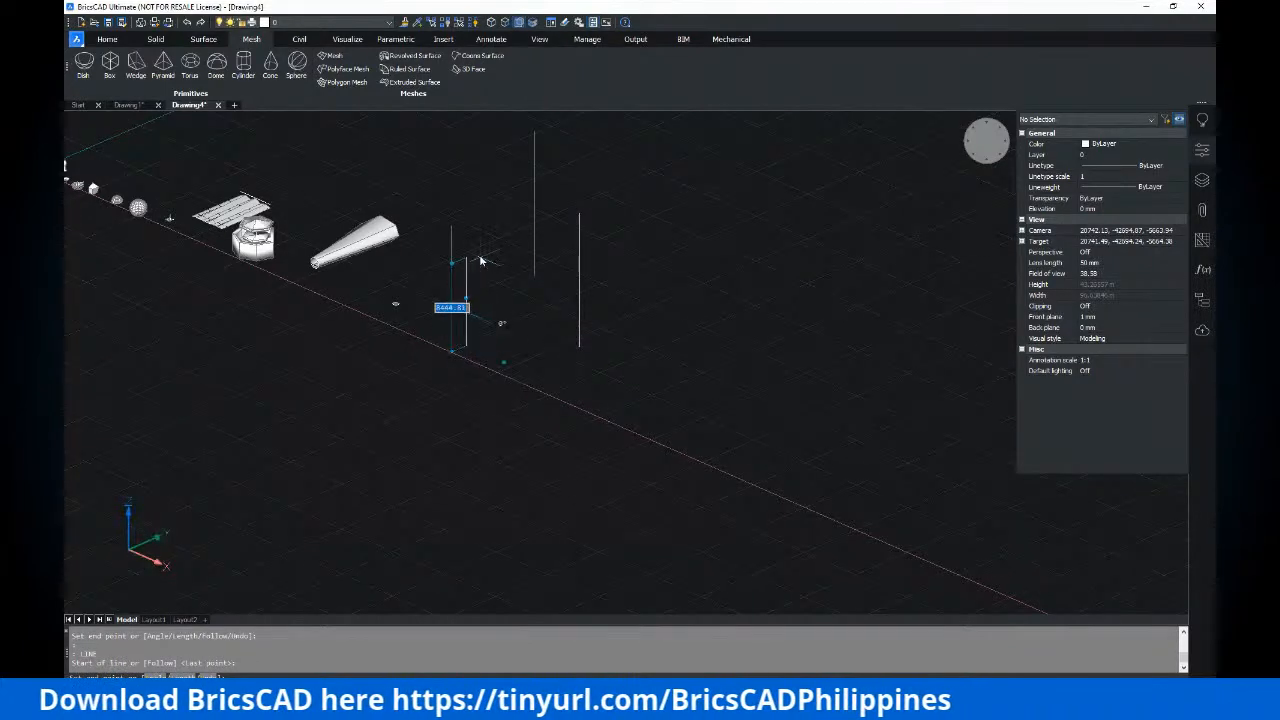
{"action": "left_click", "coordinate": [466, 251]}
{"action": "middle_click_drag", "start_coordinate": [553, 330], "coordinate": [549, 360], "text": "shift"}
{"action": "key", "text": "Return"}
{"action": "key", "text": "Return"}
{"action": "left_click", "coordinate": [752, 317]}
{"action": "left_click", "coordinate": [753, 202]}
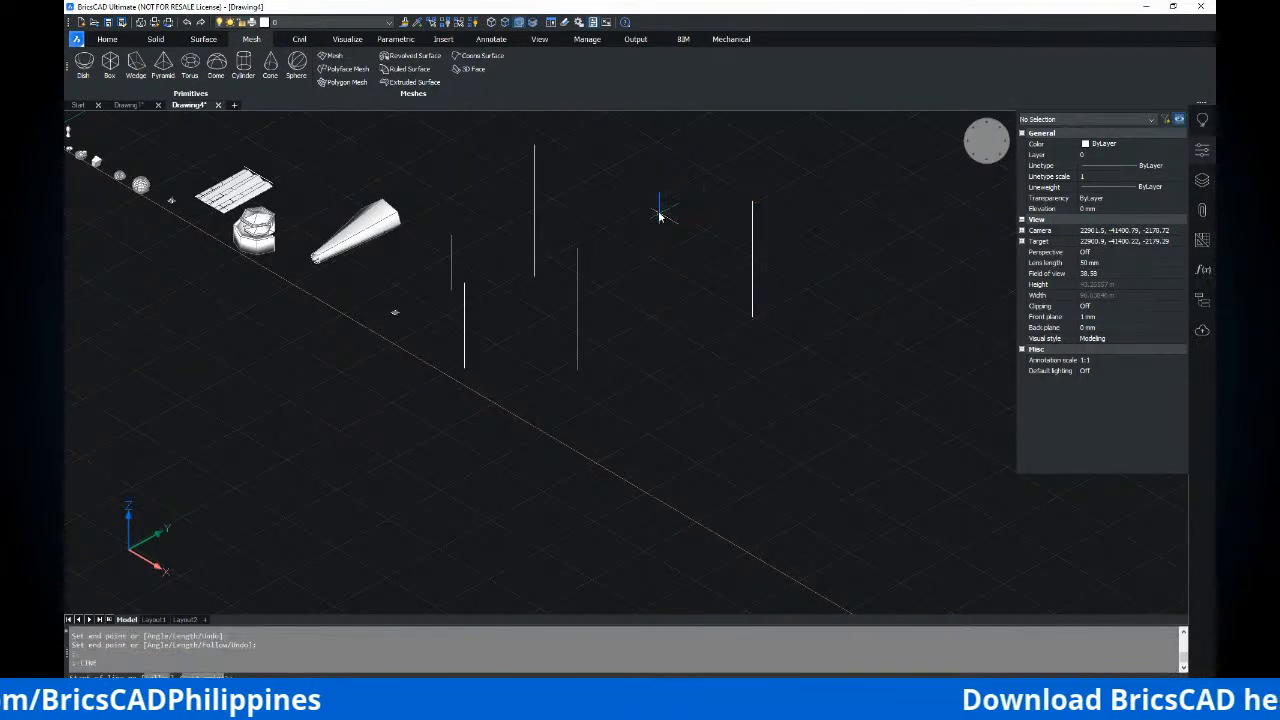
{"action": "left_click", "coordinate": [644, 213]}
{"action": "middle_click_drag", "start_coordinate": [643, 127], "coordinate": [626, 251]}
{"action": "left_click", "coordinate": [631, 204]}
{"action": "key", "text": "Return"}
Create a four-sided 3D Face through the top endpoints of the four vertical lines along the front
{"action": "middle_click_drag", "start_coordinate": [773, 354], "coordinate": [443, 149], "text": "shift"}
{"action": "left_click", "coordinate": [470, 70]}
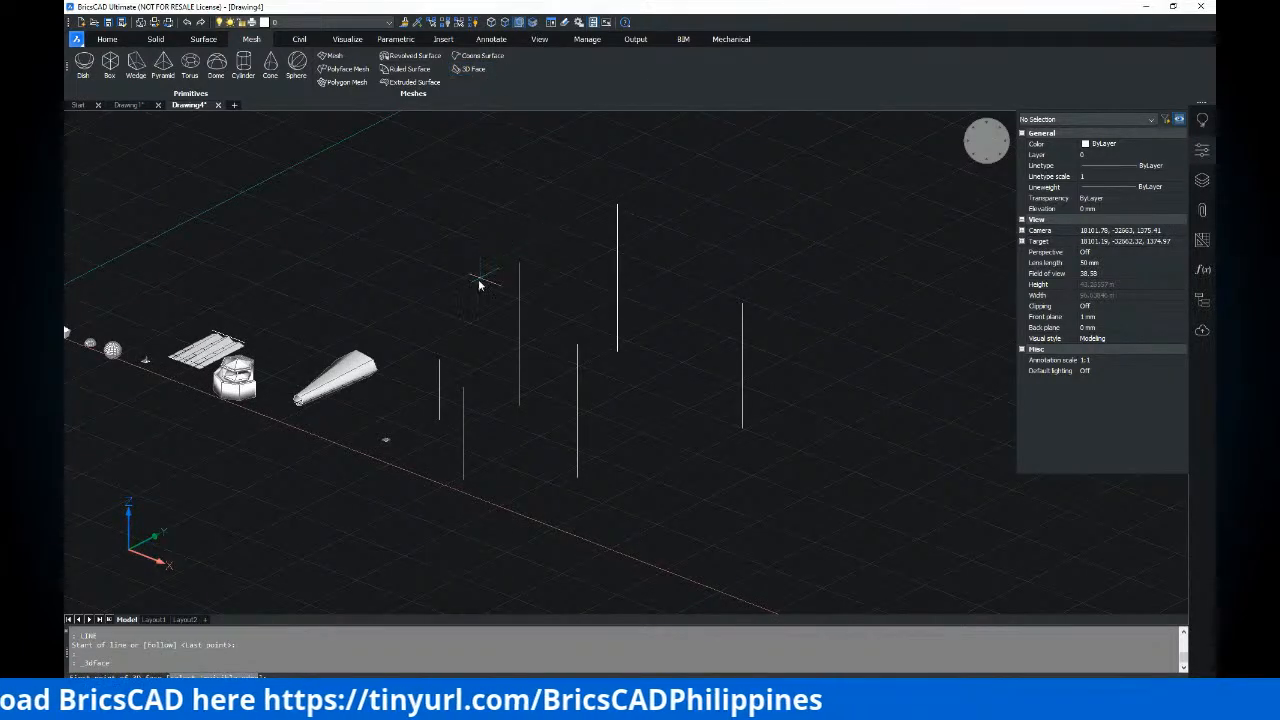
{"action": "left_click", "coordinate": [439, 359]}
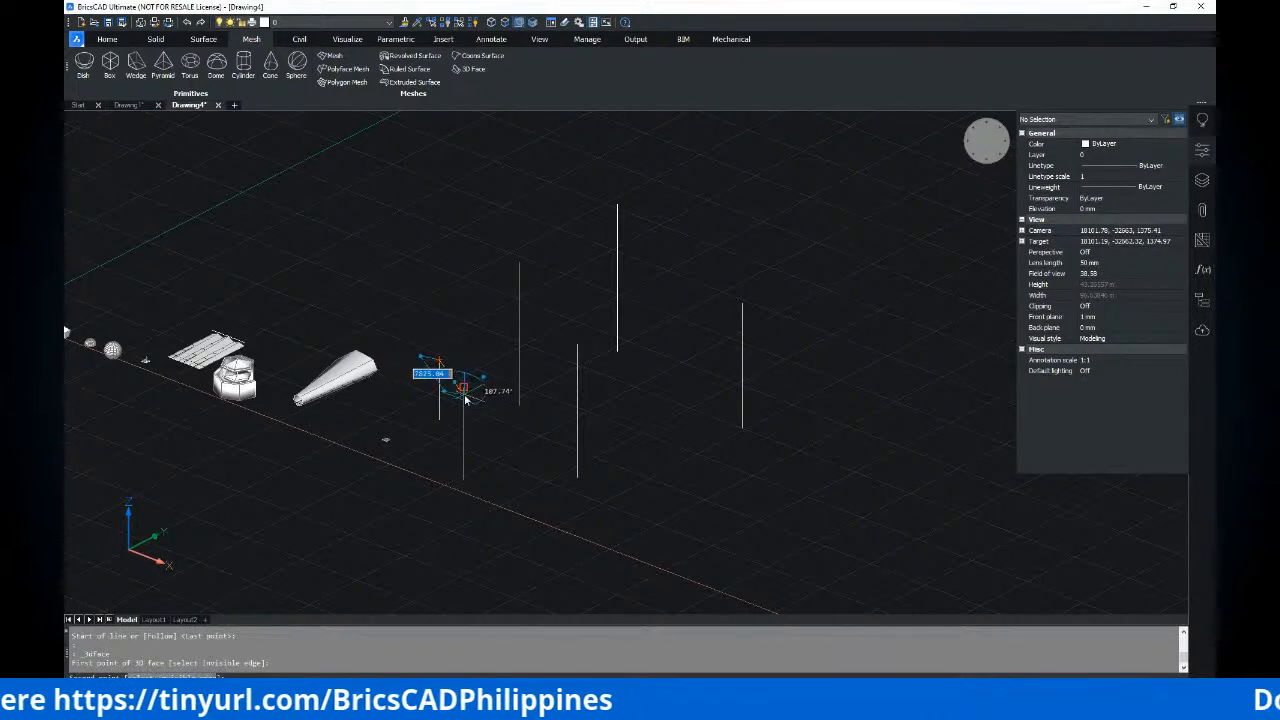
{"action": "left_click", "coordinate": [463, 387]}
{"action": "left_click", "coordinate": [577, 348]}
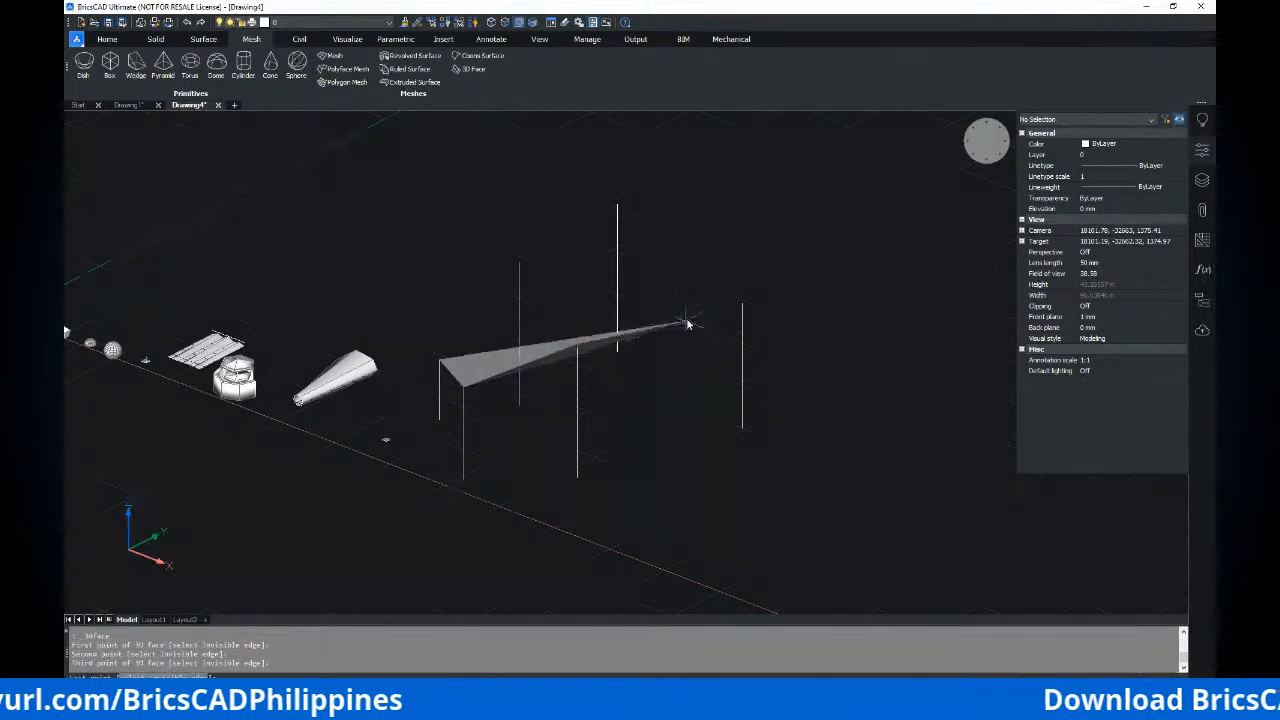
{"action": "left_click", "coordinate": [742, 302]}
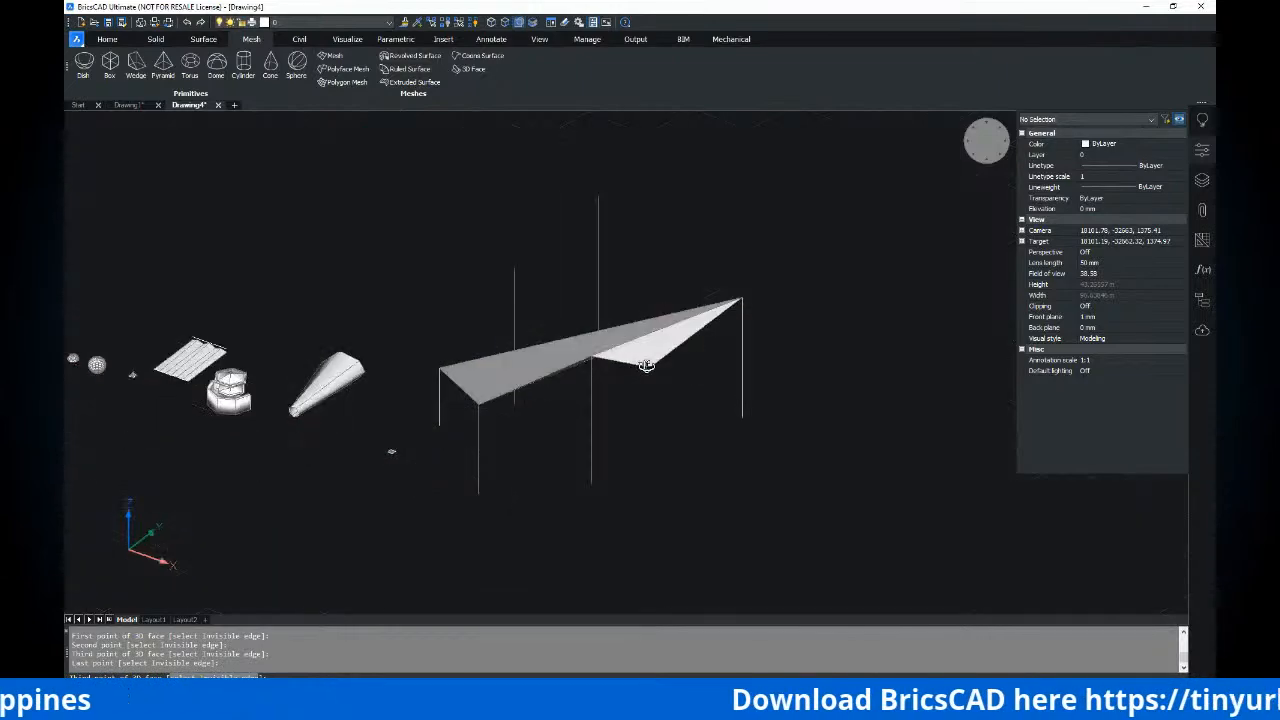
{"action": "middle_click_drag", "start_coordinate": [647, 366], "coordinate": [735, 352], "text": "shift"}
{"action": "key", "text": "Return"}
Add a triangular 3D Face from the first face's long edge to the top of an adjacent uncovered post
{"action": "key", "text": "Return"}
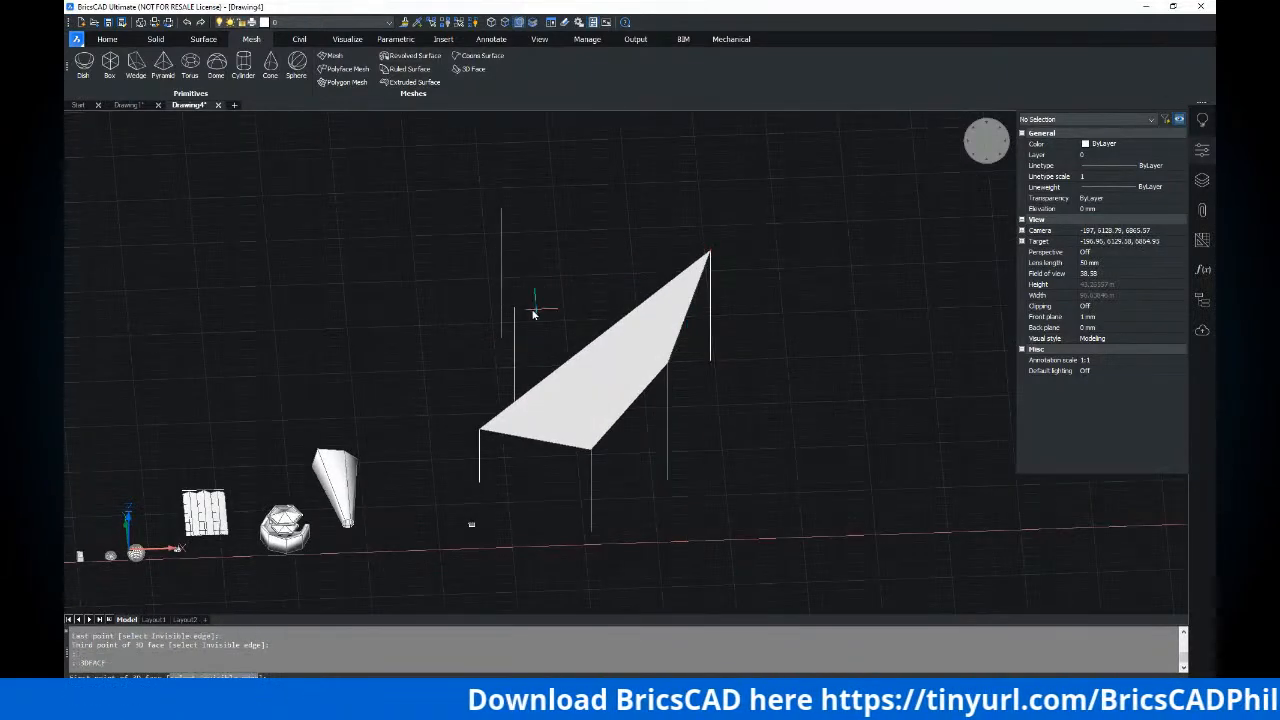
{"action": "left_click", "coordinate": [480, 428]}
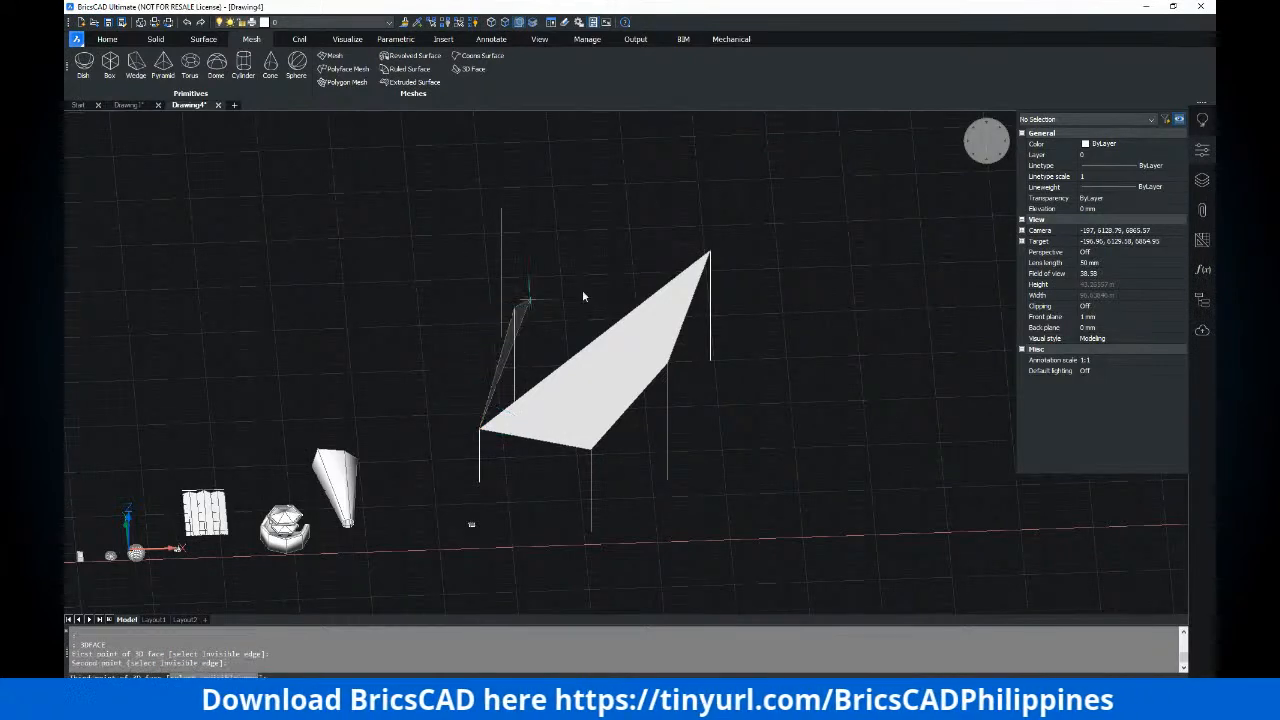
{"action": "left_click", "coordinate": [514, 308]}
{"action": "left_click", "coordinate": [710, 251]}
{"action": "key", "text": "Return"}
{"action": "middle_click_drag", "start_coordinate": [731, 241], "coordinate": [540, 250], "text": "shift"}
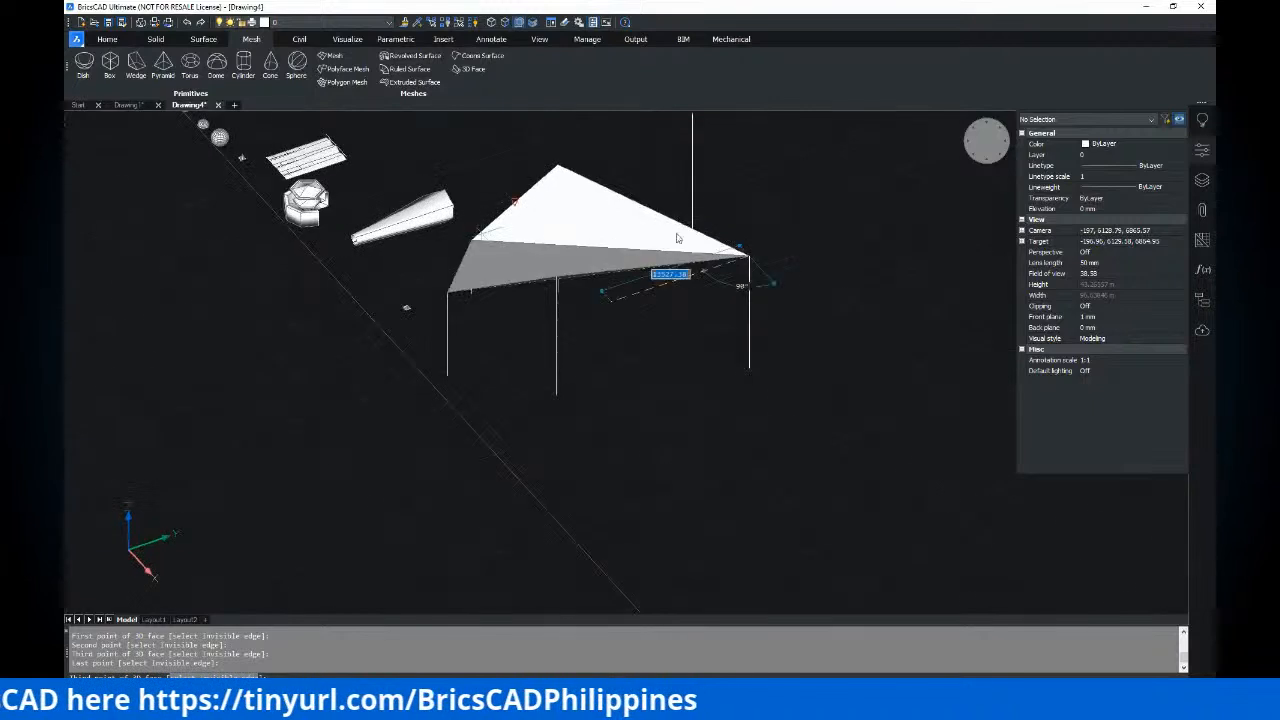
Extend the 3D face to the top of the last uncovered post to complete the canopy, and end the command
{"action": "middle_click_drag", "start_coordinate": [687, 320], "coordinate": [623, 448]}
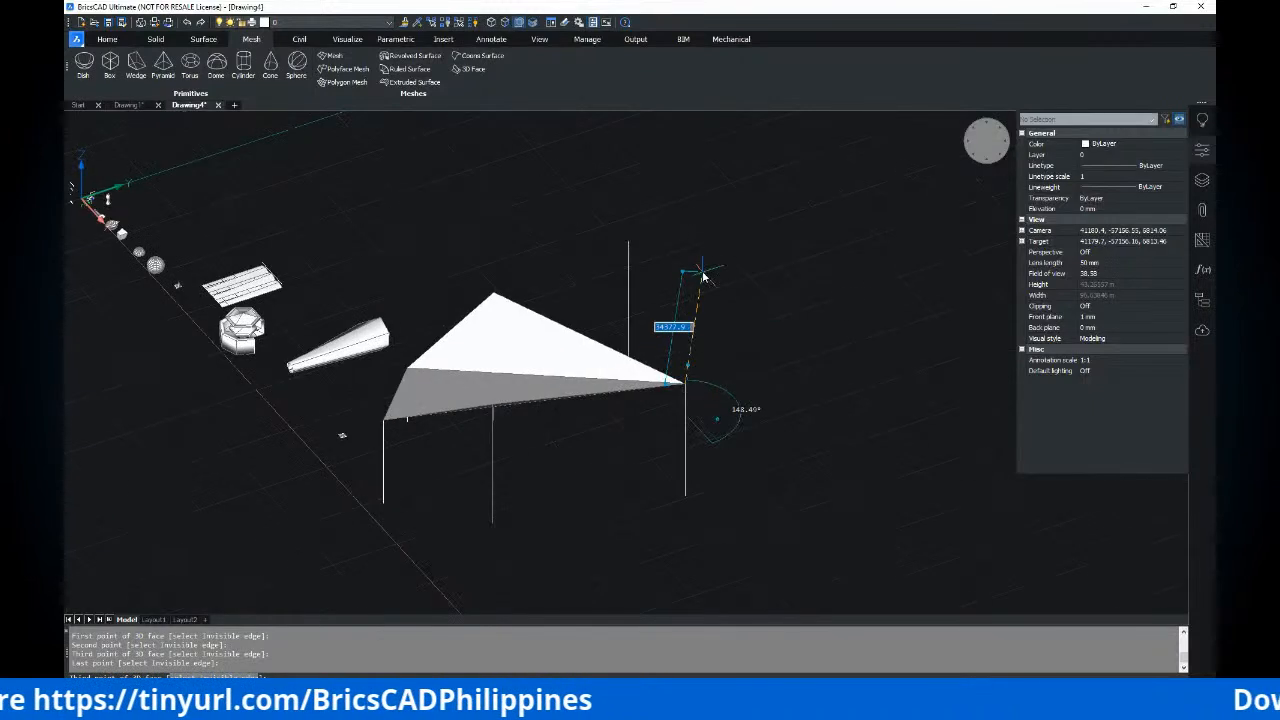
{"action": "left_click", "coordinate": [628, 241]}
{"action": "left_click", "coordinate": [493, 295]}
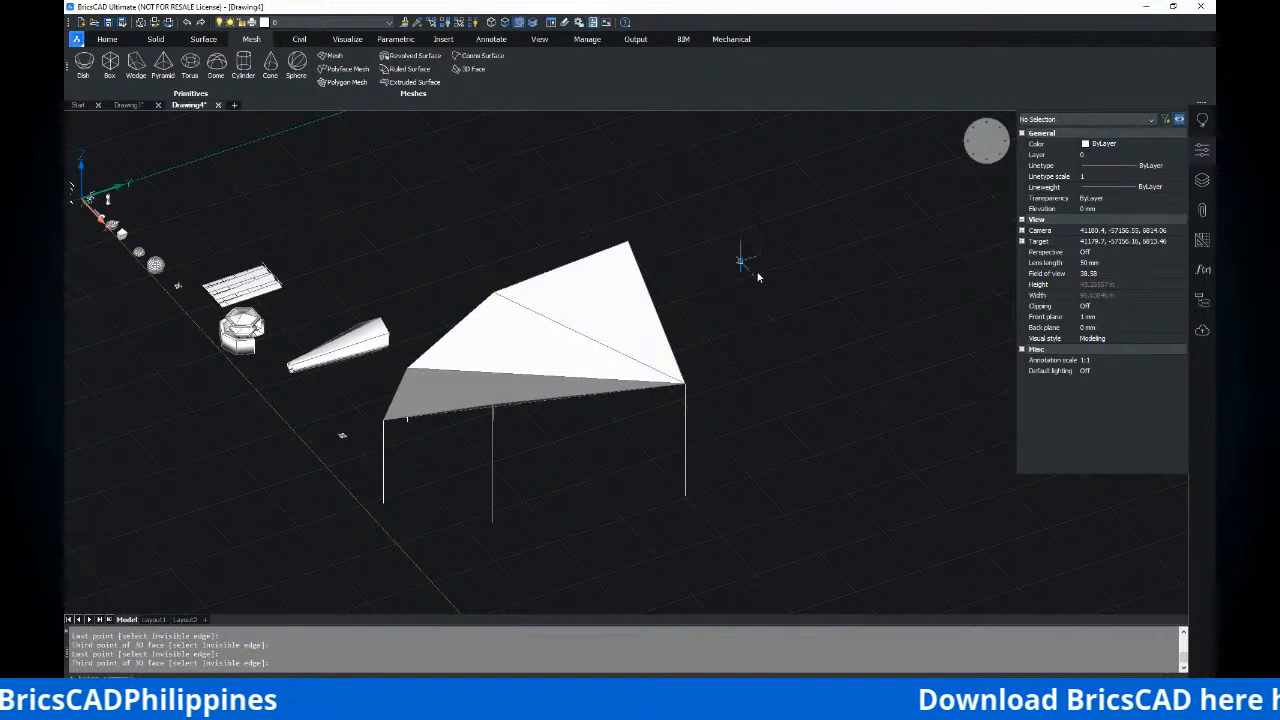
{"action": "middle_click_drag", "start_coordinate": [582, 425], "coordinate": [700, 371], "text": "shift"}
{"action": "key", "text": "Escape"}
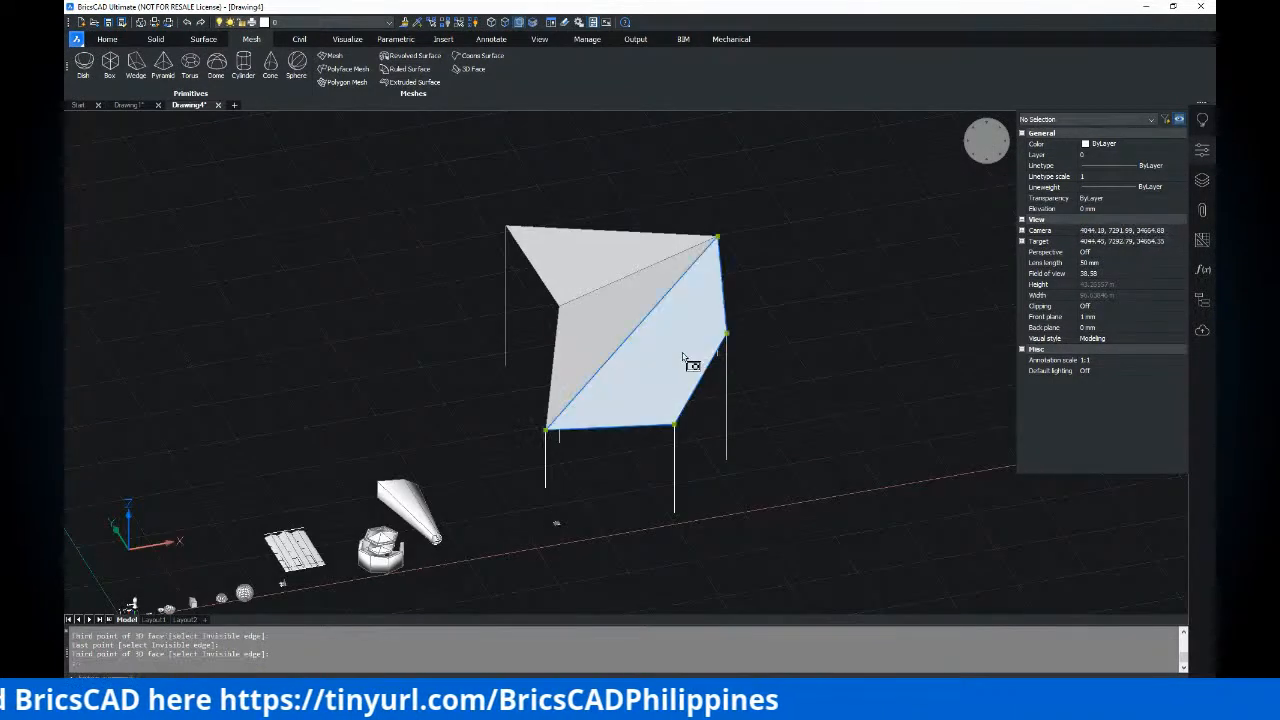
Select the four-sided 3D face, examine its properties and the canopy from several angles, and deselect it
{"action": "left_click", "coordinate": [679, 358]}
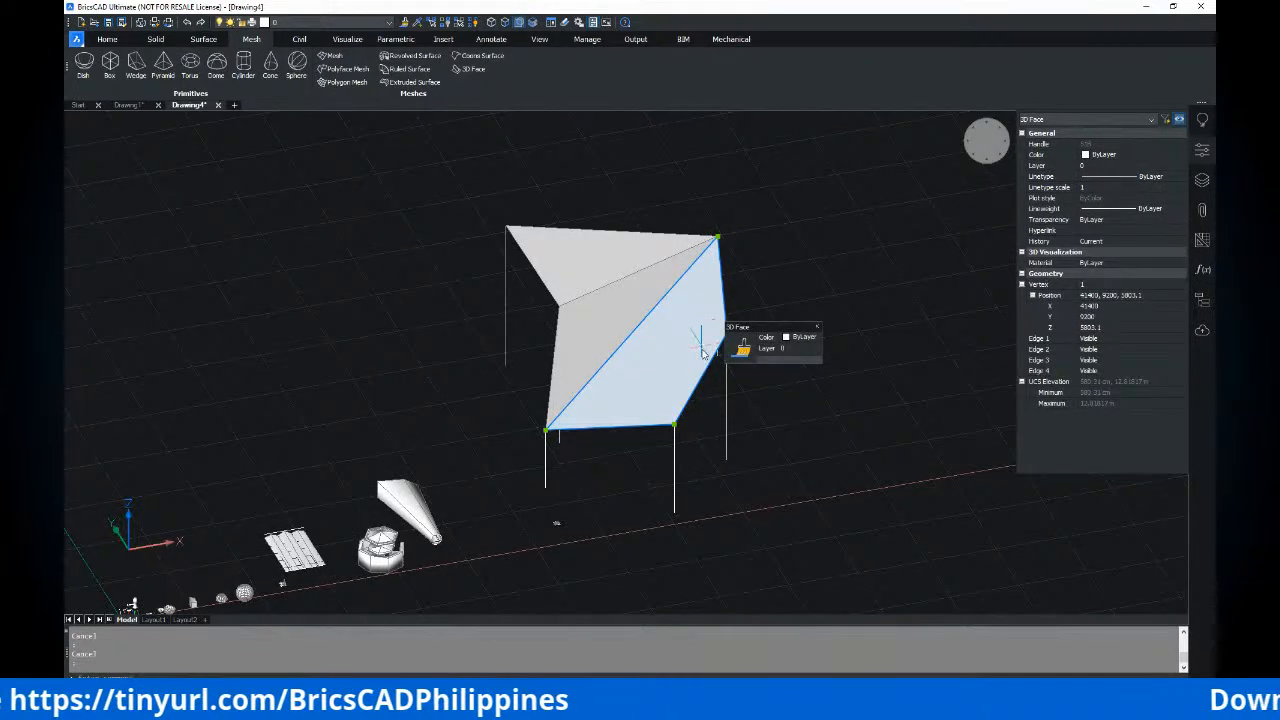
{"action": "middle_click_drag", "start_coordinate": [745, 392], "coordinate": [682, 428], "text": "shift"}
{"action": "middle_click_drag", "start_coordinate": [766, 491], "coordinate": [552, 353]}
{"action": "scroll", "coordinate": [494, 394], "scroll_direction": "down", "scroll_amount": 2}
{"action": "scroll", "coordinate": [374, 389], "scroll_direction": "up", "scroll_amount": 3}
{"action": "middle_click_drag", "start_coordinate": [239, 352], "coordinate": [328, 363]}
{"action": "scroll", "coordinate": [269, 251], "scroll_direction": "down", "scroll_amount": 3}
{"action": "middle_click_drag", "start_coordinate": [426, 324], "coordinate": [531, 362]}
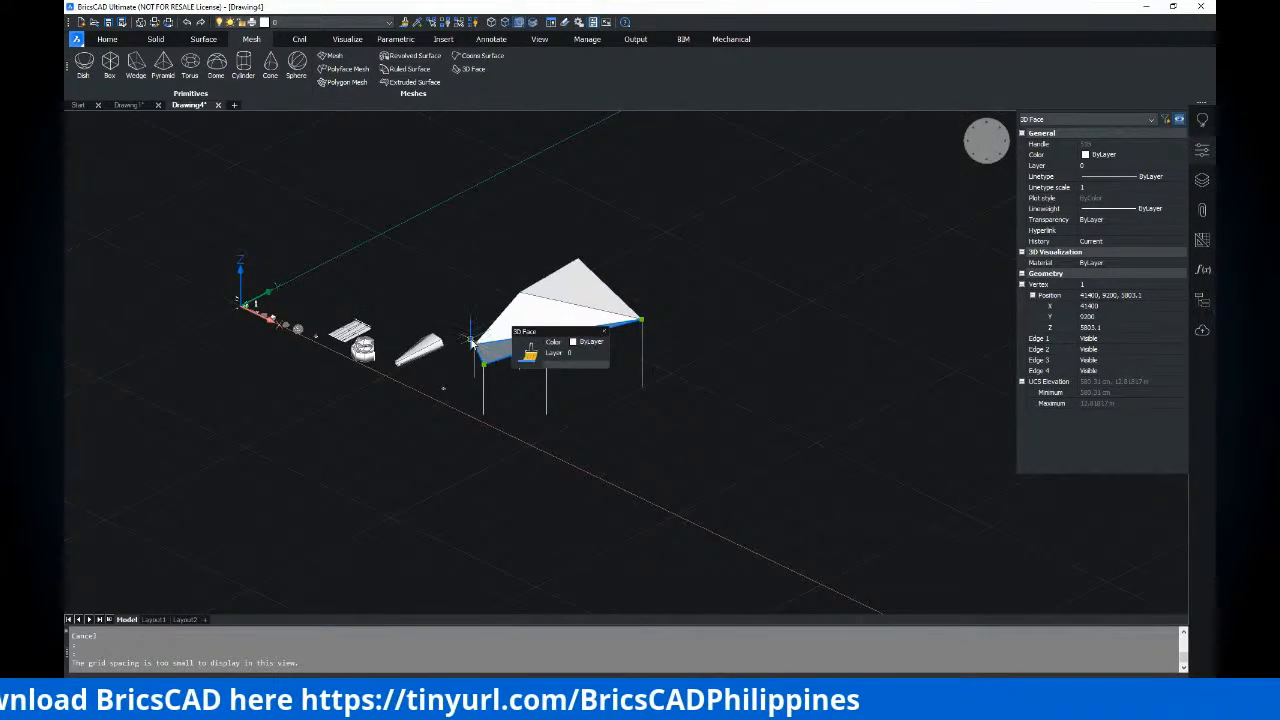
{"action": "middle_click_drag", "start_coordinate": [480, 260], "coordinate": [452, 258]}
{"action": "scroll", "coordinate": [457, 262], "scroll_direction": "up", "scroll_amount": 2}
{"action": "scroll", "coordinate": [469, 254], "scroll_direction": "down", "scroll_amount": 1}
{"action": "key", "text": "Escape"}
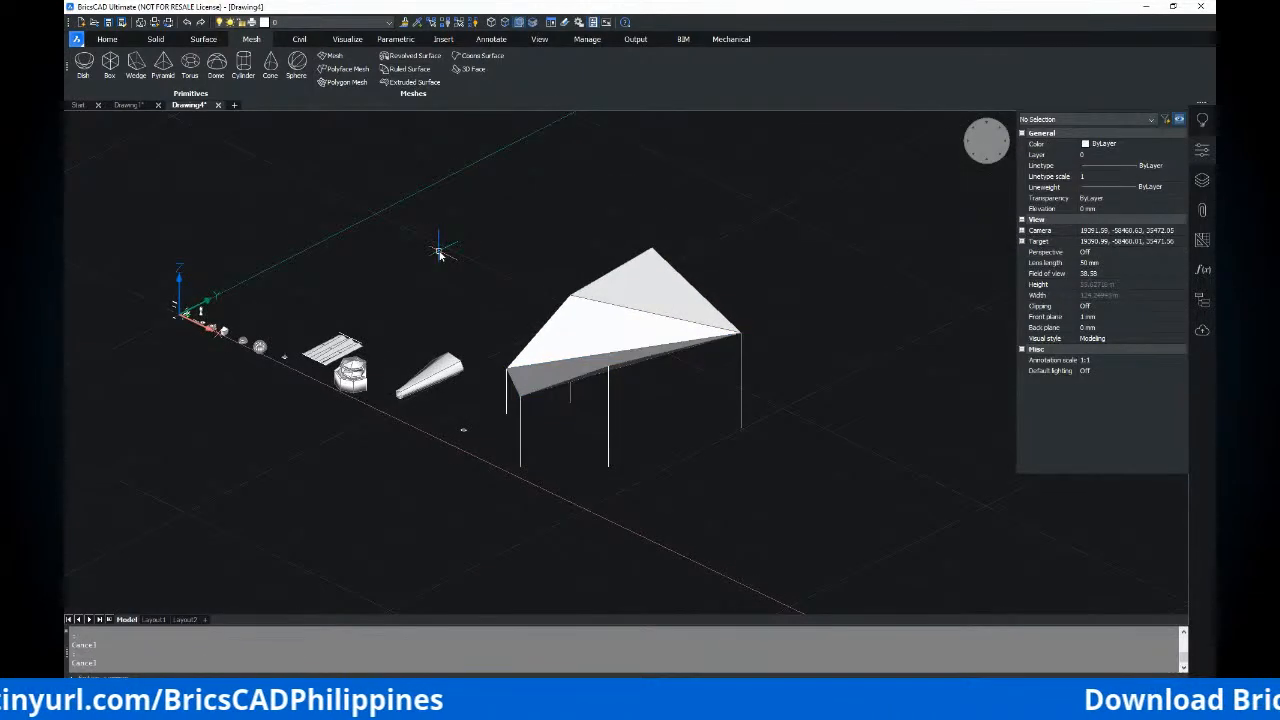
{"action": "middle_click_drag", "start_coordinate": [399, 316], "coordinate": [496, 300]}
{"action": "scroll", "coordinate": [449, 286], "scroll_direction": "up", "scroll_amount": 1}
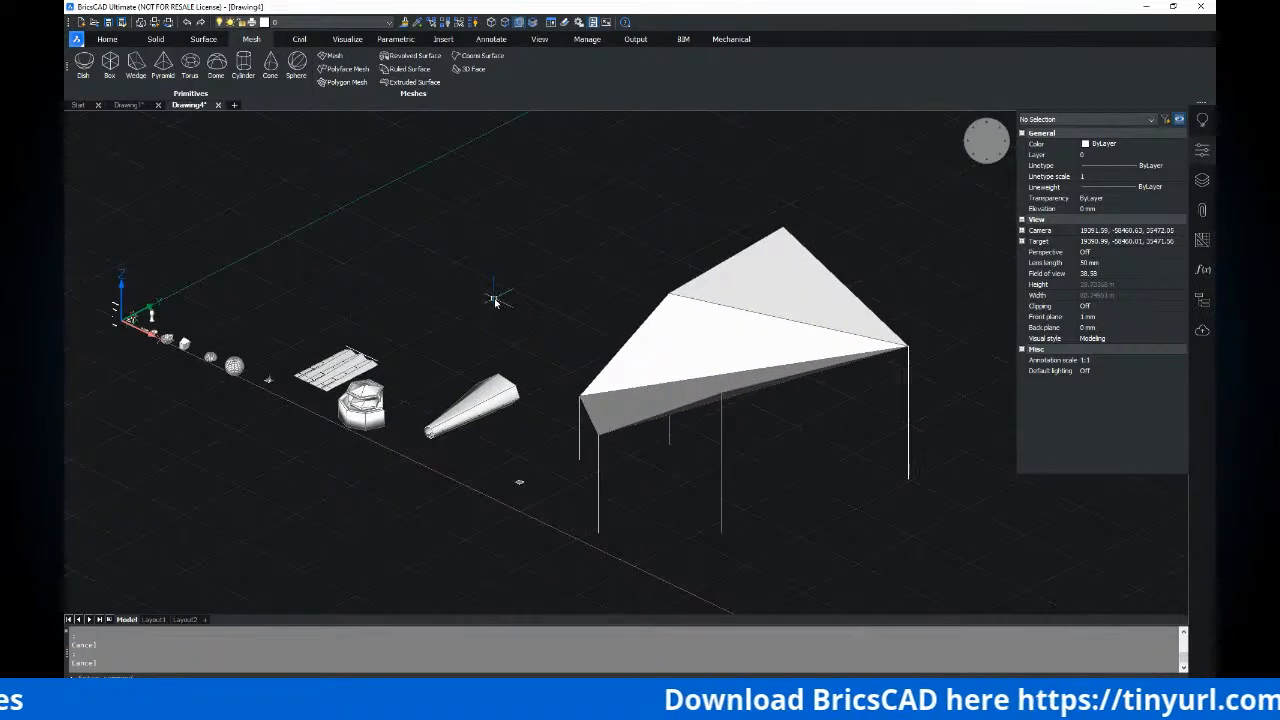
{"action": "middle_click_drag", "start_coordinate": [467, 276], "coordinate": [454, 275]}
{"action": "middle_click_drag", "start_coordinate": [566, 306], "coordinate": [553, 301]}
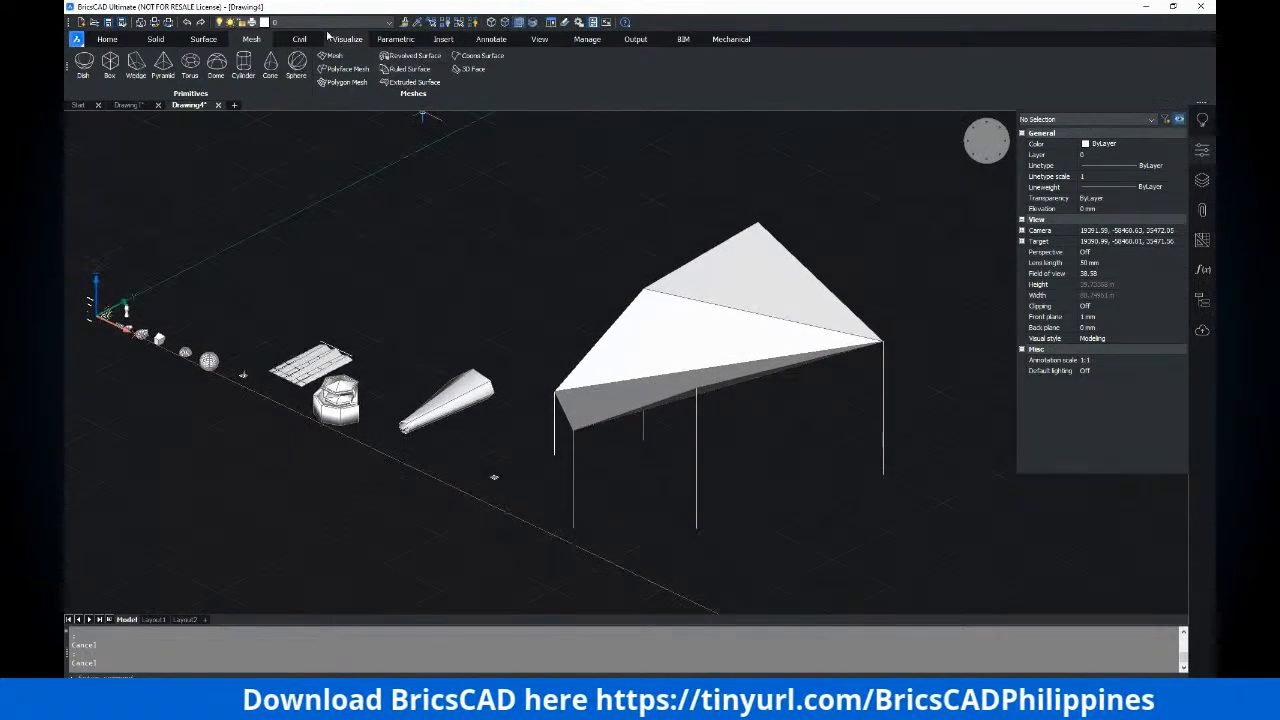
Compare the available Surface tools with the Mesh tools
{"action": "left_click", "coordinate": [206, 42]}
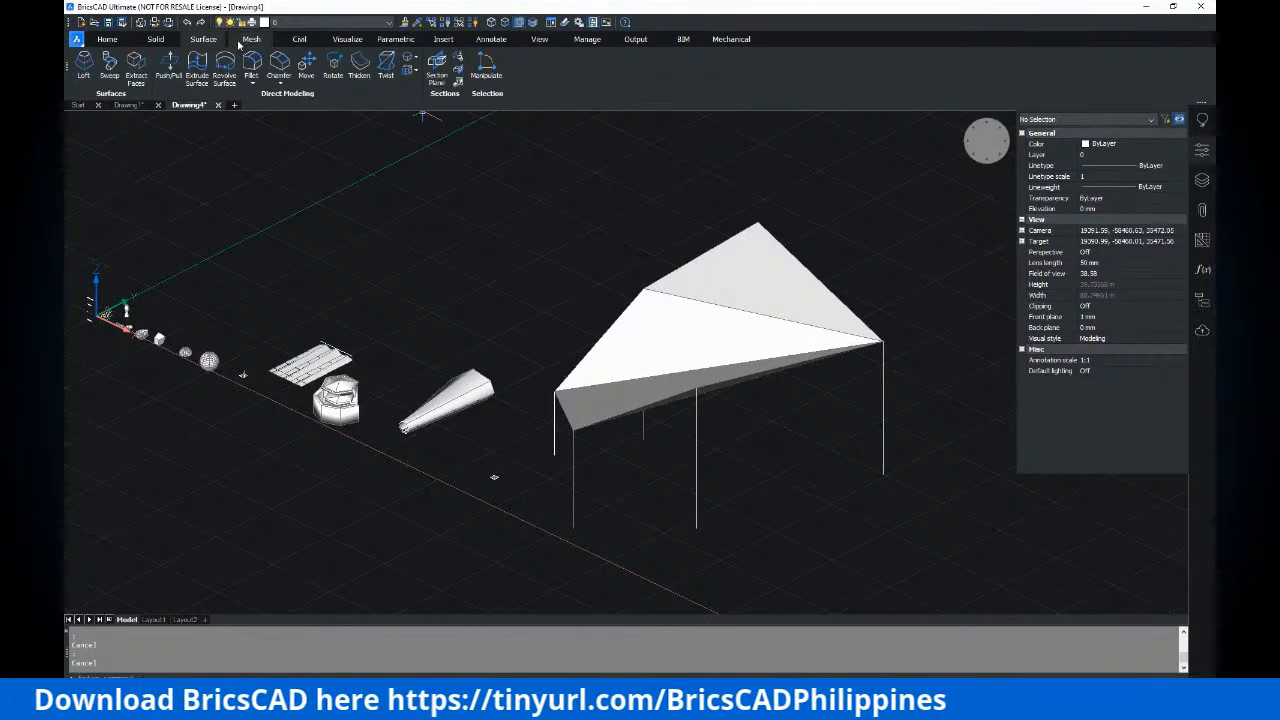
{"action": "left_click", "coordinate": [244, 41]}
{"action": "left_click", "coordinate": [208, 41]}
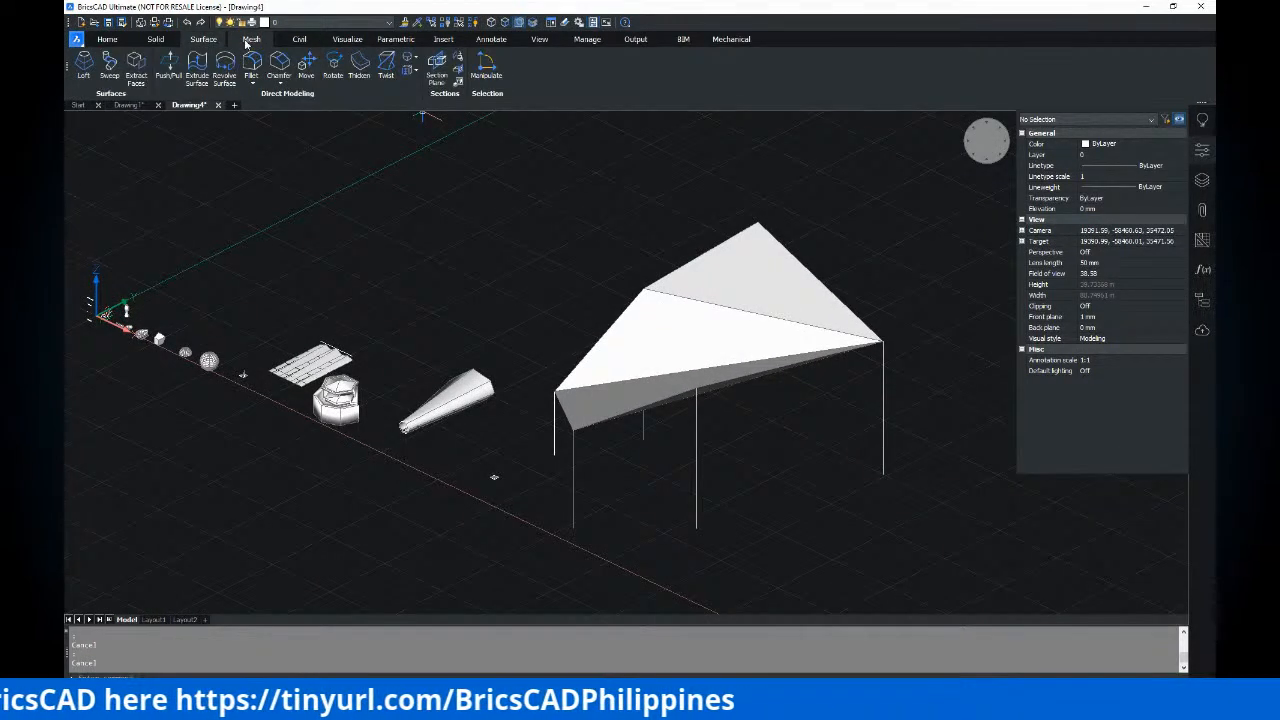
{"action": "left_click", "coordinate": [249, 41]}
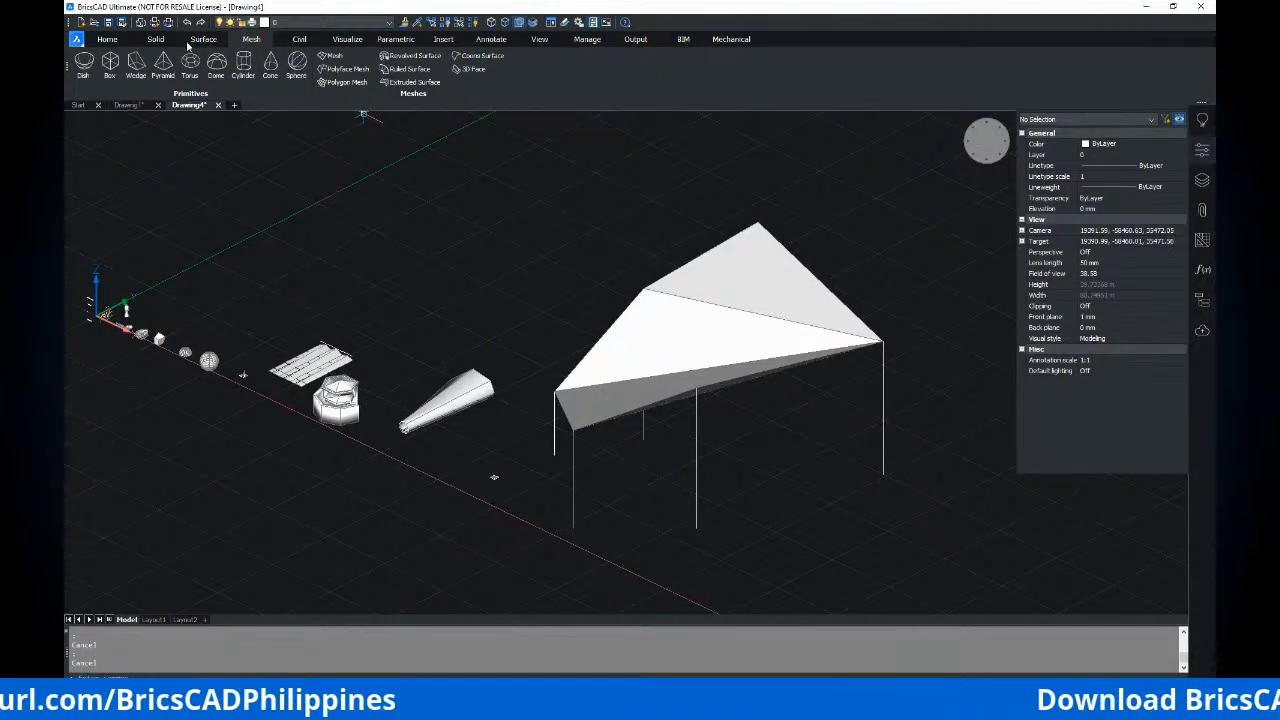
Review the finished canopy together with the row of mesh models from different angles and distances
{"action": "middle_click_drag", "start_coordinate": [572, 250], "coordinate": [677, 351], "text": "shift"}
{"action": "scroll", "coordinate": [367, 342], "scroll_direction": "up", "scroll_amount": 2}
{"action": "middle_click_drag", "start_coordinate": [397, 341], "coordinate": [387, 327]}
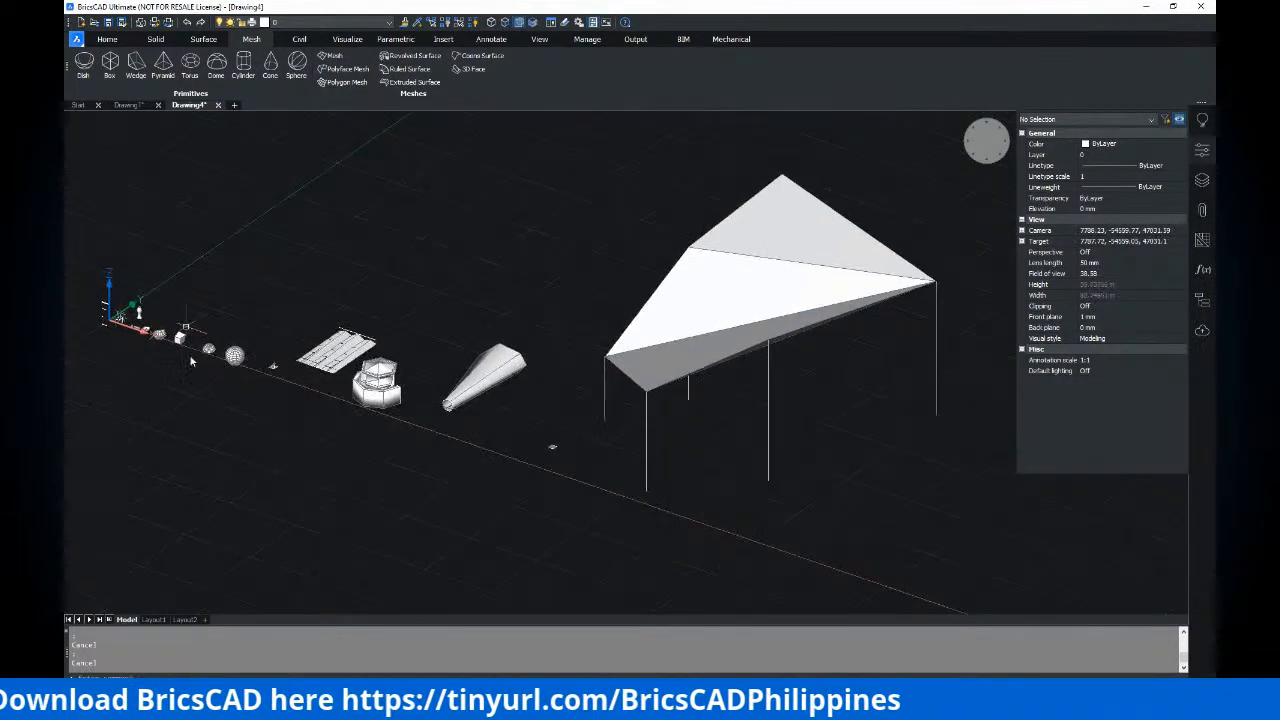
{"action": "middle_click_drag", "start_coordinate": [592, 330], "coordinate": [588, 367], "text": "shift"}
{"action": "scroll", "coordinate": [617, 360], "scroll_direction": "down", "scroll_amount": 2}
{"action": "scroll", "coordinate": [547, 350], "scroll_direction": "up", "scroll_amount": 1}
{"action": "scroll", "coordinate": [589, 368], "scroll_direction": "up", "scroll_amount": 1}
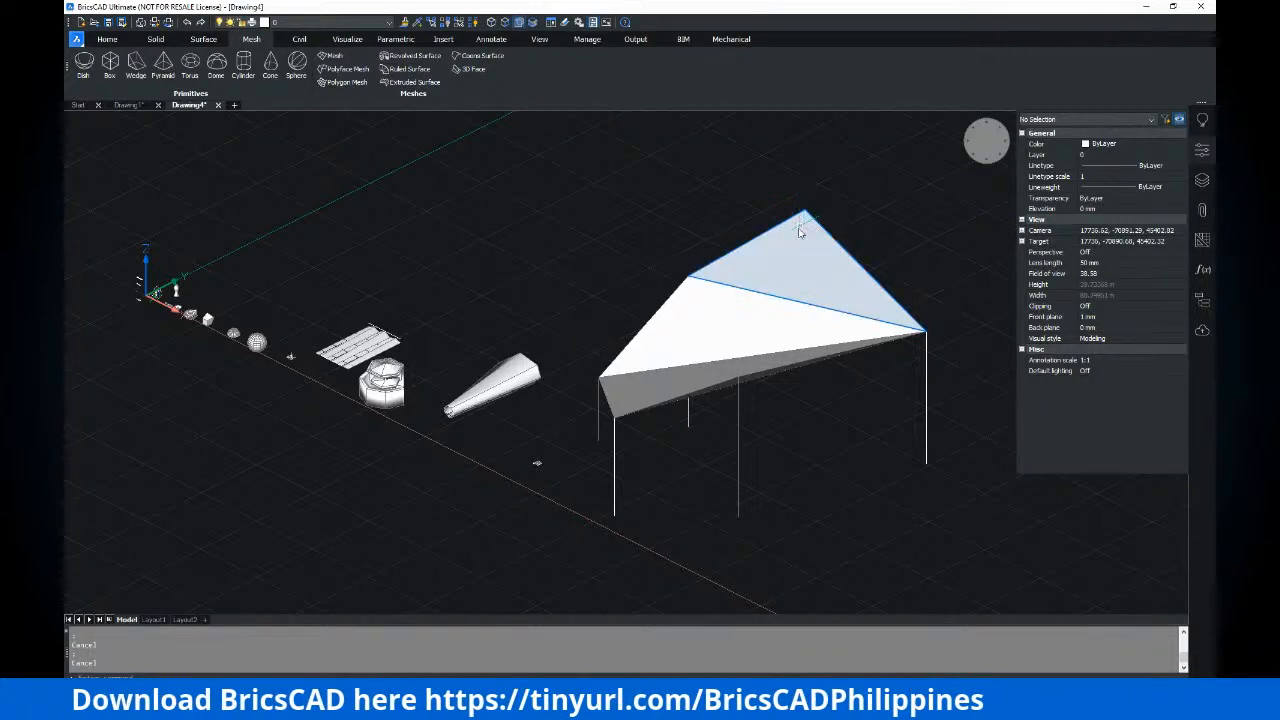
{"action": "mouse_move", "coordinate": [798, 250]}
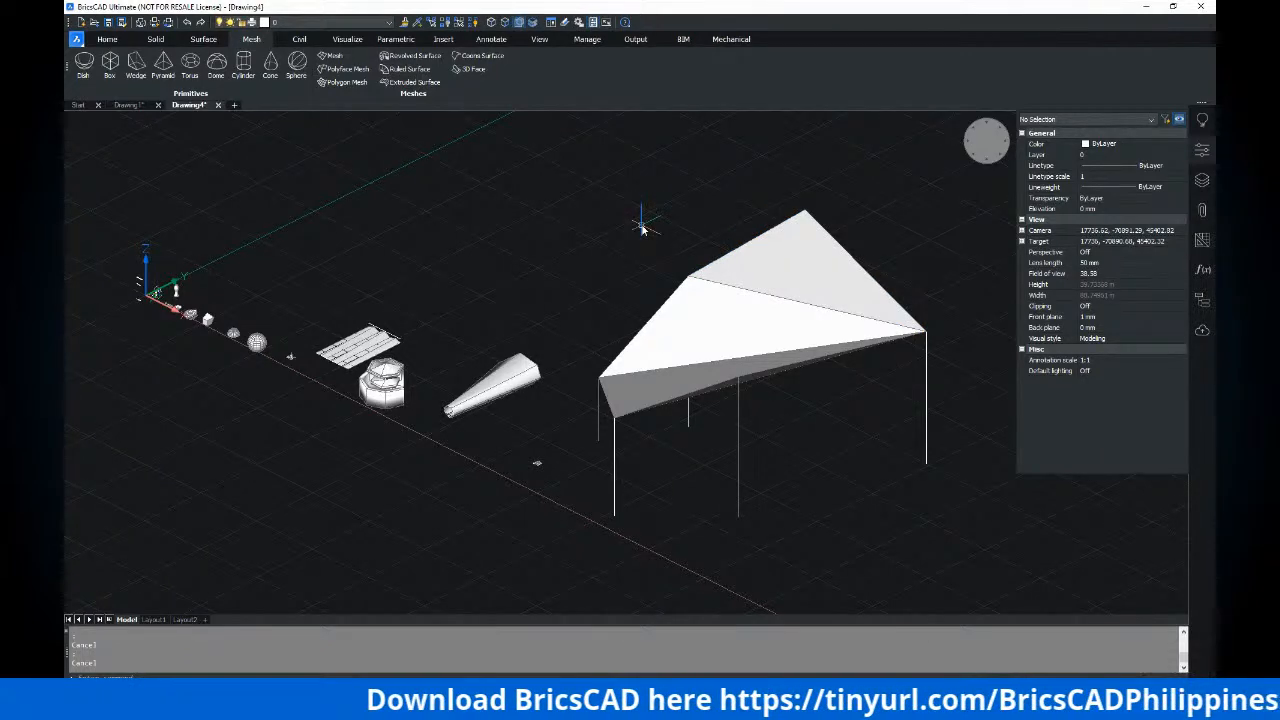
{"action": "middle_click_drag", "start_coordinate": [669, 240], "coordinate": [639, 241]}
{"action": "scroll", "coordinate": [580, 243], "scroll_direction": "up", "scroll_amount": 2}
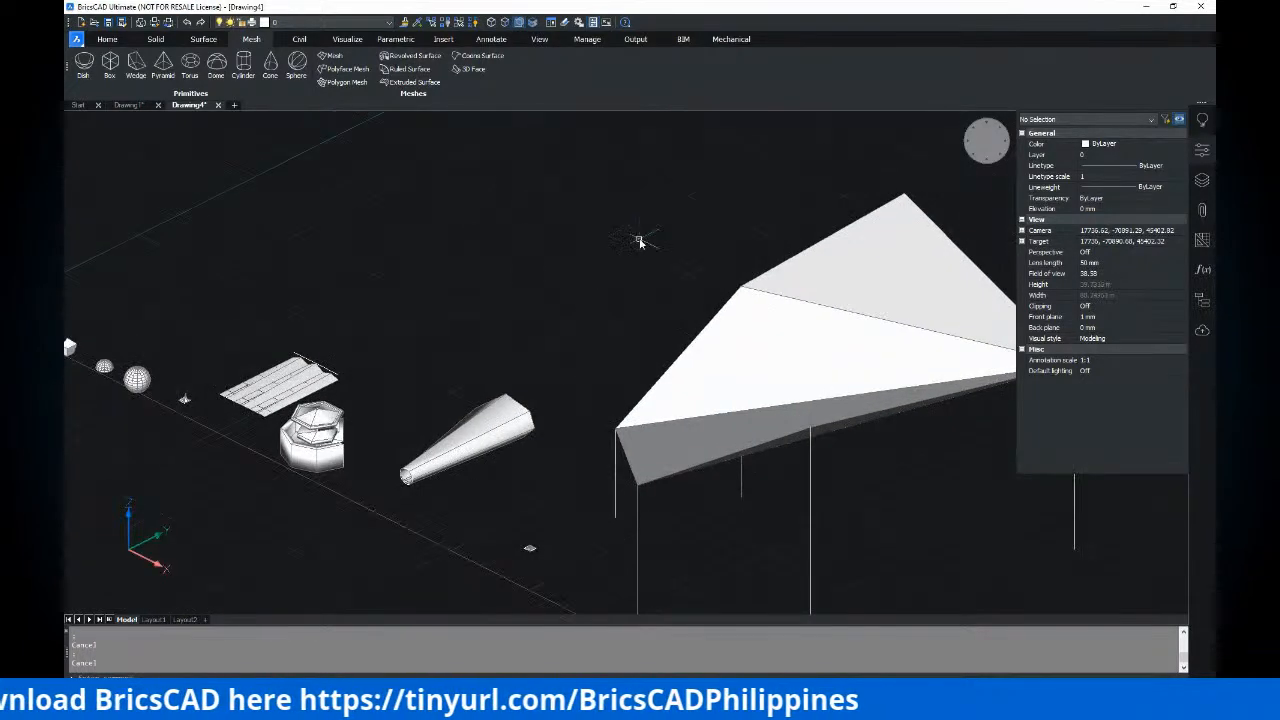
{"action": "scroll", "coordinate": [651, 251], "scroll_direction": "down", "scroll_amount": 2}
{"action": "scroll", "coordinate": [654, 257], "scroll_direction": "up", "scroll_amount": 2}
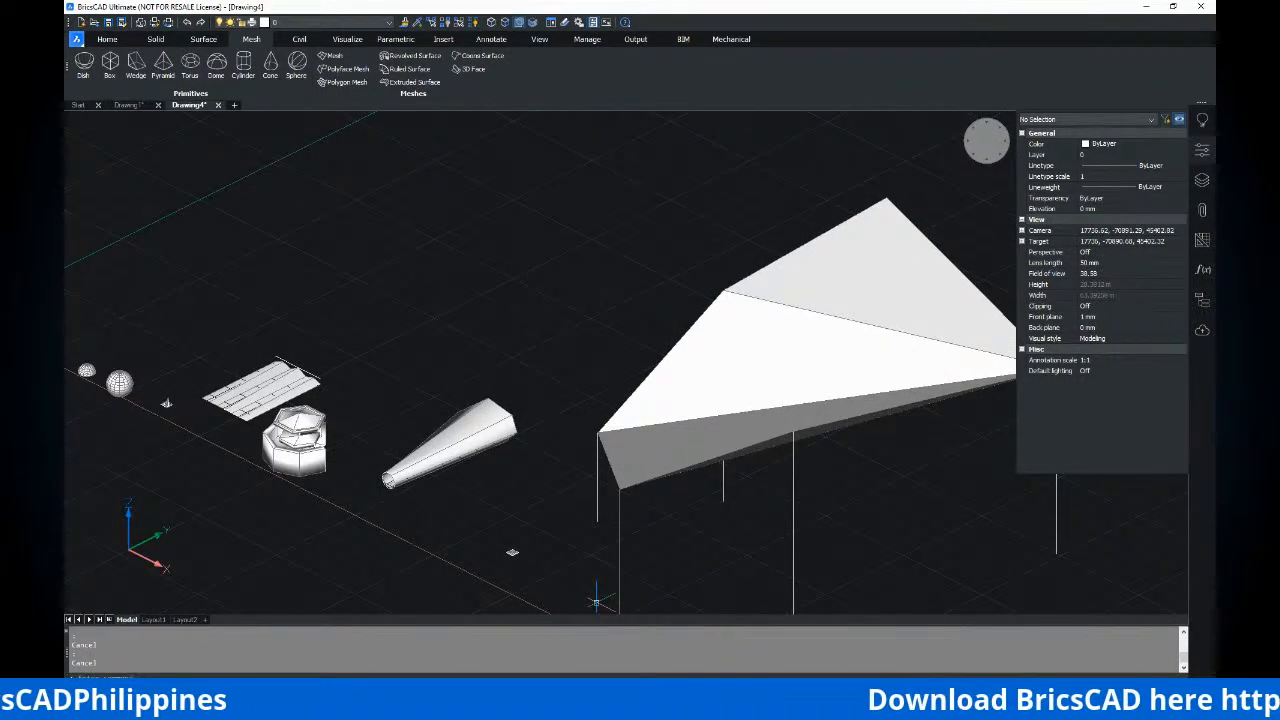
Switch to the StreamYard window in Google Chrome
{"action": "mouse_move", "coordinate": [494, 697]}
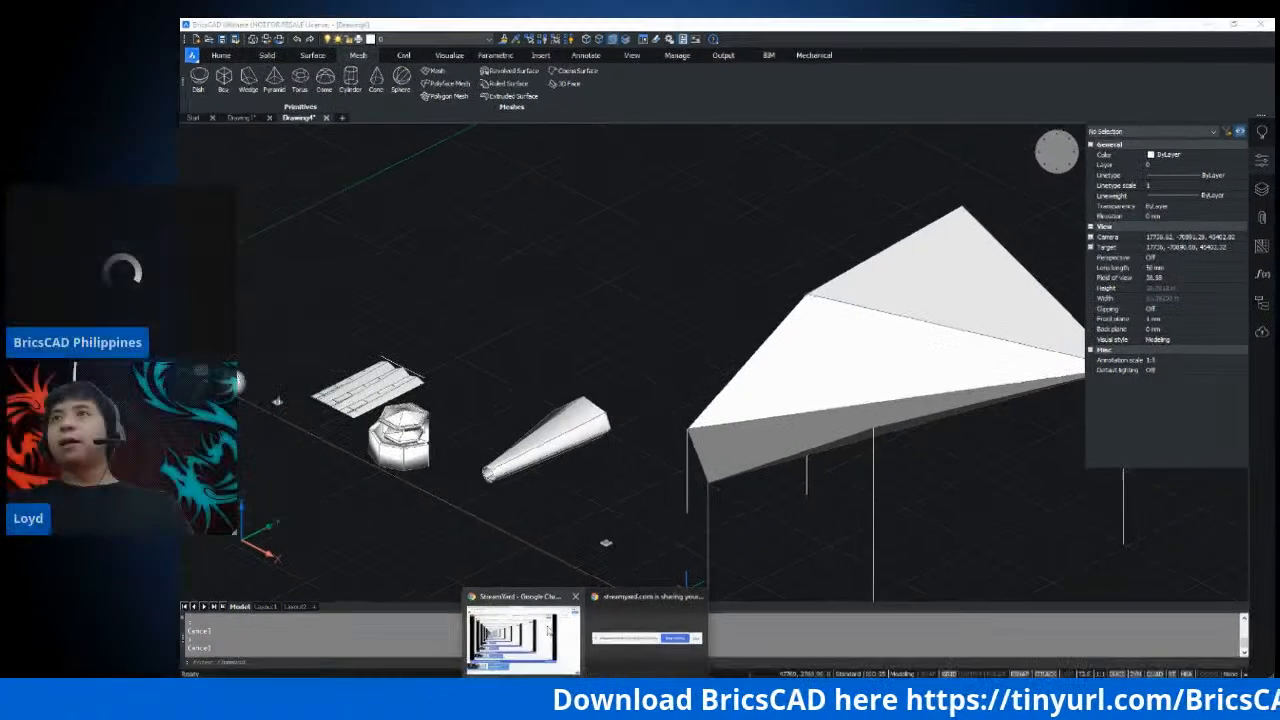
{"action": "left_click", "coordinate": [548, 627]}
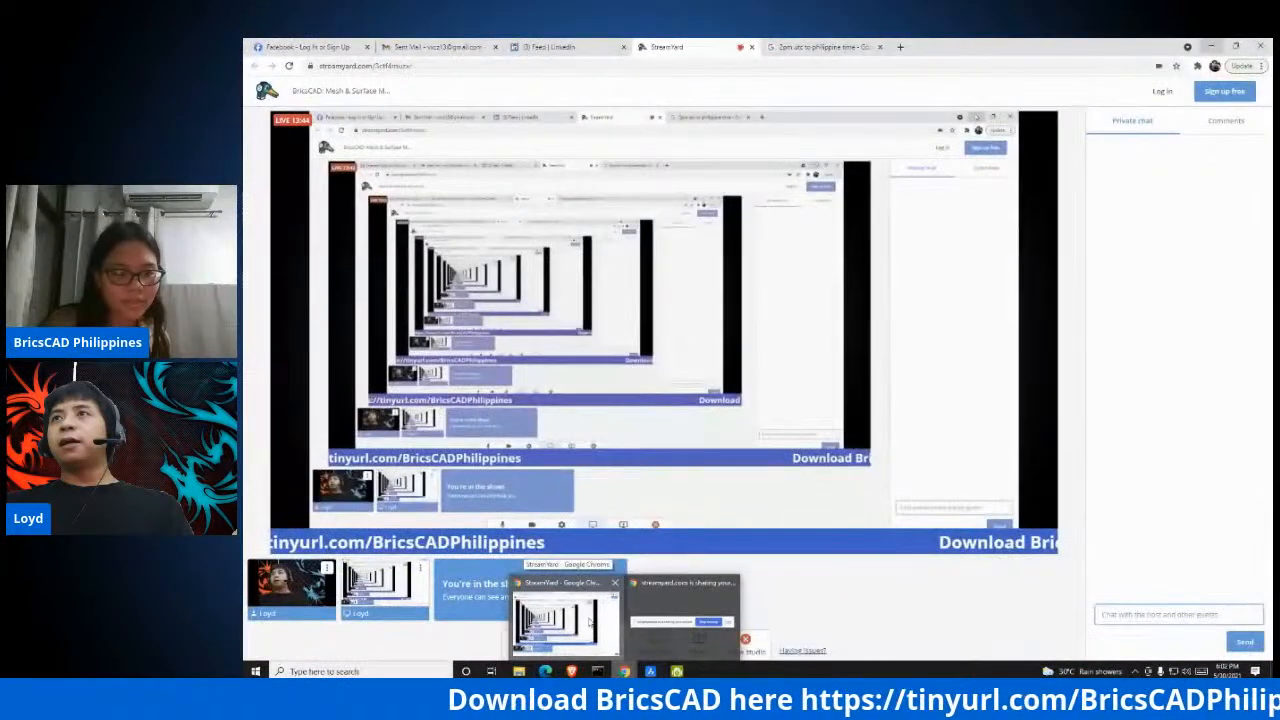